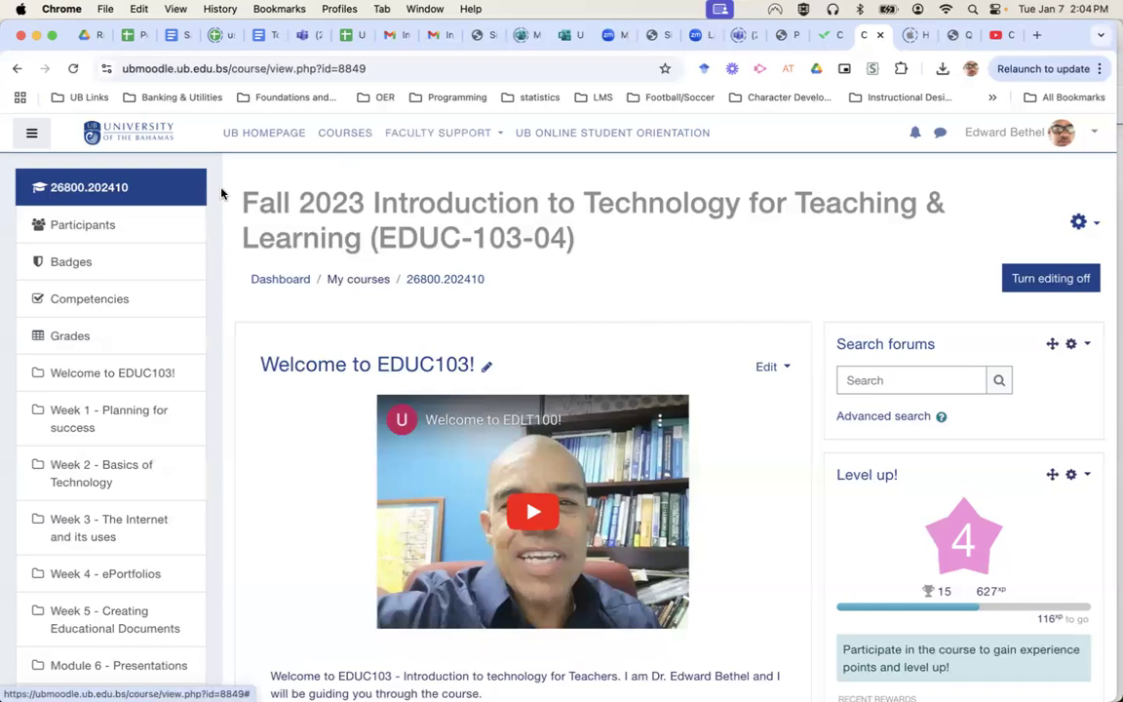
From the Dashboard, open the TRIAL901 blank training course in a new tab.
left_click(136, 138)
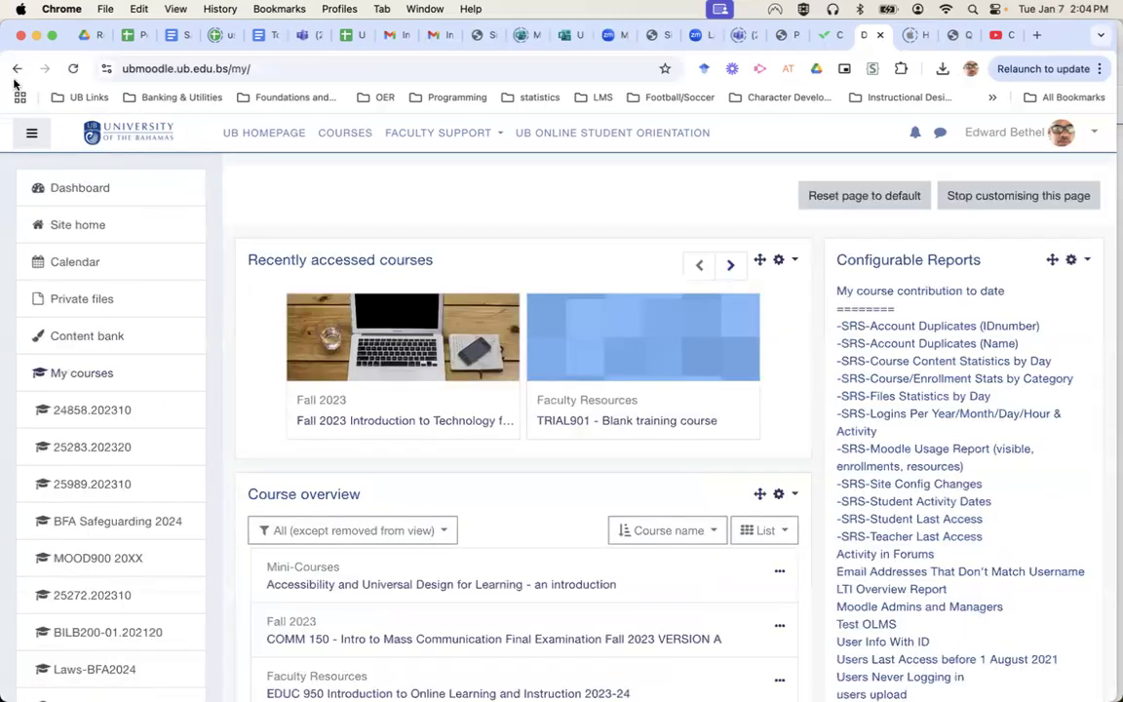
right_click(603, 423)
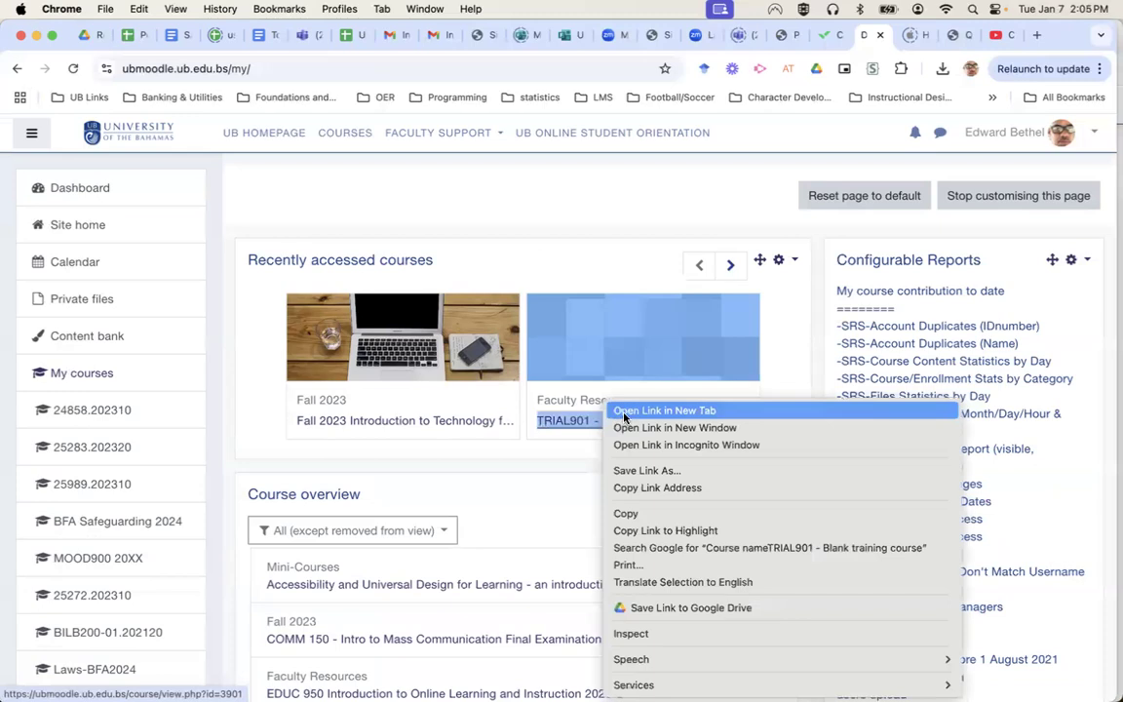
left_click(624, 414)
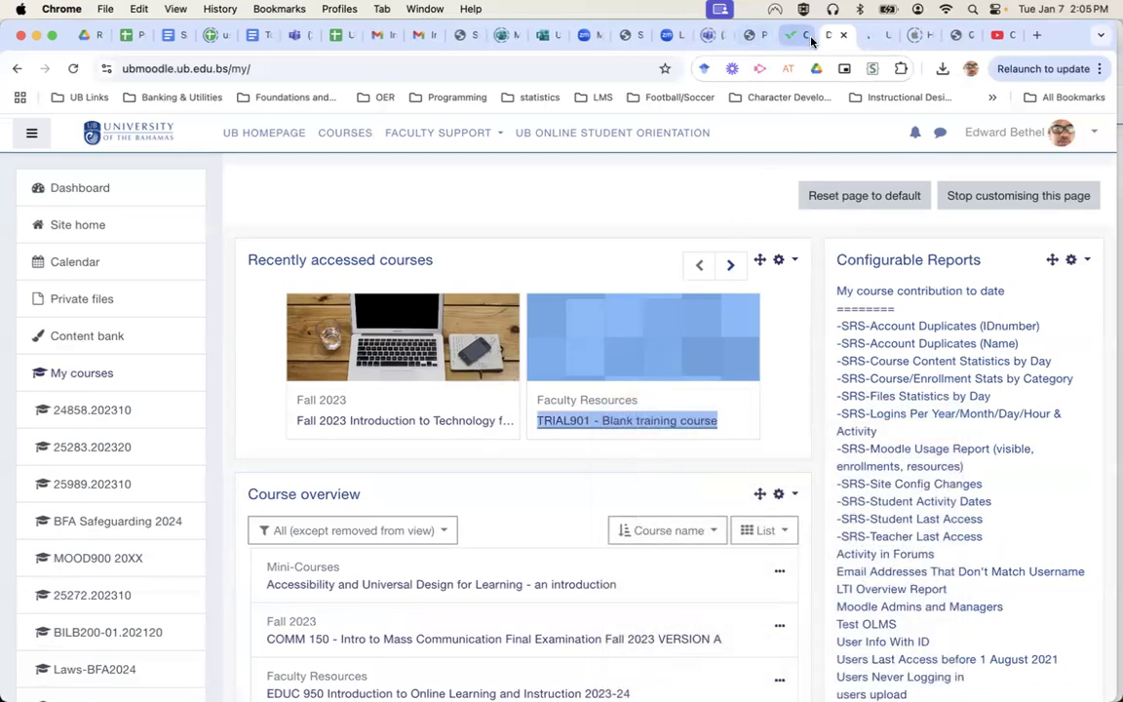
Go back to the EDUC-103 course page and open its Course Outline.
left_click(16, 70)
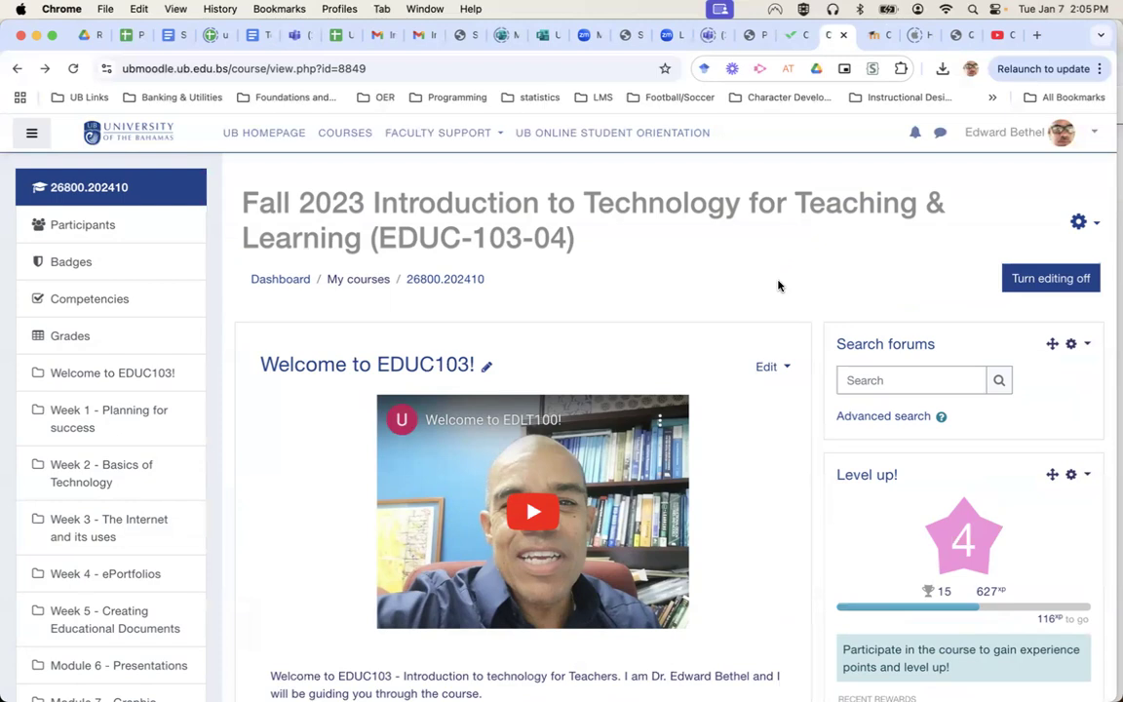
scroll(778, 285, "down", 10)
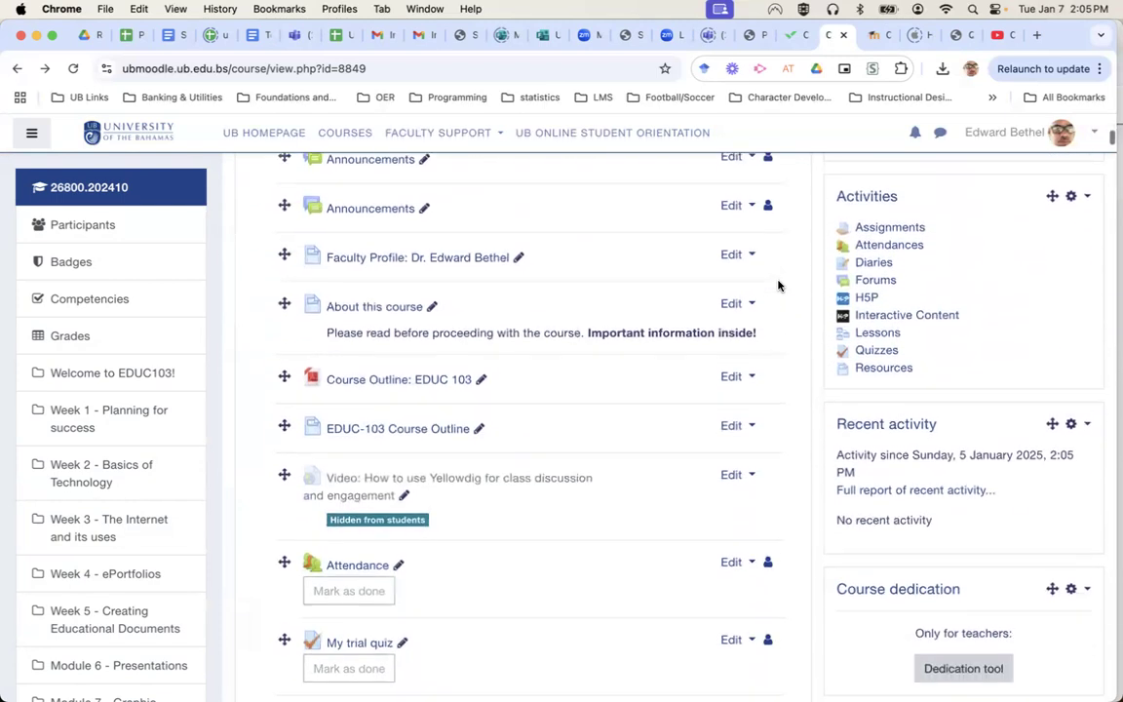
scroll(778, 285, "down", 3)
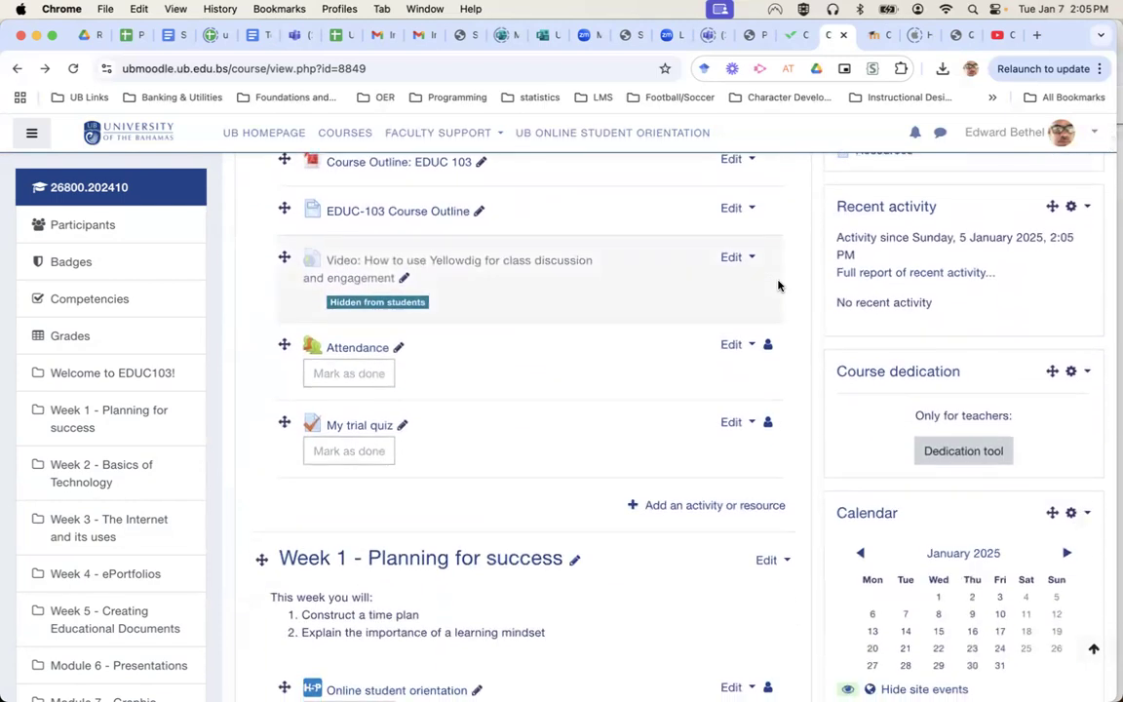
left_click(445, 211)
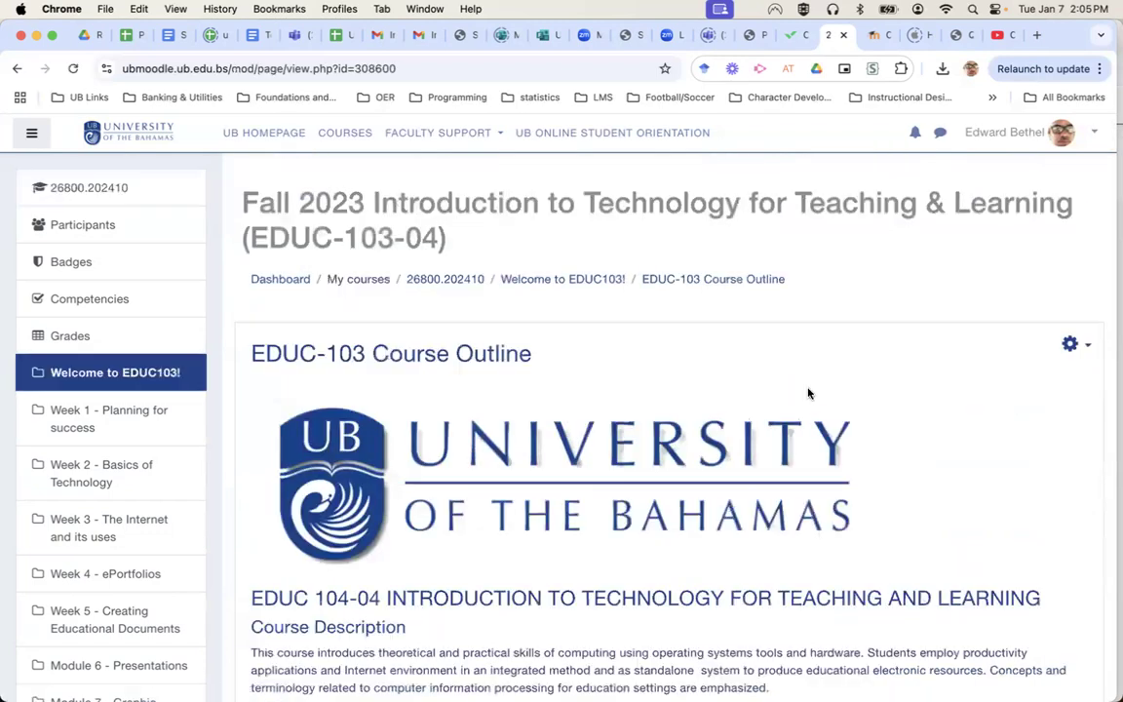
Check the outline's Assessment weights, with Quizzes/Tests at 20%, then go to the course Grades.
scroll(807, 393, "down", 10)
scroll(808, 393, "down", 15)
scroll(807, 393, "down", 3)
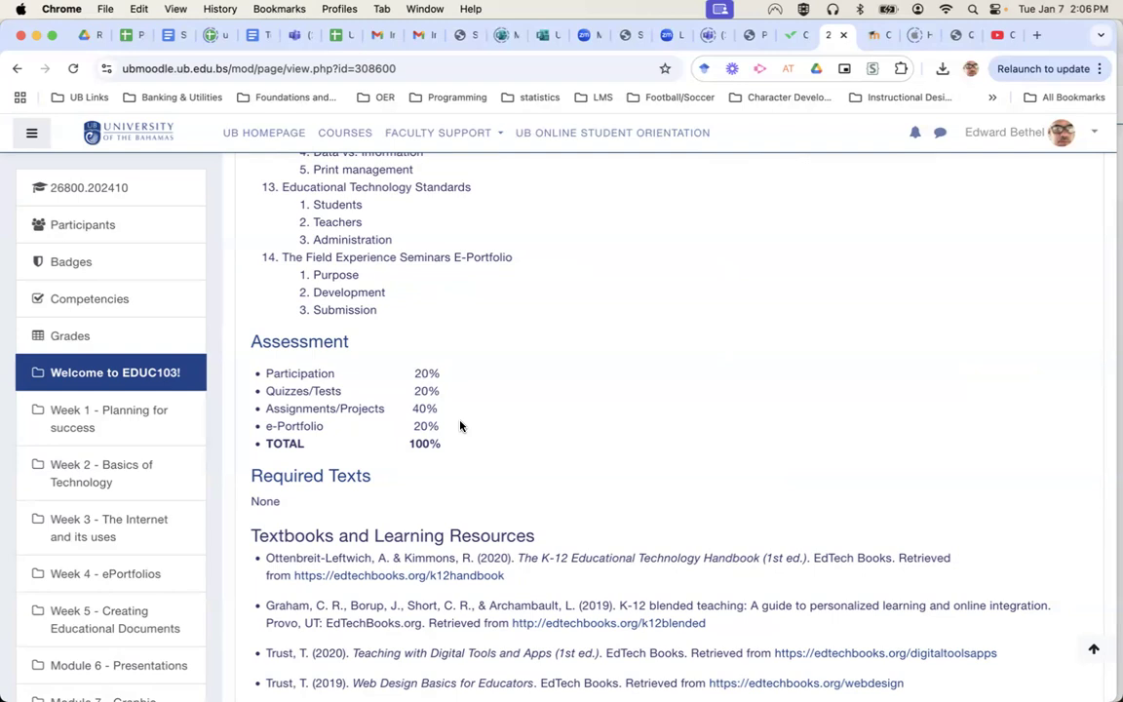
scroll(514, 431, "down", 3)
scroll(515, 431, "up", 1)
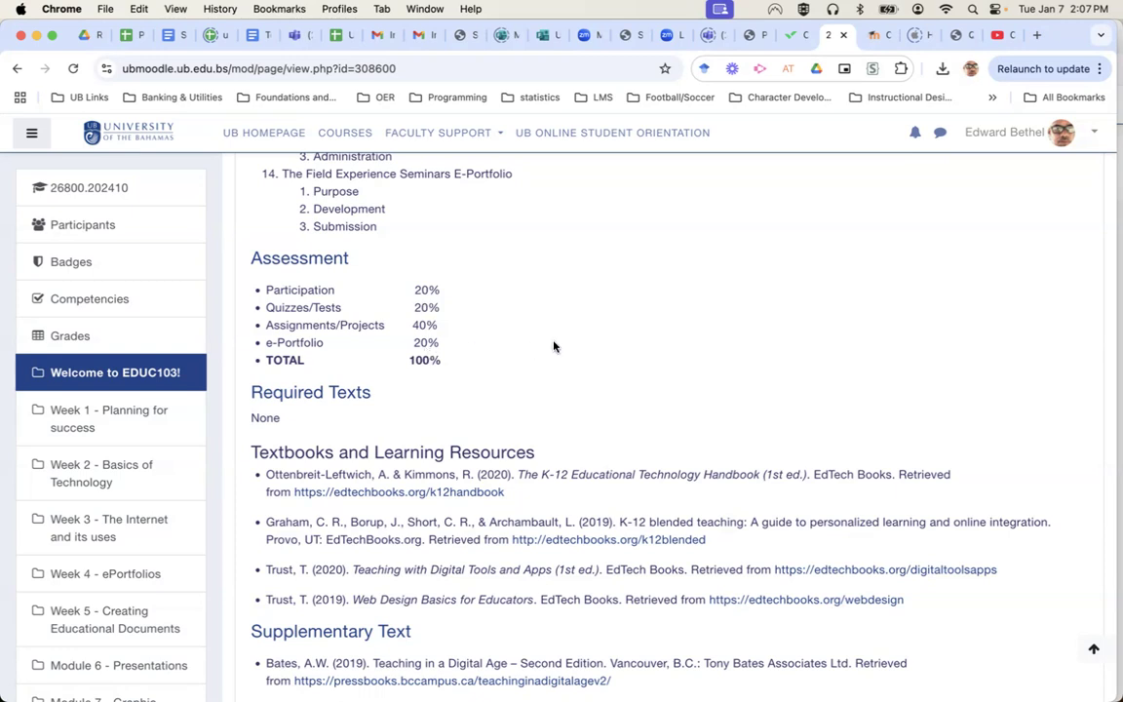
left_click(76, 338)
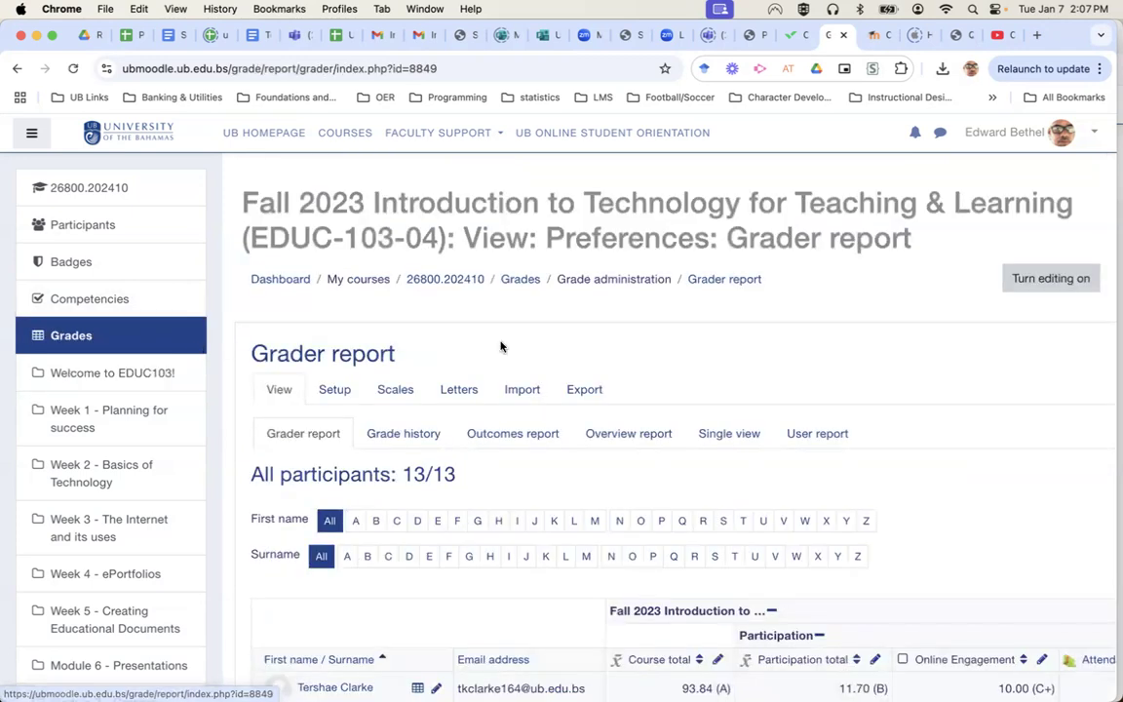
Browse the 13 participants' quiz and assignment grades in the Grader report, then switch to Setup.
scroll(385, 464, "down", 5)
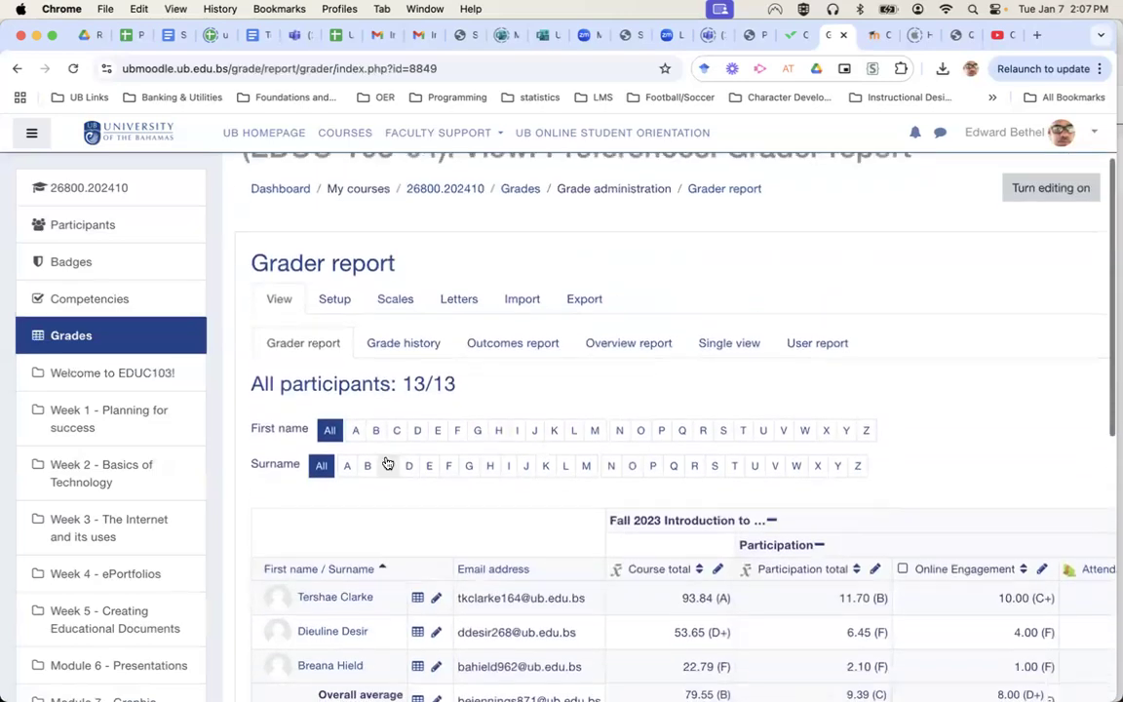
scroll(385, 462, "down", 3)
scroll(729, 426, "up", 5)
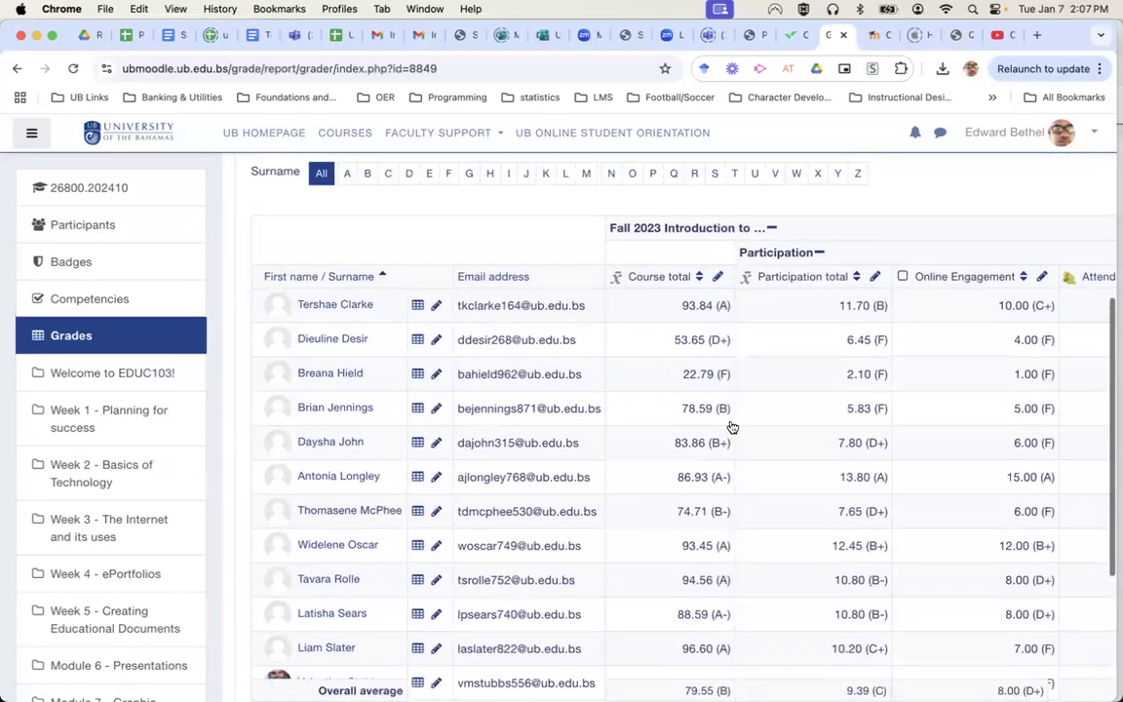
scroll(866, 427, "right", 15)
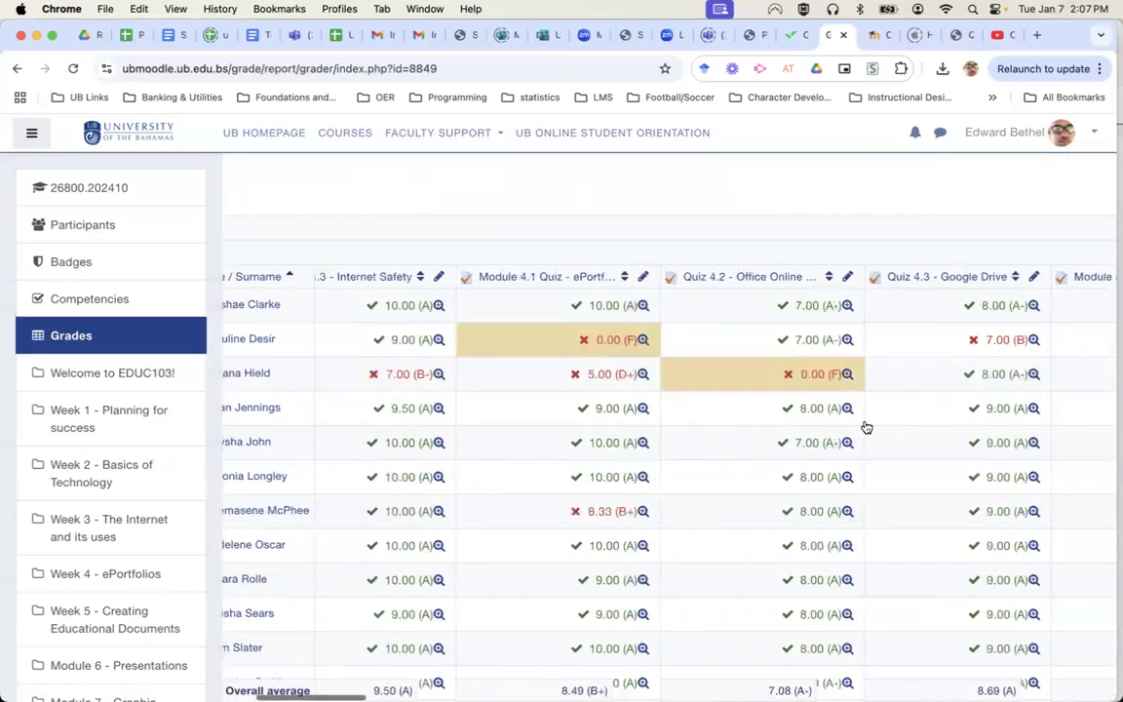
scroll(866, 427, "right", 20)
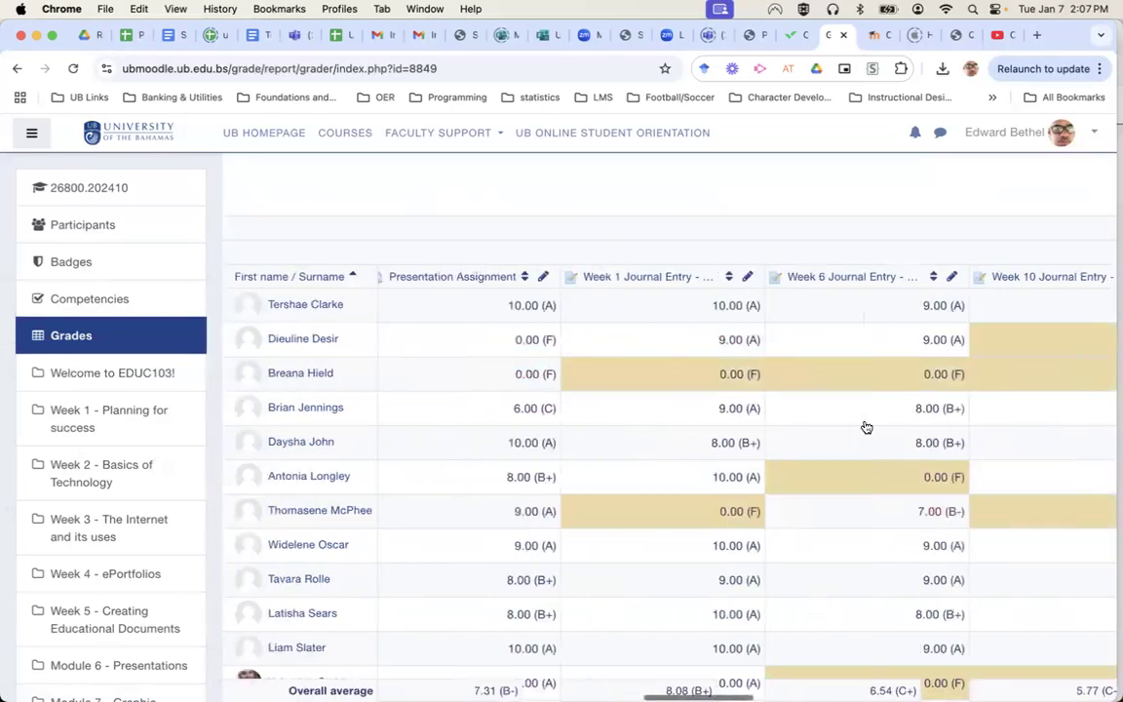
scroll(866, 427, "left", 20)
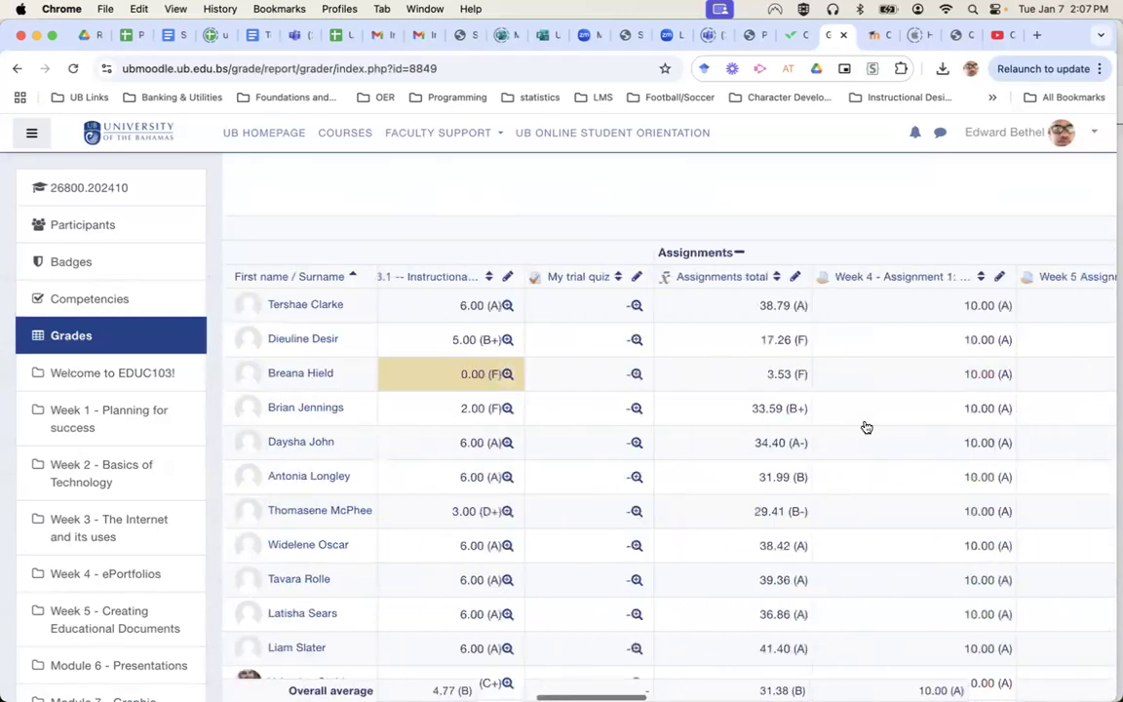
scroll(866, 427, "left", 20)
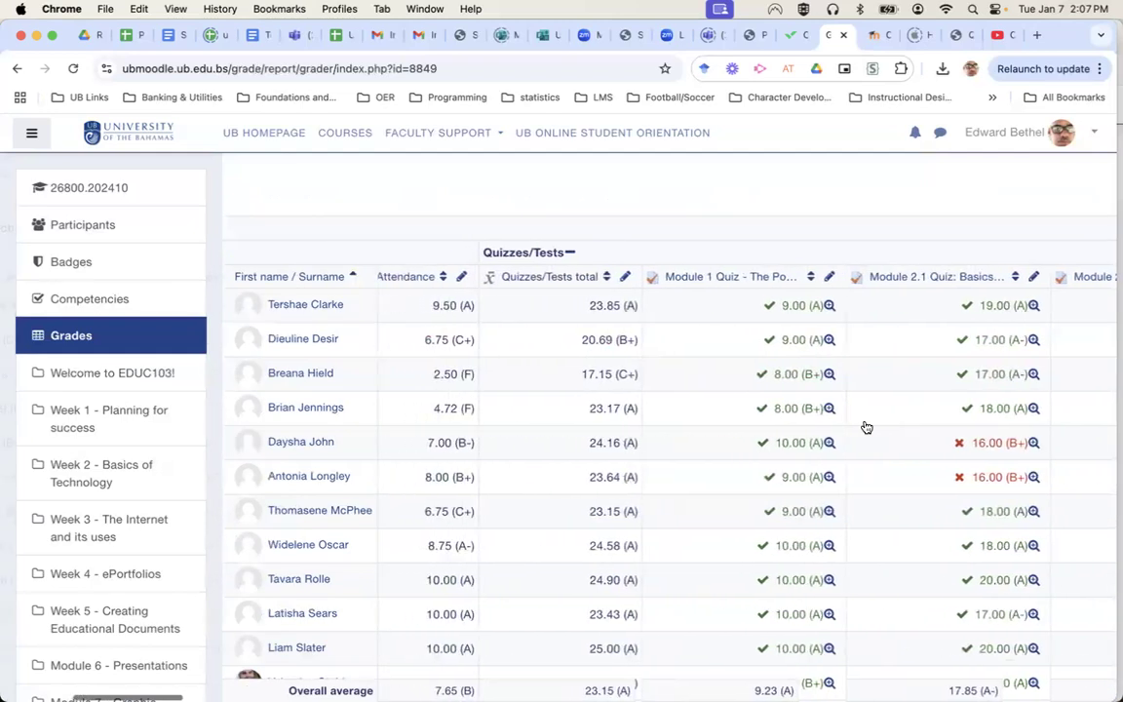
scroll(866, 427, "left", 10)
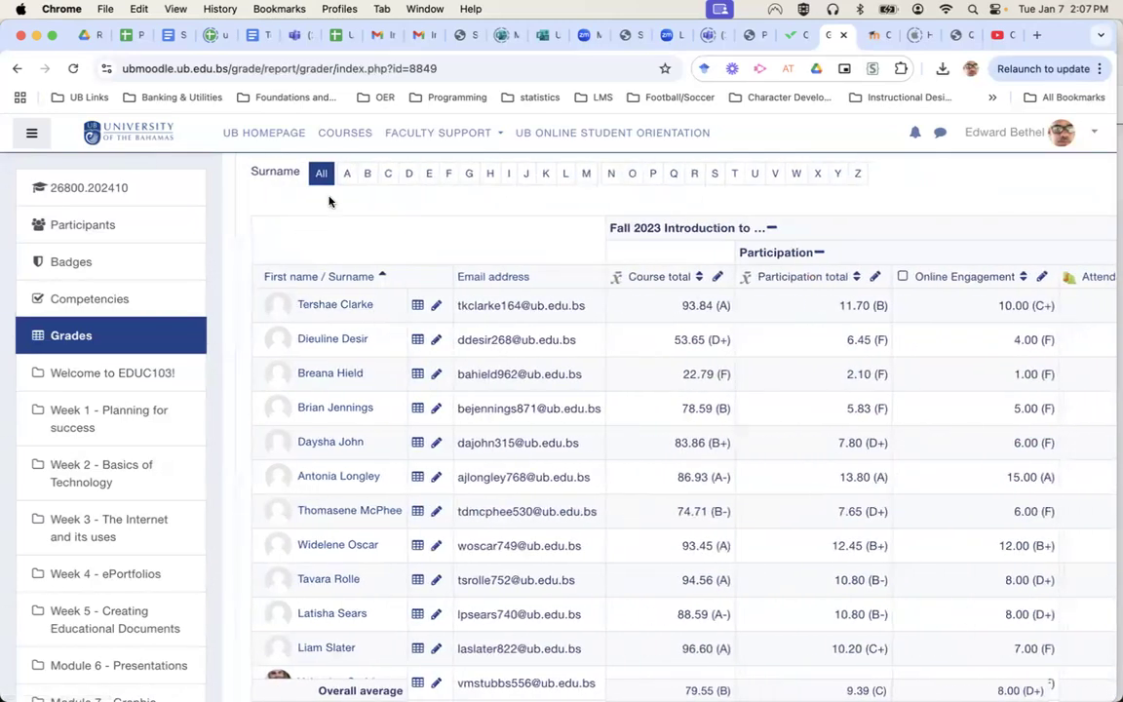
scroll(328, 201, "up", 5)
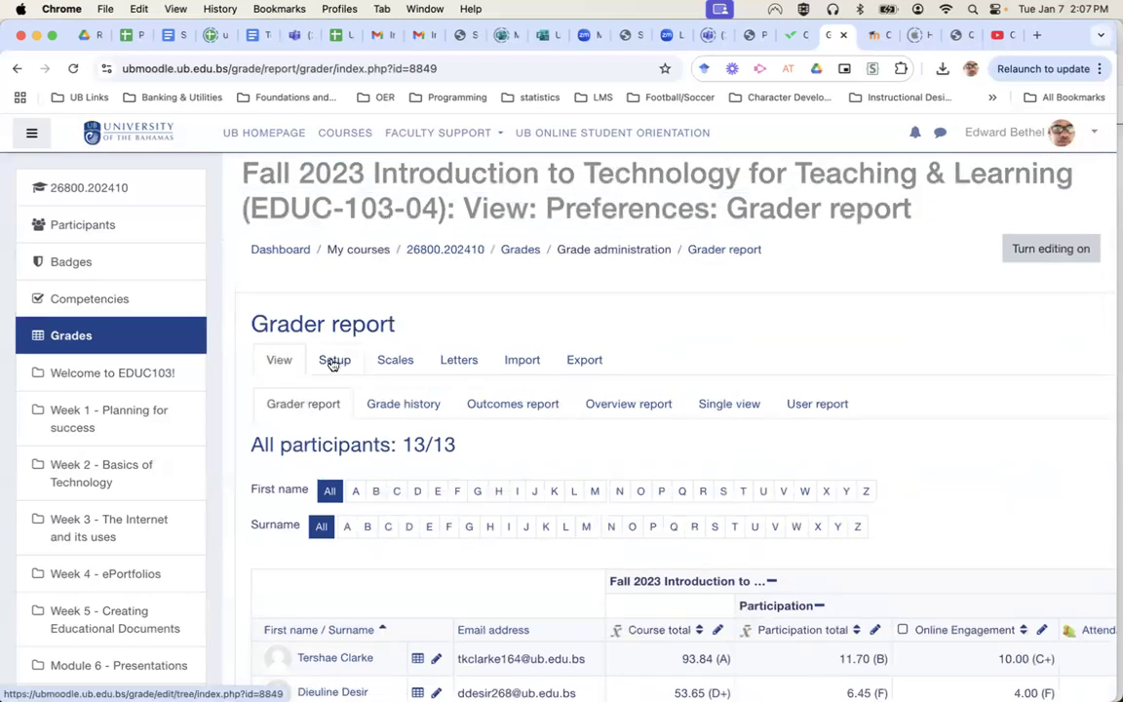
left_click(334, 360)
Review the gradebook categories and items (100.00 course total), then show the Fall 2023 category's Edit options.
scroll(709, 483, "down", 7)
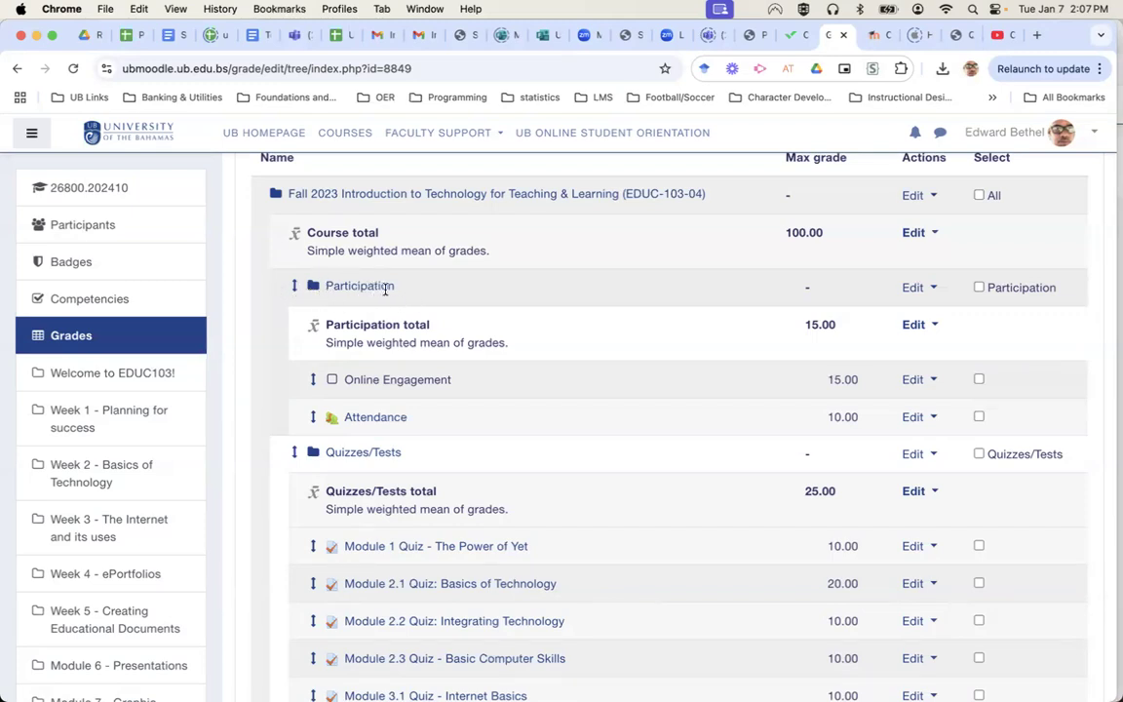
scroll(282, 439, "down", 3)
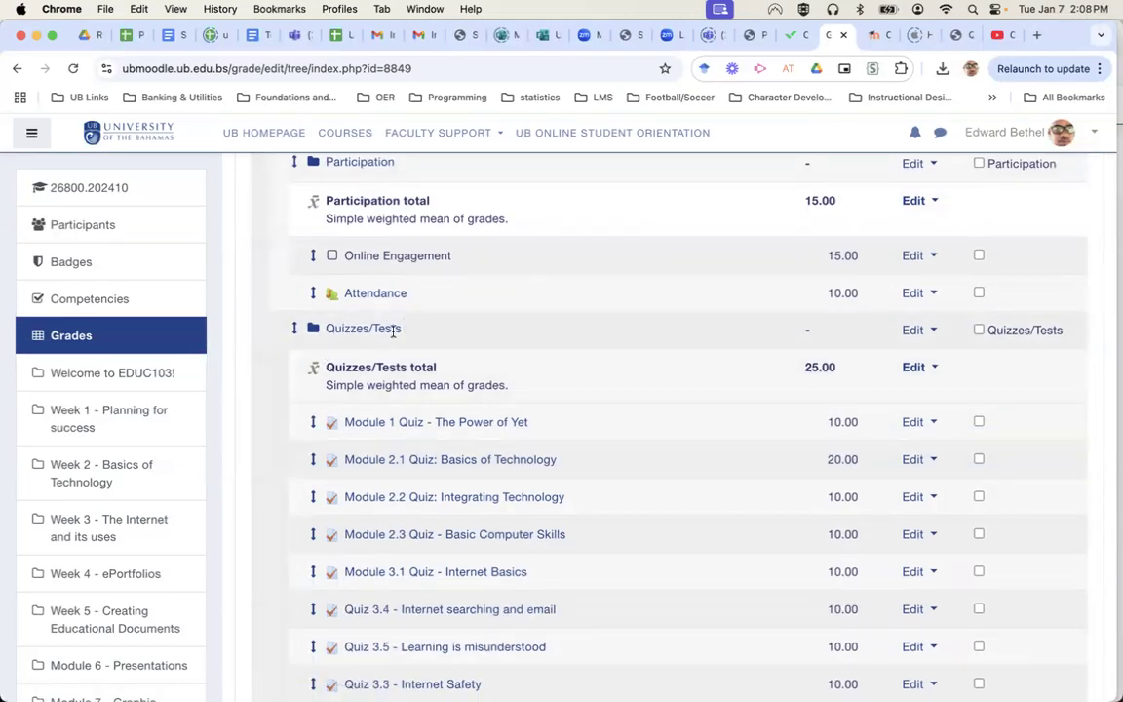
scroll(403, 430, "down", 4)
scroll(403, 430, "down", 20)
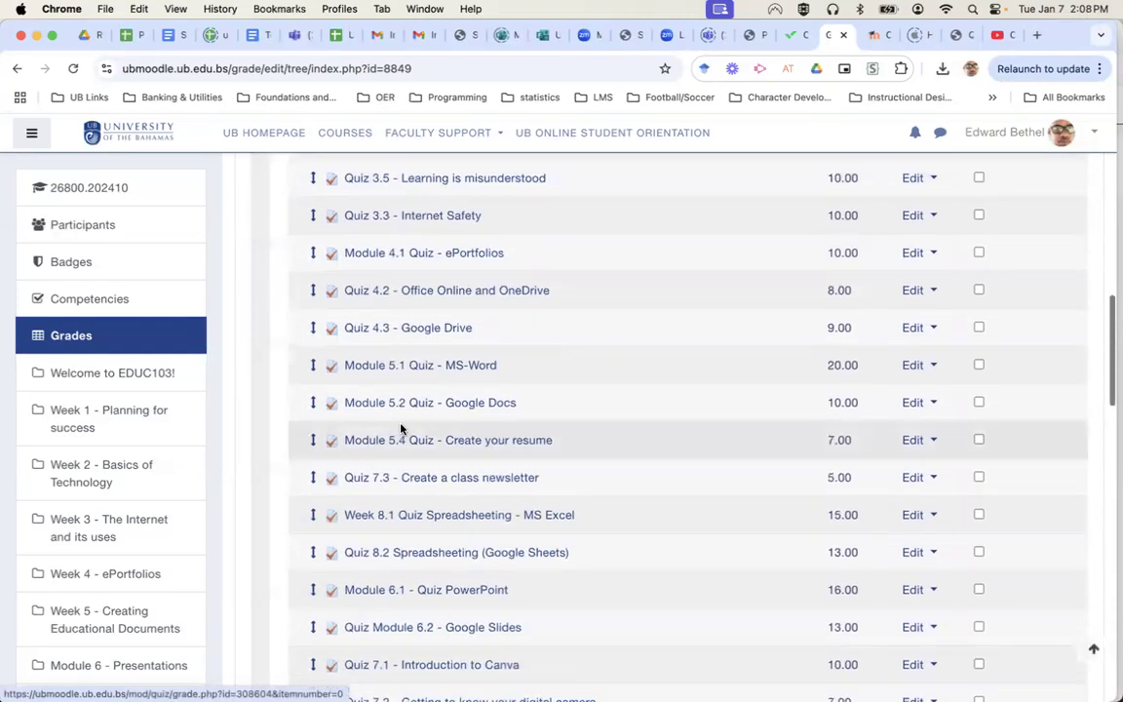
scroll(398, 430, "up", 1)
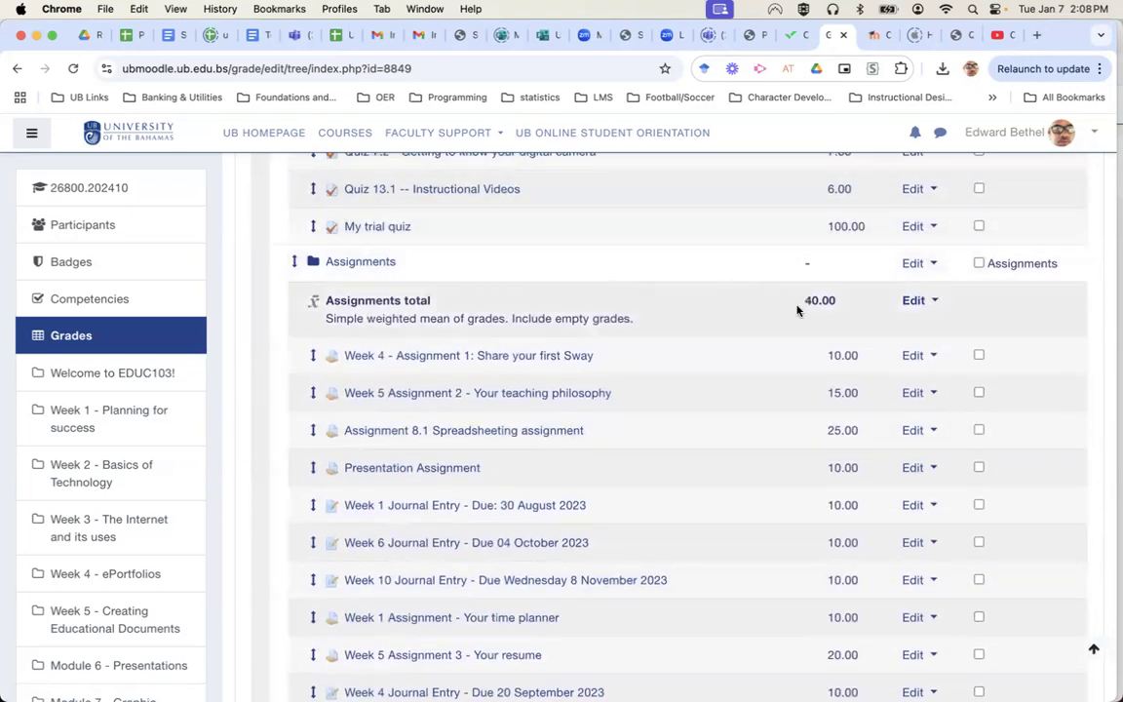
scroll(483, 309, "down", 1)
scroll(483, 310, "down", 10)
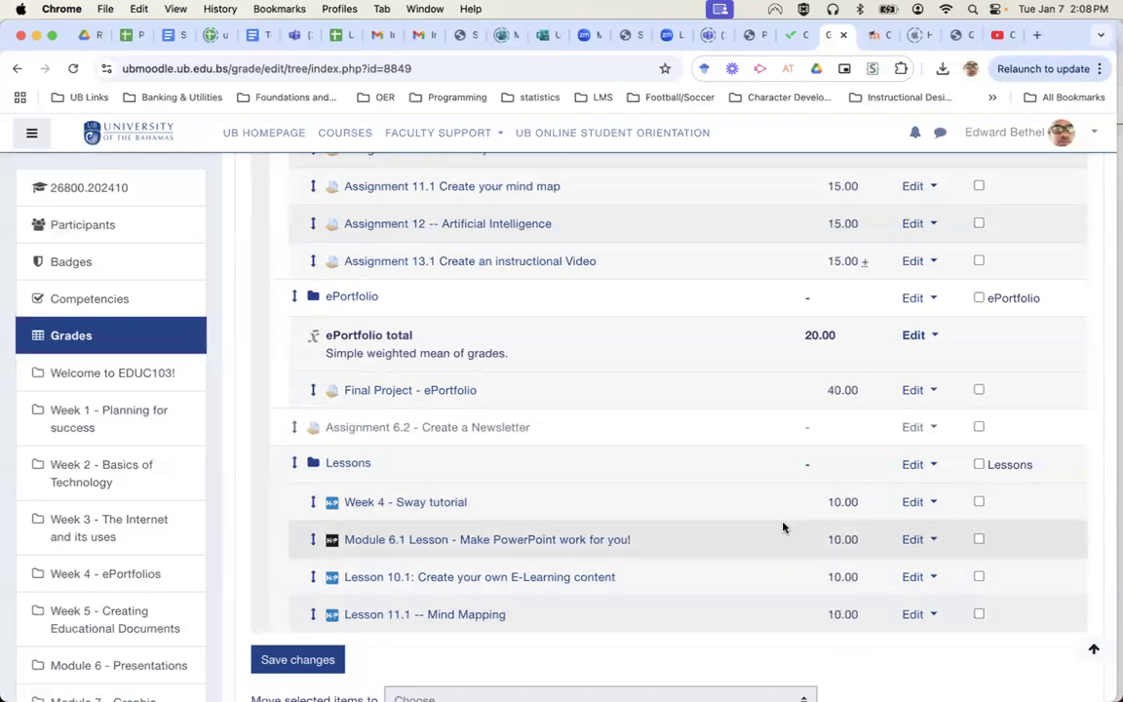
scroll(747, 371, "up", 10)
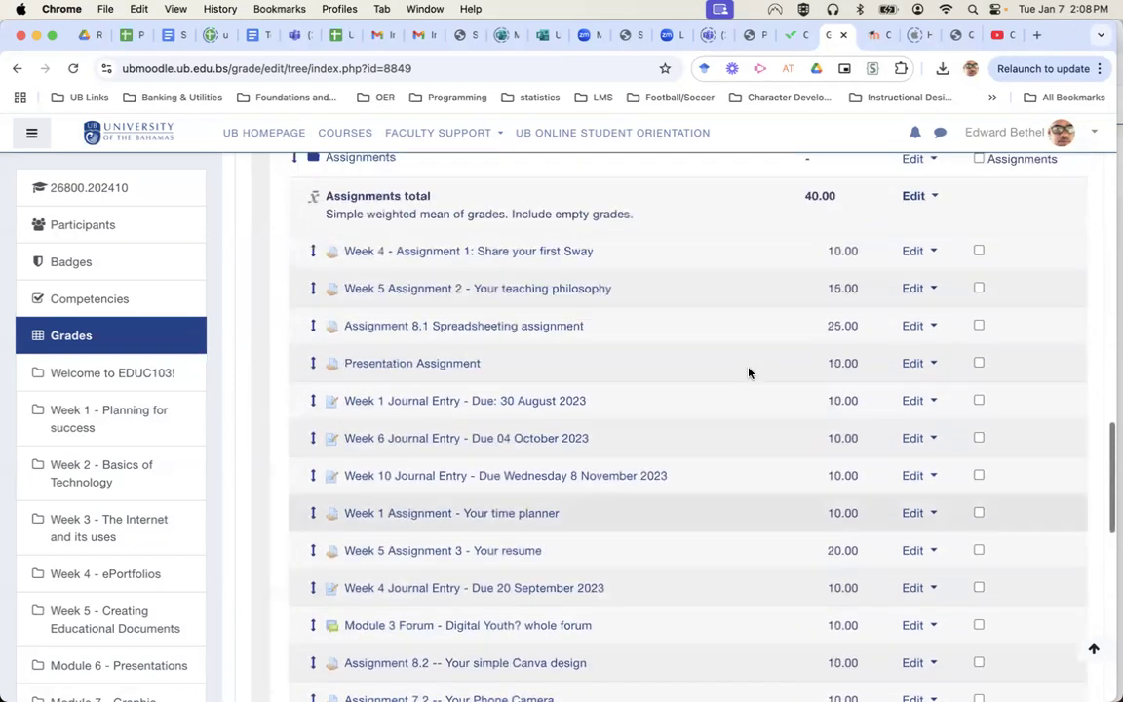
scroll(749, 373, "up", 20)
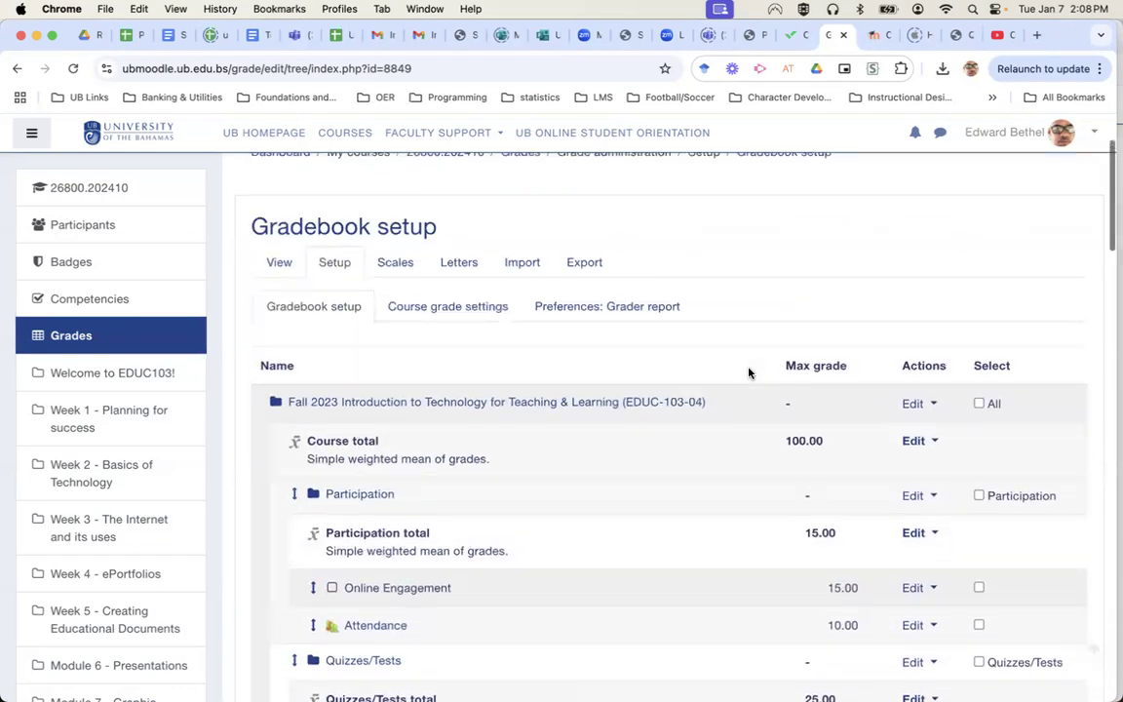
scroll(749, 373, "up", 2)
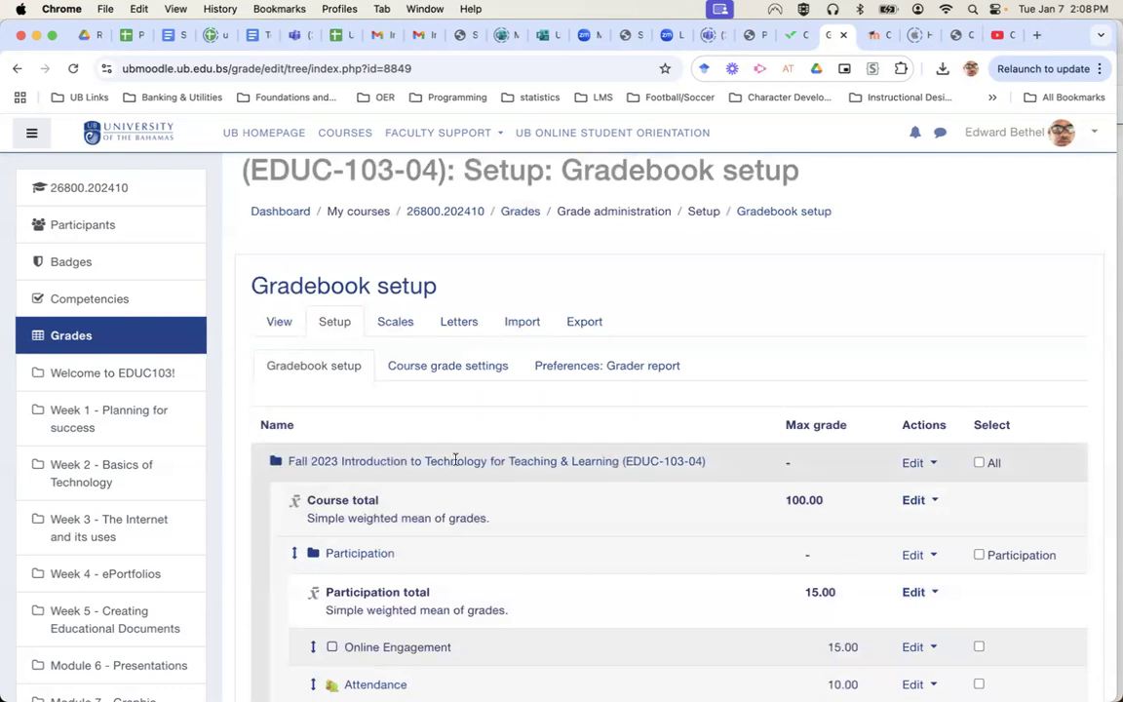
left_click(915, 465)
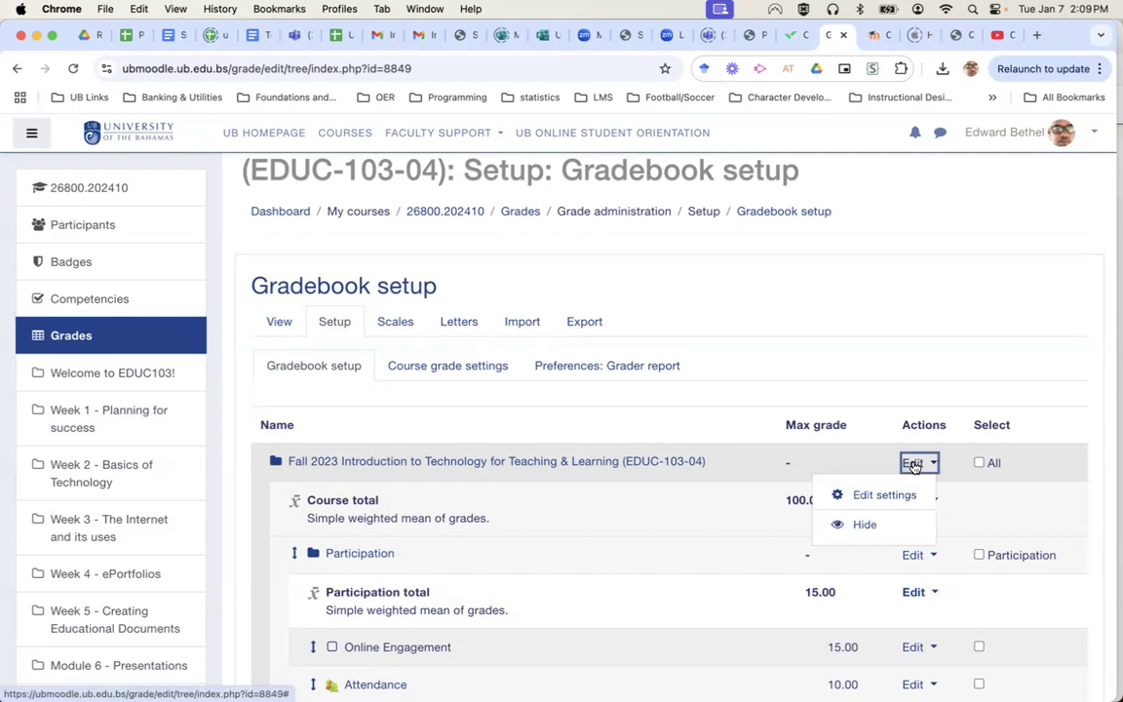
Leave the Fall 2023 category's aggregation as Simple weighted mean of grades and save the settings.
left_click(890, 496)
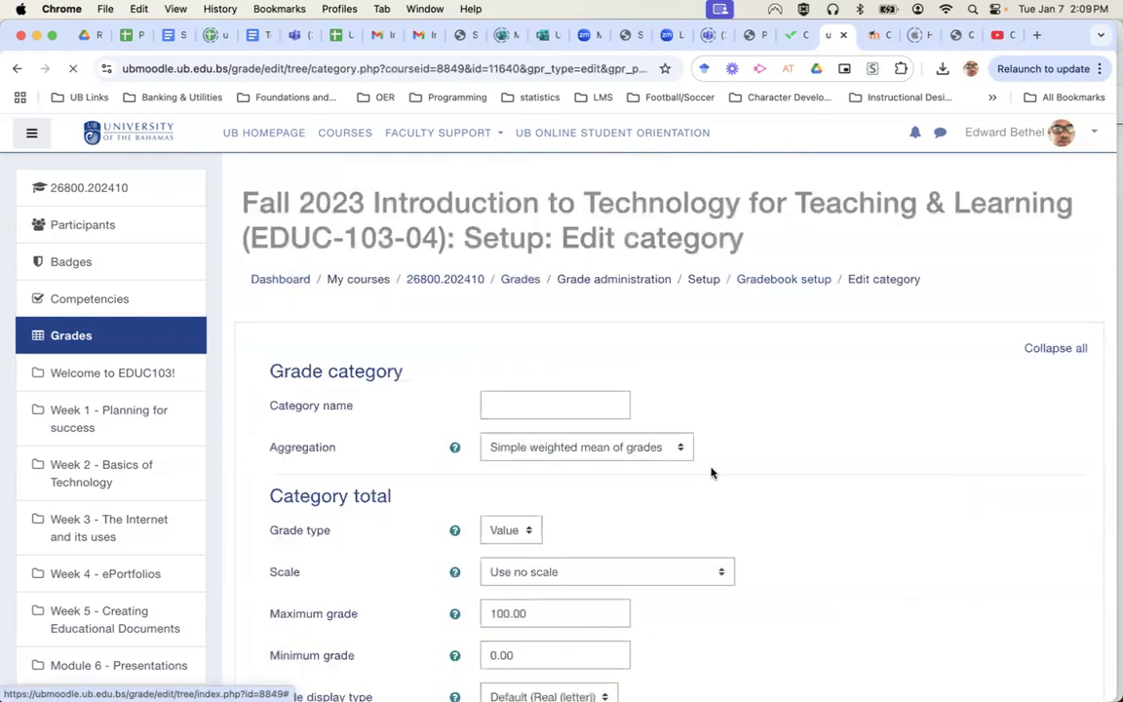
scroll(648, 471, "down", 1)
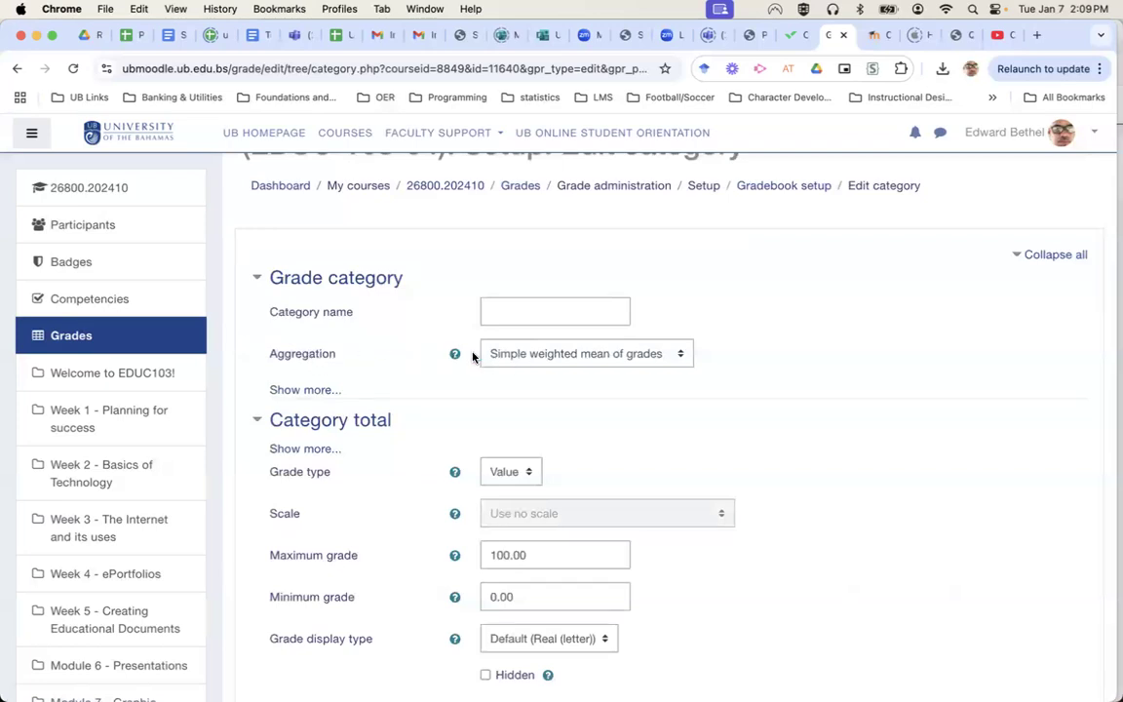
left_click(539, 363)
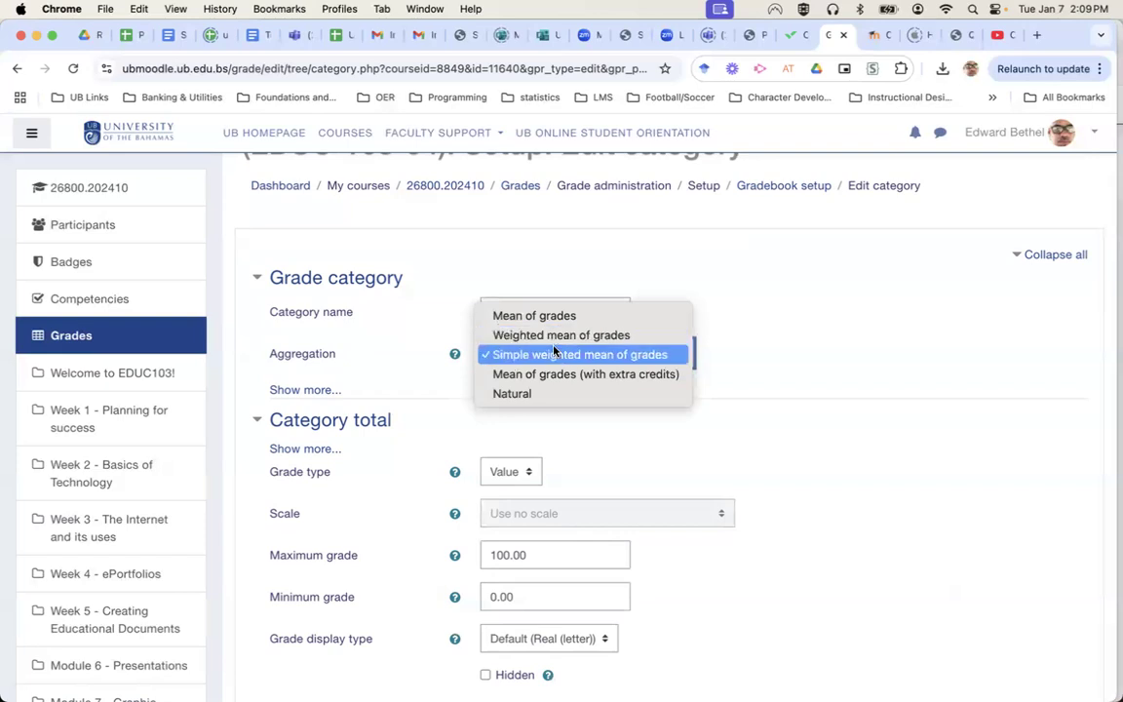
left_click(769, 354)
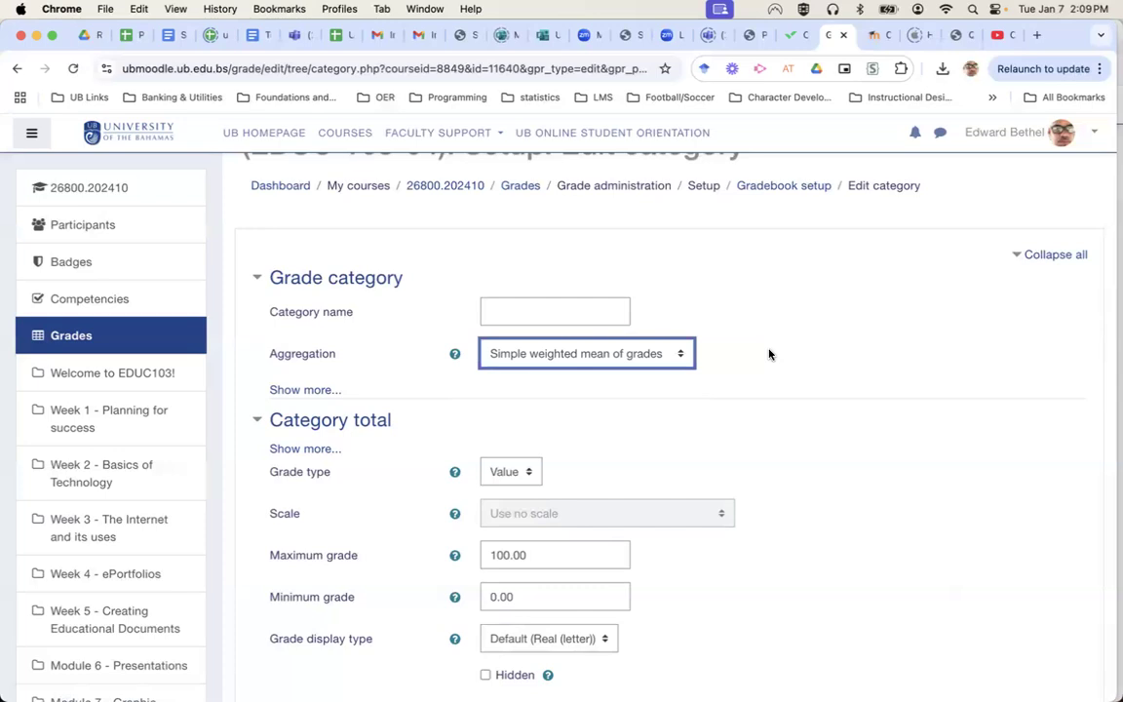
left_click(671, 354)
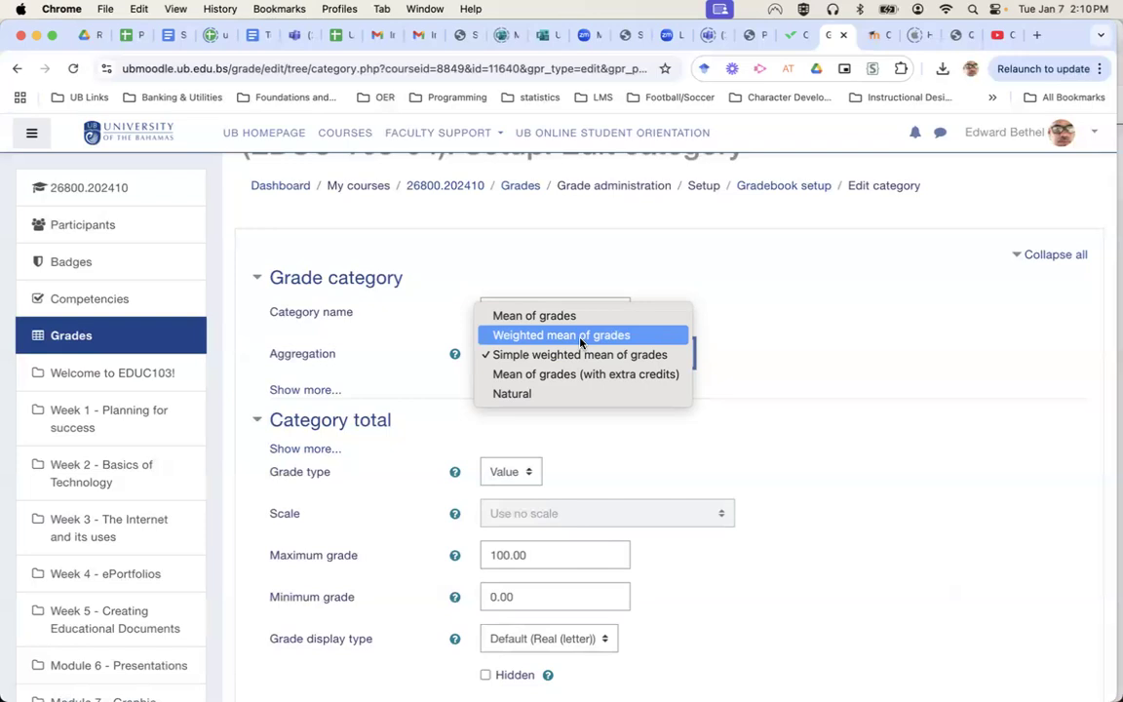
left_click(731, 334)
scroll(731, 333, "down", 5)
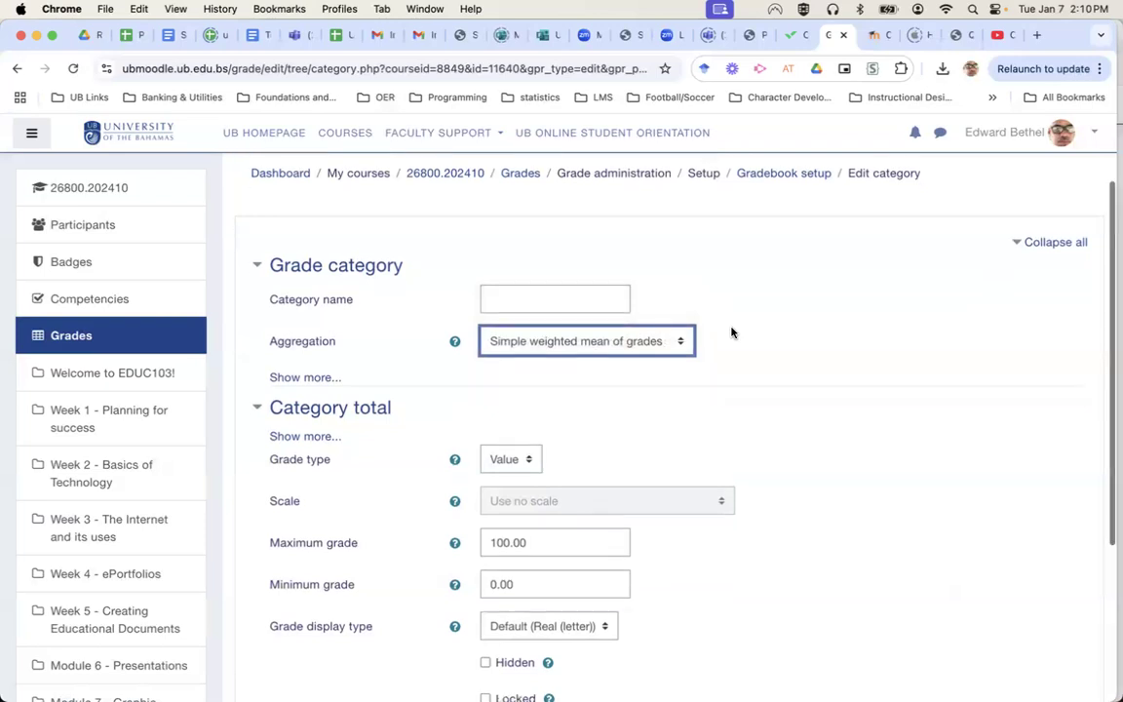
scroll(731, 333, "up", 5)
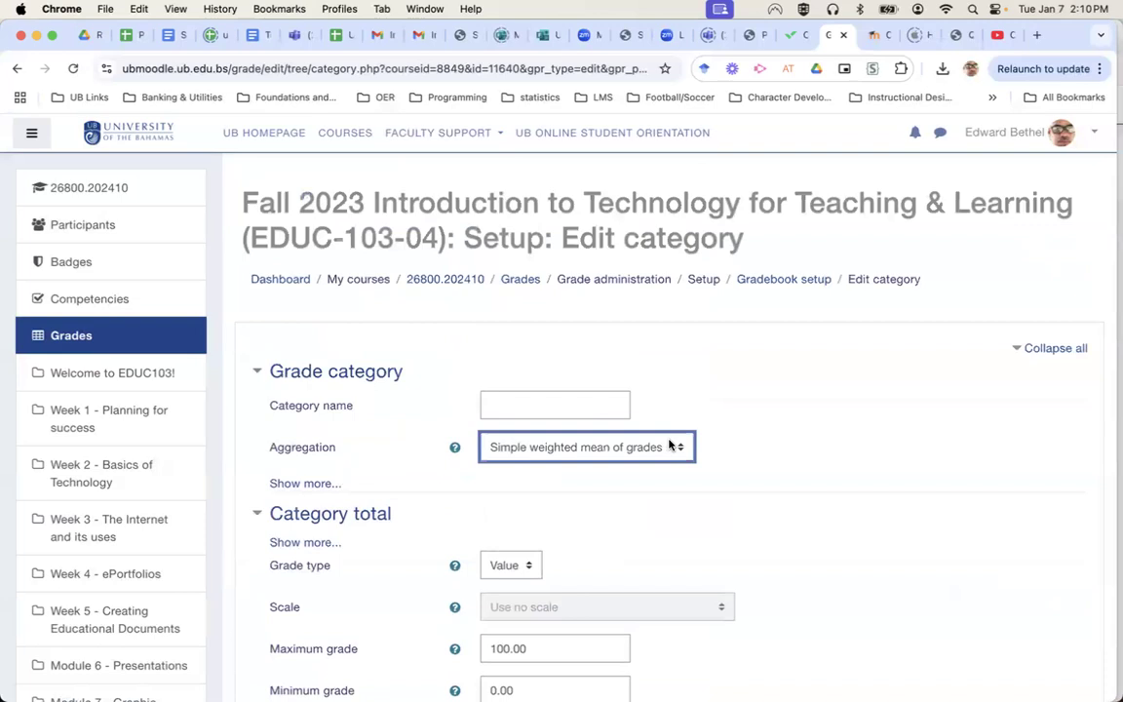
scroll(785, 469, "down", 5)
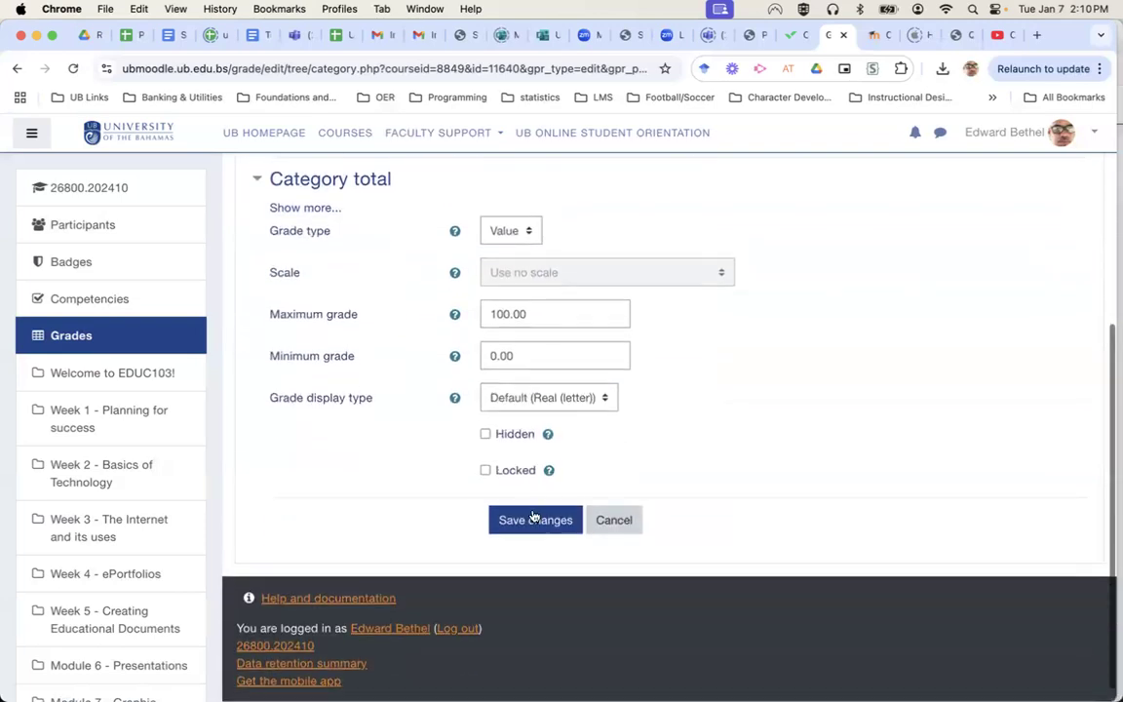
left_click(520, 521)
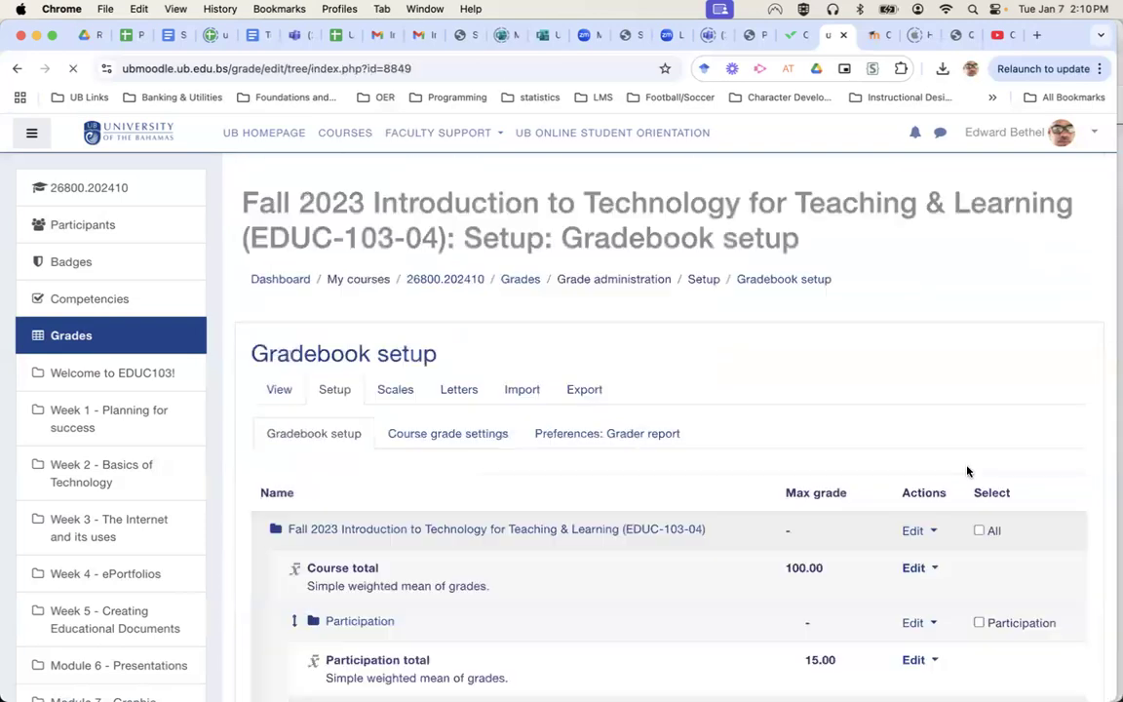
scroll(585, 451, "down", 5)
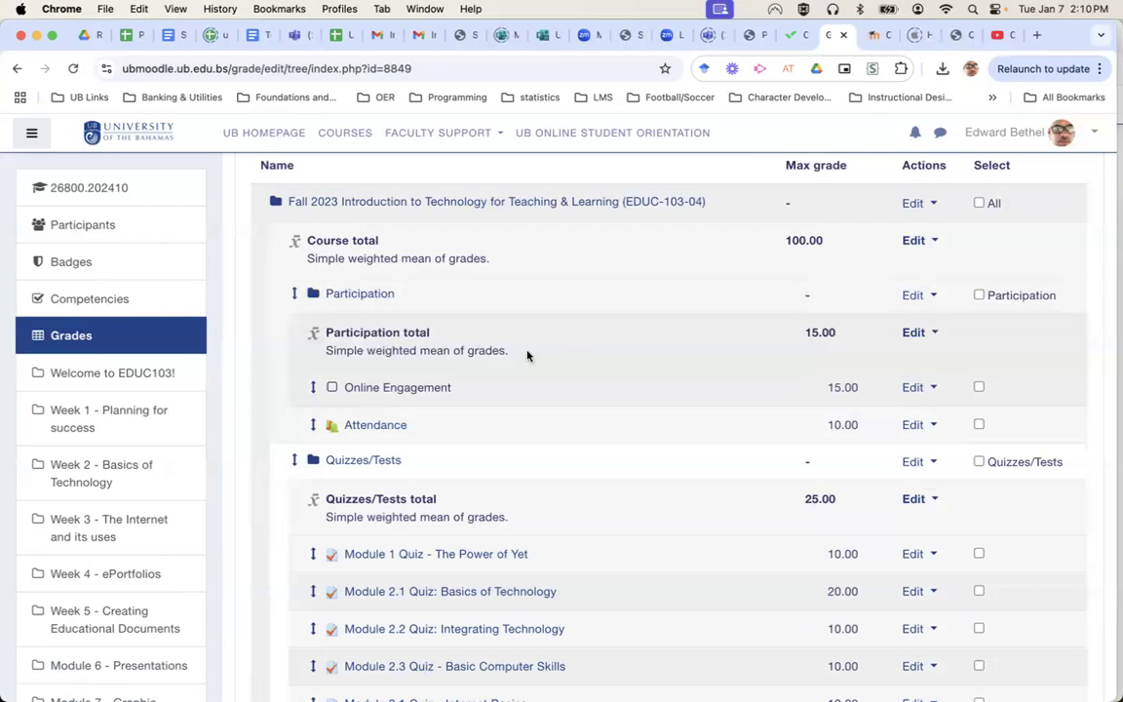
scroll(788, 352, "down", 3)
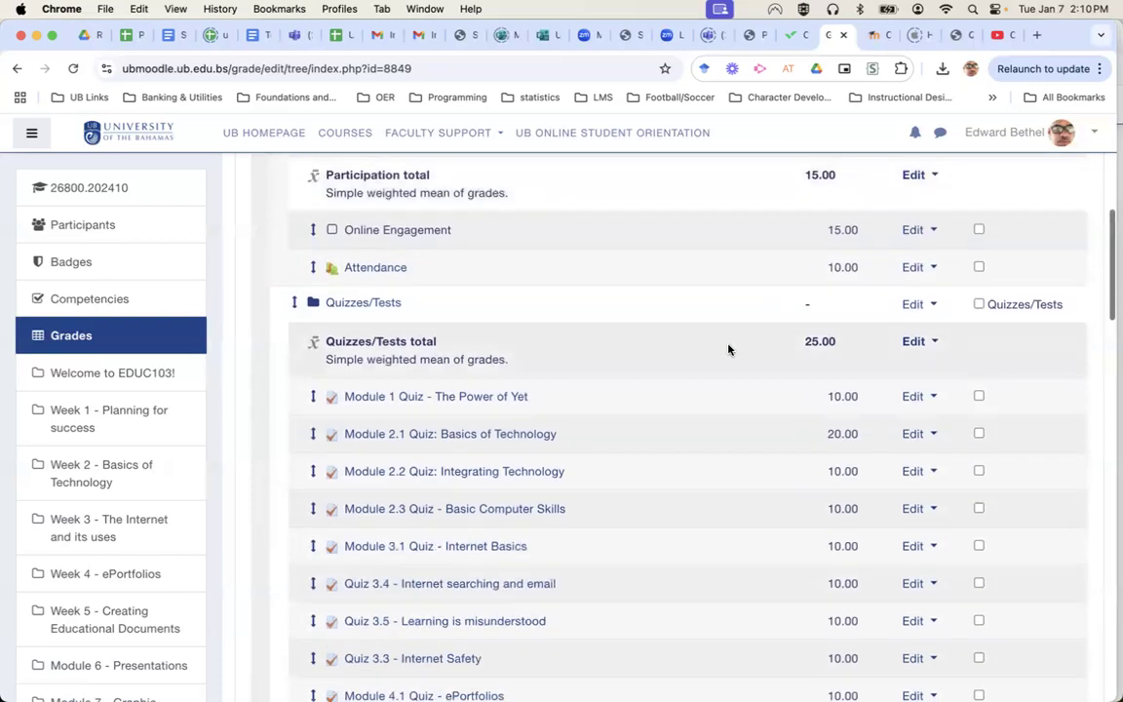
scroll(822, 356, "down", 15)
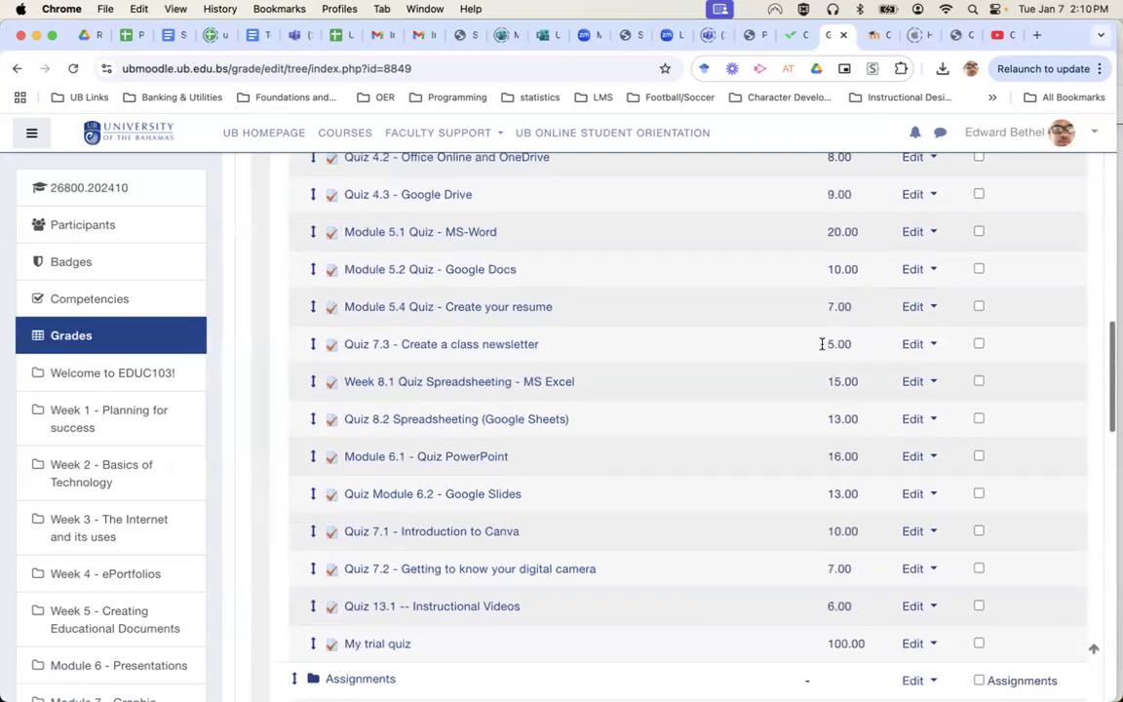
scroll(822, 348, "down", 3)
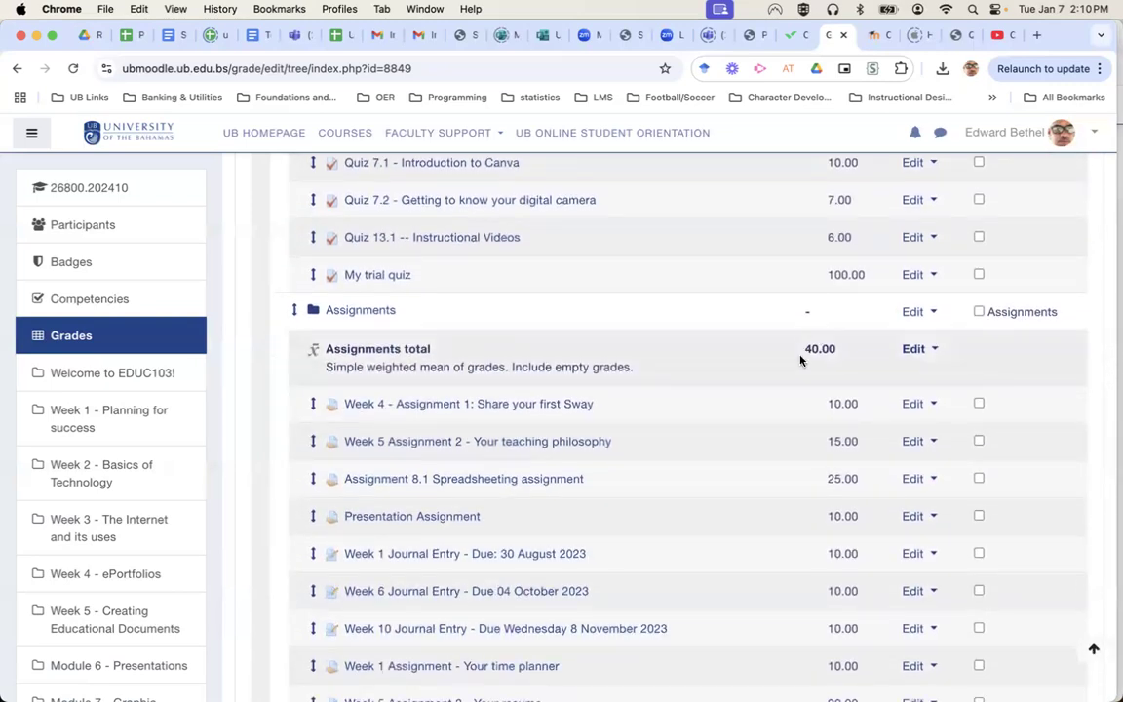
scroll(822, 348, "down", 15)
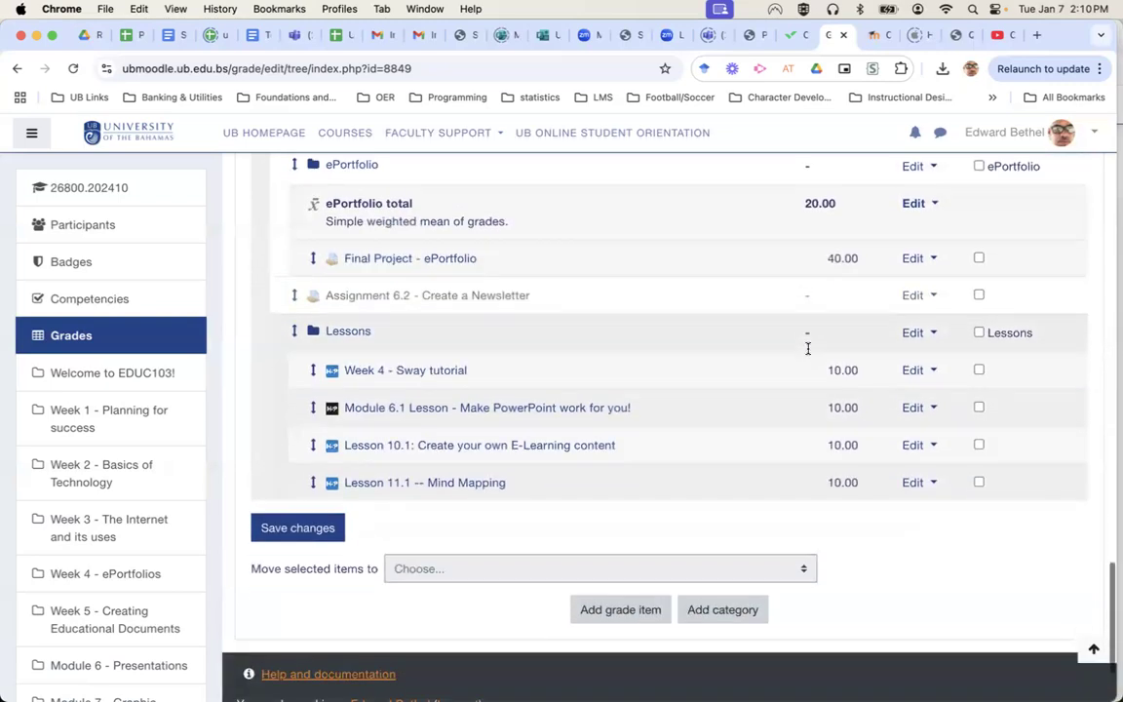
scroll(763, 238, "up", 1)
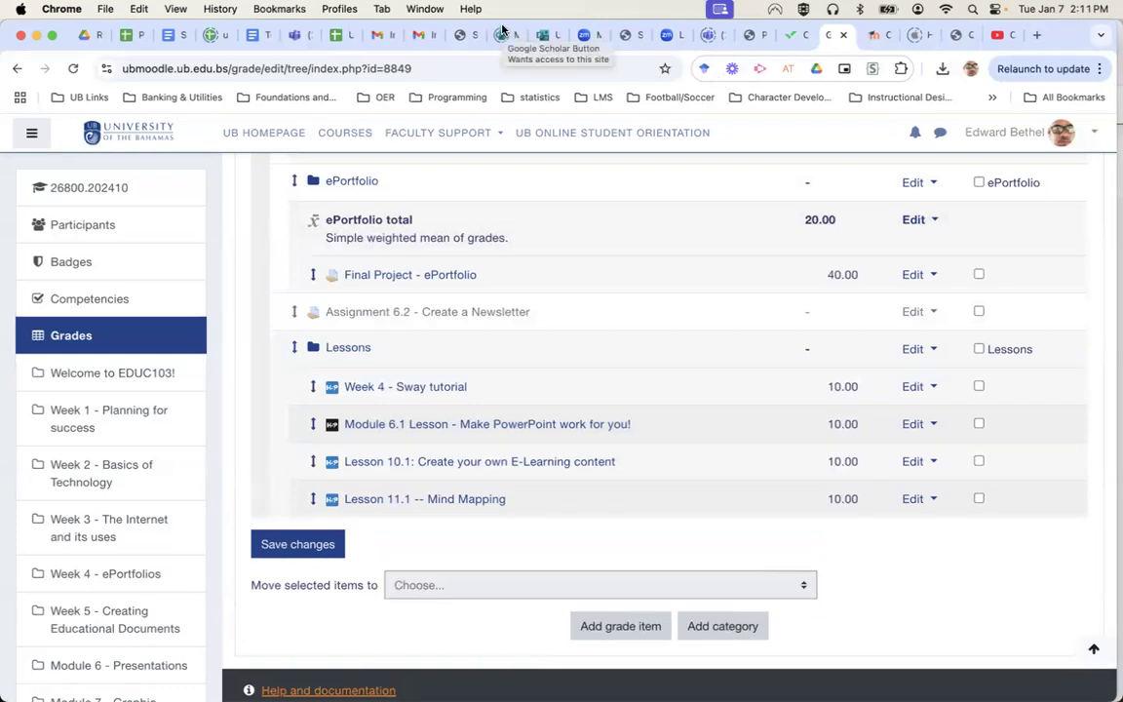
scroll(658, 201, "up", 20)
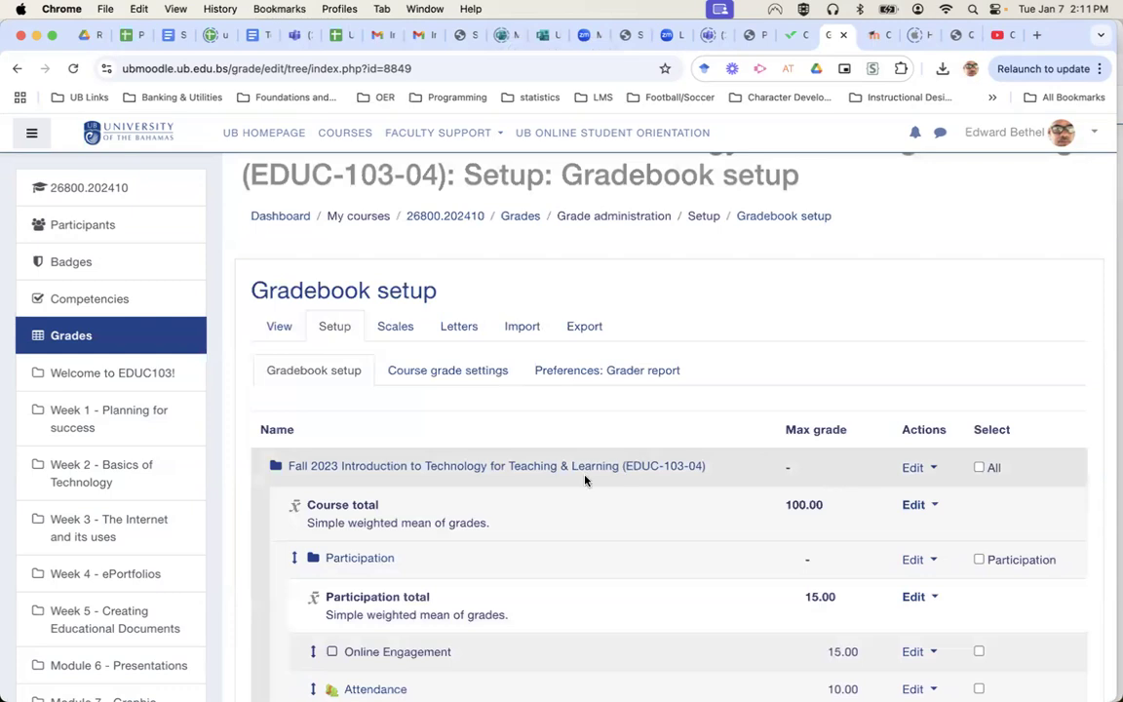
scroll(585, 478, "down", 3)
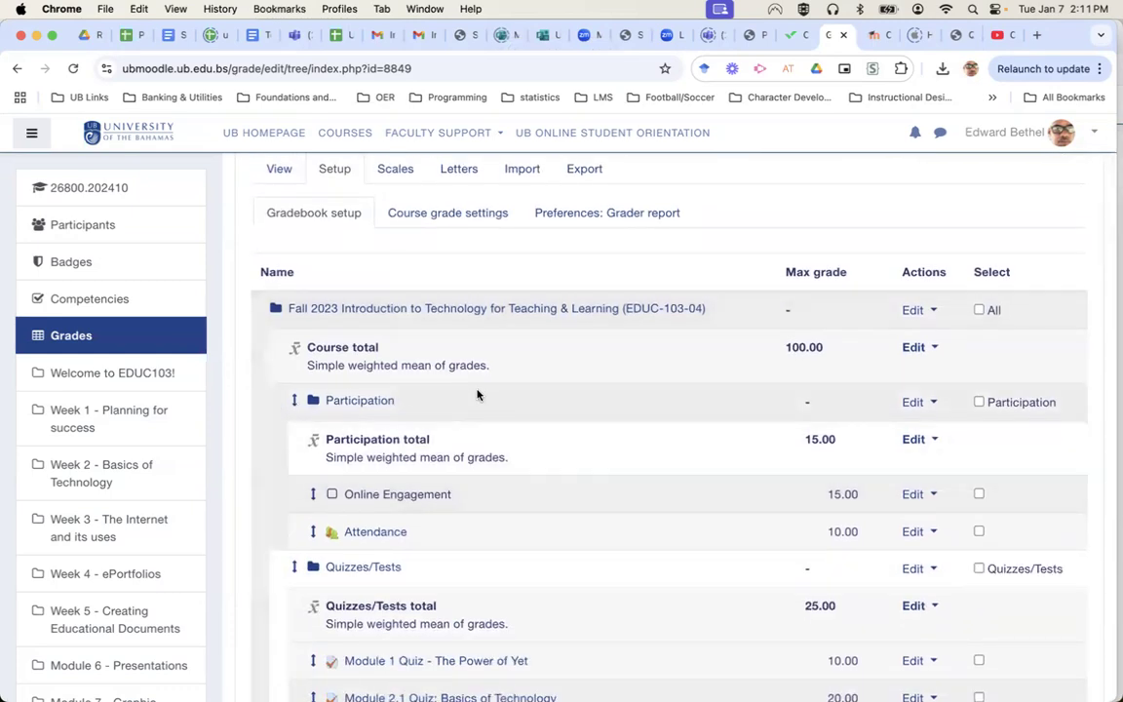
left_click(913, 403)
left_click(866, 432)
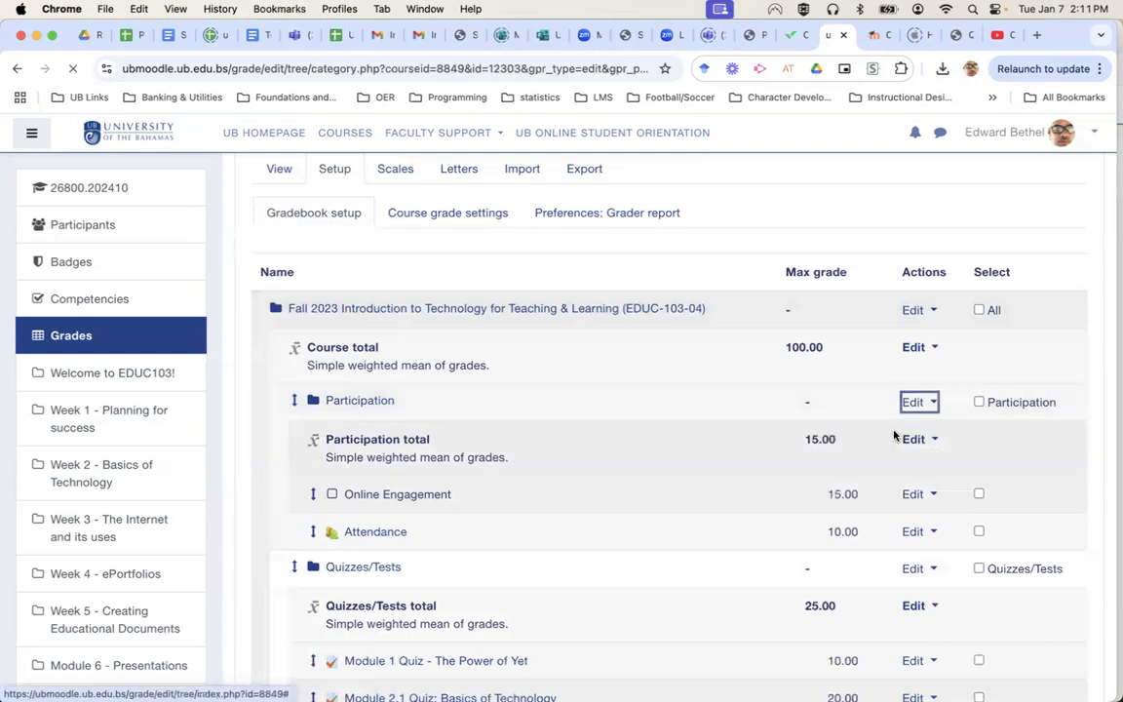
scroll(792, 400, "down", 2)
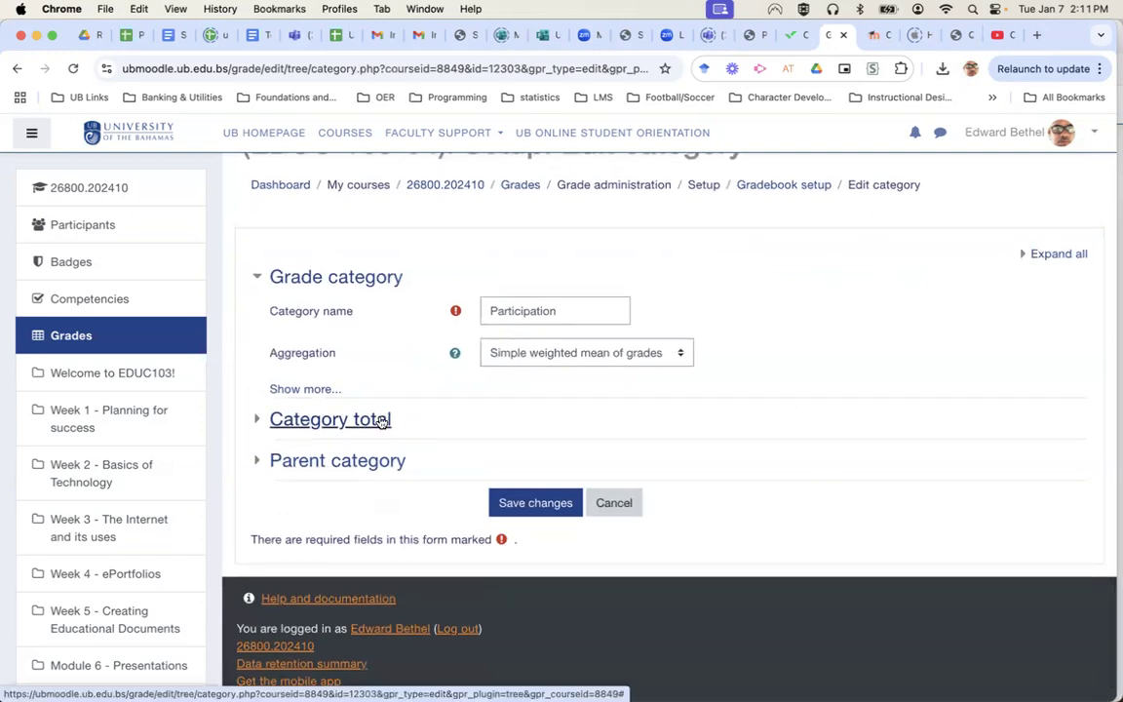
left_click(381, 421)
scroll(905, 468, "down", 4)
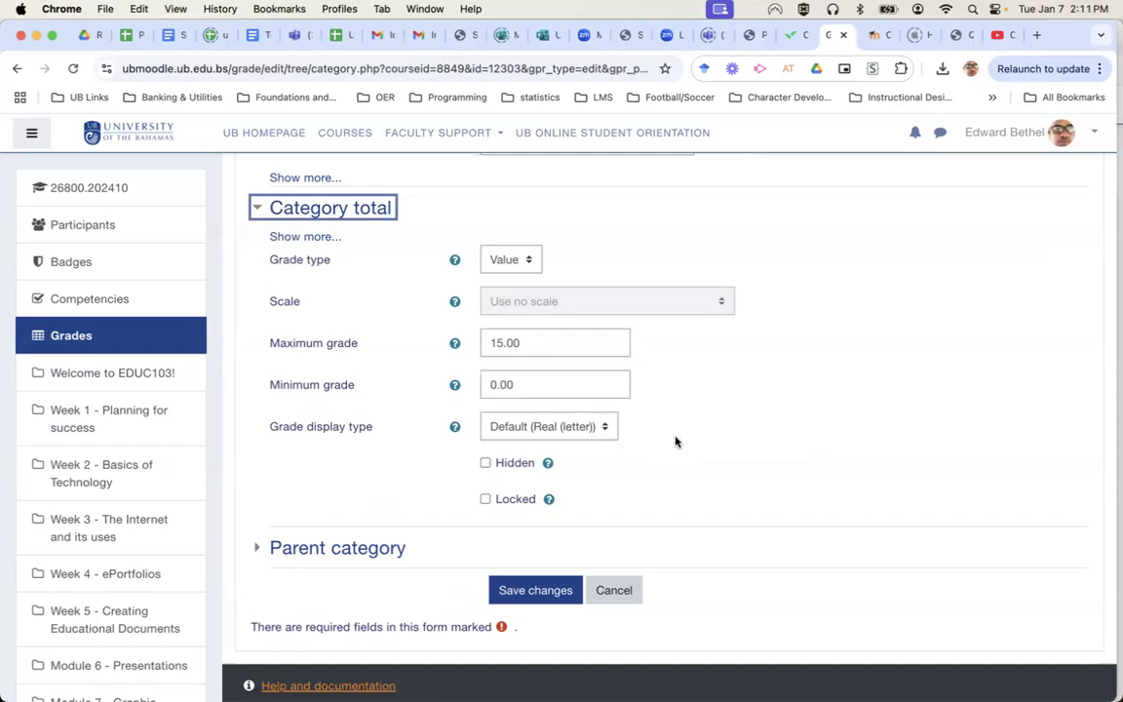
left_click(608, 591)
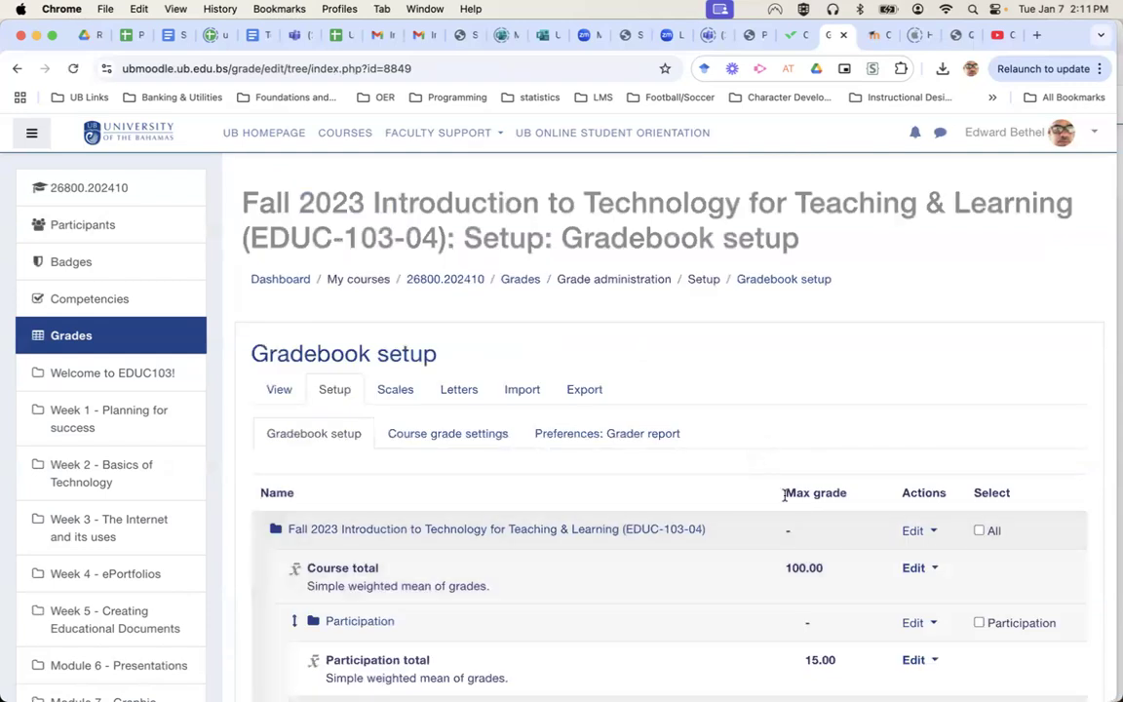
Switch the course category's aggregation to Weighted mean of grades and save it.
left_click(916, 535)
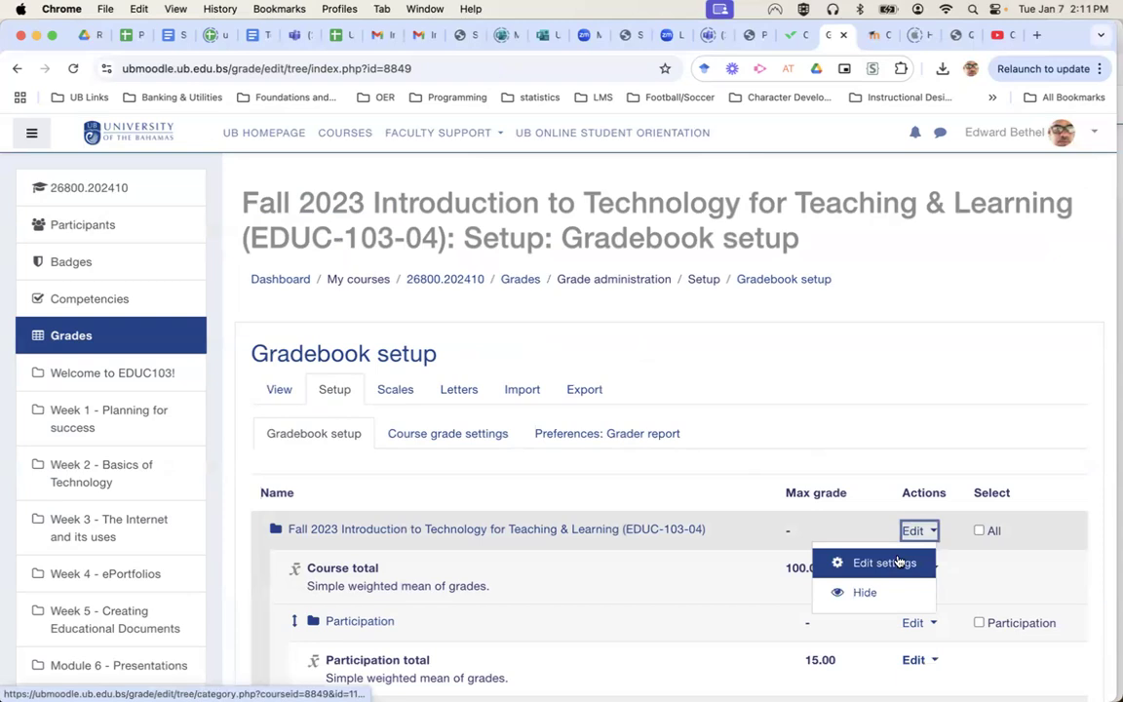
left_click(898, 563)
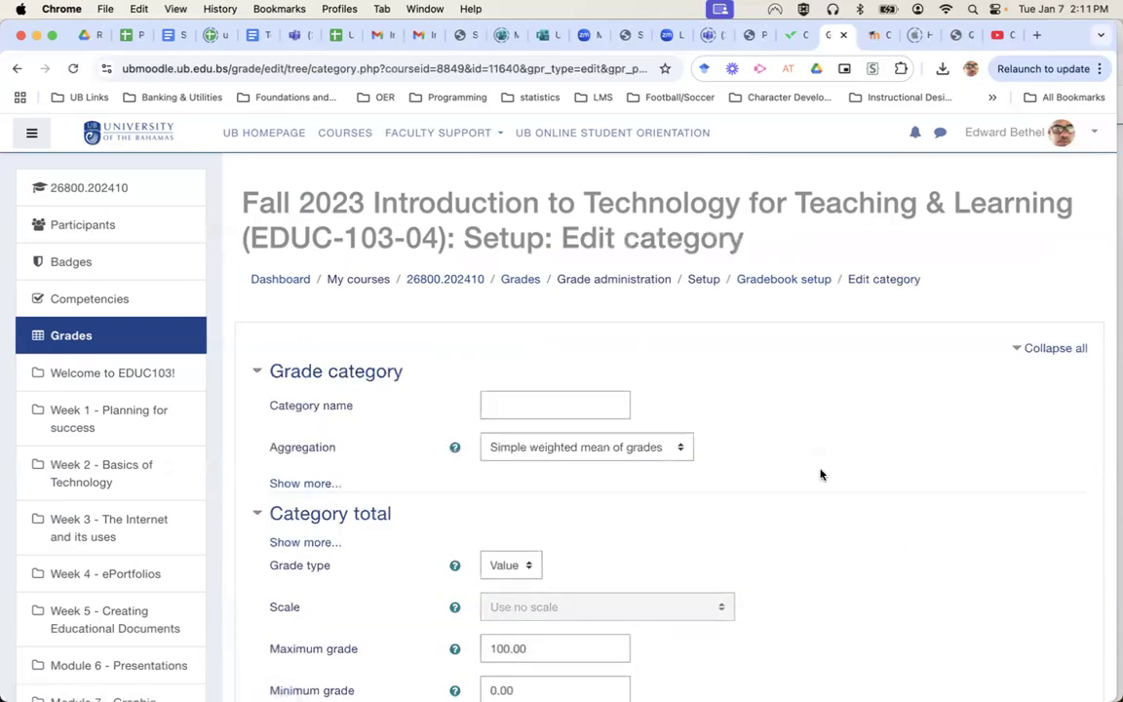
left_click(667, 449)
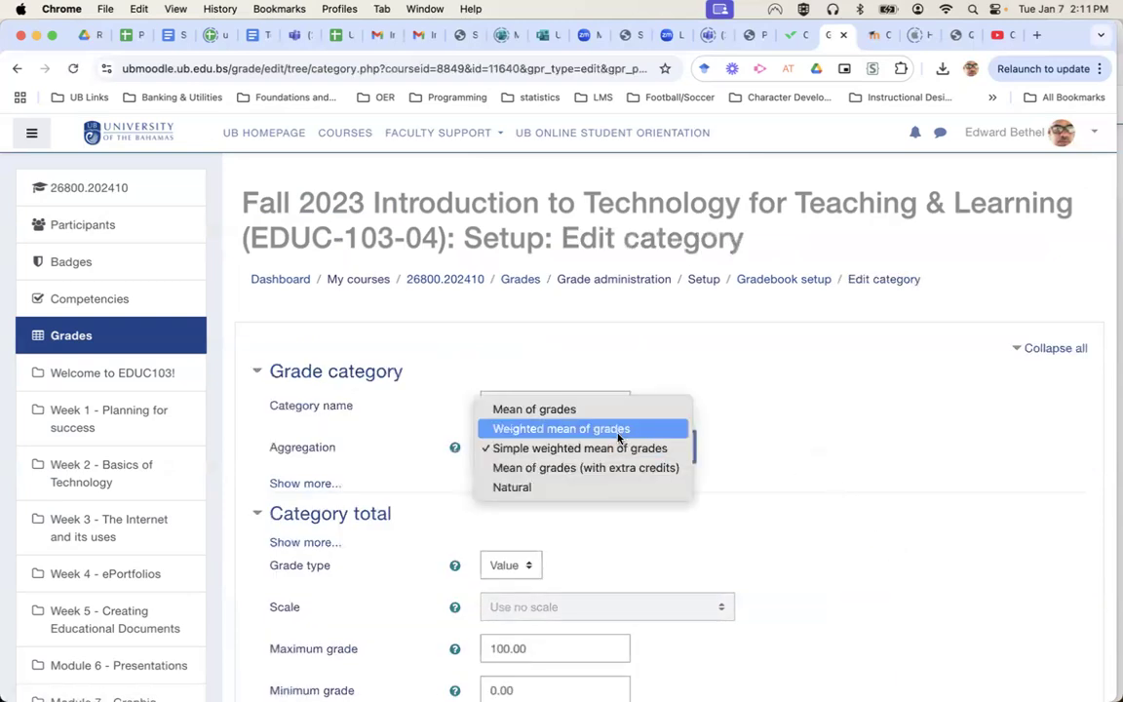
left_click(585, 427)
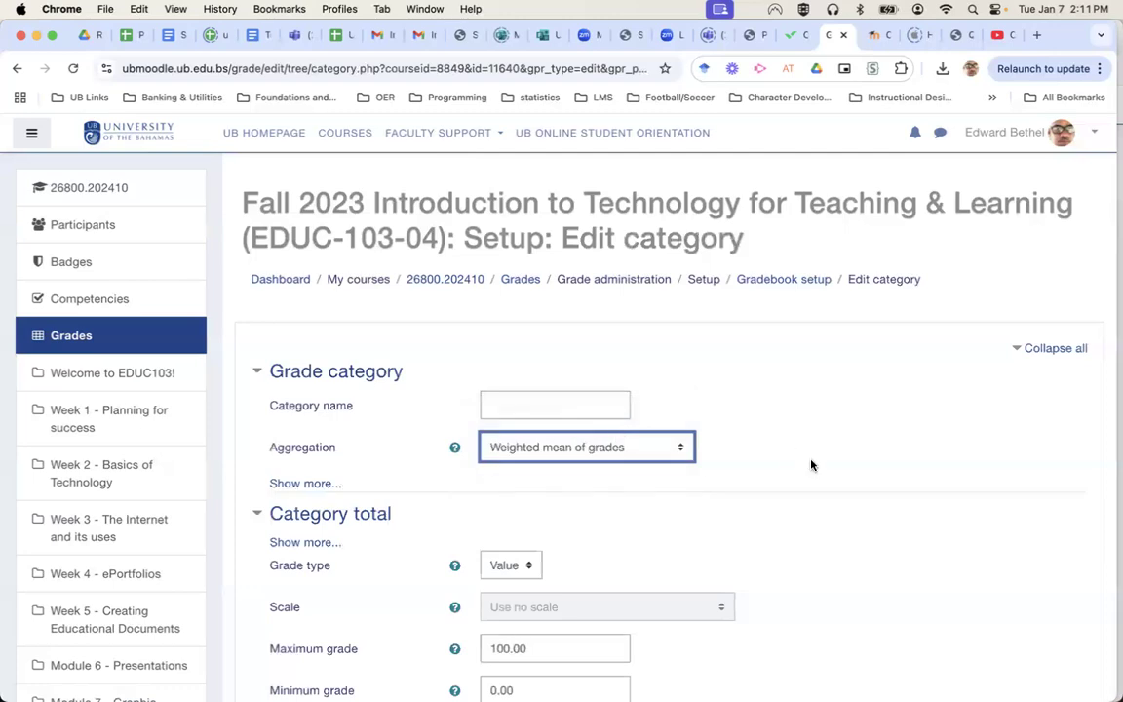
scroll(811, 465, "down", 3)
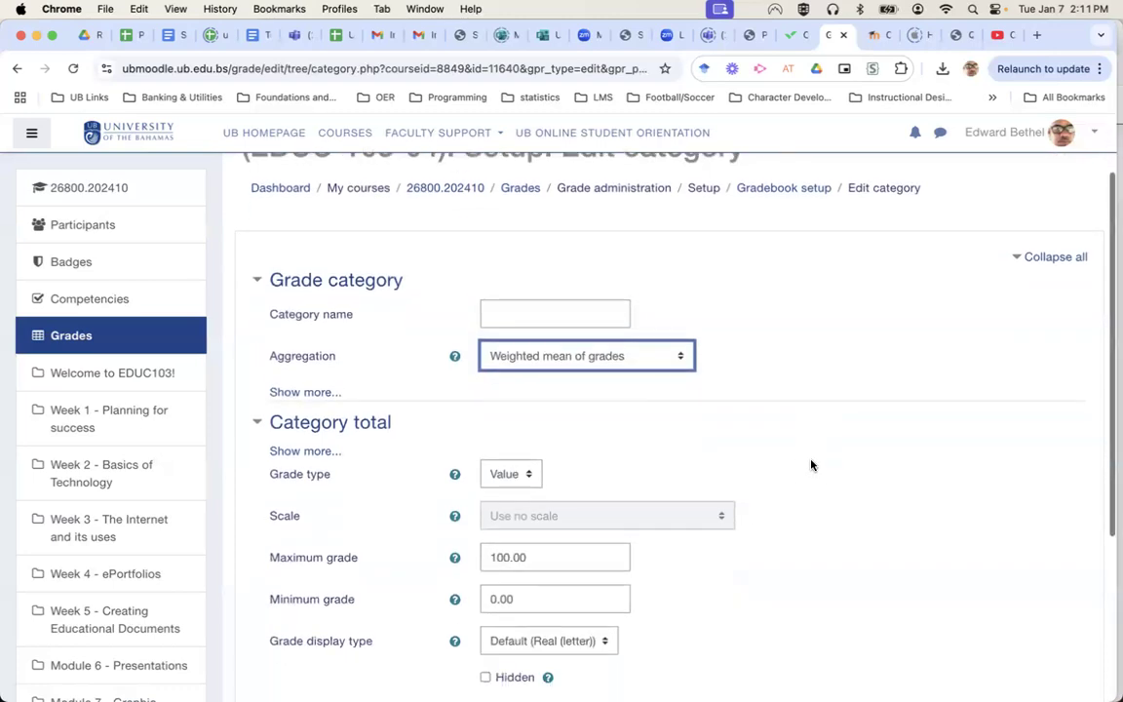
scroll(822, 421, "down", 5)
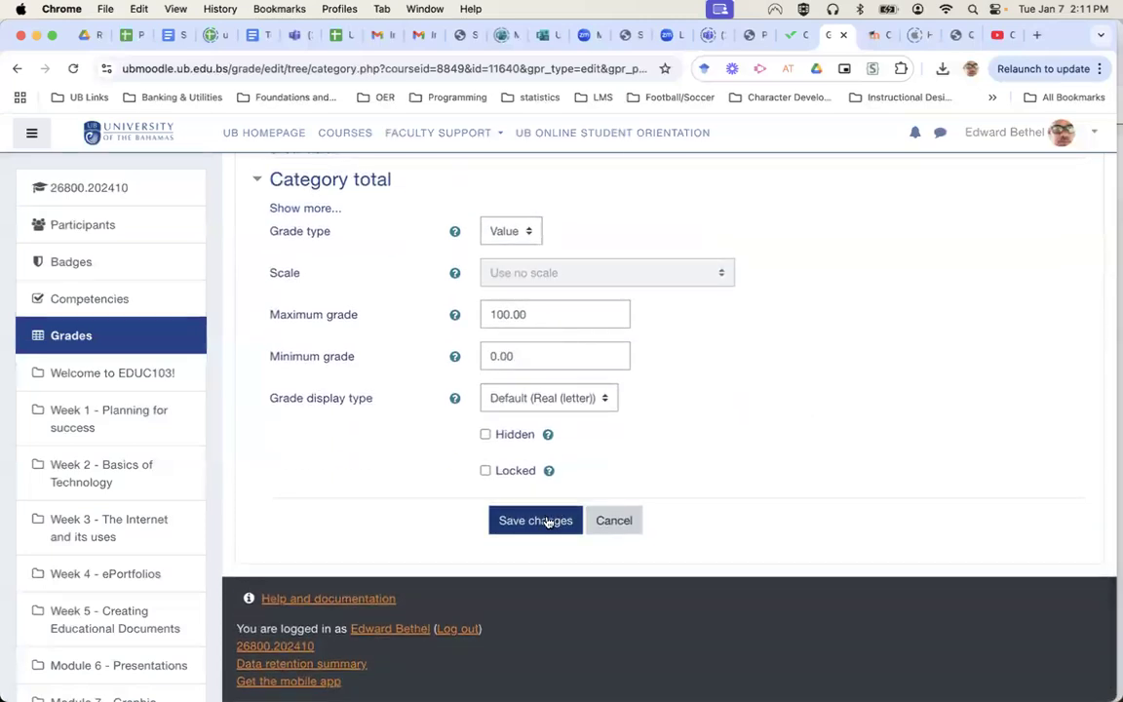
left_click(547, 522)
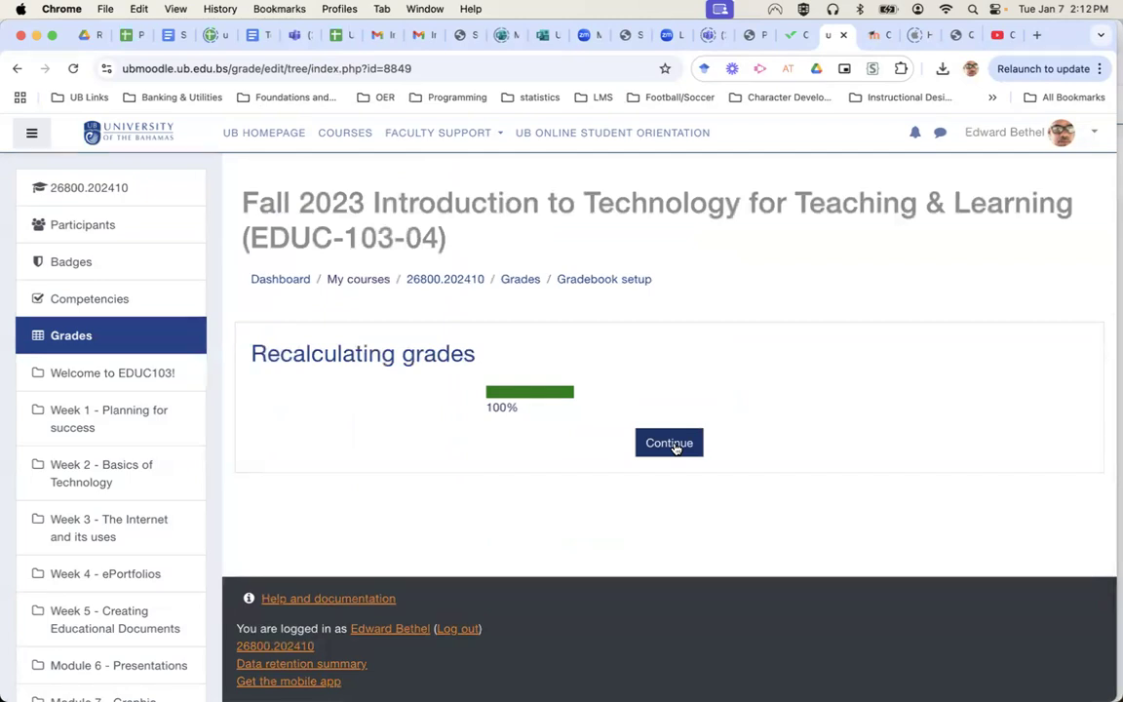
left_click(671, 444)
scroll(862, 439, "down", 1)
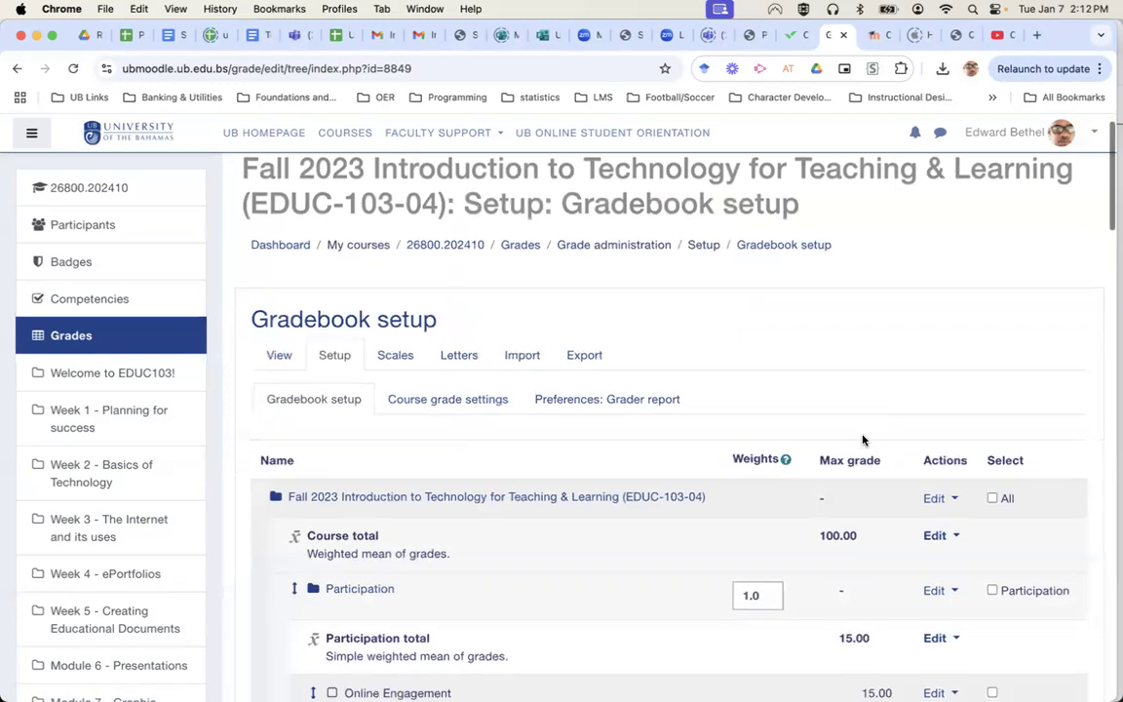
scroll(863, 439, "down", 5)
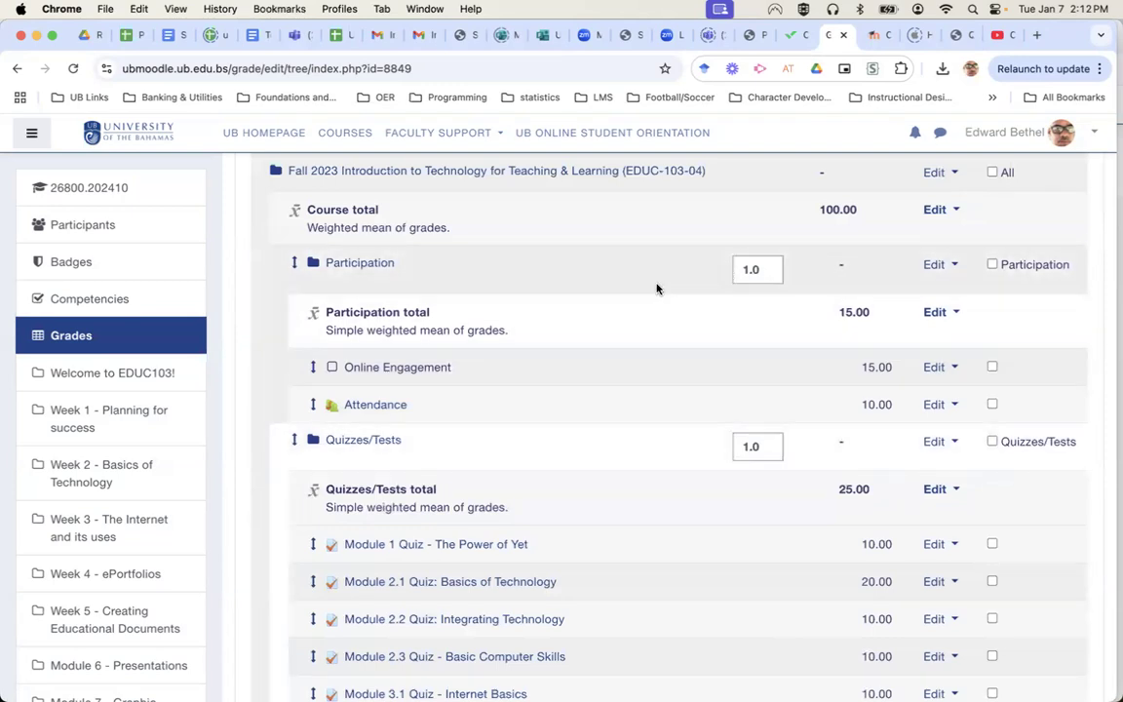
scroll(684, 441, "down", 20)
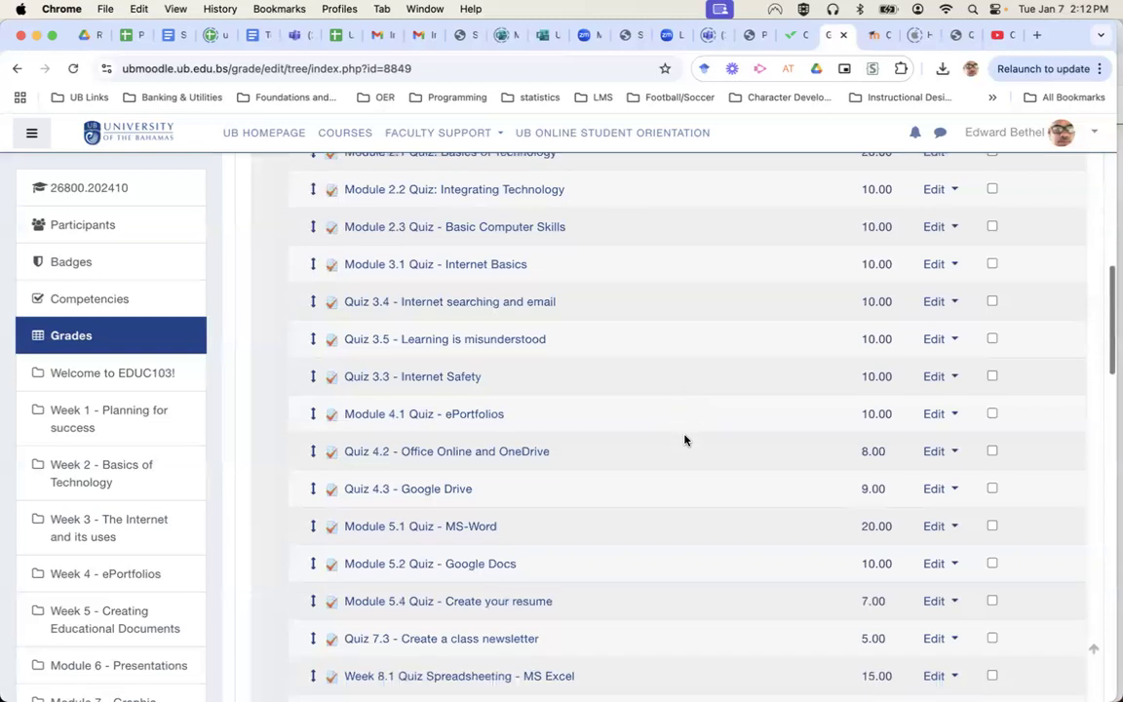
scroll(685, 441, "down", 15)
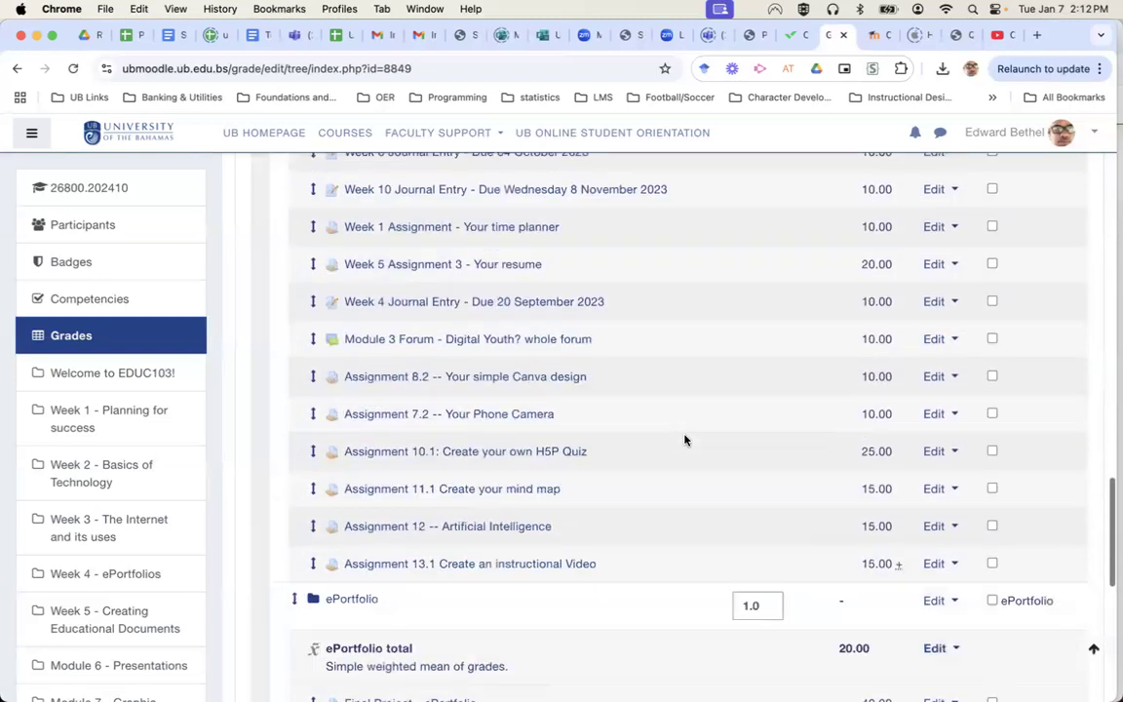
scroll(685, 441, "up", 1)
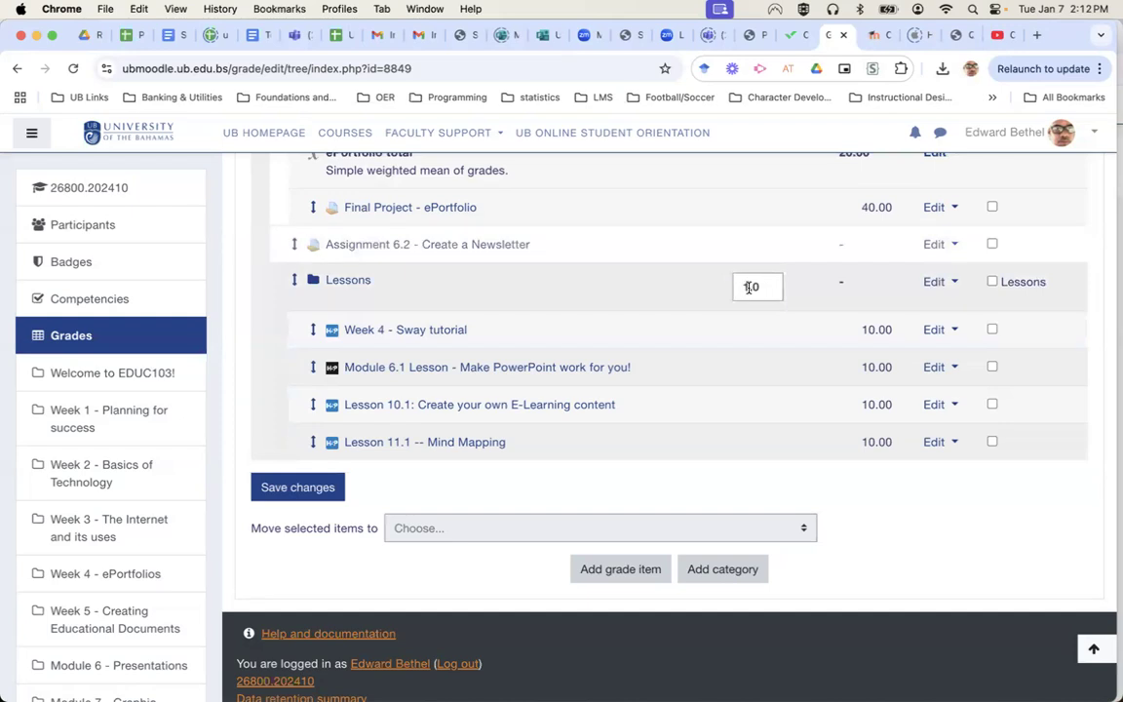
Set the Lessons weight to 0 and the ePortfolio weight to 20.
left_click(749, 286)
key("BackSpace")
type("0")
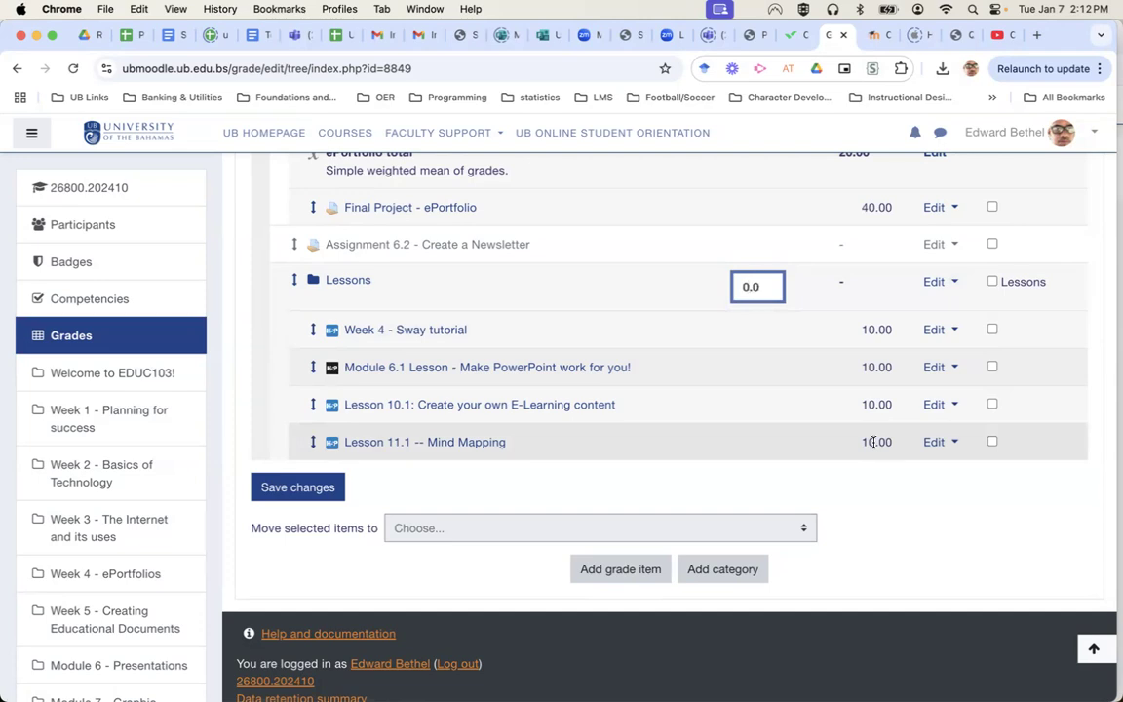
scroll(874, 443, "up", 4)
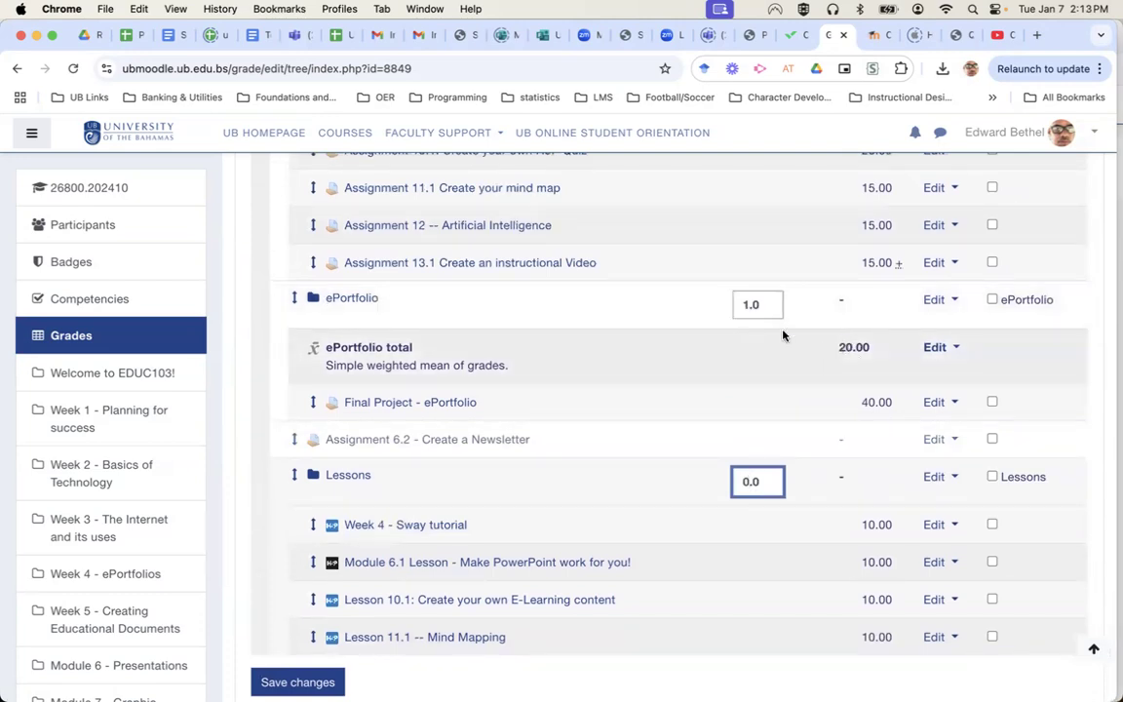
left_click_drag(747, 306, 740, 305)
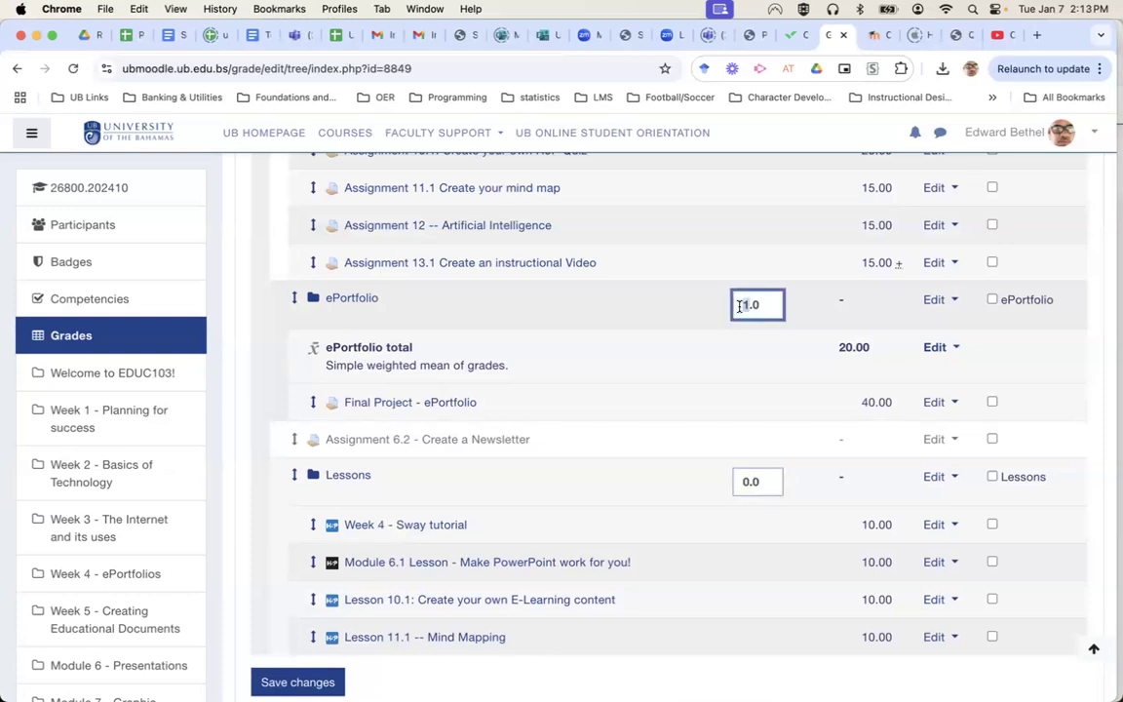
type("20")
scroll(853, 298, "up", 10)
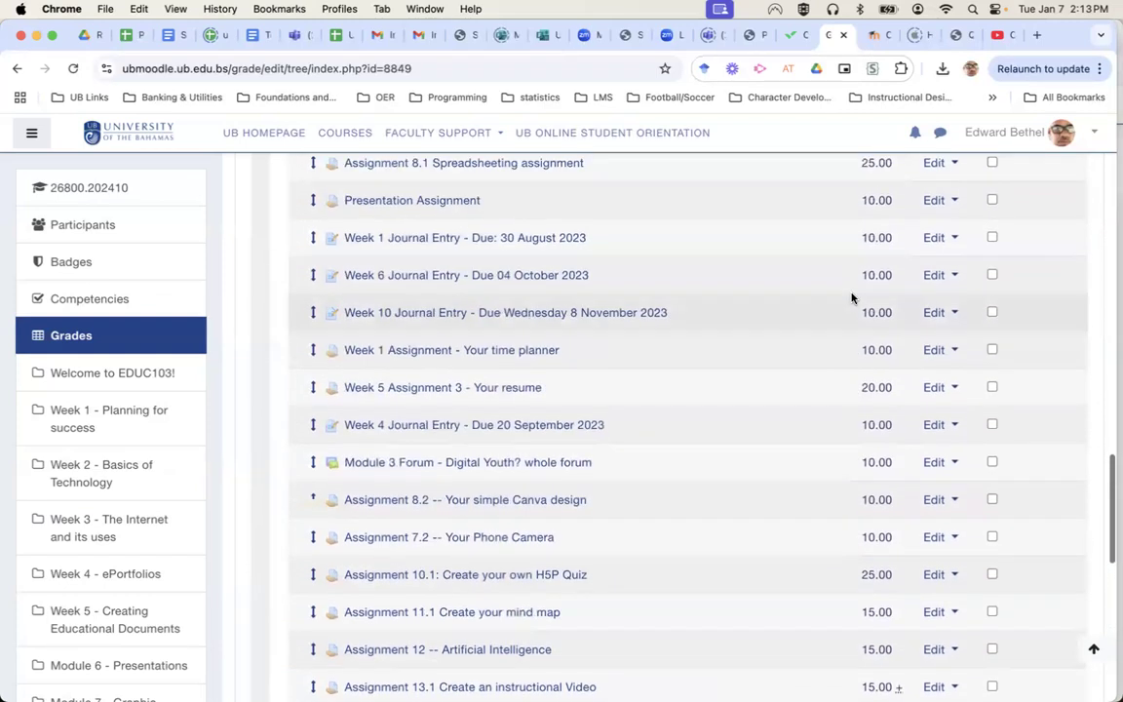
scroll(852, 297, "up", 2)
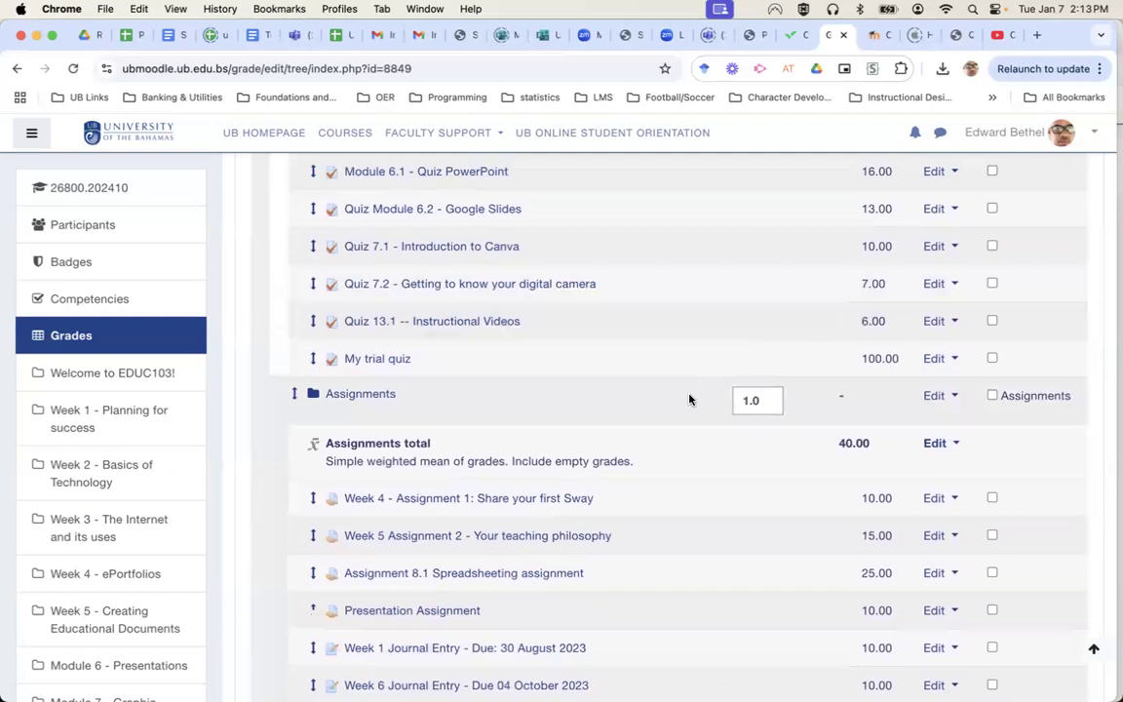
Set the Assignments weight to 40 and the Quizzes/Tests weight to 25.
left_click(746, 400)
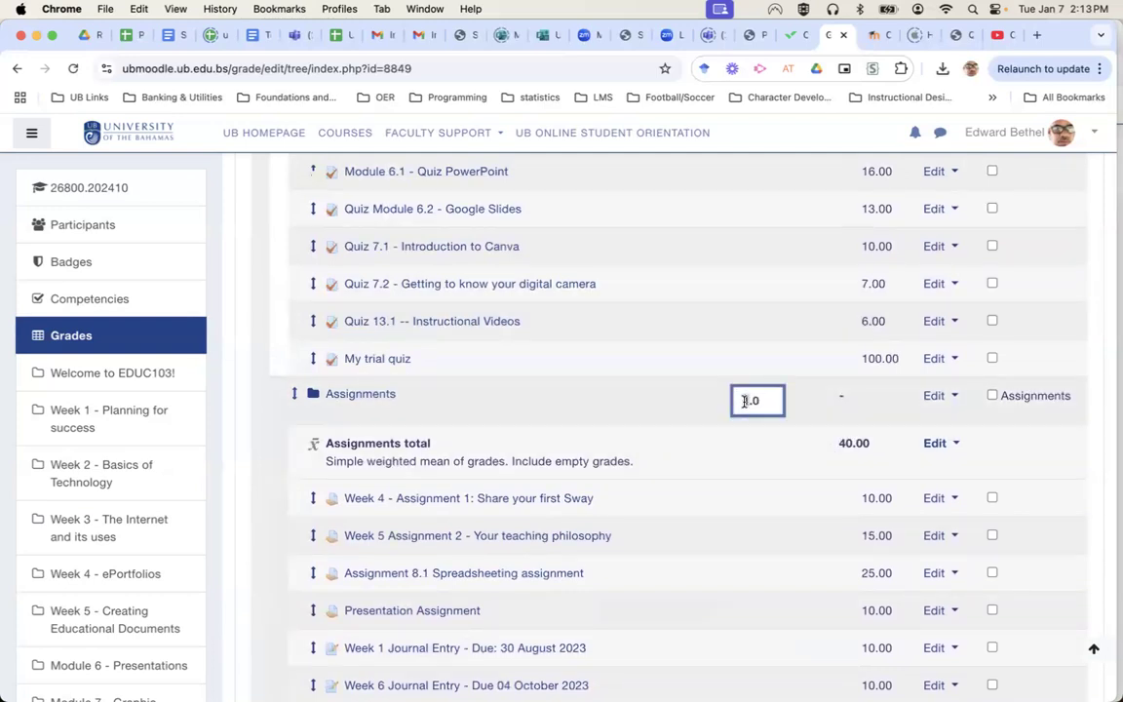
key("BackSpace")
type("40")
scroll(822, 381, "up", 10)
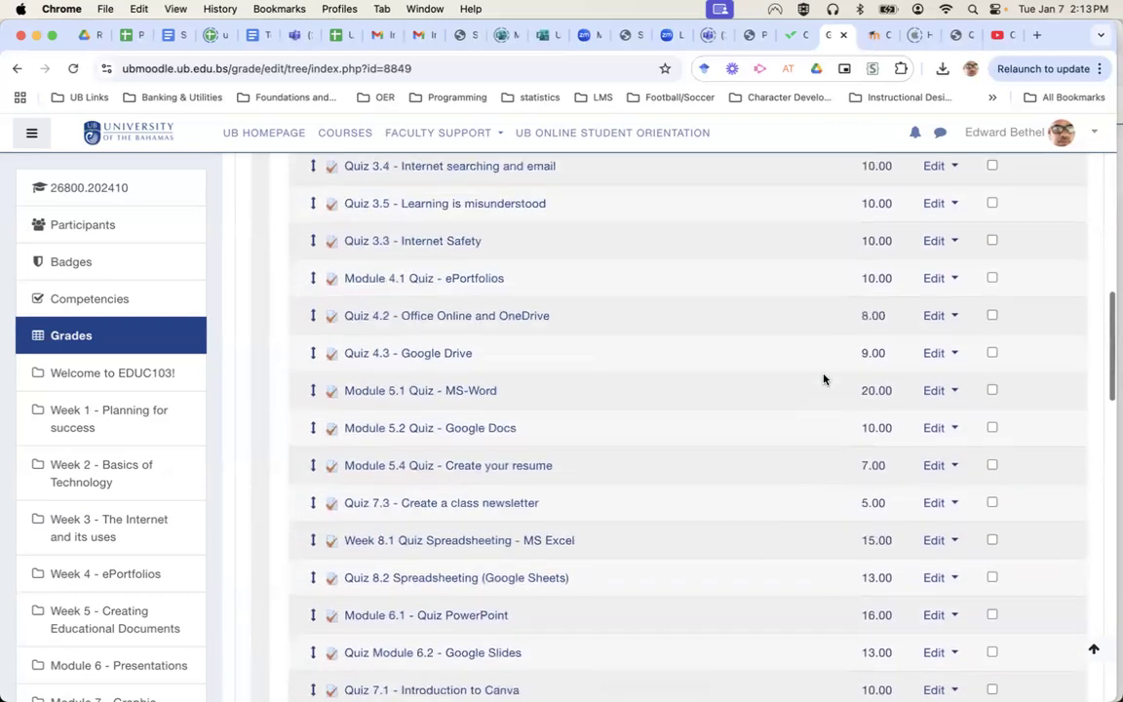
scroll(823, 379, "up", 5)
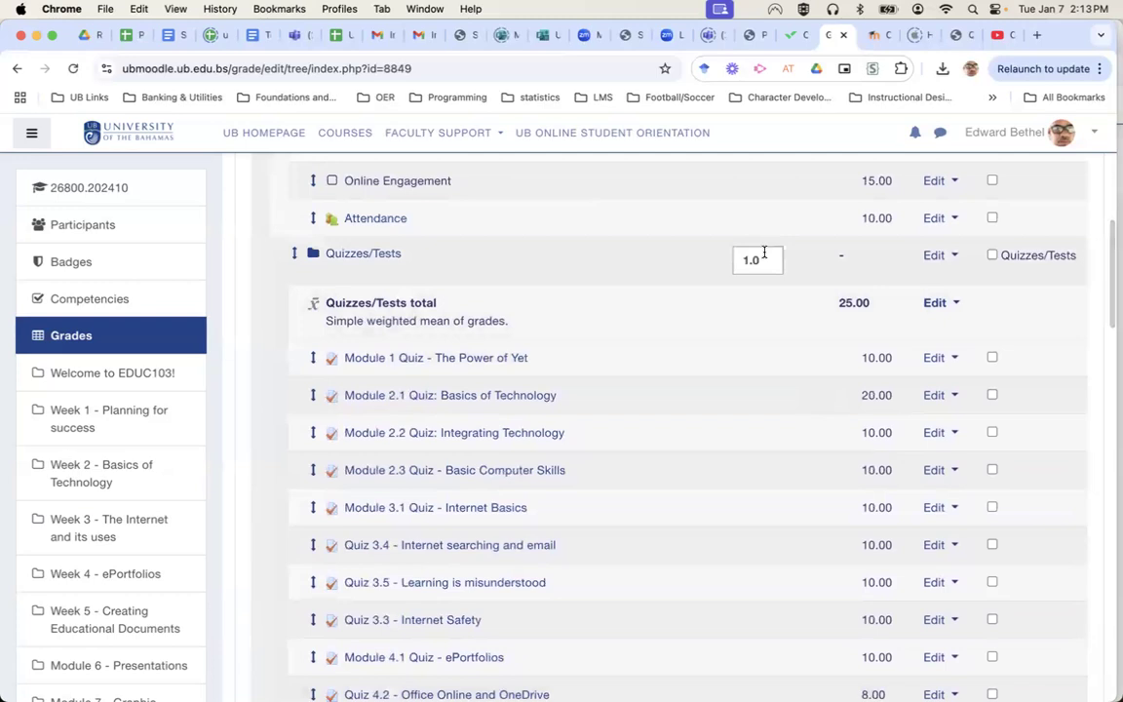
left_click(745, 260)
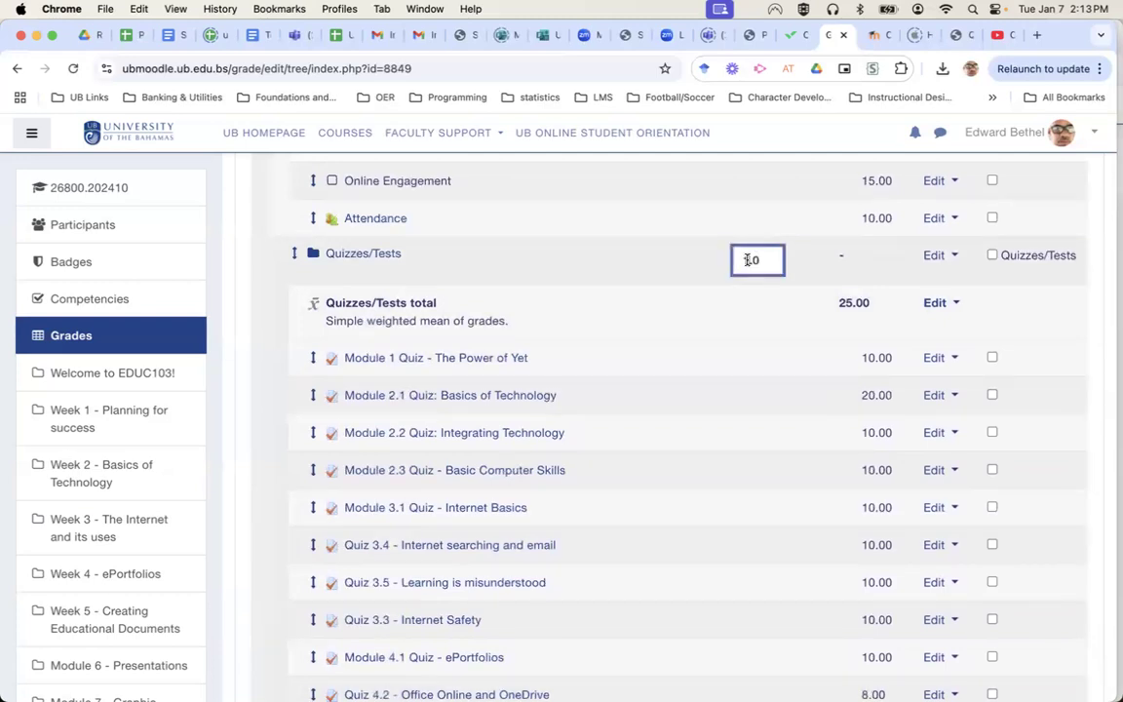
key("BackSpace")
type("25.")
scroll(733, 434, "up", 5)
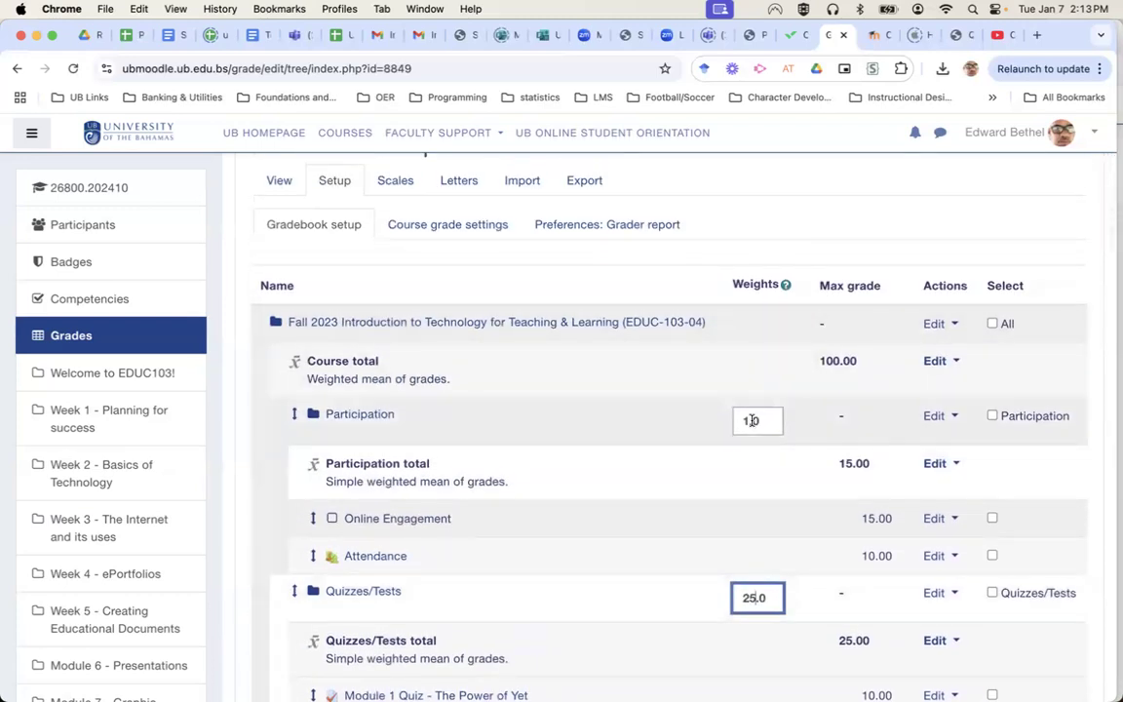
Set the Participation weight to 15 and save the new category weights.
left_click_drag(748, 421, 737, 422)
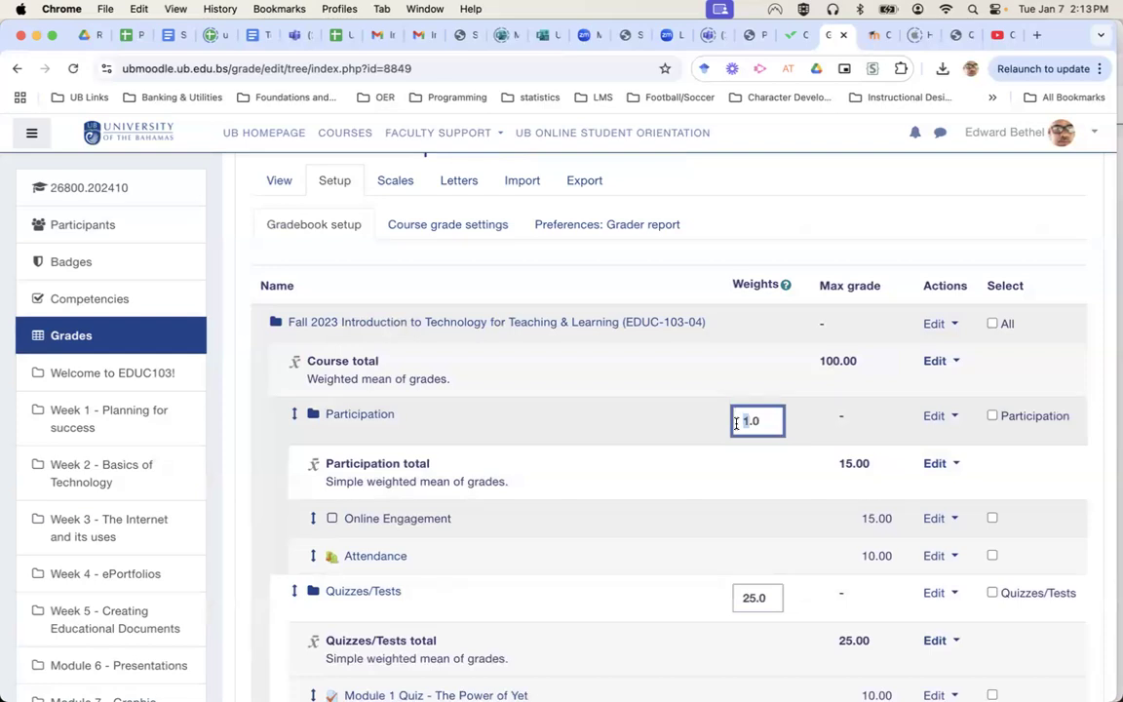
type("15")
scroll(996, 476, "down", 10)
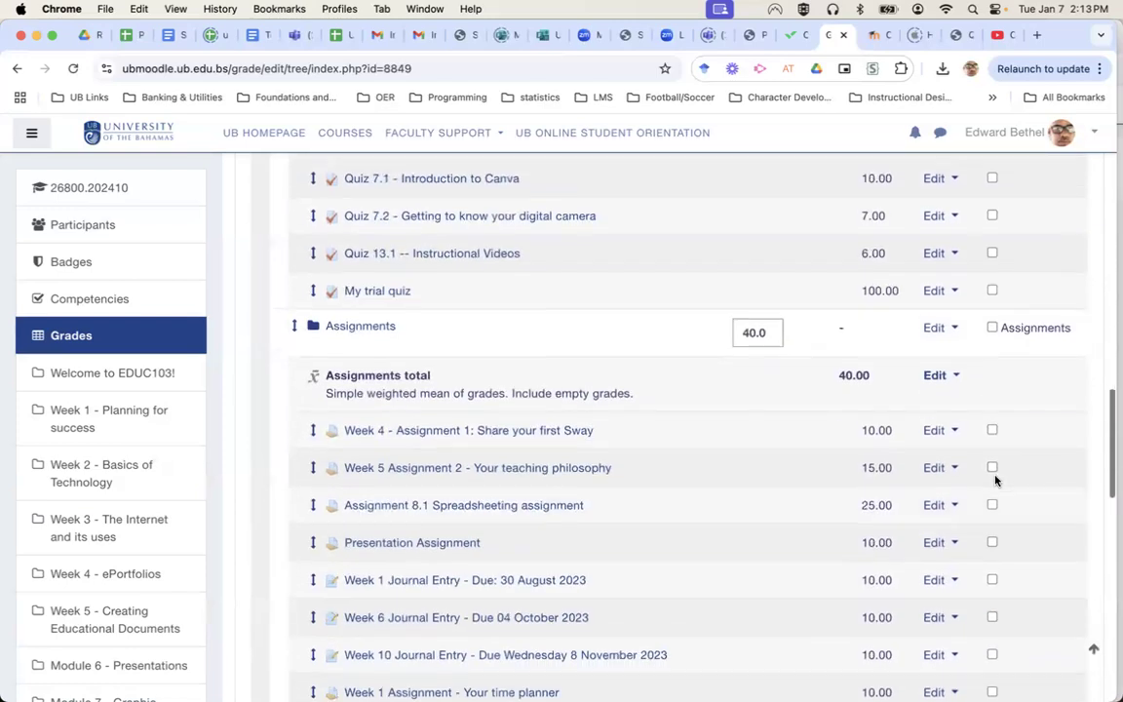
scroll(996, 477, "down", 10)
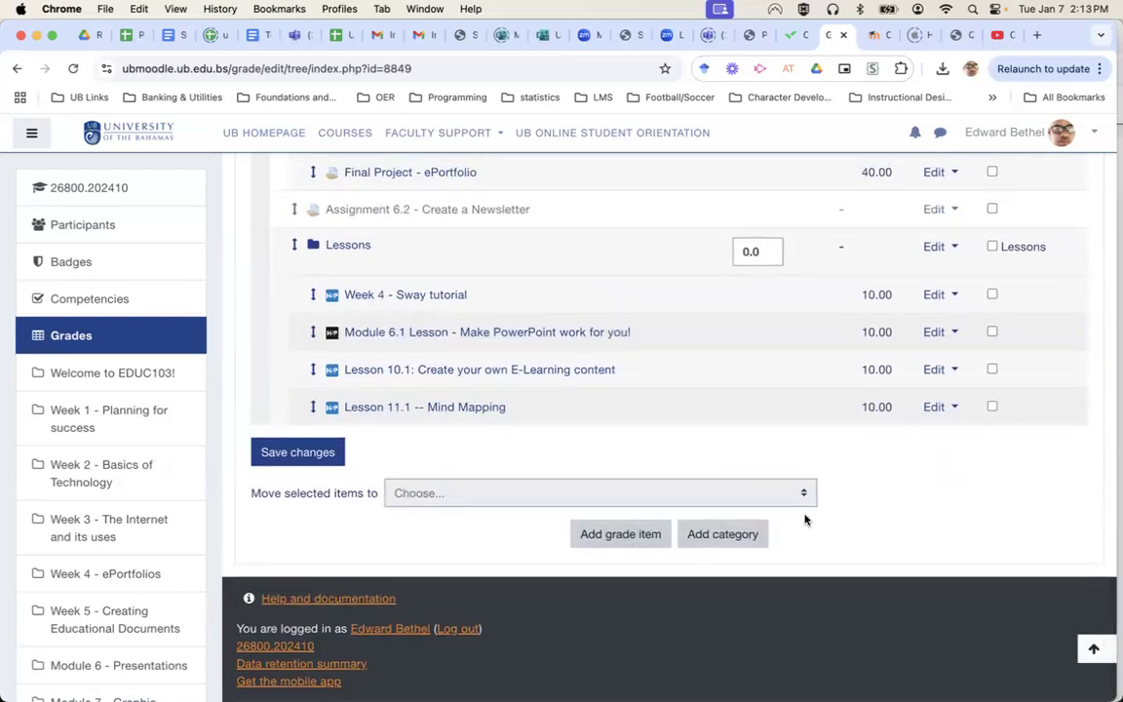
left_click(299, 456)
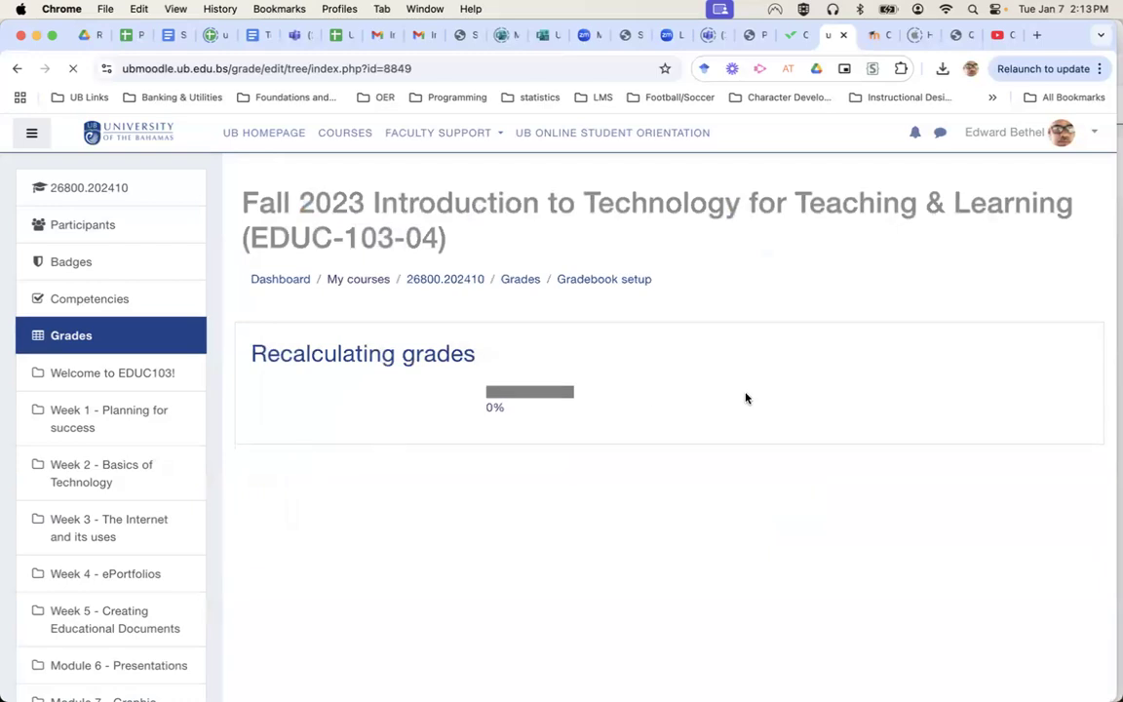
Continue past the recalculation, check the saved weights like Quizzes/Tests 25, then switch to the TRIAL901 tab.
left_click(671, 442)
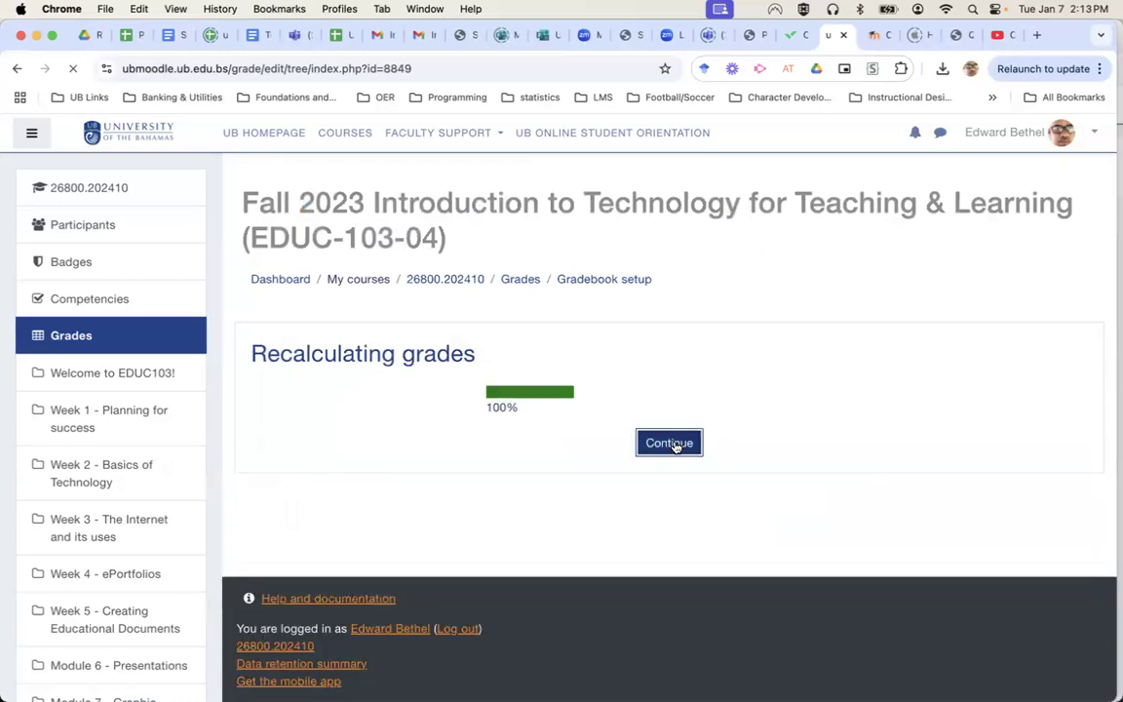
scroll(837, 458, "down", 5)
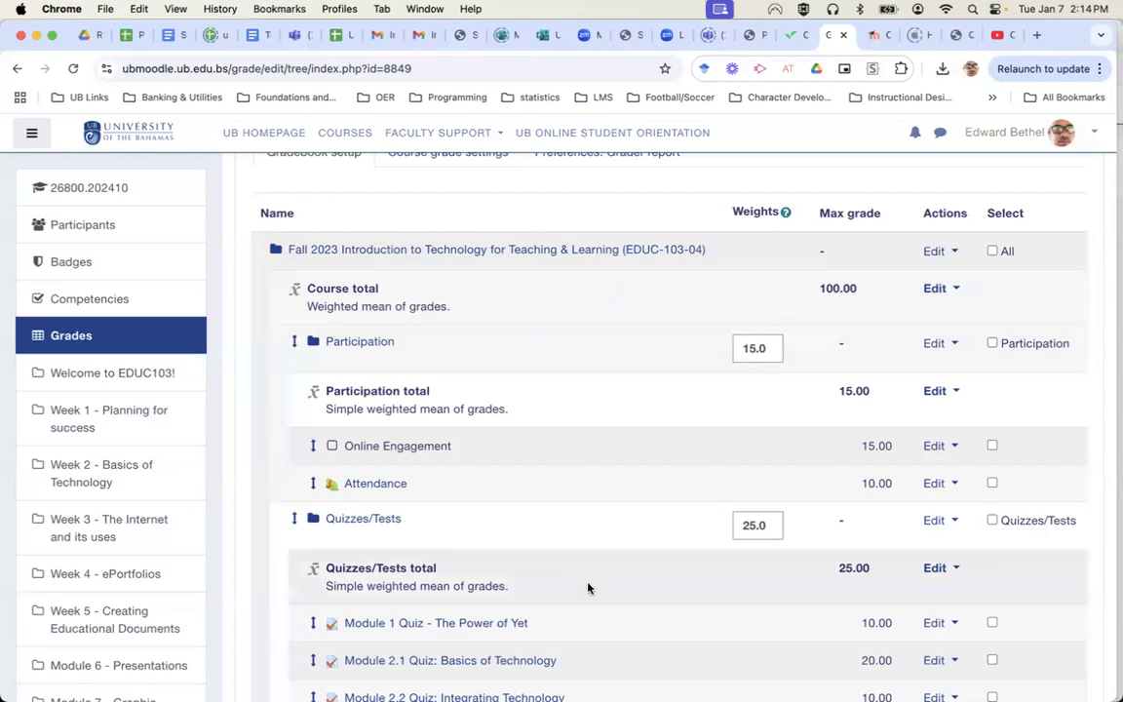
scroll(589, 587, "down", 5)
scroll(589, 588, "down", 1)
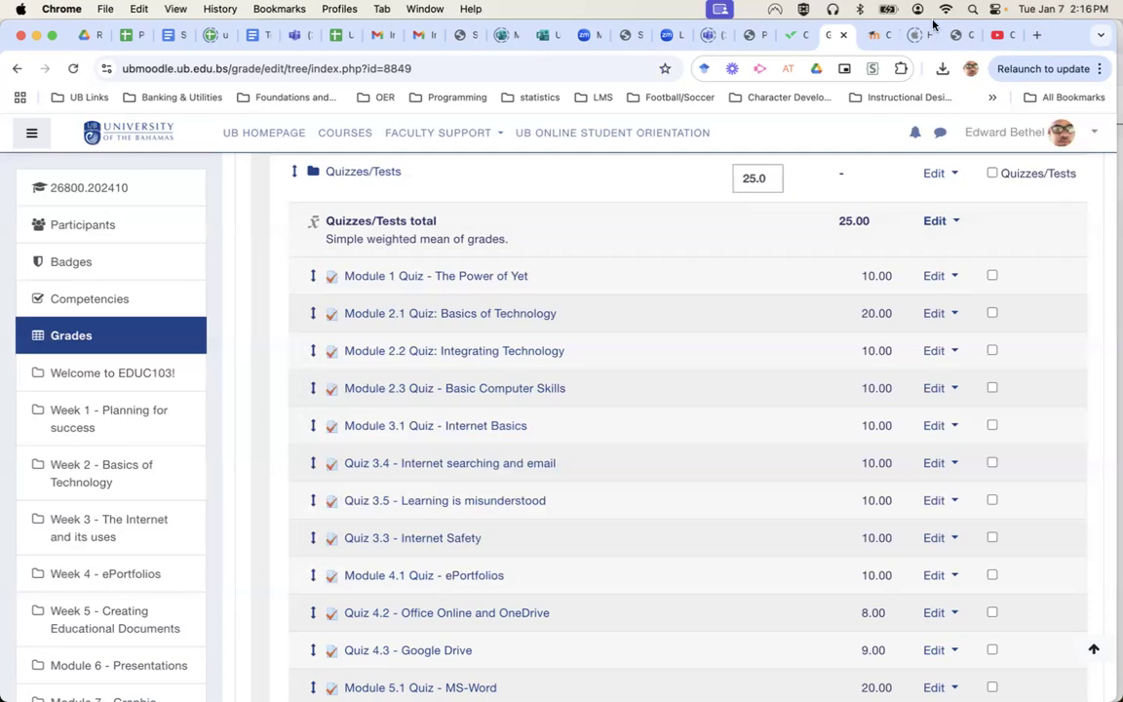
left_click(875, 35)
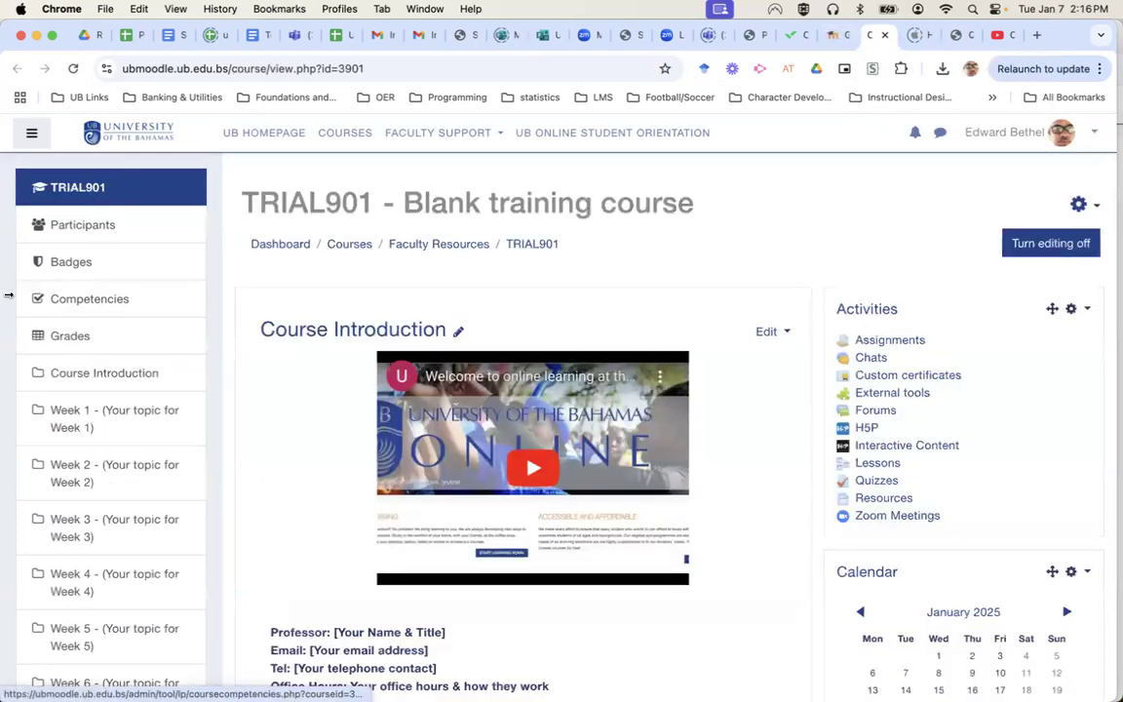
Go to TRIAL901's Grades, continue to its Gradebook setup, and show the course category's actions.
left_click(70, 336)
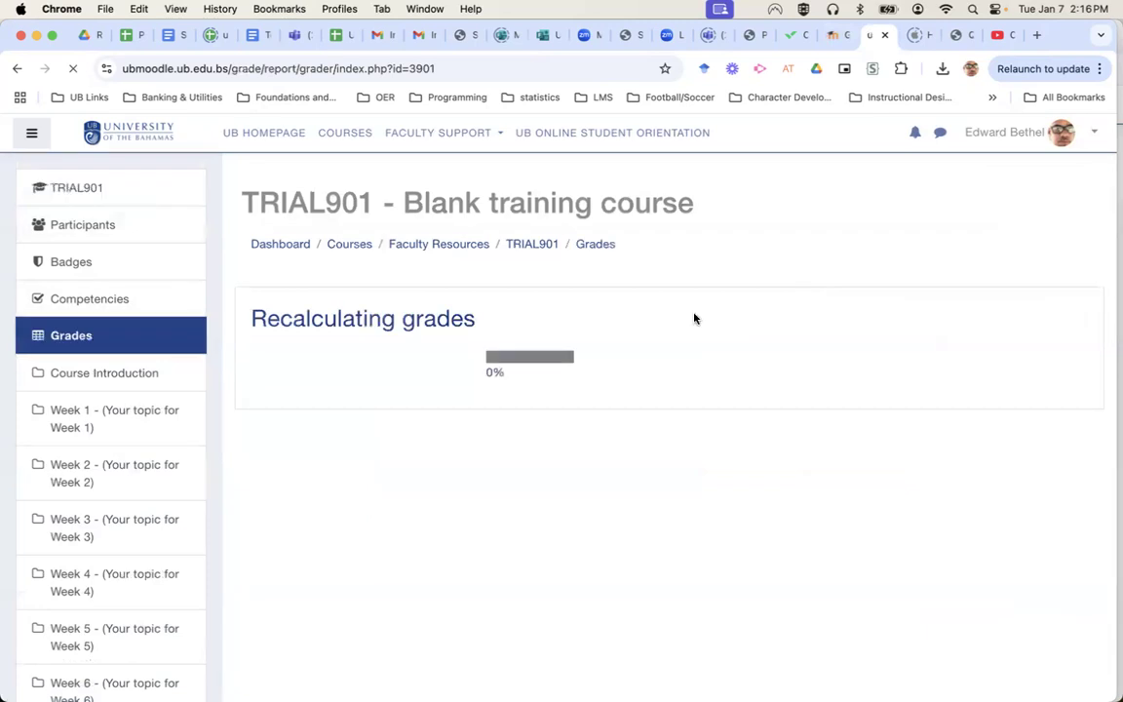
left_click(659, 408)
scroll(658, 407, "down", 3)
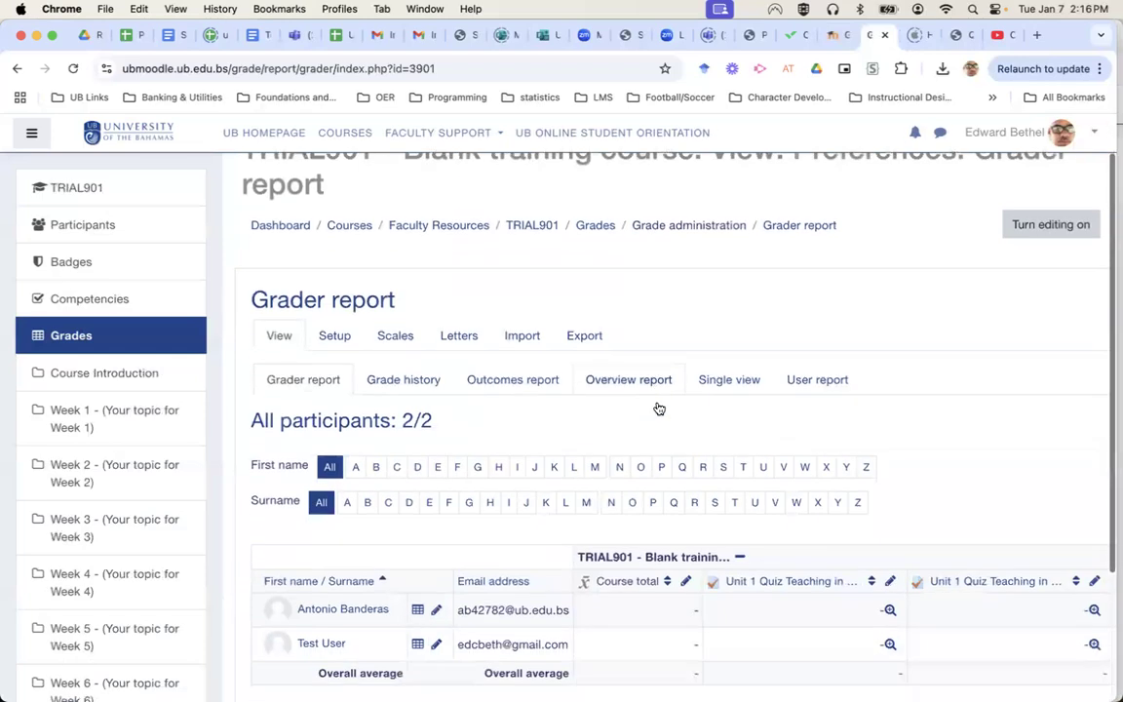
scroll(660, 409, "up", 1)
scroll(659, 408, "up", 2)
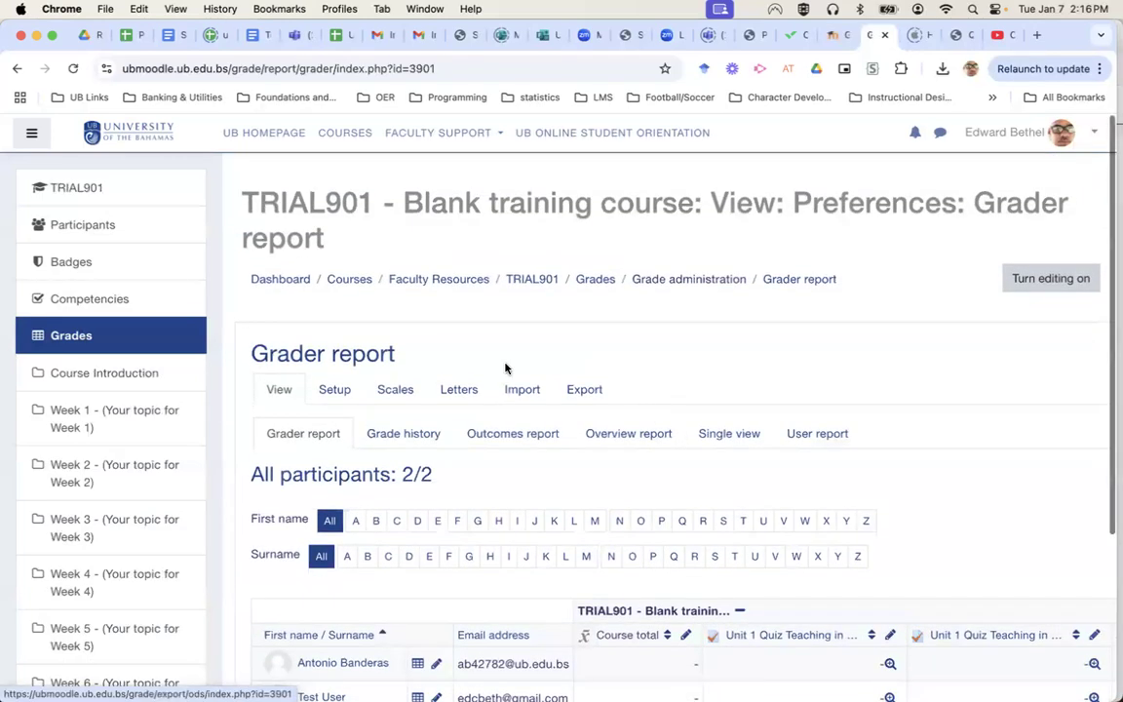
left_click(333, 389)
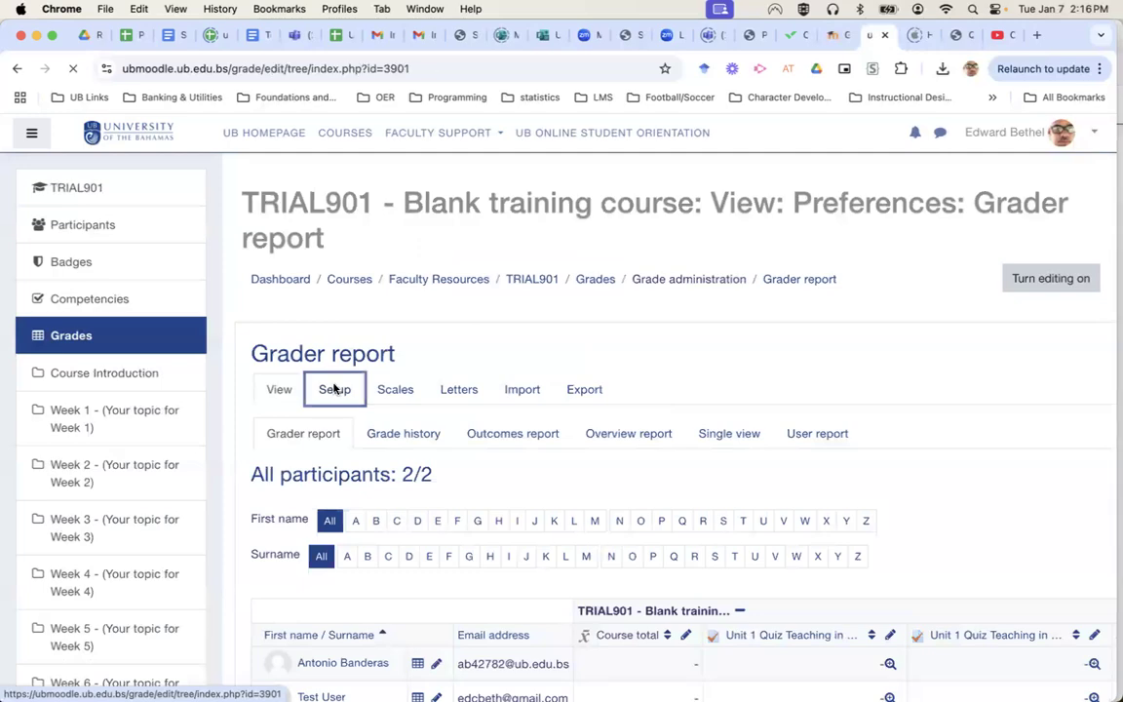
scroll(622, 454, "down", 2)
scroll(622, 454, "down", 15)
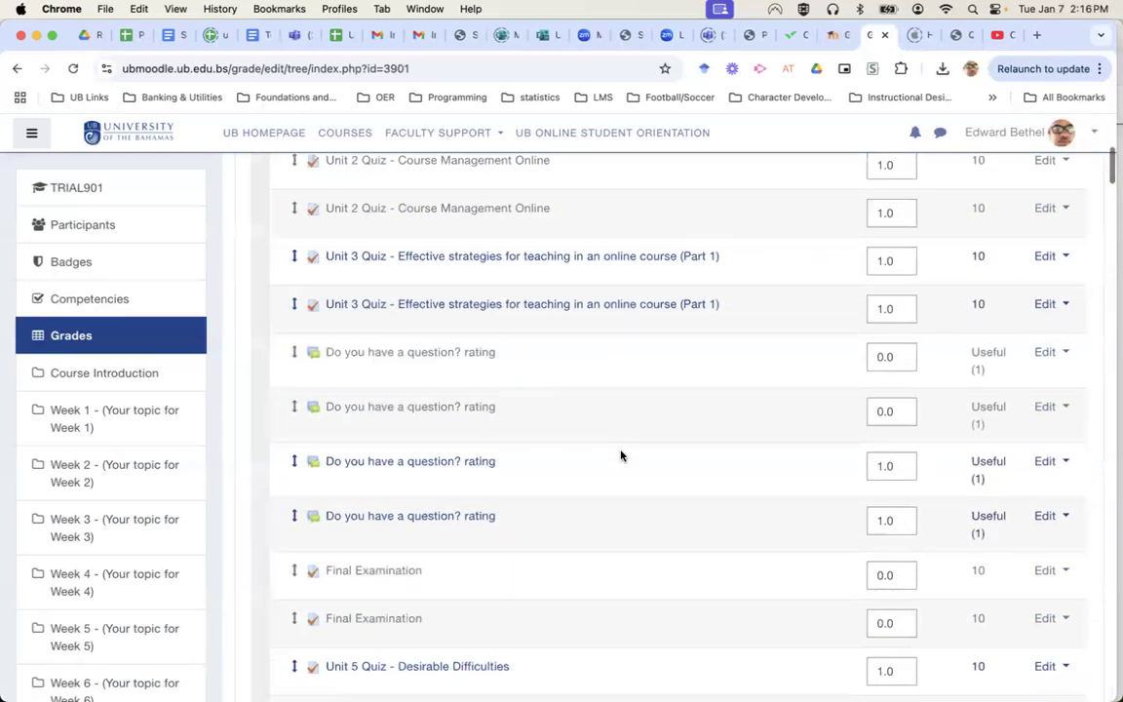
scroll(621, 455, "up", 20)
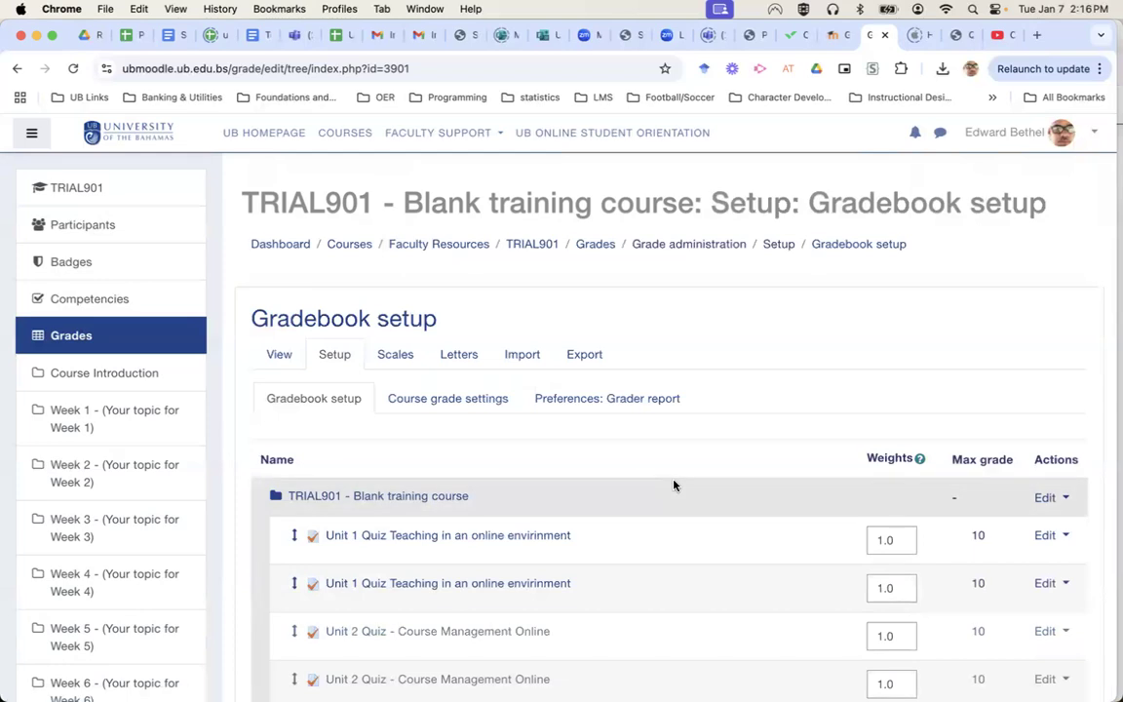
left_click(1042, 498)
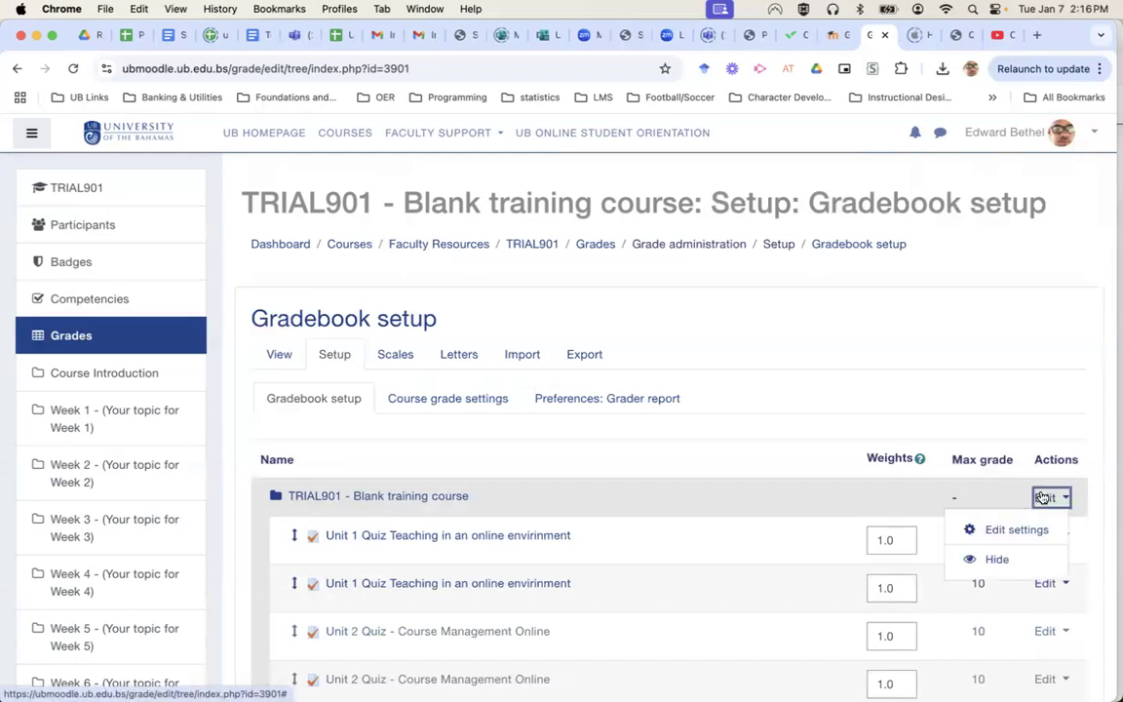
Give the TRIAL901 course category Natural aggregation and Real grade display type, and save.
left_click(1017, 530)
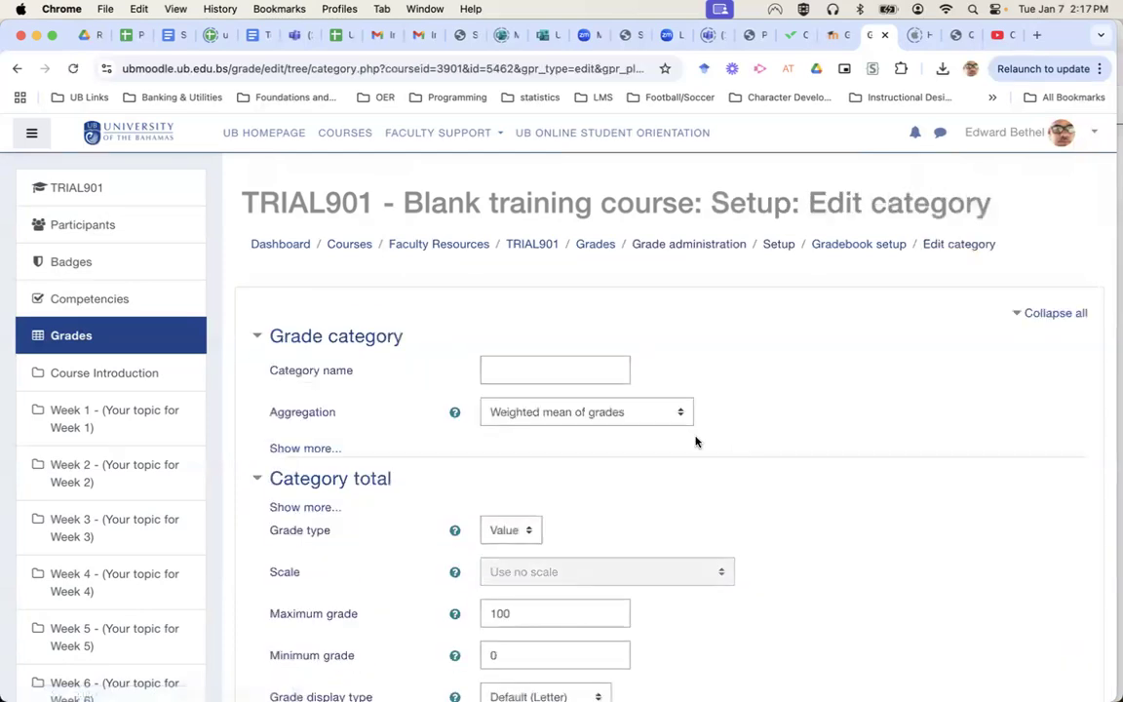
left_click(607, 413)
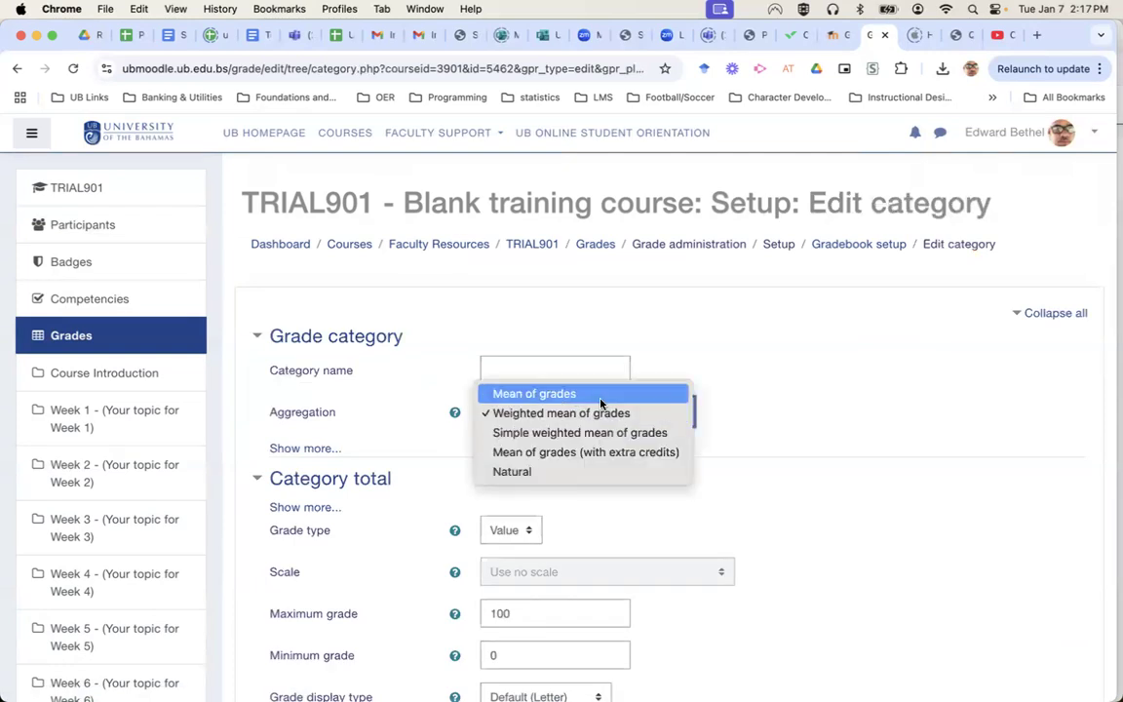
left_click(575, 473)
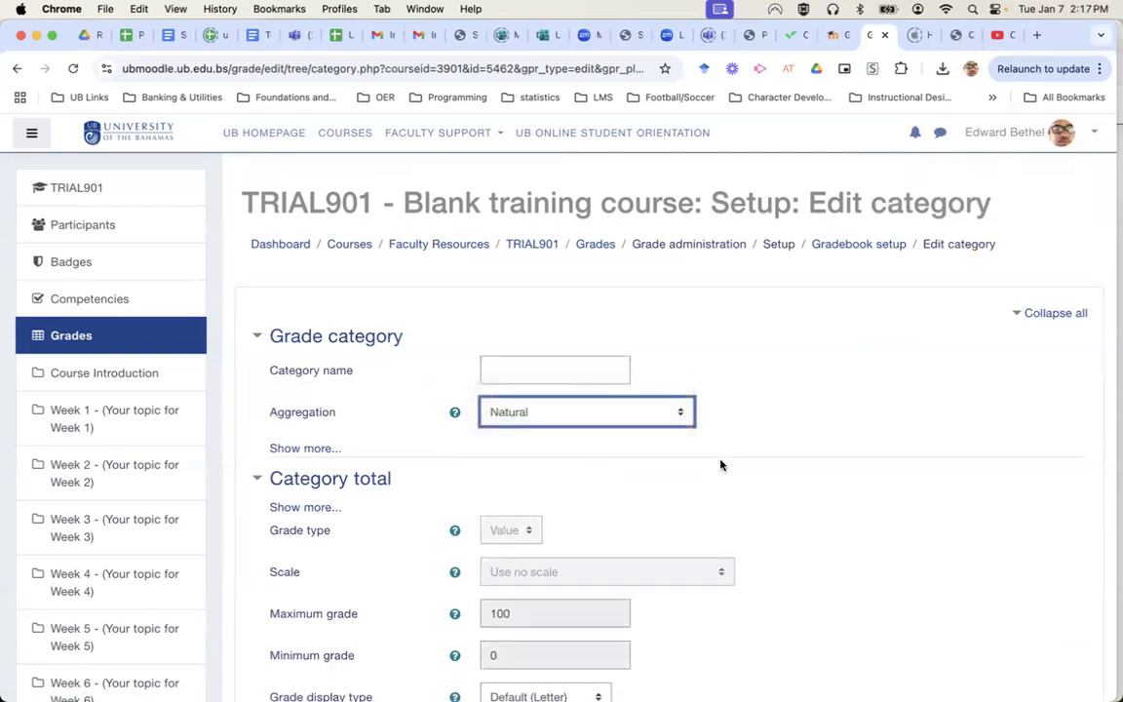
scroll(825, 468, "down", 5)
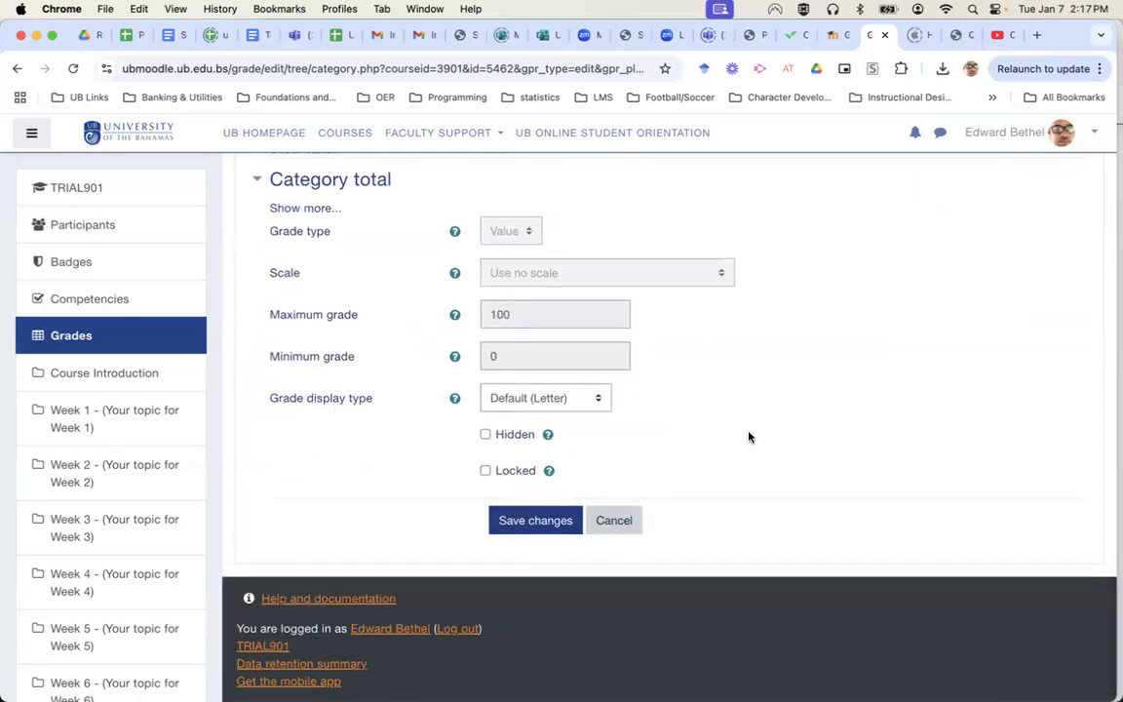
scroll(747, 436, "up", 2)
key("Tab")
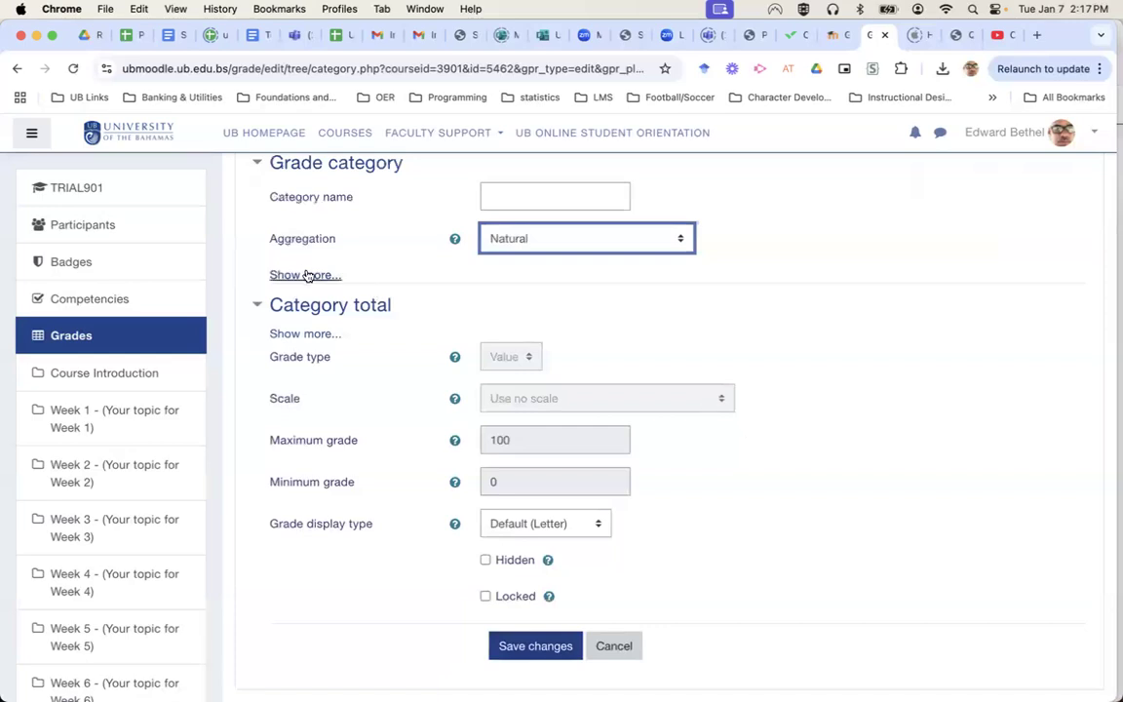
key("Return")
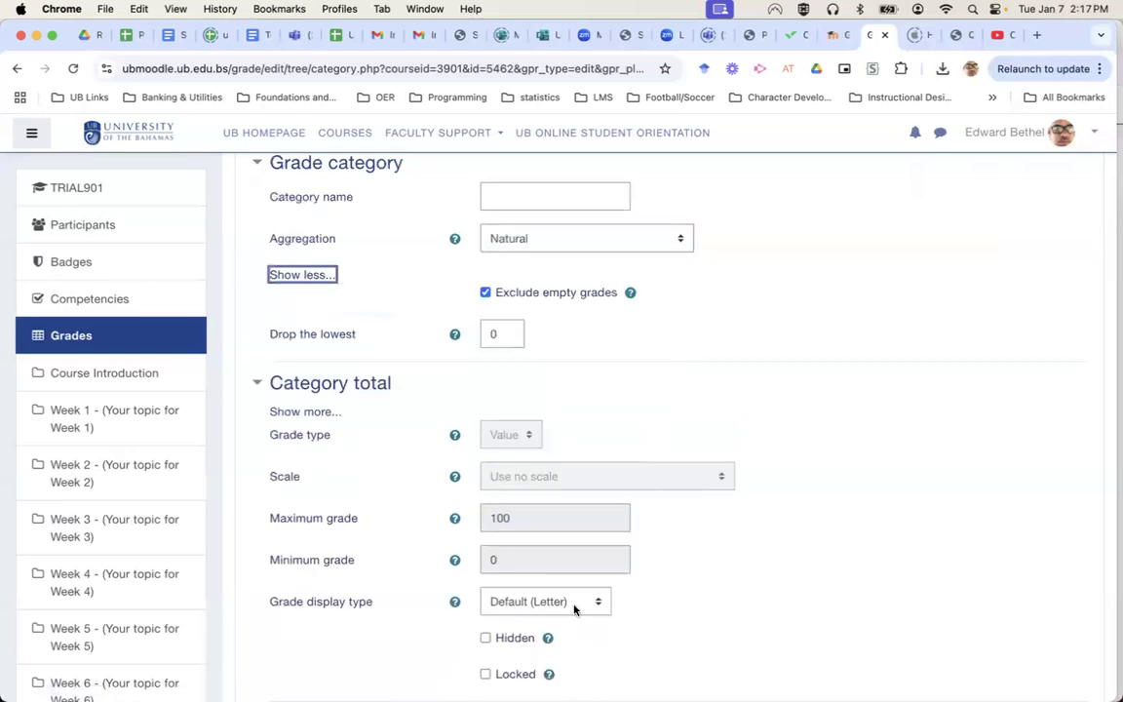
scroll(720, 601, "down", 3)
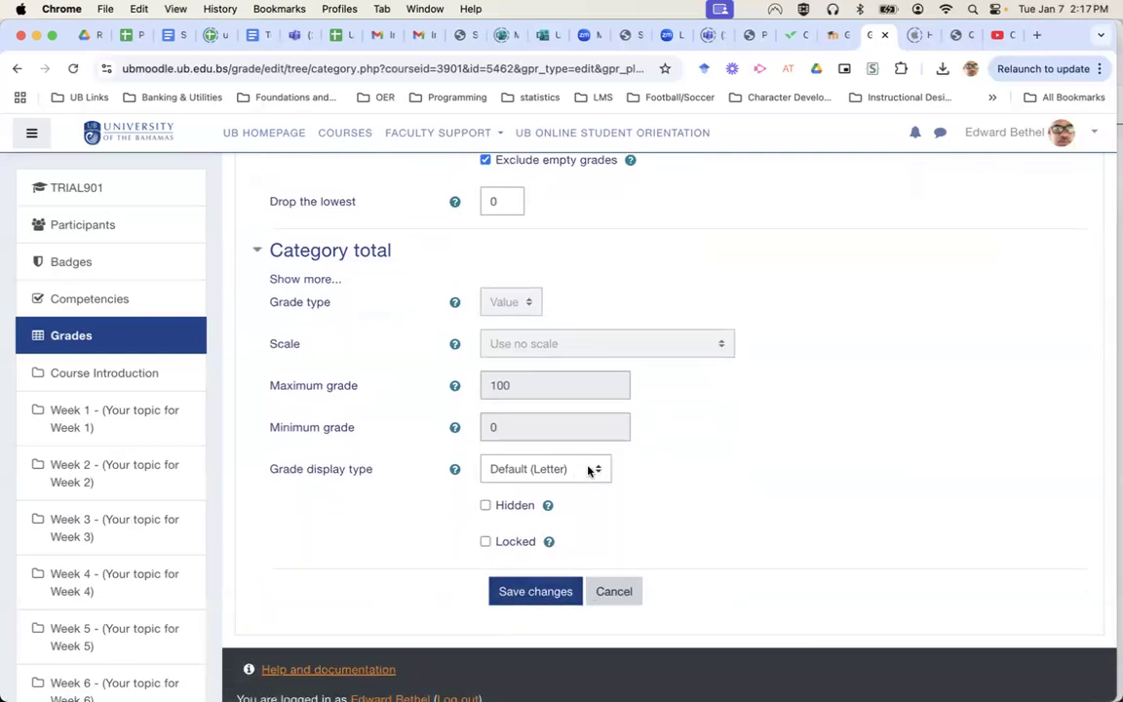
left_click(588, 471)
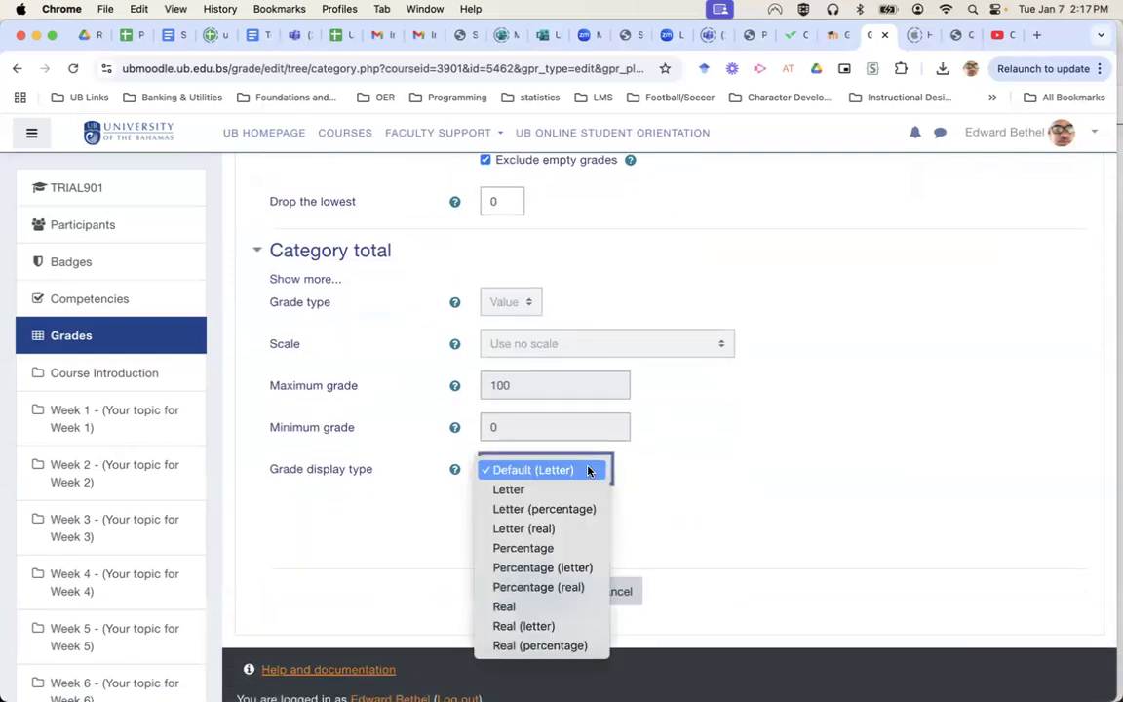
left_click(549, 607)
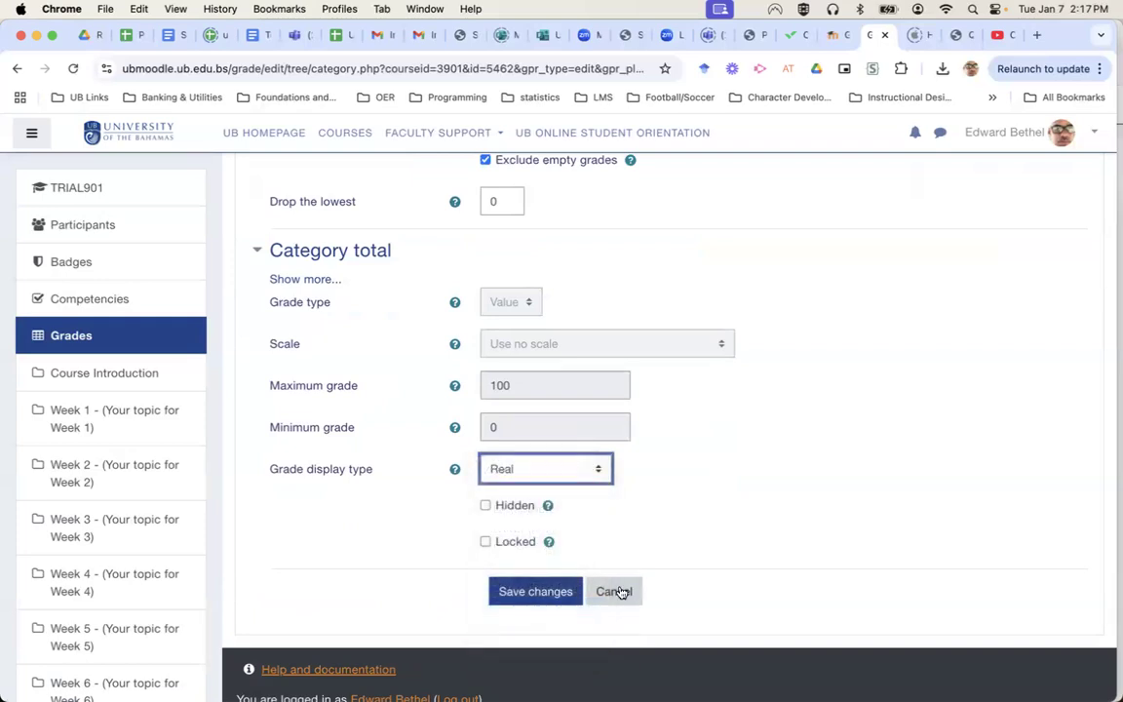
left_click(533, 592)
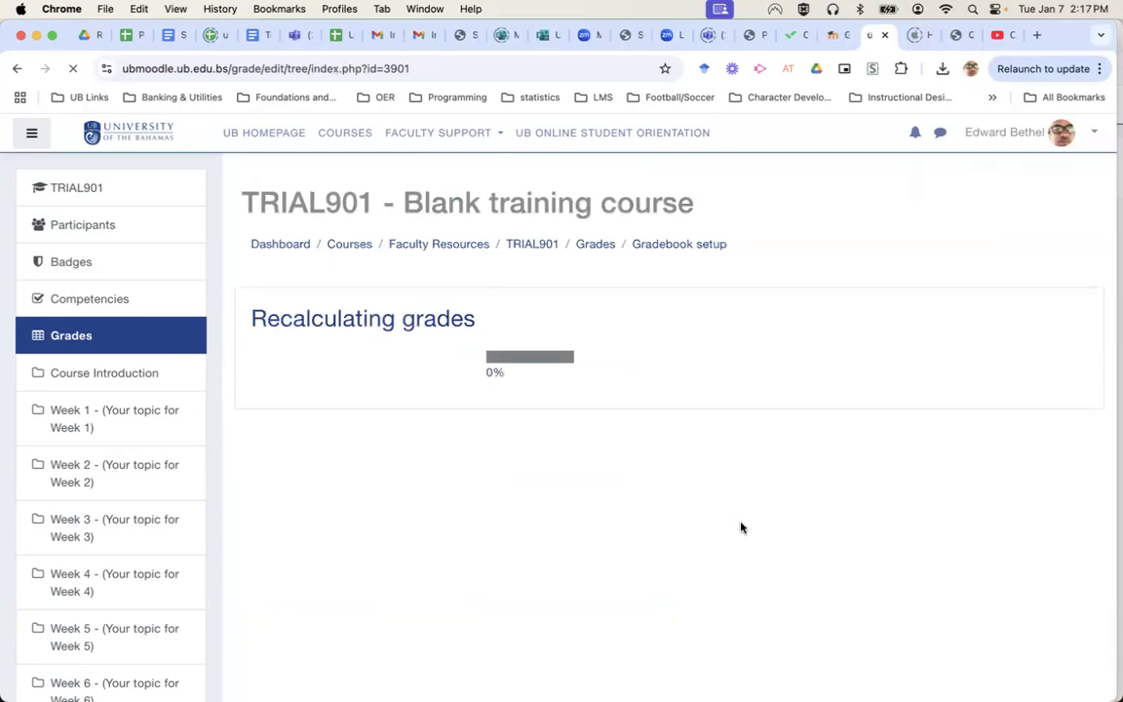
Continue past recalculation and scroll the TRIAL901 setup down to the 4608 course total.
left_click(683, 408)
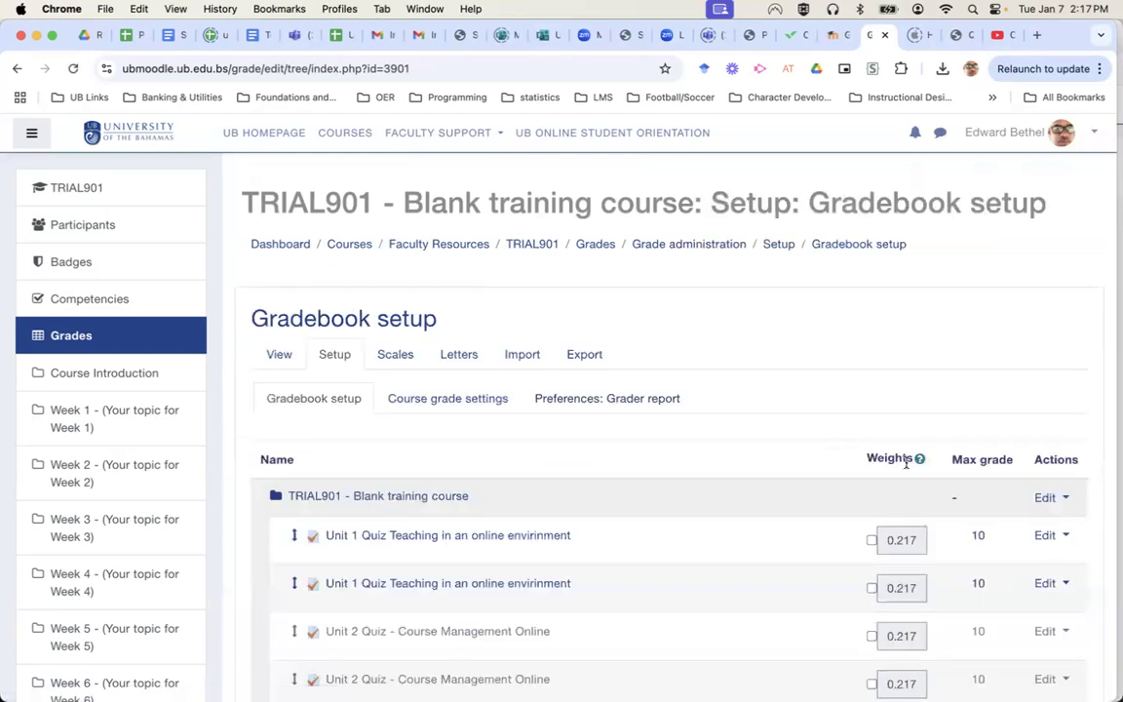
scroll(906, 463, "down", 10)
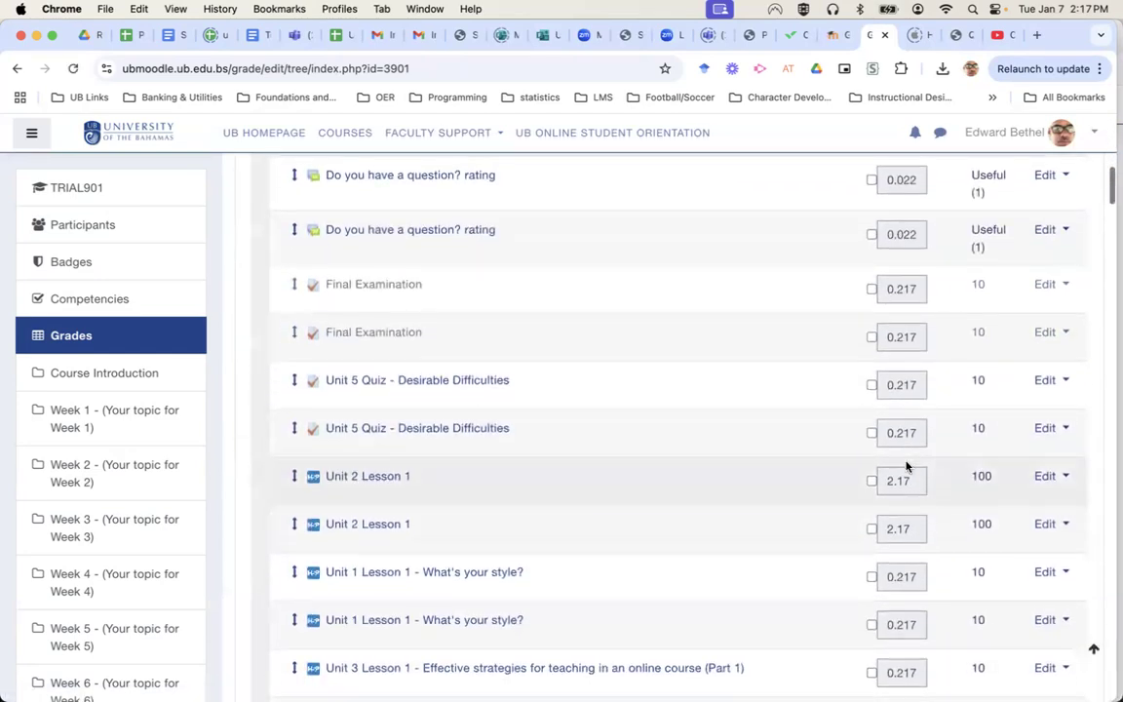
scroll(906, 466, "down", 5)
scroll(907, 468, "down", 20)
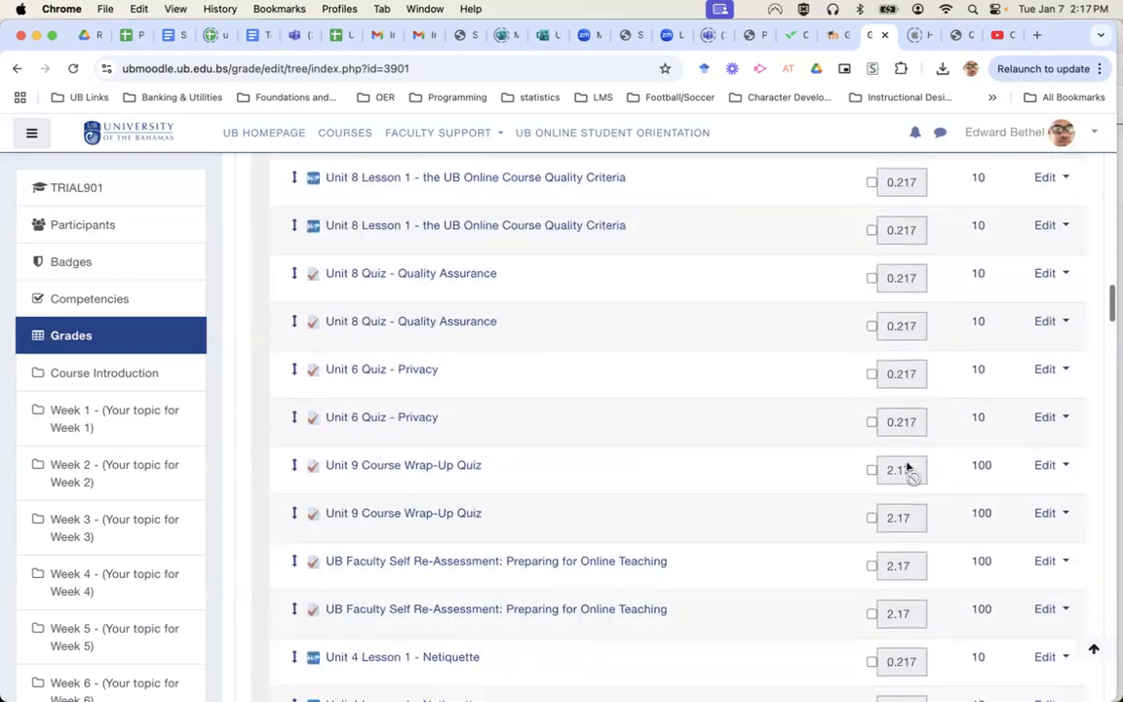
scroll(907, 468, "down", 20)
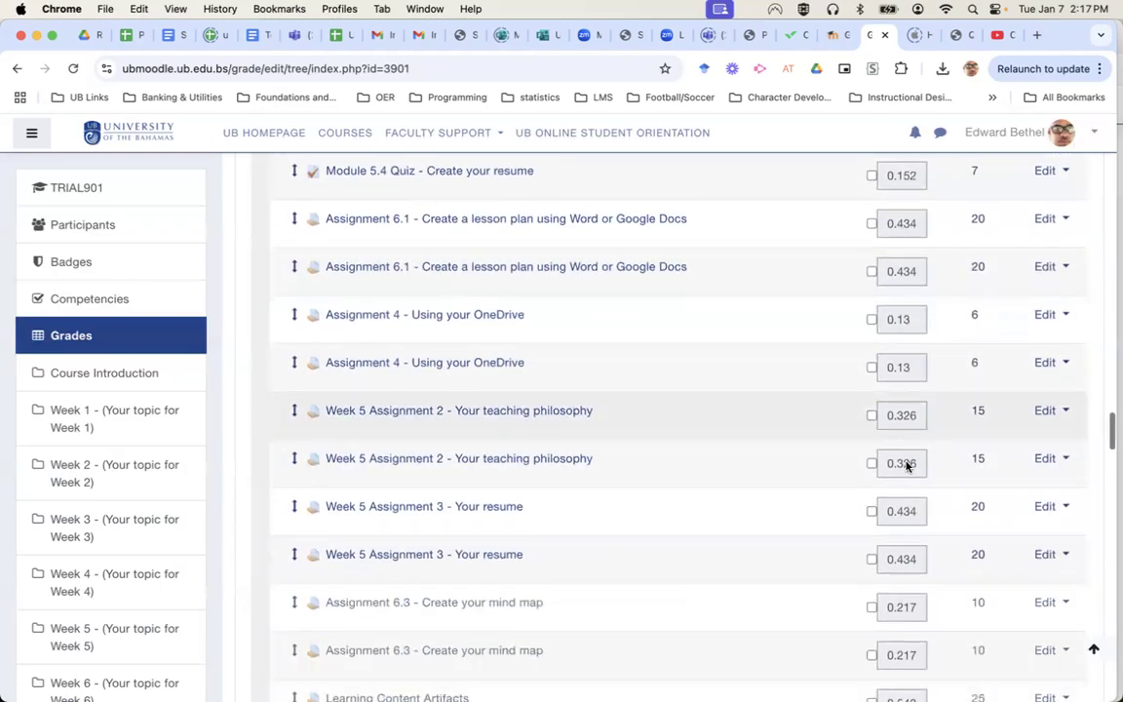
scroll(907, 468, "down", 20)
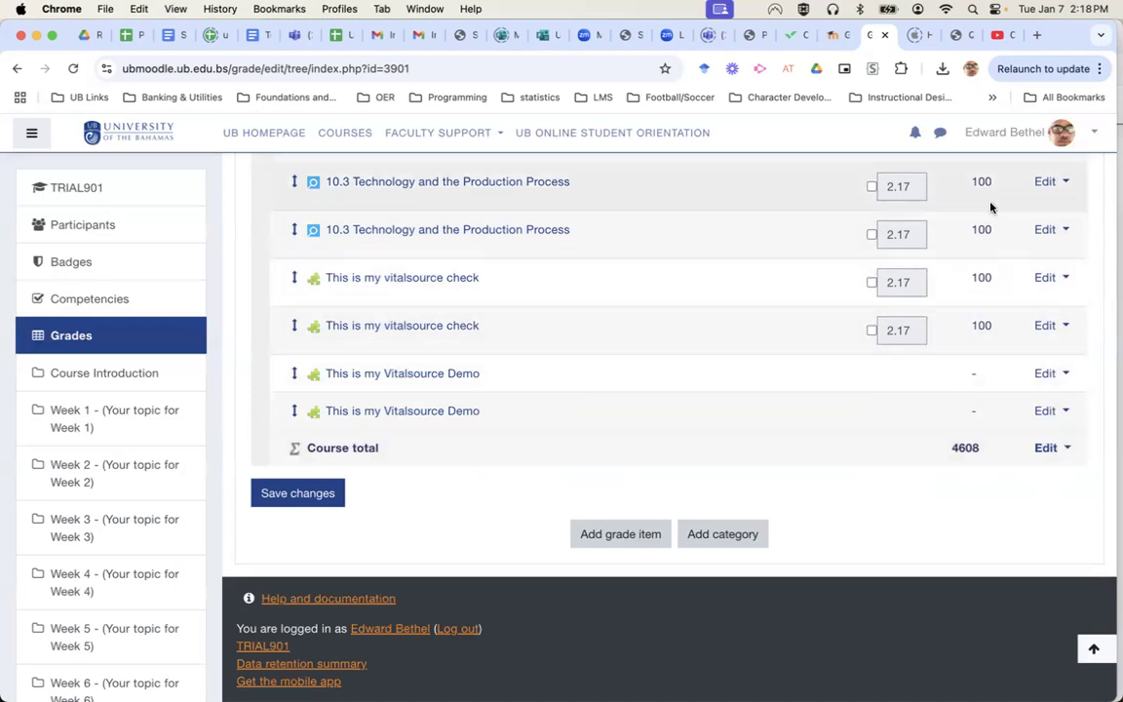
scroll(991, 209, "up", 5)
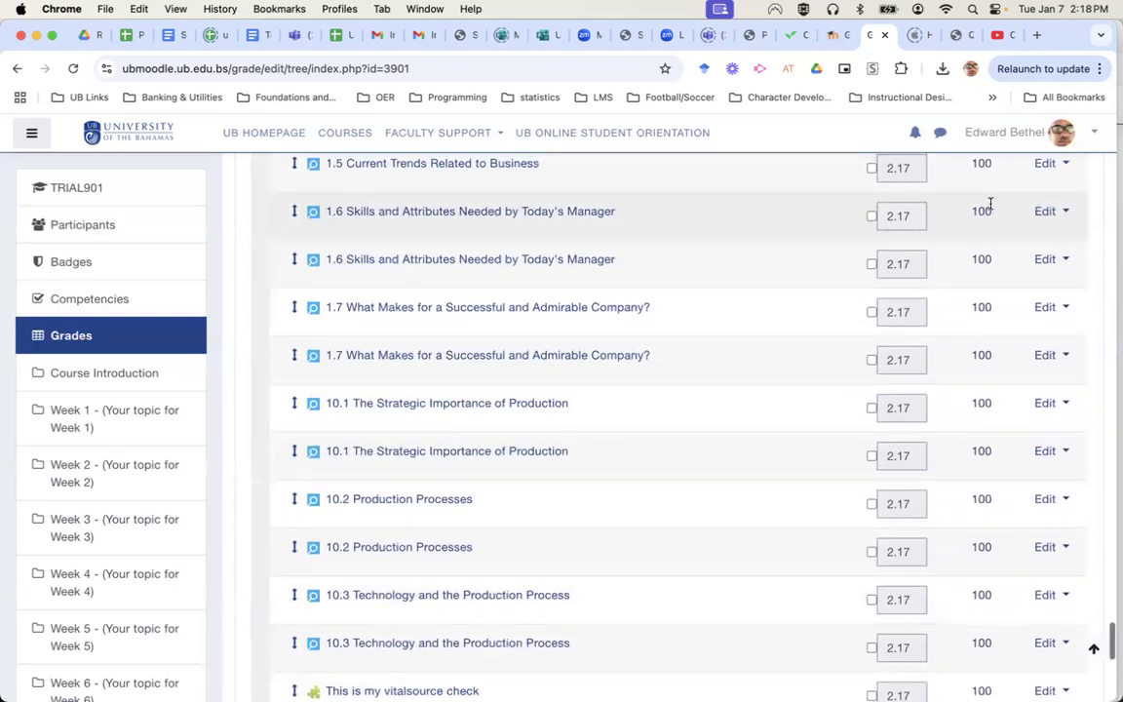
Review the TRIAL901 grade items and their 2.17 weights in the setup list.
scroll(991, 203, "up", 2)
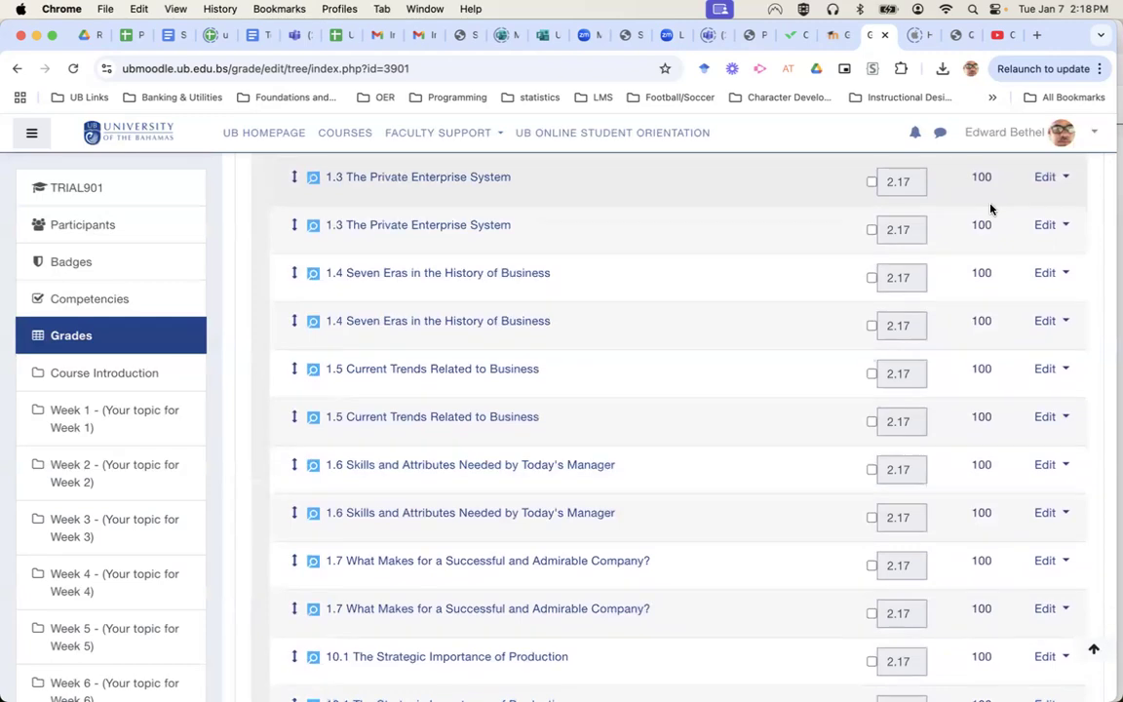
scroll(990, 207, "down", 2)
scroll(990, 208, "down", 7)
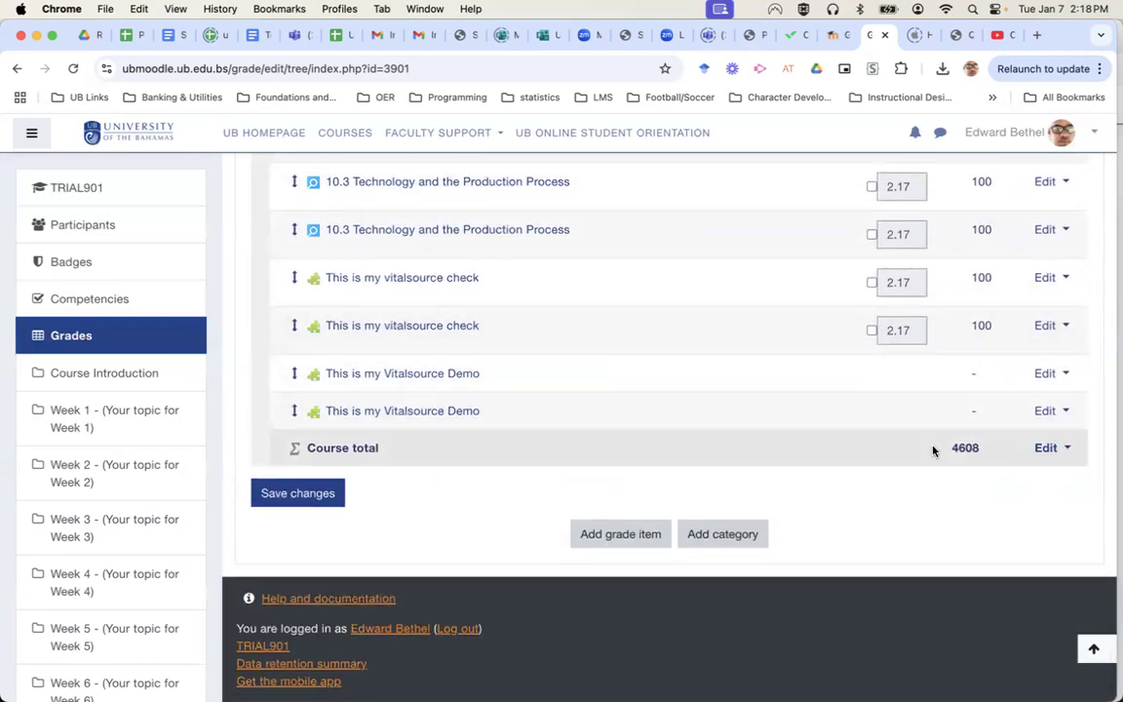
scroll(932, 449, "up", 15)
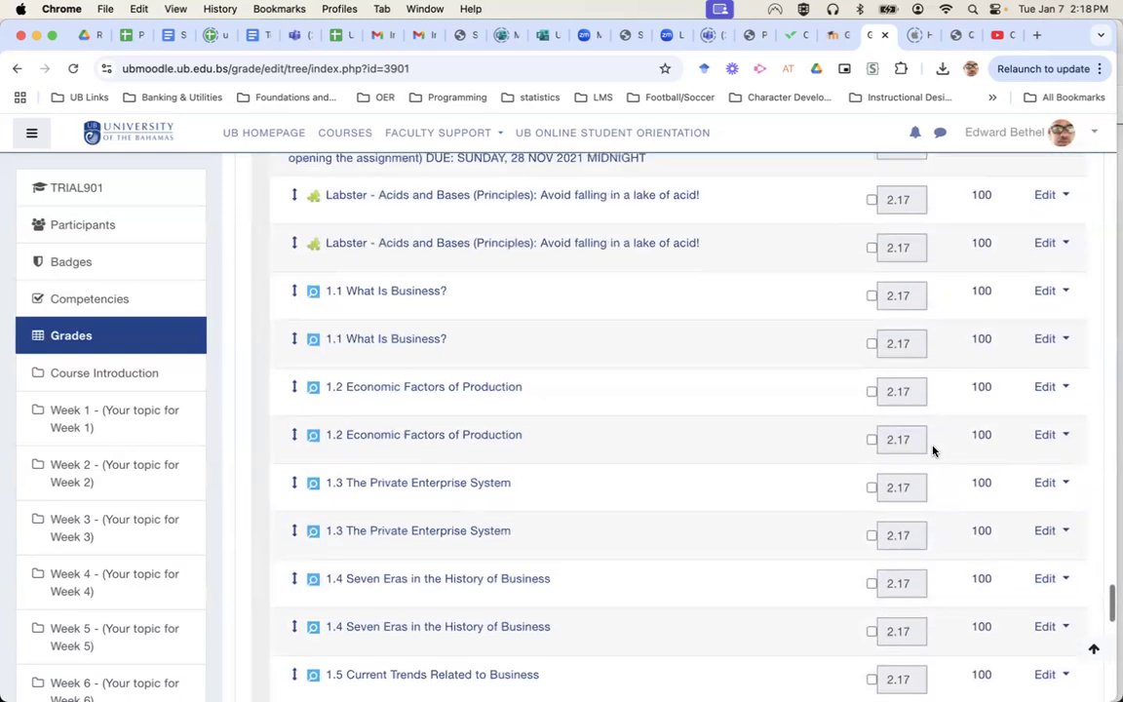
scroll(932, 451, "down", 5)
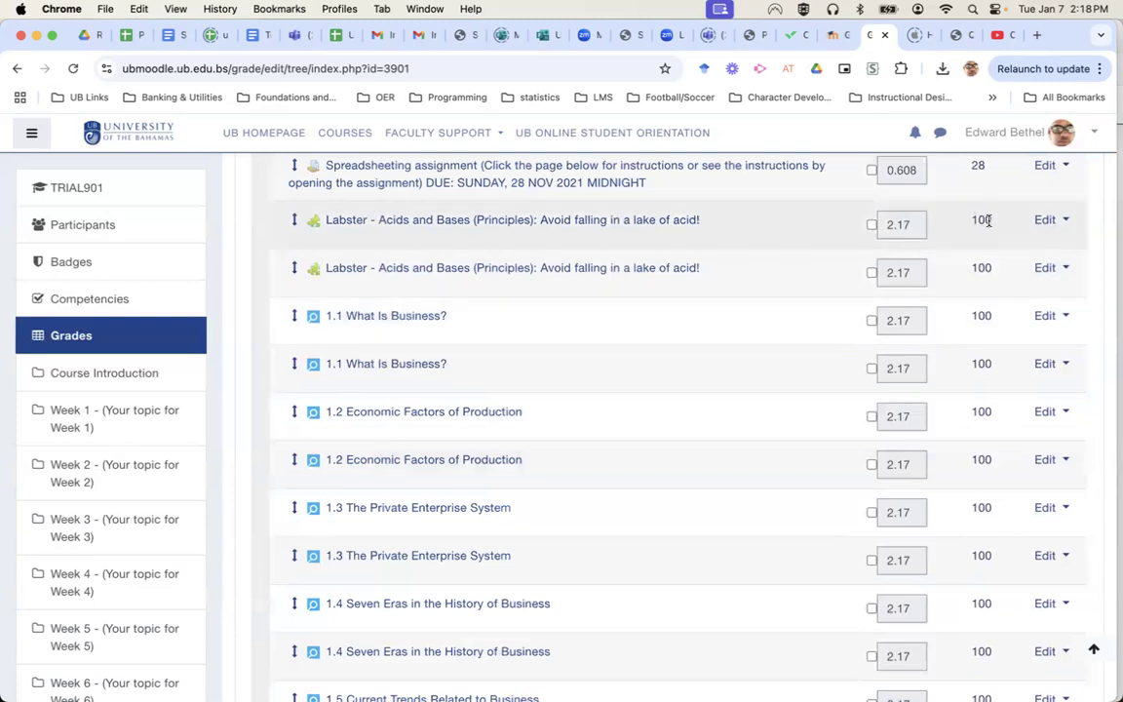
scroll(990, 223, "up", 2)
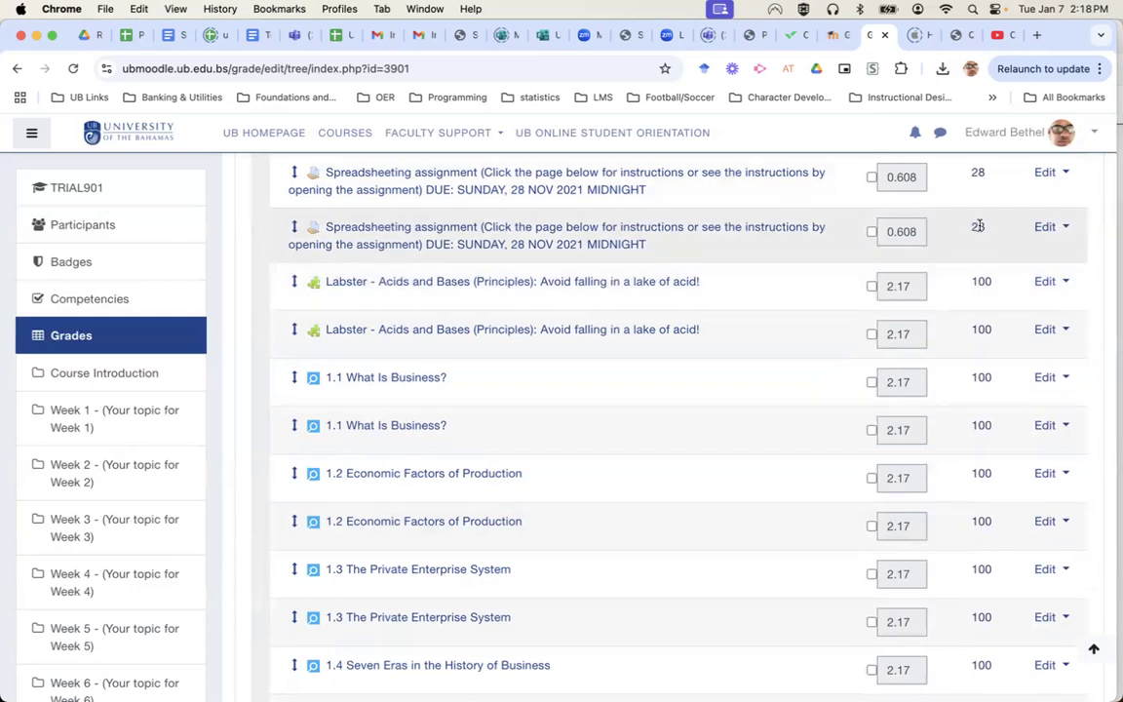
scroll(980, 225, "up", 5)
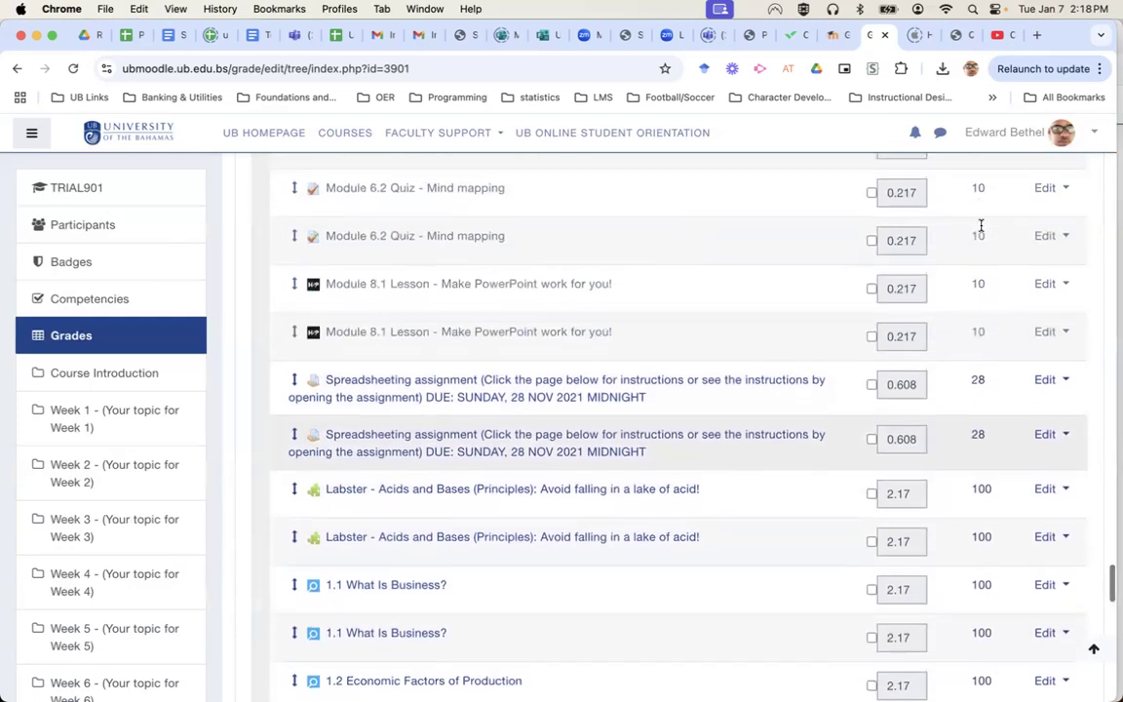
scroll(978, 354, "up", 2)
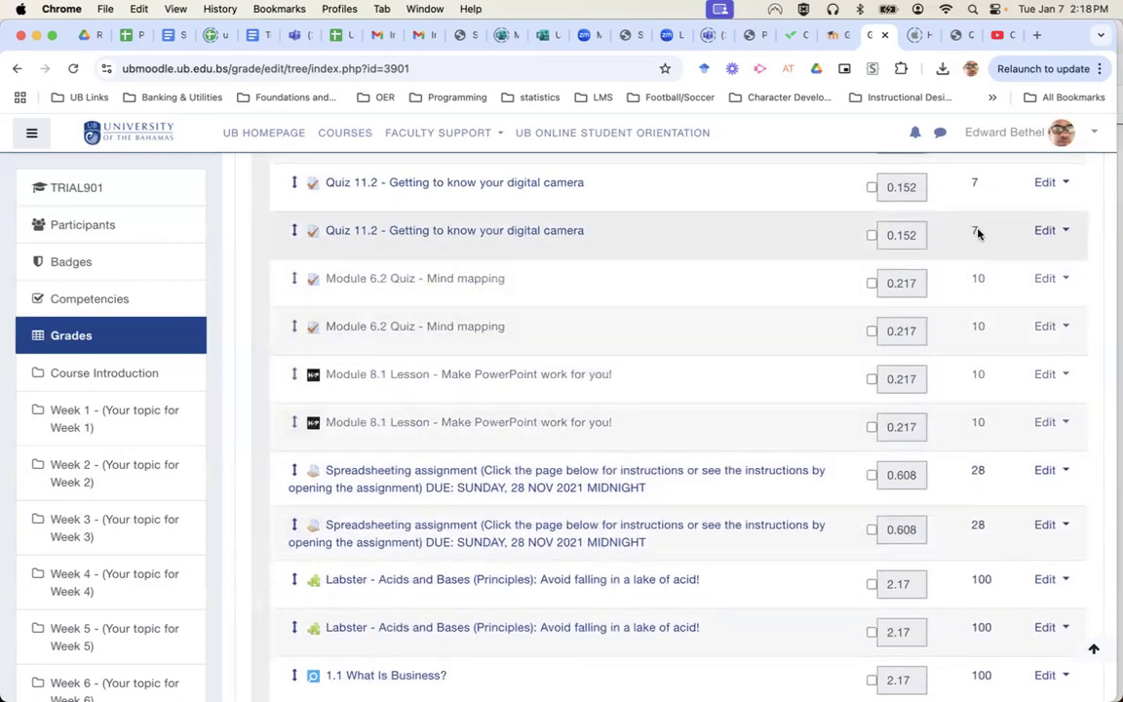
scroll(978, 234, "up", 12)
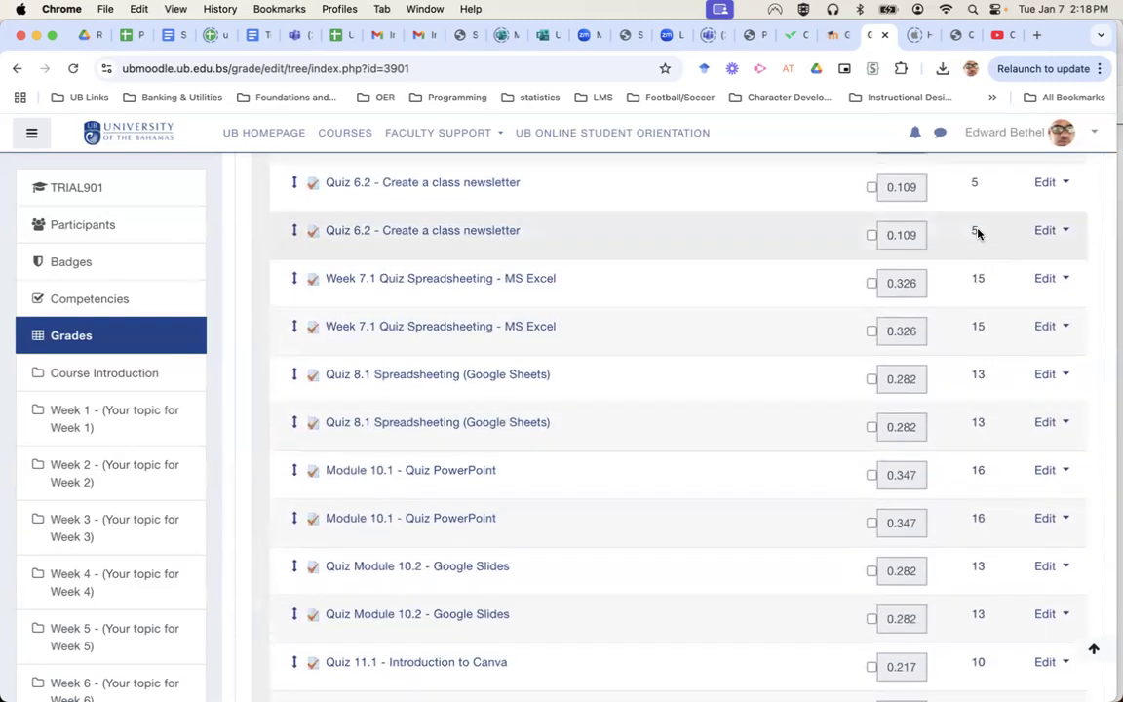
scroll(979, 233, "up", 8)
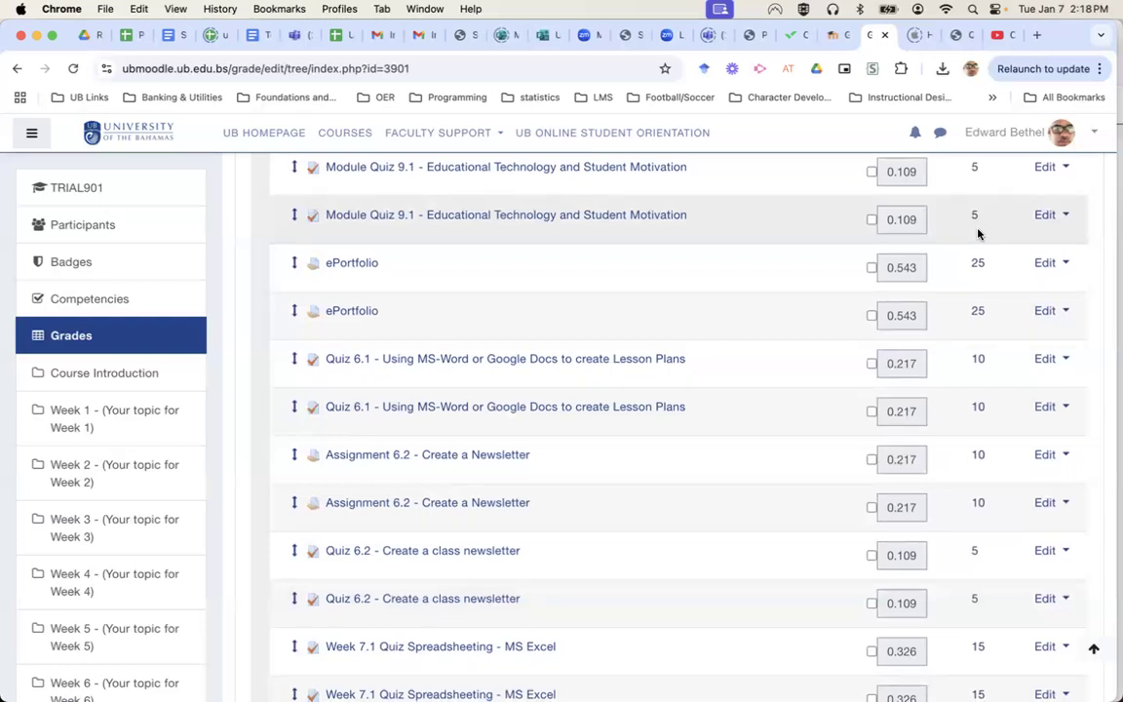
scroll(978, 233, "down", 20)
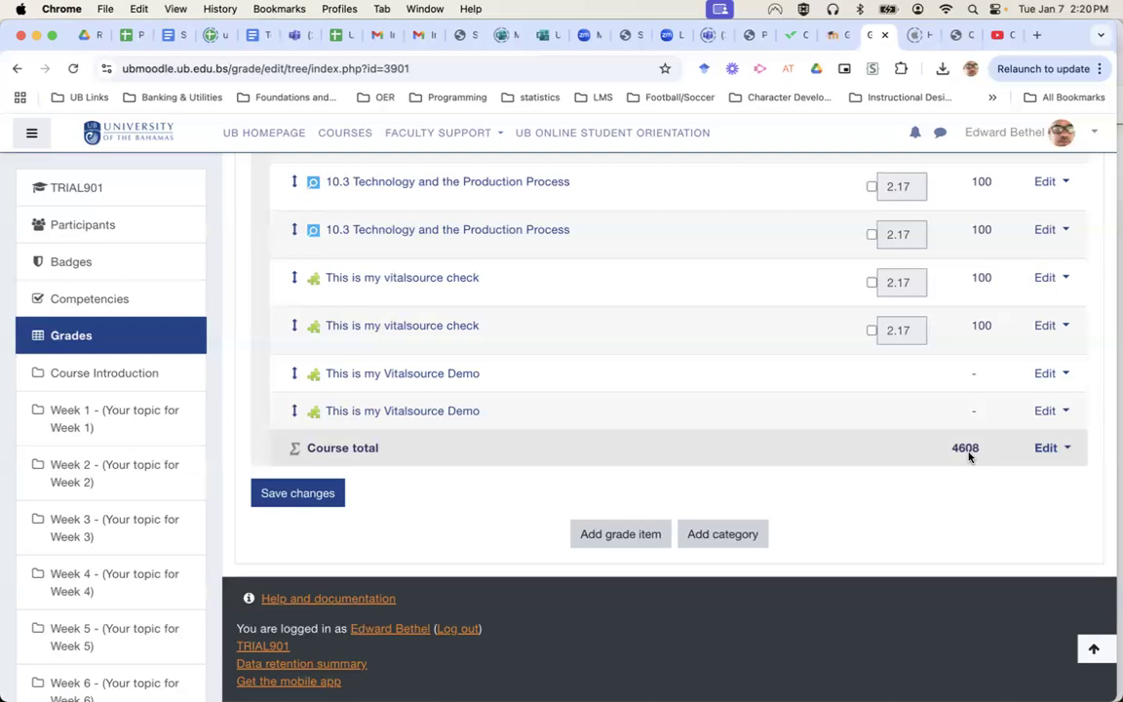
Switch to the EDUC-103 Gradebook setup, with Quizzes/Tests weighted 25.0 by Simple weighted mean.
scroll(735, 361, "up", 15)
scroll(735, 361, "up", 20)
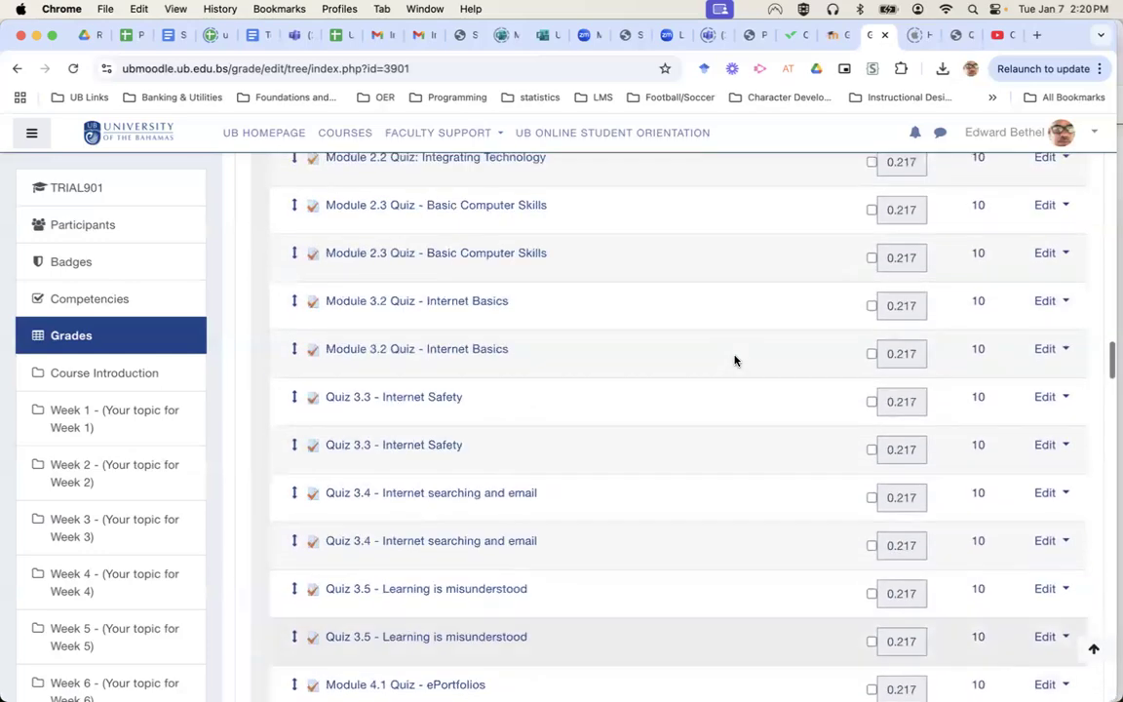
scroll(735, 361, "up", 20)
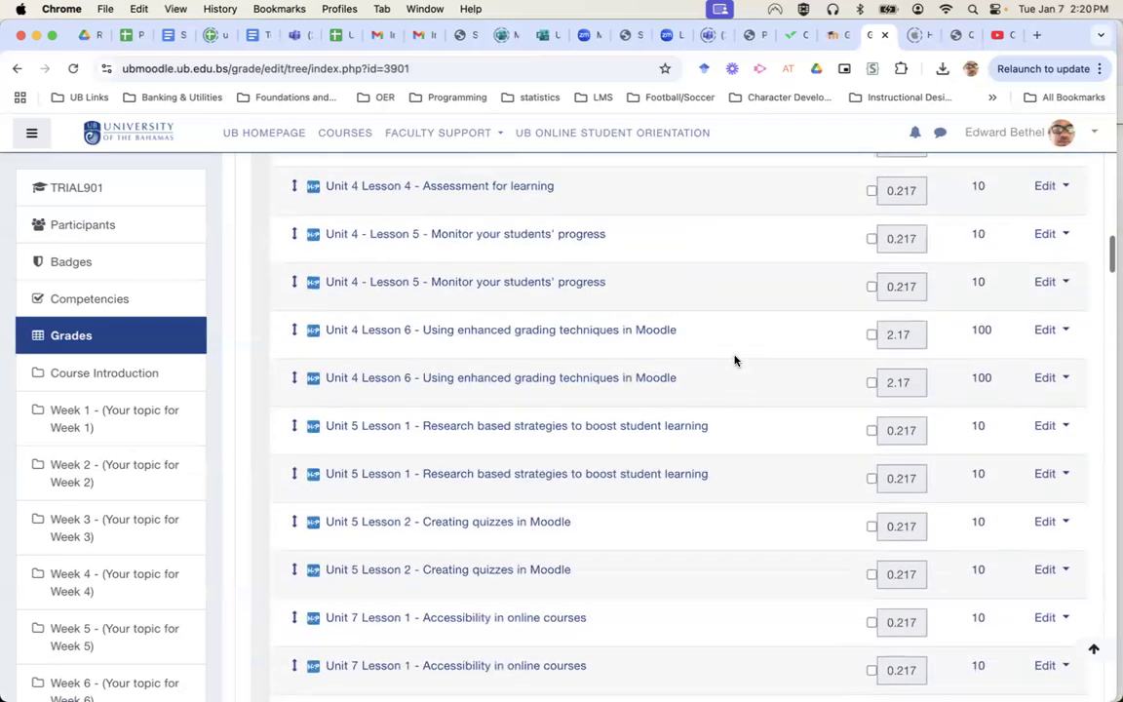
scroll(735, 361, "up", 10)
scroll(736, 361, "up", 8)
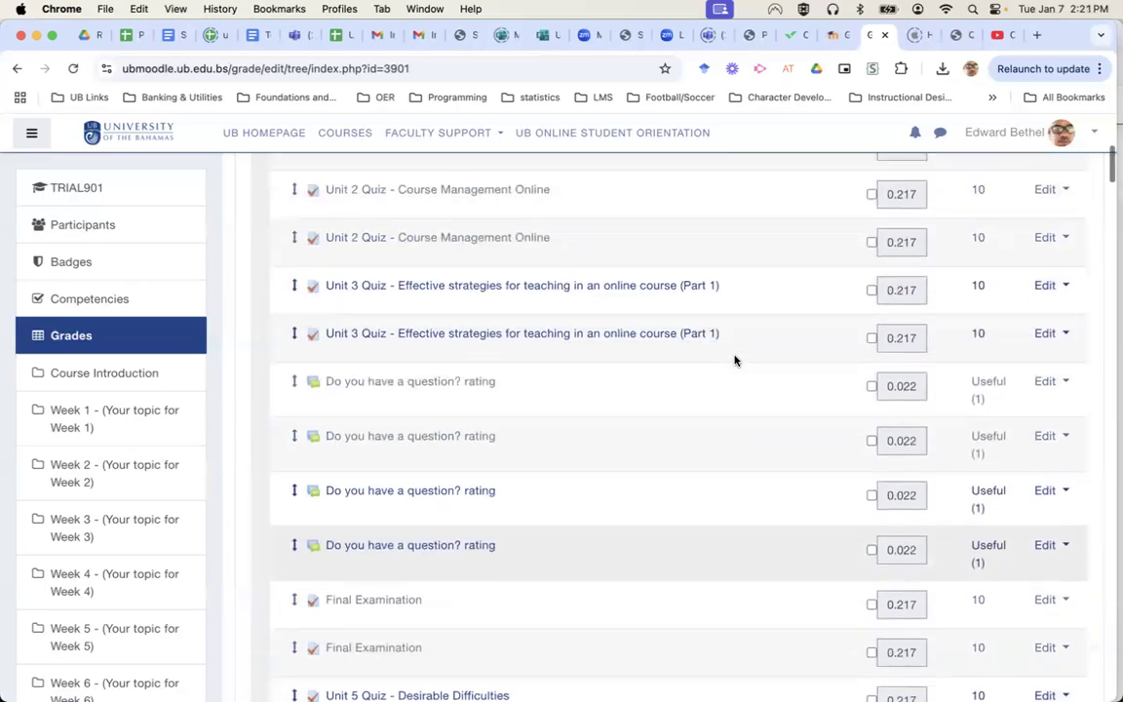
scroll(736, 361, "up", 2)
scroll(736, 361, "down", 20)
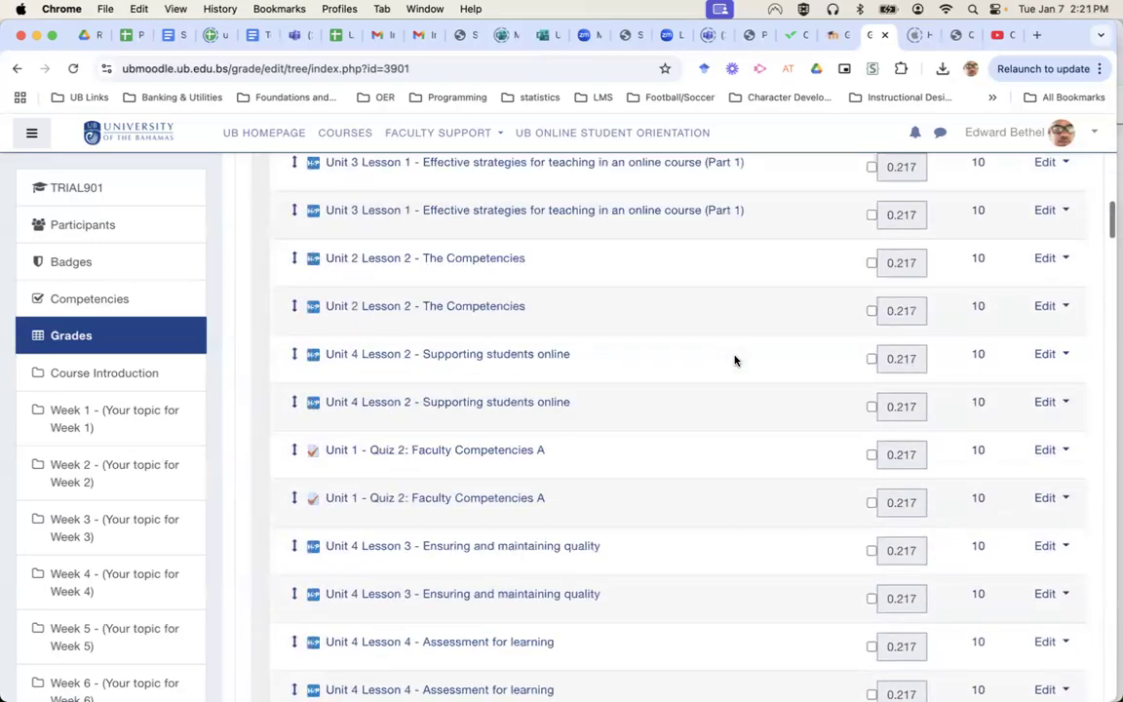
scroll(735, 361, "down", 20)
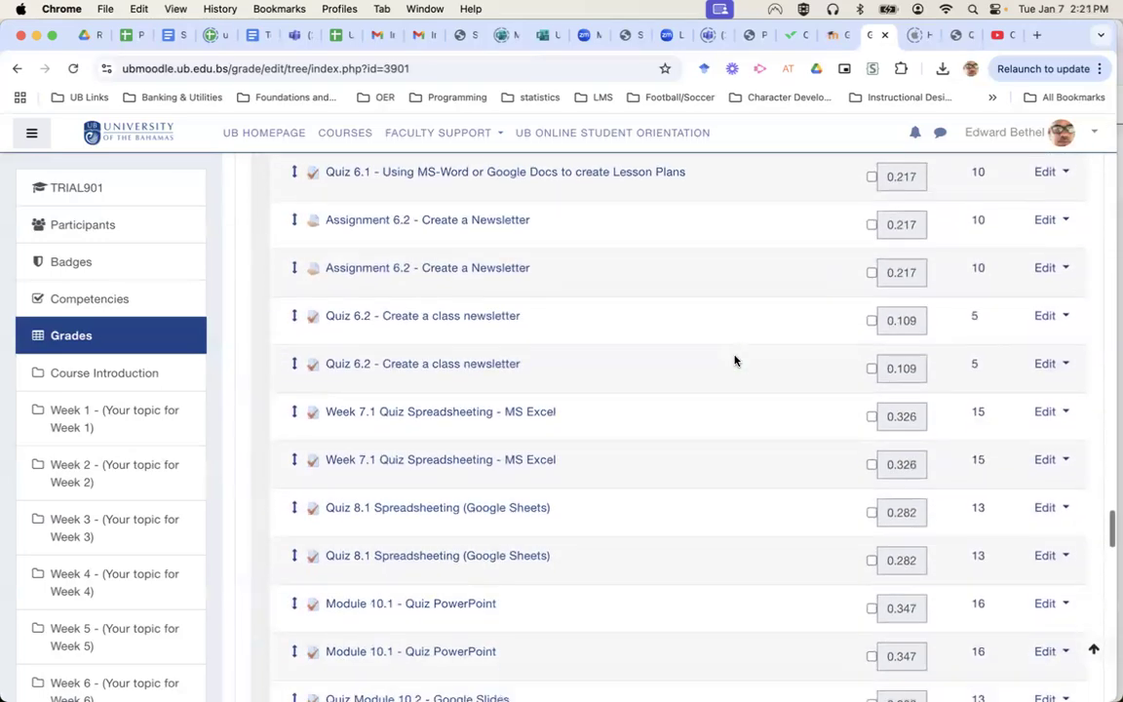
scroll(735, 360, "up", 1)
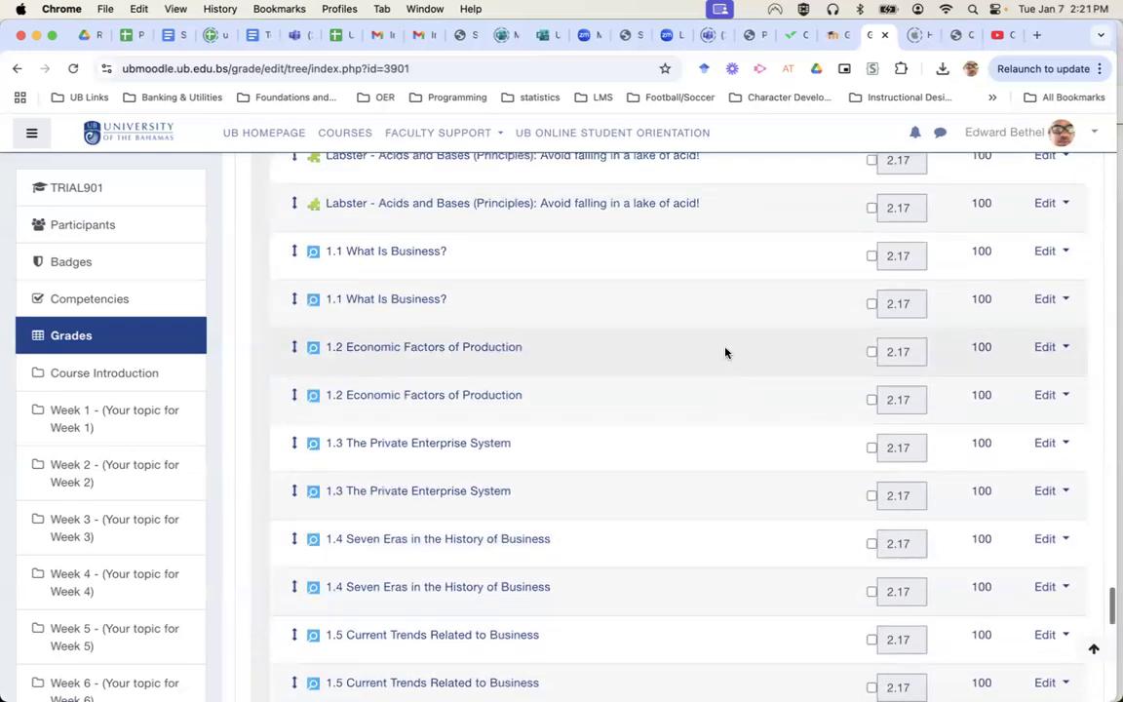
scroll(468, 430, "up", 2)
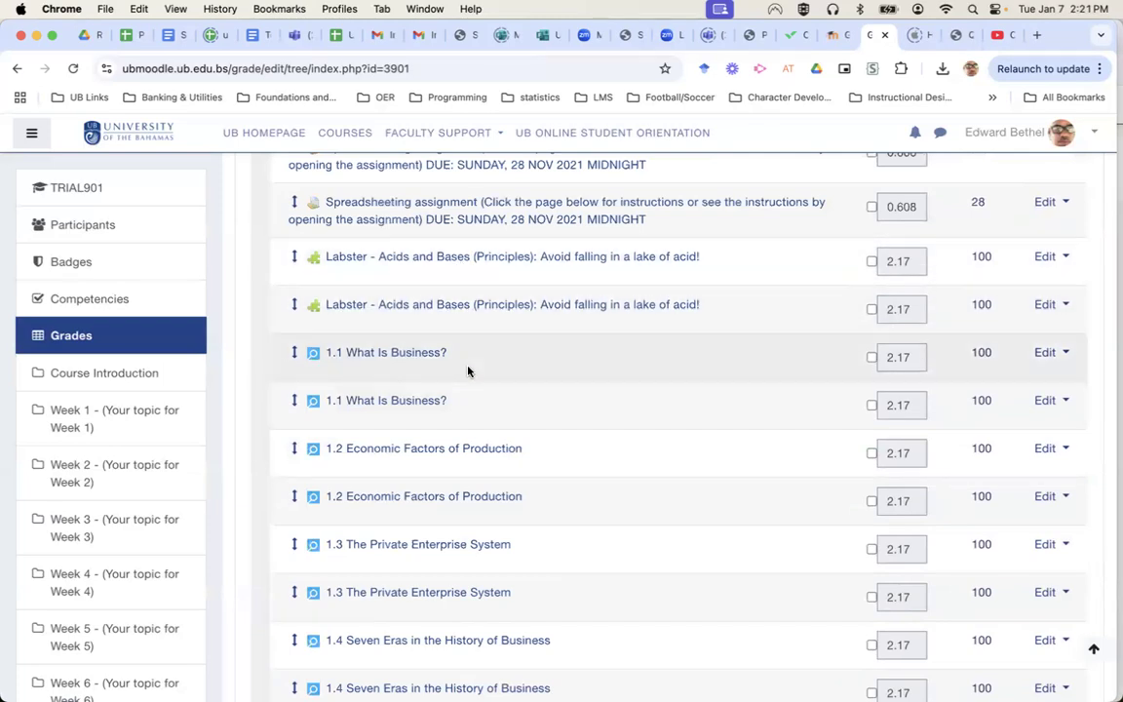
scroll(466, 371, "down", 5)
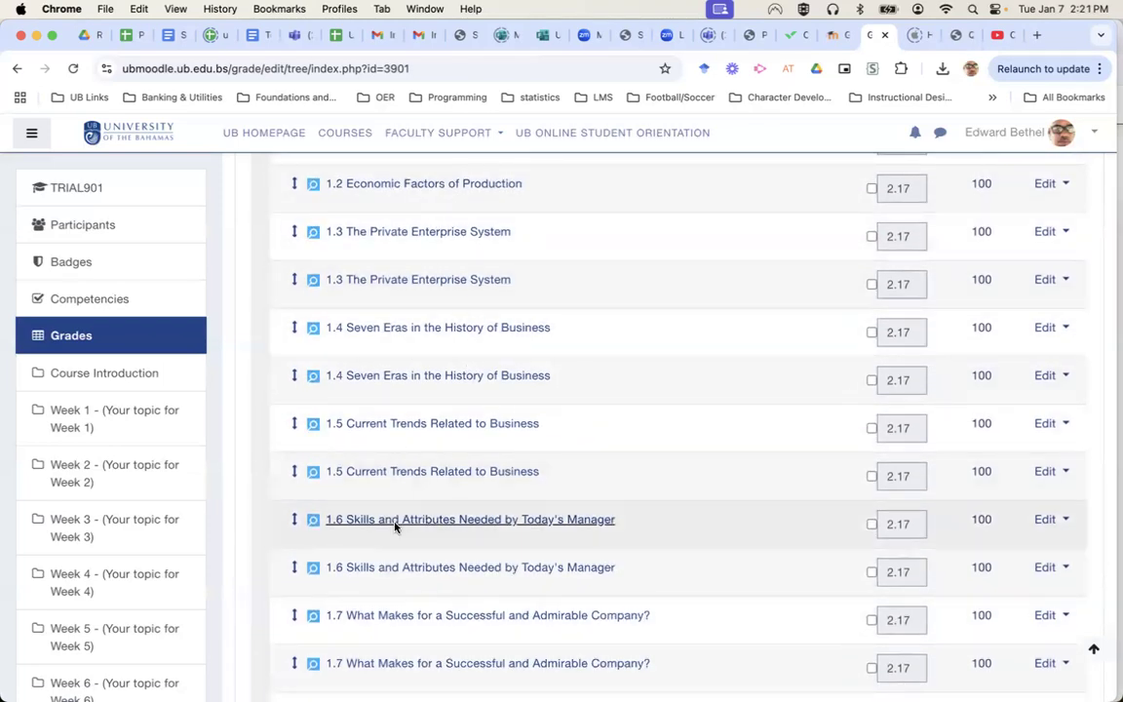
scroll(680, 487, "up", 5)
scroll(680, 488, "up", 15)
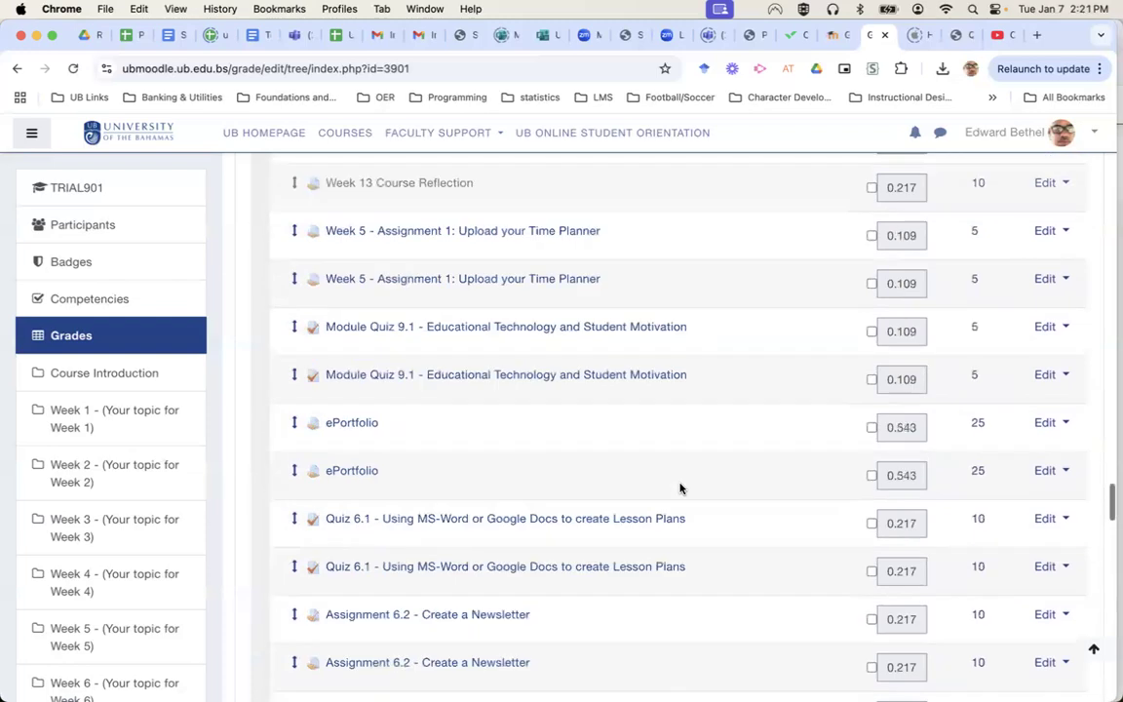
scroll(680, 488, "up", 8)
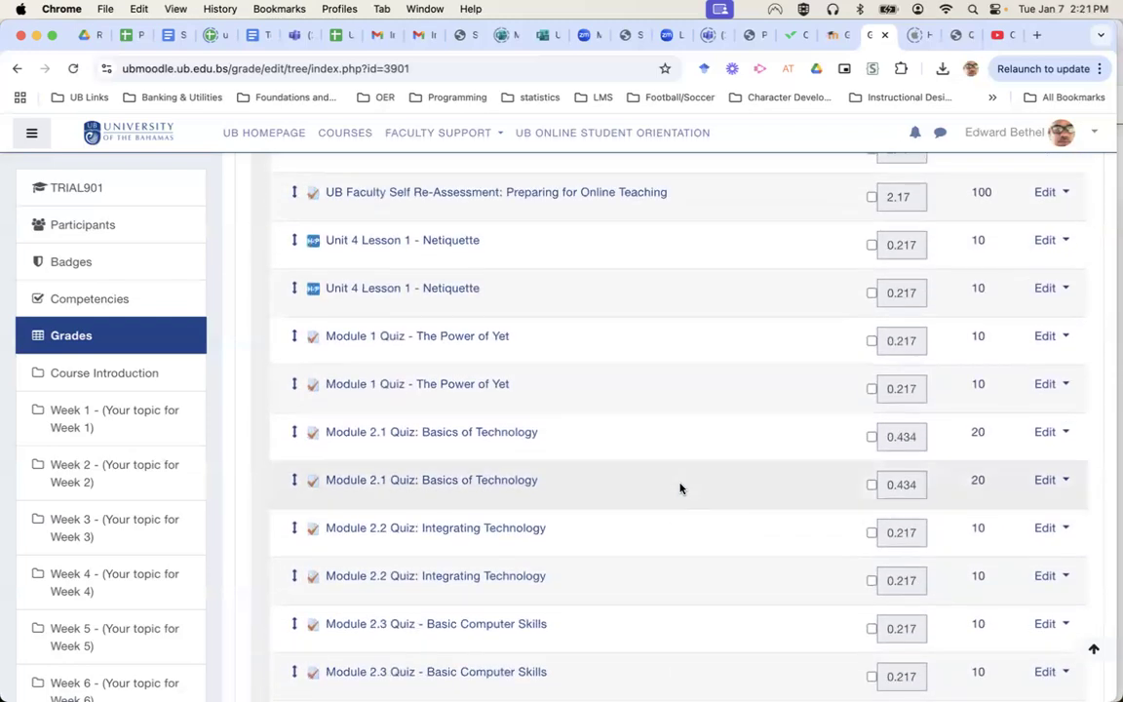
scroll(679, 489, "down", 10)
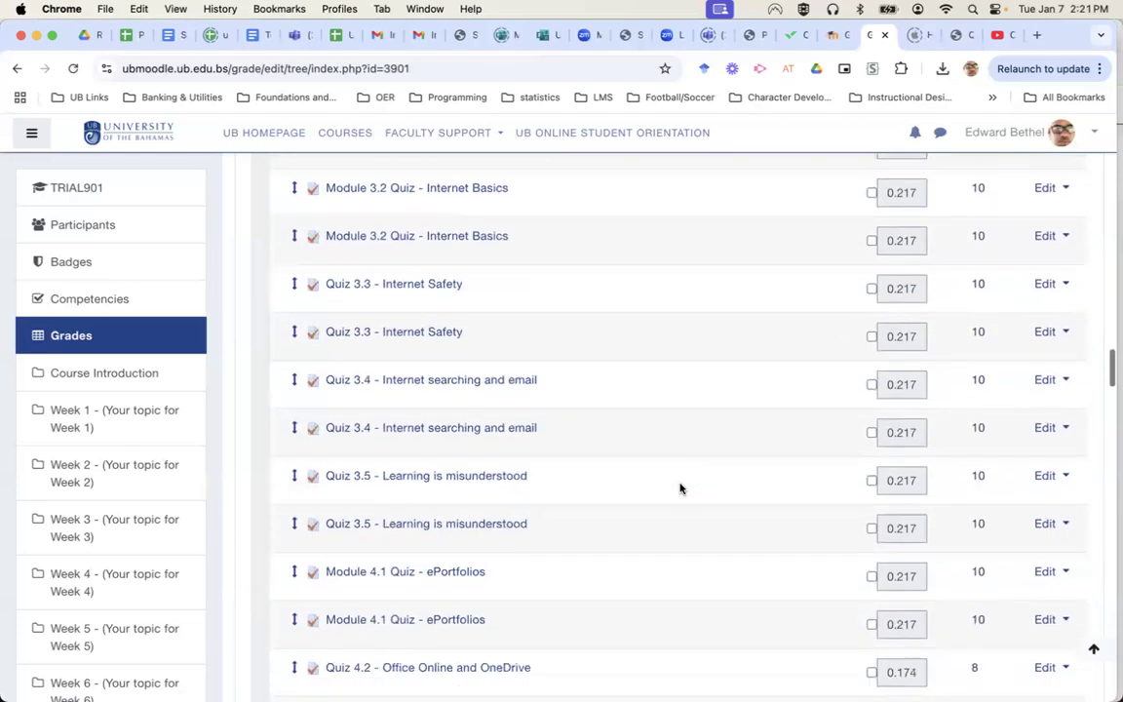
scroll(680, 488, "up", 4)
scroll(681, 489, "up", 15)
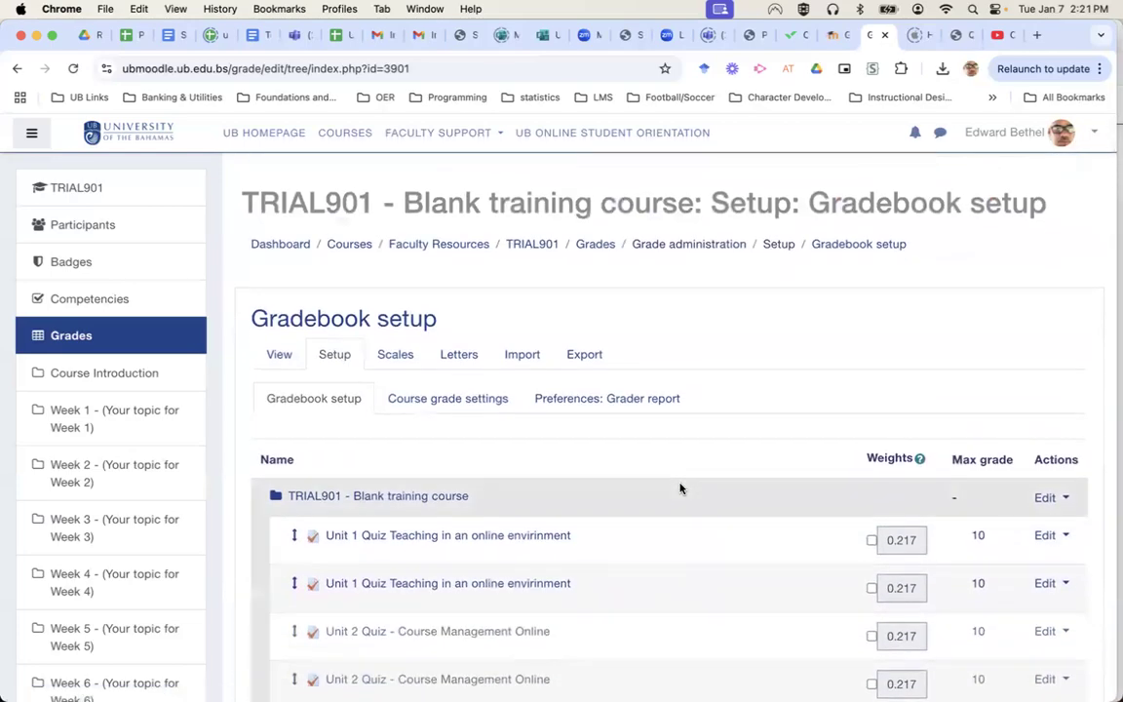
scroll(681, 488, "down", 20)
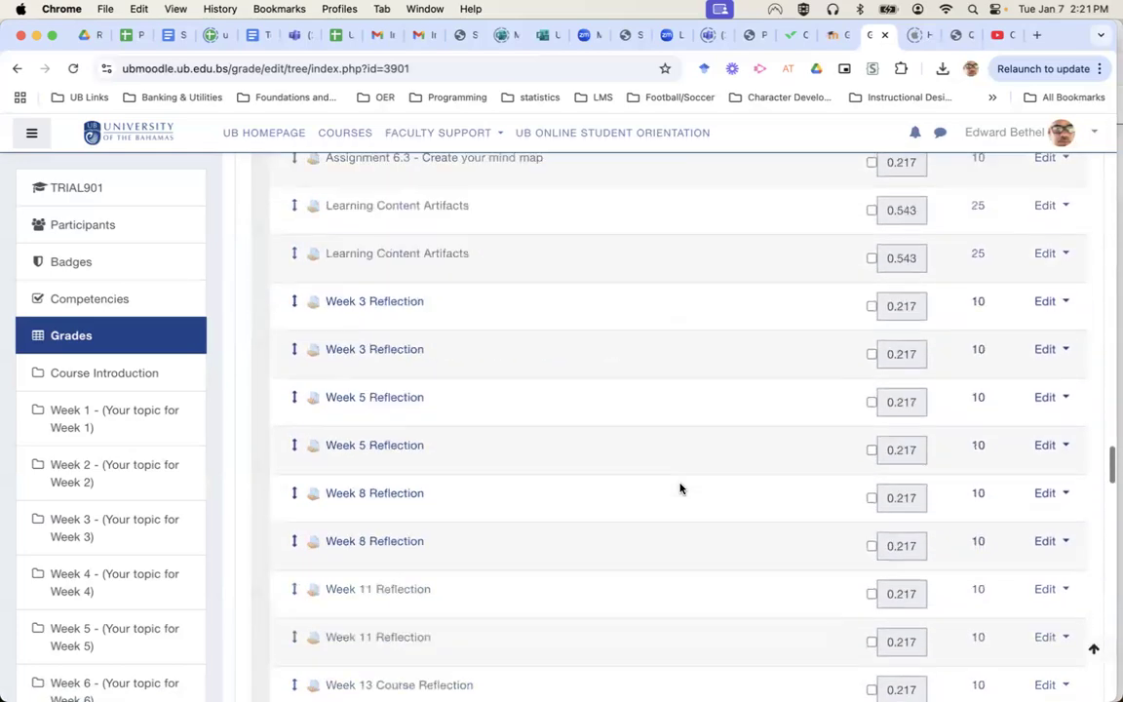
scroll(680, 489, "down", 15)
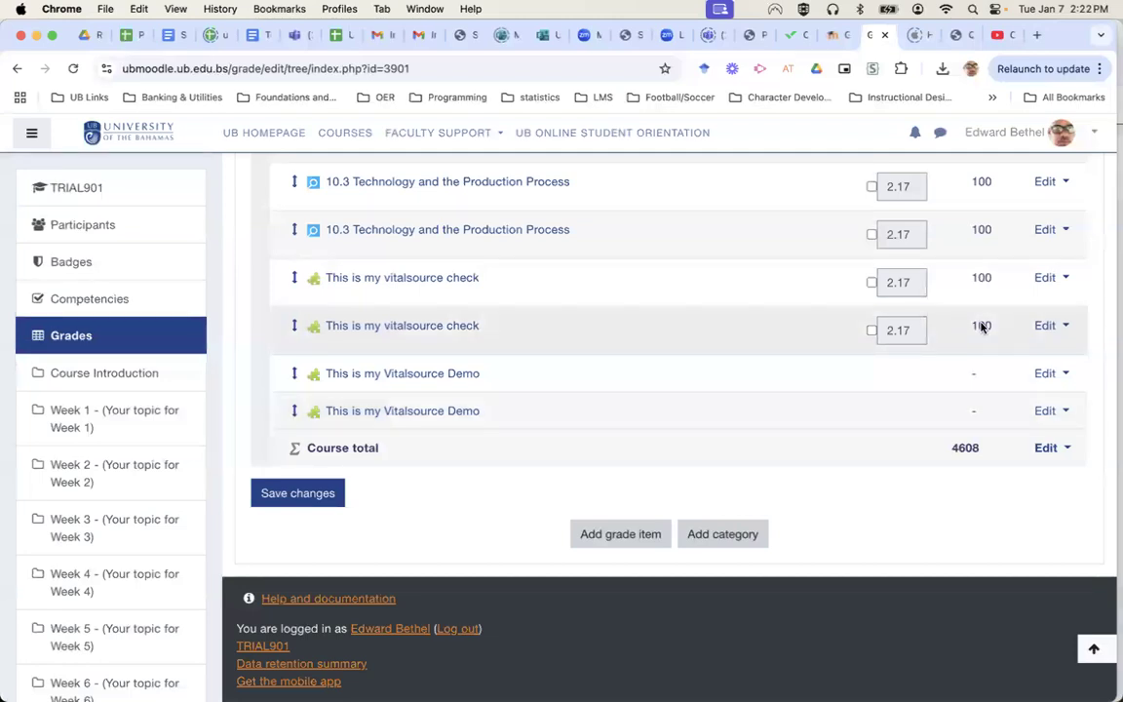
scroll(971, 260, "up", 2)
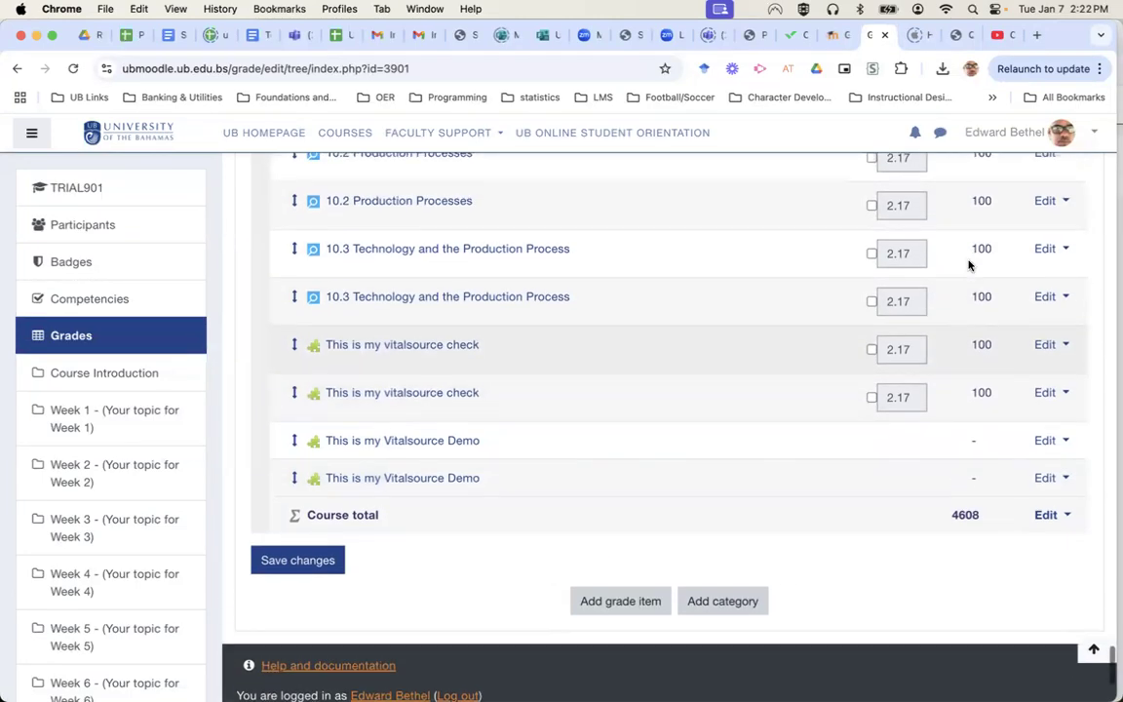
scroll(970, 263, "up", 1)
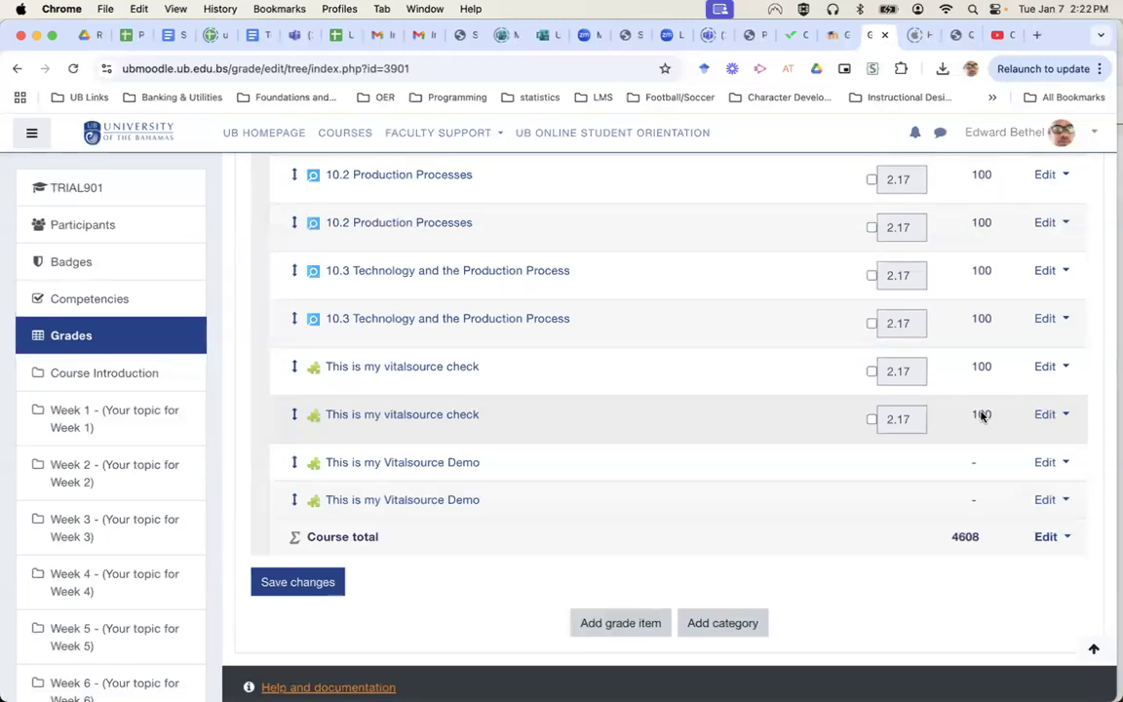
left_click(834, 37)
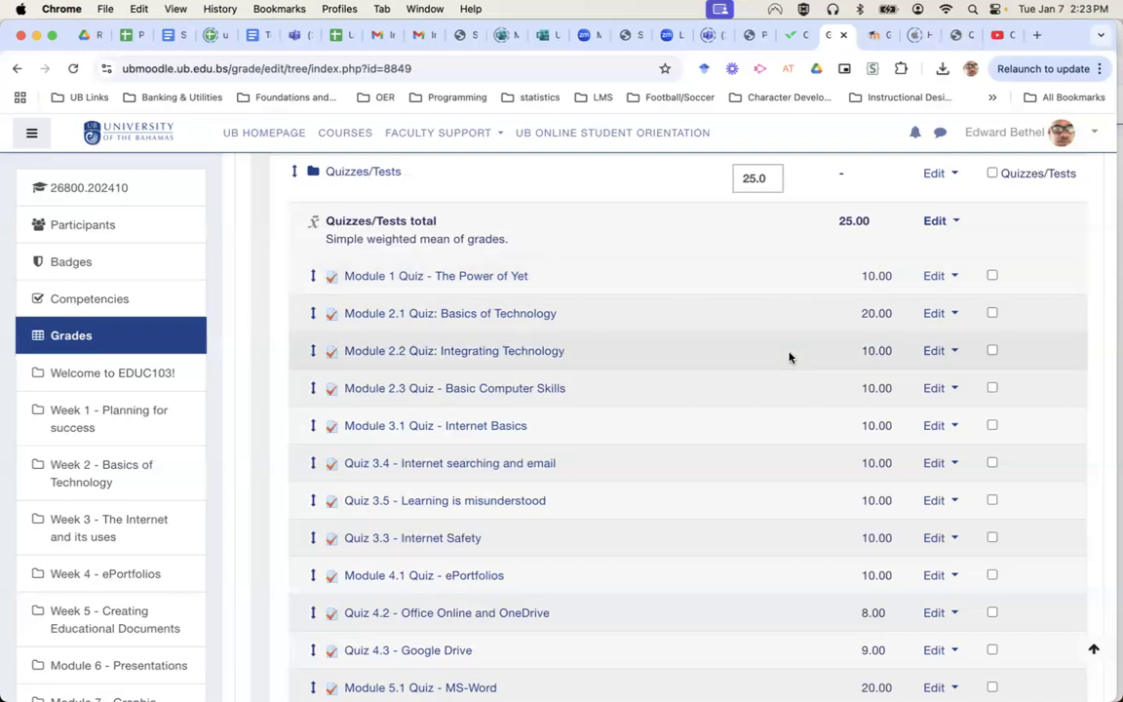
scroll(790, 357, "down", 2)
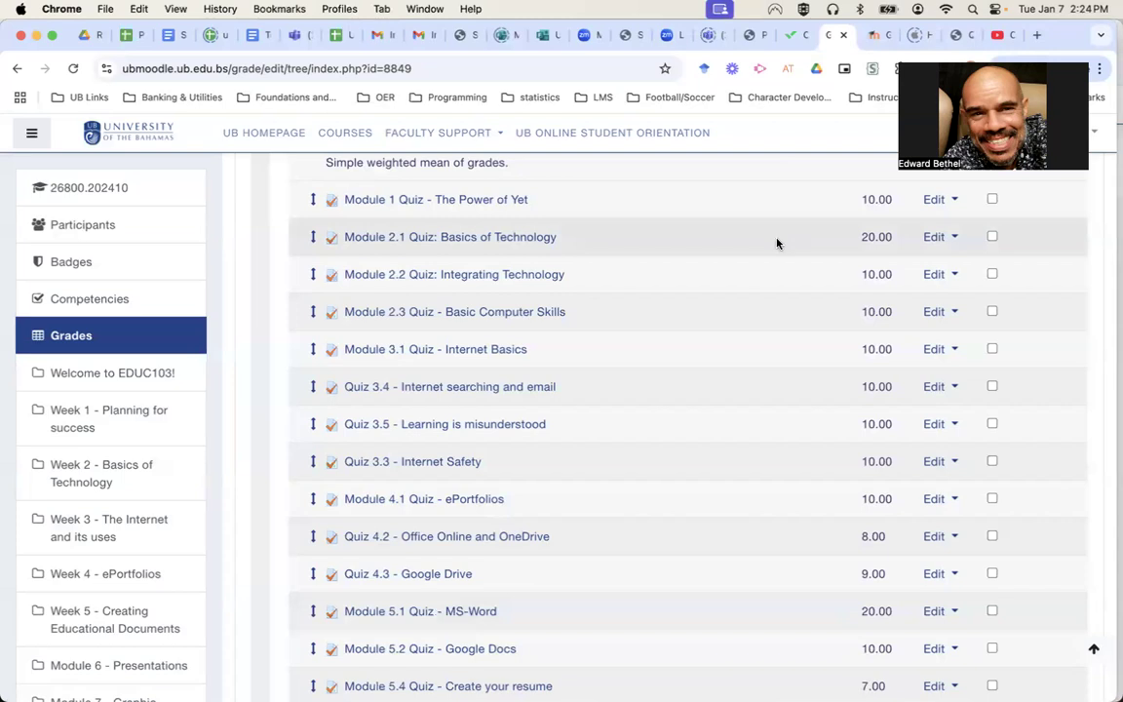
scroll(777, 242, "up", 2)
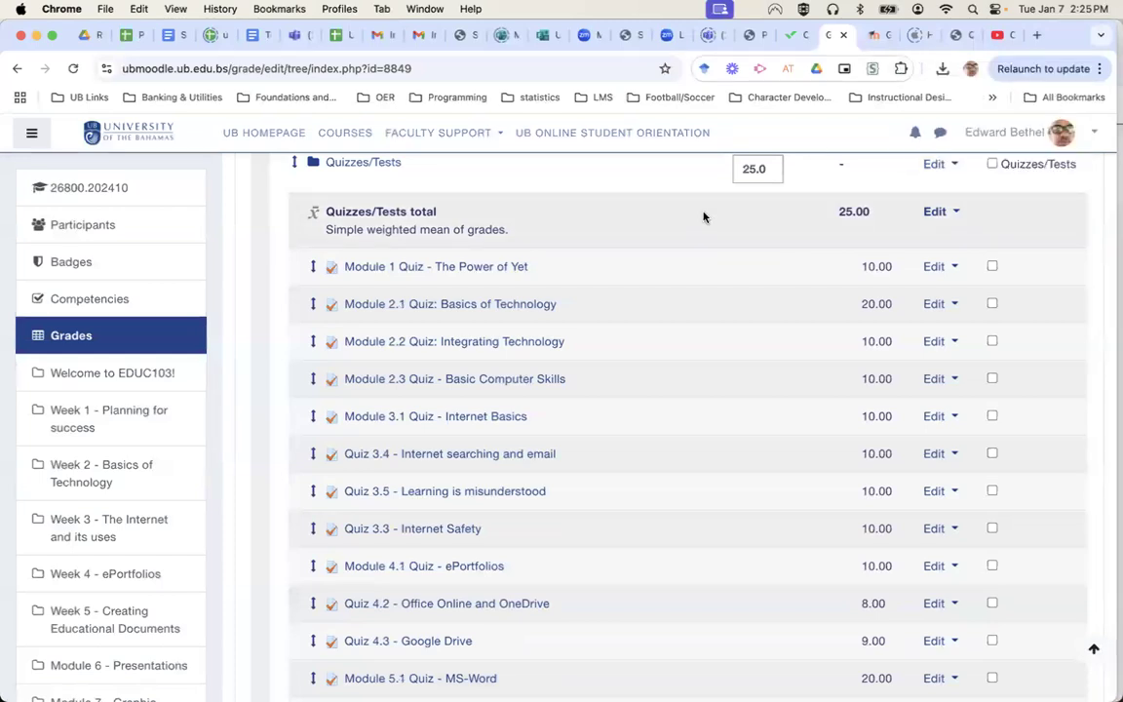
scroll(704, 217, "up", 3)
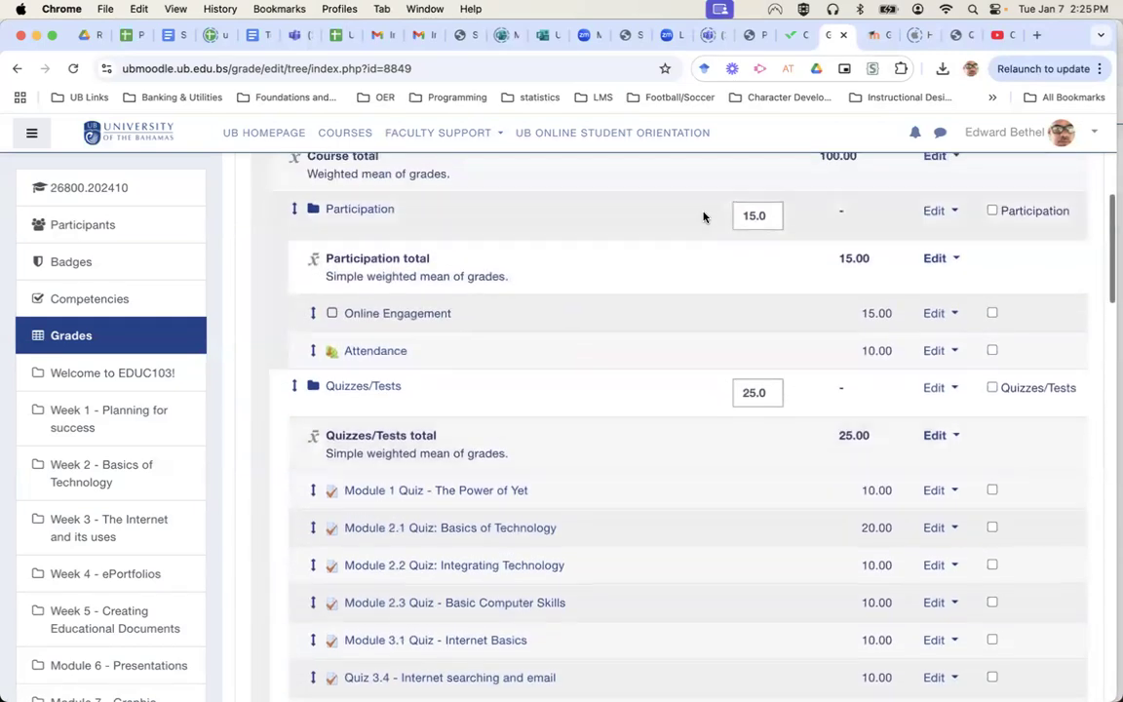
scroll(704, 217, "down", 6)
scroll(704, 217, "down", 15)
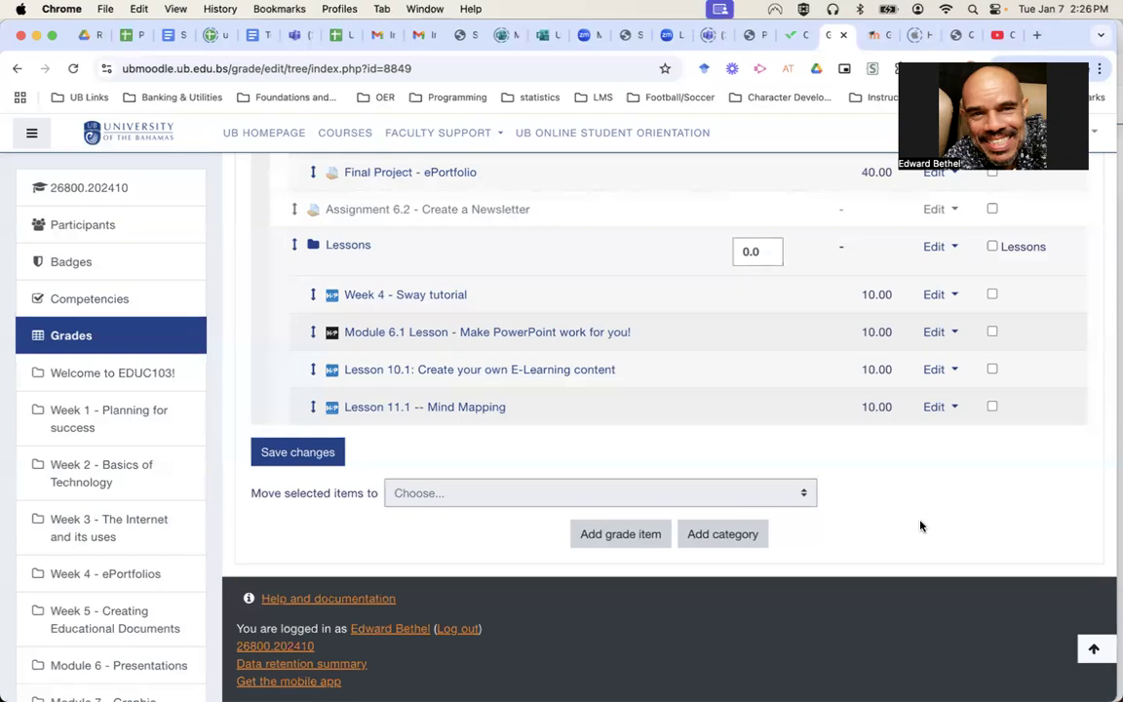
scroll(920, 527, "up", 5)
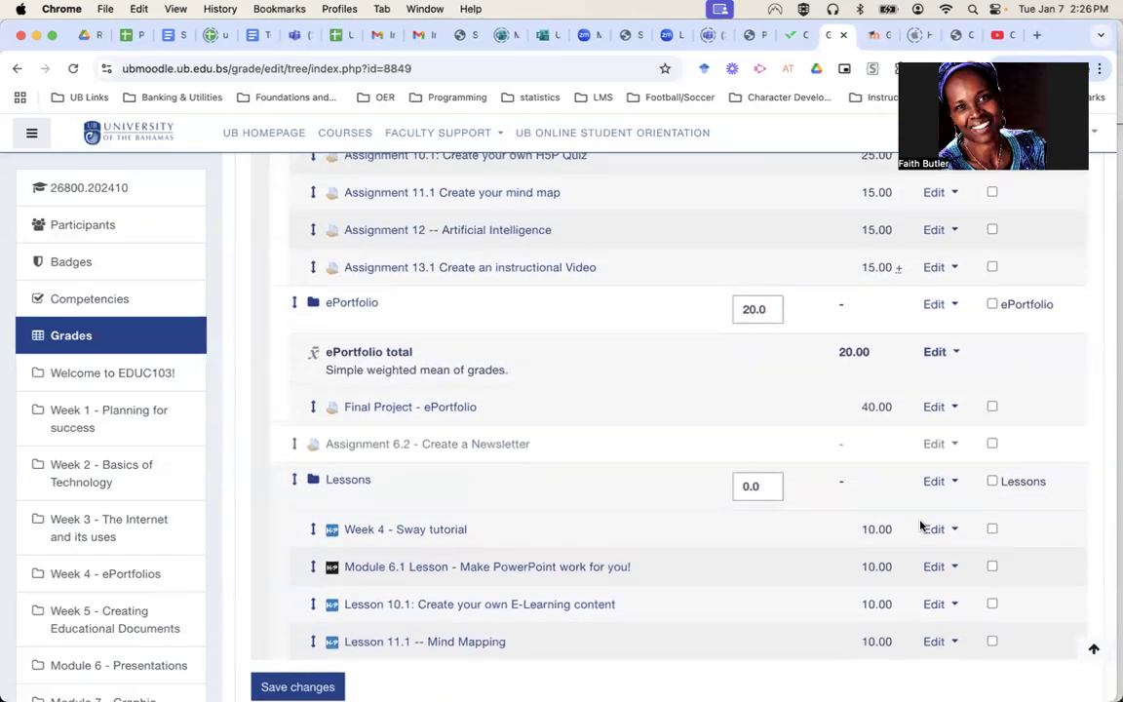
scroll(920, 527, "up", 20)
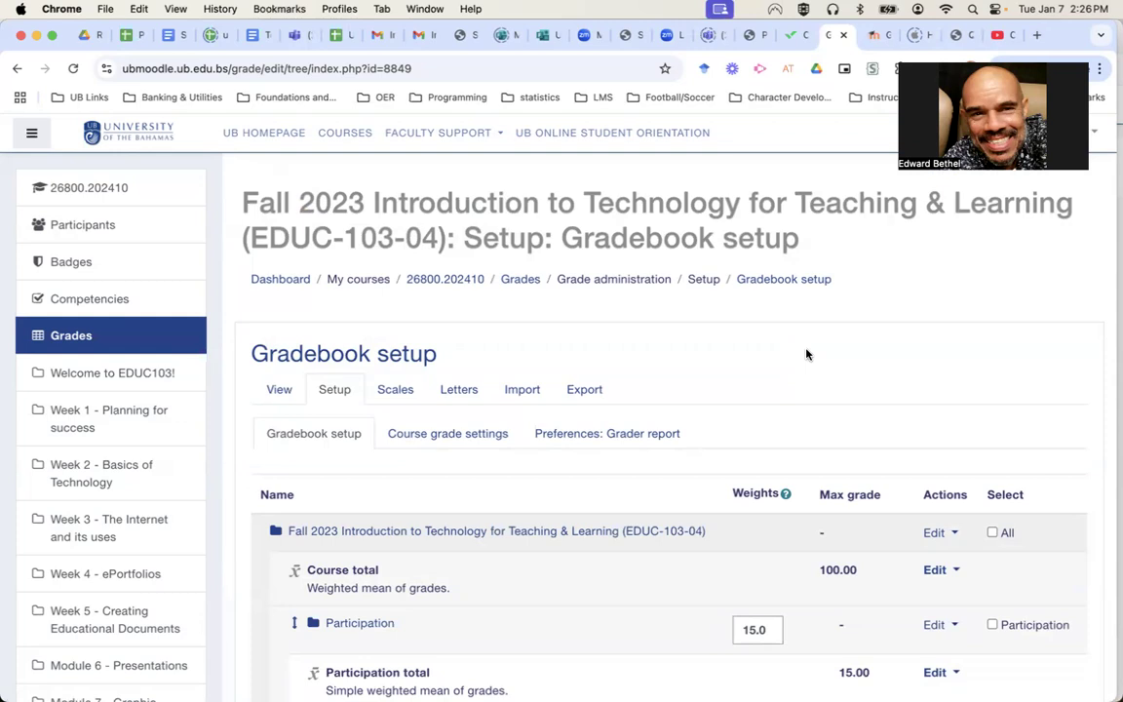
scroll(806, 354, "down", 20)
scroll(807, 354, "down", 10)
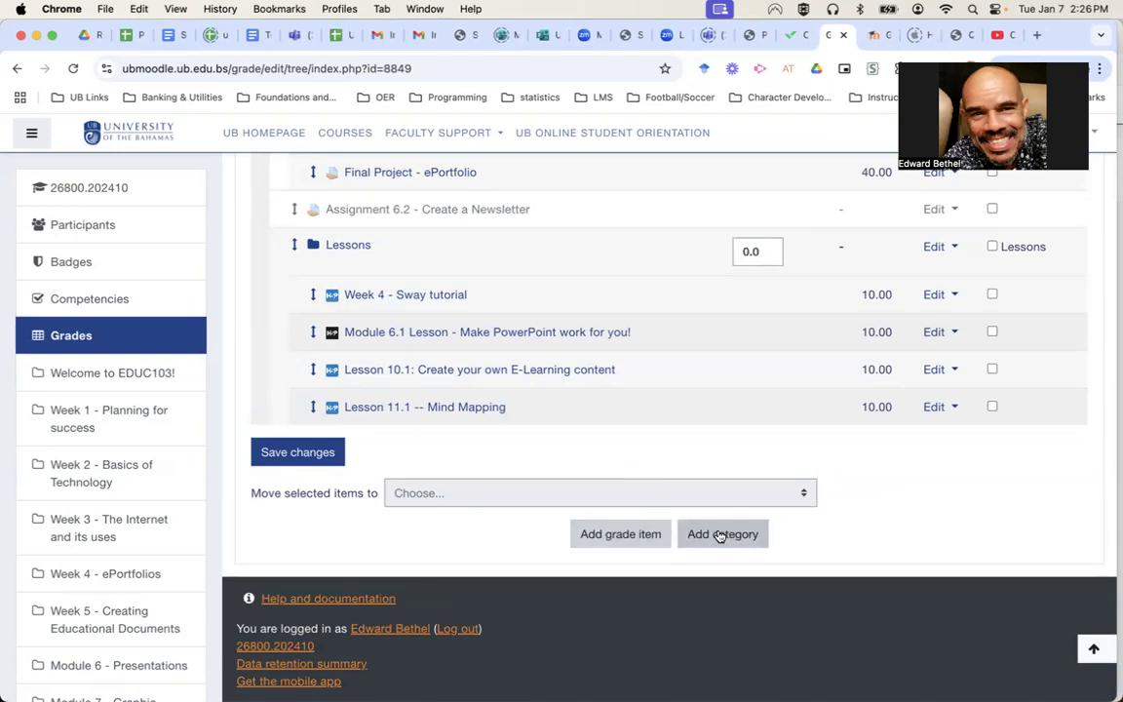
Add a new grade item named 'Intro to Macro Quiz'.
left_click(613, 536)
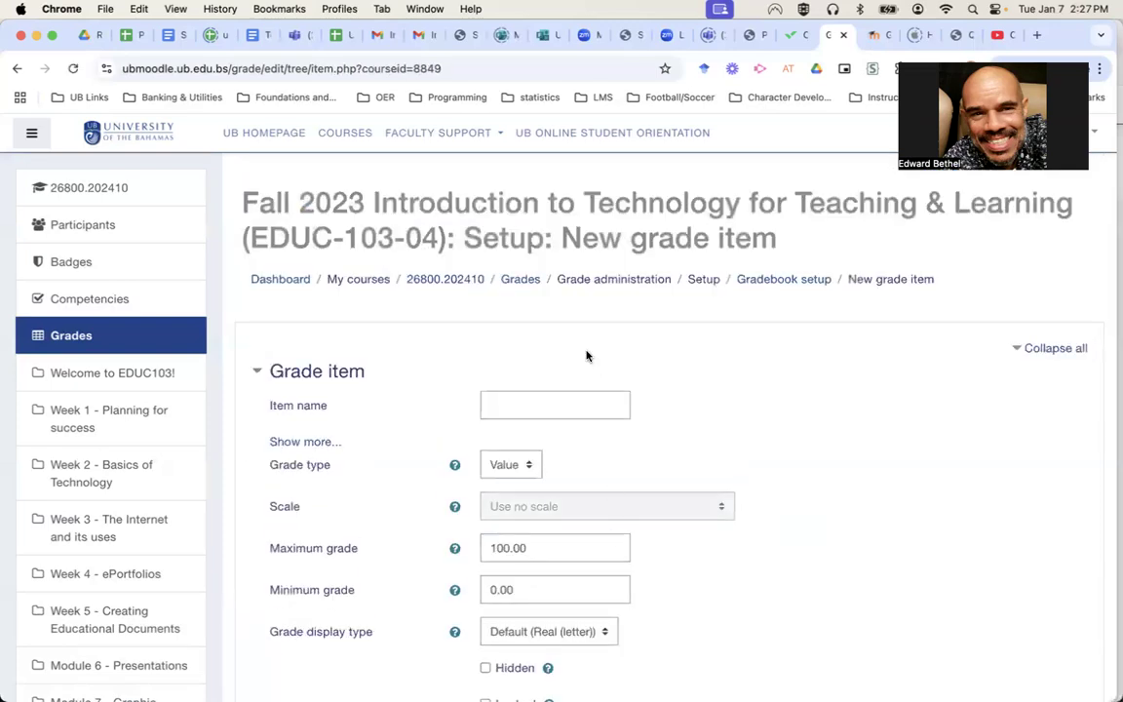
left_click(578, 403)
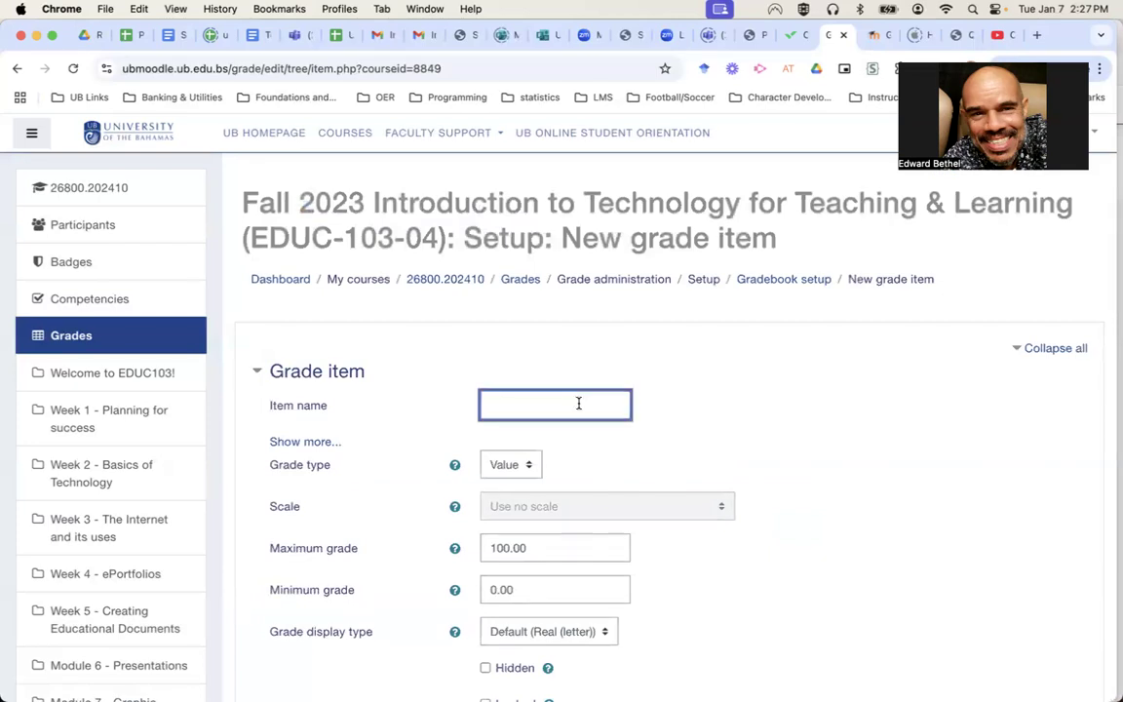
type("Intro to Macro Quiz")
Keep the grade type as Value and set the maximum grade to 25.
left_click(526, 464)
left_click(526, 465)
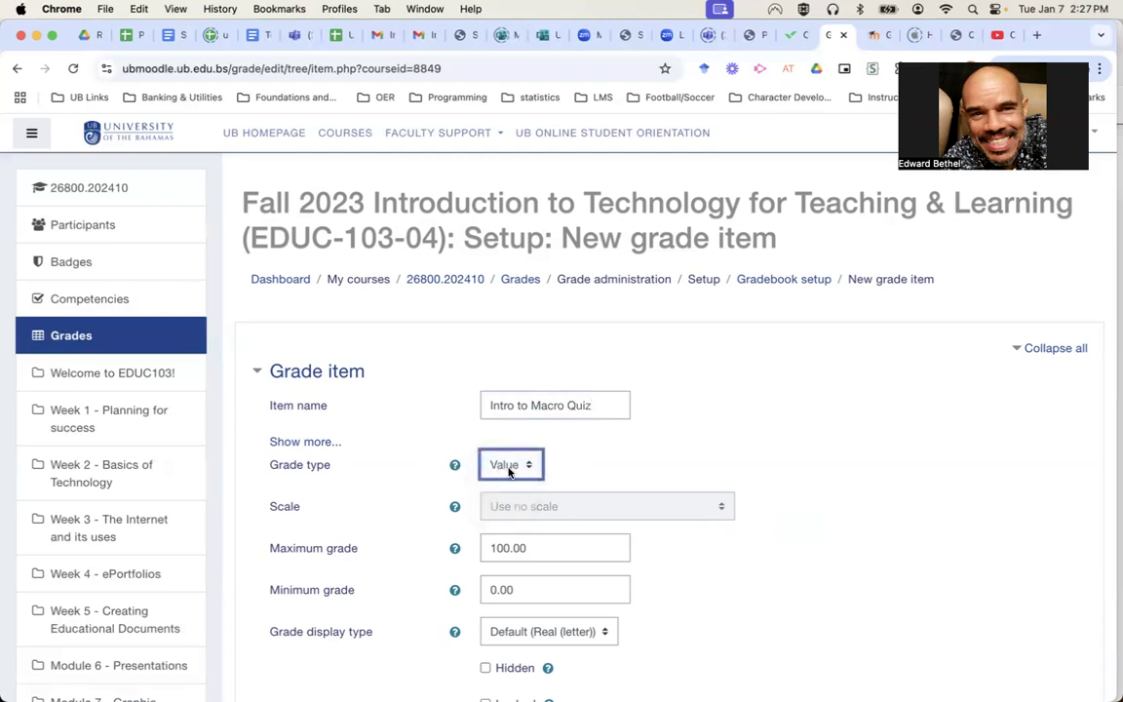
double_click(553, 547)
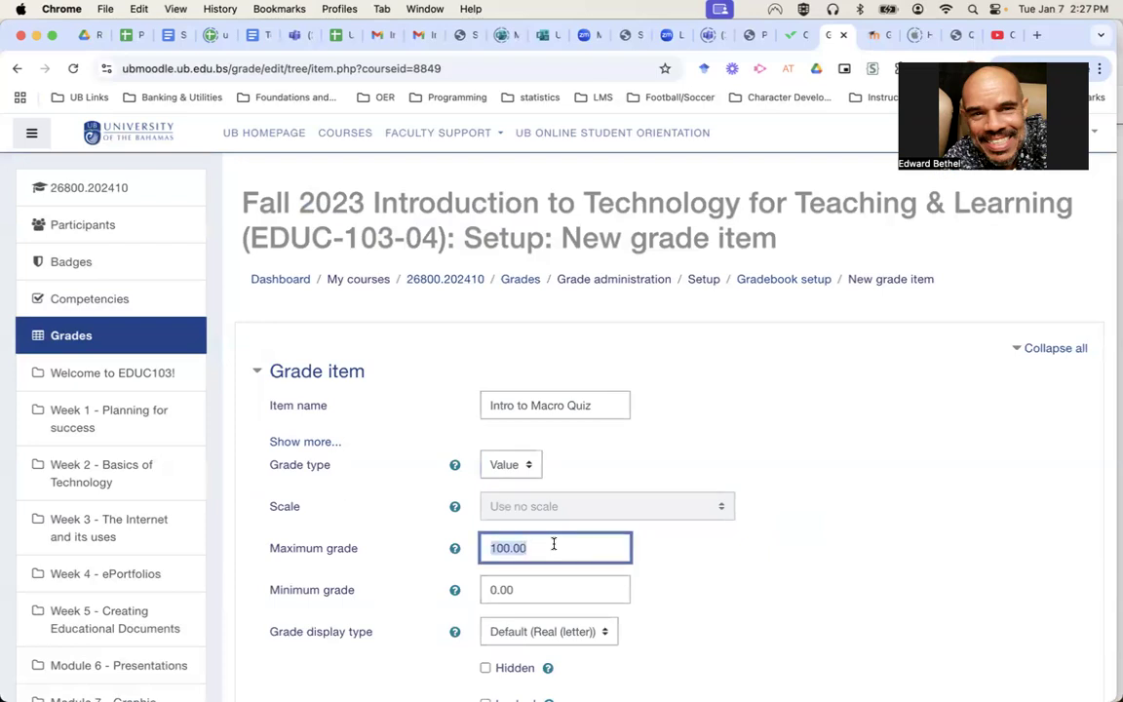
type("25")
scroll(739, 647, "down", 1)
scroll(739, 647, "down", 5)
scroll(739, 648, "up", 2)
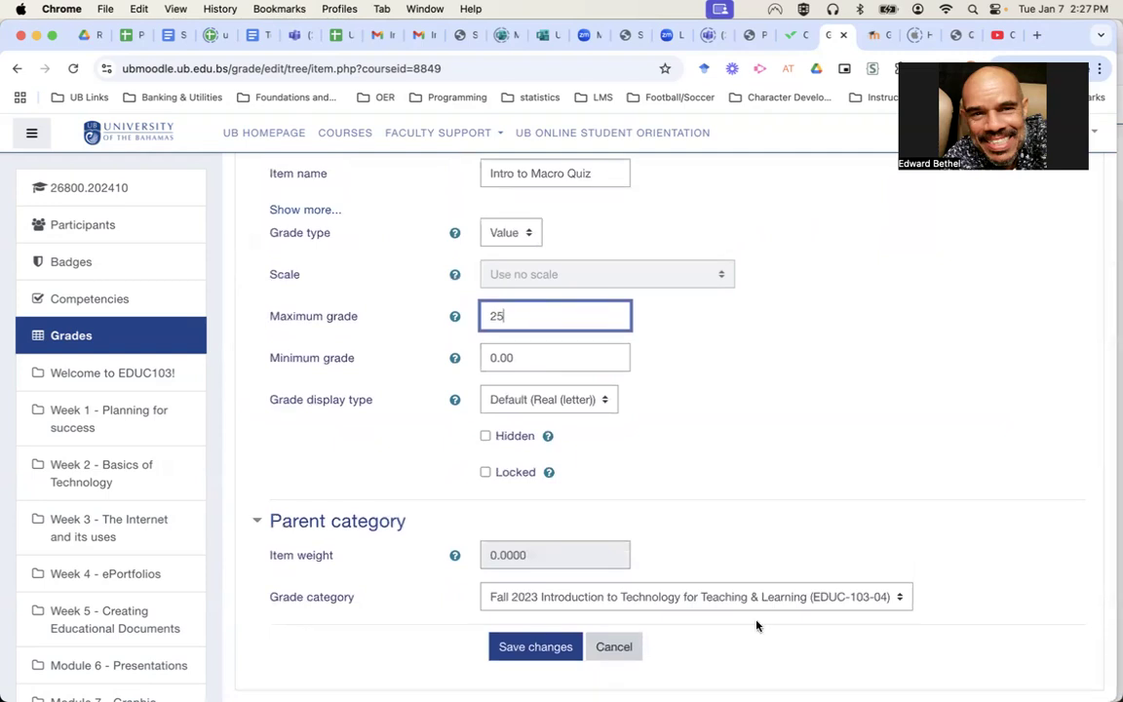
Place the item in the Quizzes/Tests category with an item weight of 1.
left_click(639, 598)
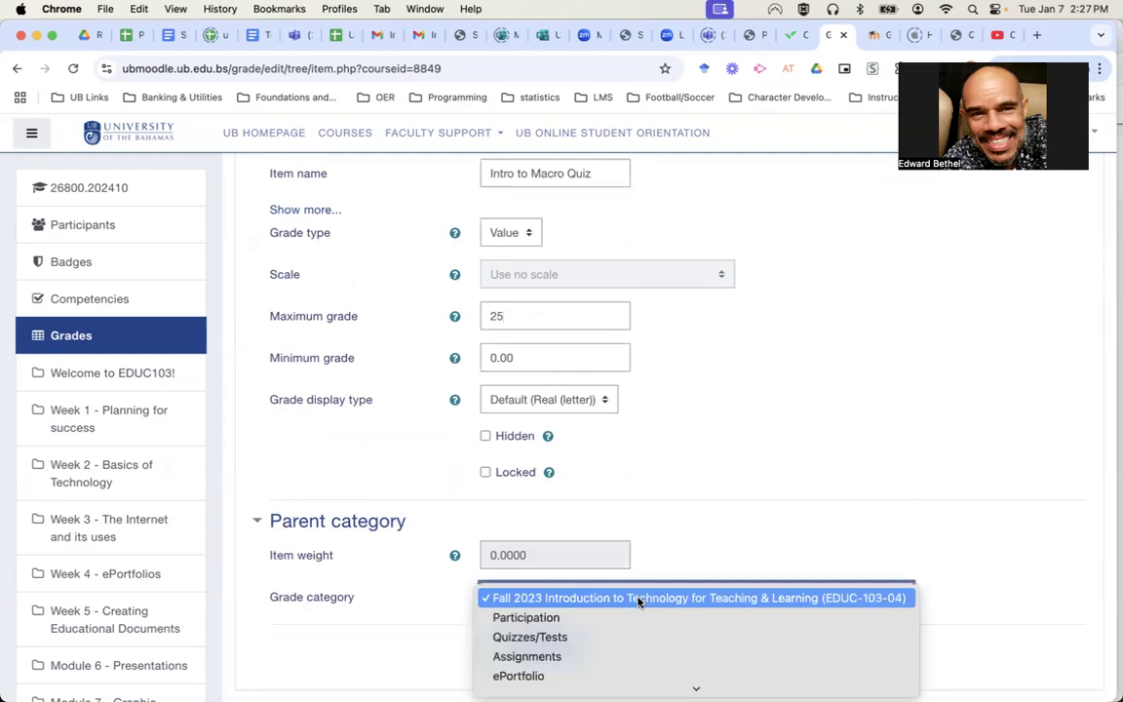
left_click(609, 639)
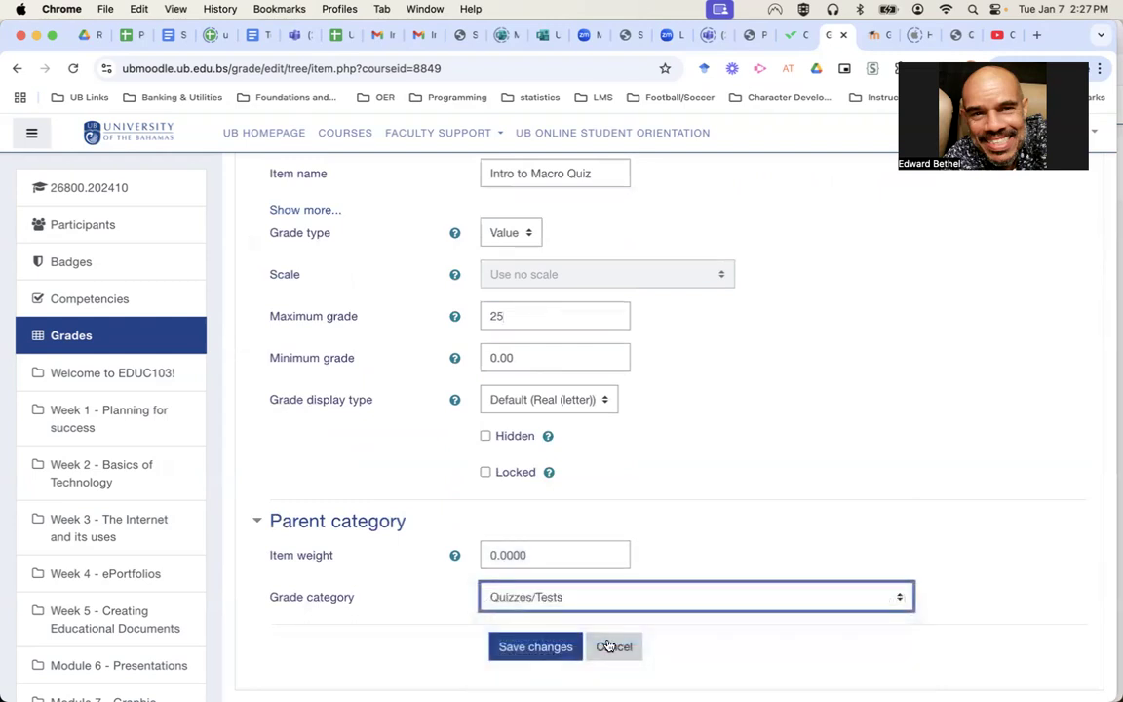
double_click(532, 556)
type("1")
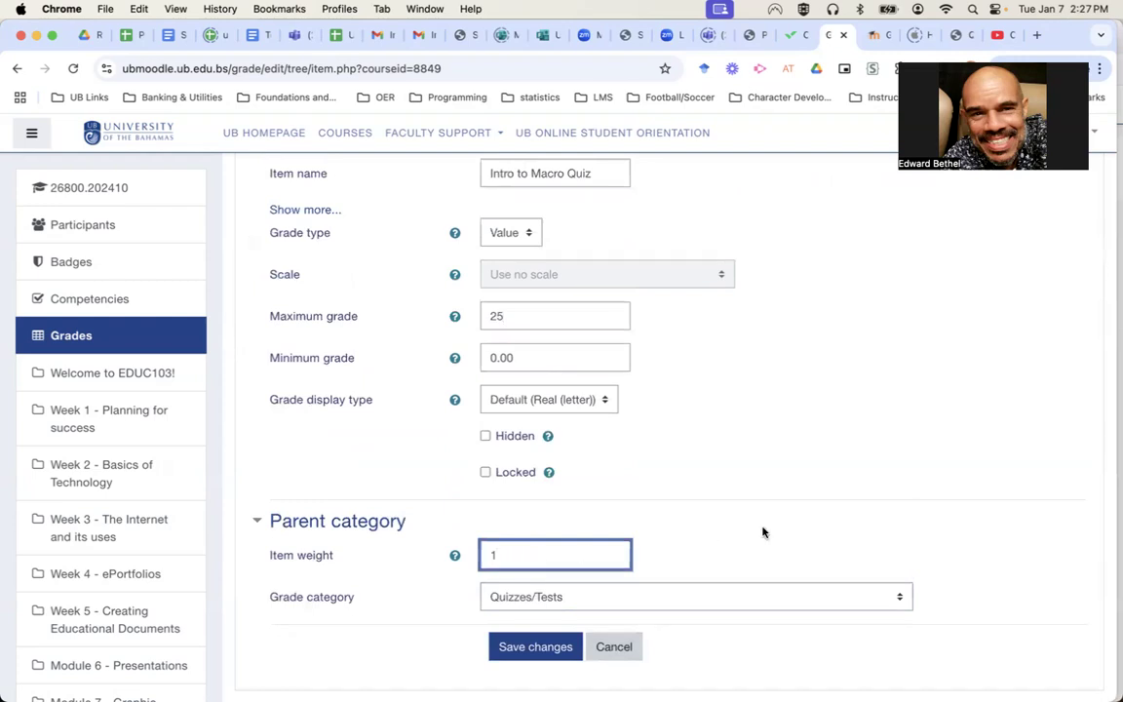
scroll(815, 530, "up", 1)
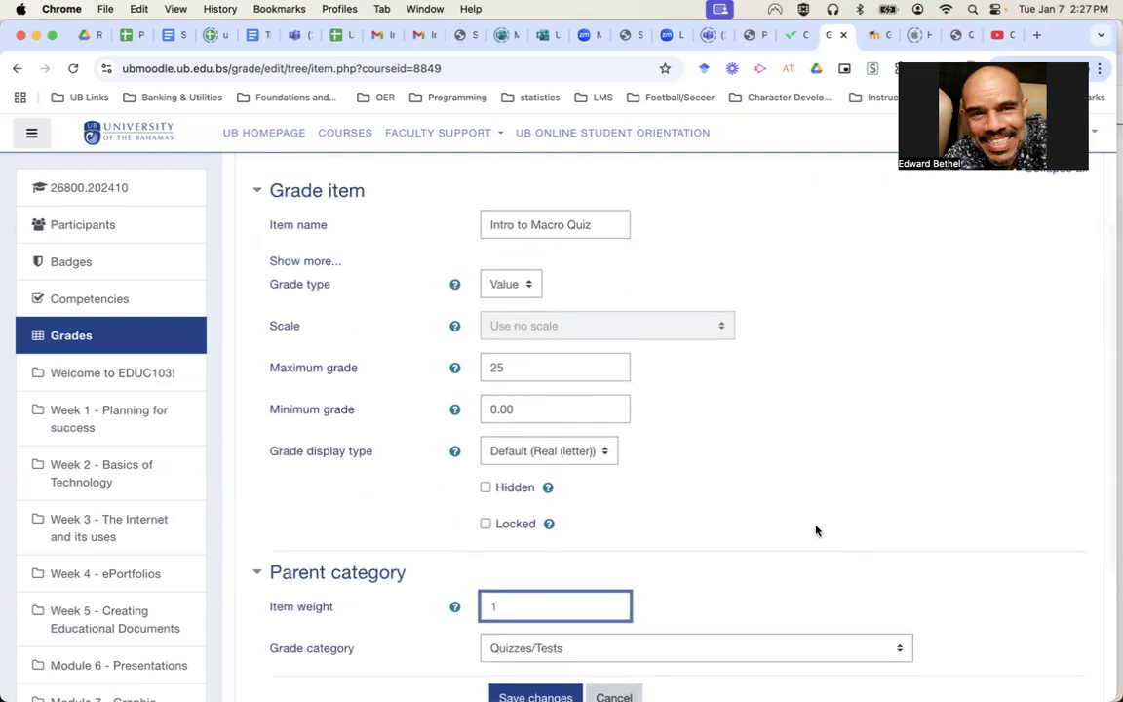
scroll(815, 529, "down", 2)
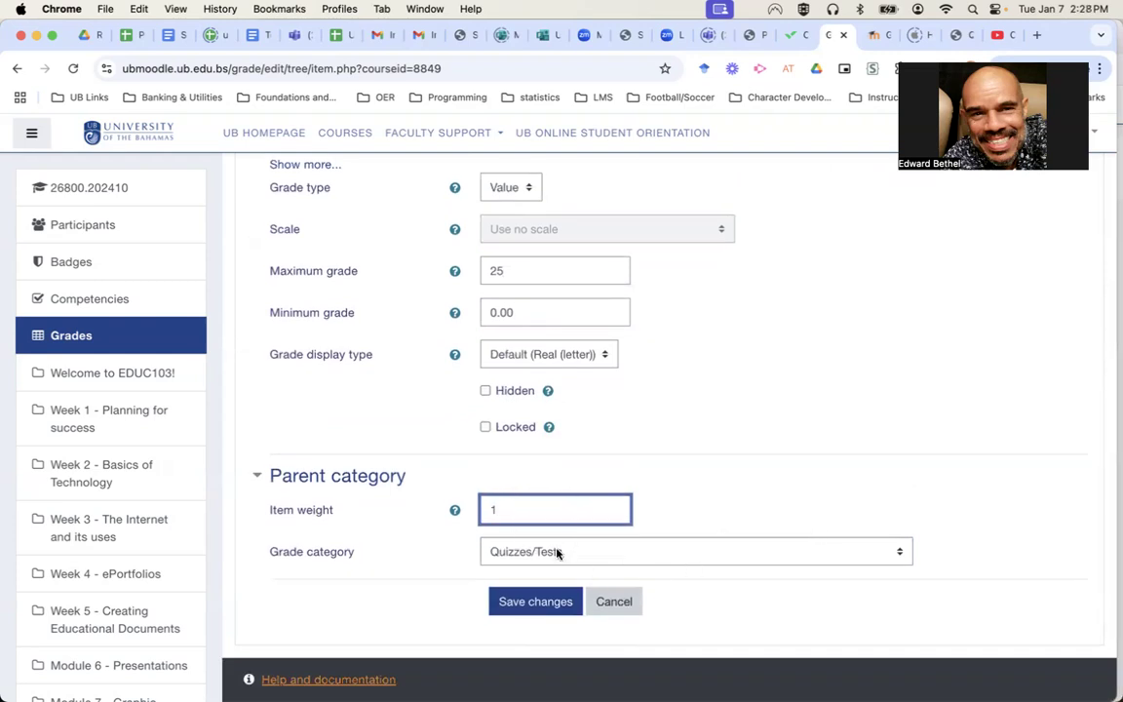
Save the grade item and continue past recalculation to find it in the list.
left_click(534, 602)
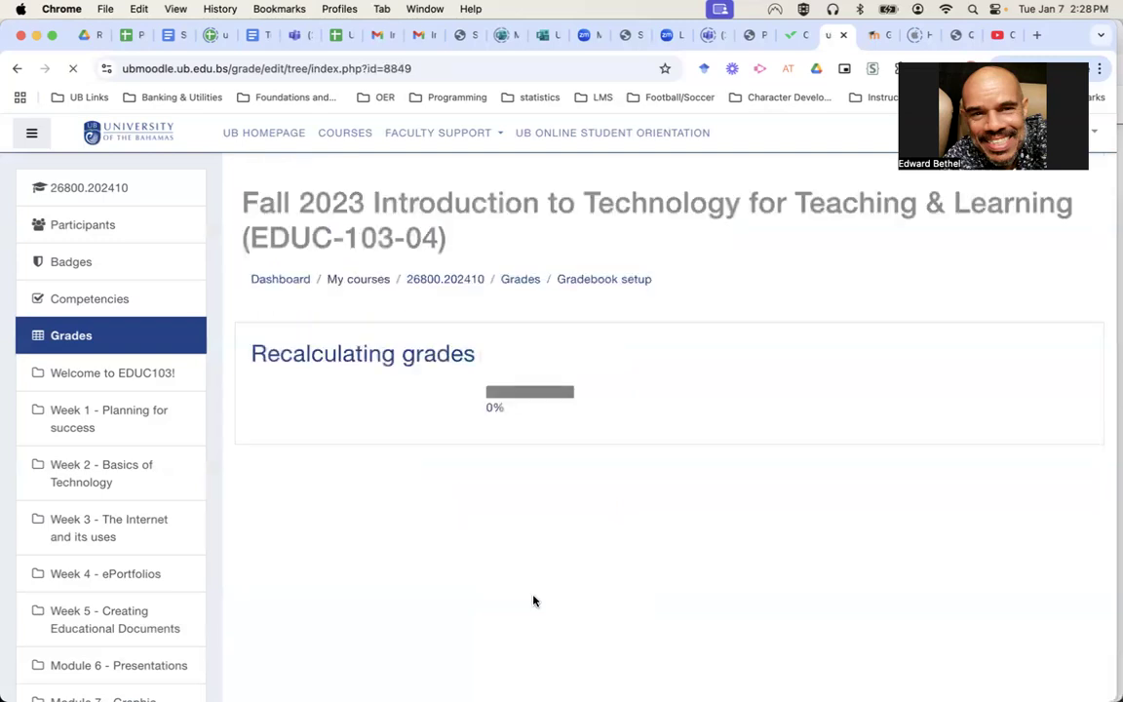
left_click(680, 444)
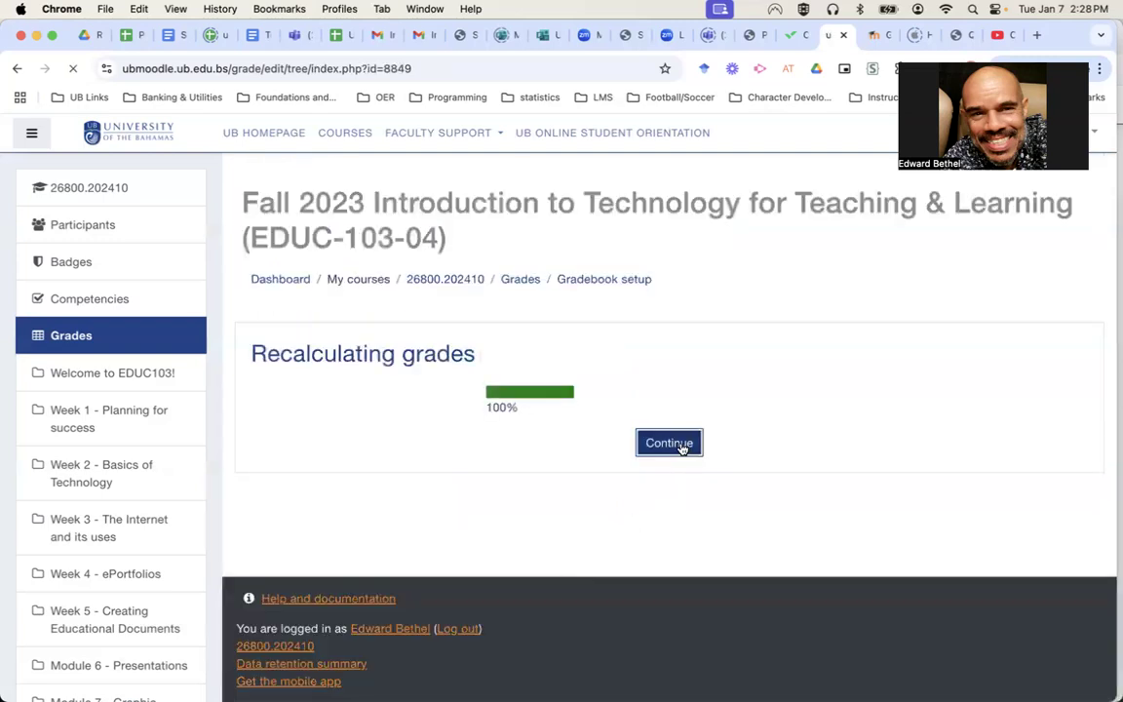
scroll(616, 622, "down", 10)
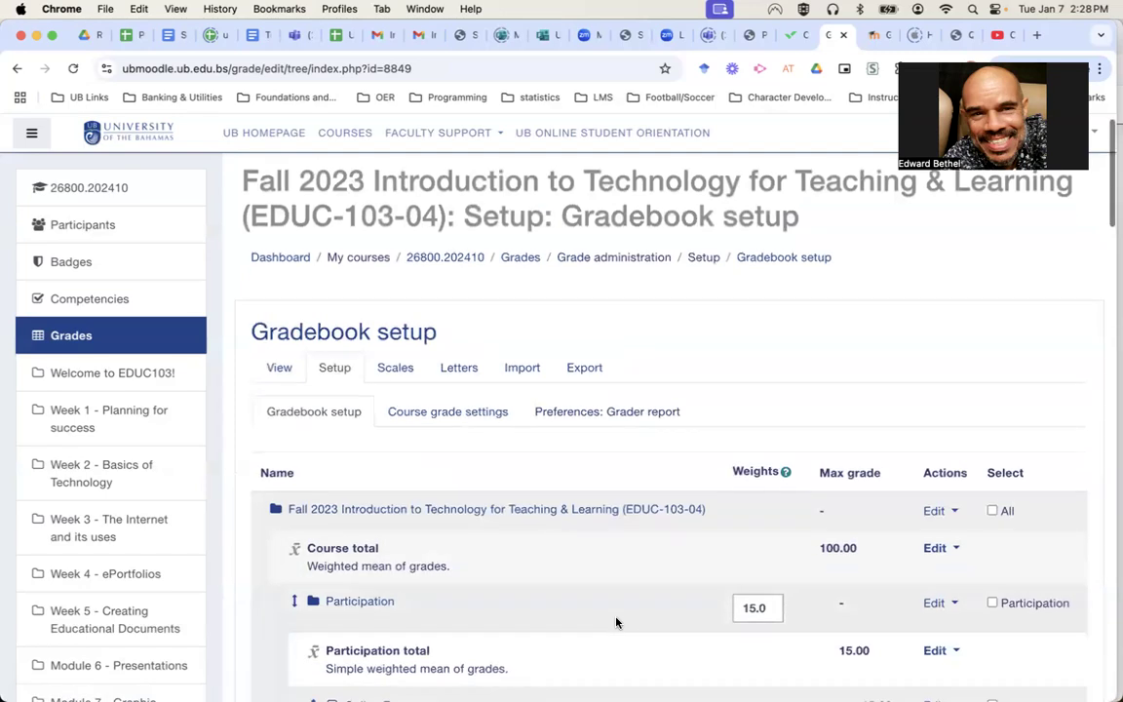
scroll(616, 622, "down", 12)
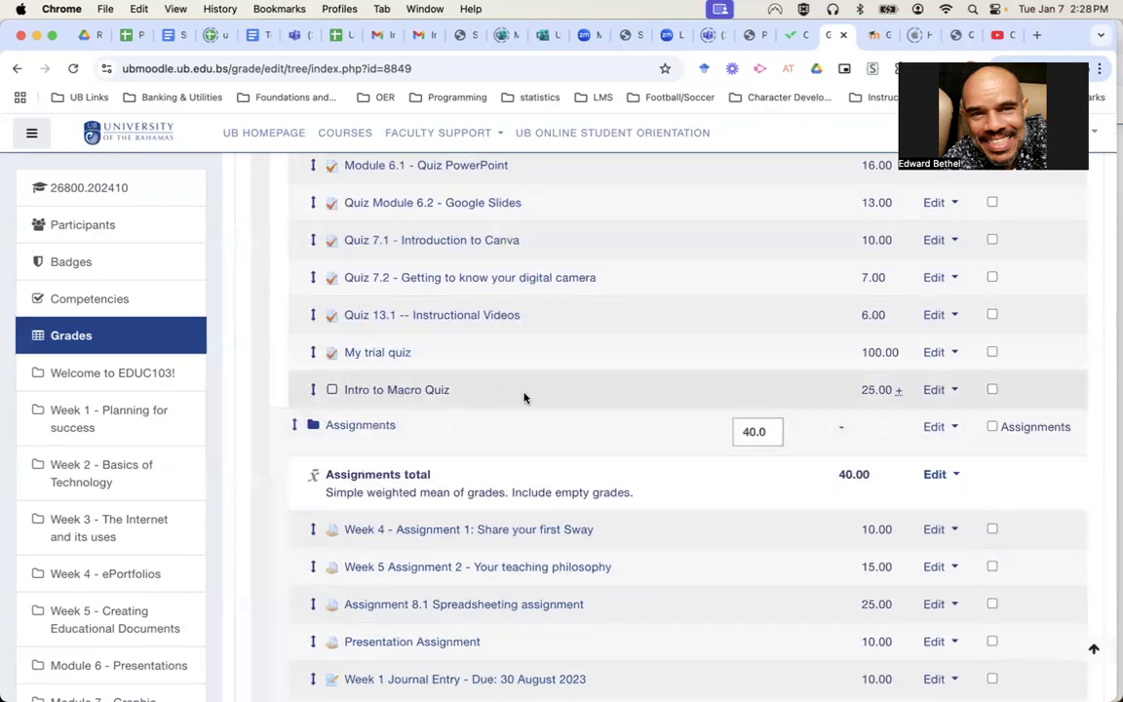
Untick Extra credit in Intro to Macro Quiz's settings, save, and continue past recalculation.
left_click(938, 391)
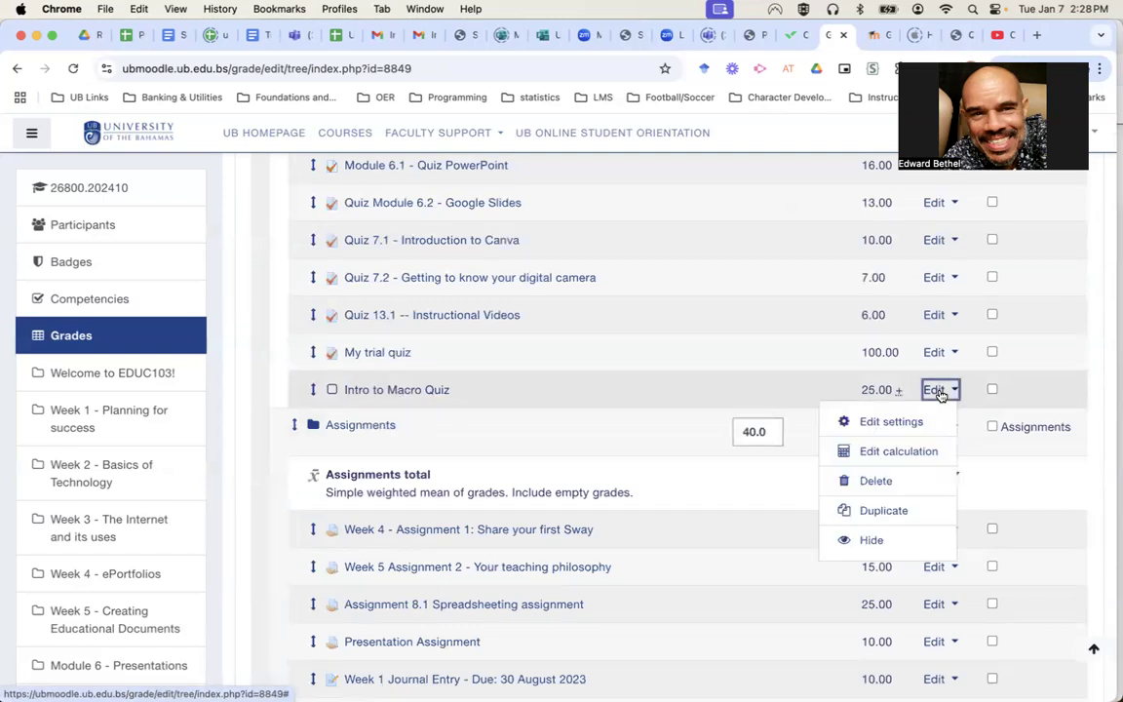
left_click(897, 421)
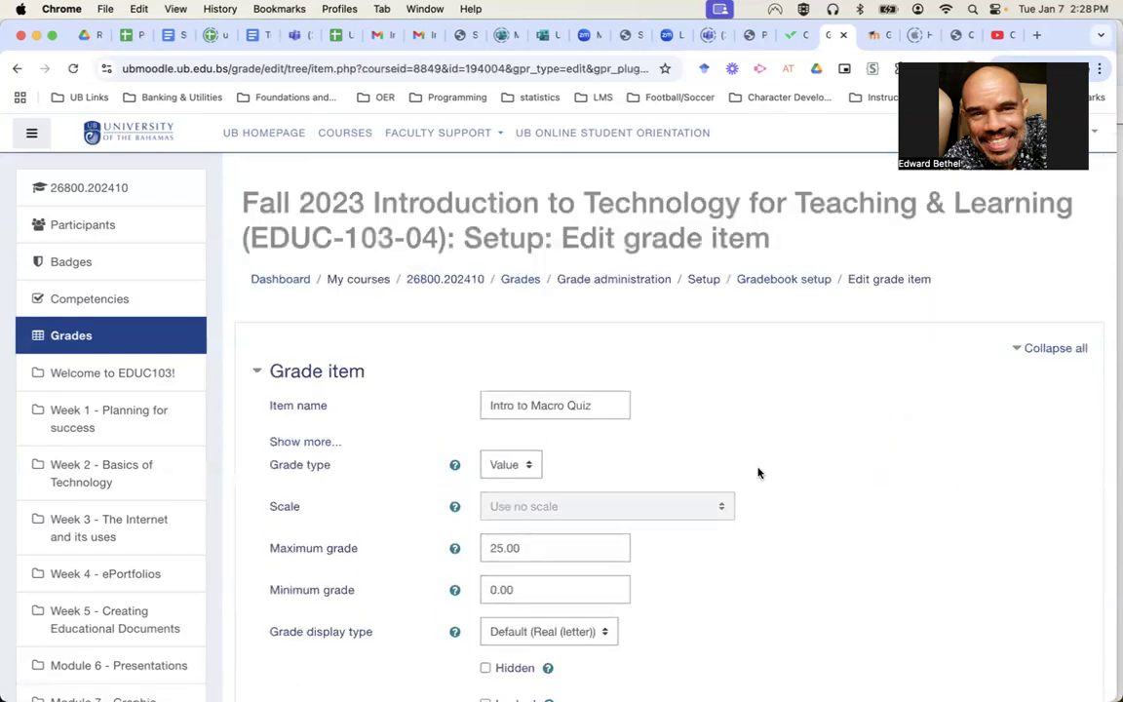
scroll(760, 470, "down", 5)
left_click(485, 429)
left_click(542, 524)
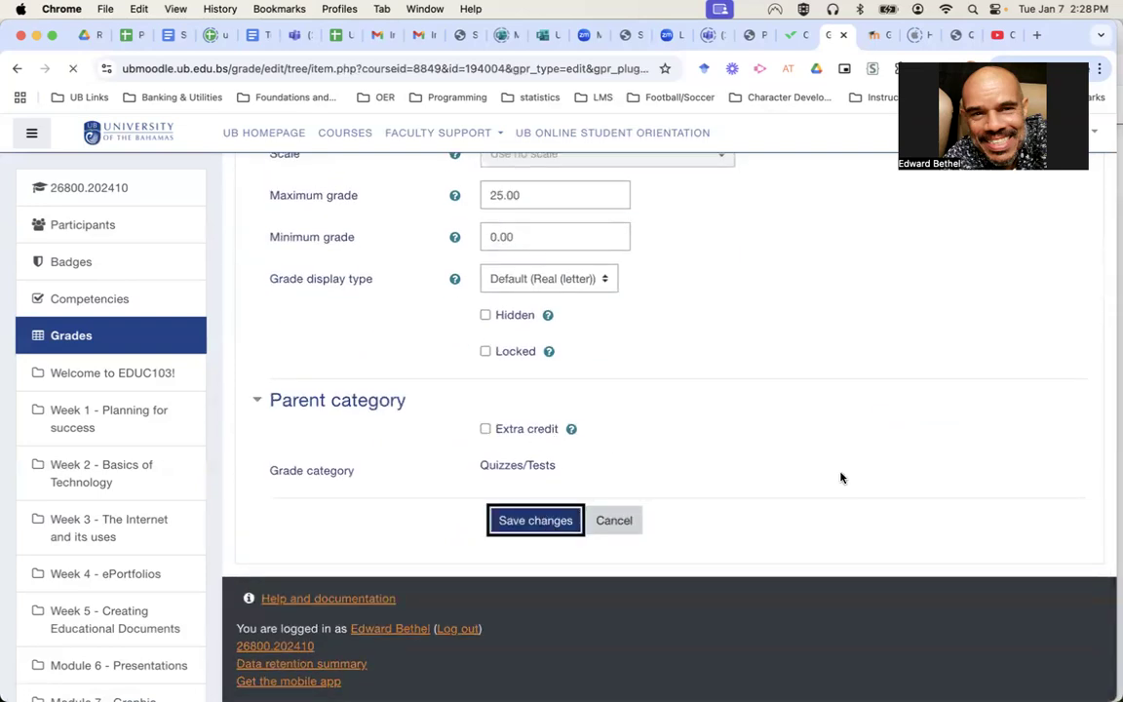
left_click(687, 450)
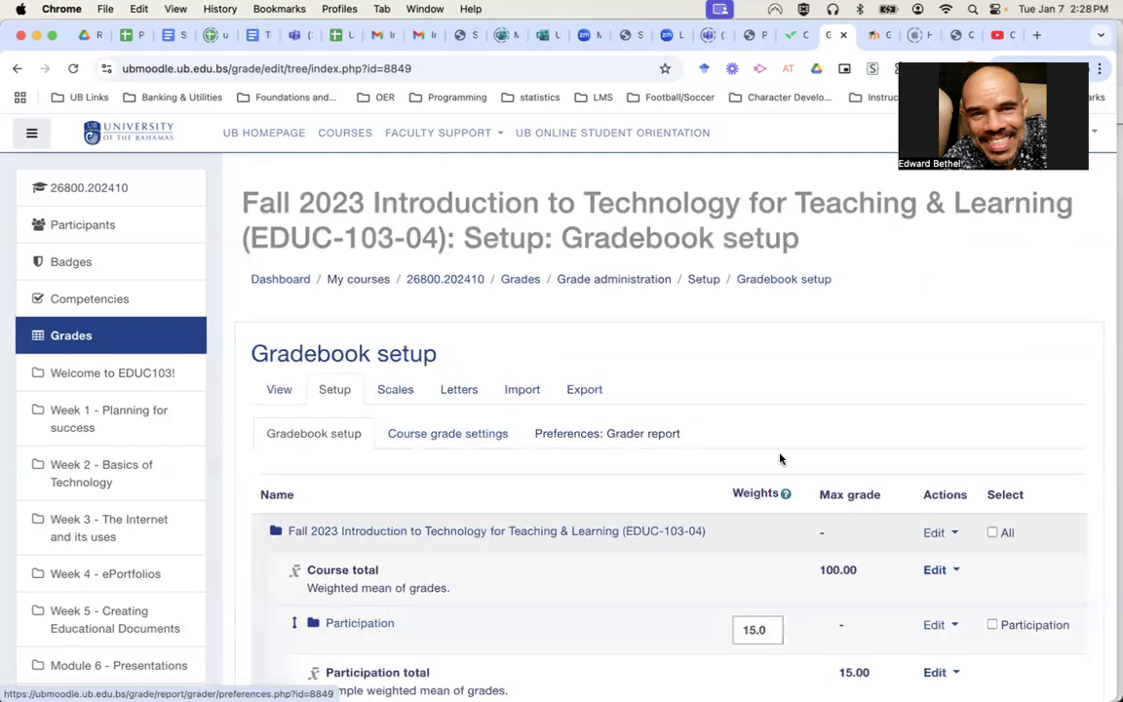
Scroll the setup to check Intro to Macro Quiz at 25.00 beside My trial quiz at 100.00.
scroll(688, 453, "down", 10)
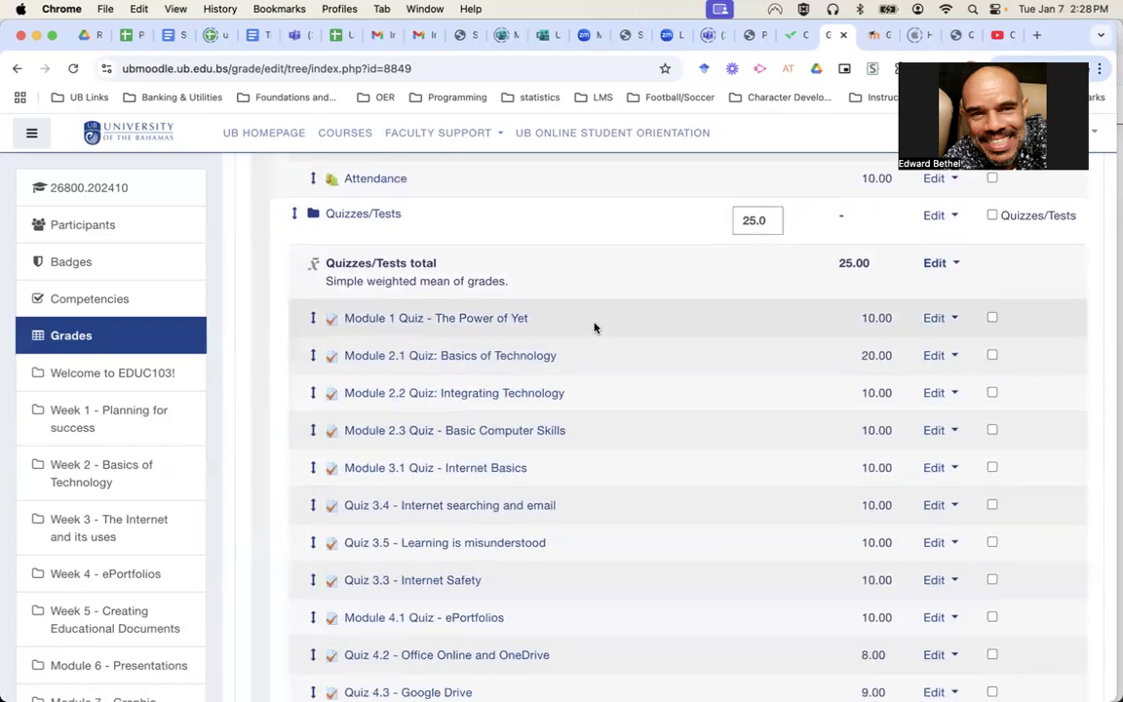
scroll(594, 327, "down", 10)
scroll(595, 328, "down", 1)
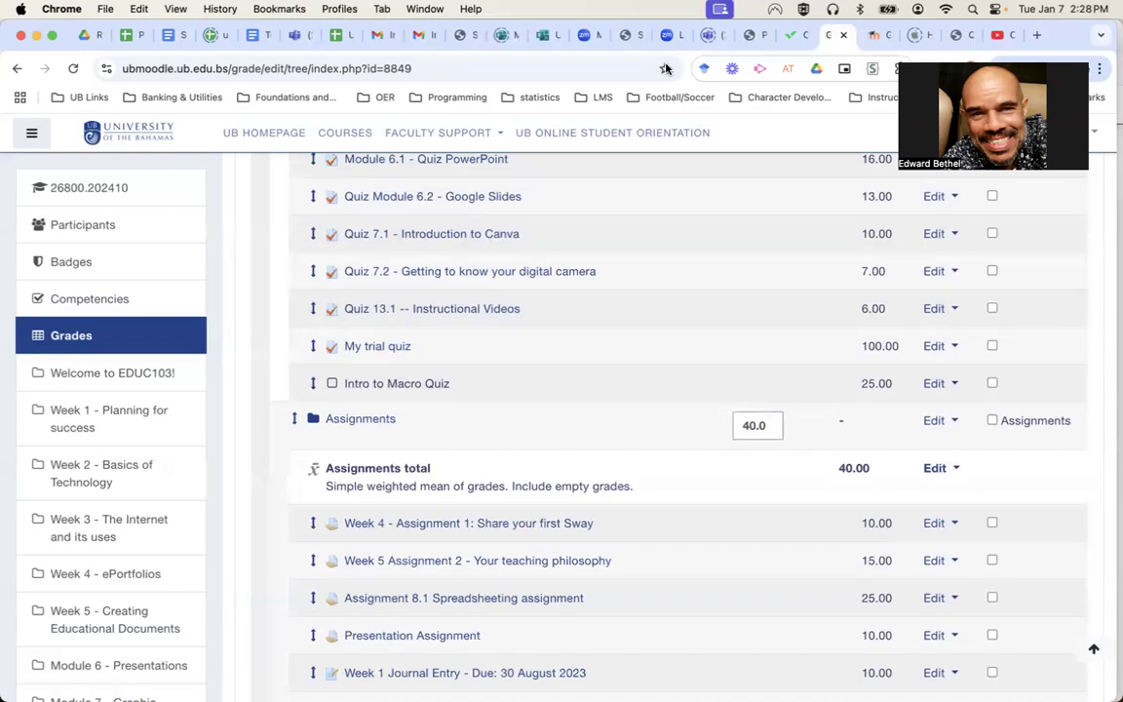
scroll(624, 281, "up", 5)
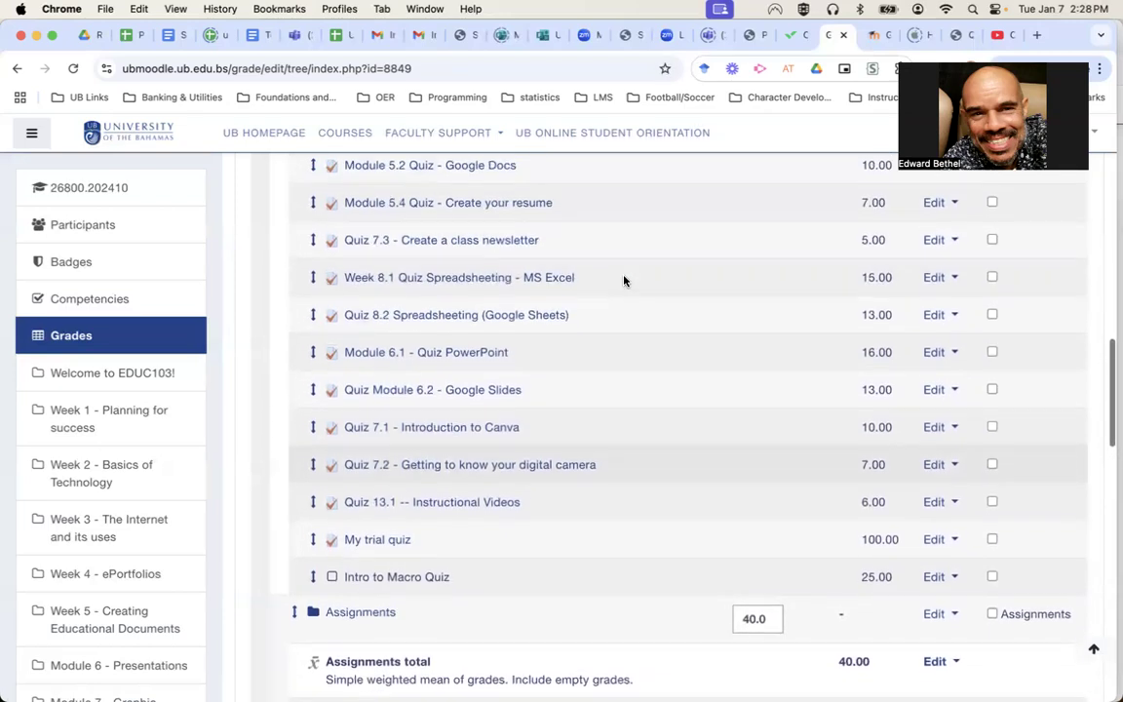
scroll(624, 281, "up", 4)
scroll(624, 281, "down", 5)
scroll(624, 280, "down", 1)
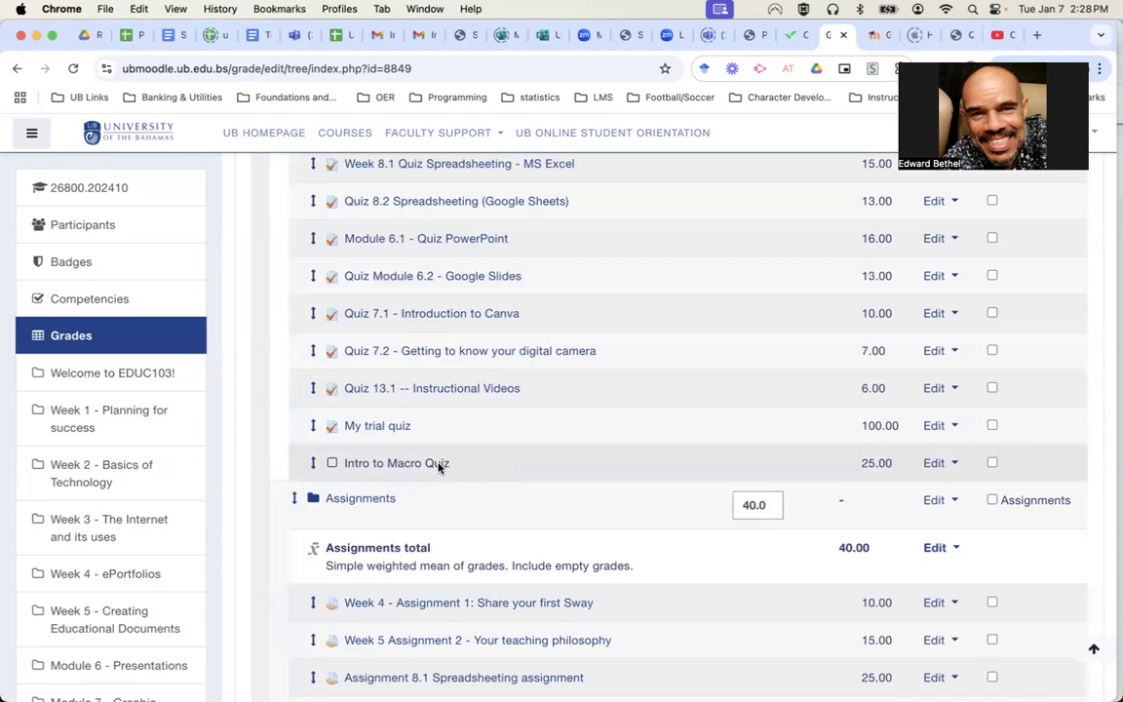
scroll(439, 468, "up", 20)
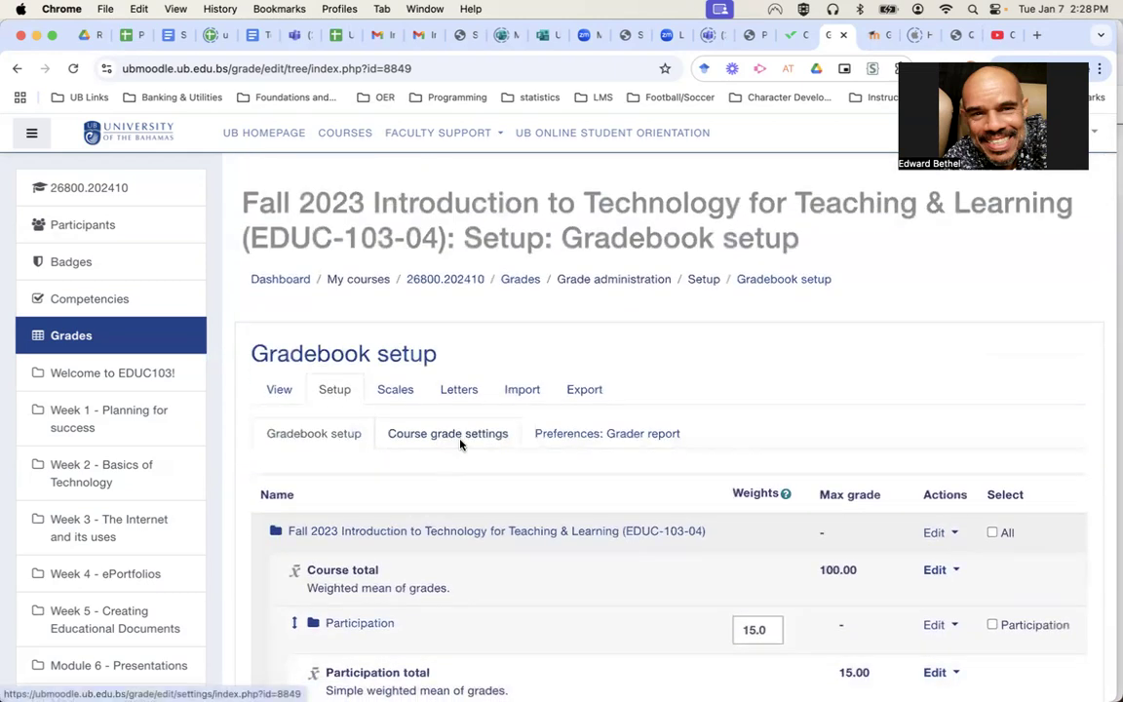
Bring up Single view grading for the Intro to Macro Quiz item, range 0.00–25.00.
left_click(277, 391)
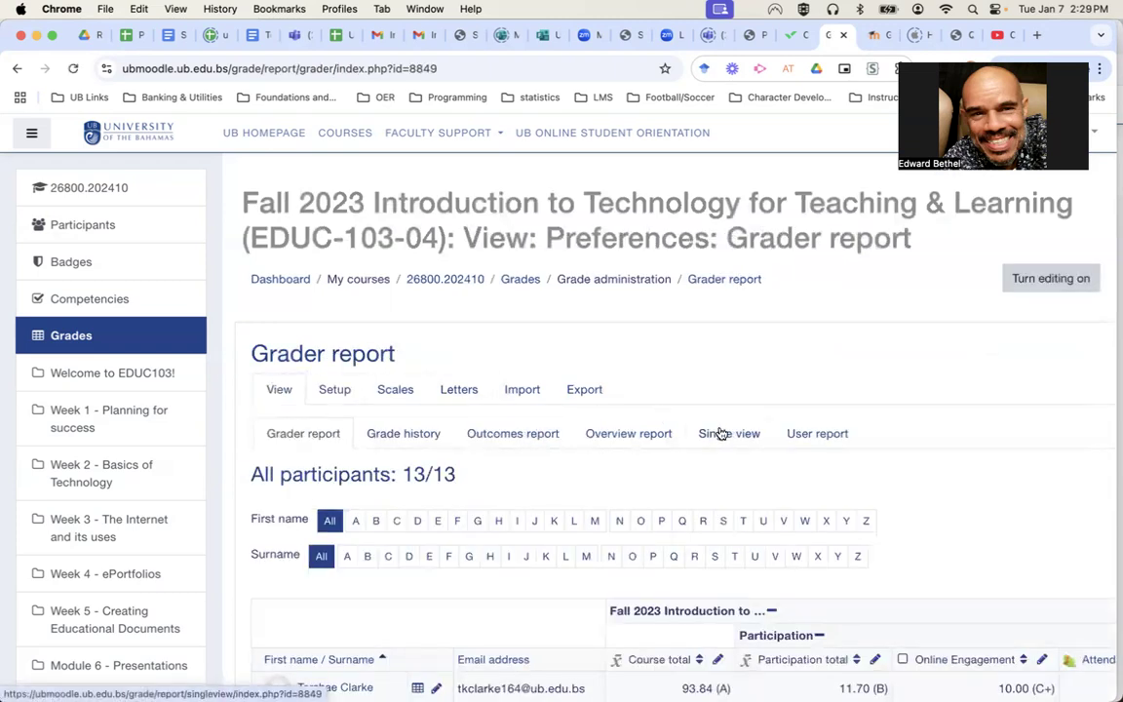
left_click(721, 435)
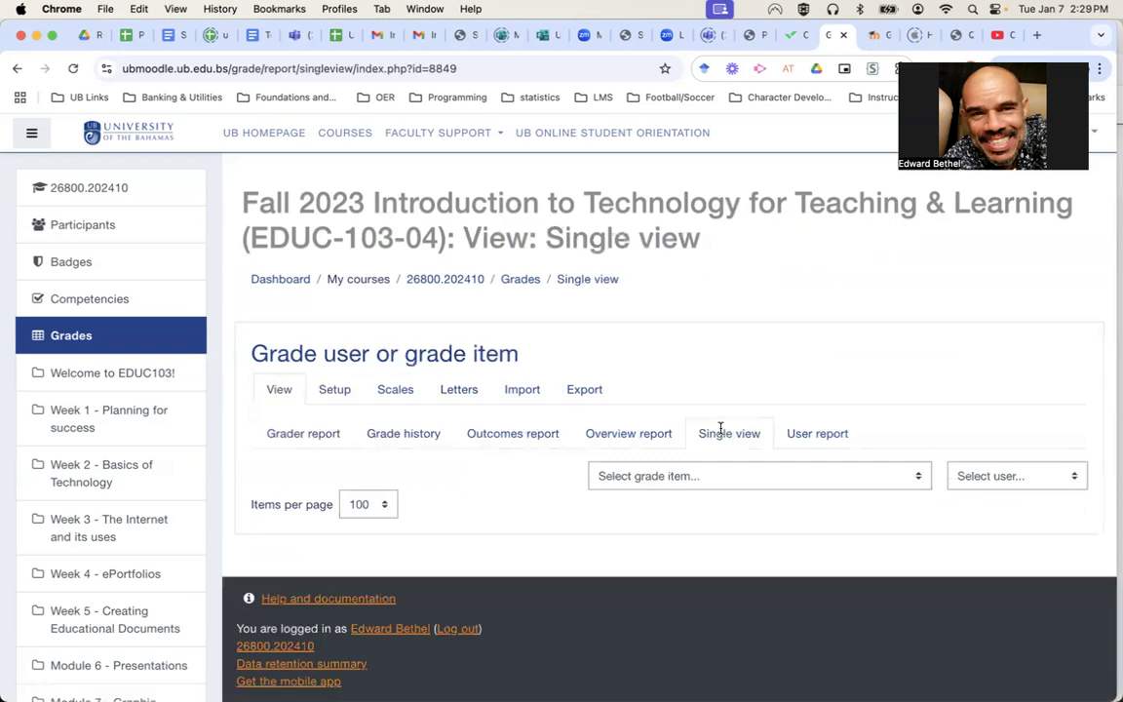
left_click(664, 478)
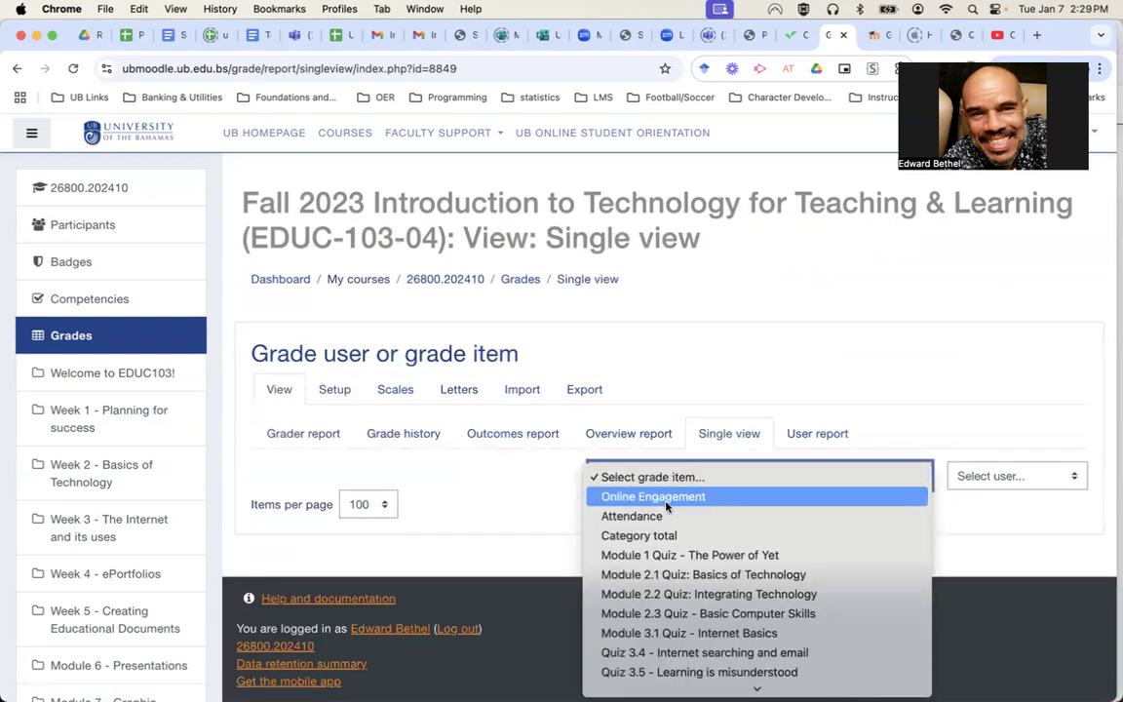
scroll(678, 659, "down", 10)
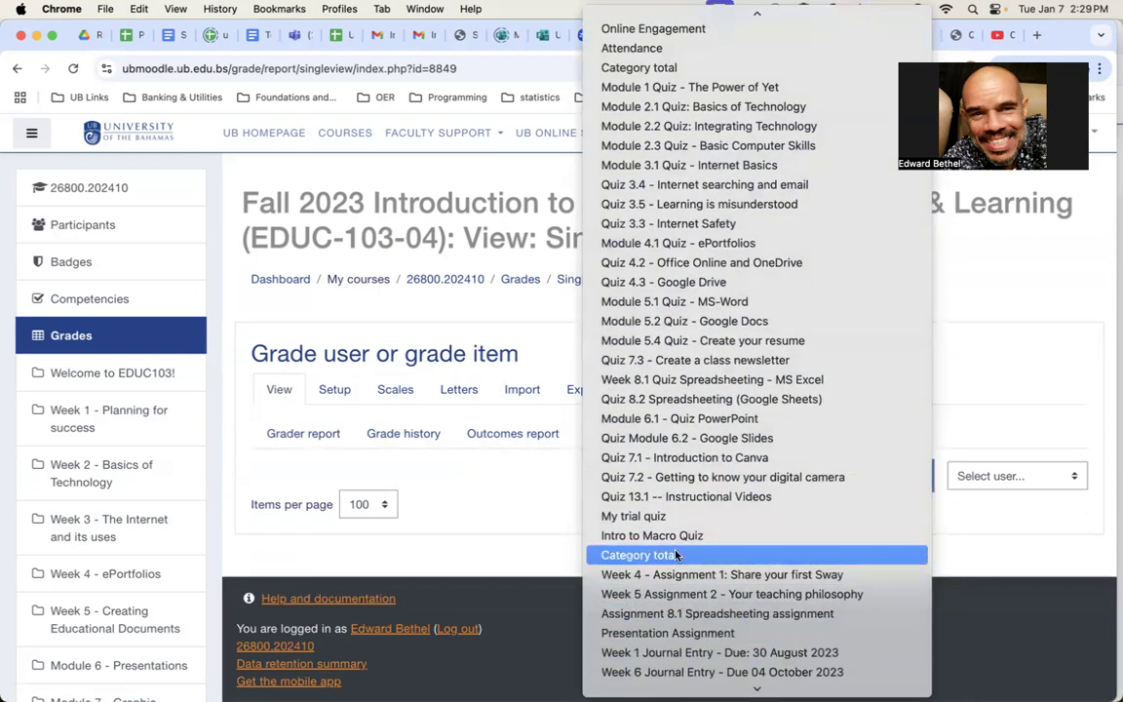
left_click(676, 536)
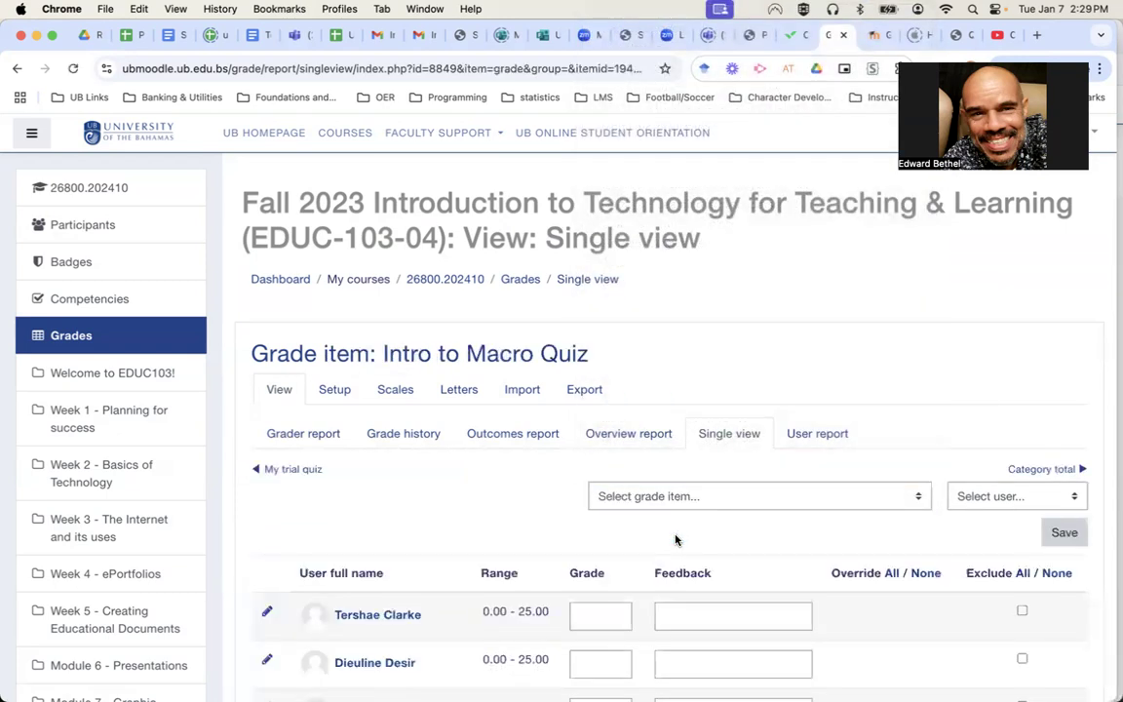
Enter grades 16, 22 and 18 for the first three students.
scroll(434, 520, "down", 4)
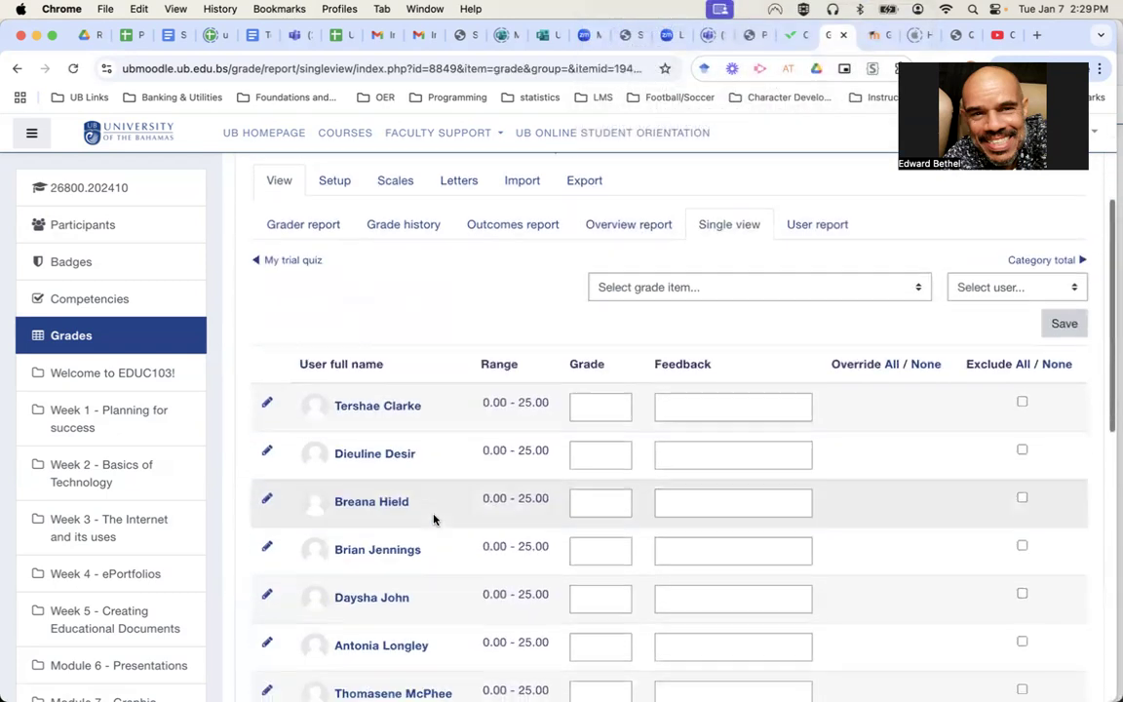
left_click(589, 401)
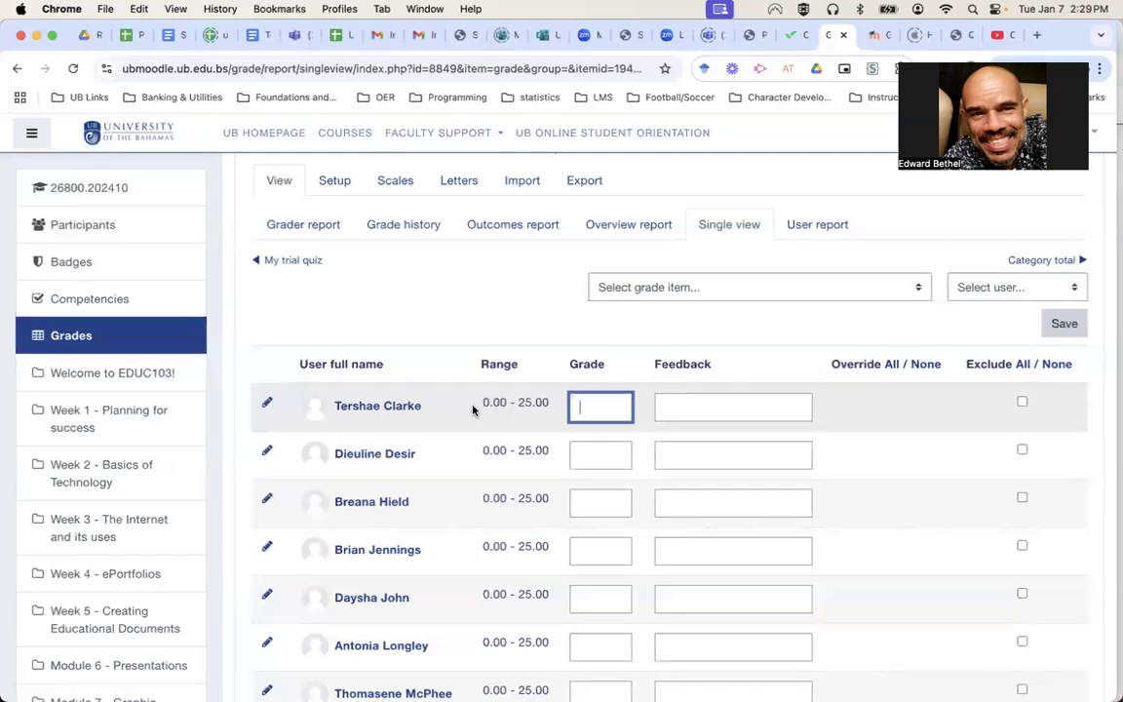
type("16")
left_click(589, 454)
type("22")
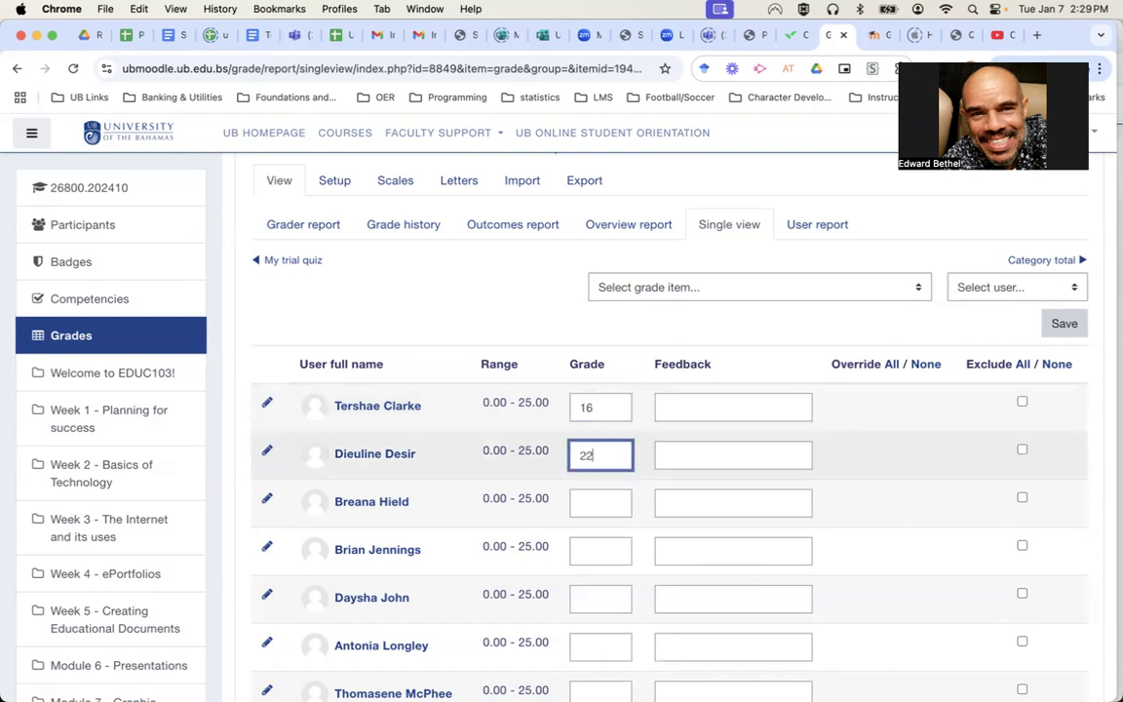
left_click(601, 504)
type("18")
left_click(604, 546)
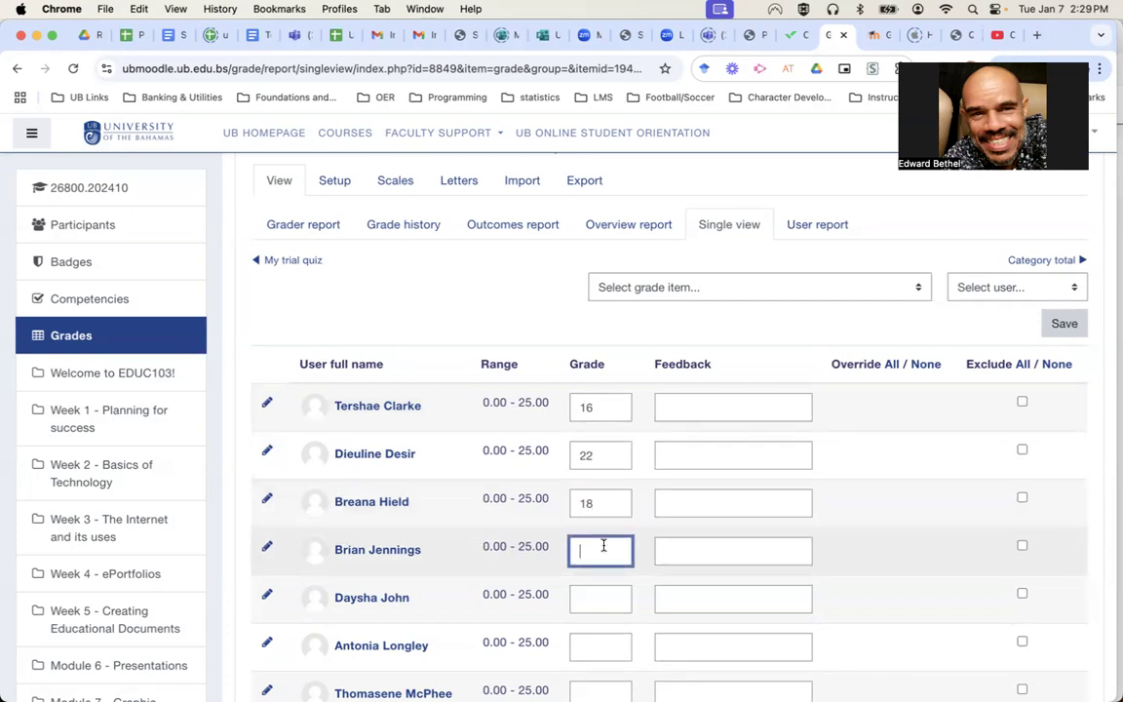
Return to the EDUC-103 Gradebook setup page.
scroll(603, 546, "down", 5)
scroll(603, 546, "down", 2)
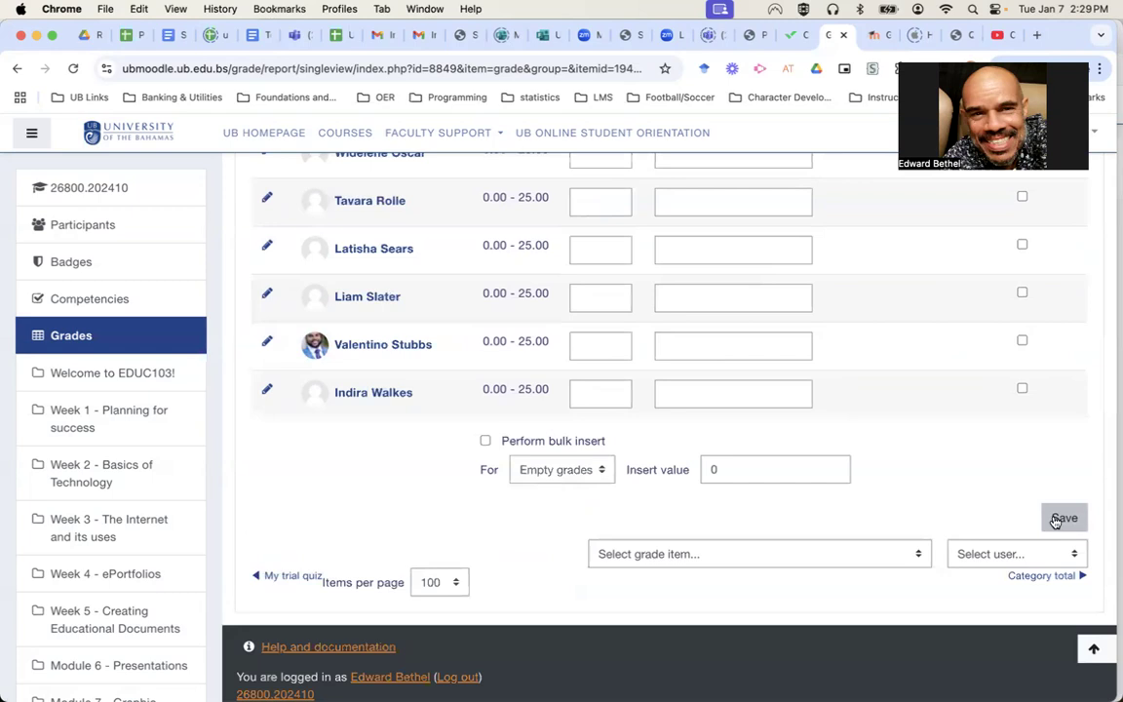
scroll(915, 473, "up", 1)
scroll(915, 473, "up", 10)
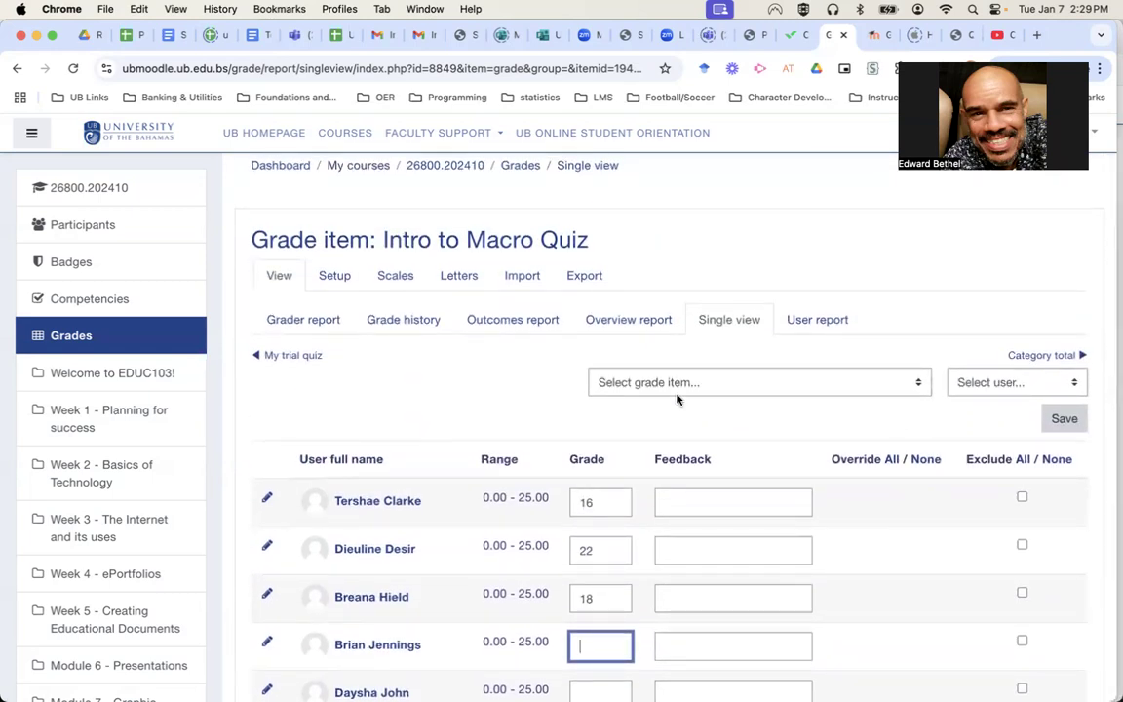
left_click(335, 282)
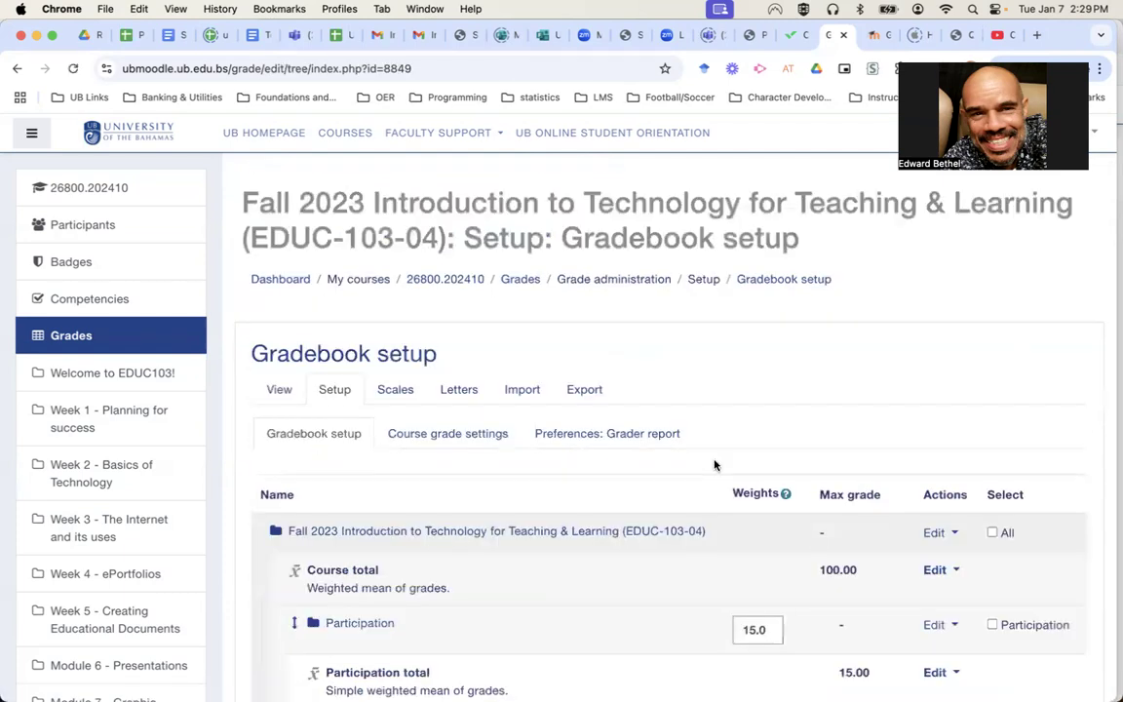
Scroll to the Quizzes/Tests category row and bring up its Edit actions menu.
scroll(905, 386, "down", 10)
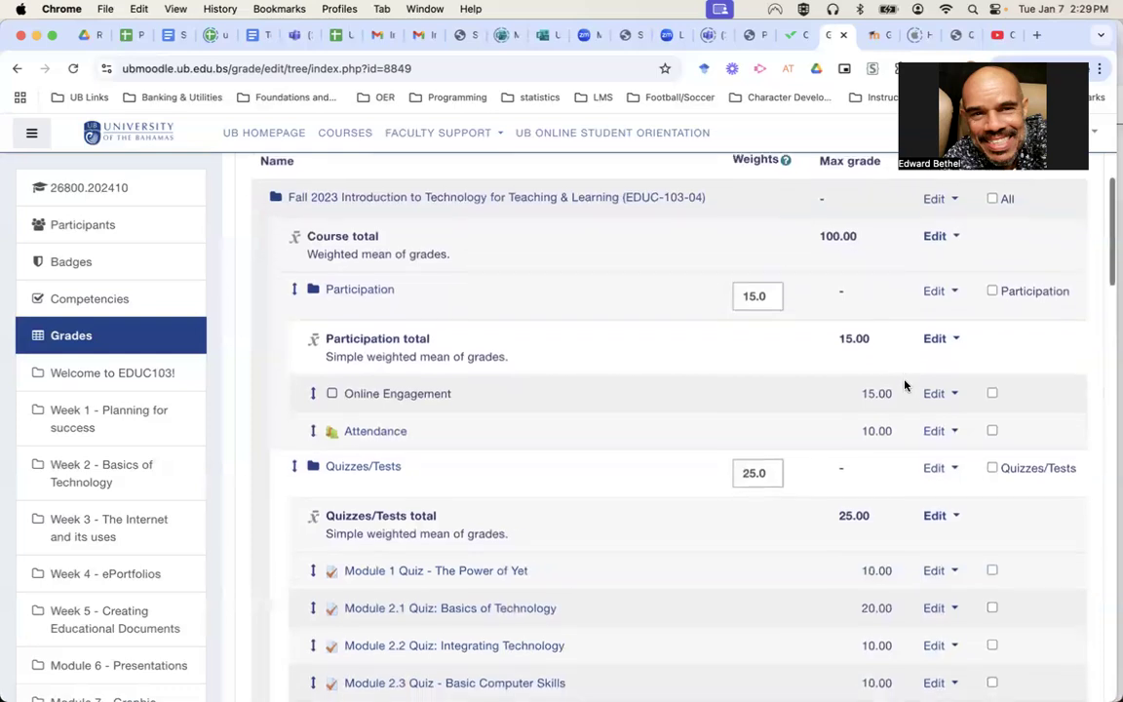
scroll(905, 386, "down", 5)
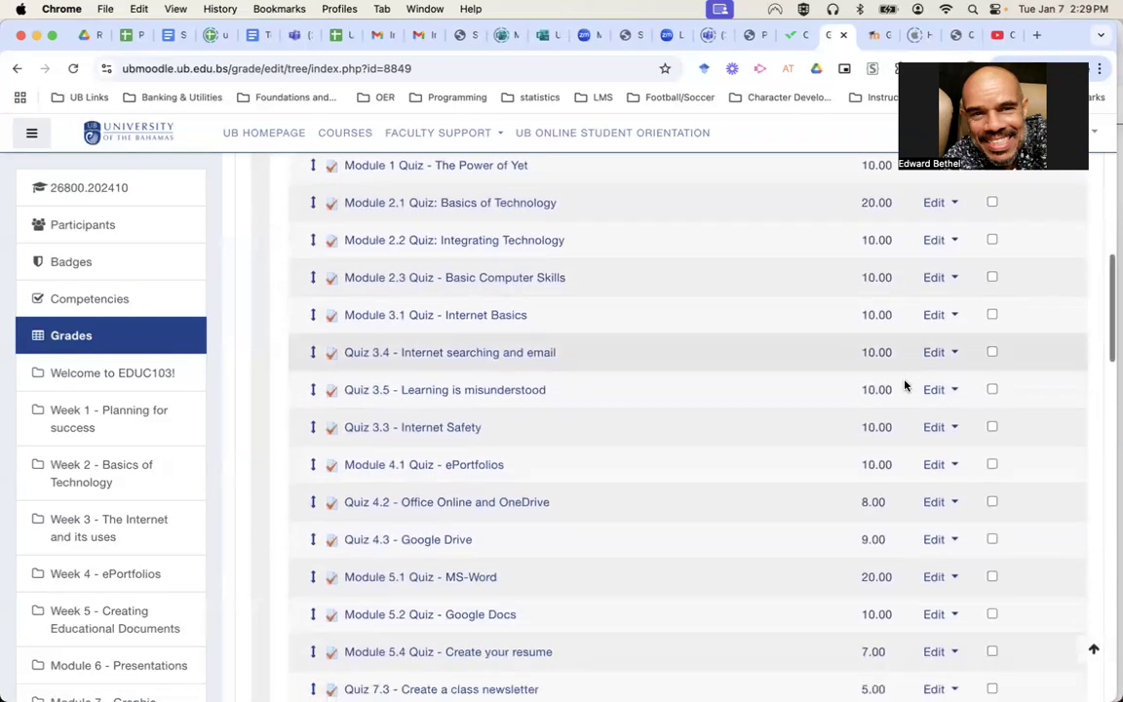
scroll(905, 386, "down", 3)
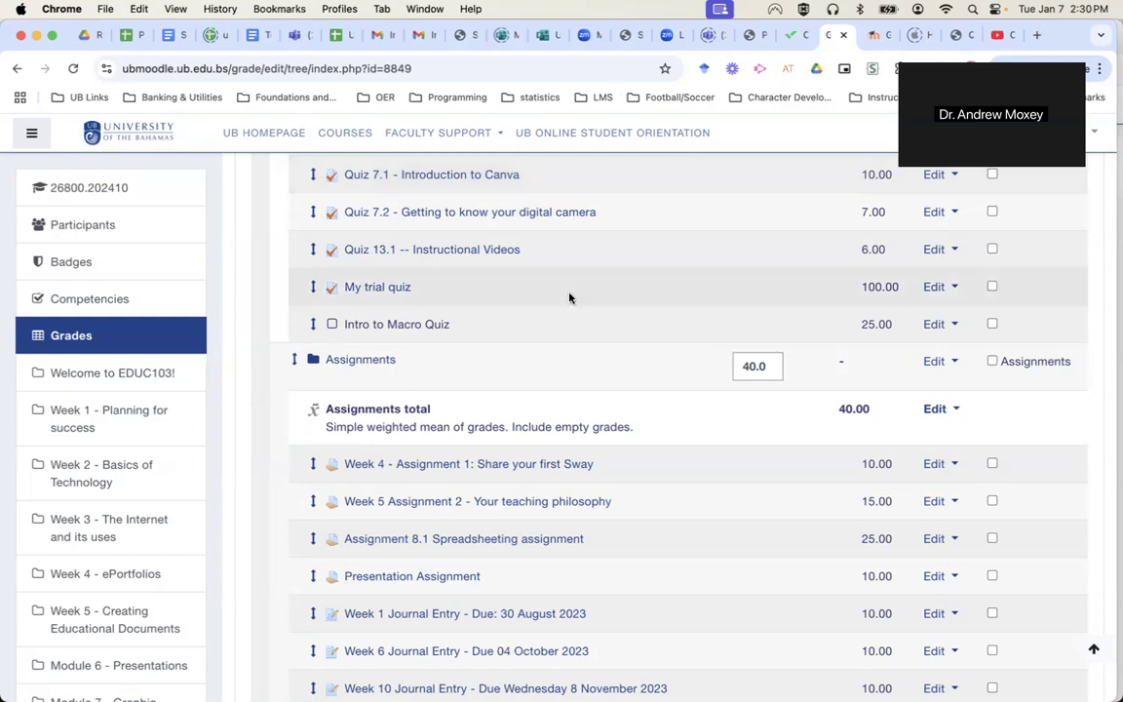
scroll(570, 297, "up", 10)
scroll(570, 298, "up", 10)
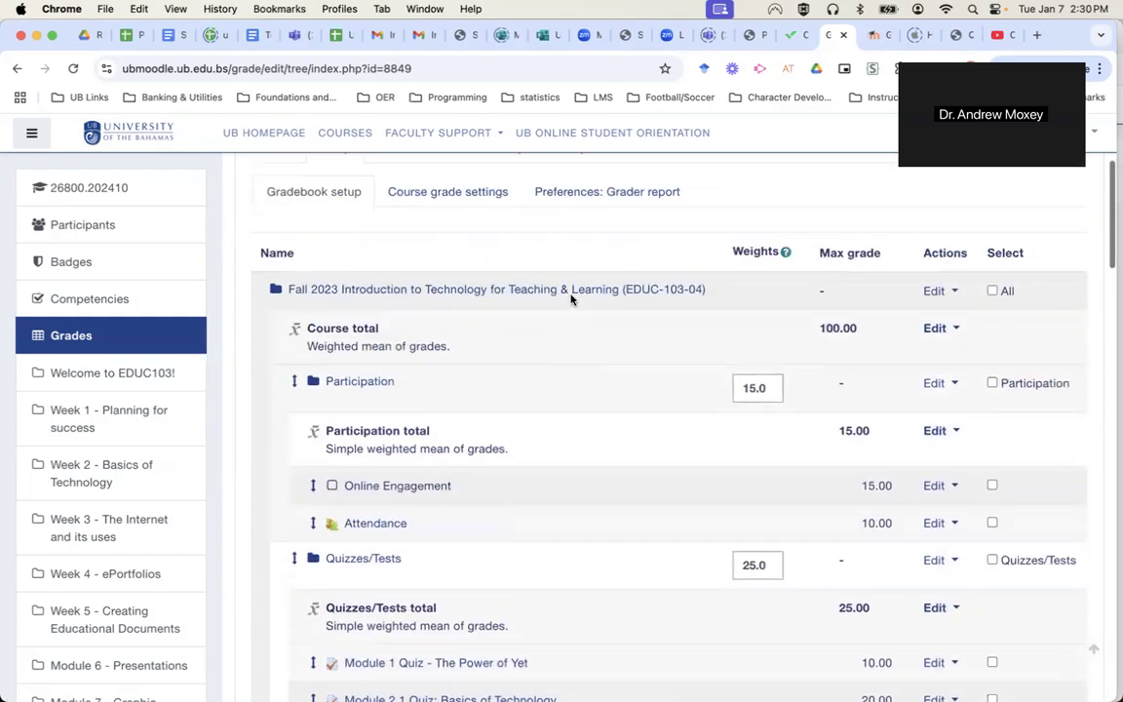
scroll(570, 298, "down", 2)
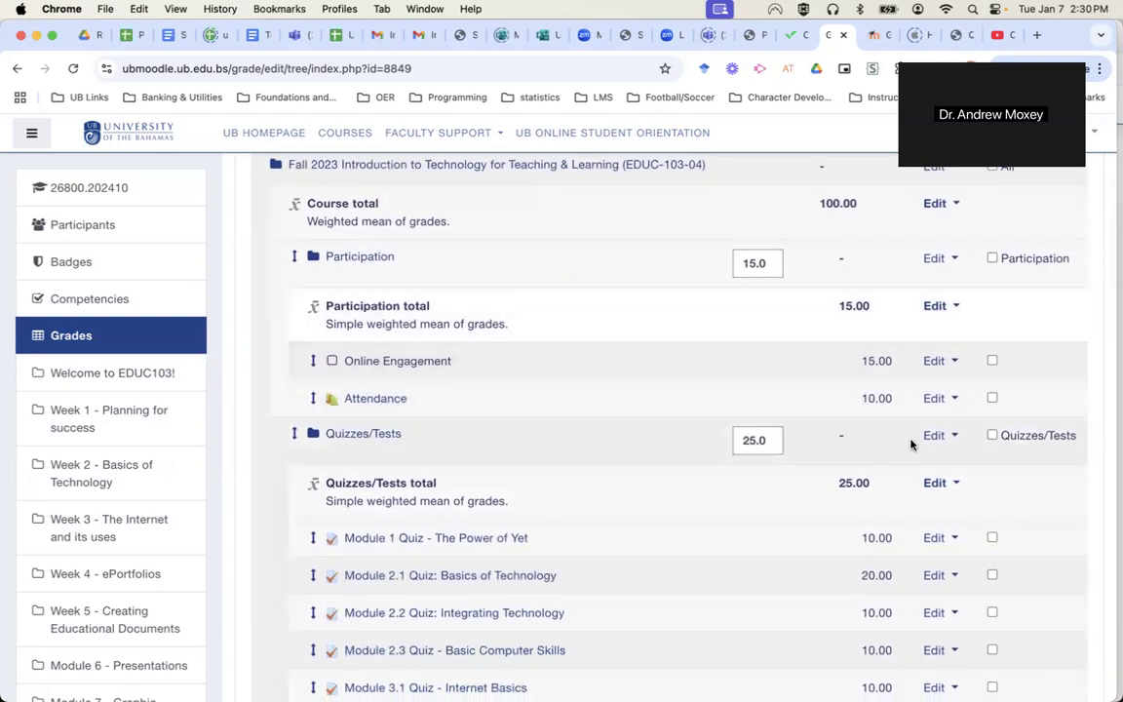
left_click(936, 435)
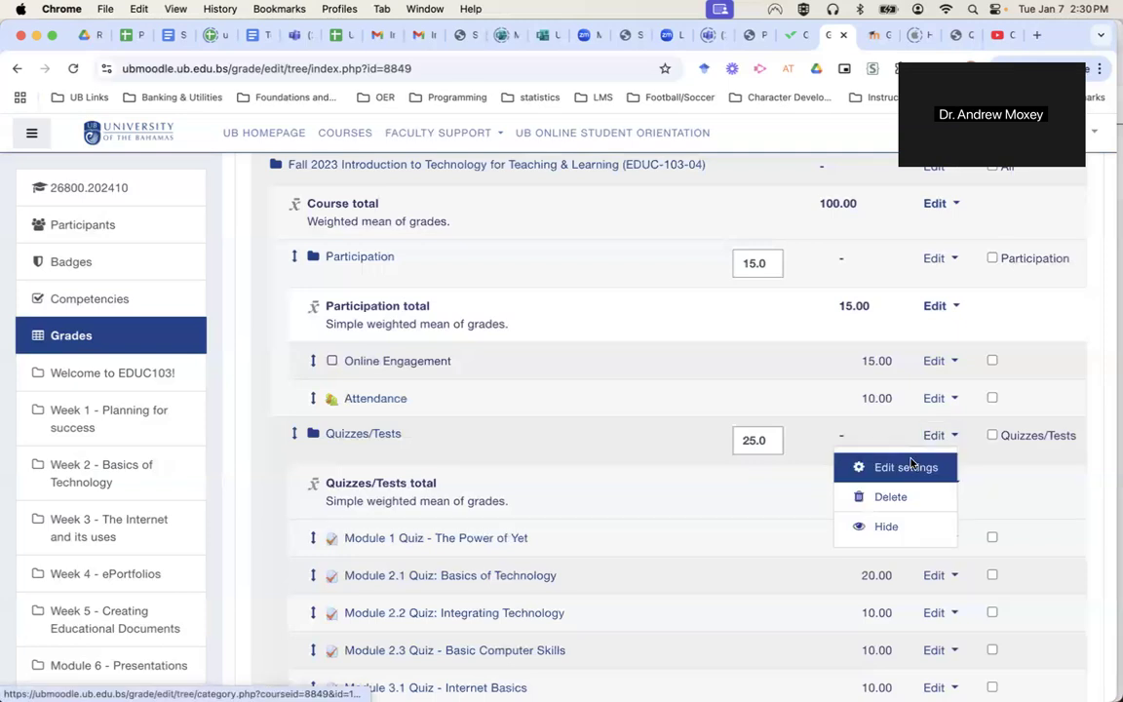
Keep the Quizzes/Tests aggregation as Simple weighted mean of grades and save the category.
left_click(912, 467)
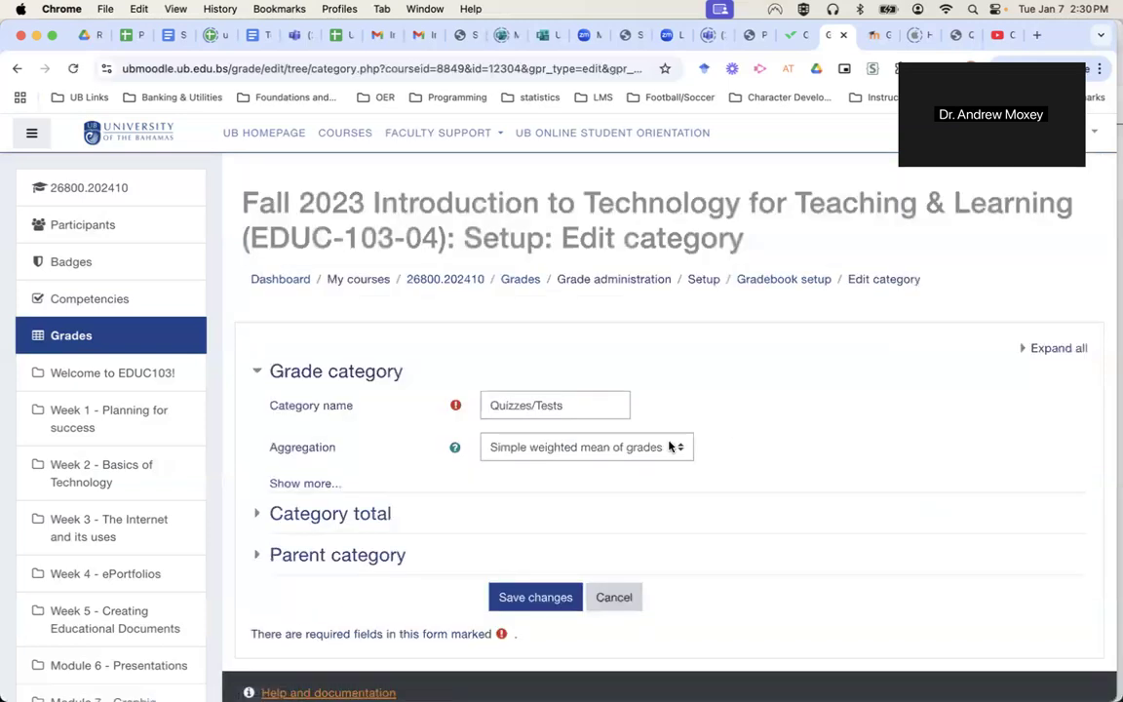
left_click(665, 447)
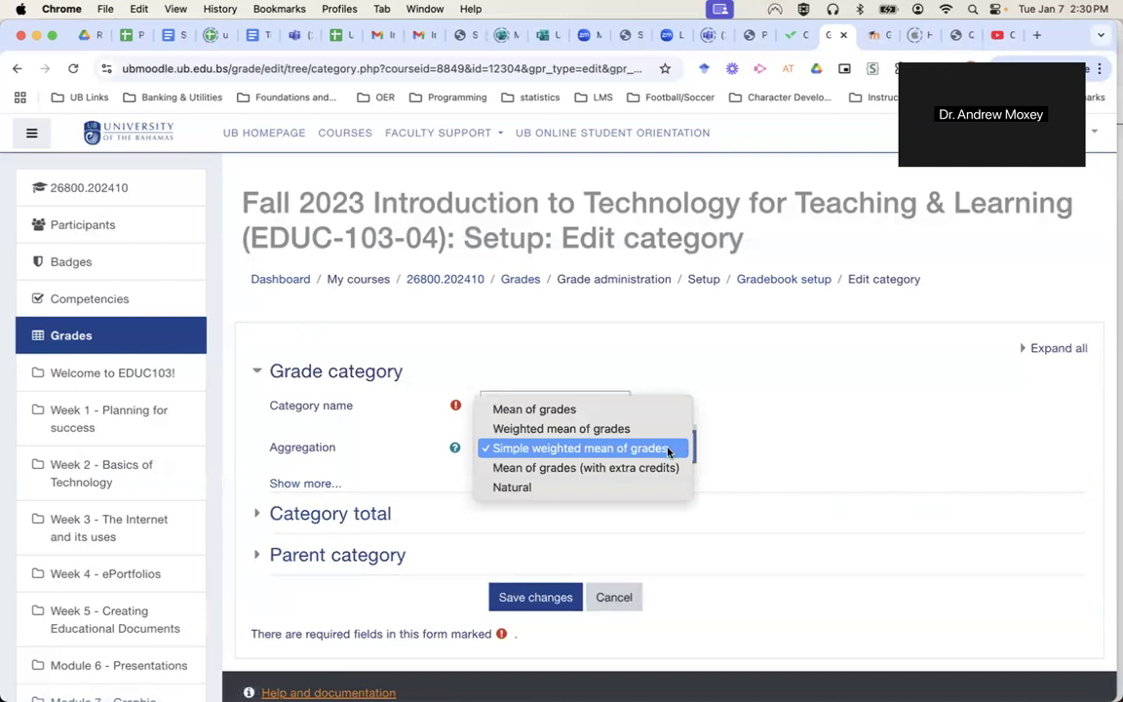
left_click(667, 450)
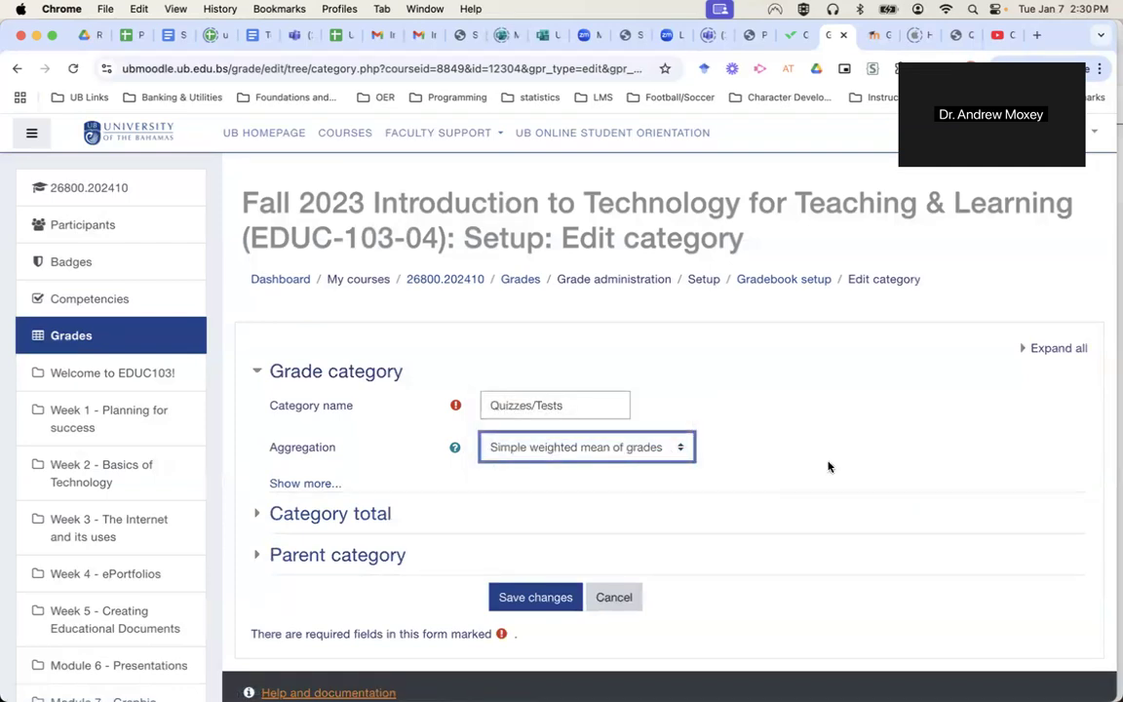
left_click(322, 482)
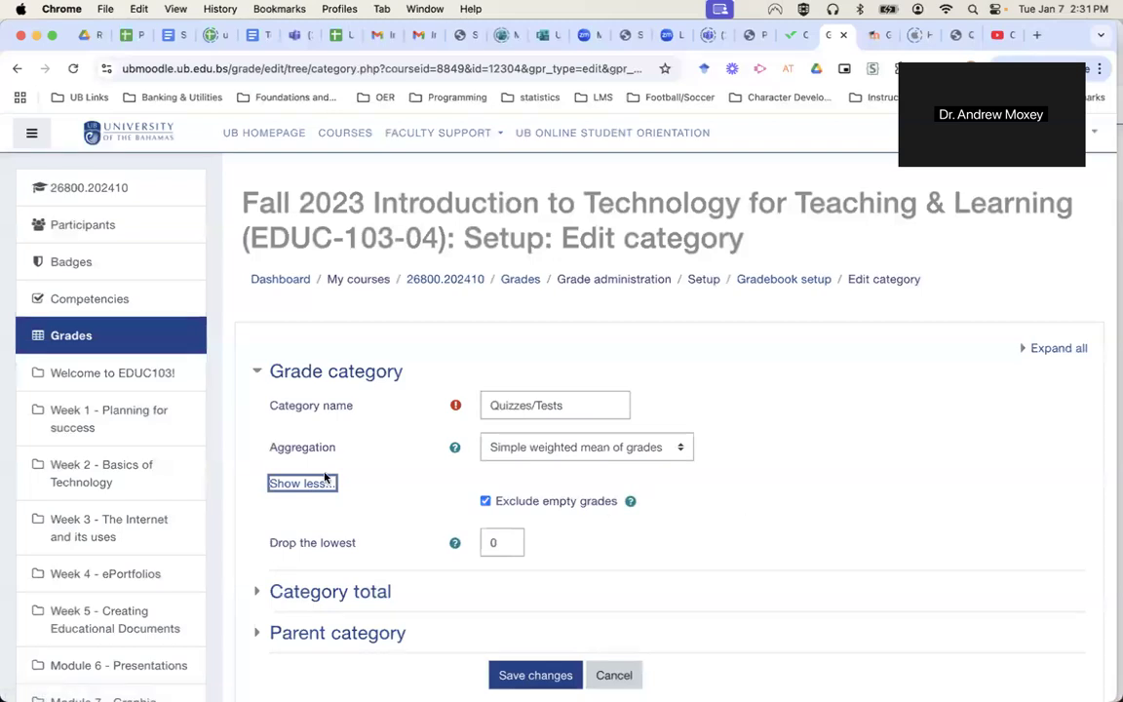
left_click(310, 482)
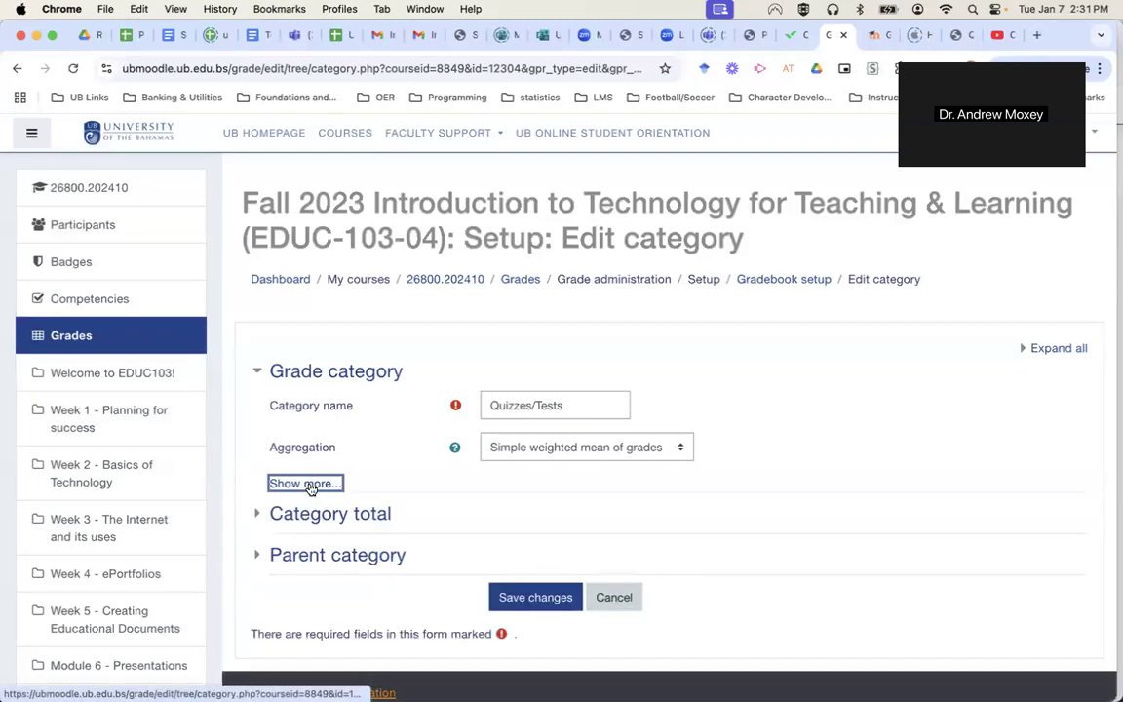
left_click(371, 518)
scroll(845, 581, "down", 3)
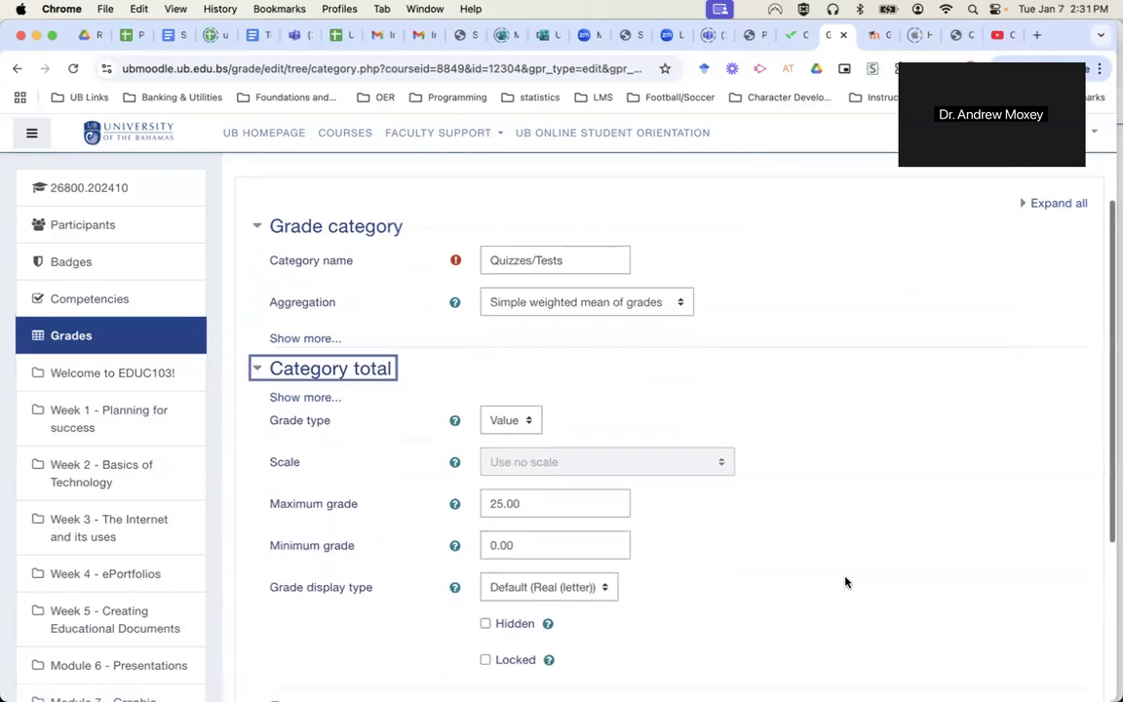
scroll(844, 581, "up", 1)
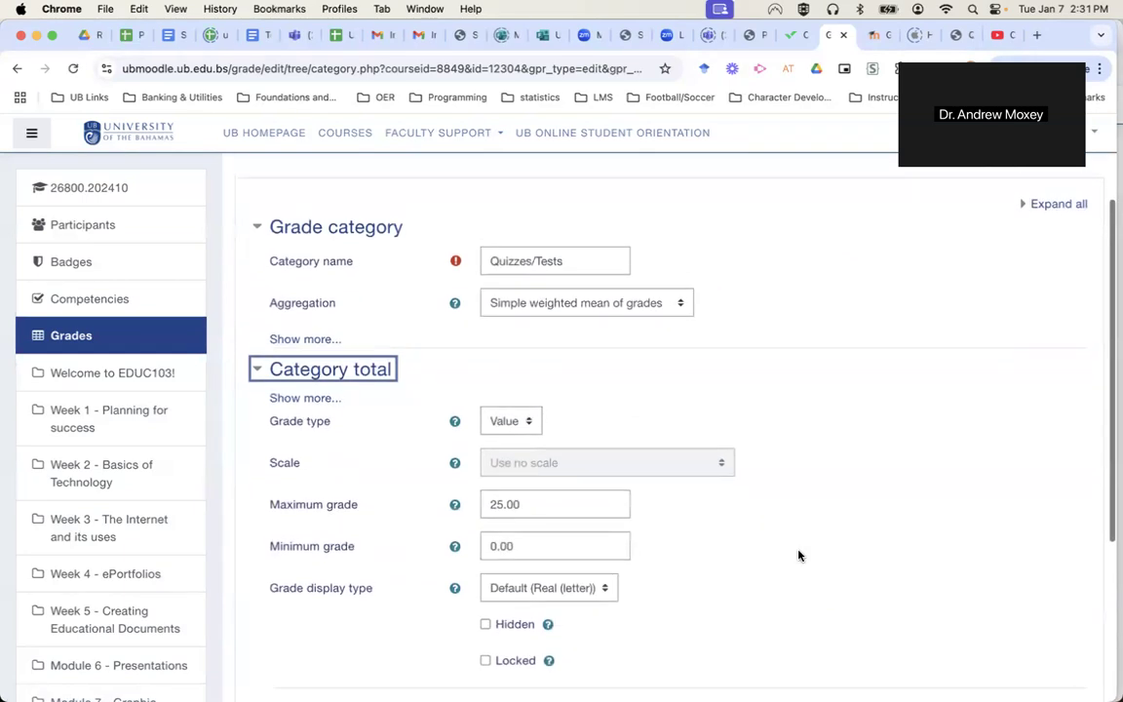
left_click(342, 367)
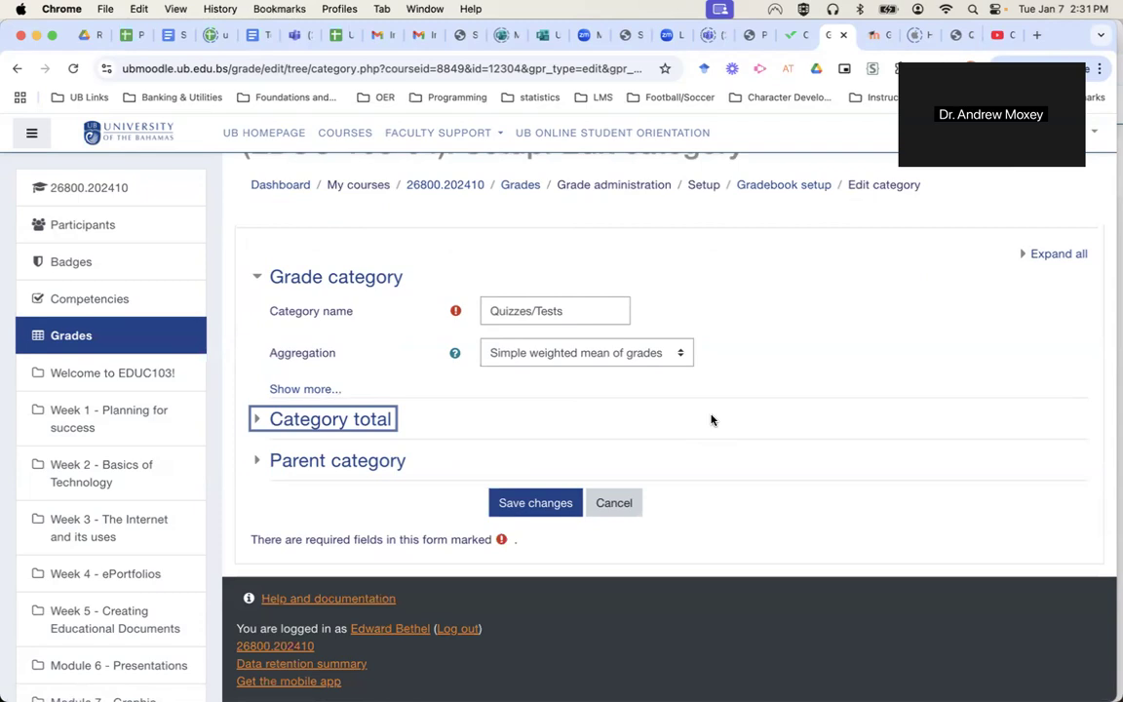
left_click(565, 505)
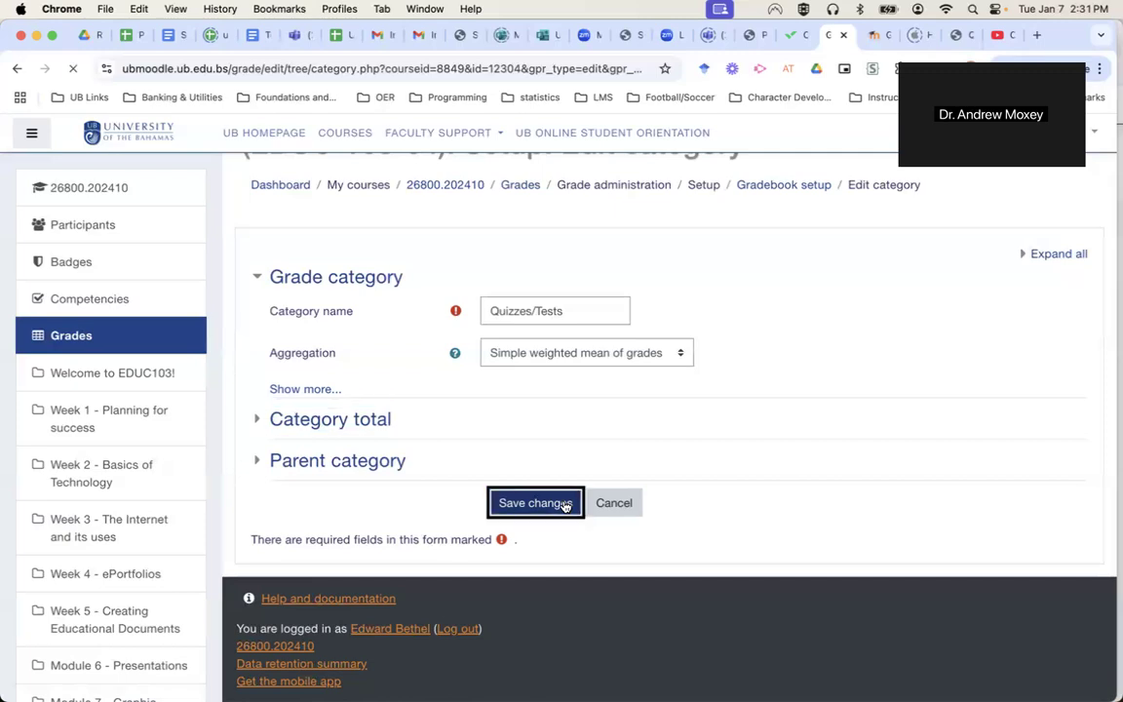
Scroll through the gradebook setup to review the quiz items under Quizzes/Tests.
scroll(775, 612, "down", 10)
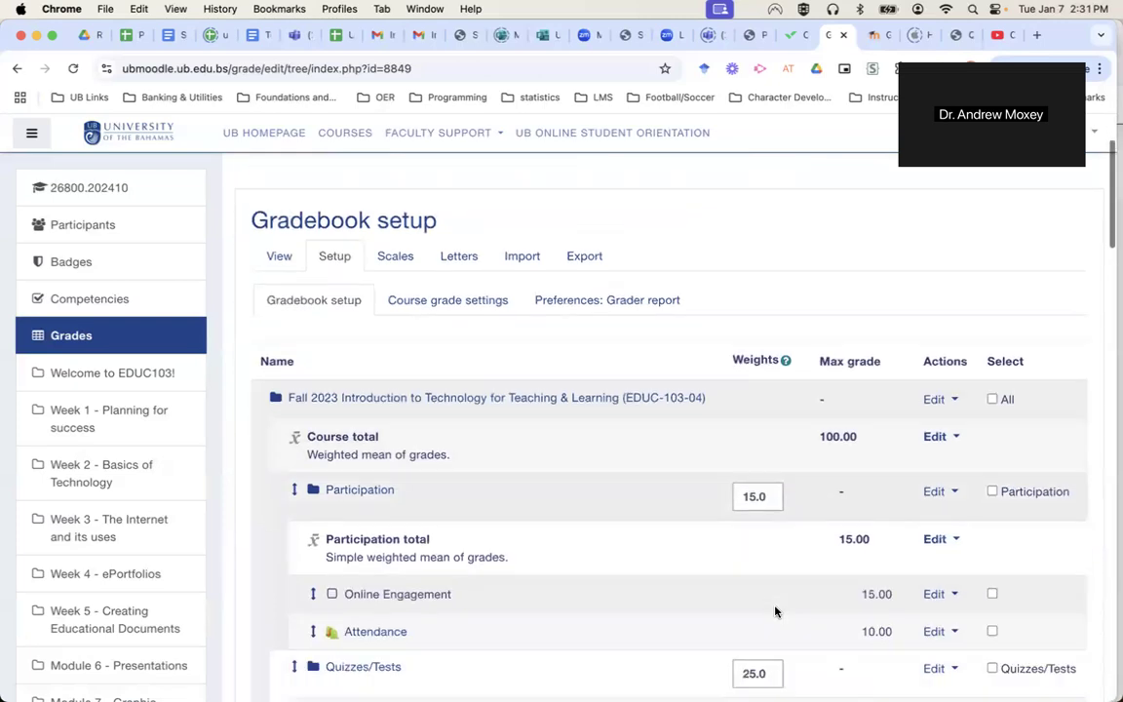
scroll(776, 611, "down", 2)
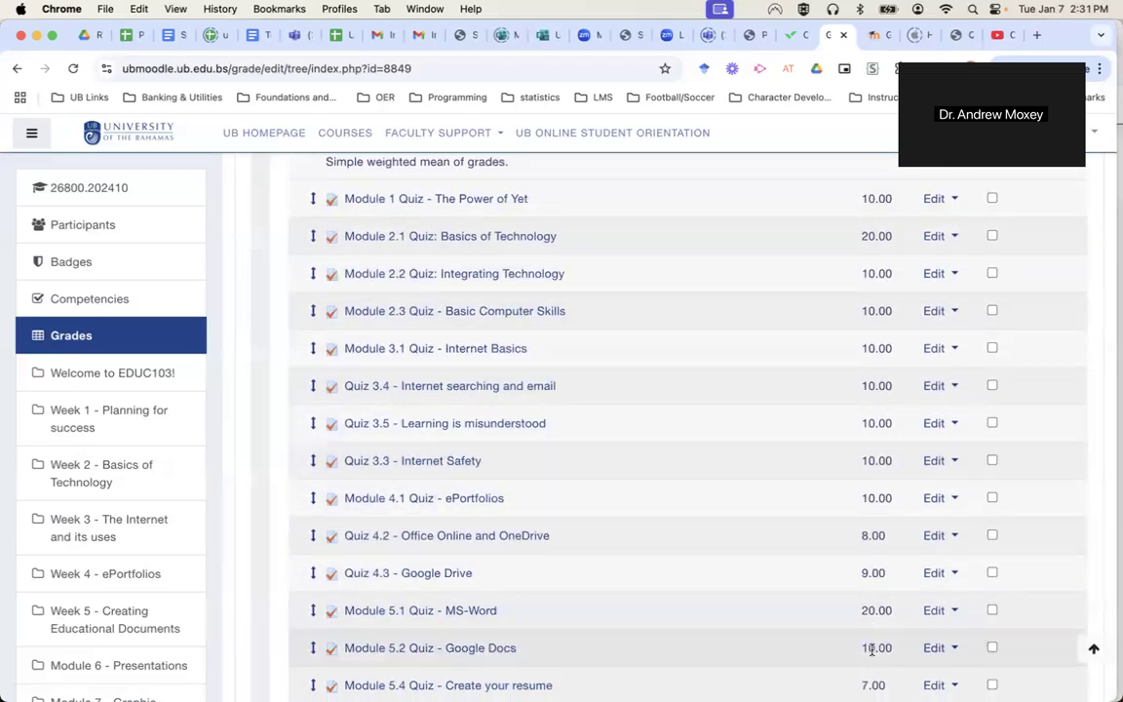
scroll(871, 651, "down", 3)
scroll(871, 650, "down", 3)
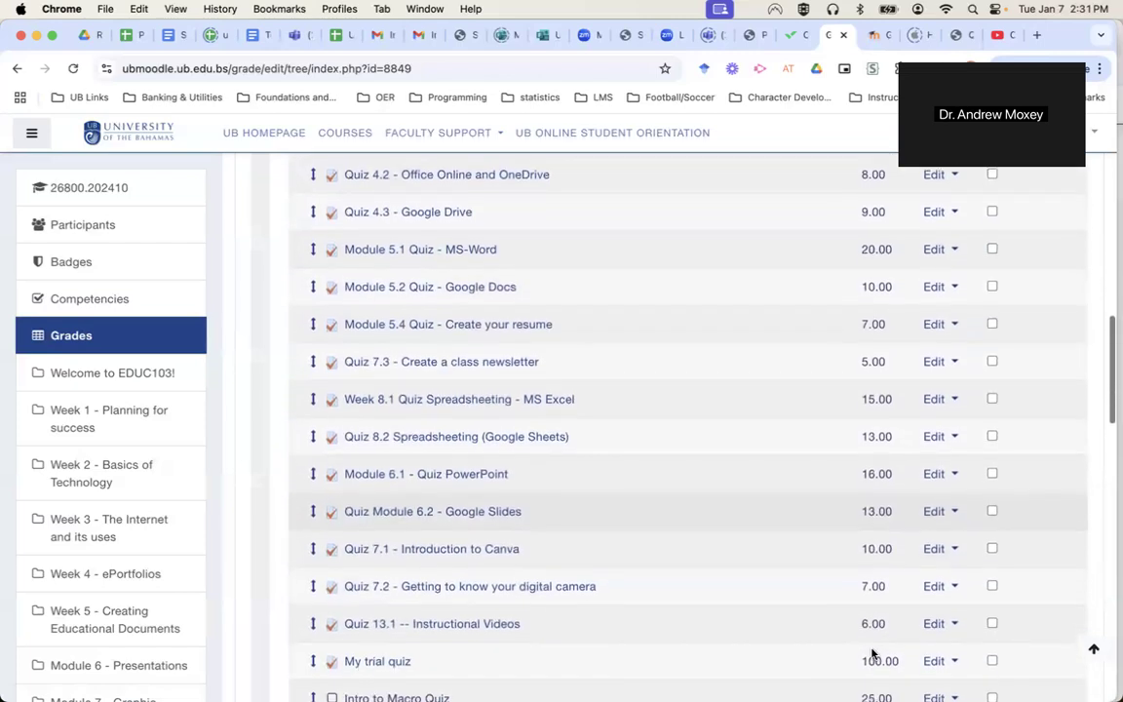
scroll(873, 653, "down", 3)
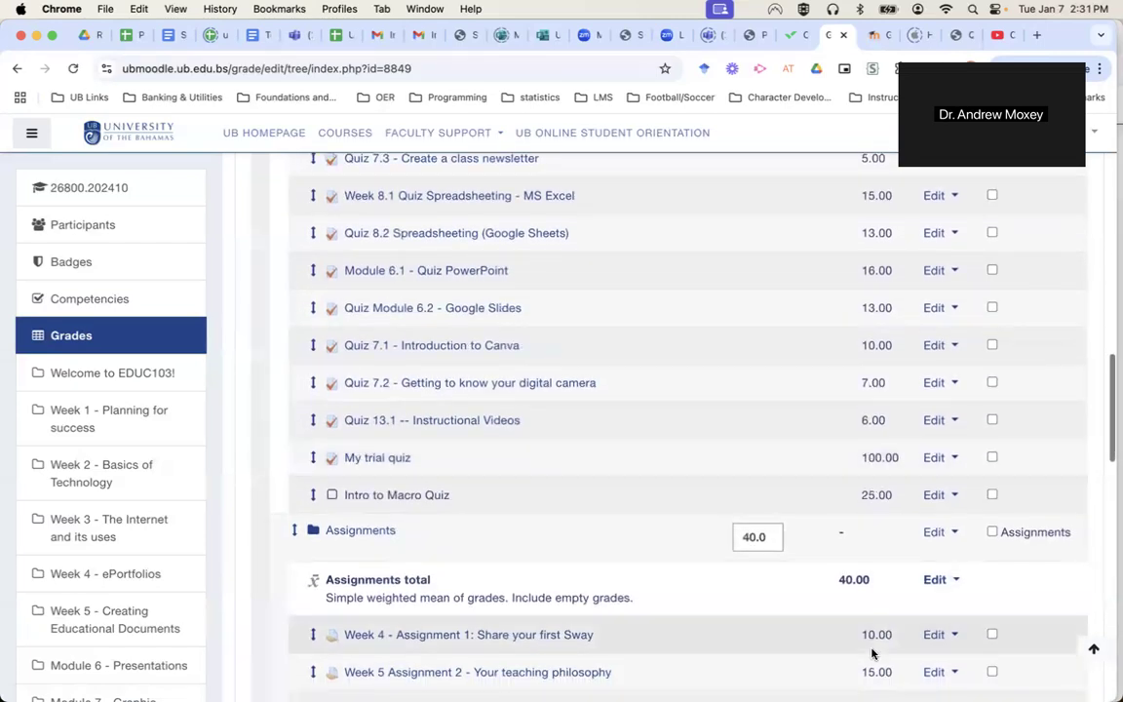
scroll(861, 415, "up", 10)
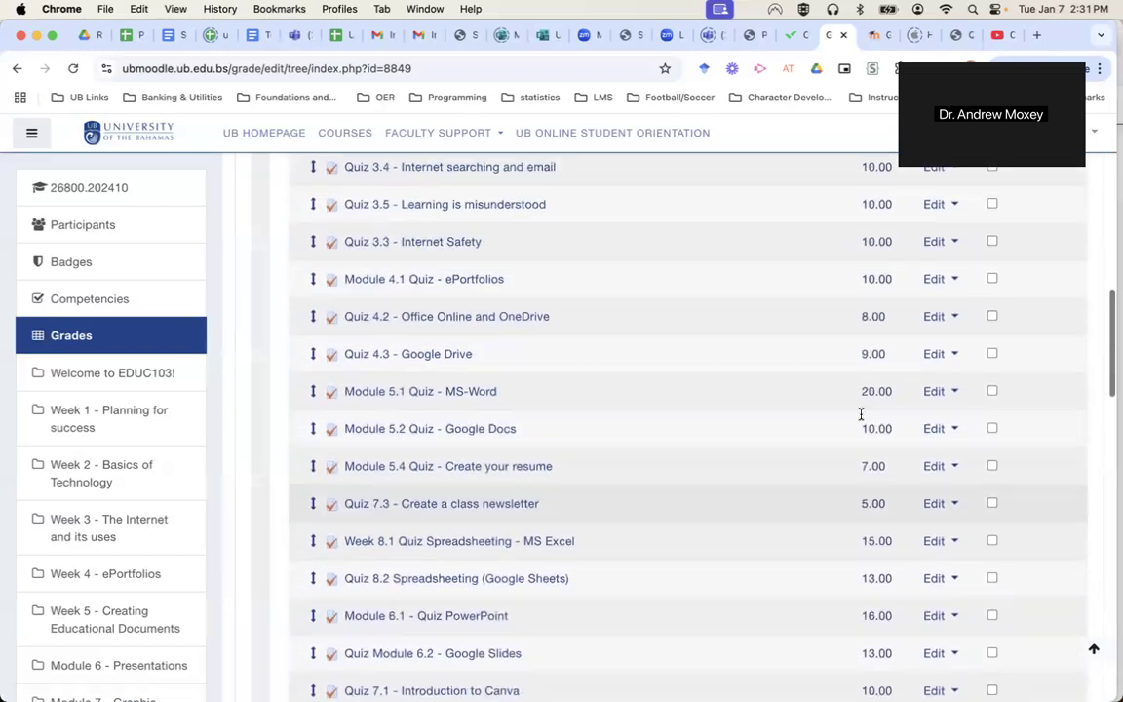
scroll(861, 415, "up", 1)
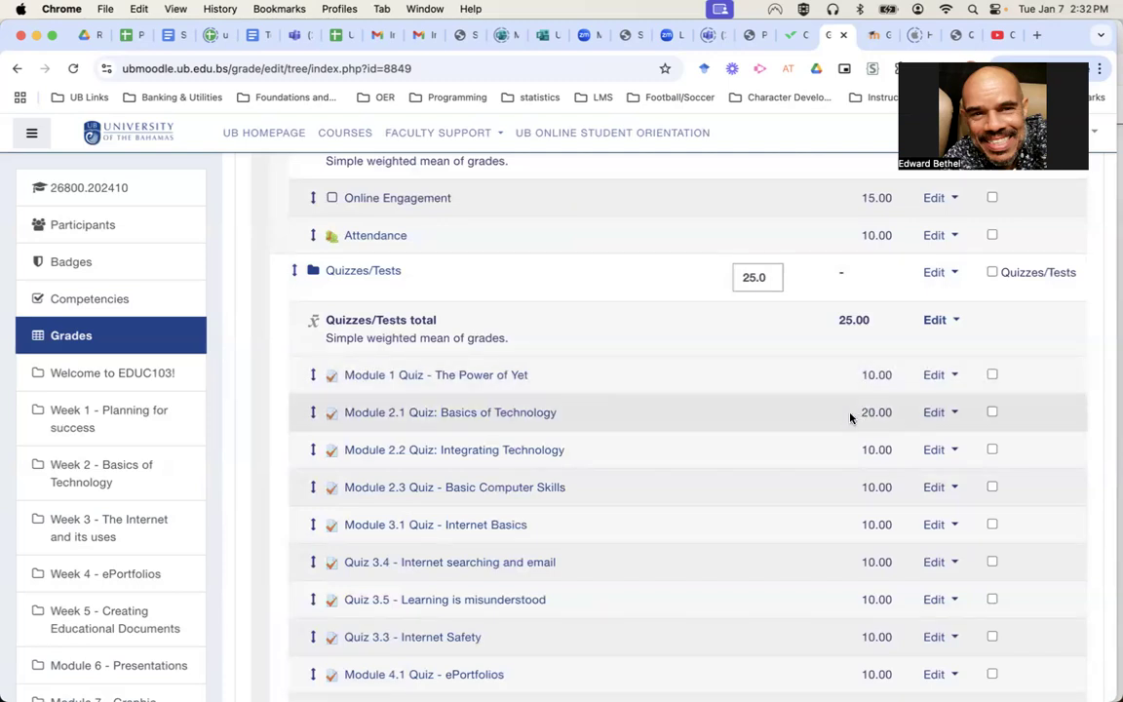
Open and then dismiss the actions menu for the Quizzes/Tests total.
left_click(942, 321)
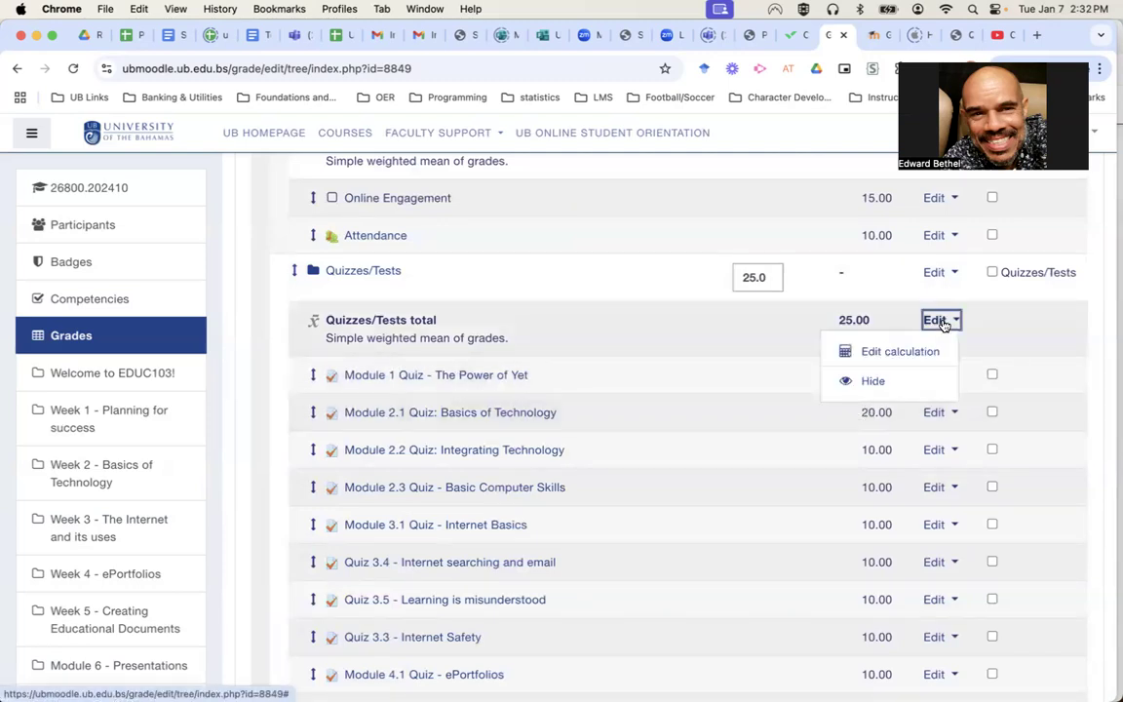
left_click(1024, 338)
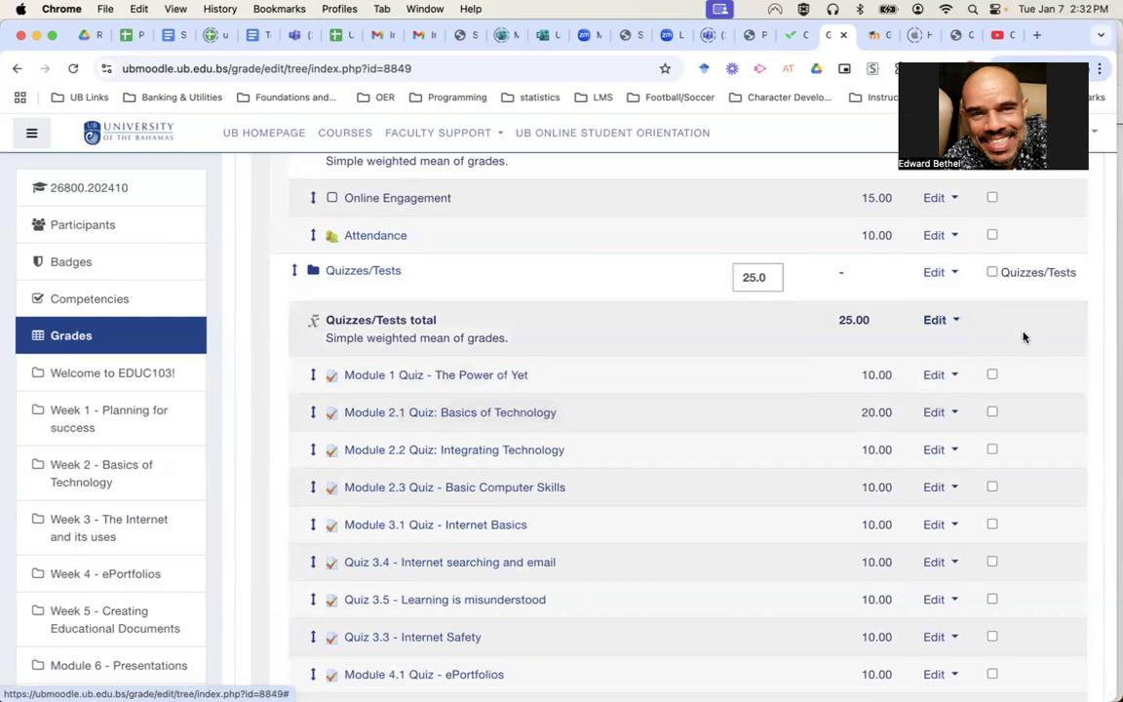
scroll(658, 361, "up", 1)
scroll(658, 361, "up", 5)
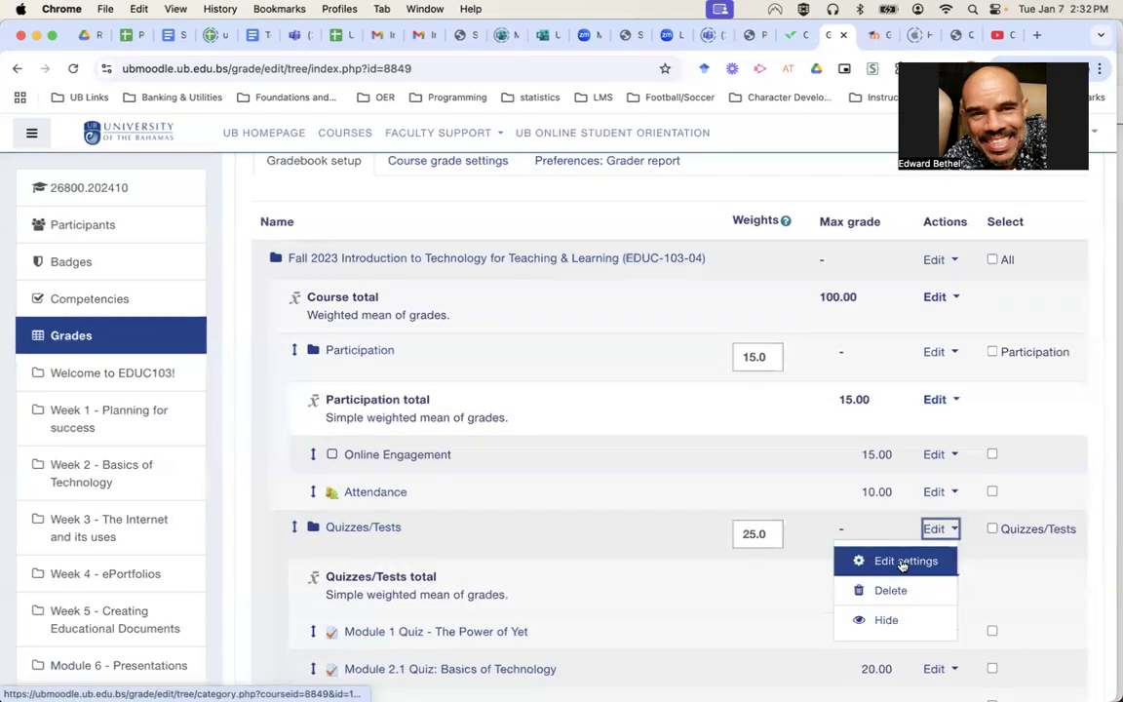
Change the Quizzes/Tests category aggregation to Mean of grades, save, and continue after recalculation.
left_click(907, 561)
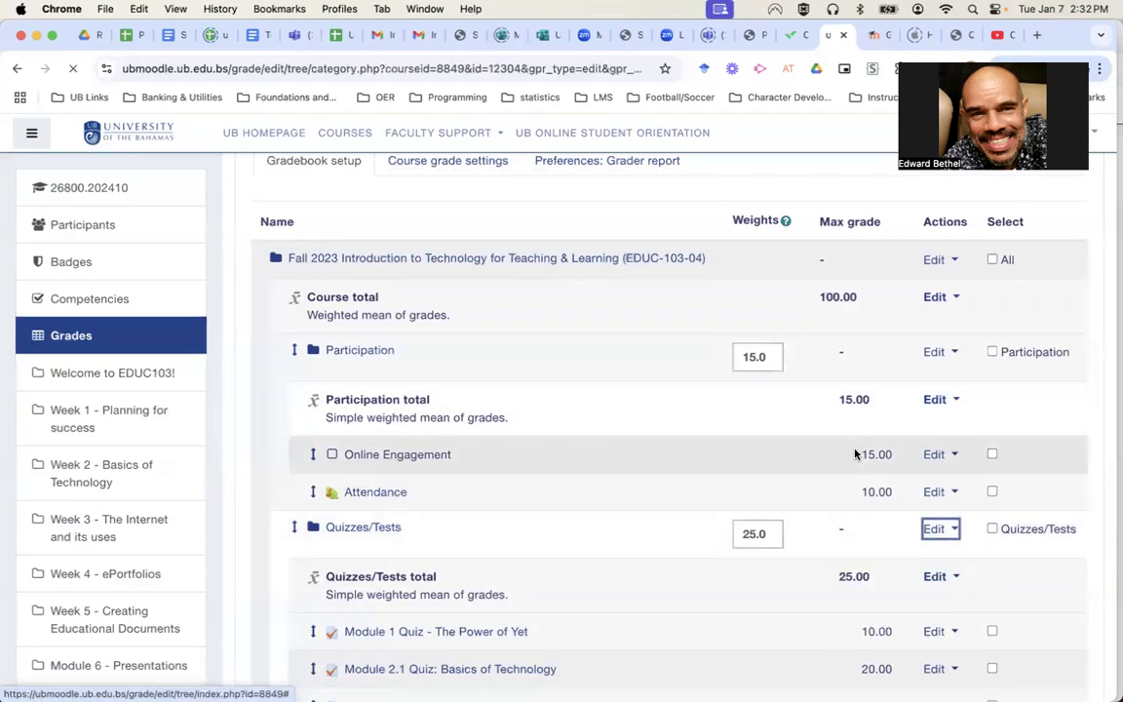
scroll(597, 509, "down", 2)
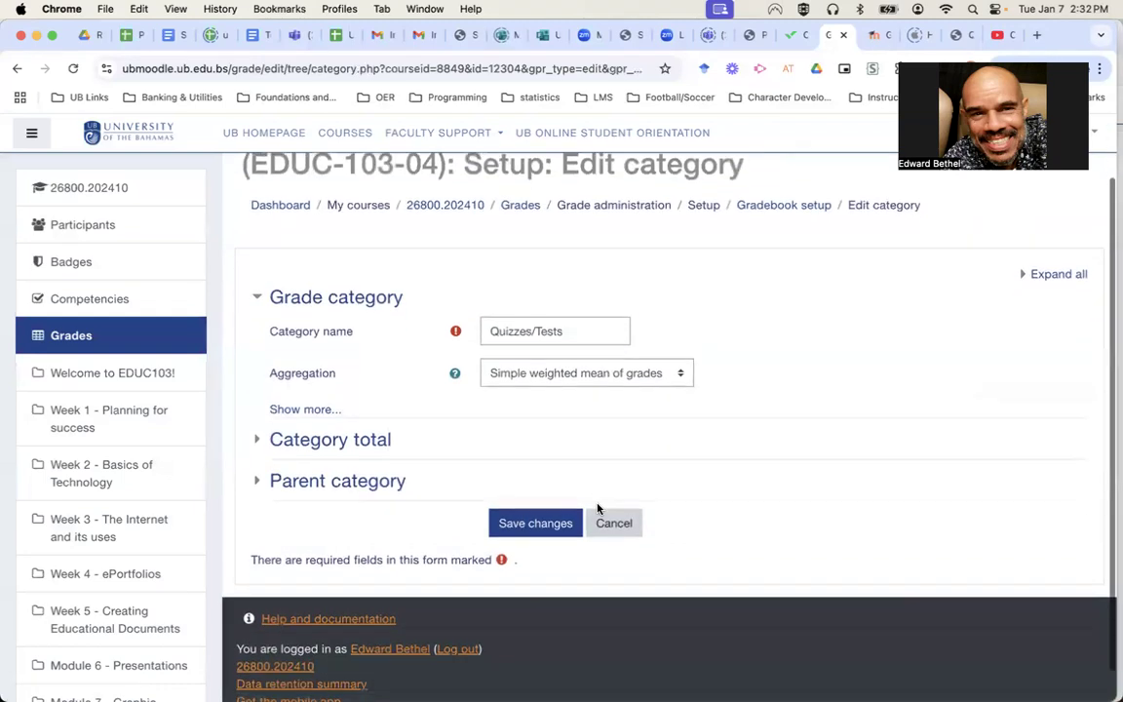
left_click(553, 376)
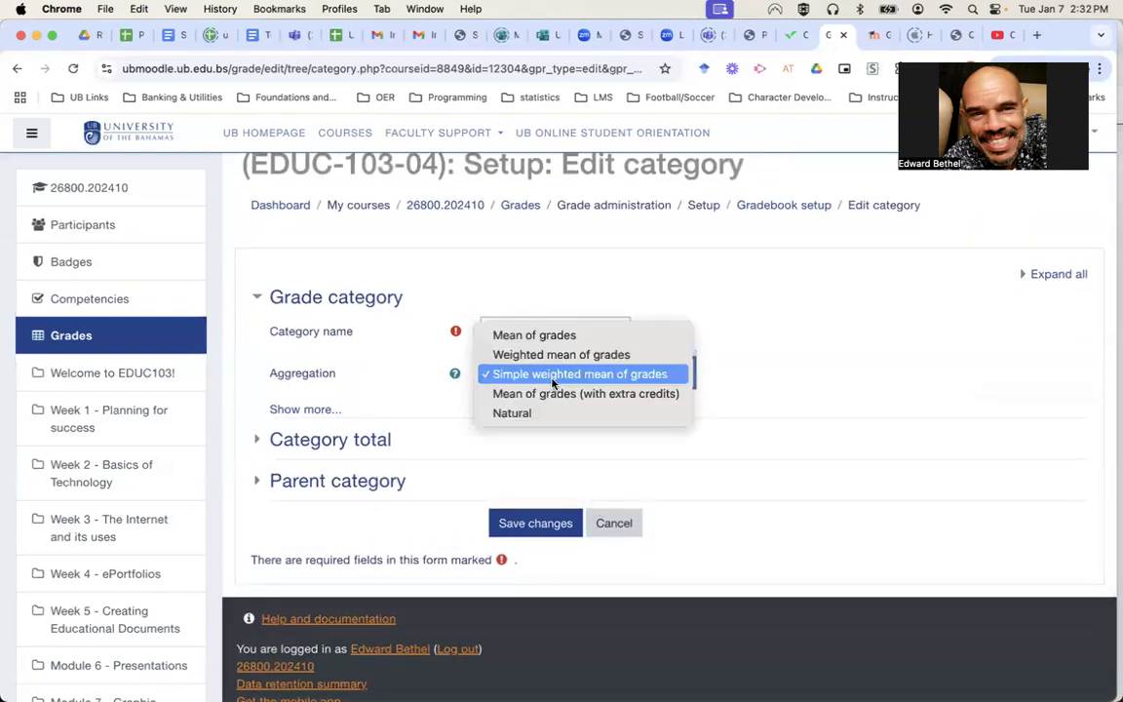
left_click(553, 336)
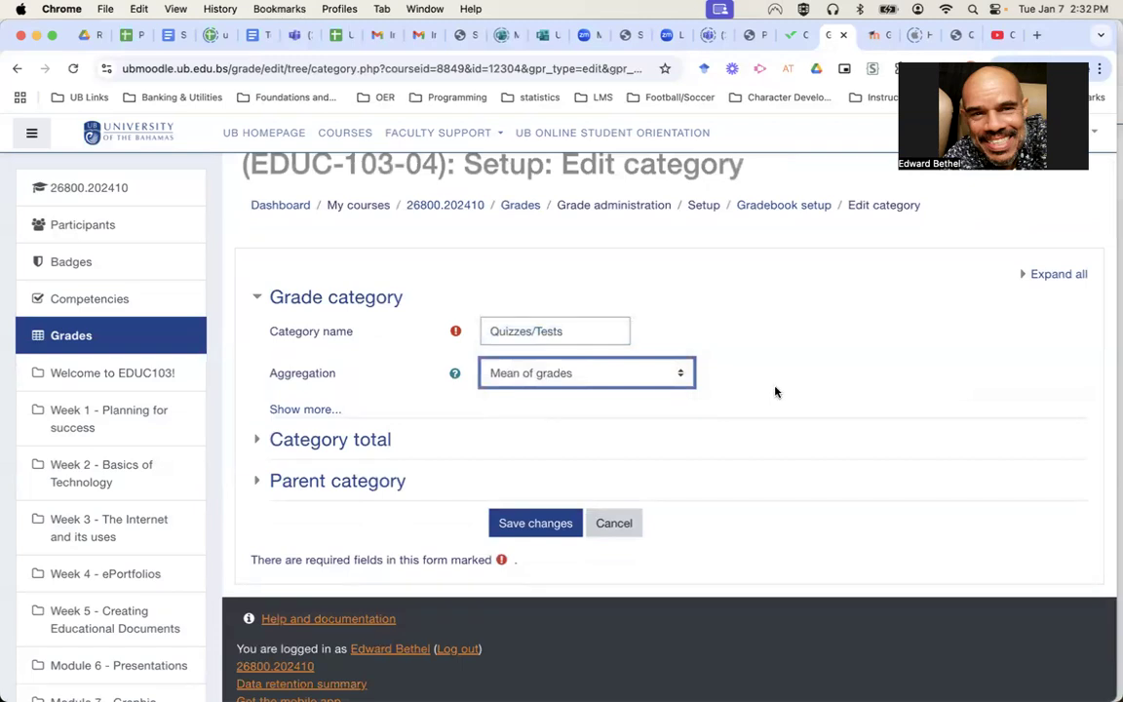
left_click(536, 525)
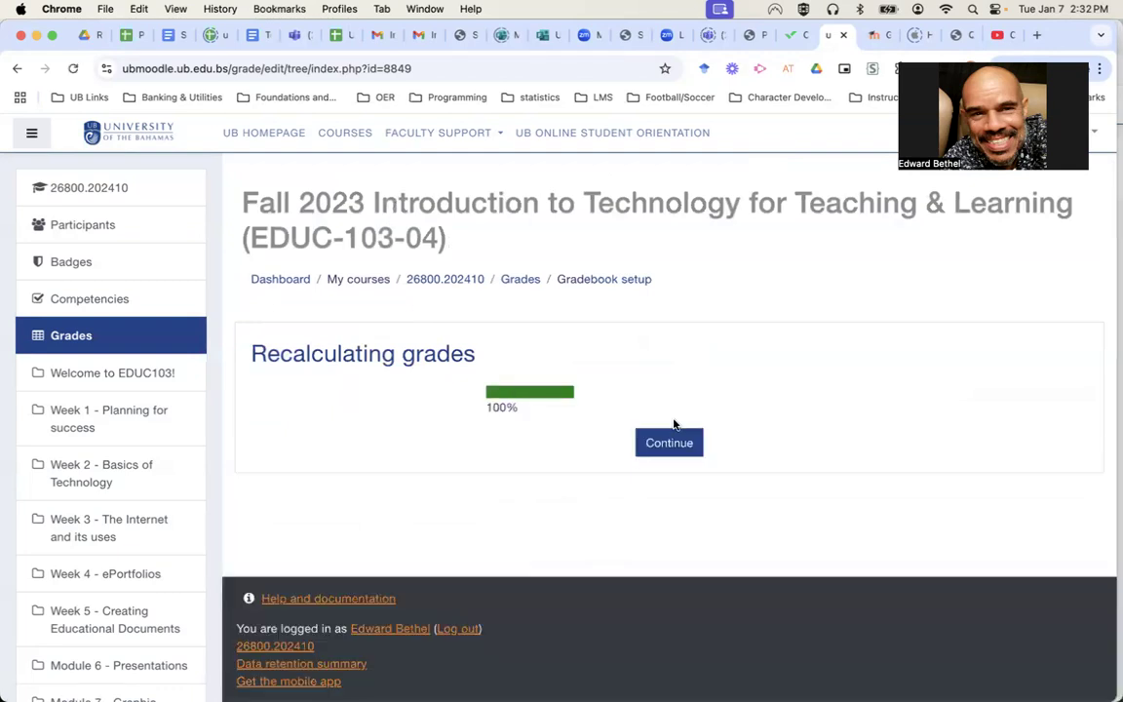
left_click(668, 441)
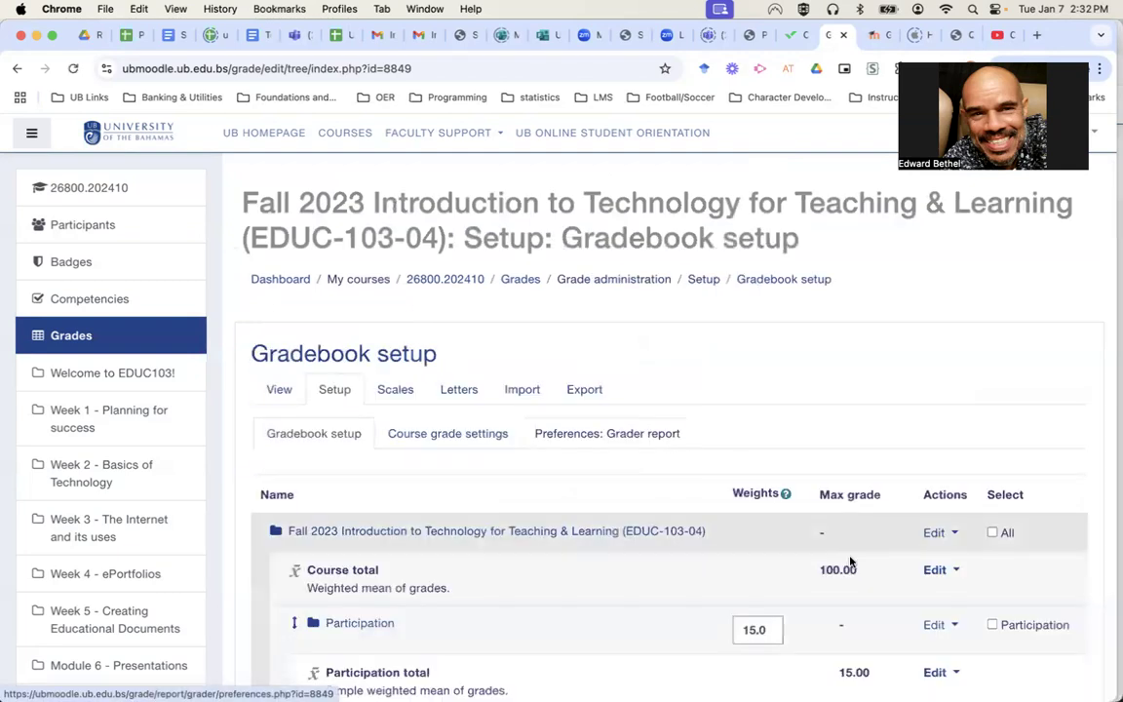
scroll(847, 565, "down", 5)
scroll(850, 564, "down", 5)
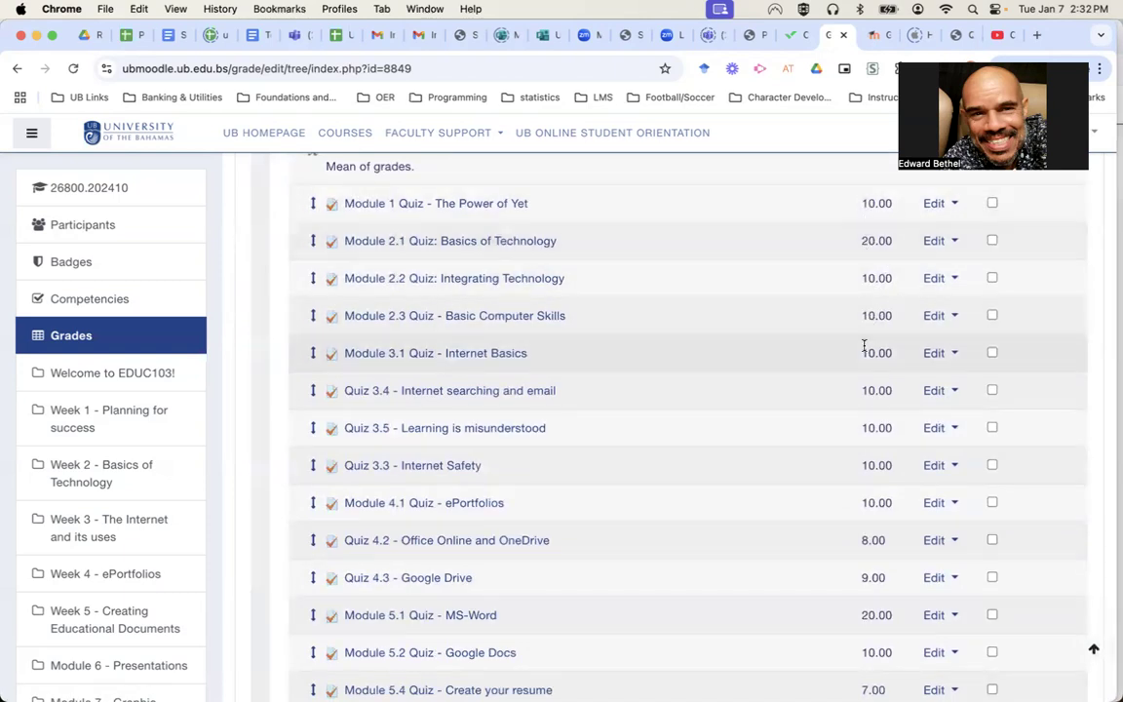
scroll(865, 447, "up", 1)
scroll(866, 446, "up", 5)
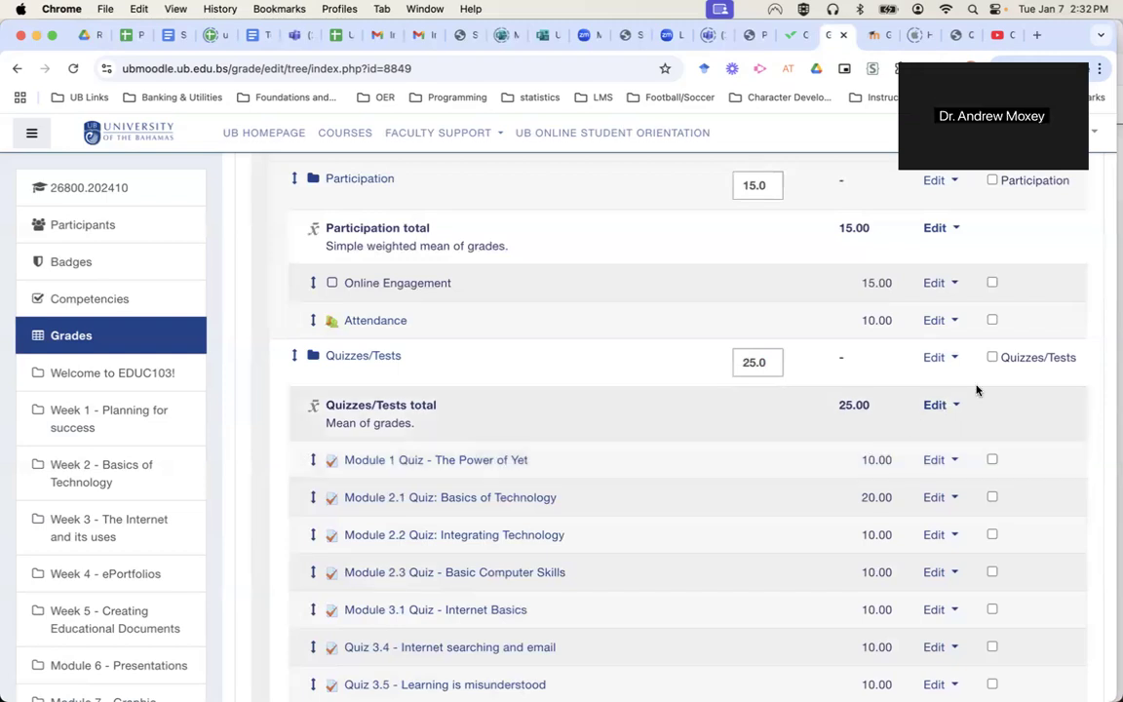
Set Quizzes/Tests aggregation back to Simple weighted mean of grades, save, and continue after recalculation.
left_click(944, 357)
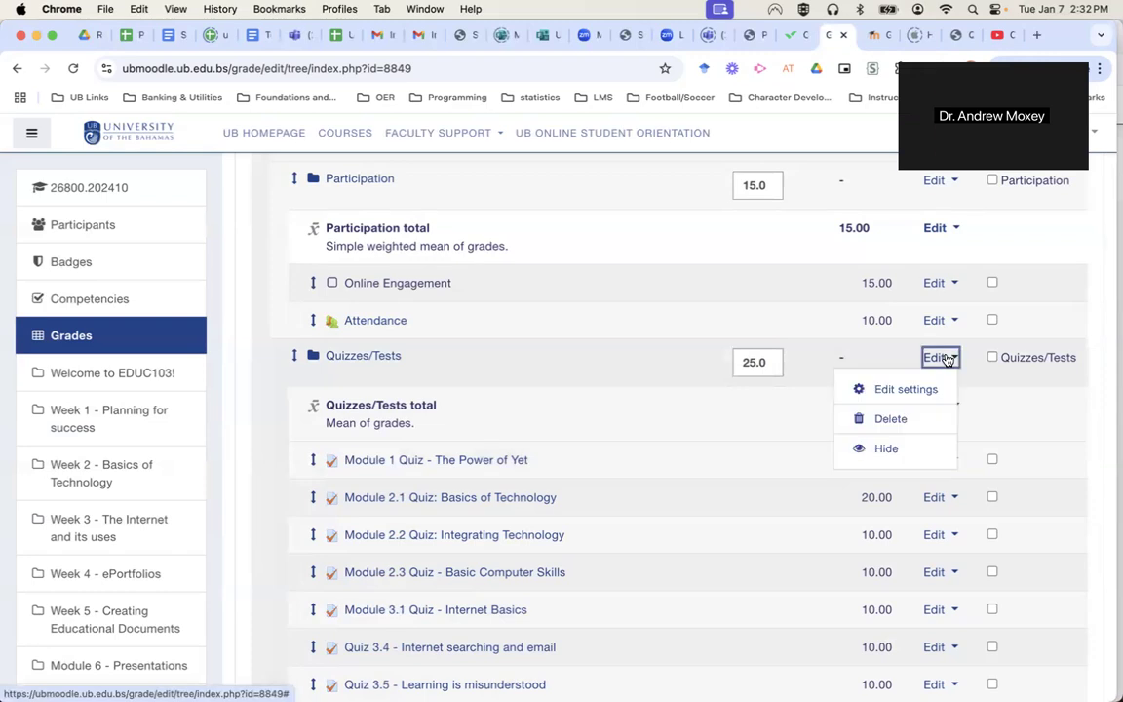
left_click(907, 390)
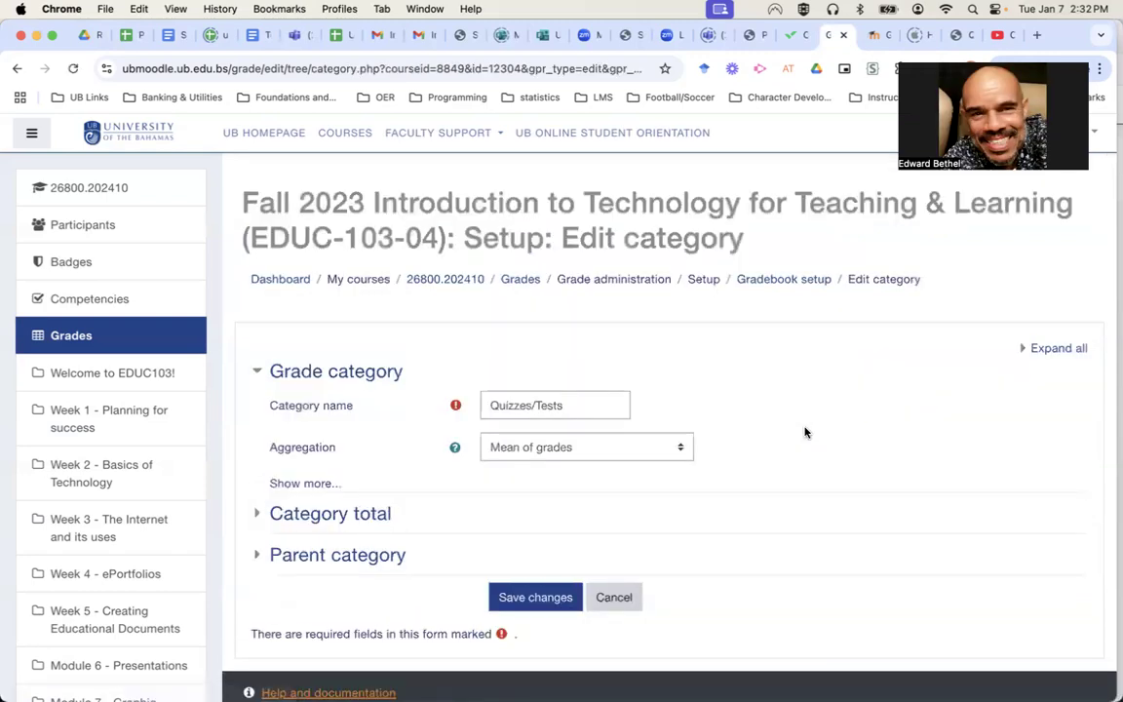
left_click(580, 447)
left_click(582, 488)
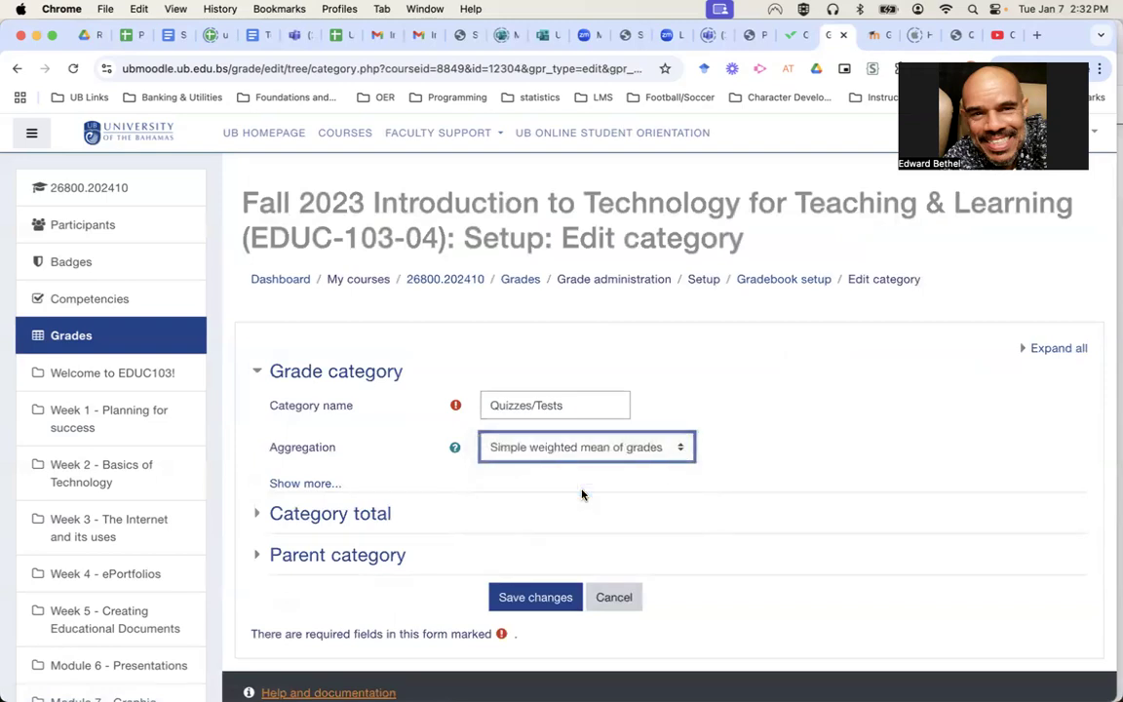
left_click(553, 598)
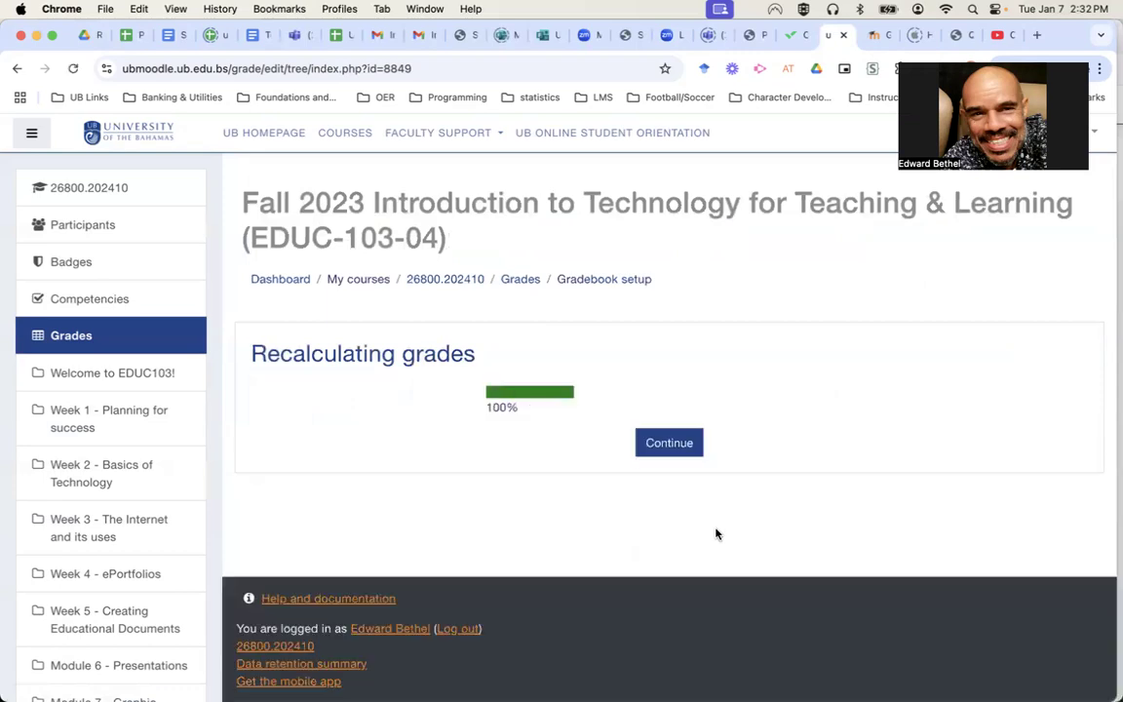
left_click(670, 444)
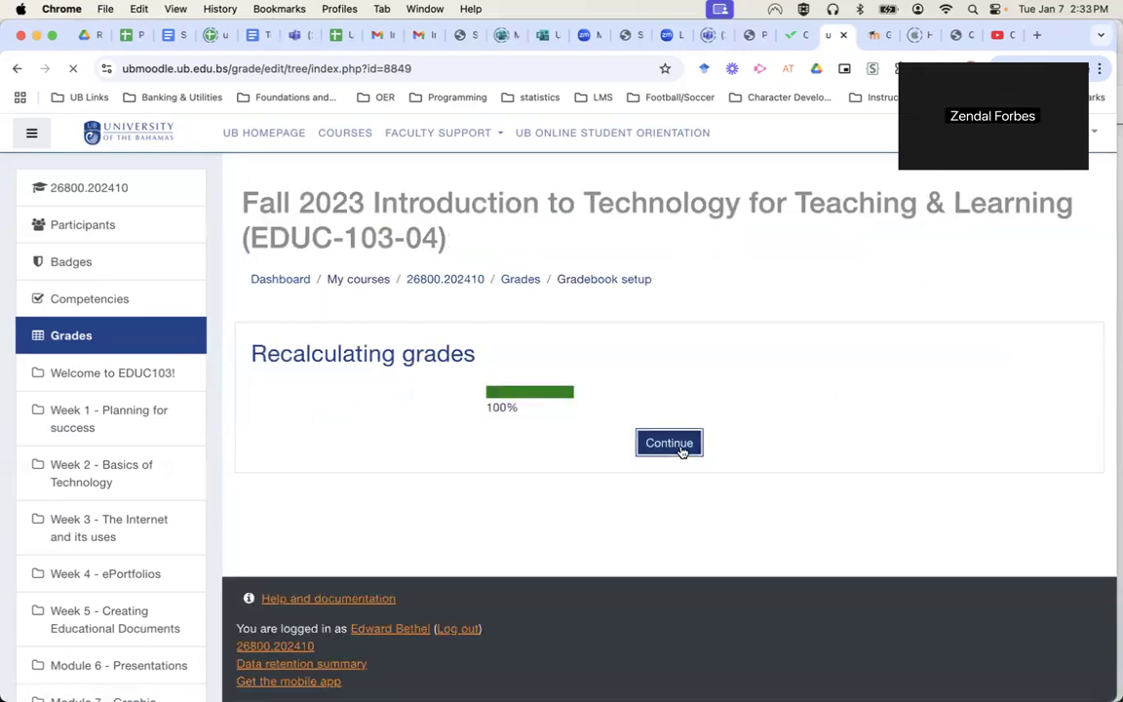
scroll(798, 455, "down", 10)
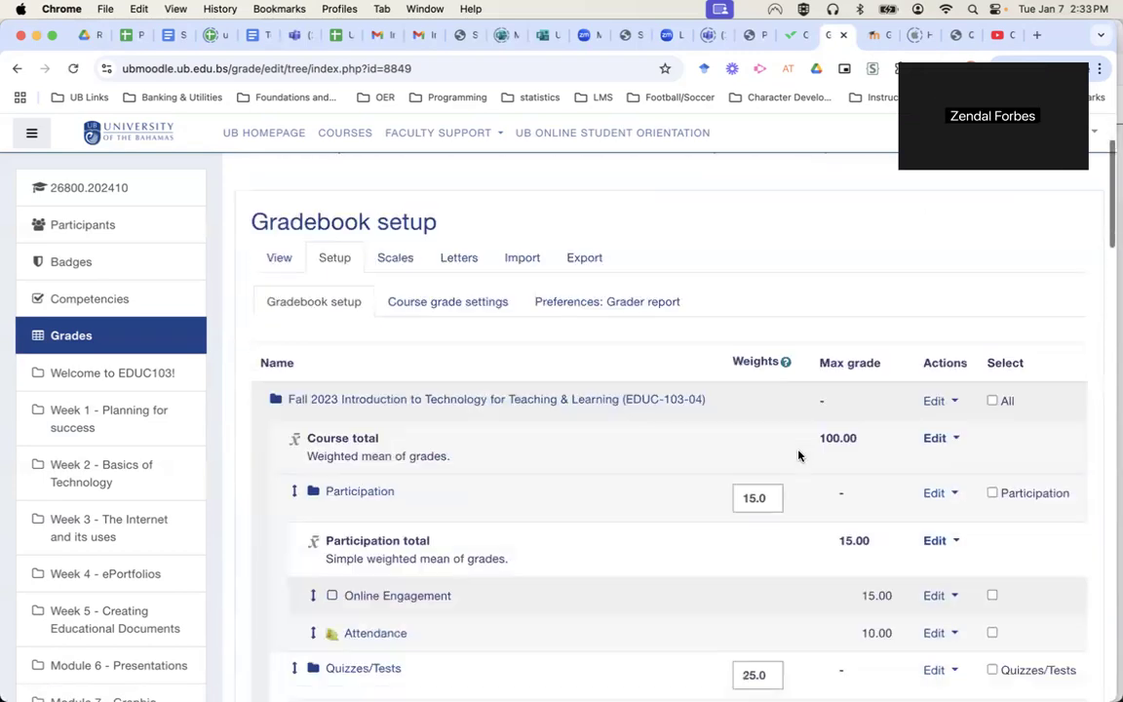
scroll(798, 455, "down", 9)
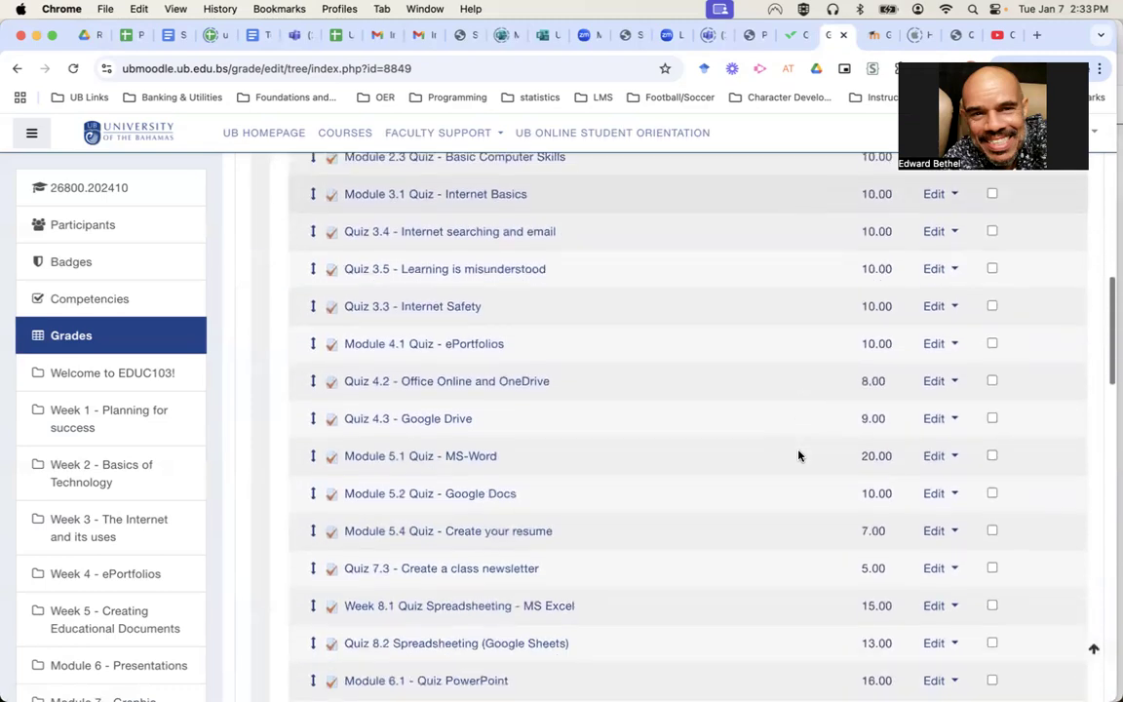
scroll(799, 455, "down", 5)
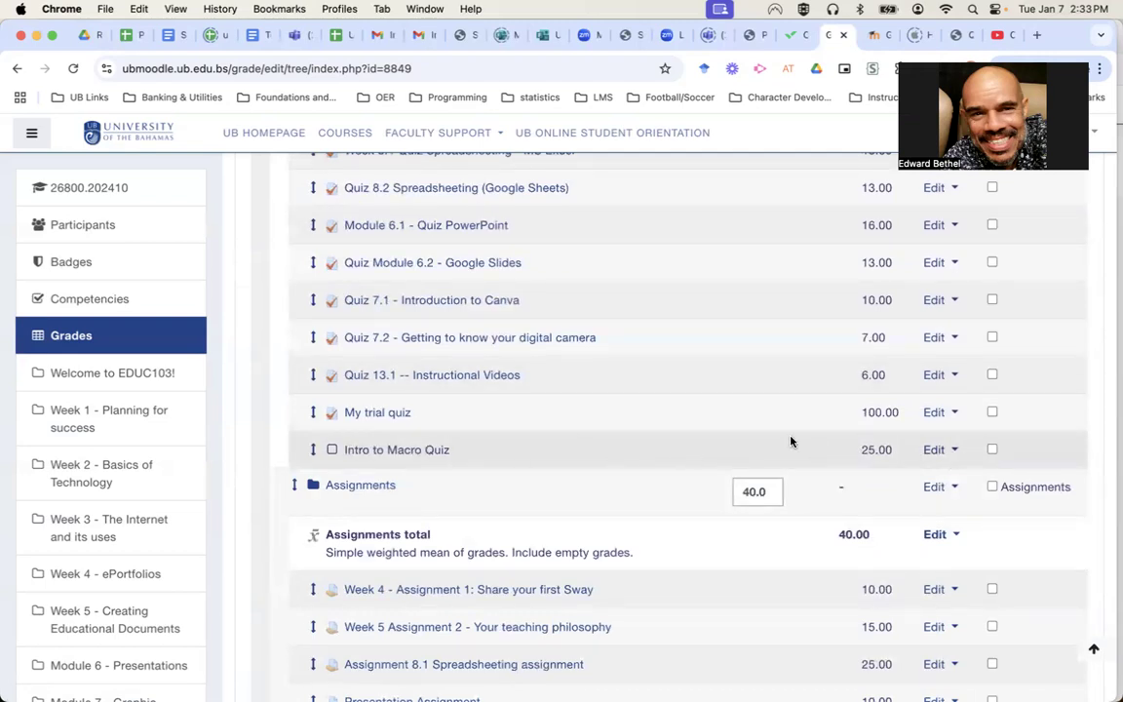
Delete the Intro to Macro Quiz grade item, confirm, and continue after recalculation.
left_click(956, 452)
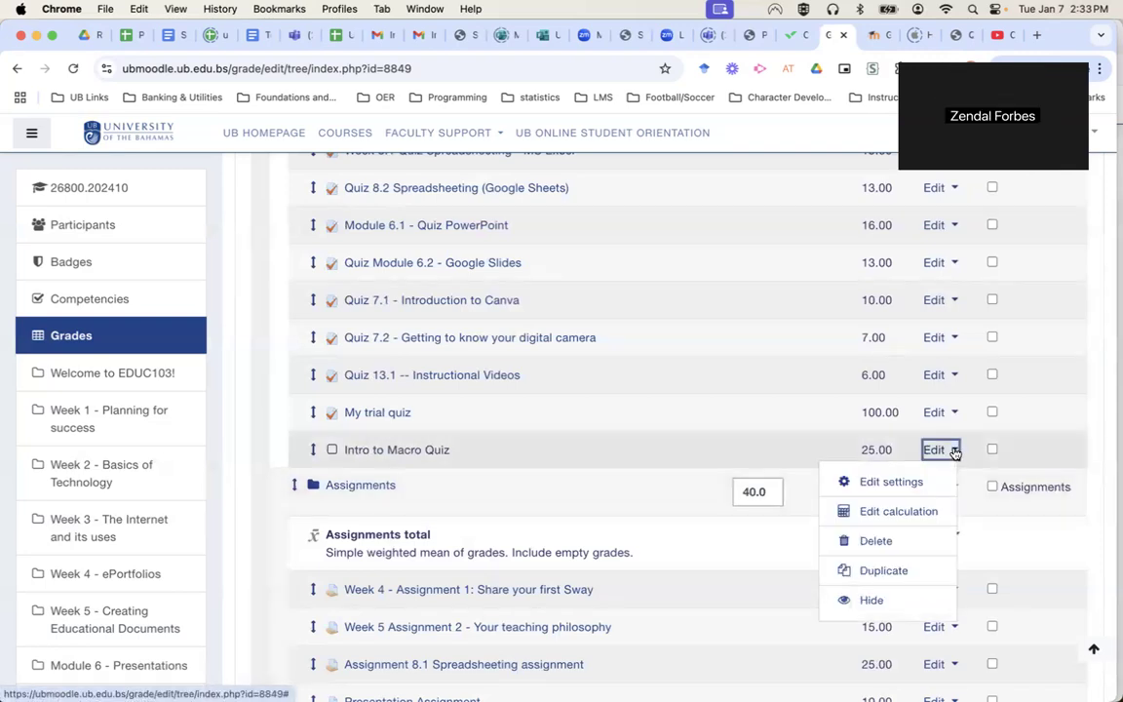
left_click(875, 541)
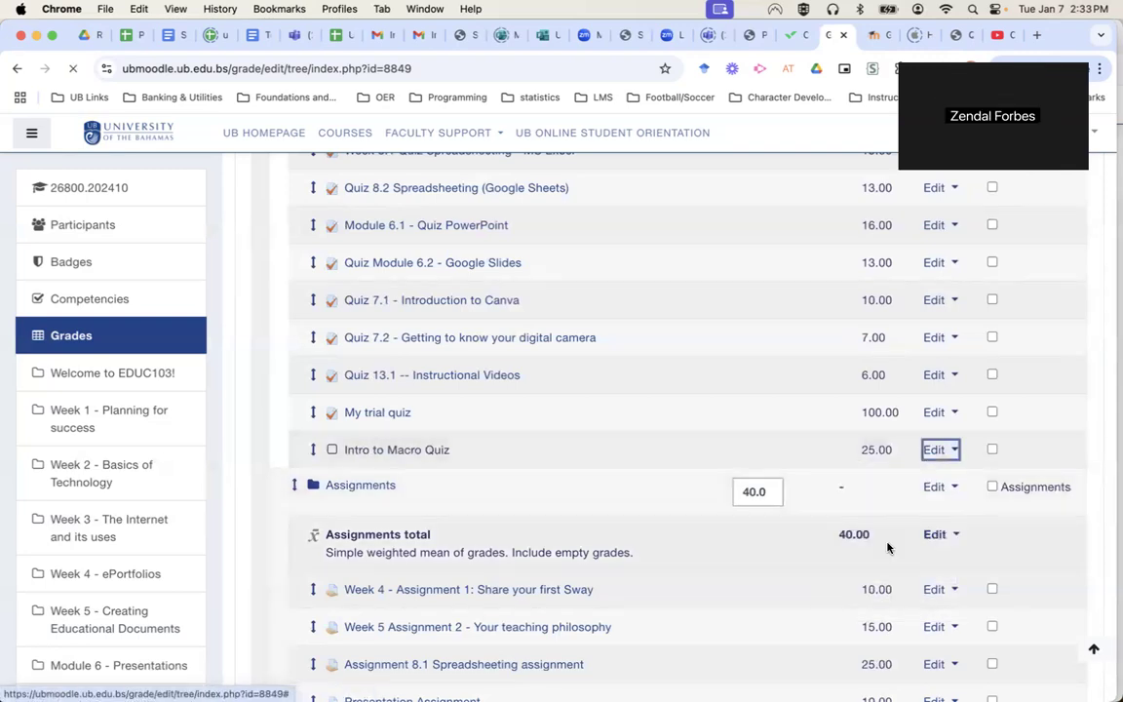
left_click(790, 526)
left_click(650, 446)
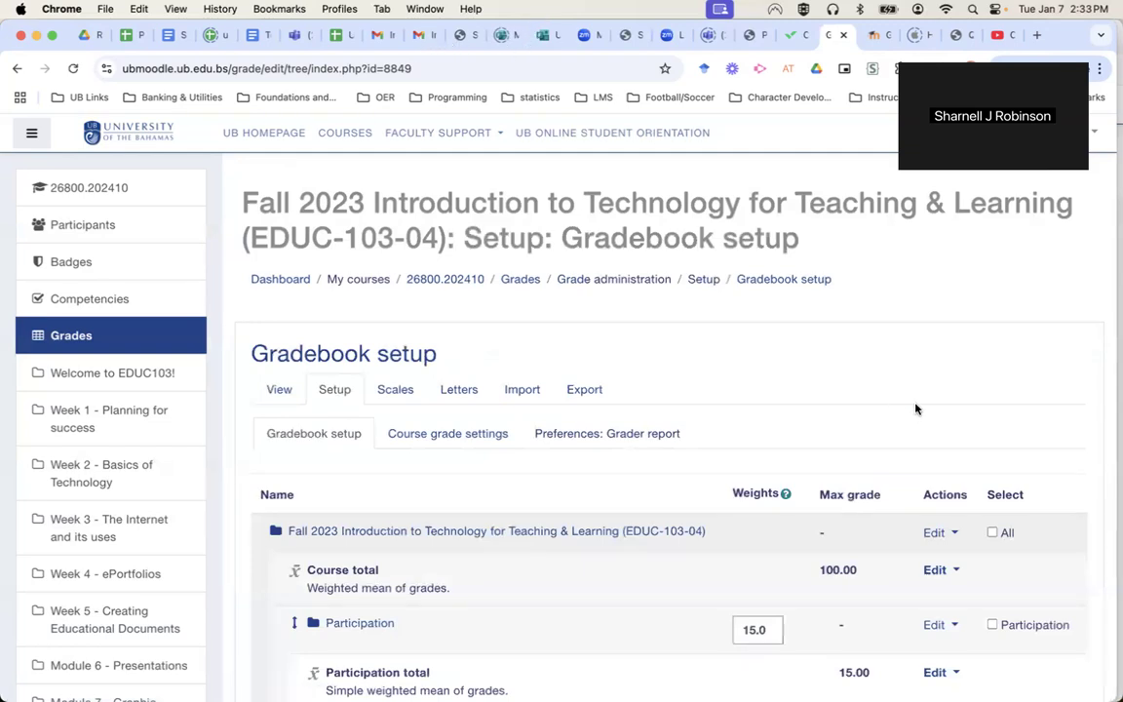
scroll(838, 338, "down", 5)
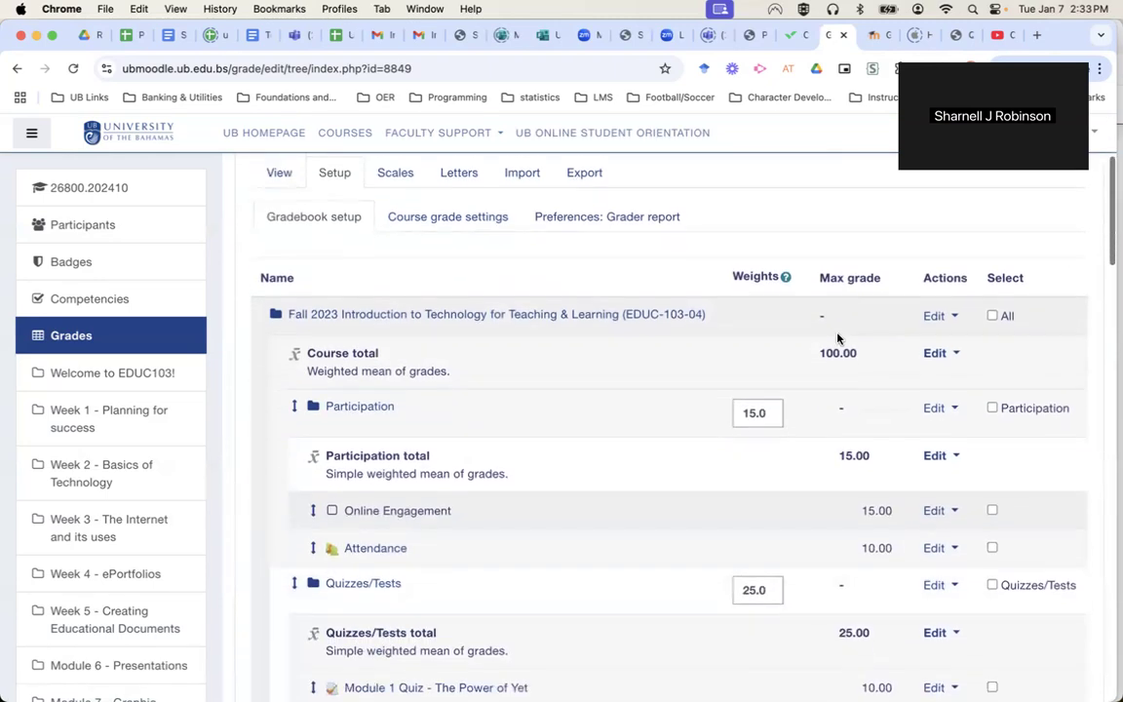
scroll(838, 339, "down", 3)
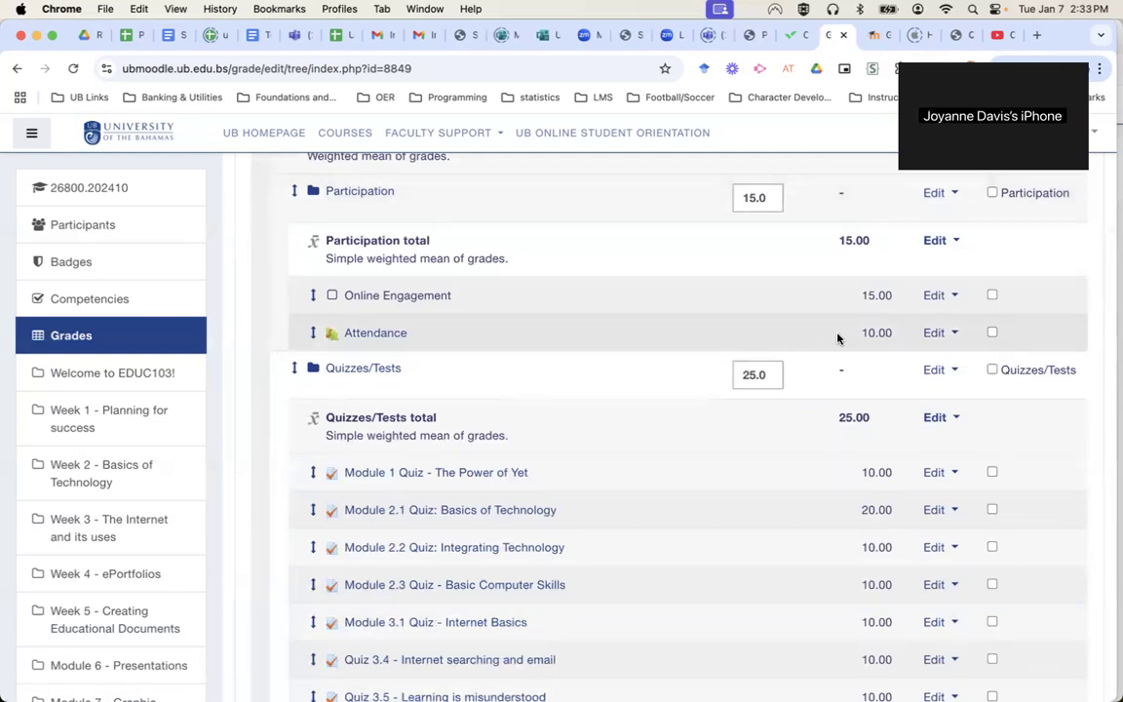
scroll(838, 339, "up", 8)
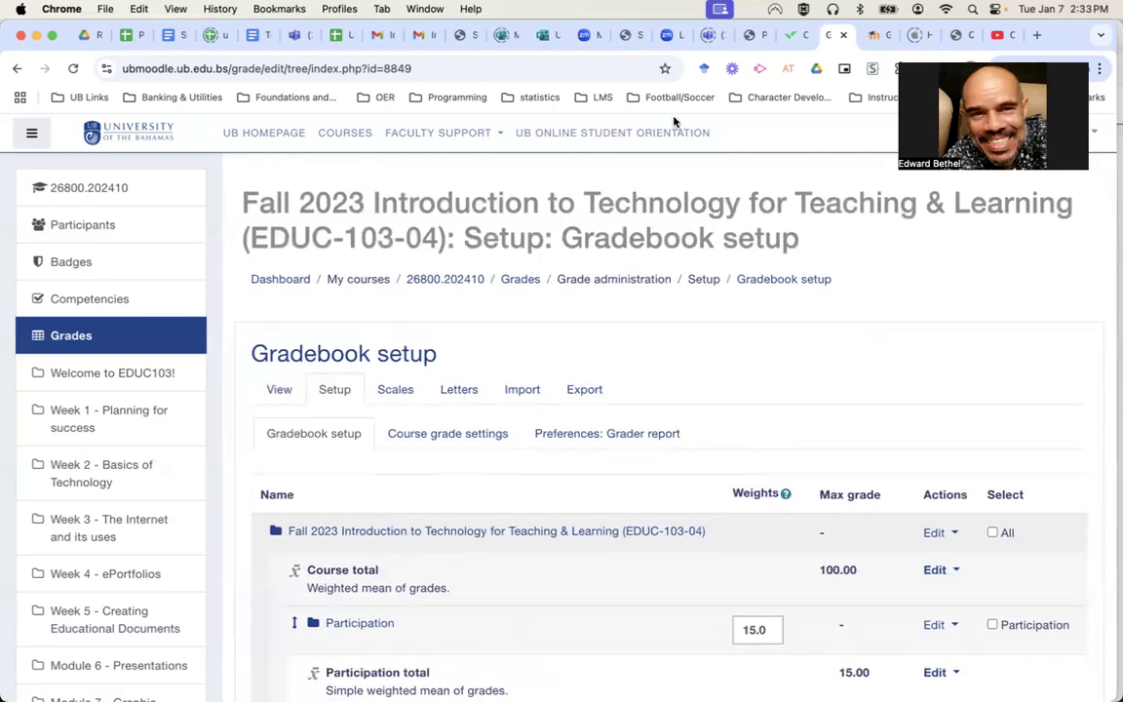
scroll(844, 383, "down", 5)
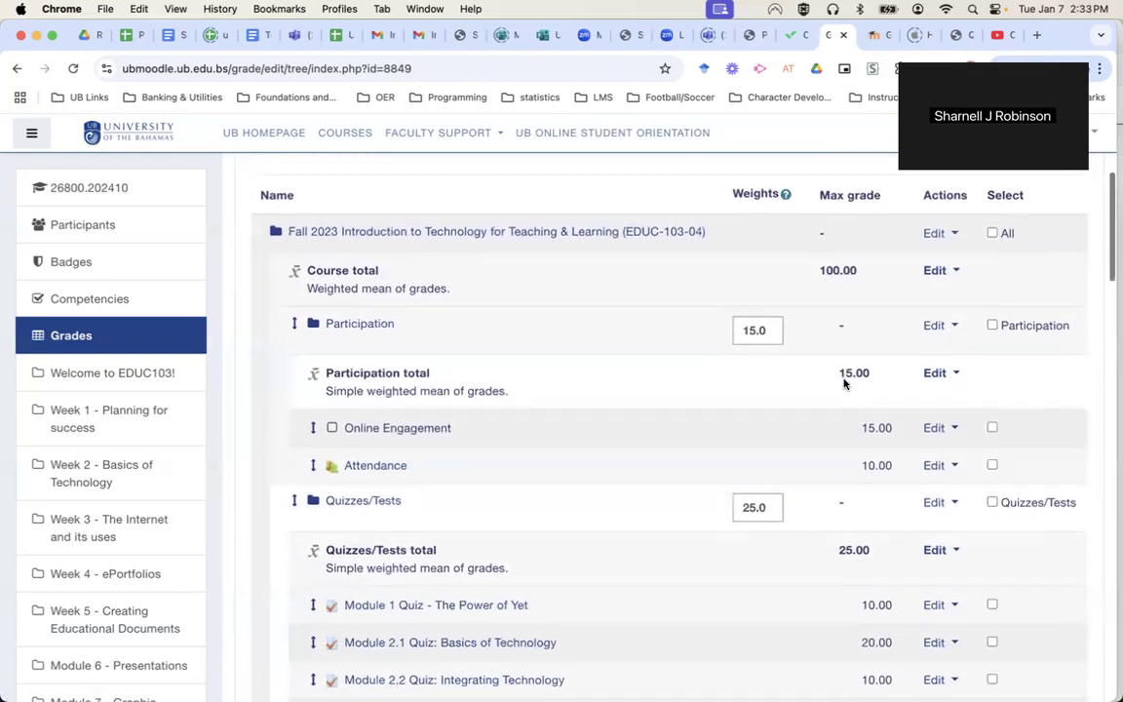
scroll(845, 383, "down", 5)
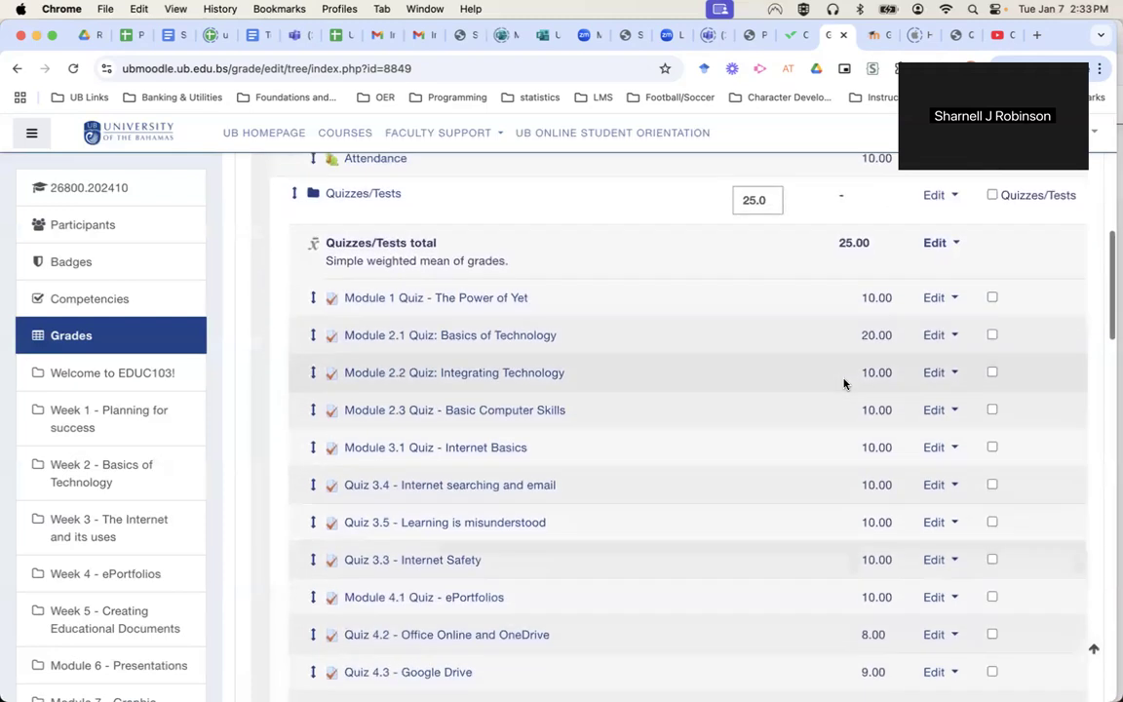
scroll(844, 383, "down", 4)
scroll(845, 383, "down", 8)
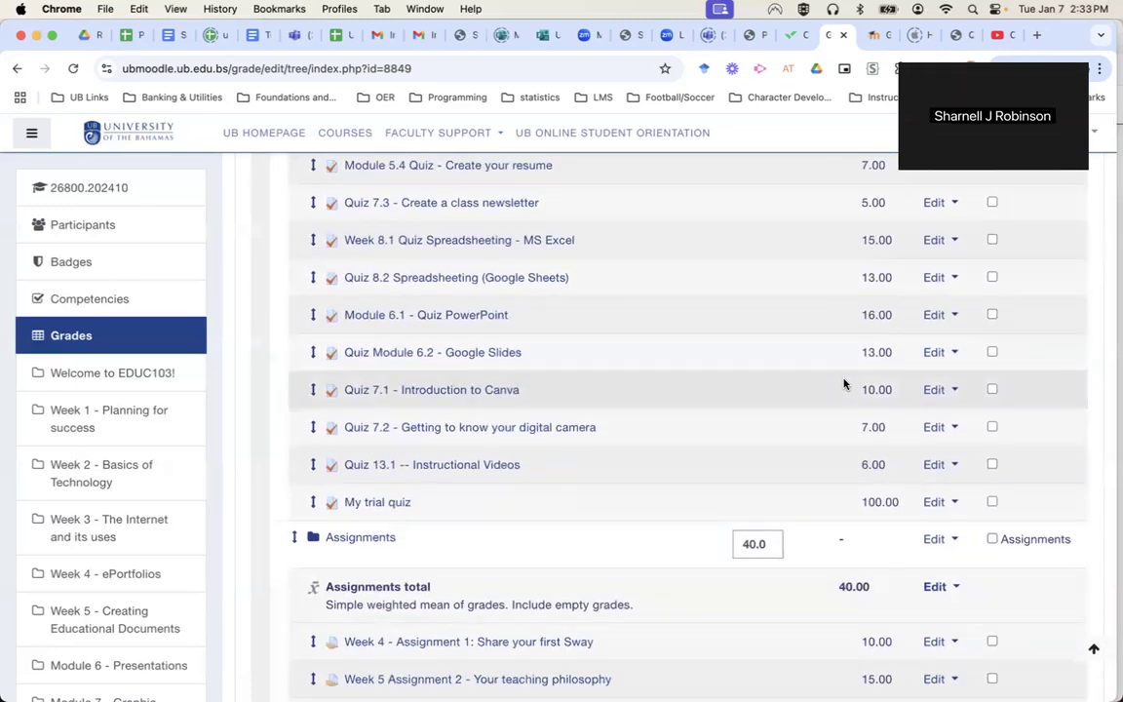
scroll(845, 383, "up", 5)
scroll(845, 383, "down", 4)
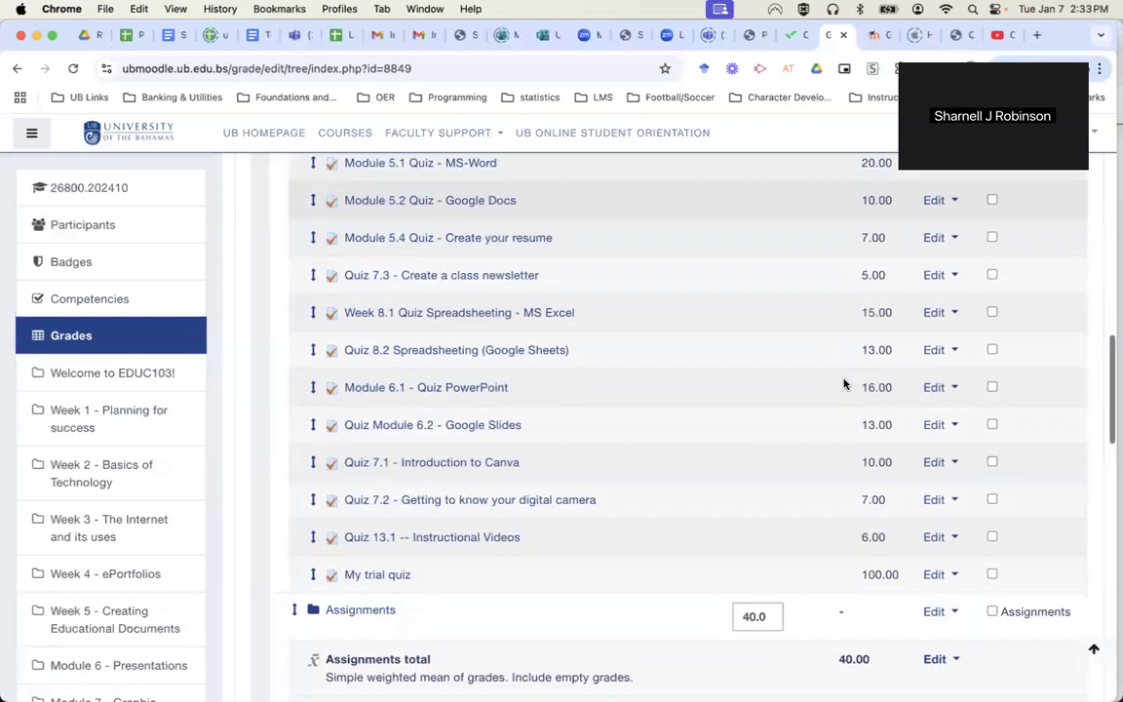
scroll(845, 383, "down", 1)
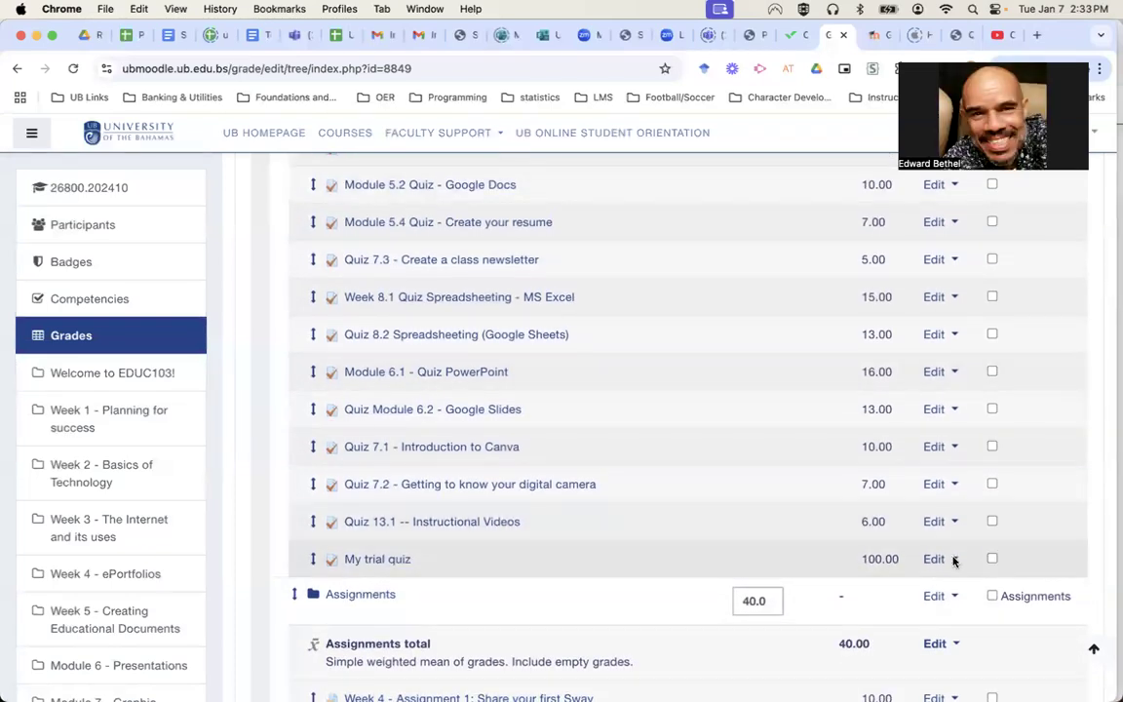
left_click(942, 560)
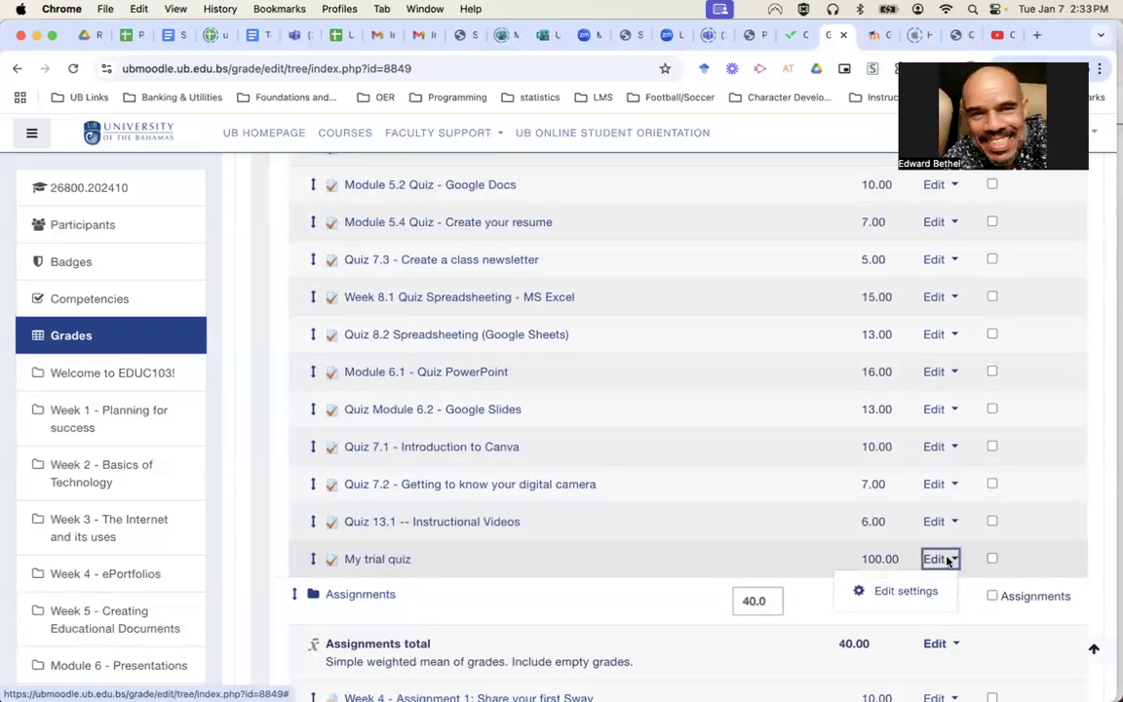
key("Escape")
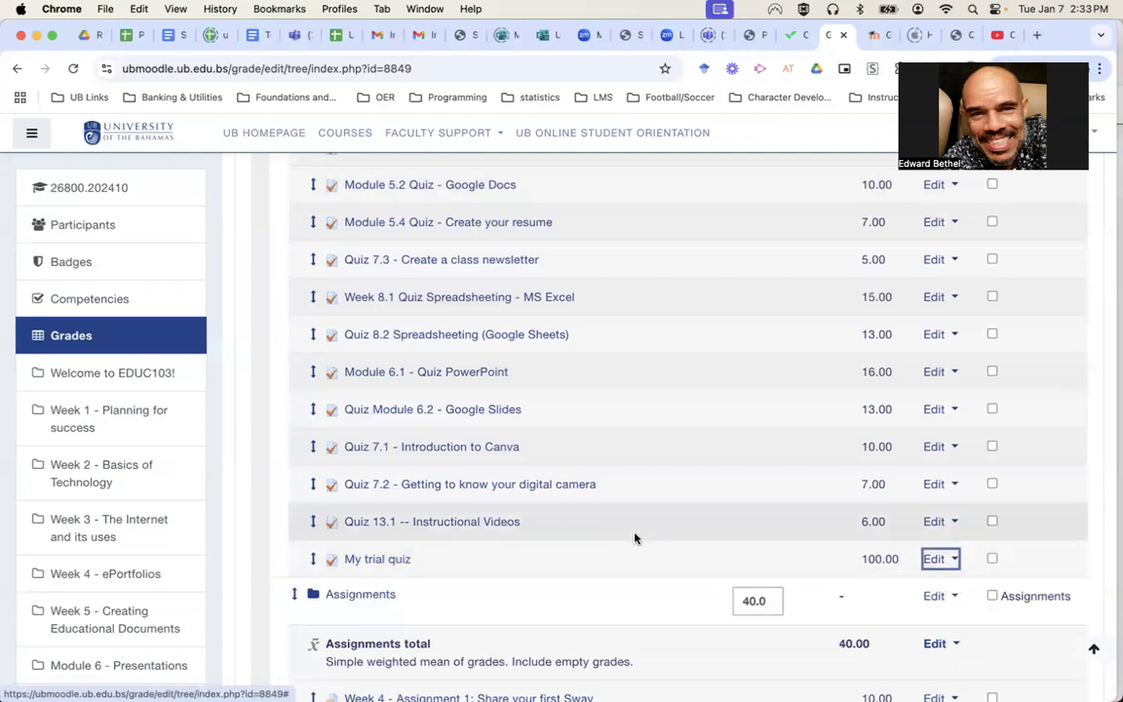
scroll(635, 538, "up", 10)
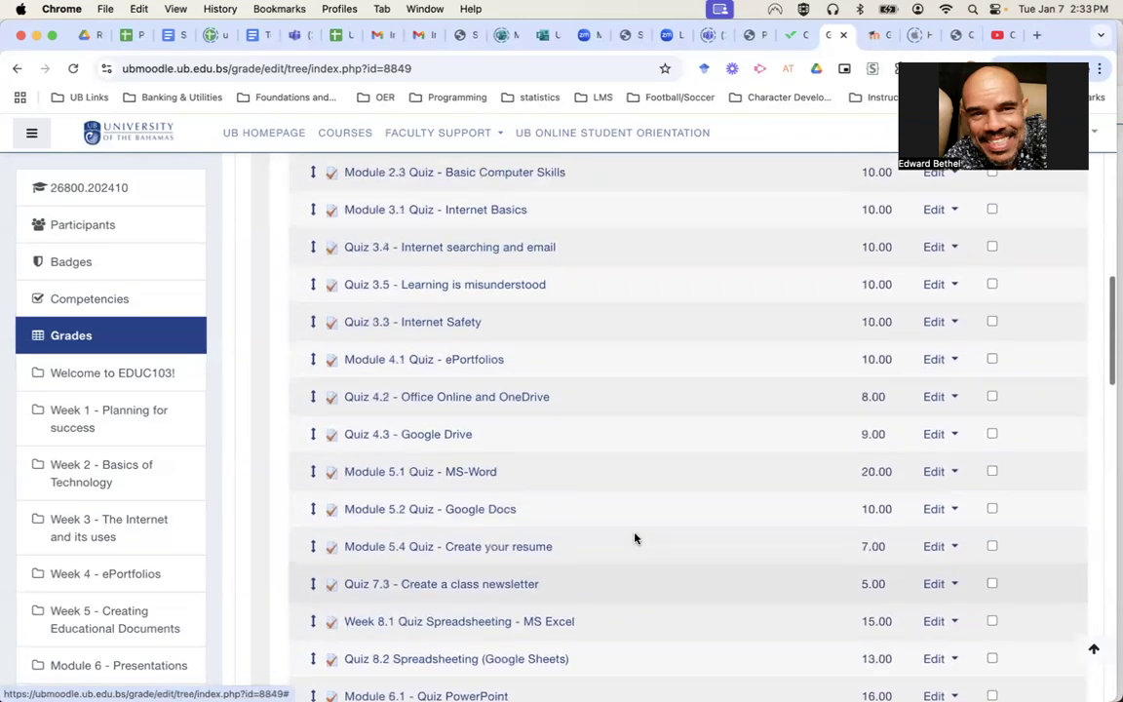
scroll(635, 538, "up", 1)
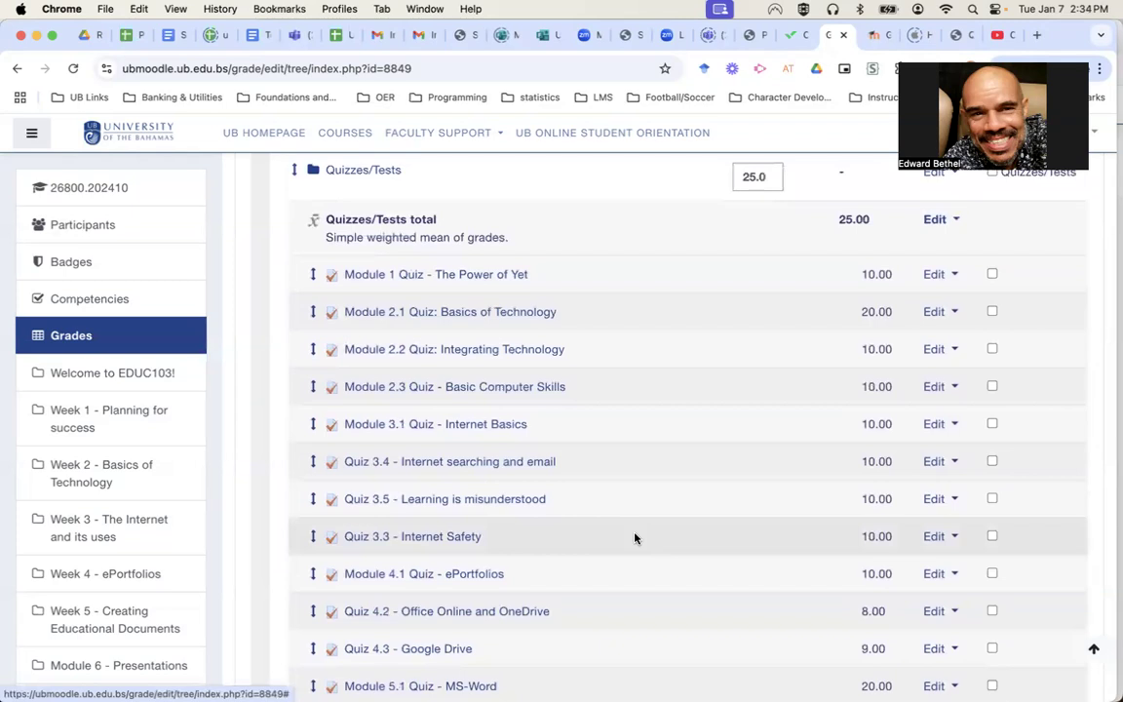
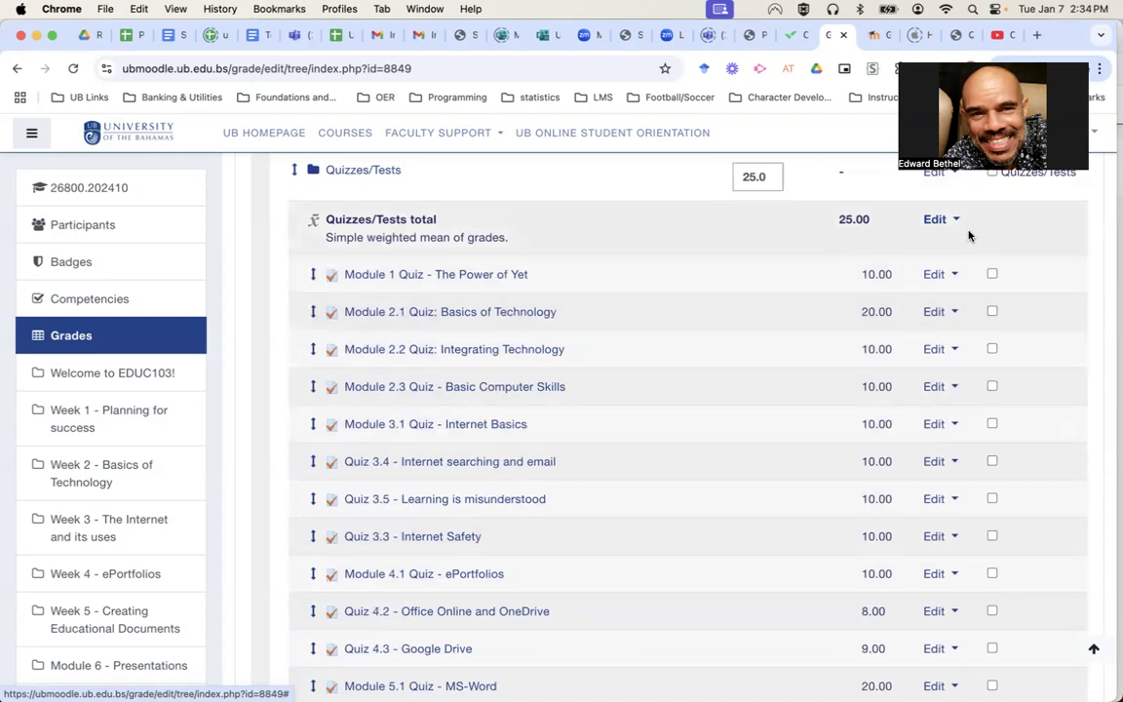
From Gradebook setup, open the Edit settings page for the Quizzes/Tests grade category.
scroll(965, 236, "up", 1)
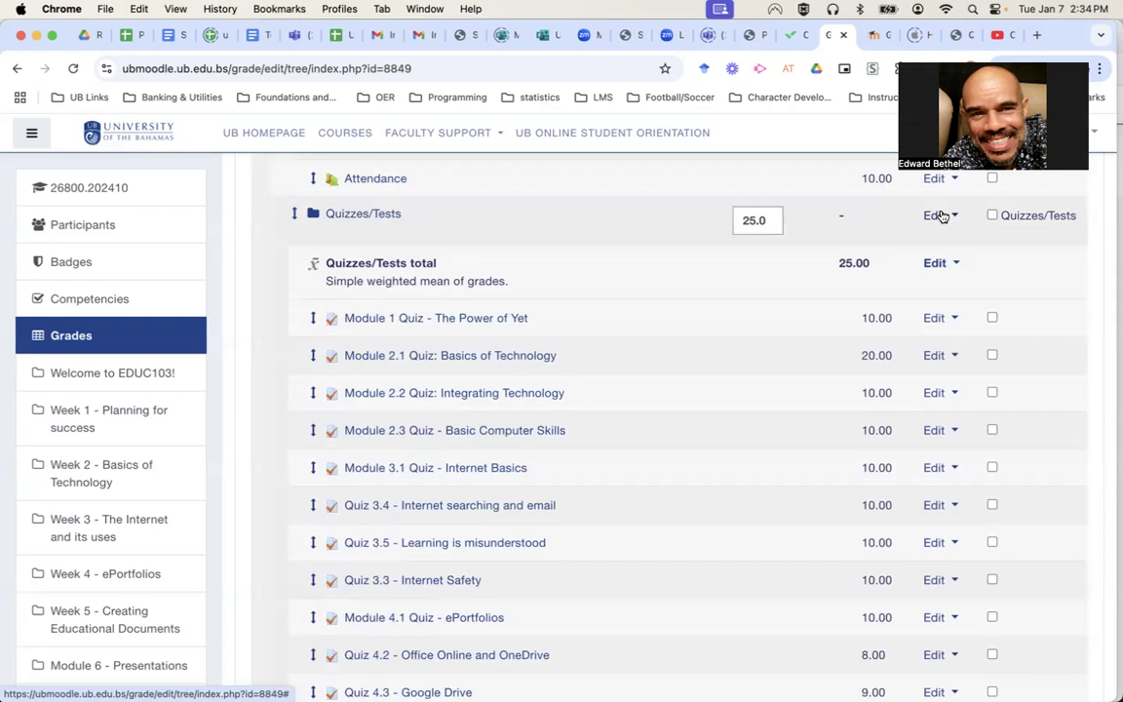
left_click(938, 215)
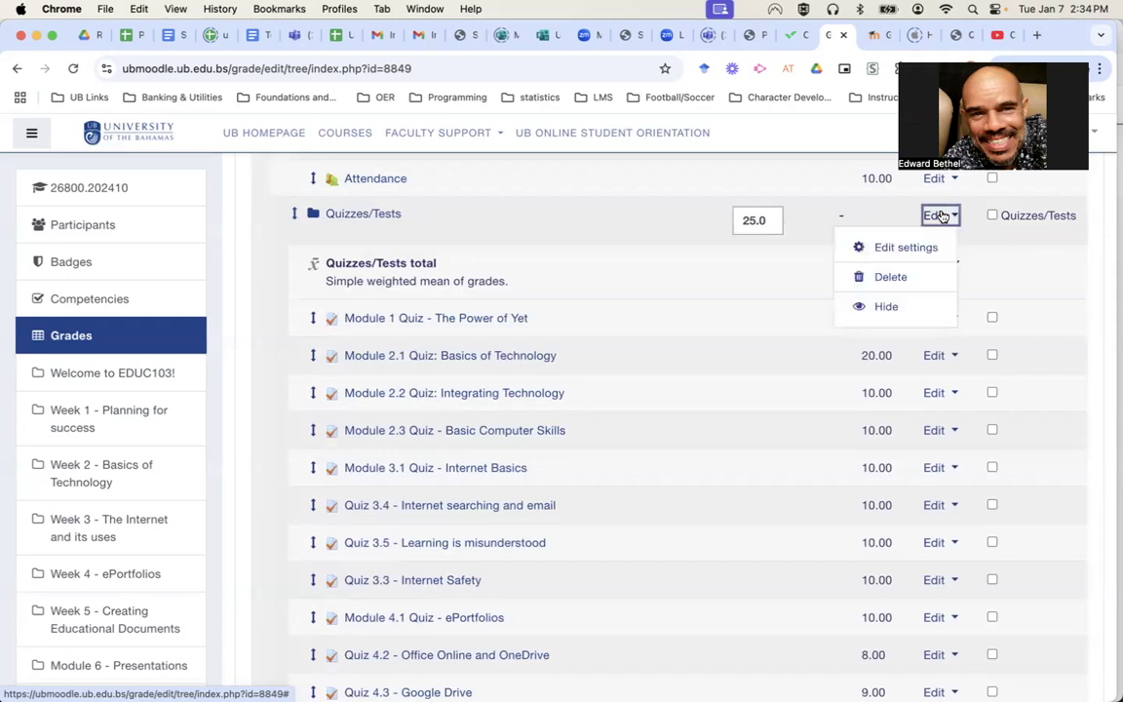
left_click(908, 248)
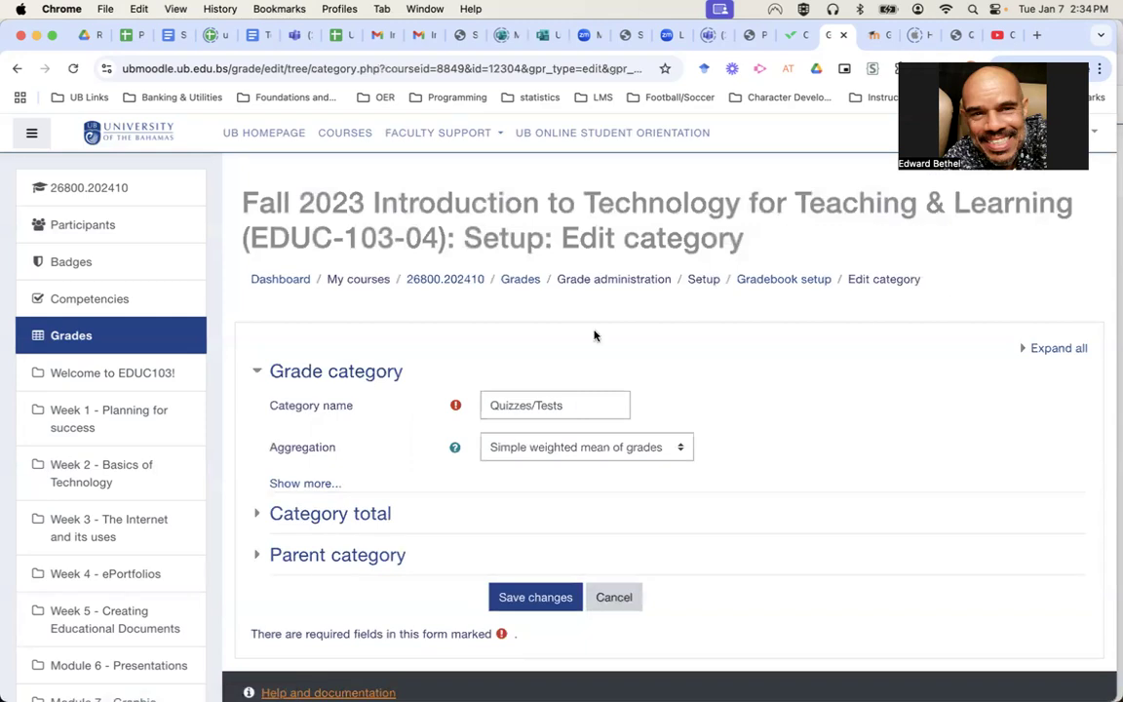
Set Drop the lowest to 3 in the Quizzes/Tests category and save it.
left_click(305, 484)
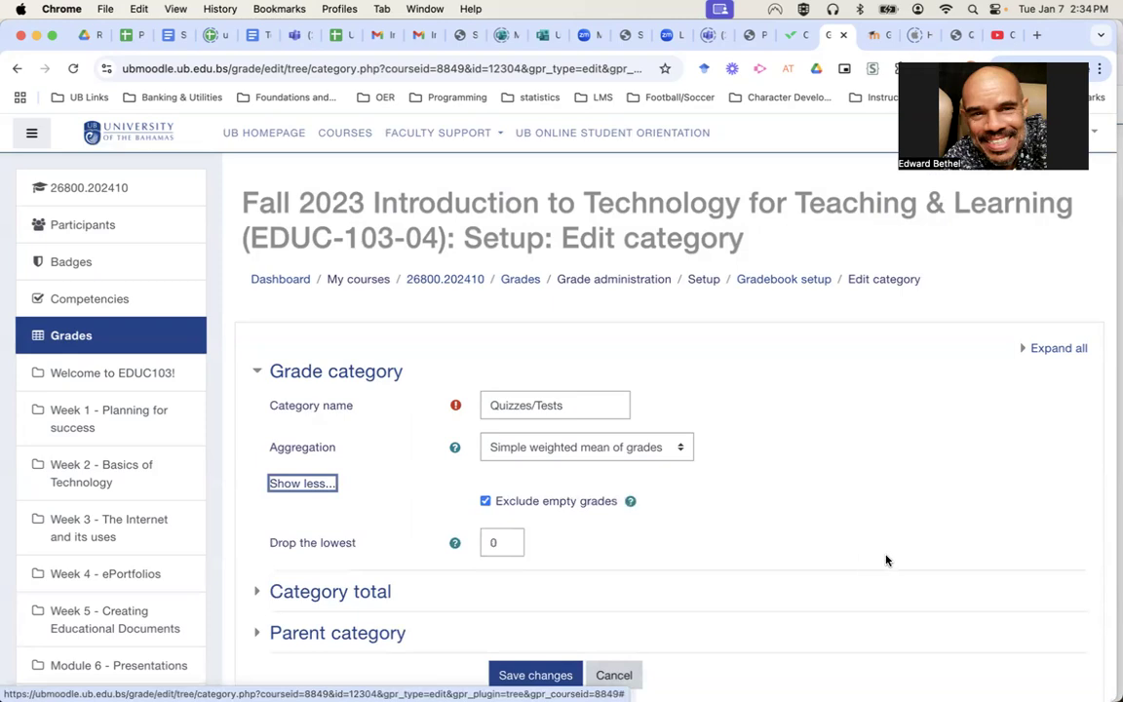
scroll(885, 560, "down", 3)
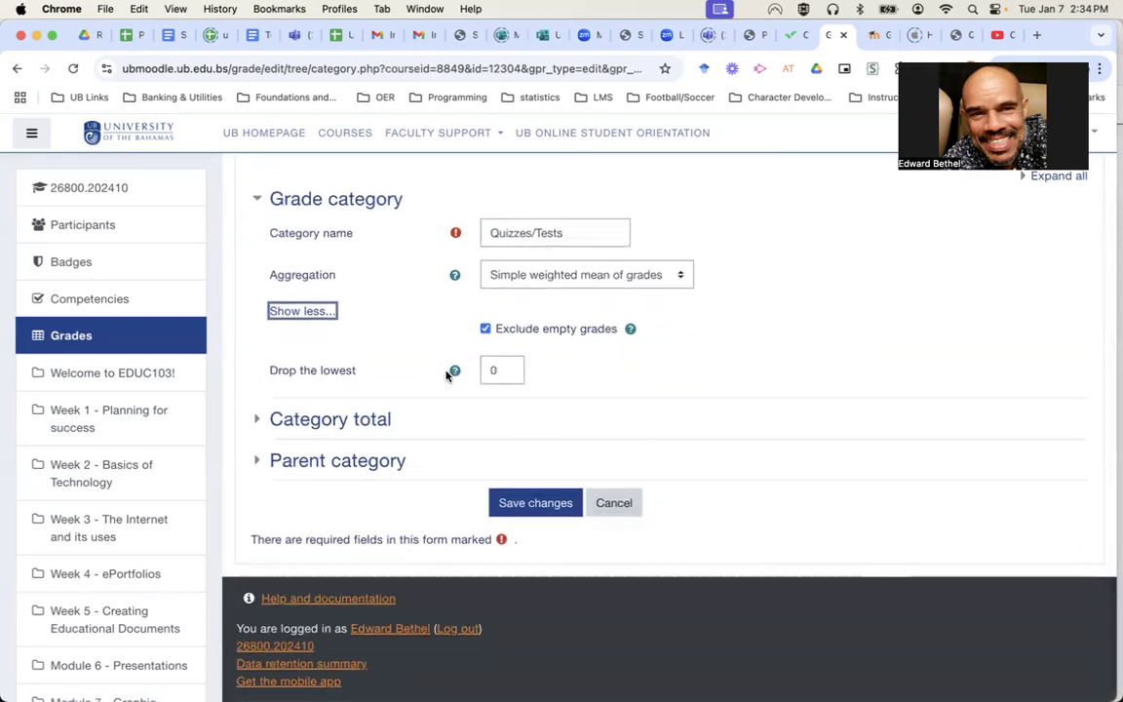
left_click(502, 370)
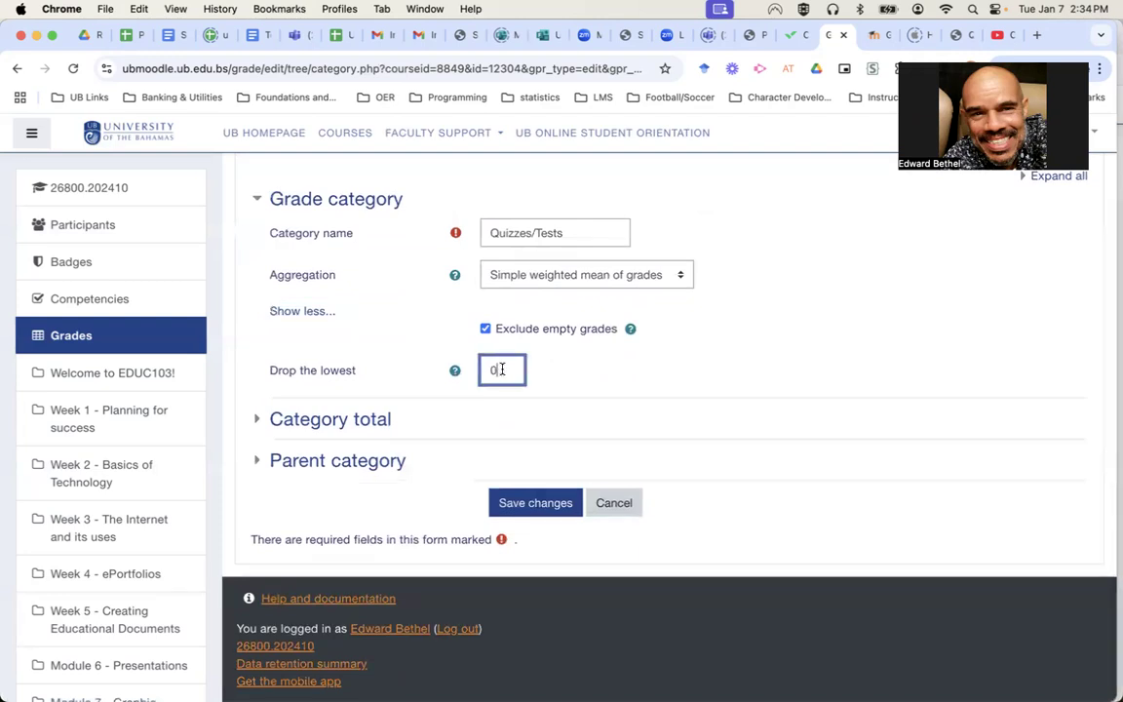
type("3")
left_click(519, 509)
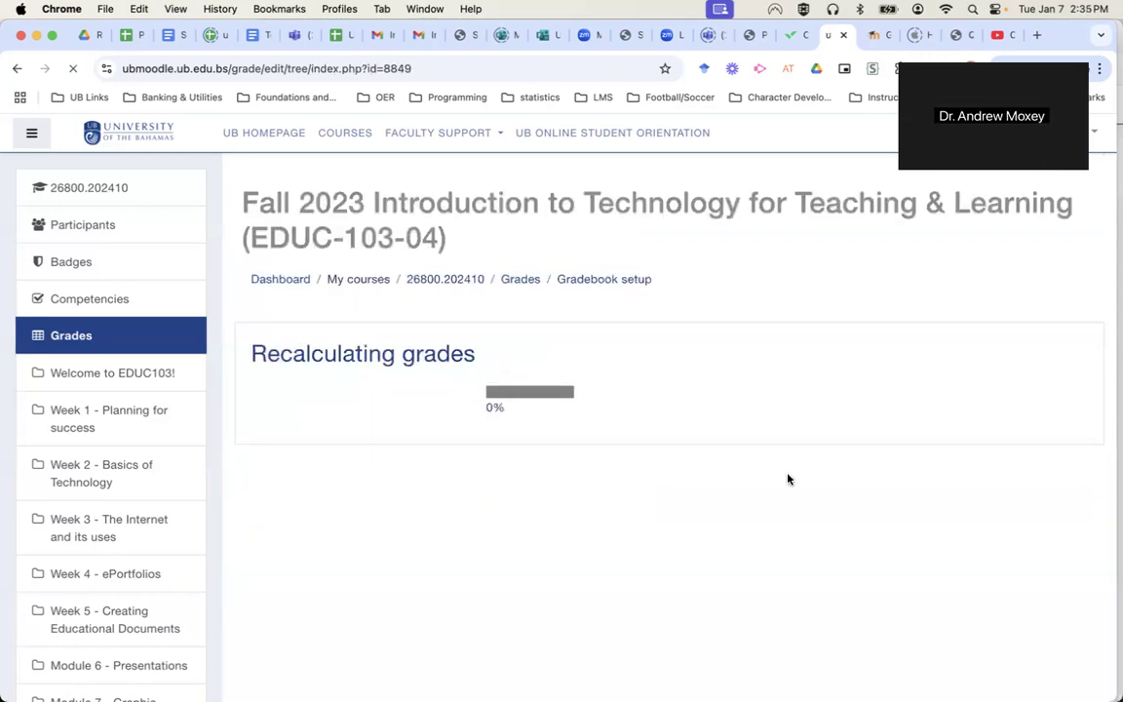
Continue after recalculation and open the User report for one EDUC-103-04 student.
left_click(689, 447)
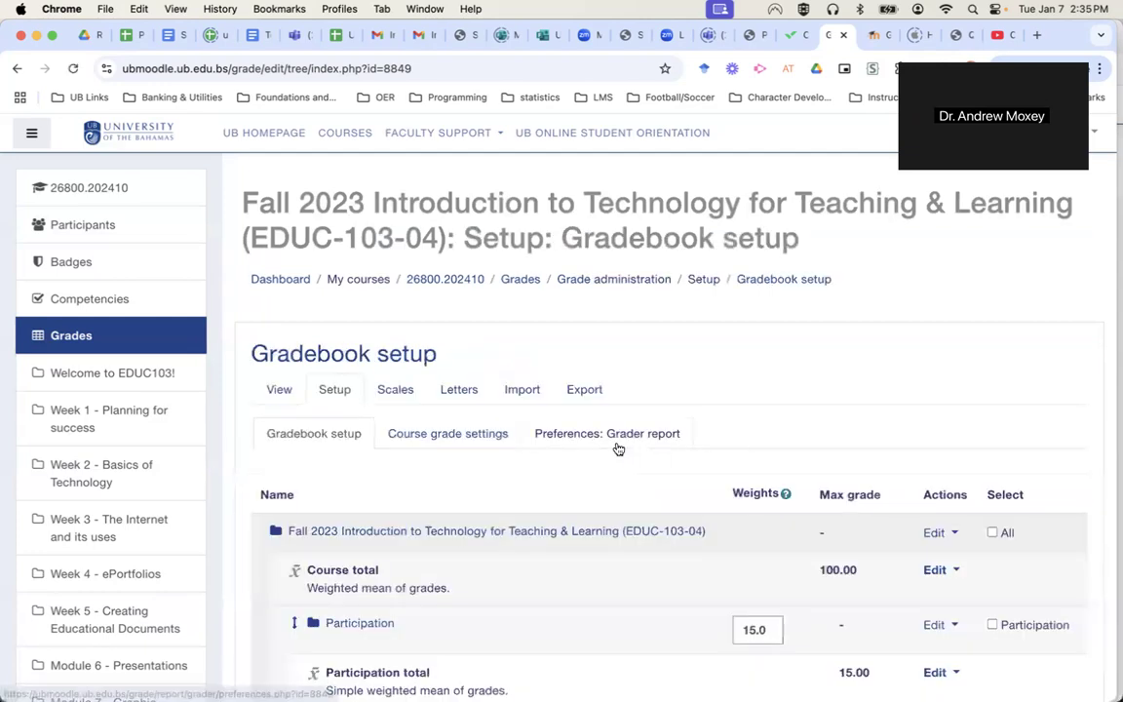
left_click(275, 392)
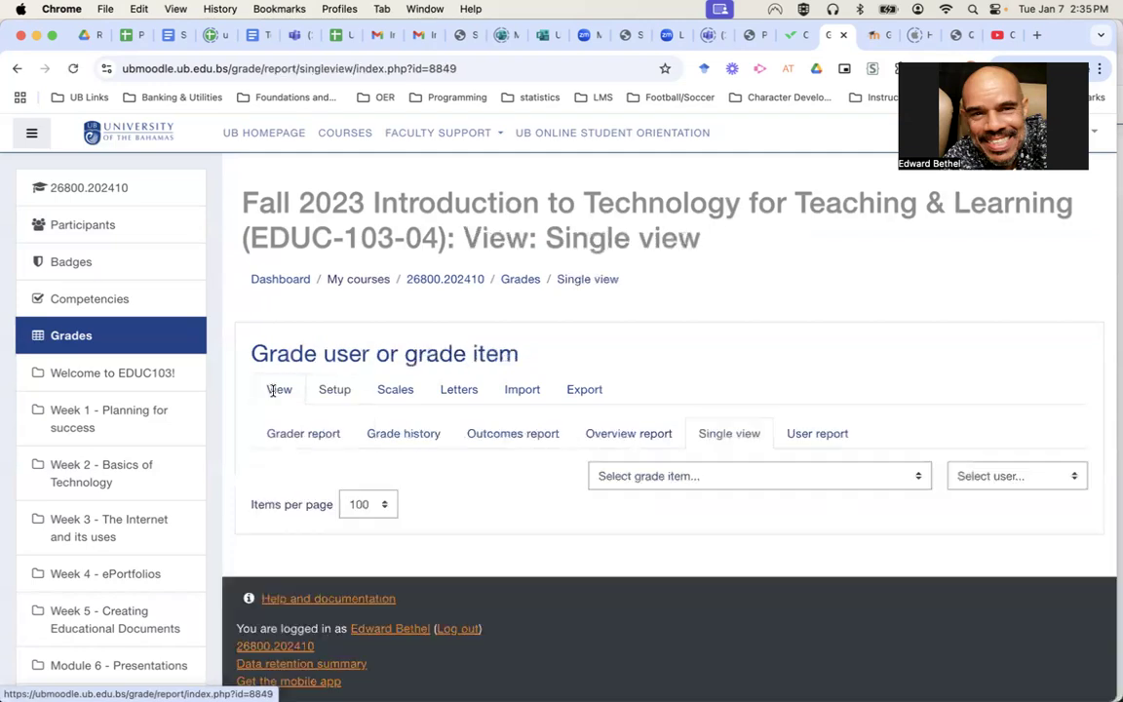
left_click(819, 435)
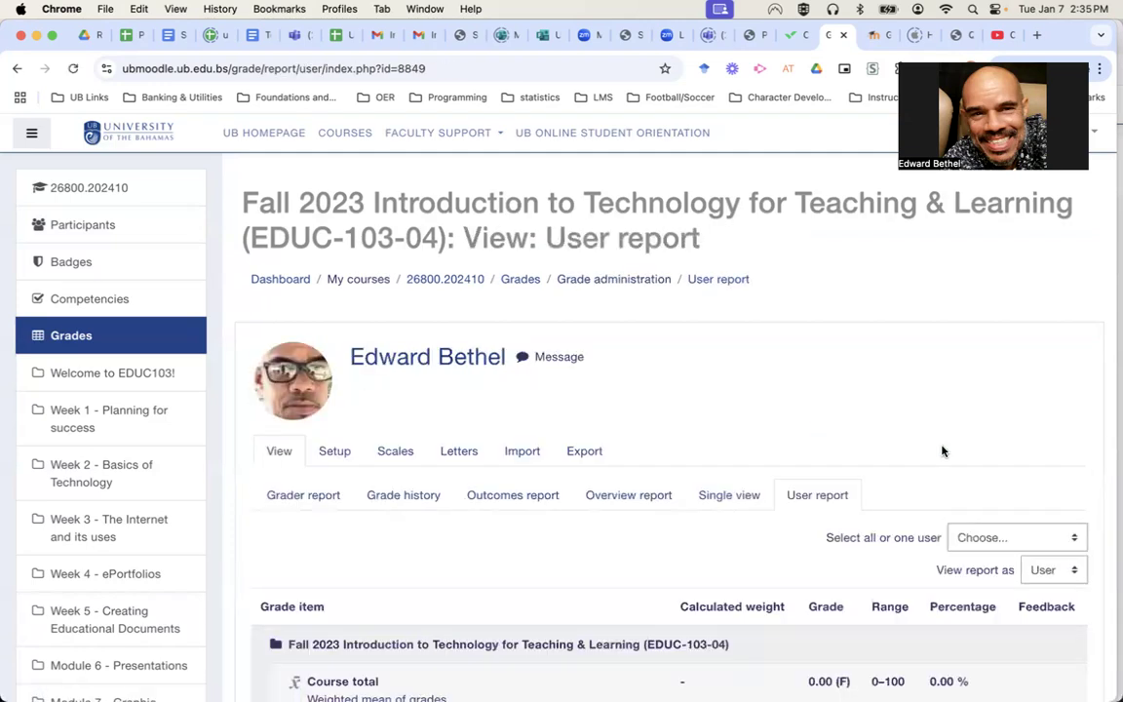
left_click(975, 537)
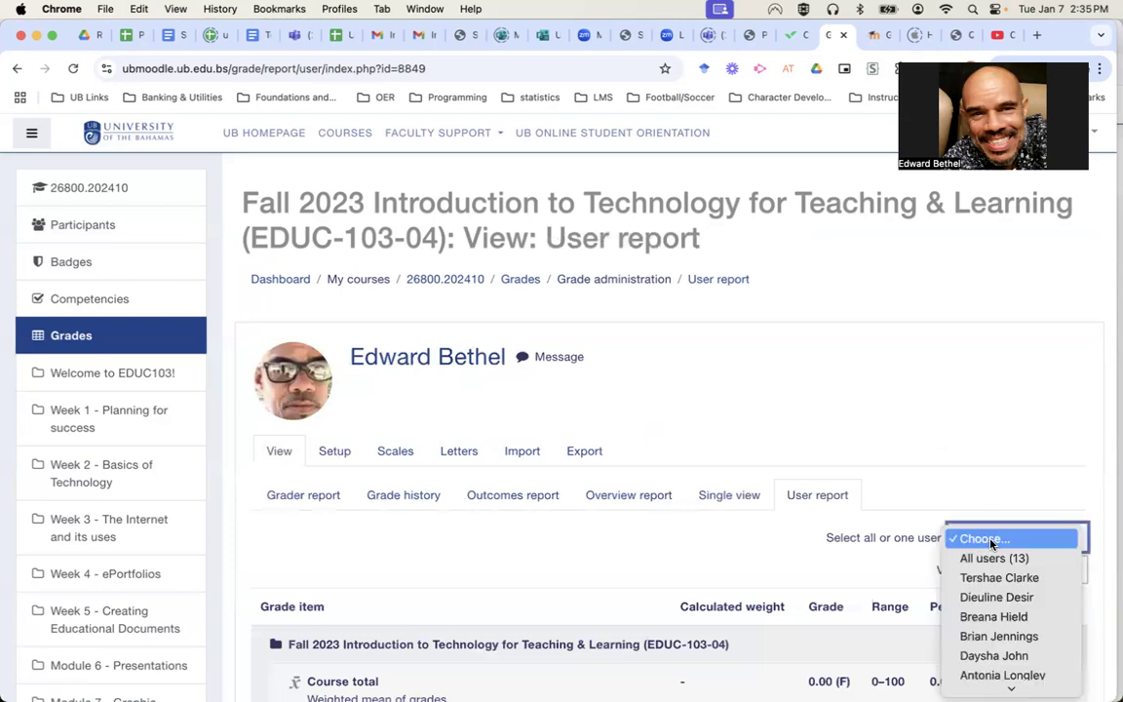
left_click(988, 638)
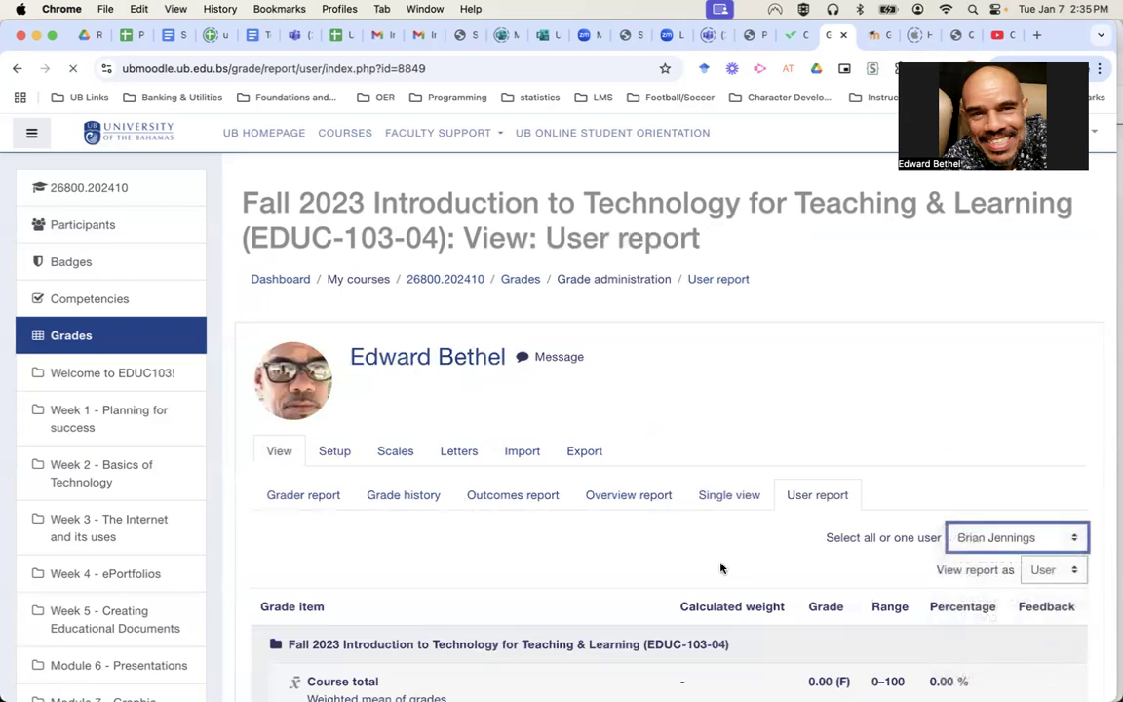
scroll(721, 568, "down", 5)
scroll(722, 568, "down", 10)
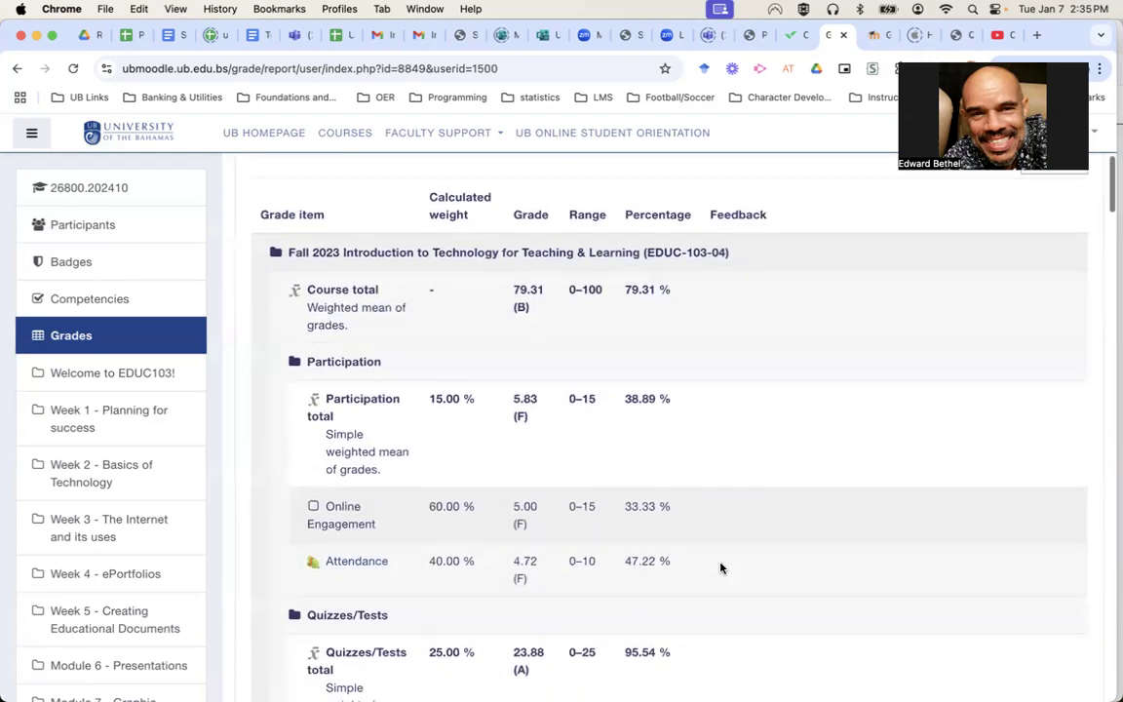
scroll(721, 568, "down", 8)
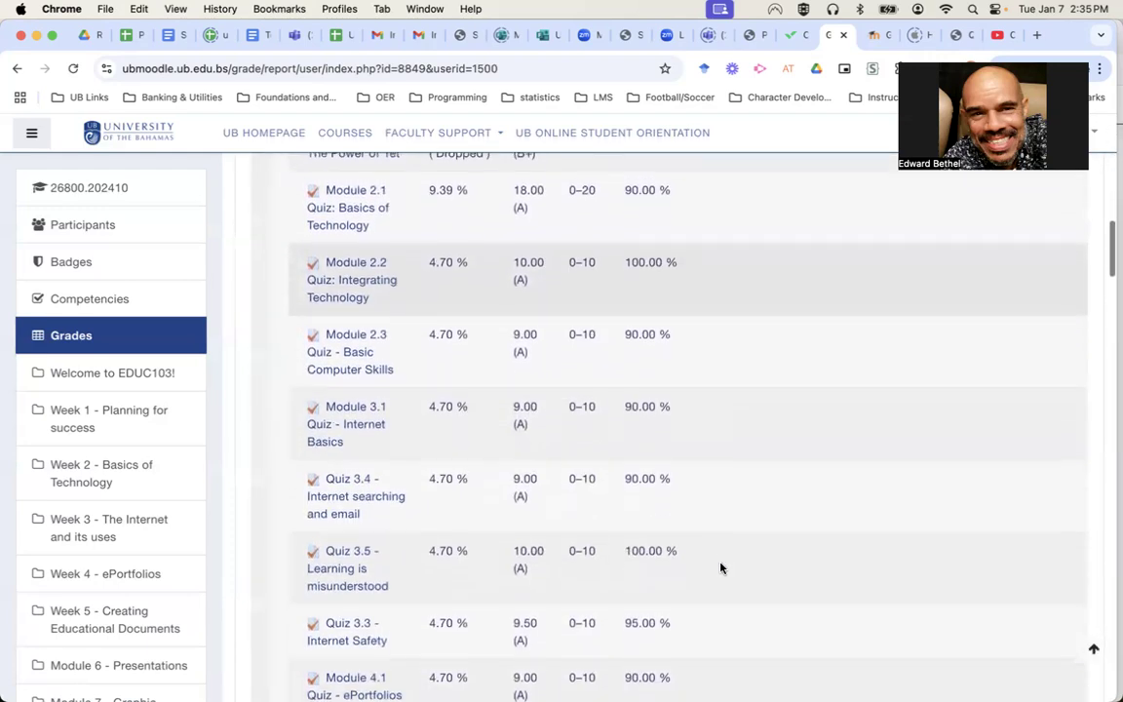
scroll(722, 568, "down", 10)
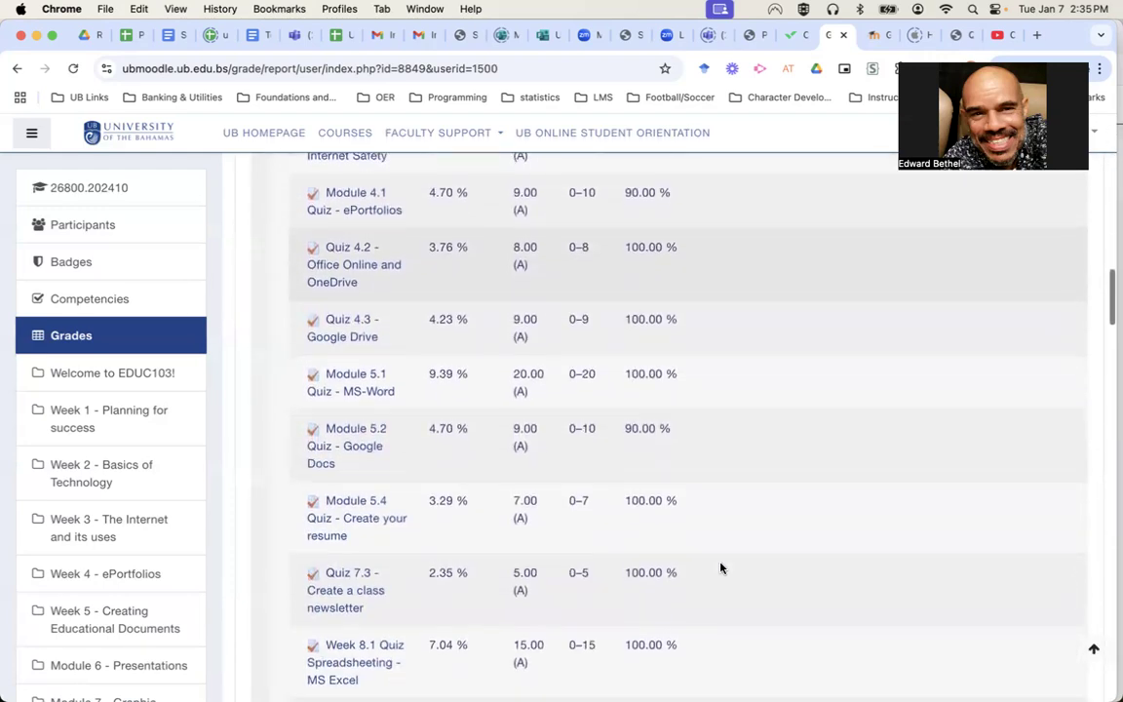
scroll(721, 567, "down", 5)
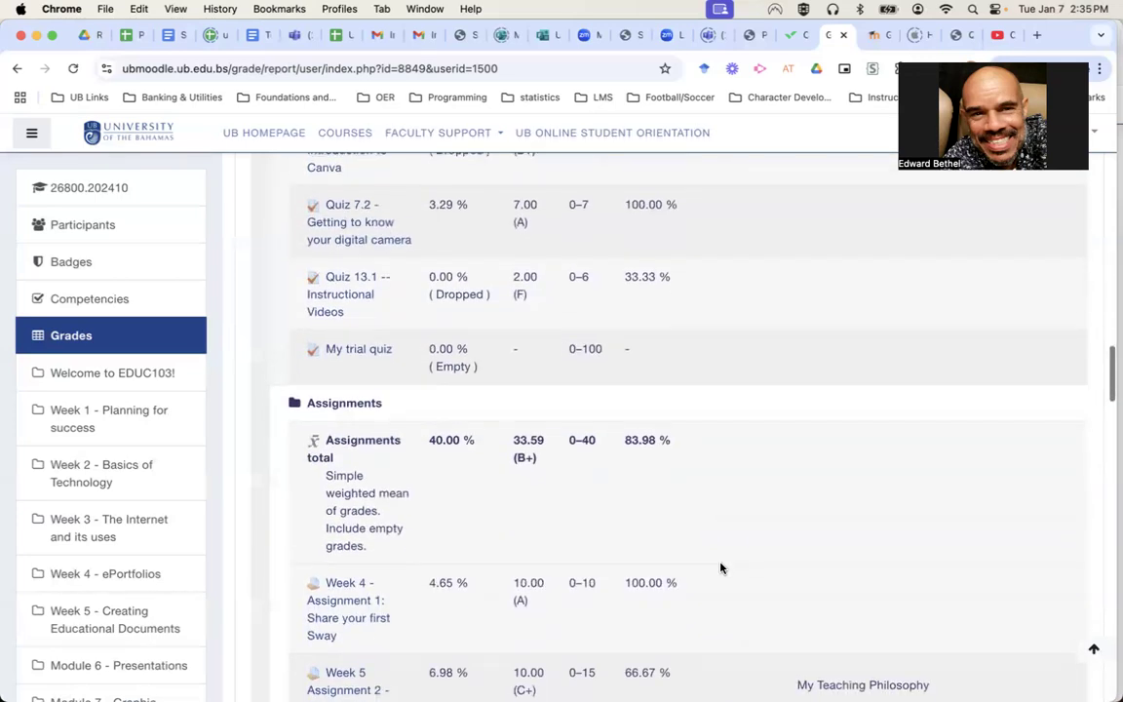
scroll(721, 567, "up", 3)
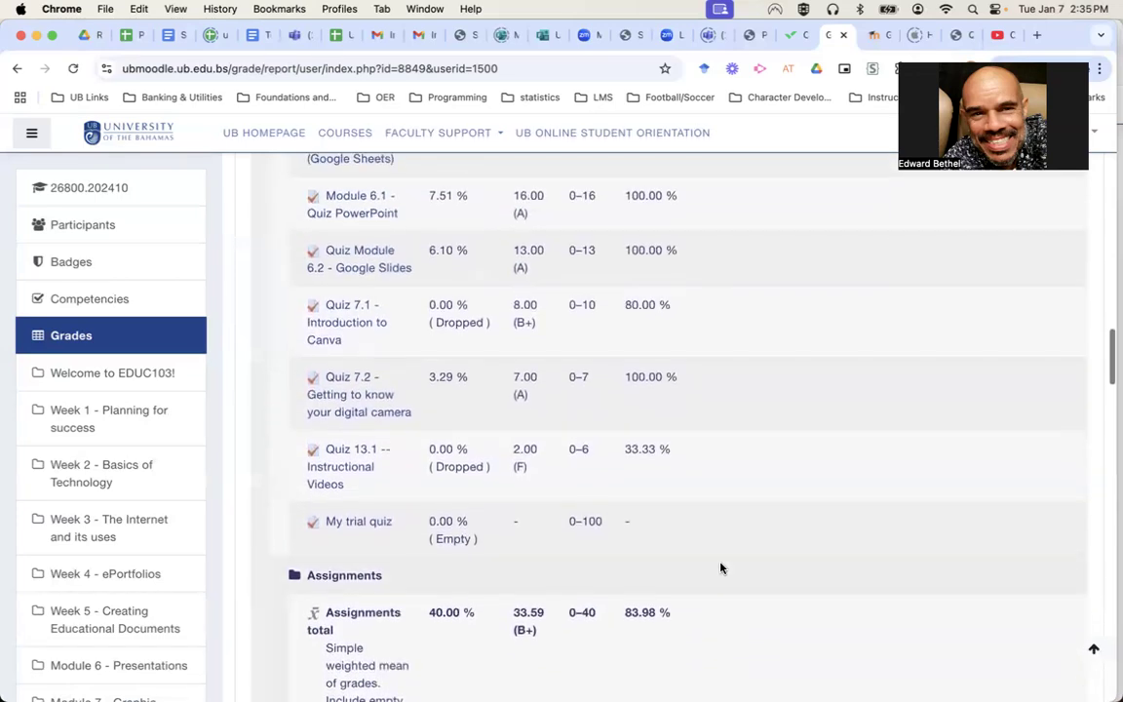
scroll(722, 568, "up", 1)
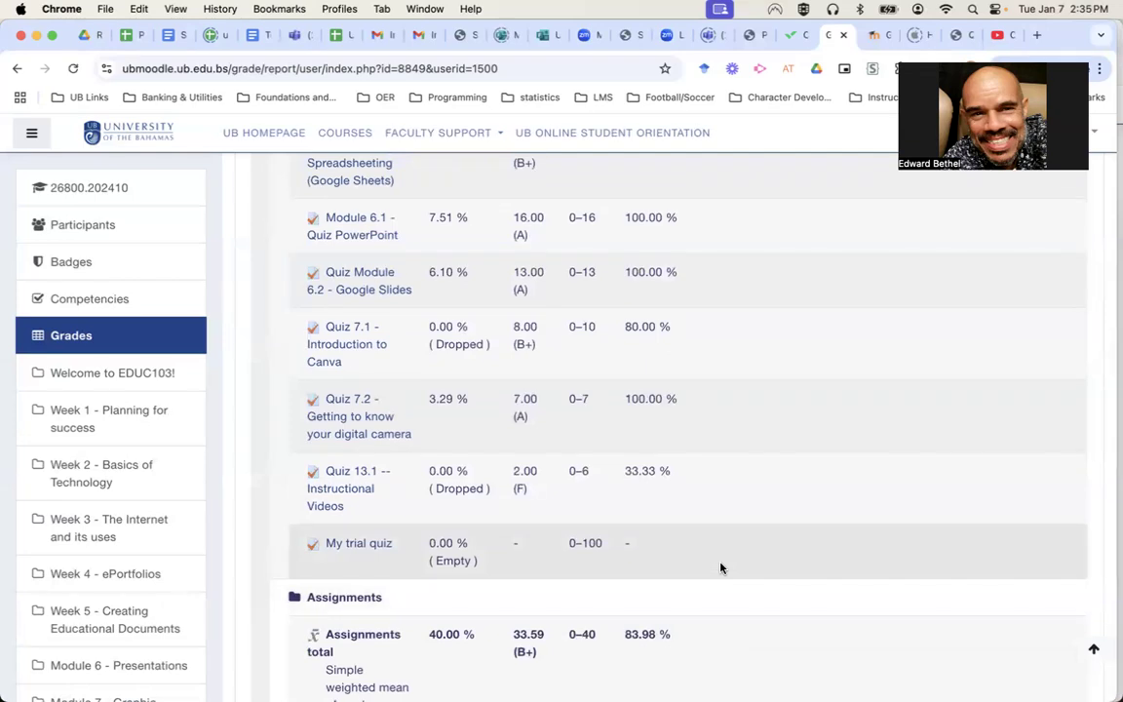
scroll(722, 567, "up", 3)
scroll(722, 568, "up", 3)
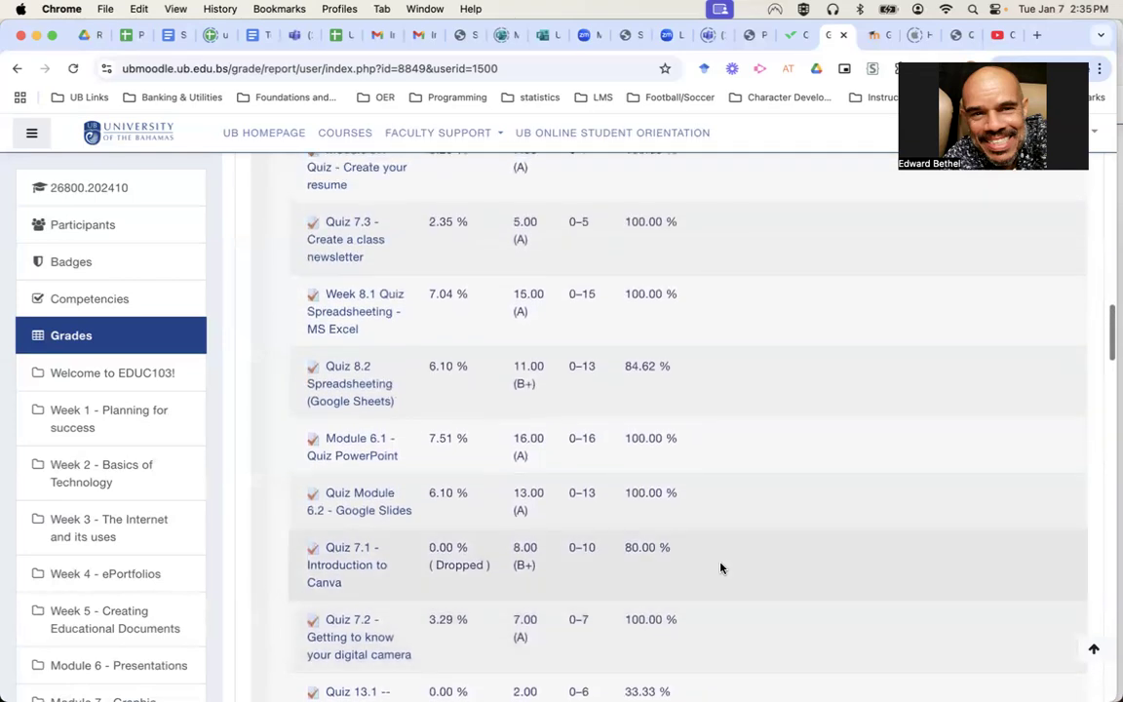
scroll(722, 567, "up", 1)
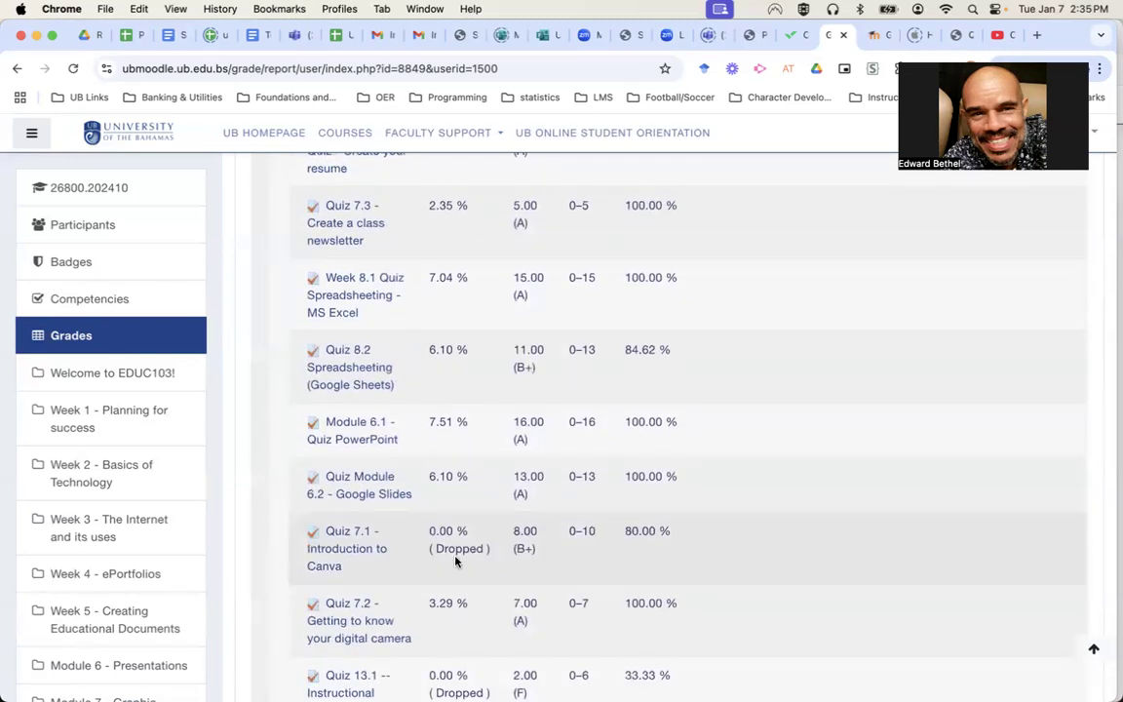
scroll(454, 560, "down", 2)
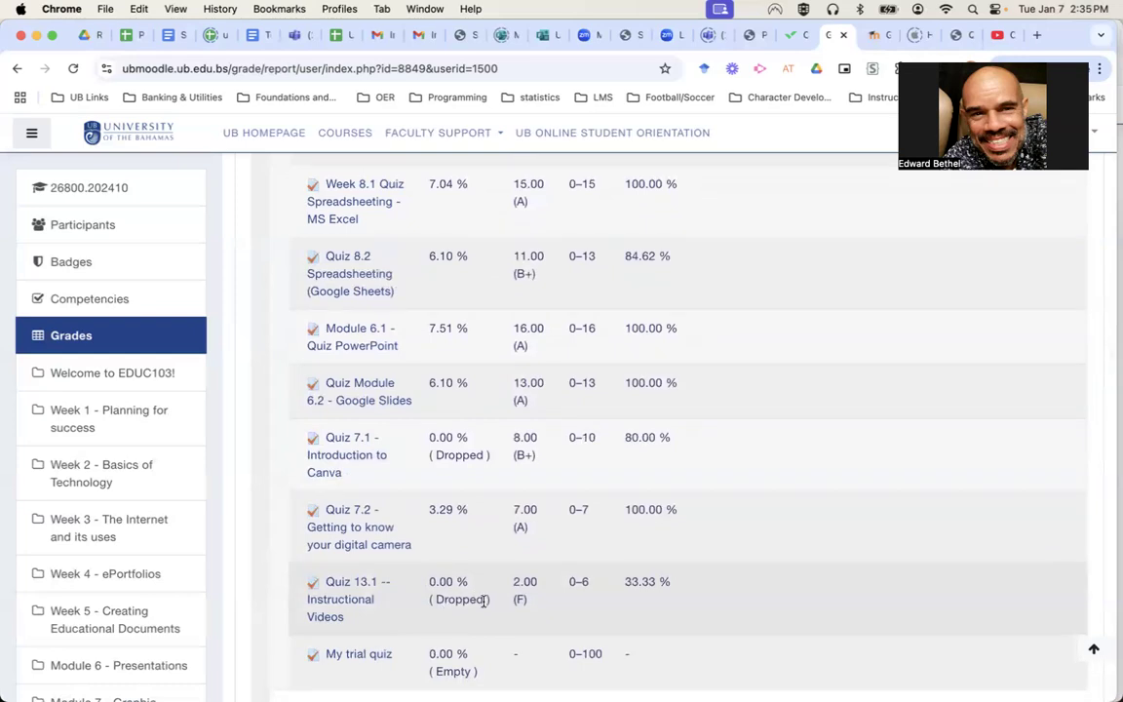
scroll(485, 601, "down", 1)
scroll(485, 603, "up", 10)
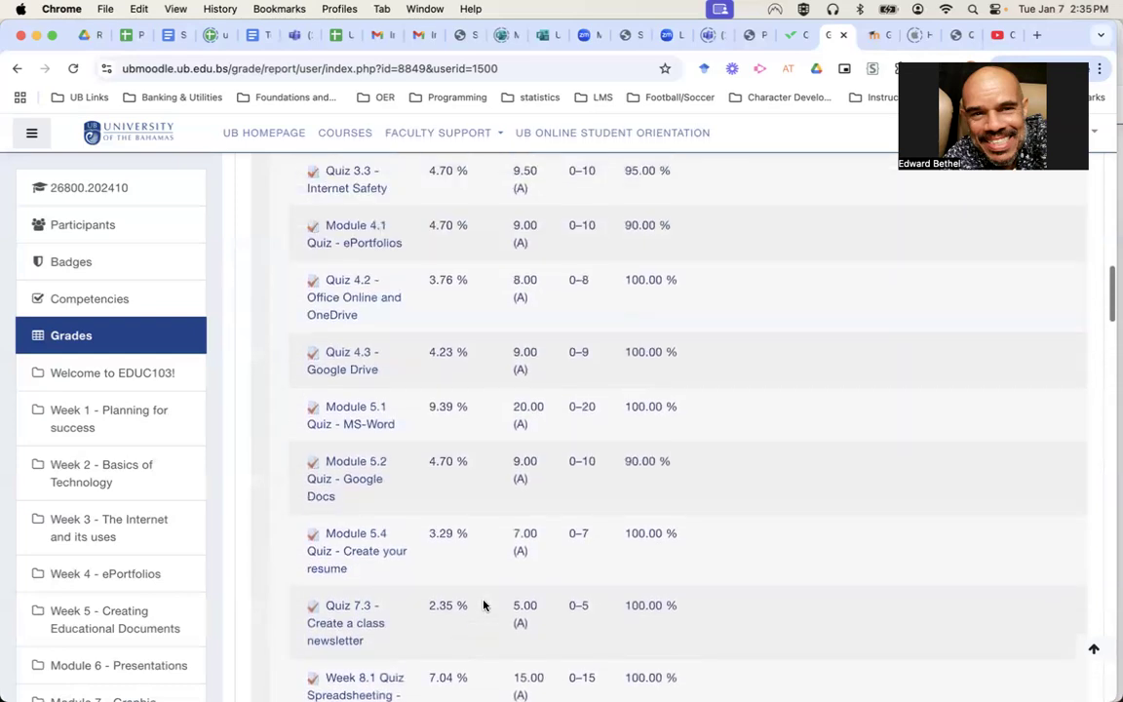
scroll(485, 605, "up", 15)
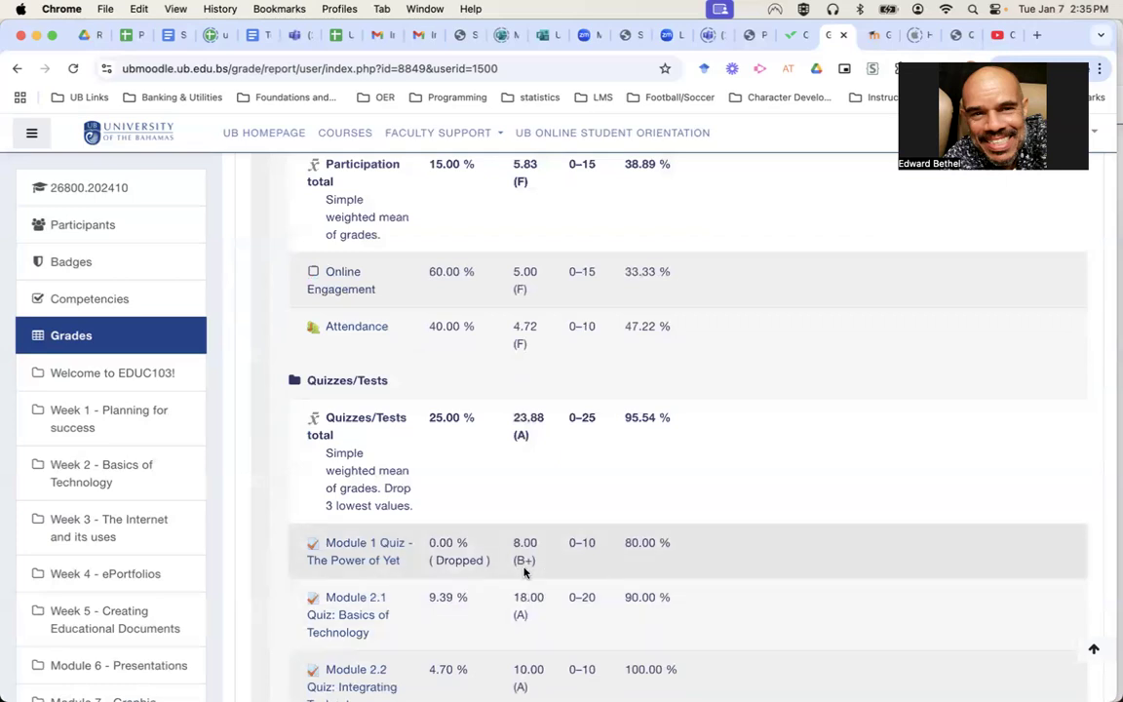
scroll(524, 575, "down", 5)
scroll(524, 572, "down", 7)
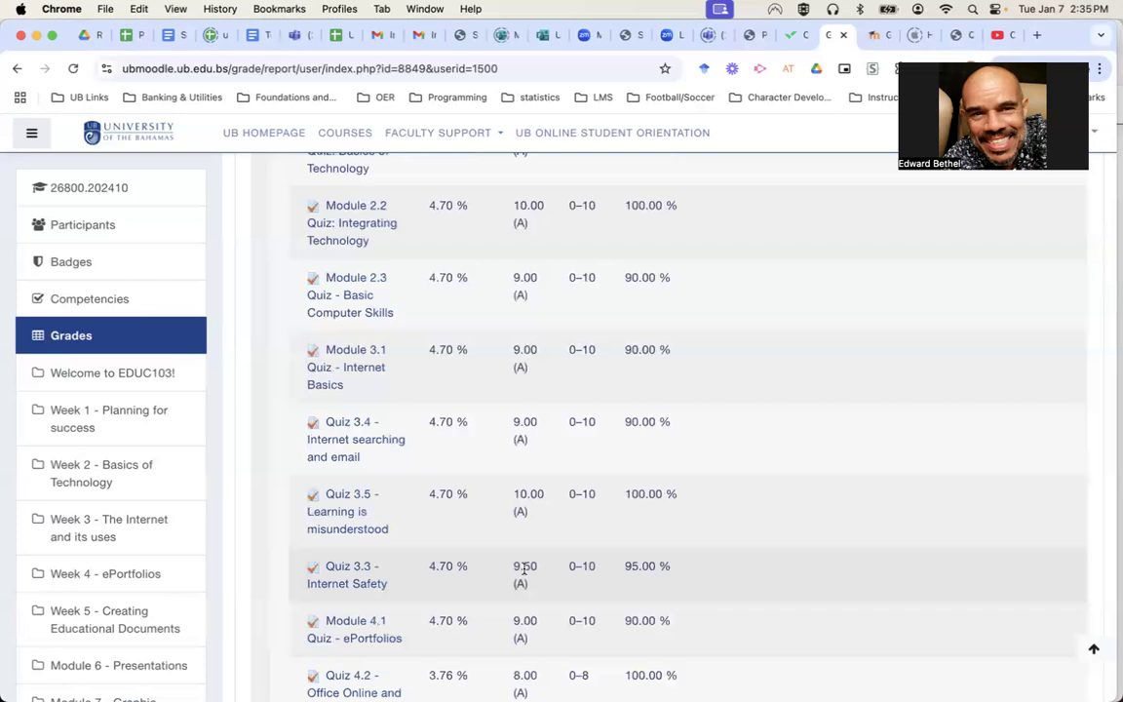
scroll(524, 570, "up", 9)
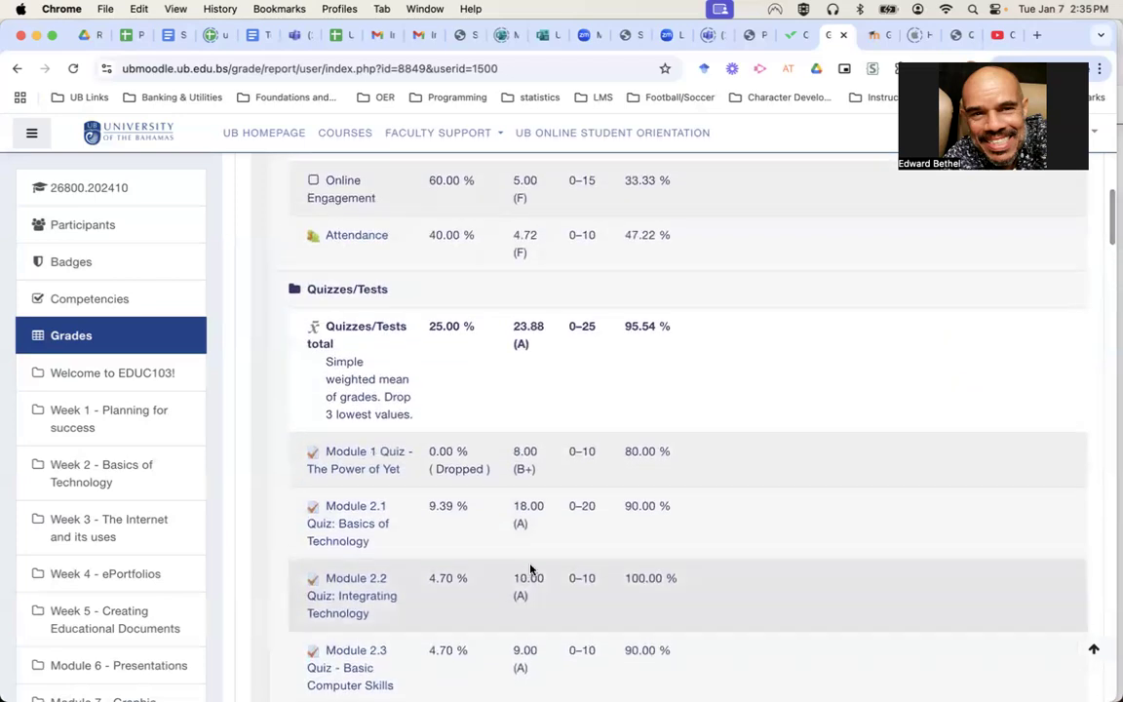
scroll(848, 527, "down", 8)
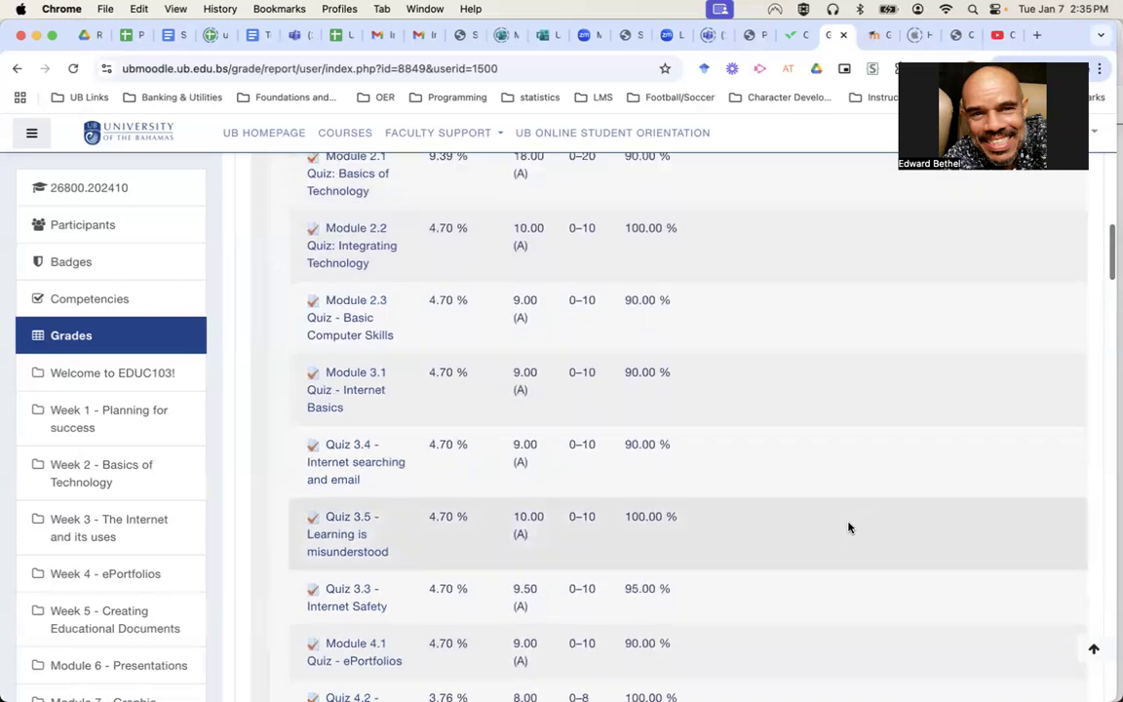
scroll(848, 527, "up", 7)
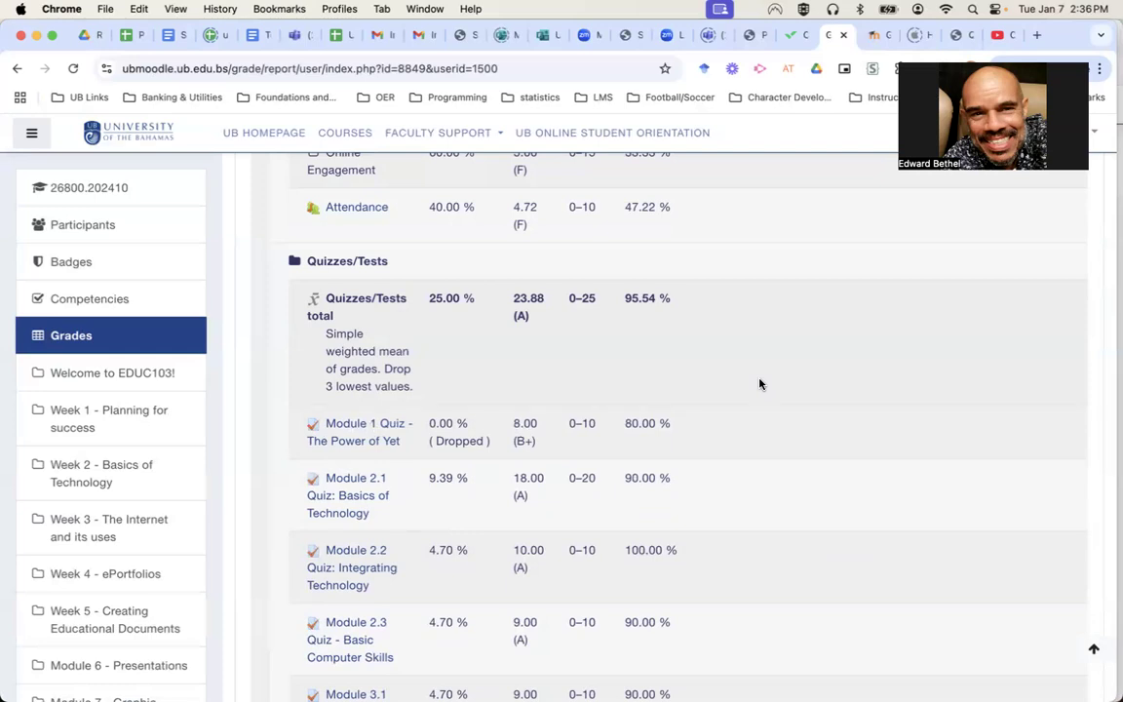
scroll(761, 384, "up", 10)
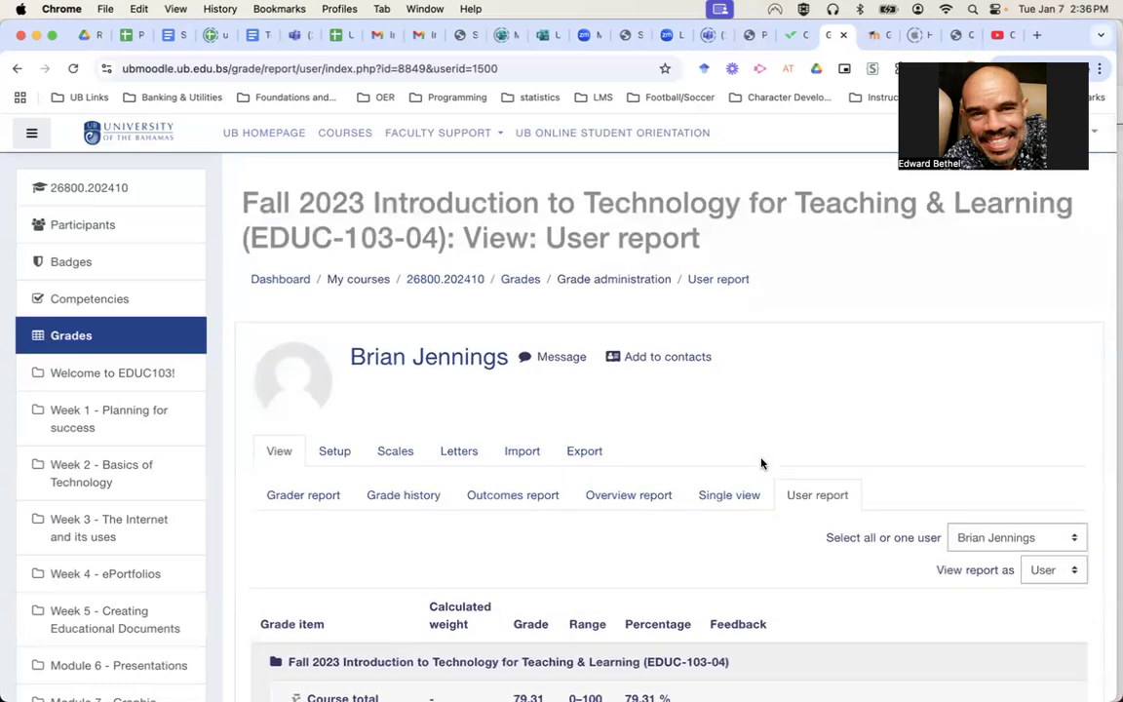
Back in Gradebook setup, review the quiz and assignment items, then open the Quizzes/Tests Edit menu.
left_click(338, 459)
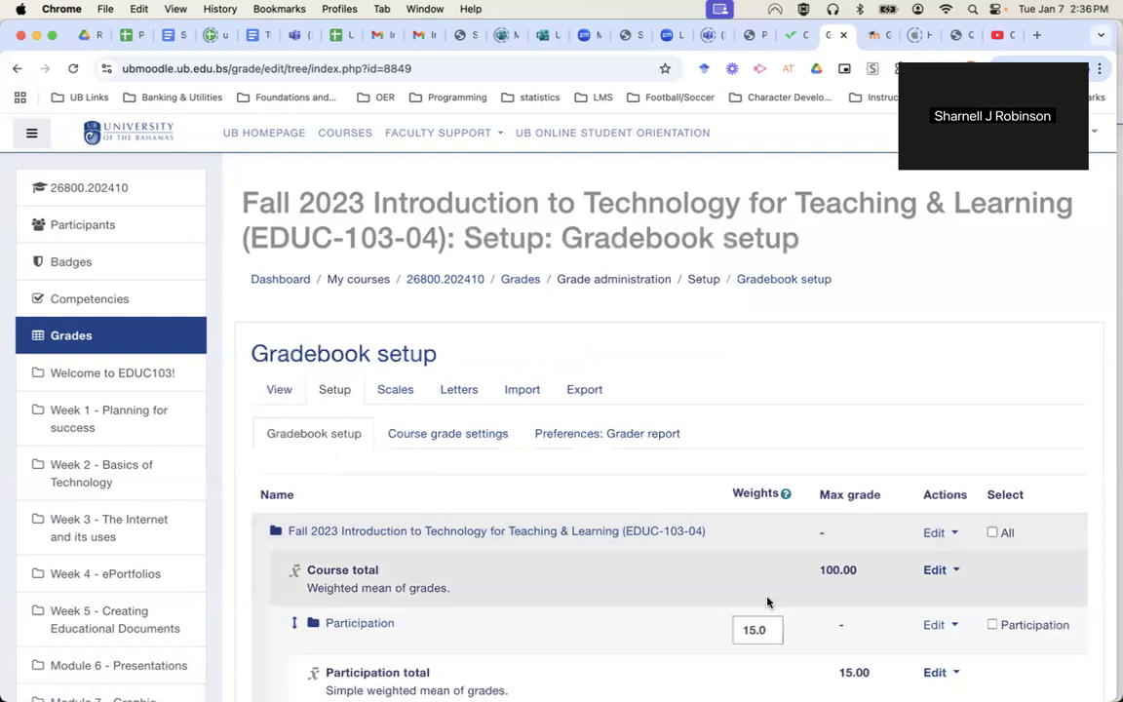
scroll(889, 606, "down", 1)
scroll(889, 606, "down", 5)
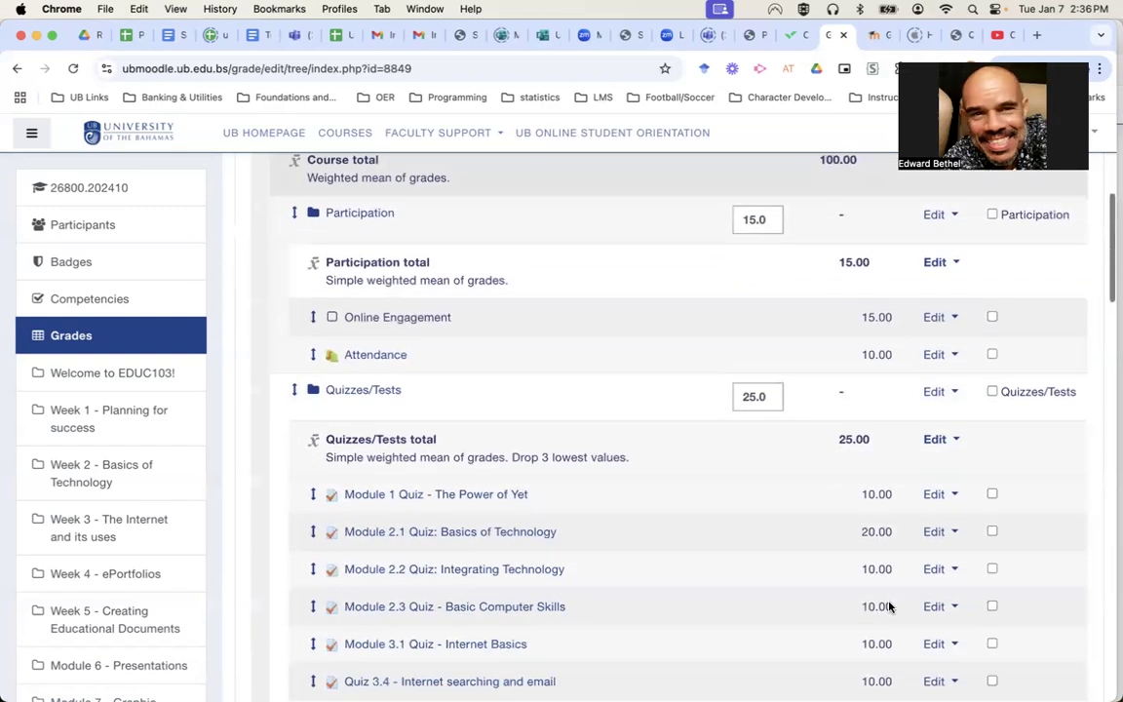
scroll(890, 601, "down", 1)
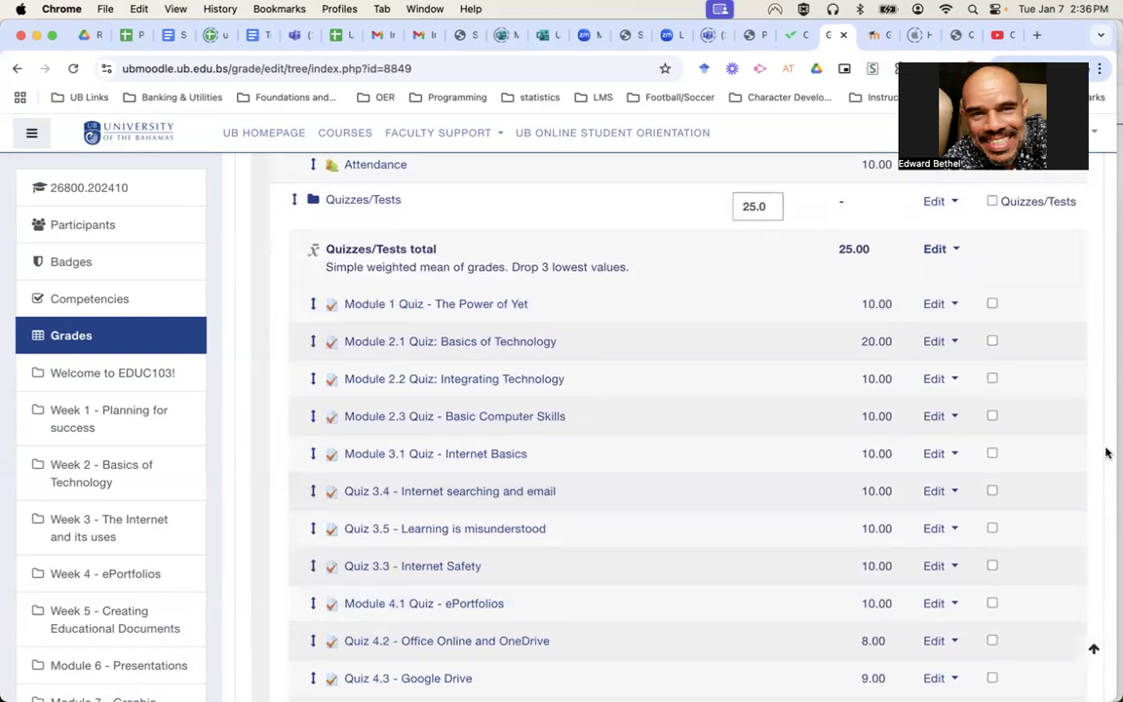
scroll(1063, 463, "down", 2)
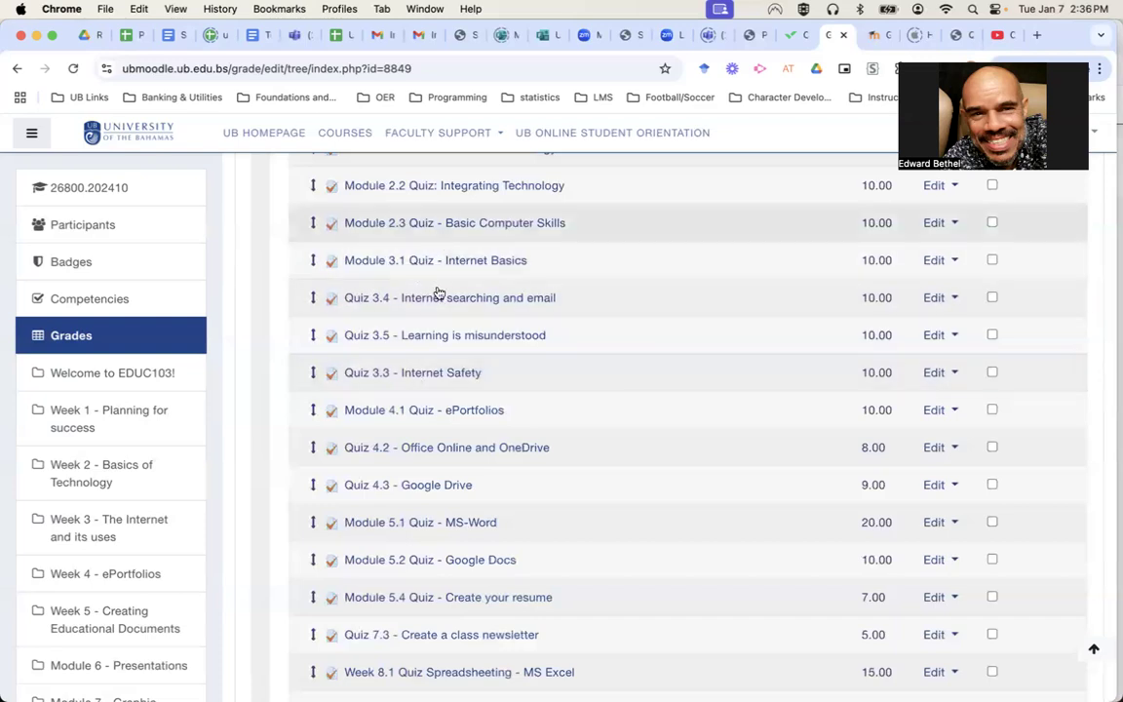
scroll(445, 335, "up", 1)
scroll(445, 335, "up", 2)
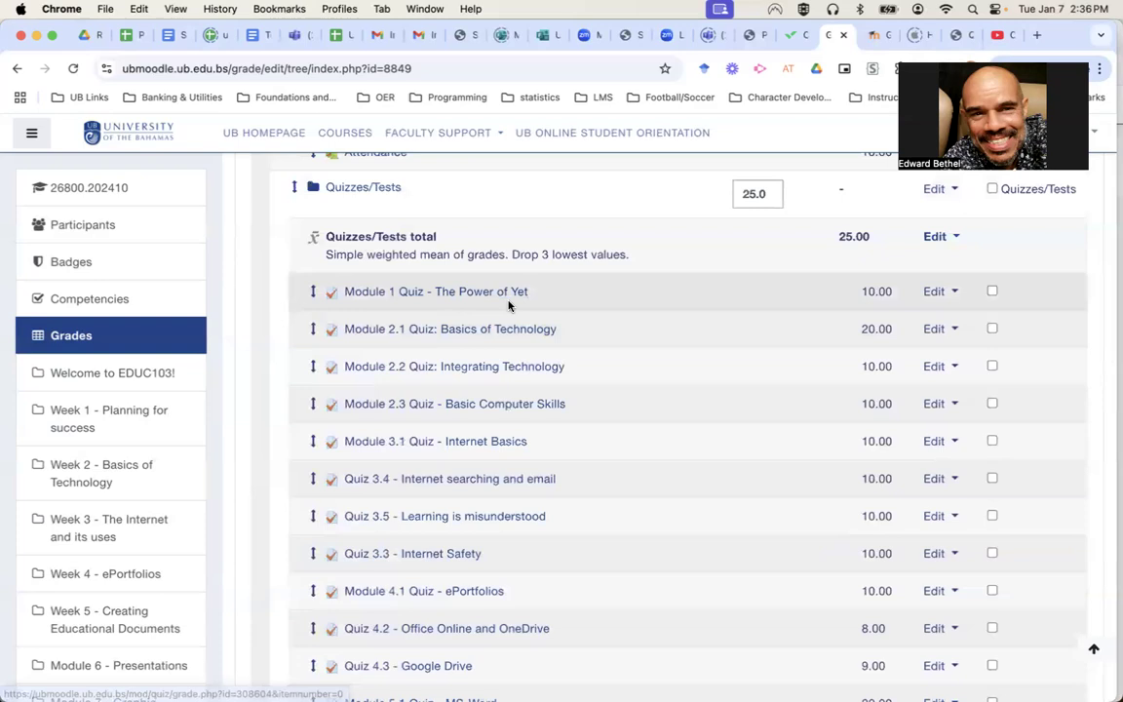
scroll(578, 302, "down", 10)
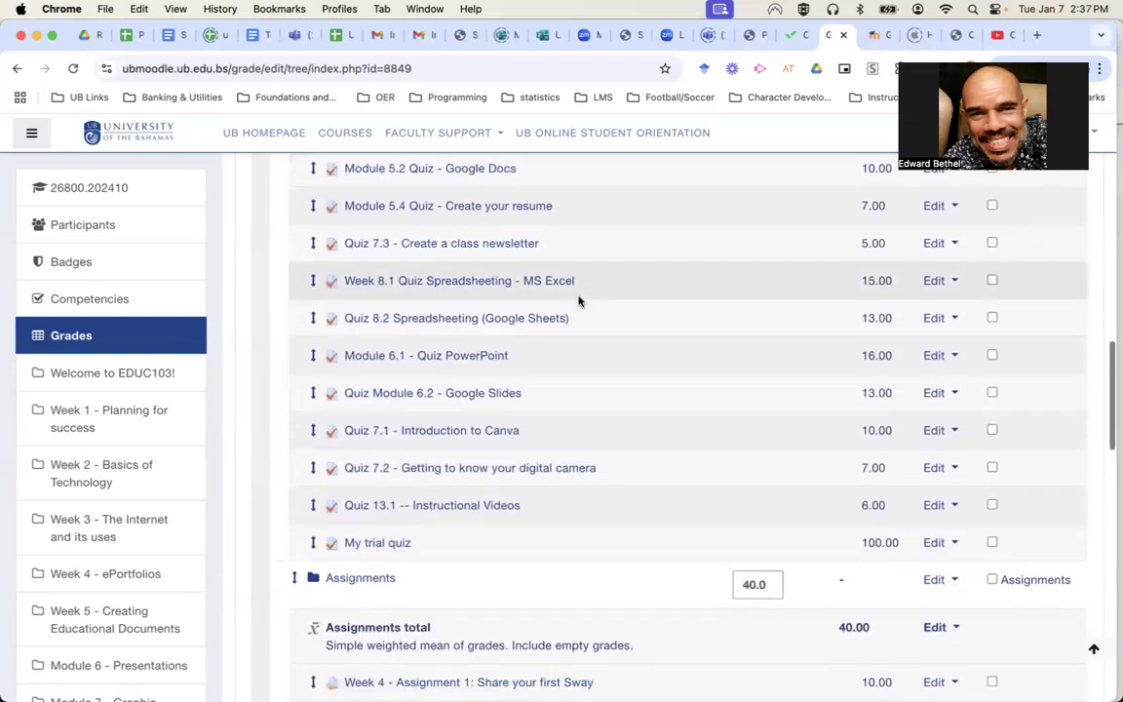
scroll(579, 302, "down", 4)
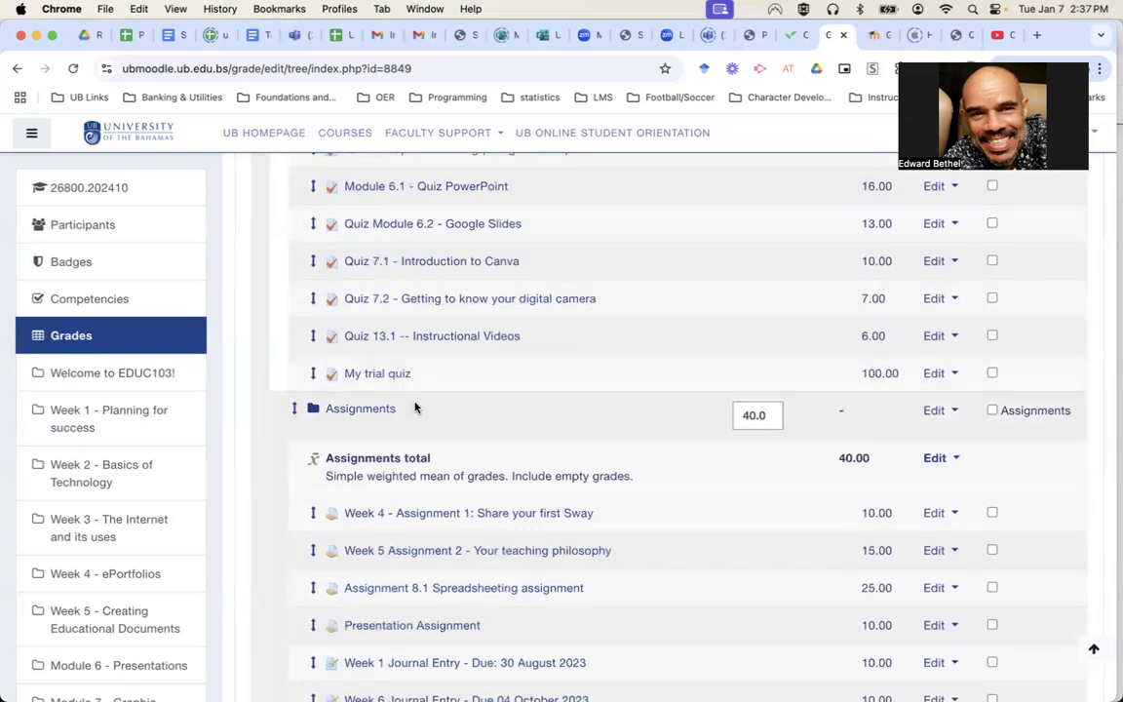
scroll(417, 405, "down", 10)
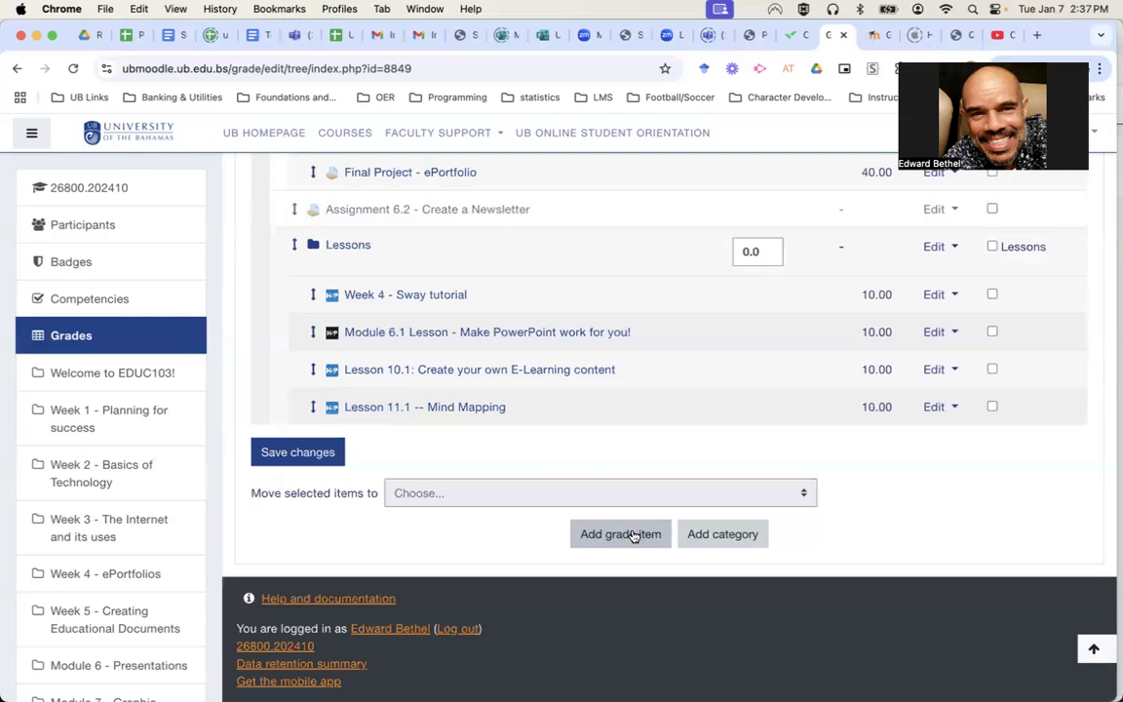
scroll(632, 494, "up", 8)
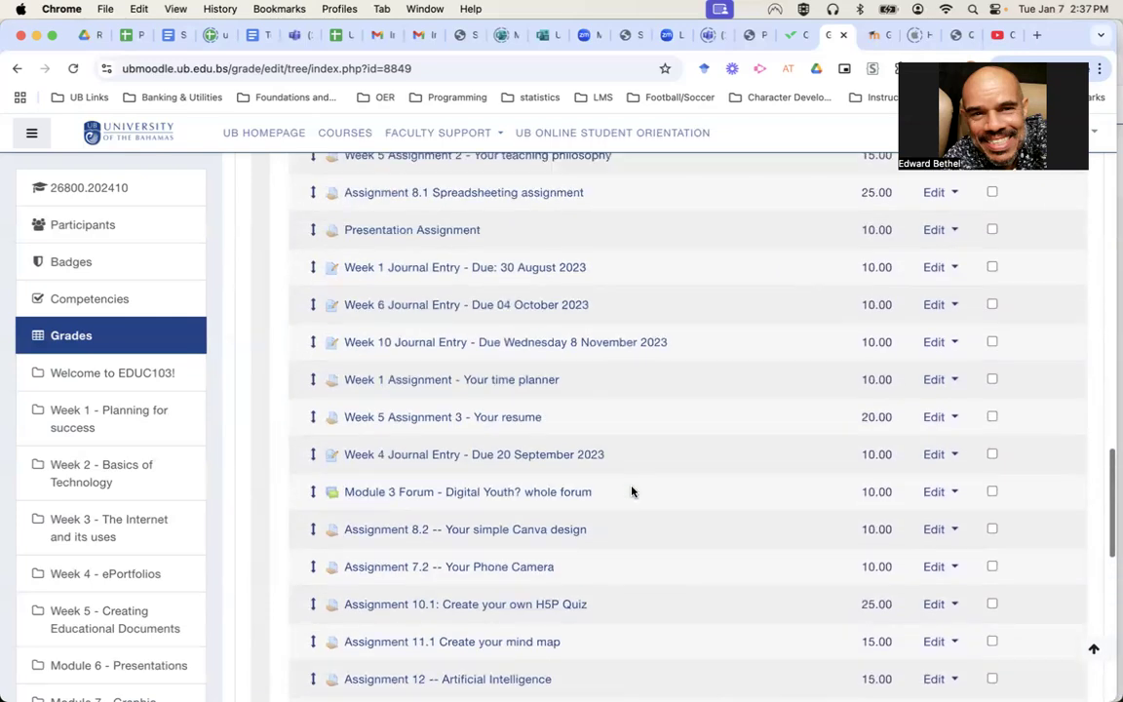
scroll(632, 490, "up", 5)
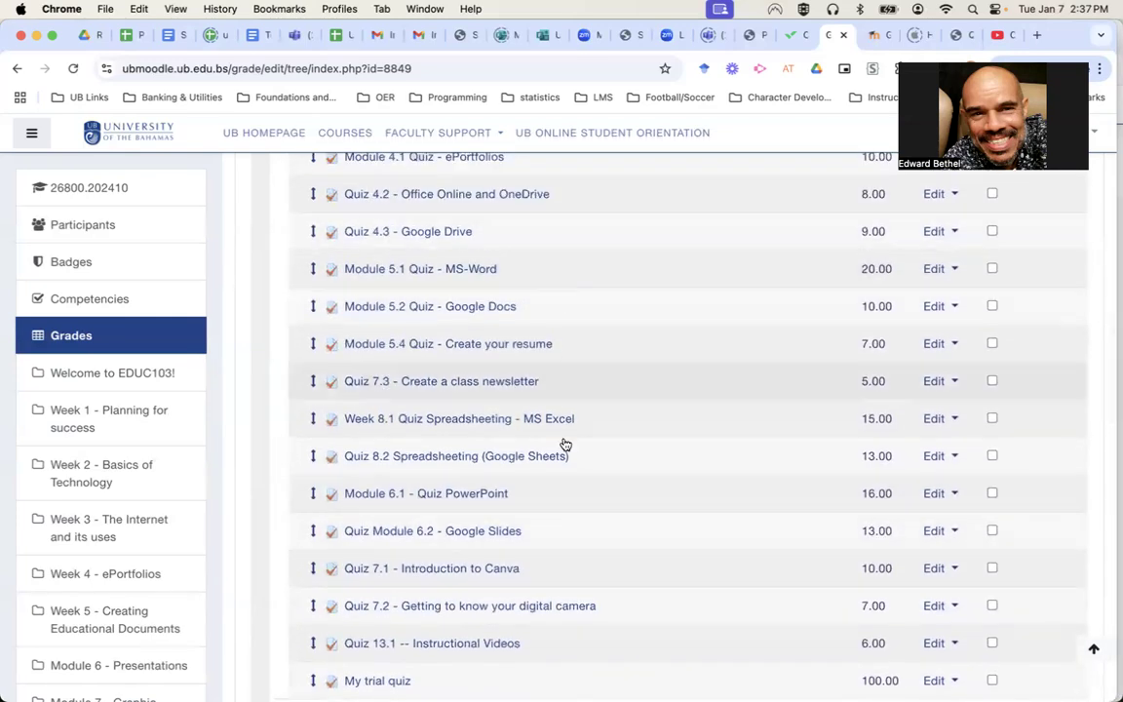
scroll(592, 534, "up", 3)
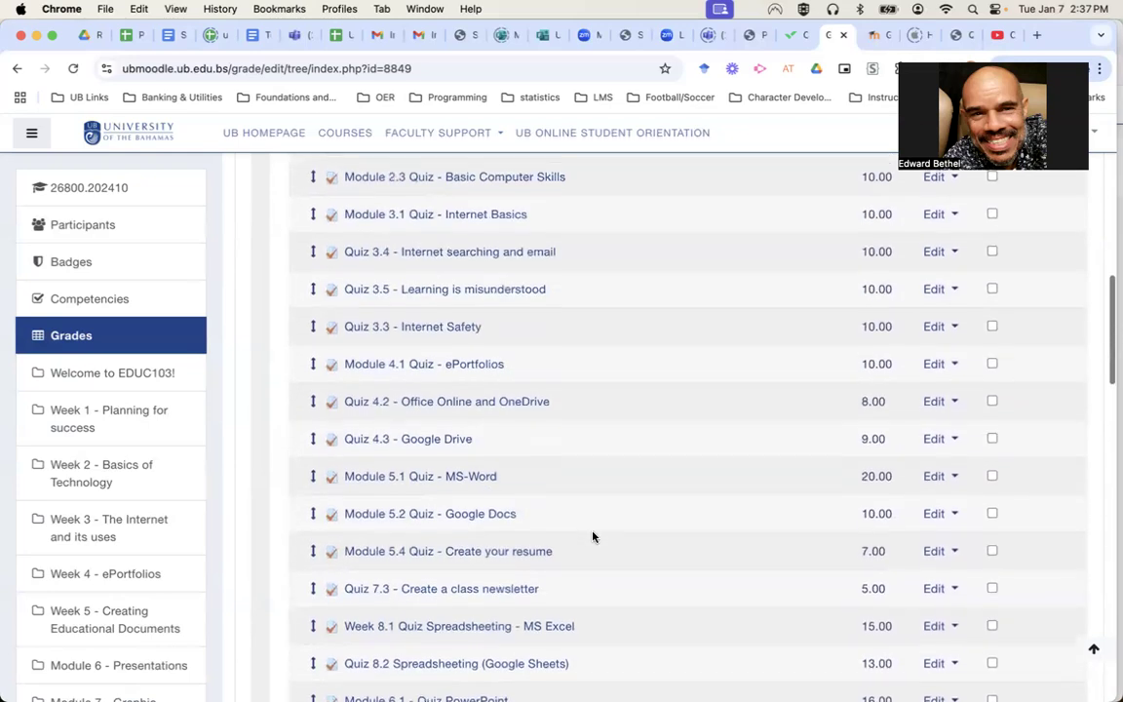
scroll(592, 534, "down", 2)
scroll(592, 535, "up", 5)
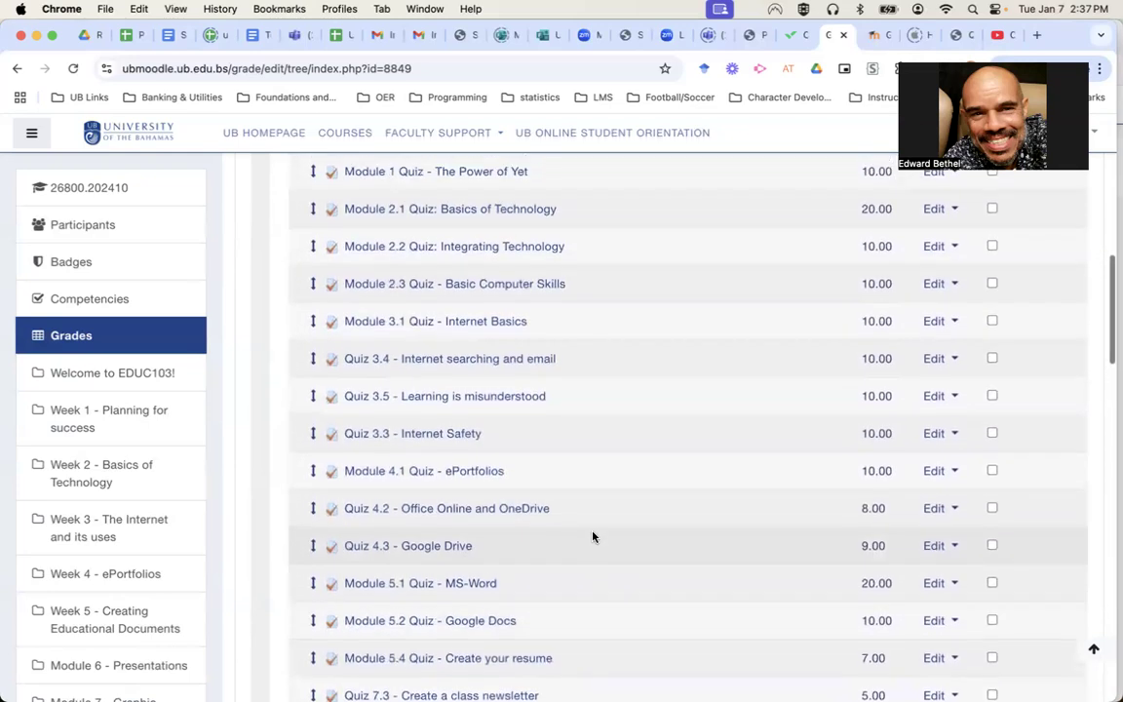
scroll(593, 536, "up", 3)
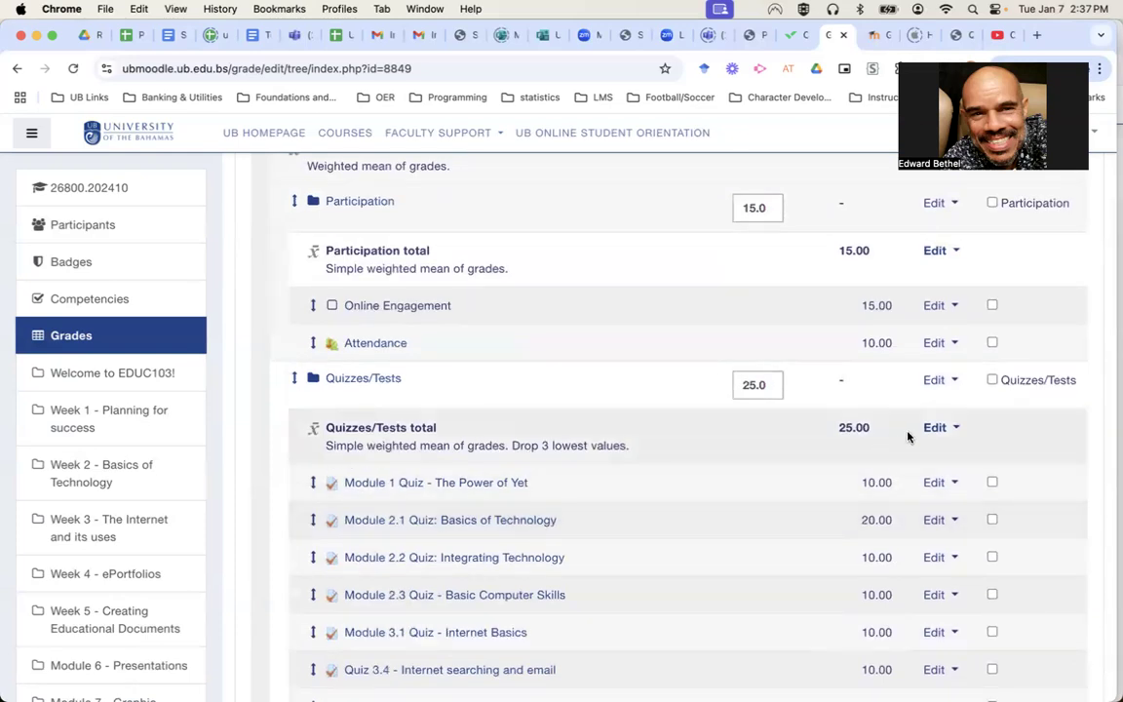
scroll(659, 566, "down", 3)
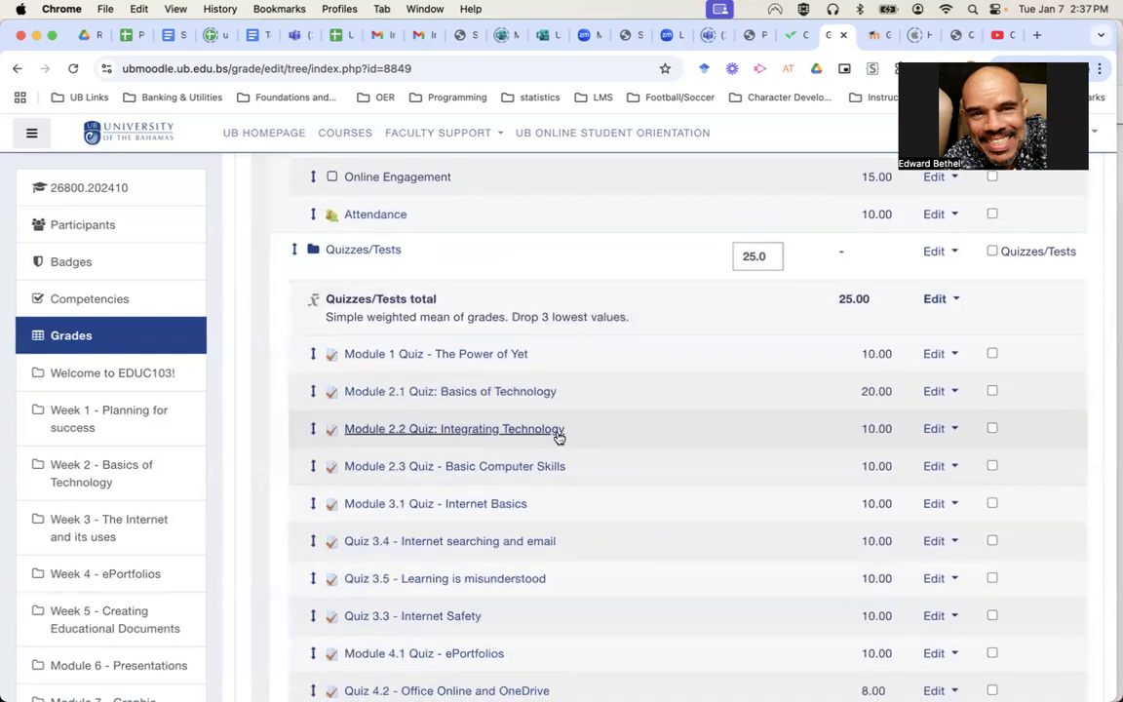
scroll(575, 445, "down", 5)
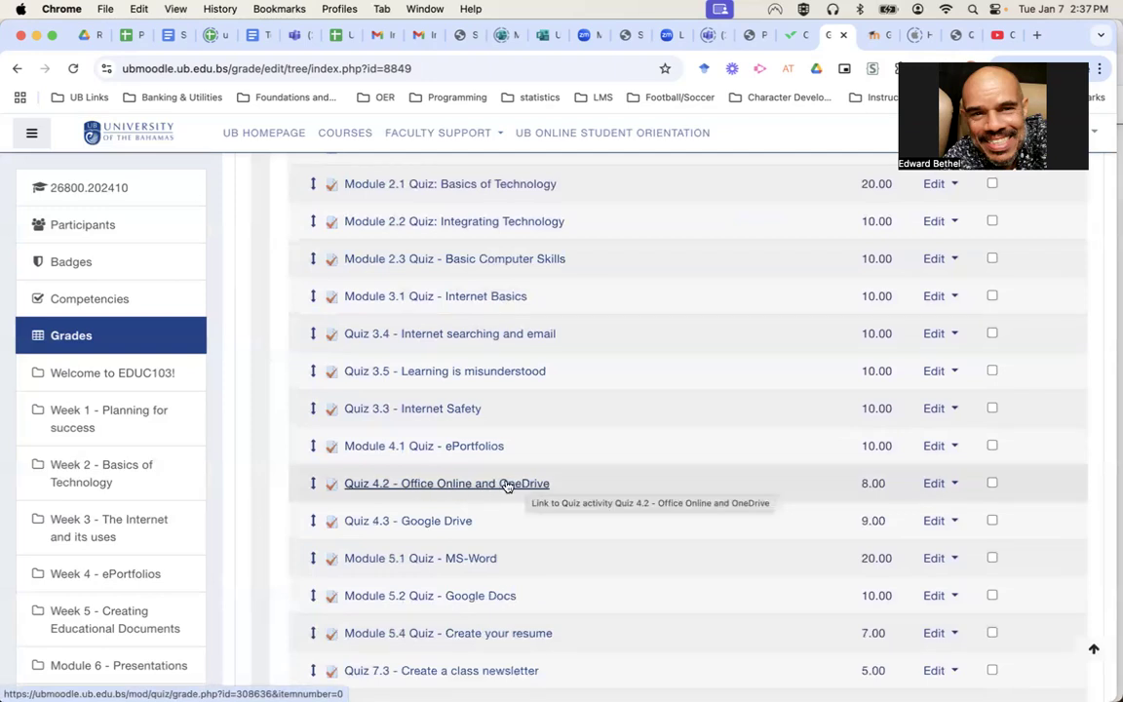
scroll(737, 484, "up", 10)
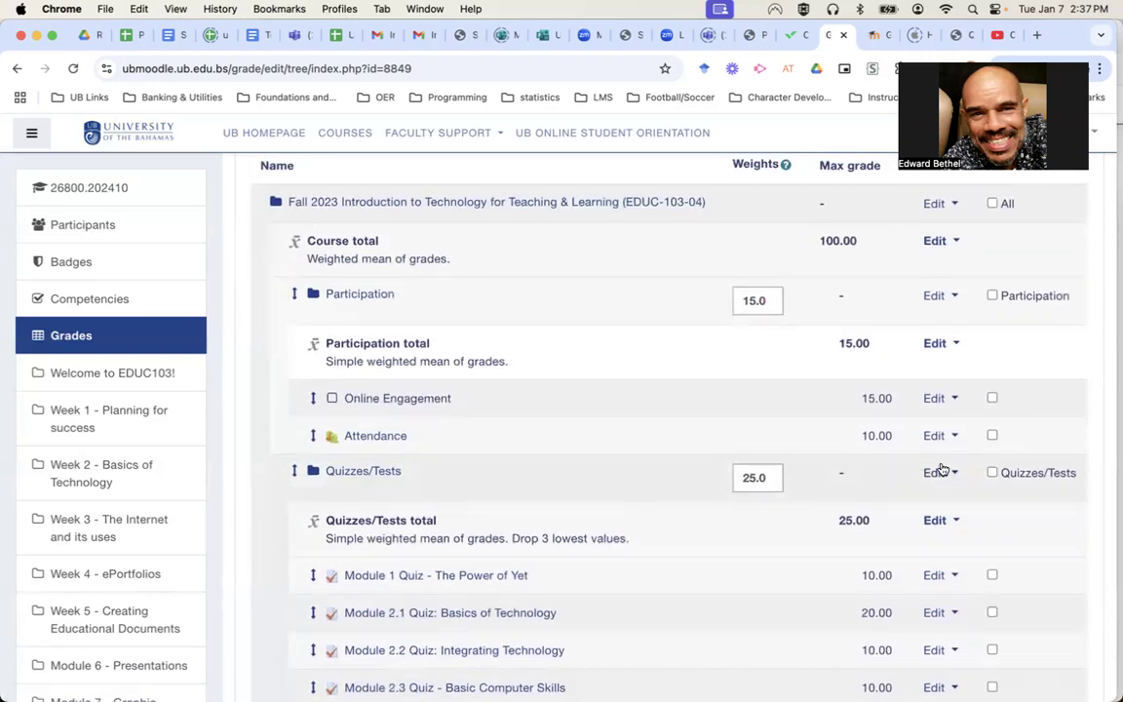
left_click(935, 475)
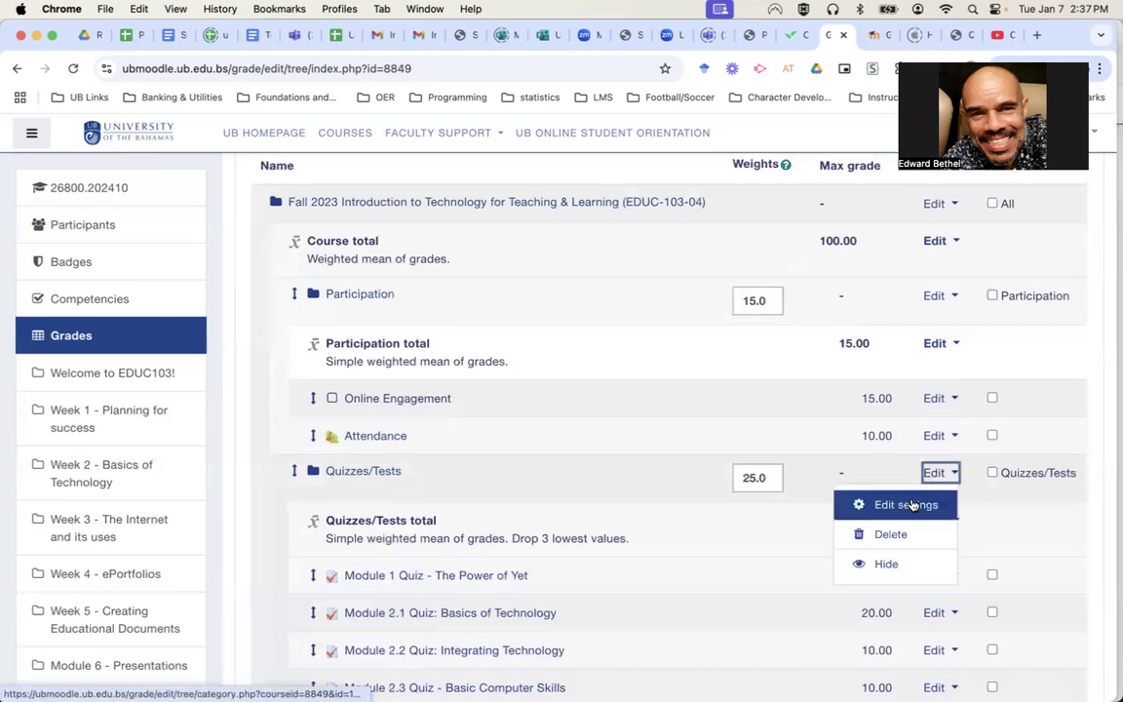
Give Quizzes/Tests Weighted mean of grades aggregation with Drop the lowest 0, save, and continue.
left_click(915, 503)
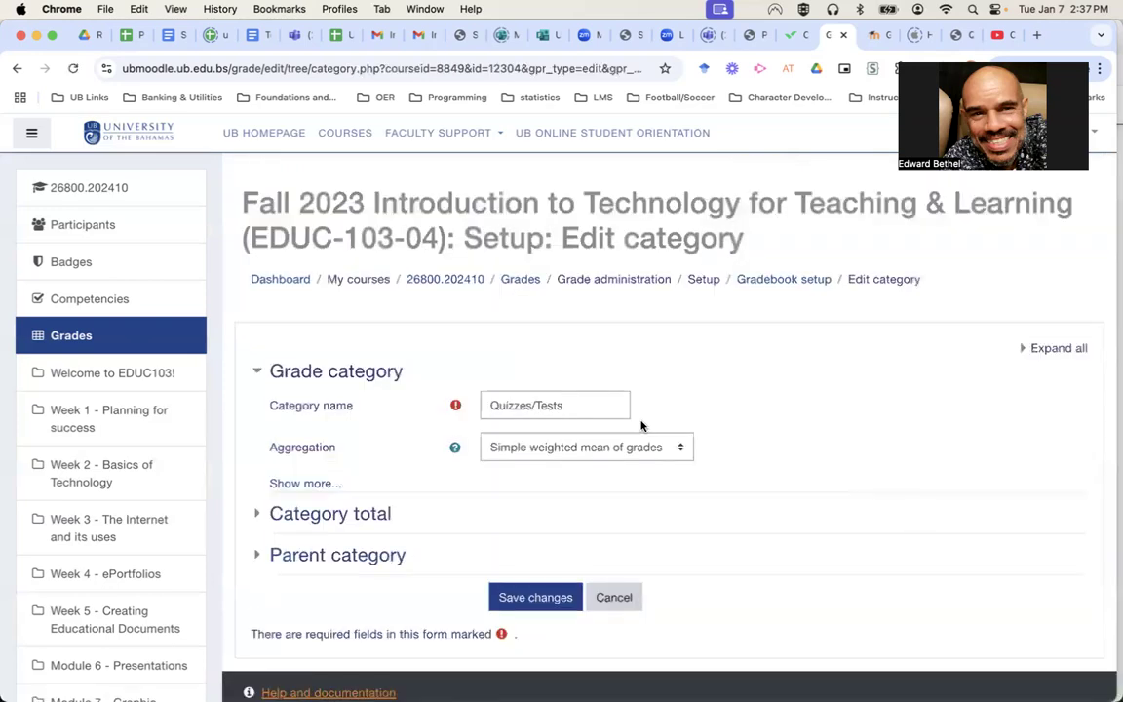
left_click(291, 485)
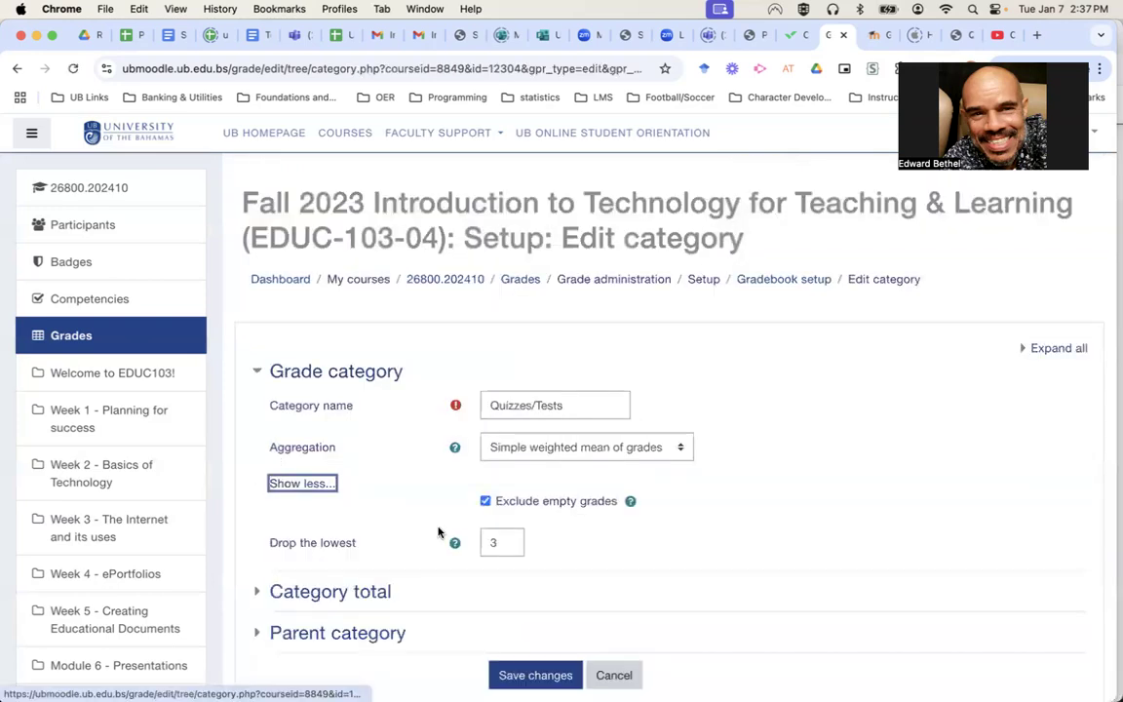
double_click(498, 546)
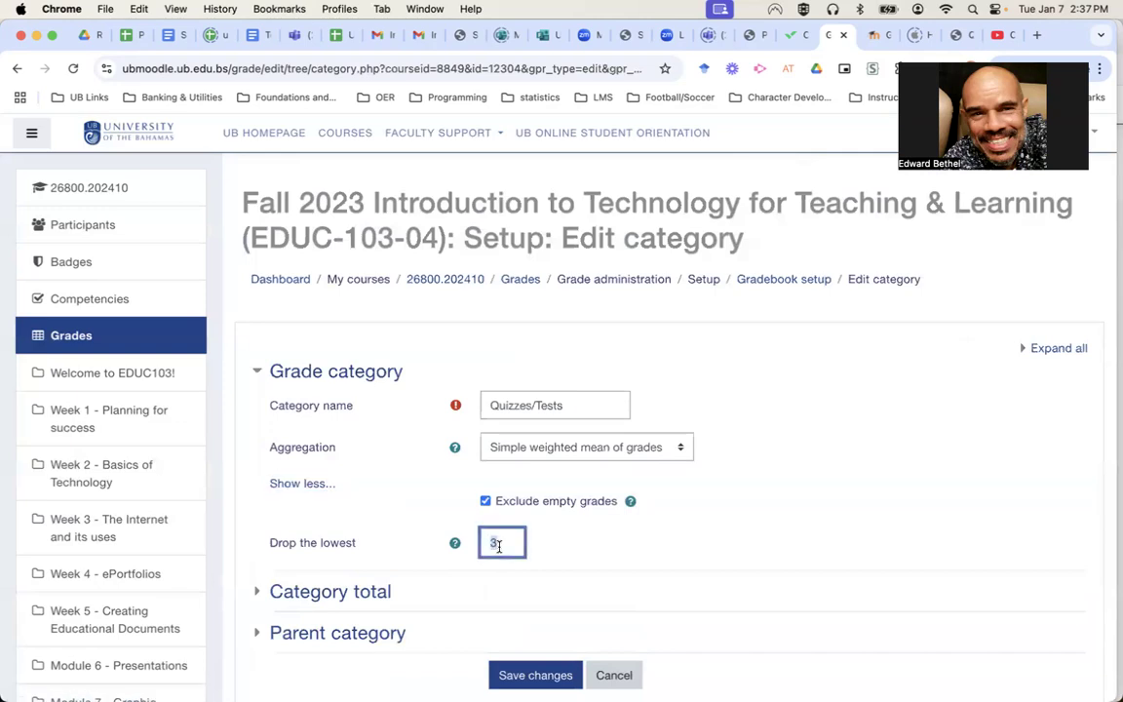
type("0")
left_click(561, 450)
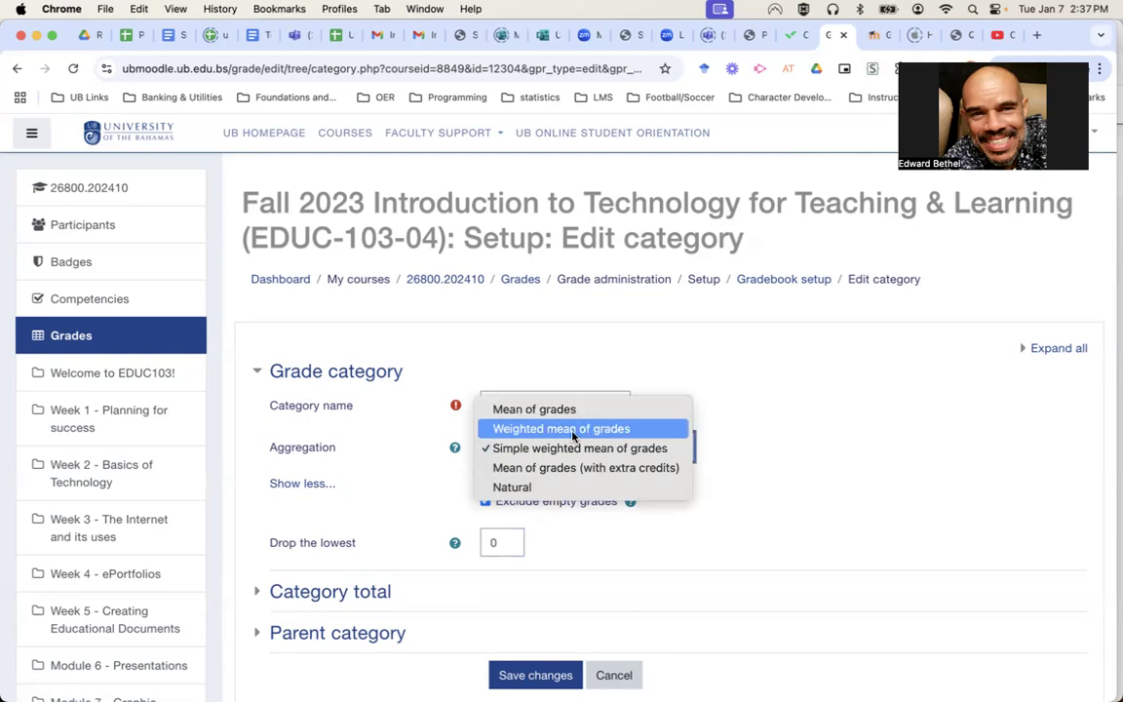
left_click(573, 435)
scroll(523, 652, "down", 3)
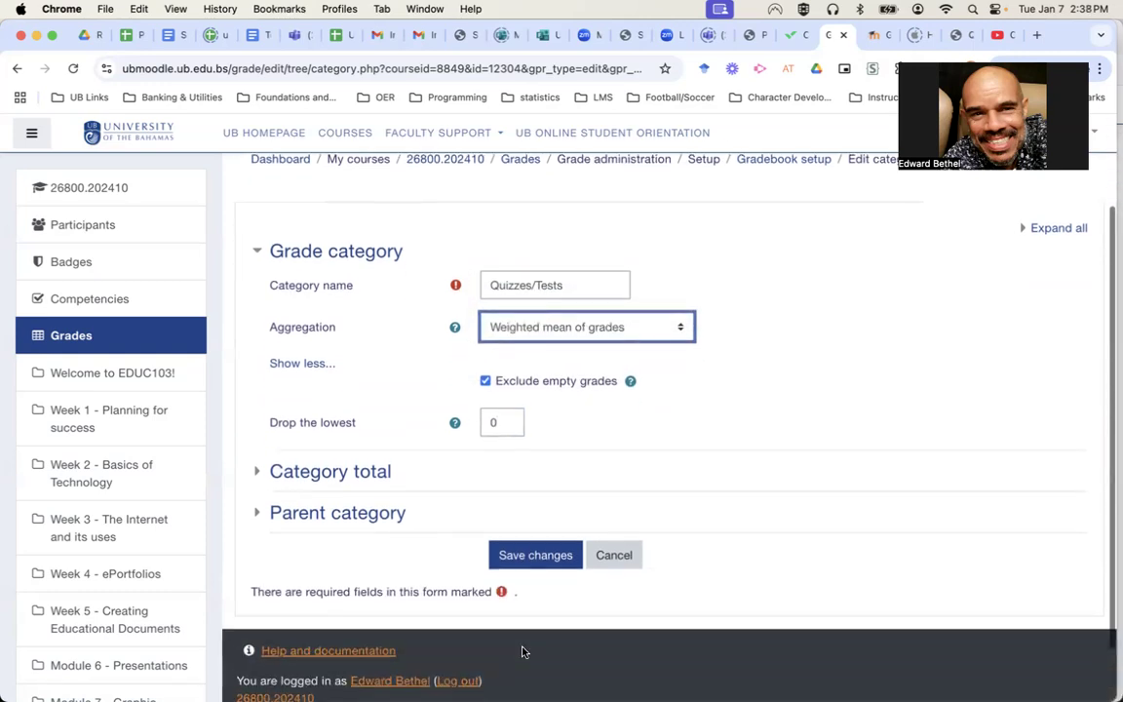
left_click(549, 558)
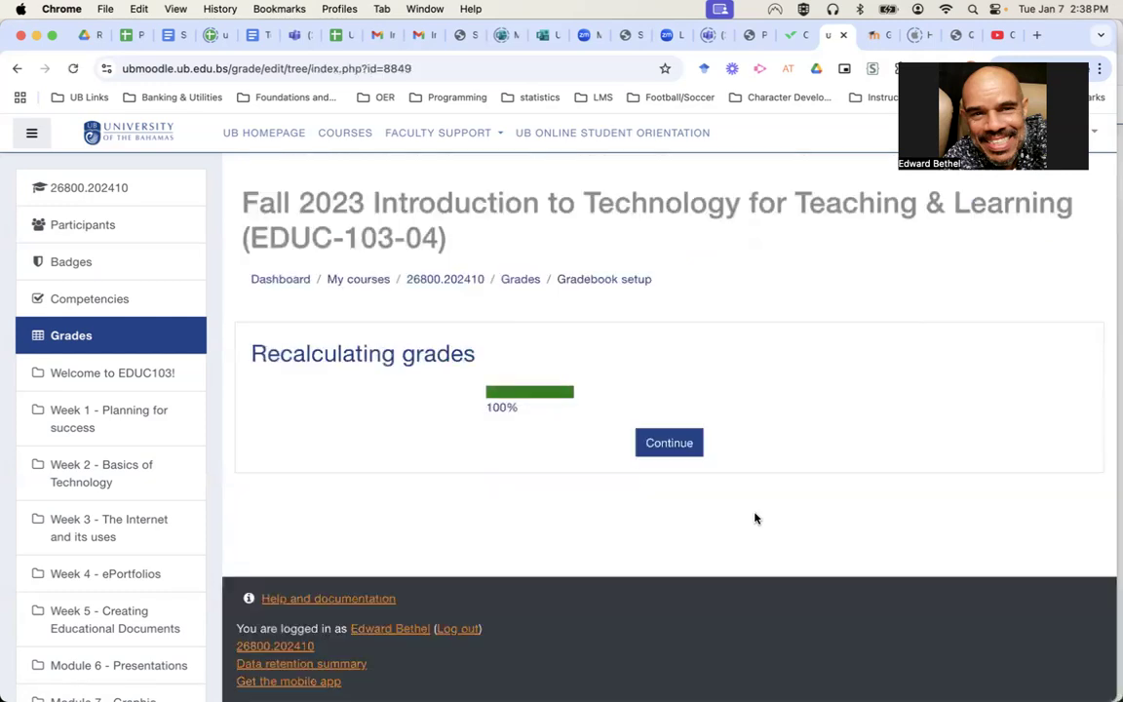
left_click(665, 443)
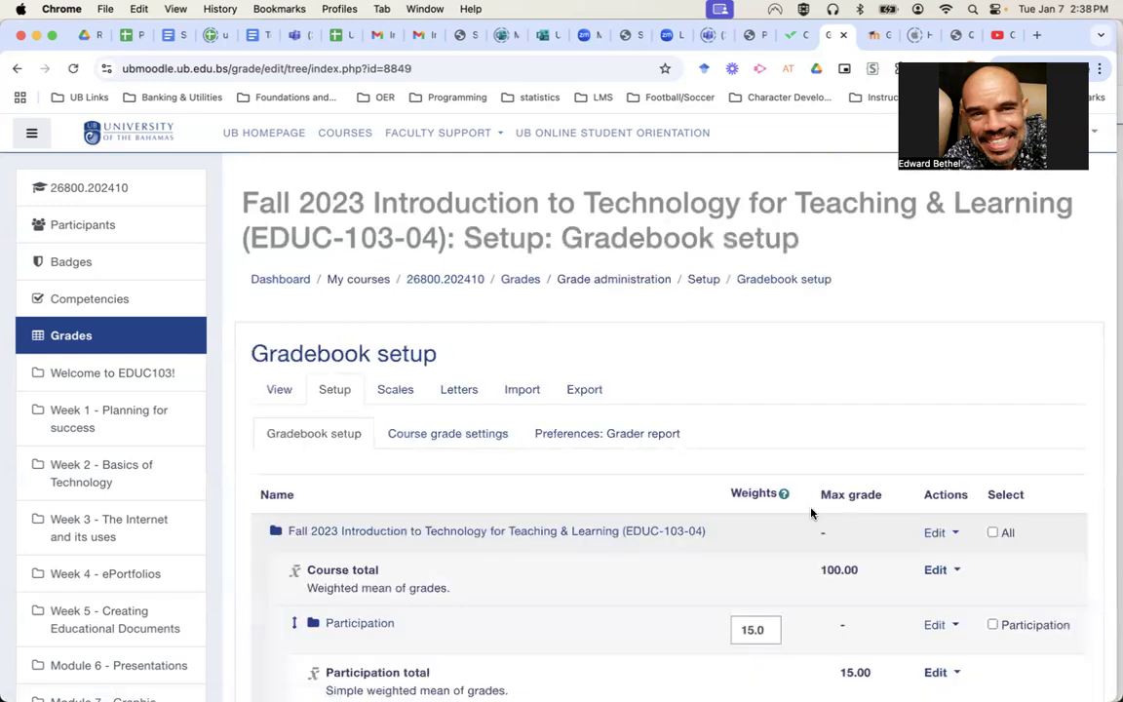
Set the Quiz 4.2 and Module 2.2 quiz weights to 0.
scroll(811, 513, "down", 10)
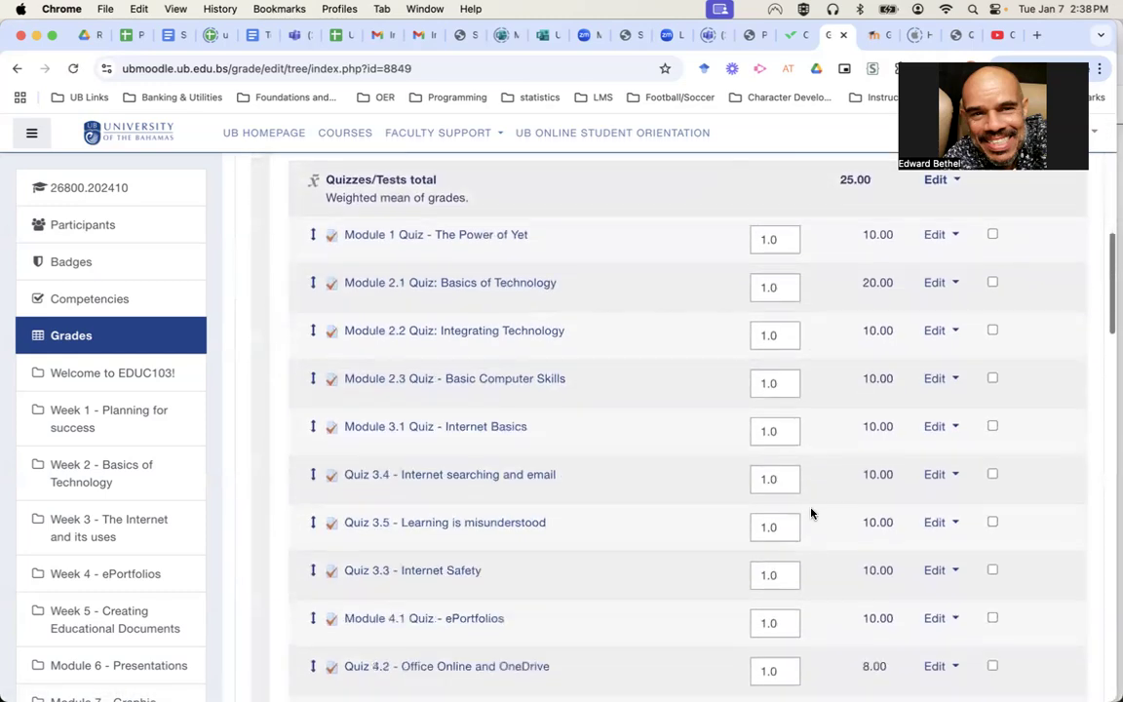
scroll(811, 513, "down", 10)
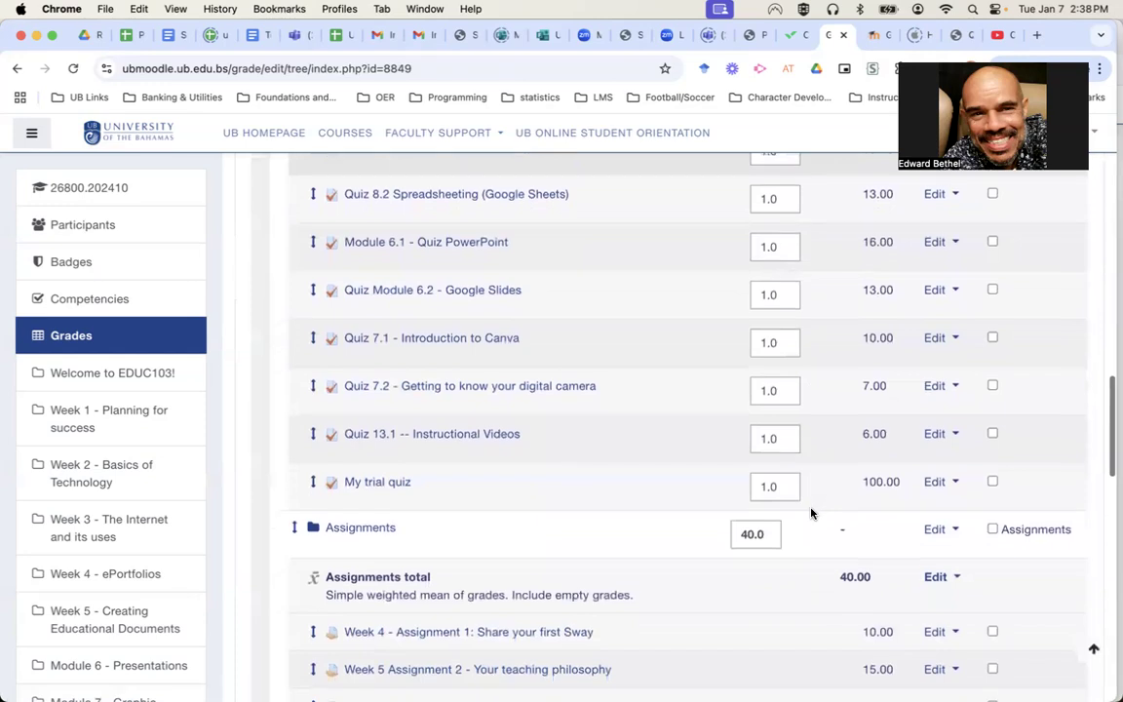
scroll(811, 513, "up", 5)
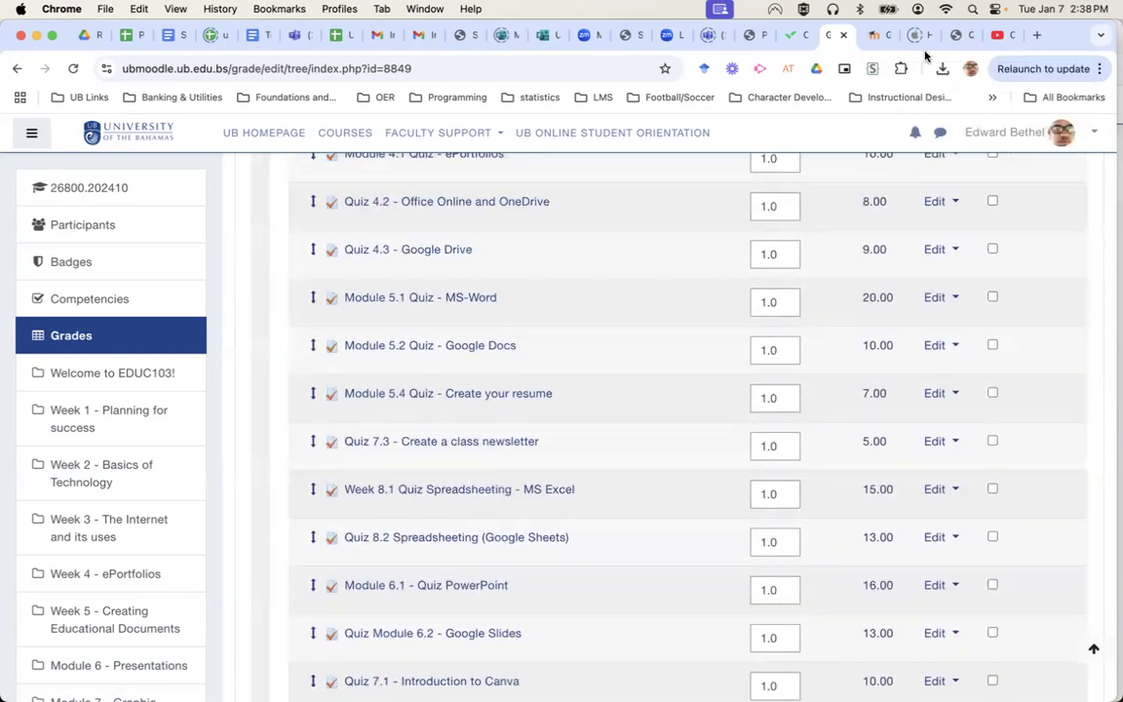
scroll(607, 307, "up", 5)
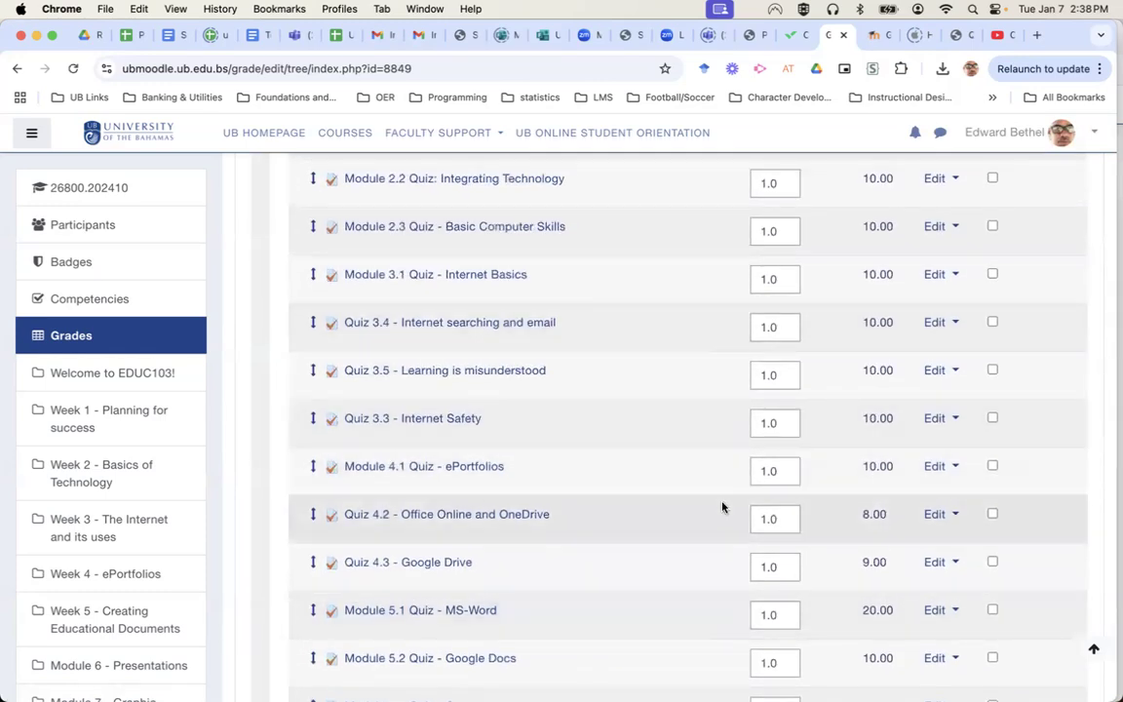
double_click(766, 520)
type("0")
scroll(715, 420, "up", 3)
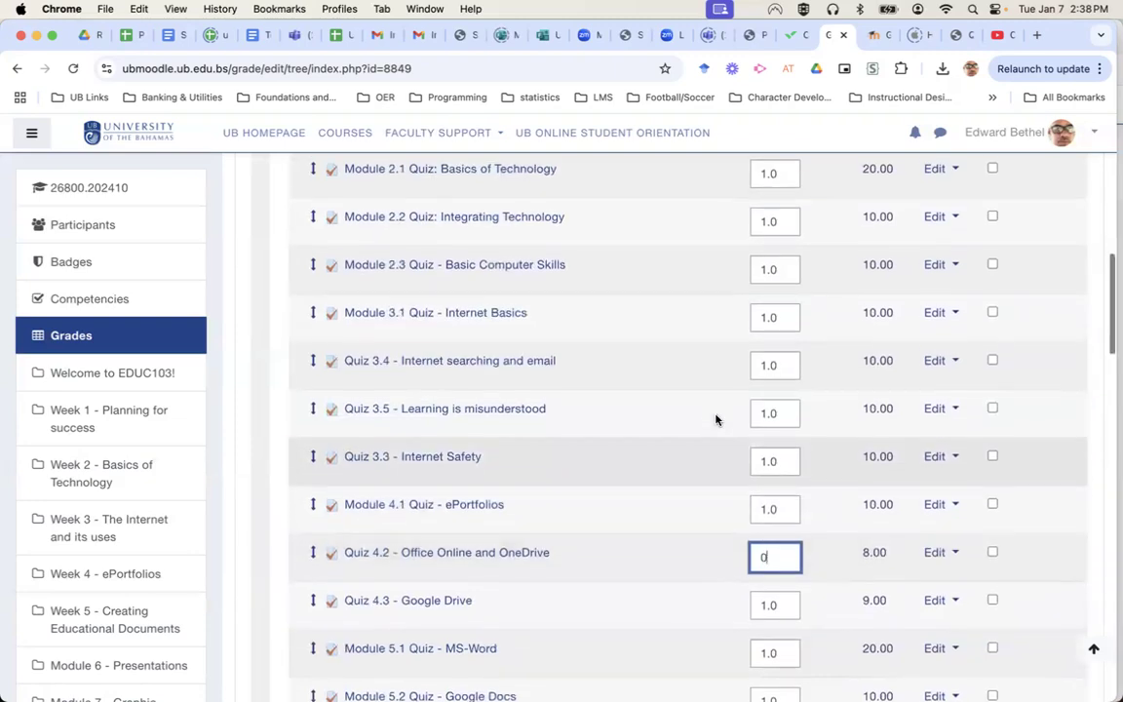
scroll(715, 419, "up", 2)
double_click(775, 367)
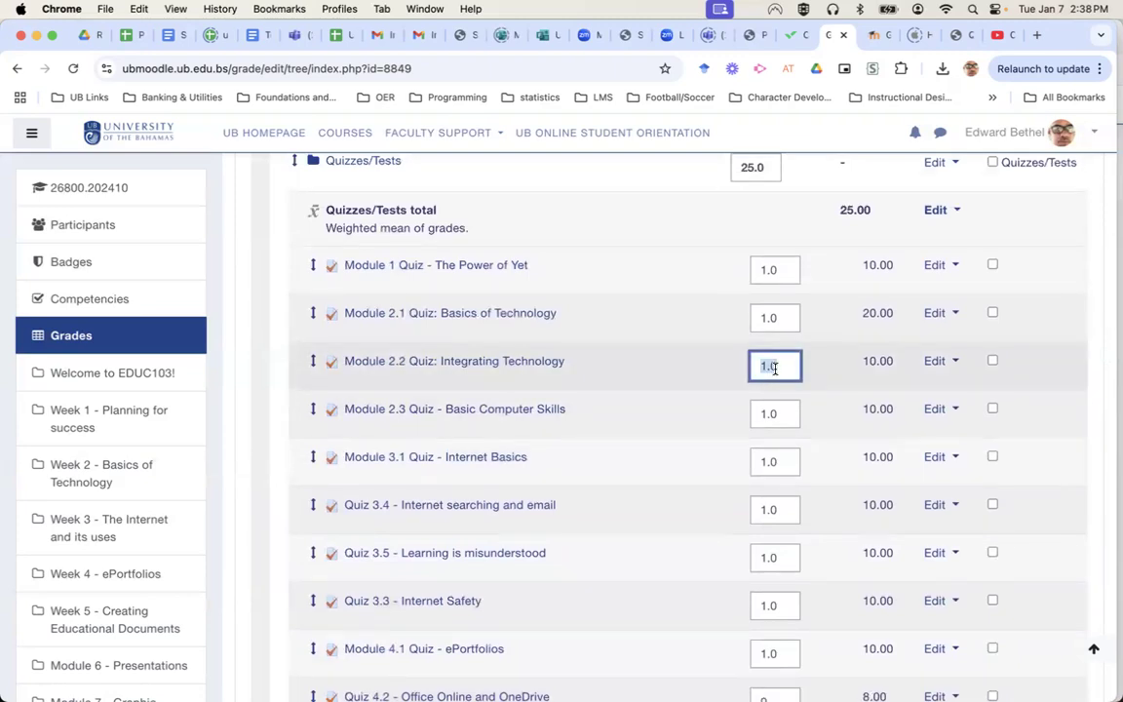
type("0")
Set the Quiz 7.1 - Introduction to Canva weight to 0 and save the weight changes.
scroll(682, 419, "down", 7)
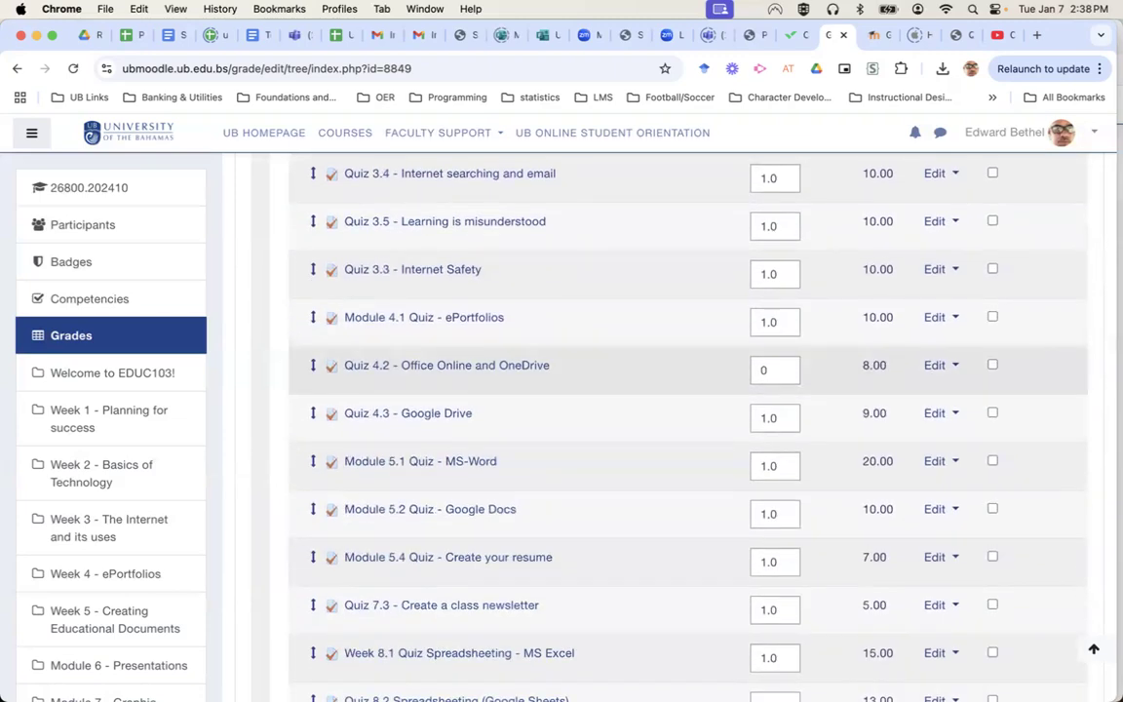
scroll(683, 419, "down", 2)
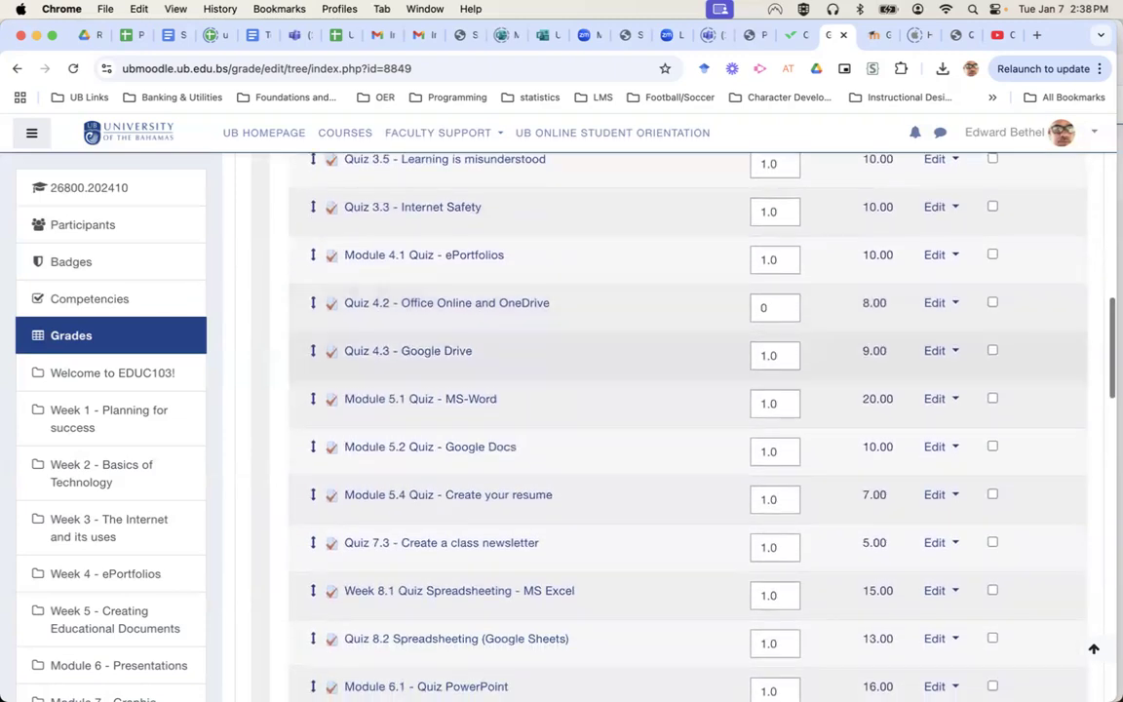
scroll(697, 507, "down", 2)
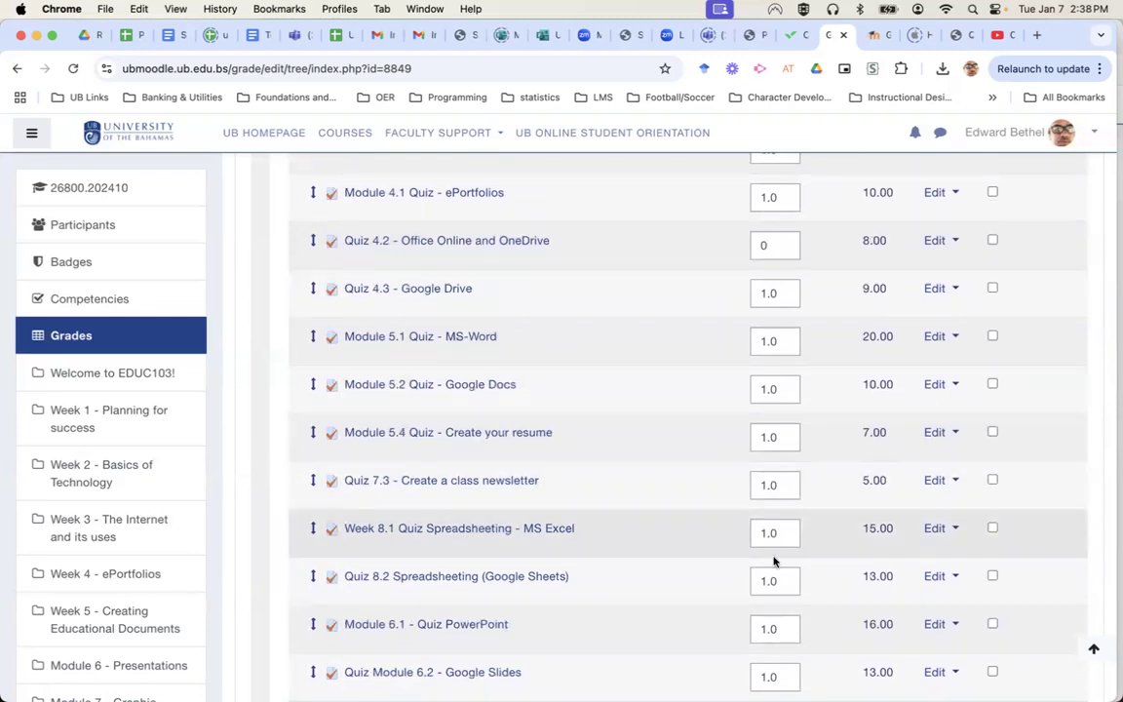
scroll(777, 571, "down", 5)
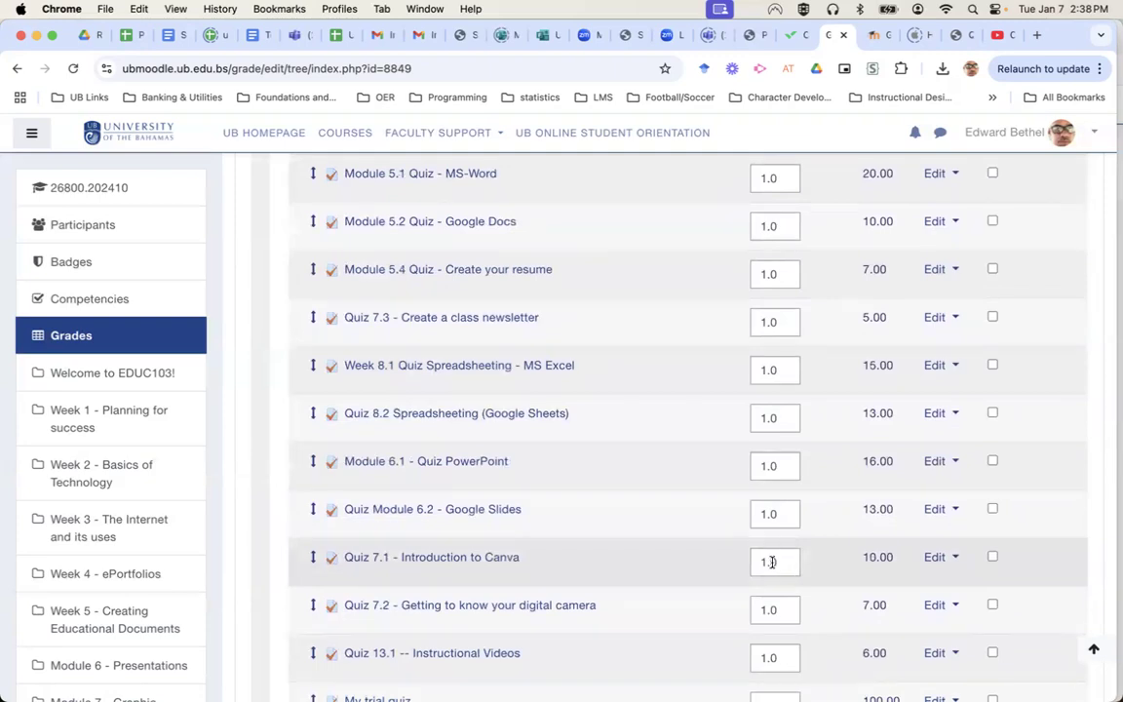
double_click(772, 559)
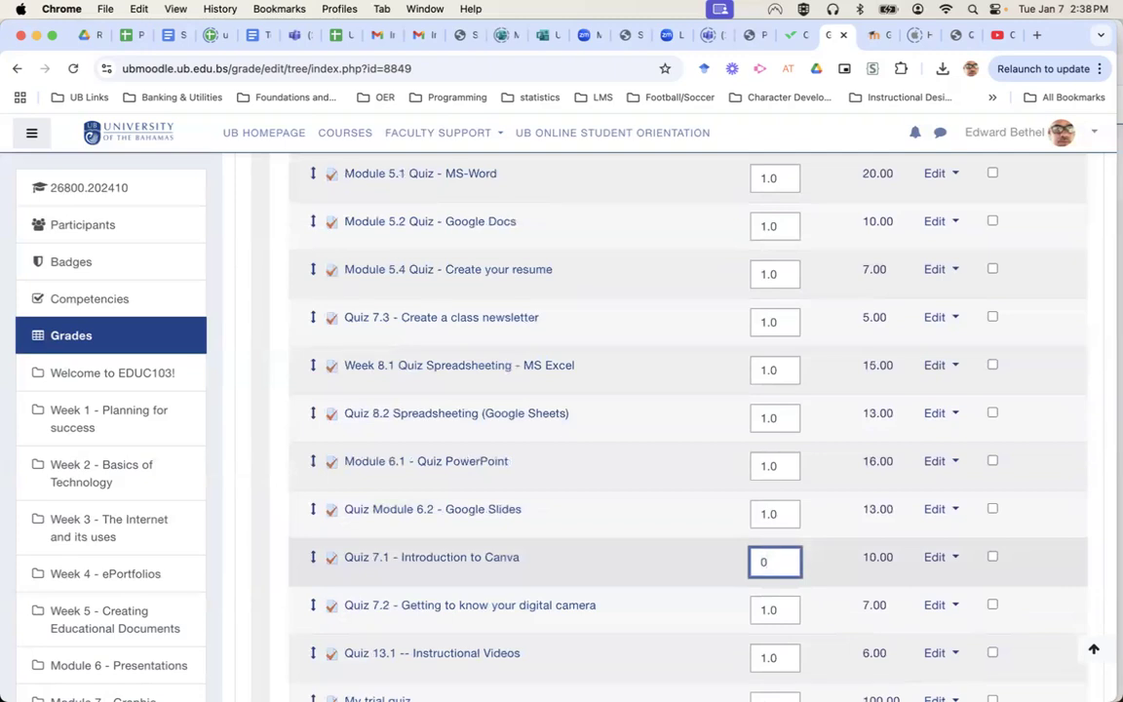
scroll(683, 439, "down", 3)
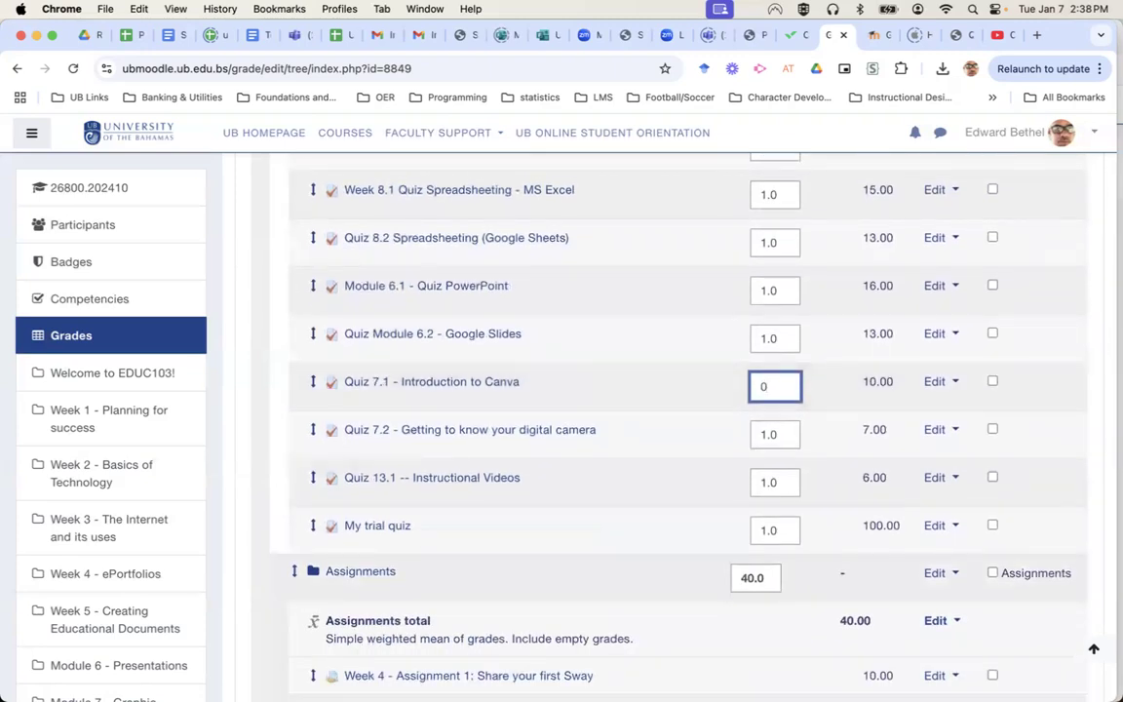
scroll(624, 409, "down", 20)
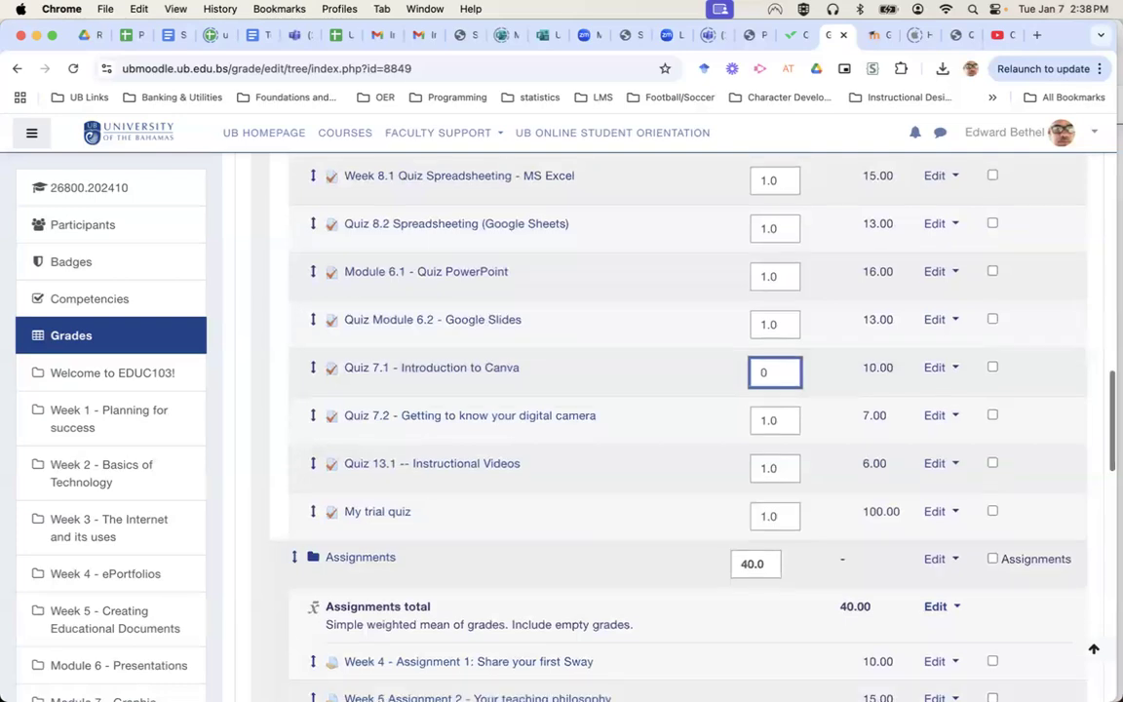
scroll(624, 390, "down", 2)
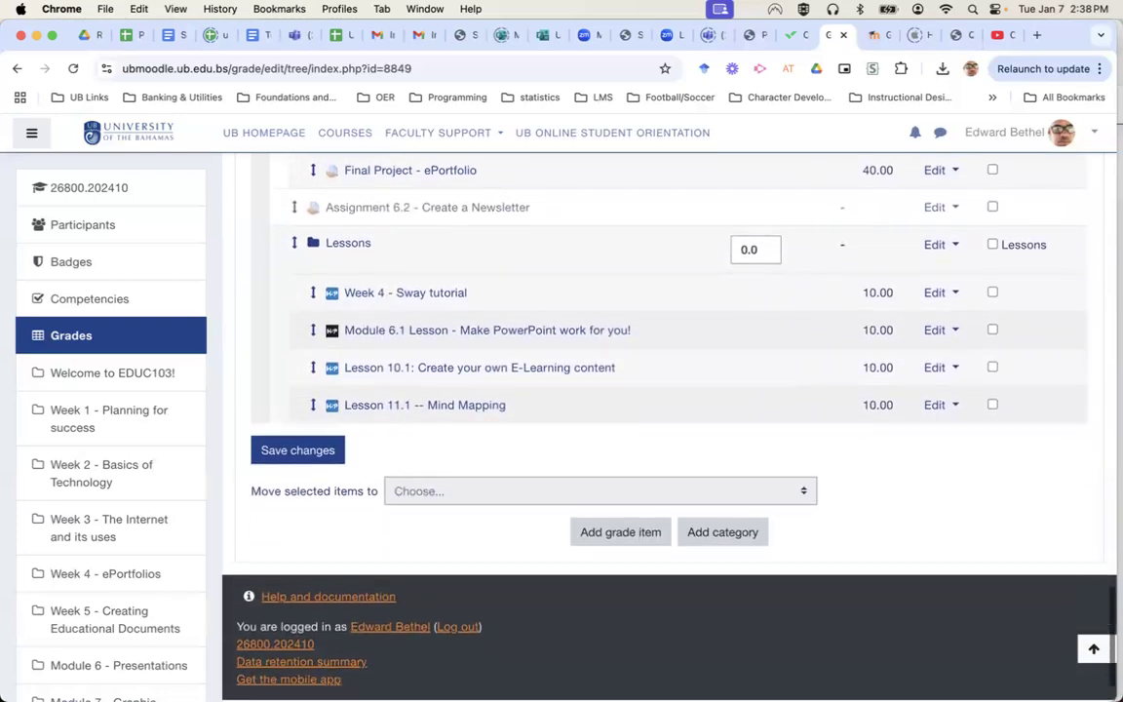
left_click(315, 456)
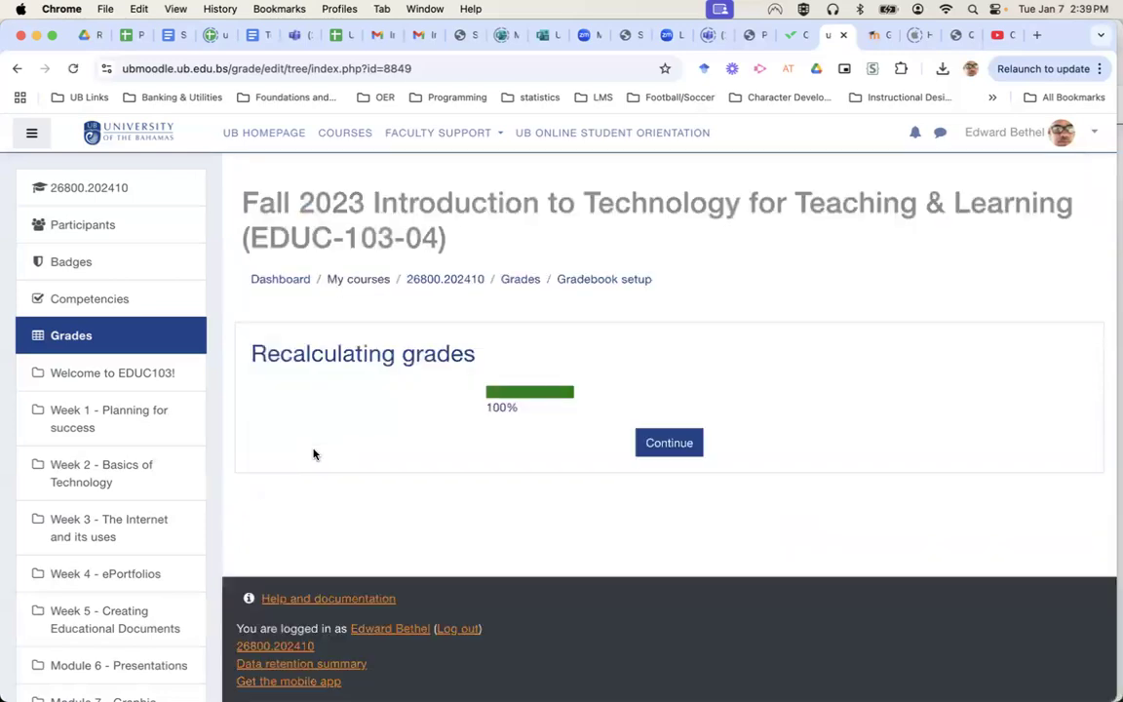
Continue after recalculation and view one student's User report, showing course total 78.23 (B).
left_click(667, 444)
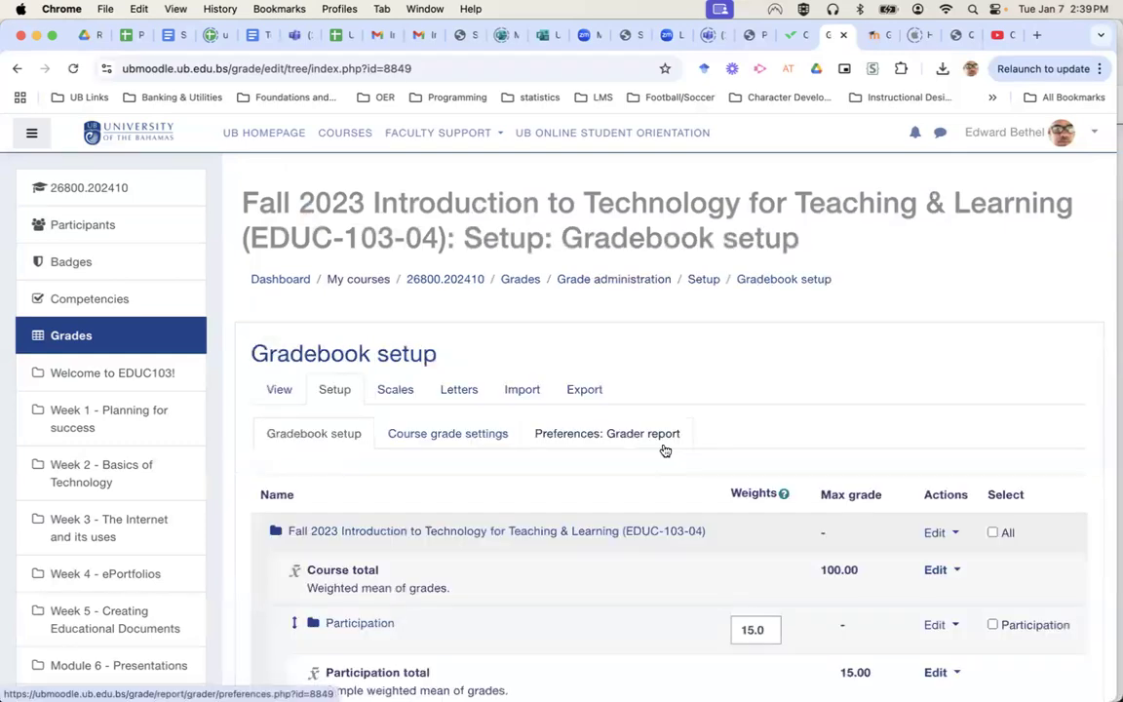
scroll(860, 515, "down", 3)
scroll(860, 514, "down", 5)
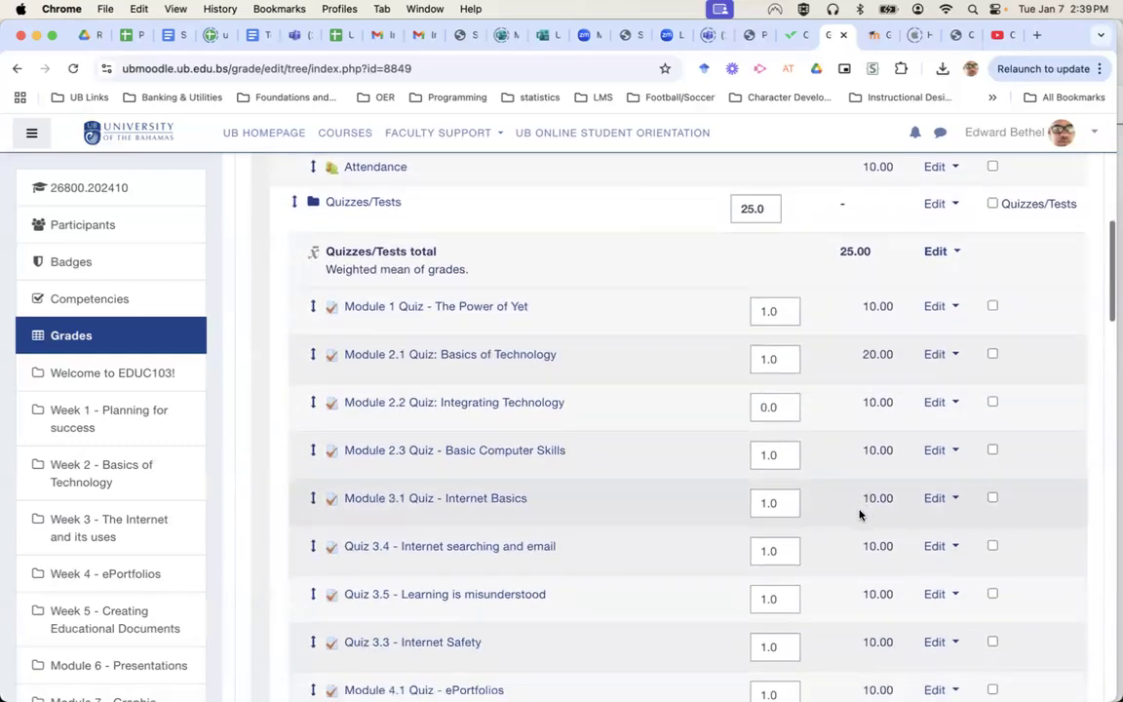
scroll(860, 515, "up", 3)
scroll(860, 515, "up", 4)
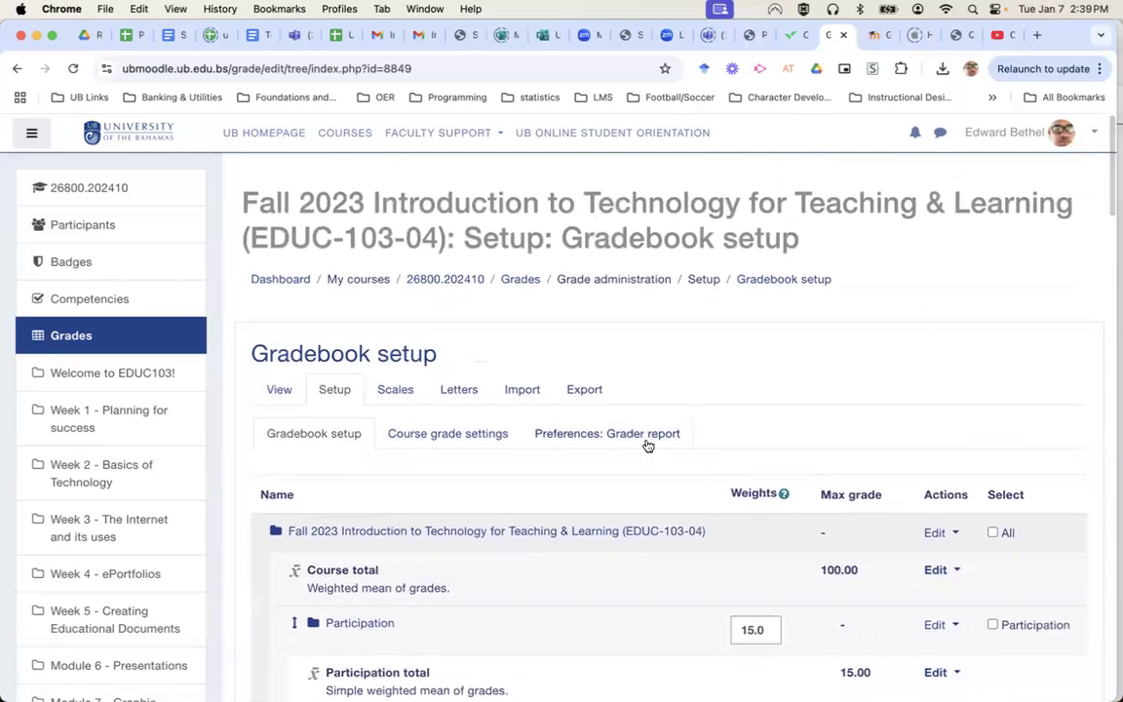
left_click(634, 441)
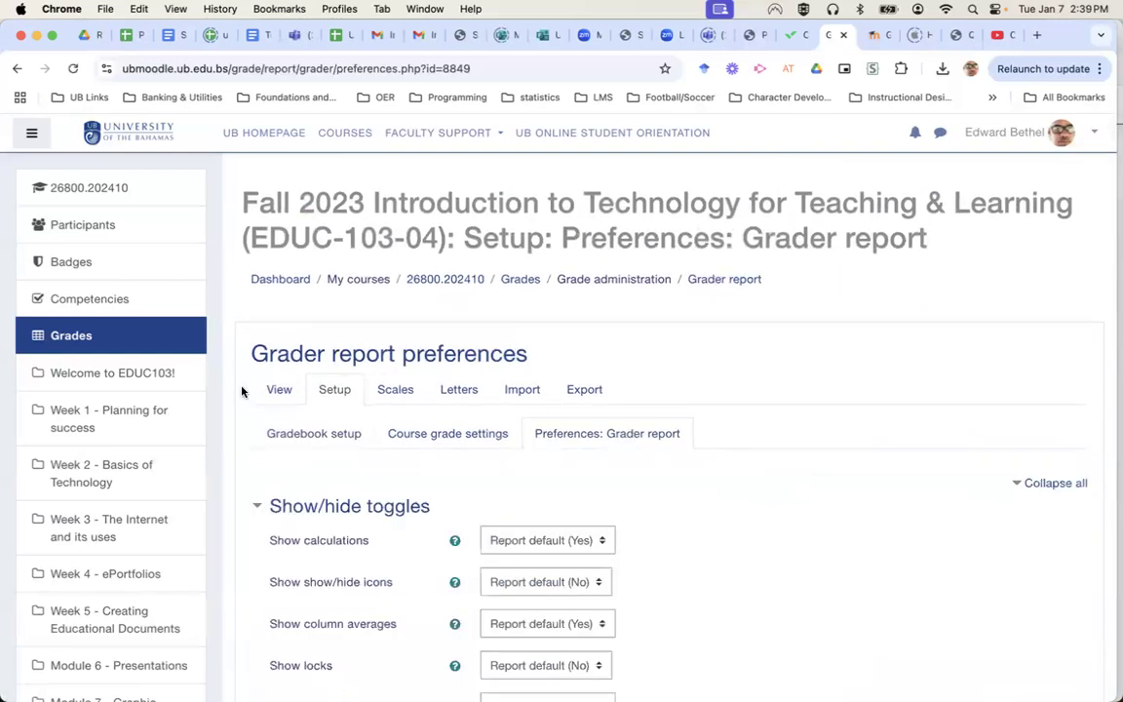
left_click(280, 391)
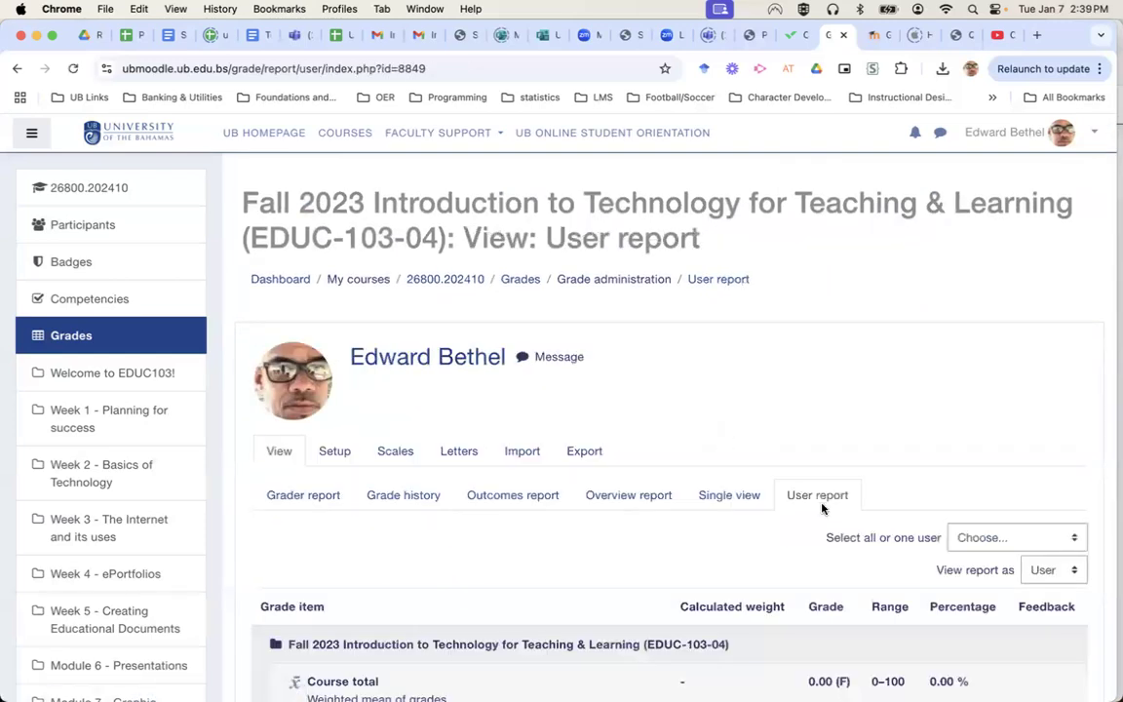
left_click(1056, 537)
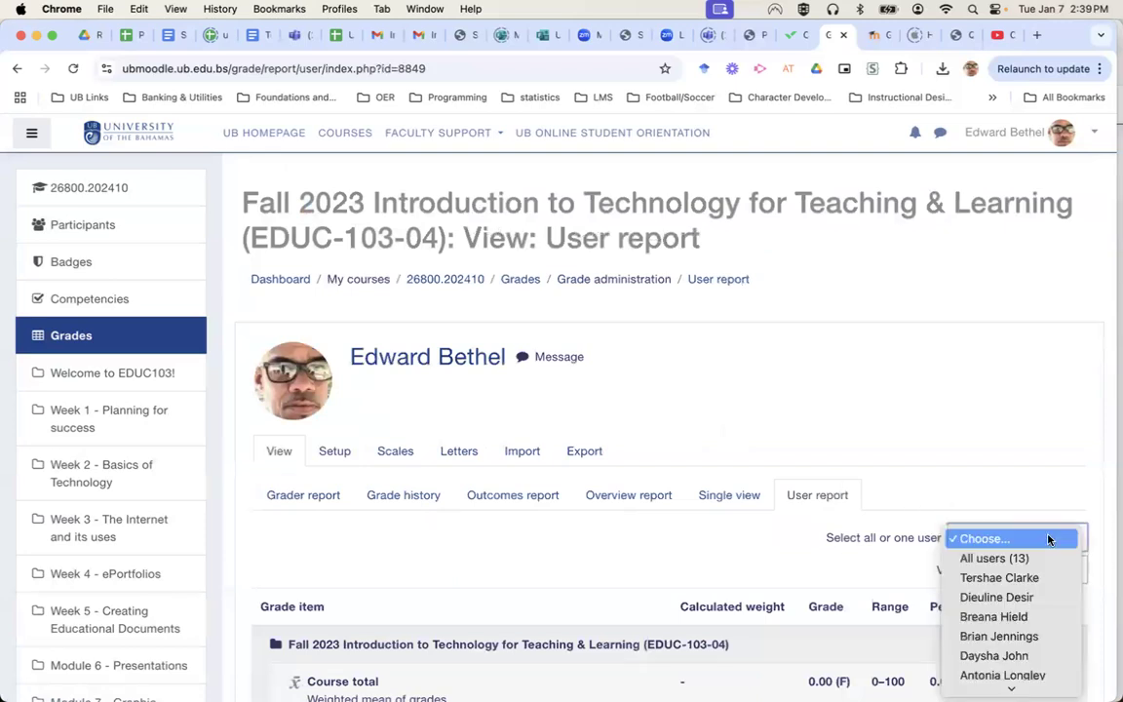
left_click(1009, 634)
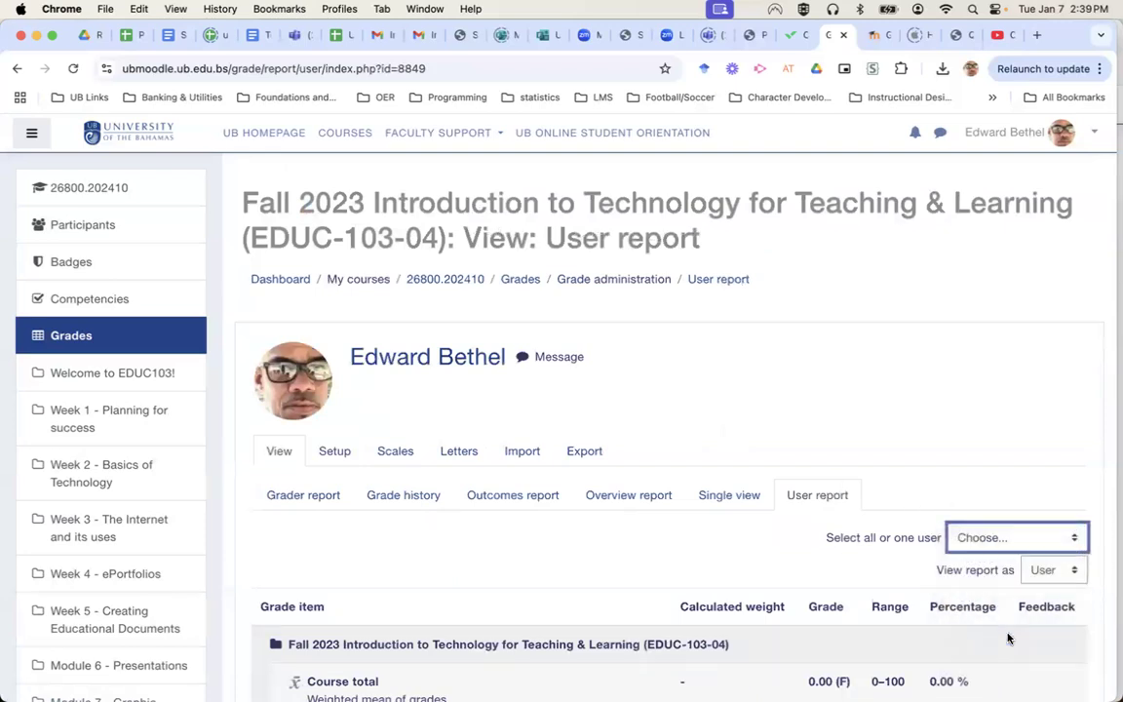
scroll(759, 570, "down", 10)
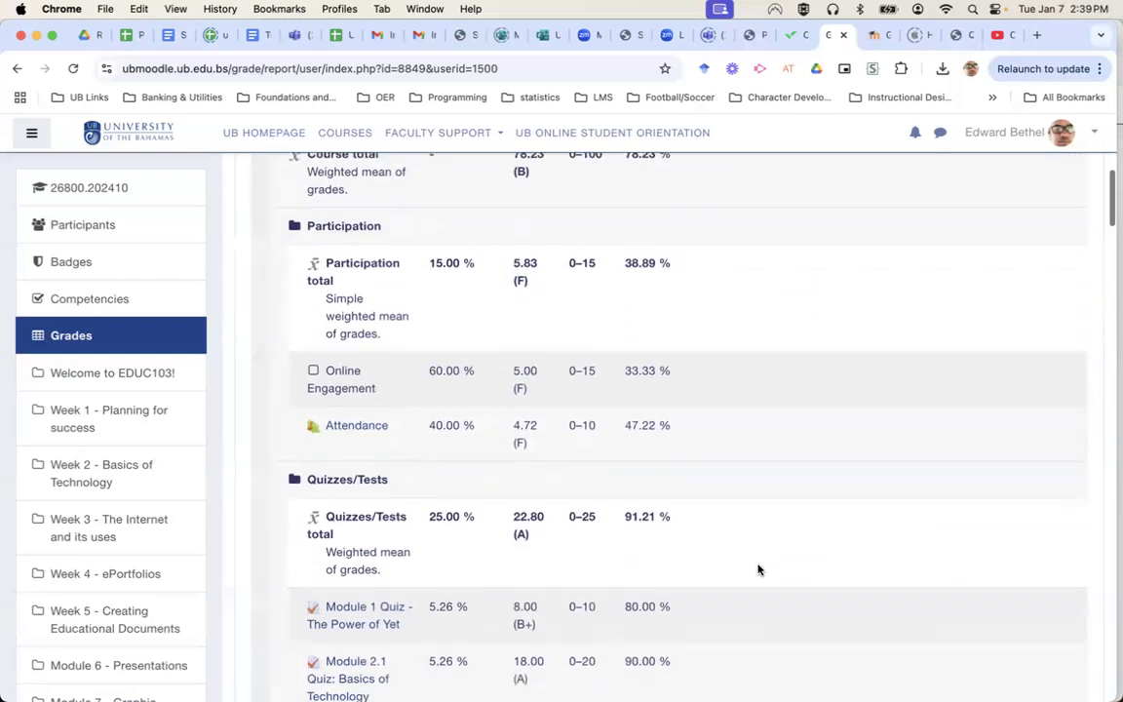
scroll(759, 569, "down", 2)
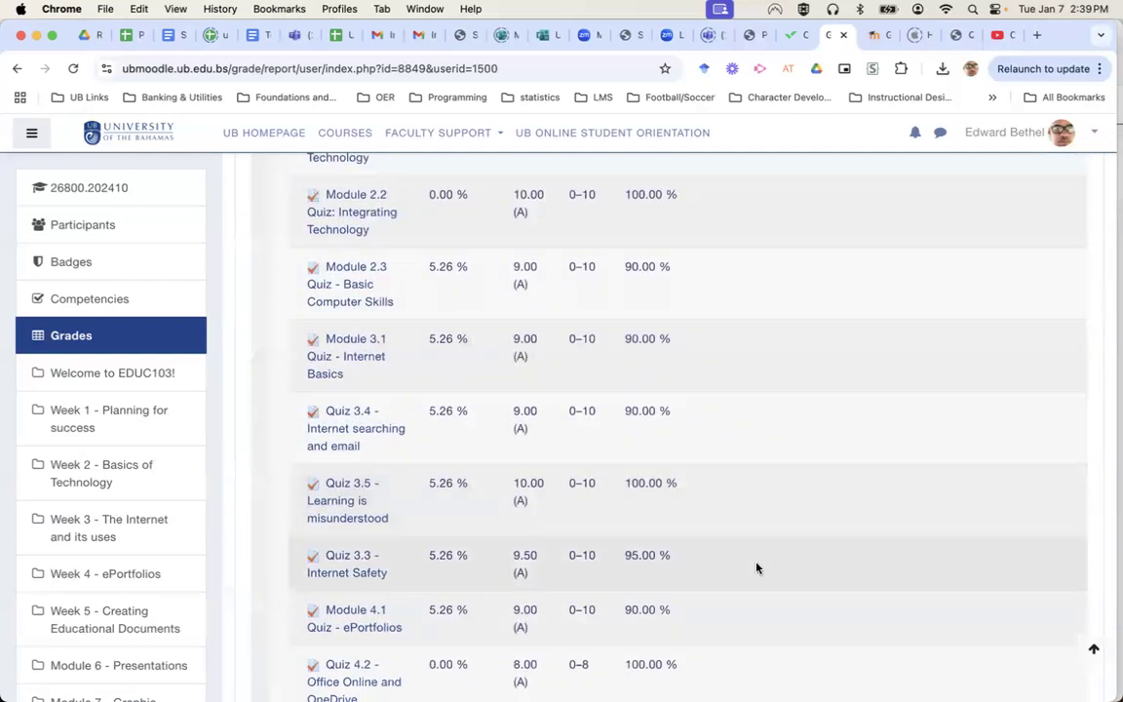
scroll(758, 568, "up", 1)
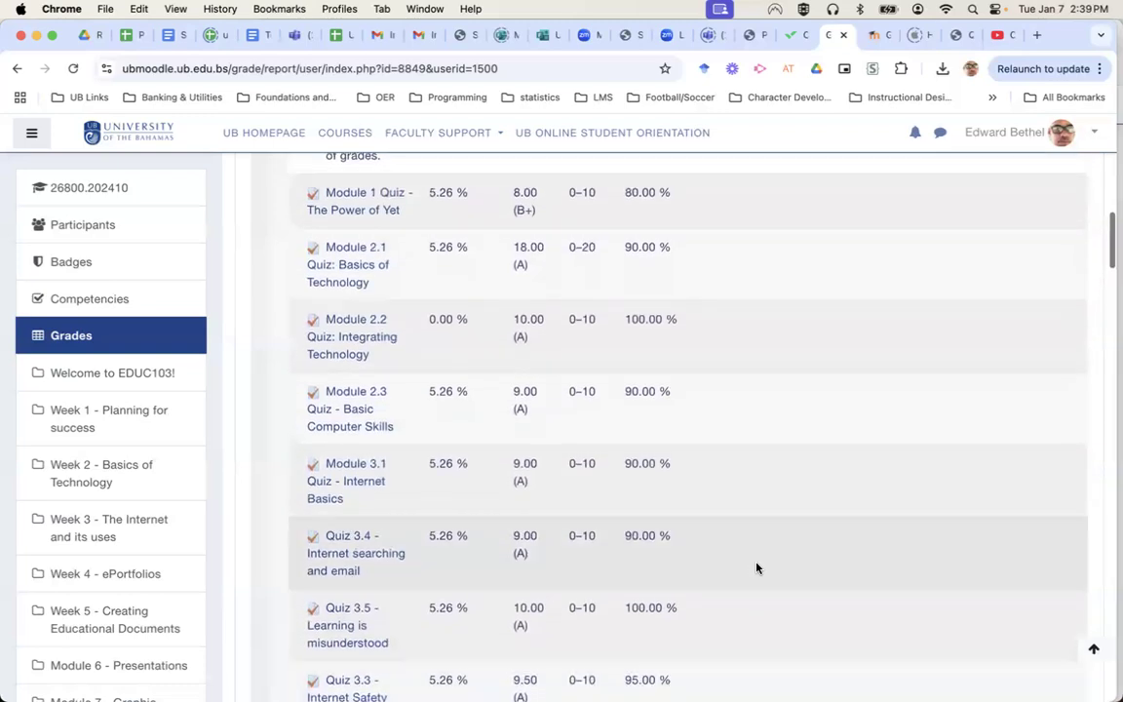
scroll(758, 569, "up", 1)
scroll(758, 569, "up", 1)
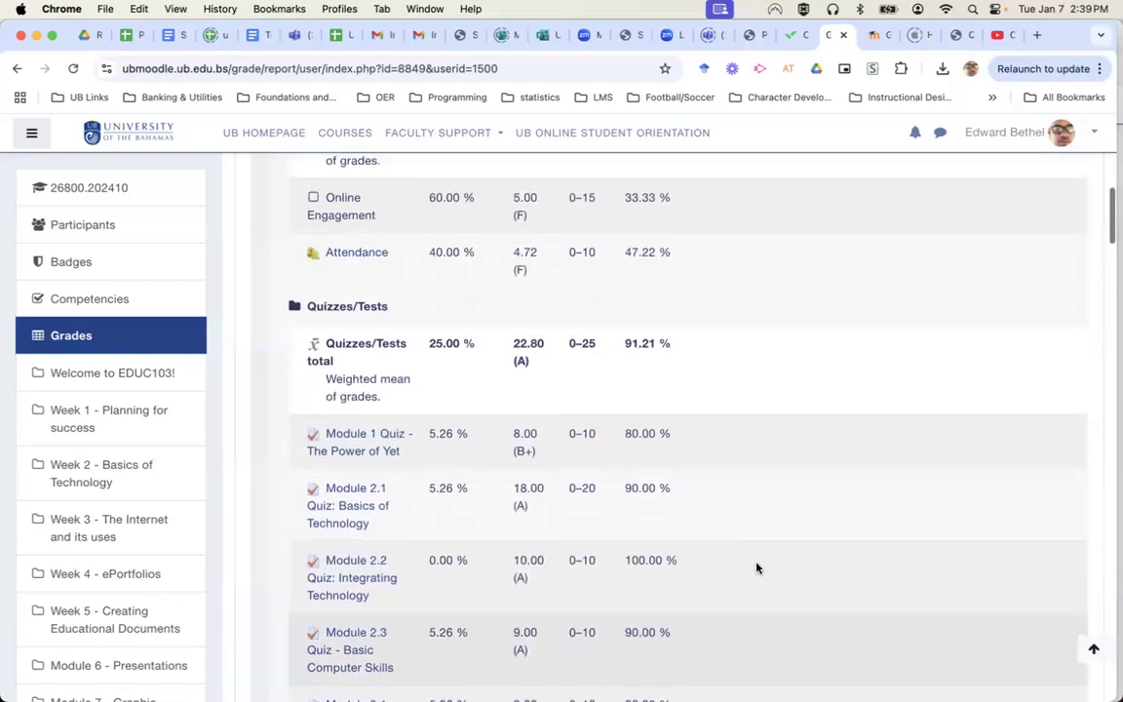
scroll(758, 569, "down", 1)
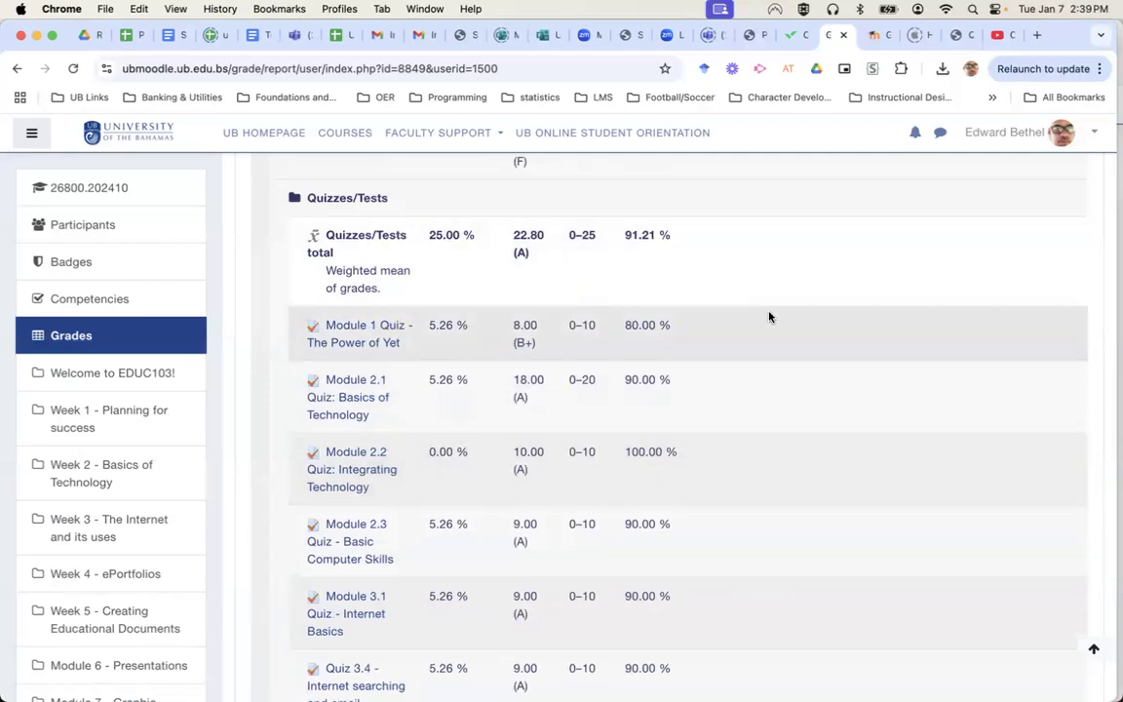
scroll(768, 317, "up", 5)
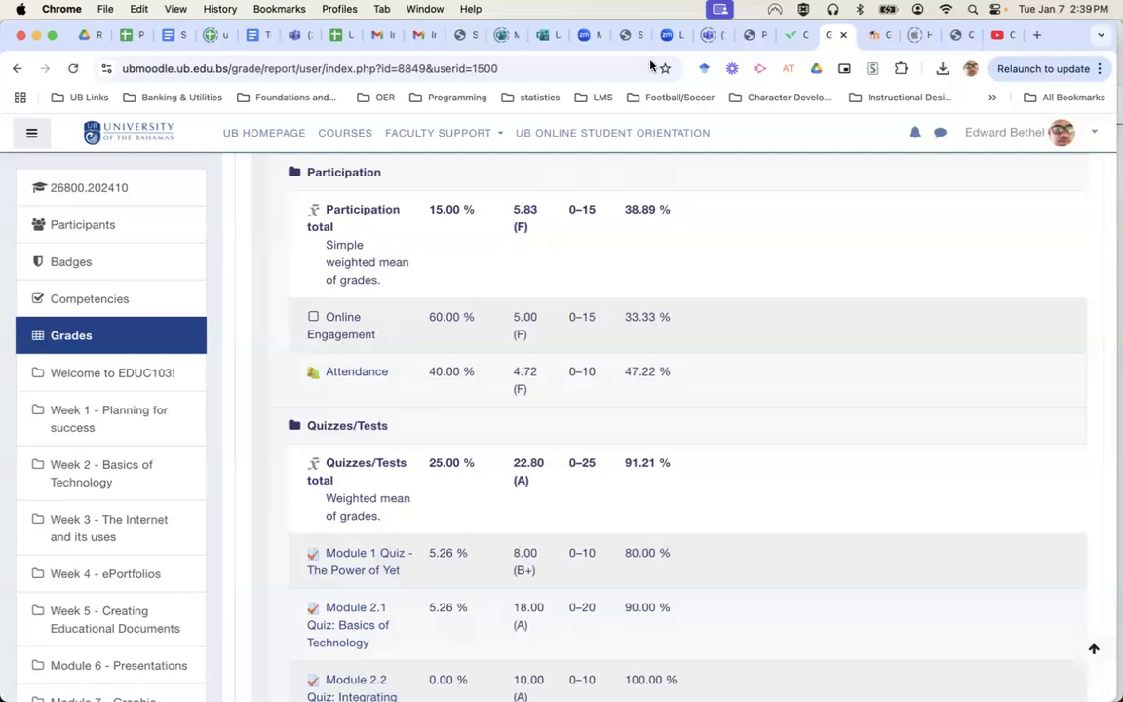
scroll(788, 298, "up", 10)
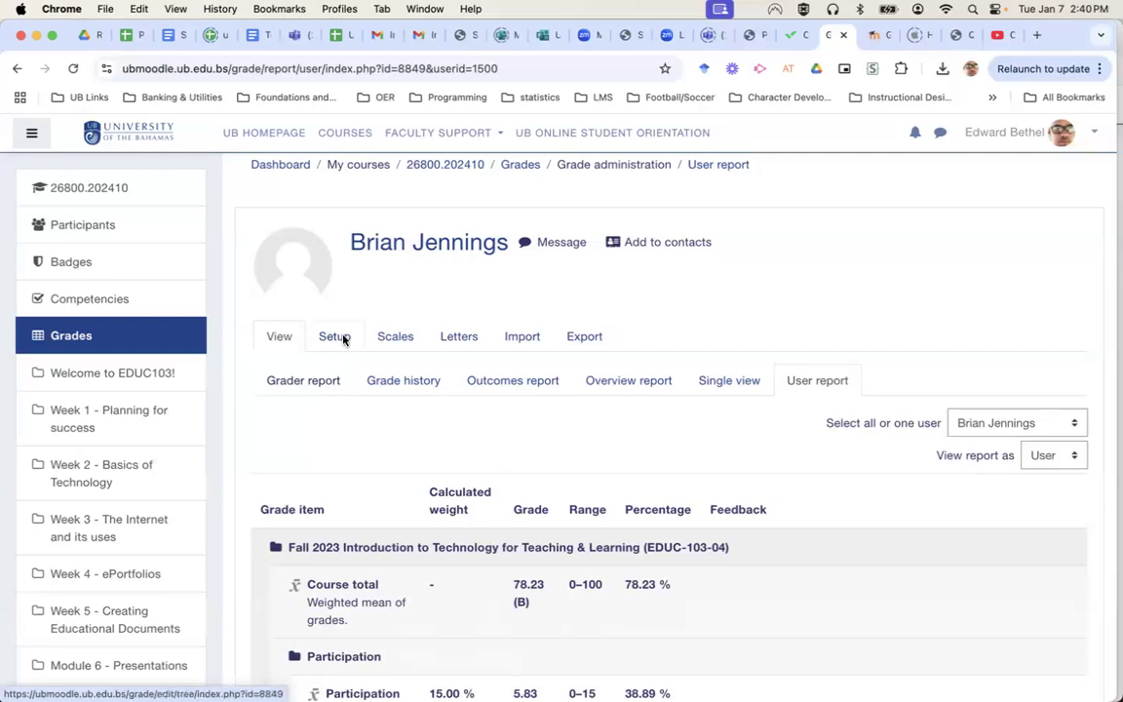
Go back to Gradebook setup and open the Quizzes/Tests category's Edit menu.
left_click(342, 338)
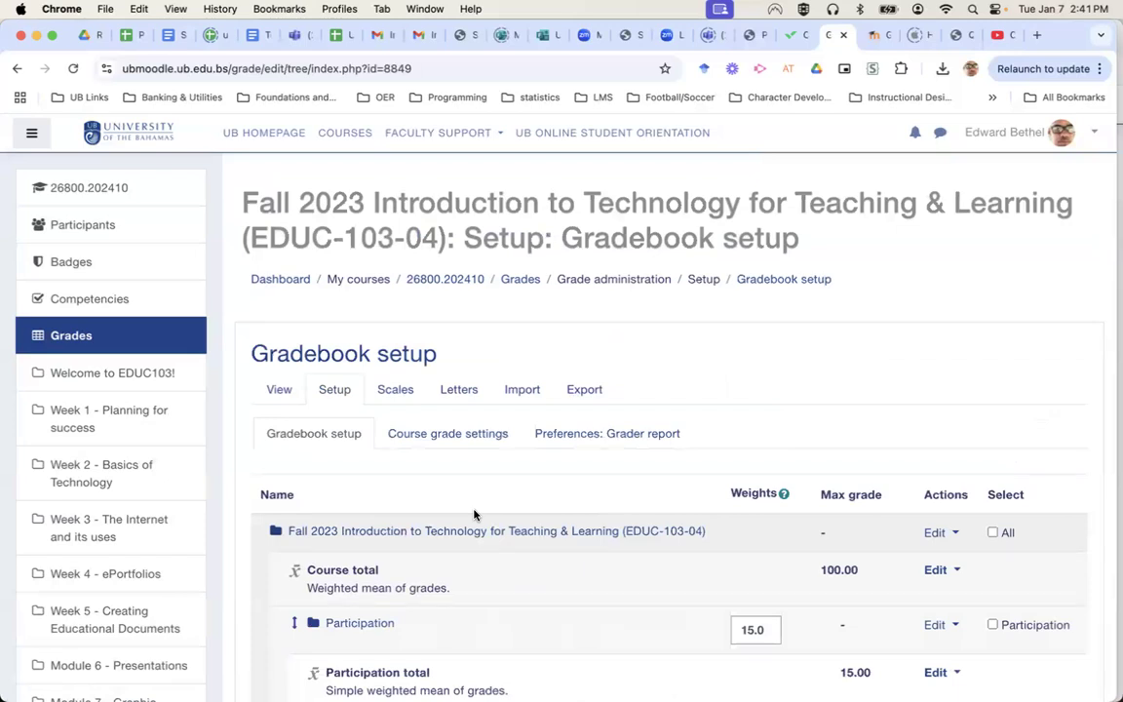
scroll(474, 514, "down", 5)
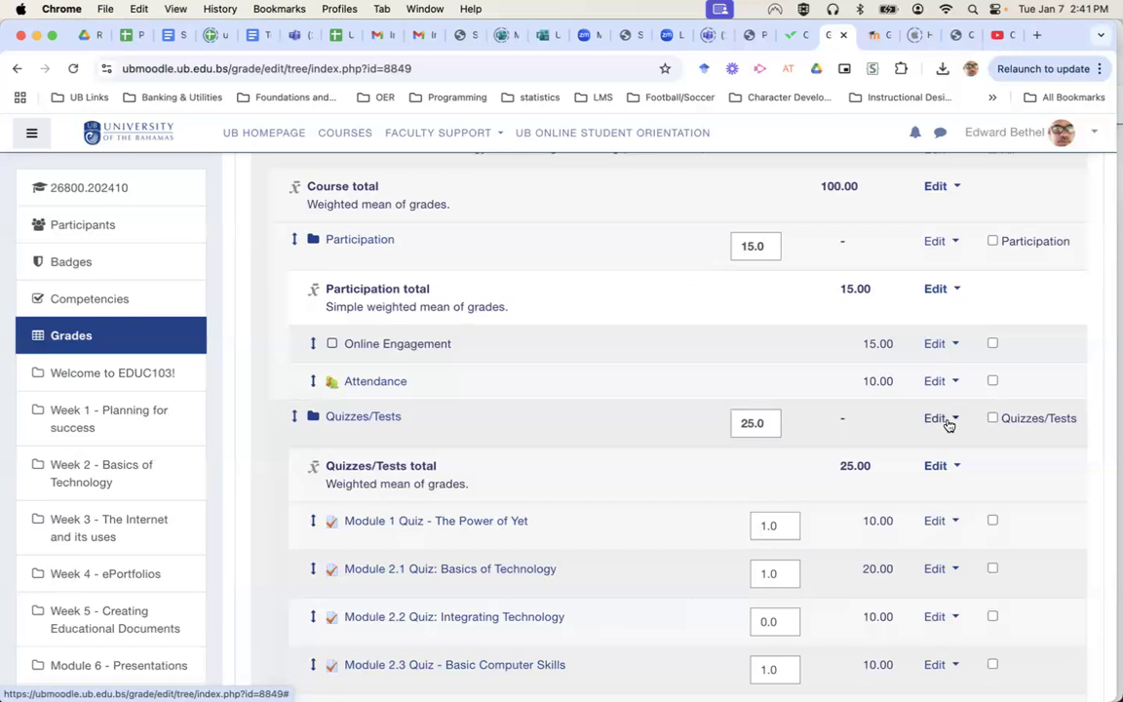
left_click(947, 422)
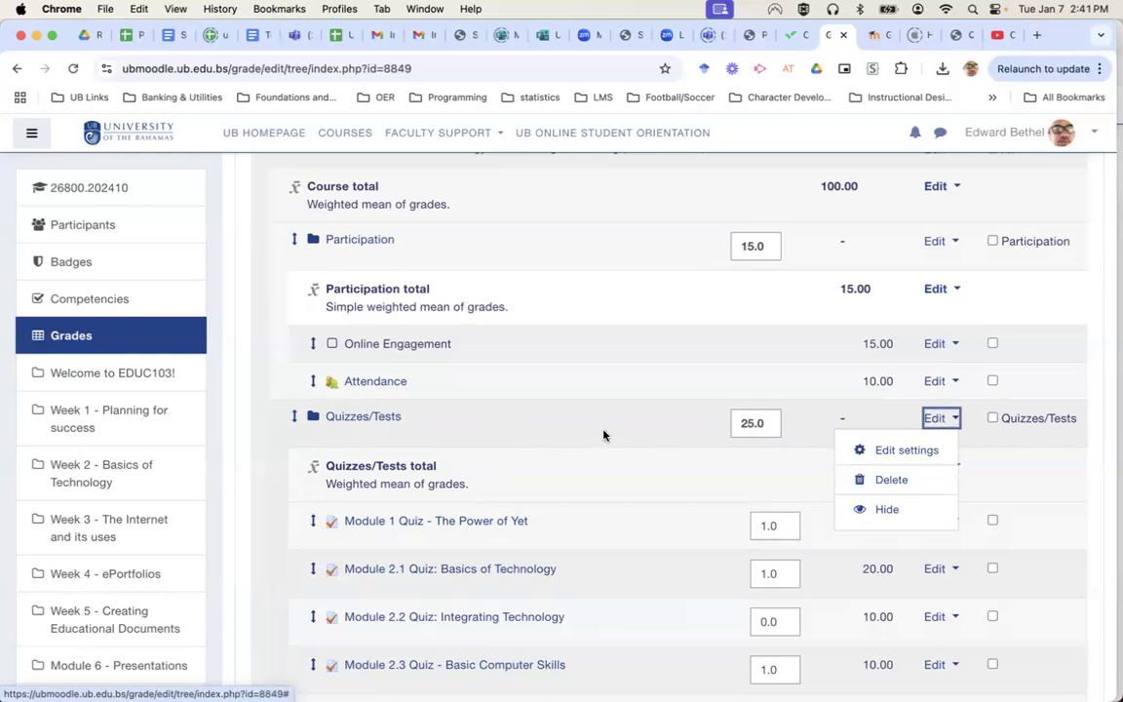
In the Quizzes/Tests settings, choose Simple weighted mean of grades aggregation and save.
left_click(911, 453)
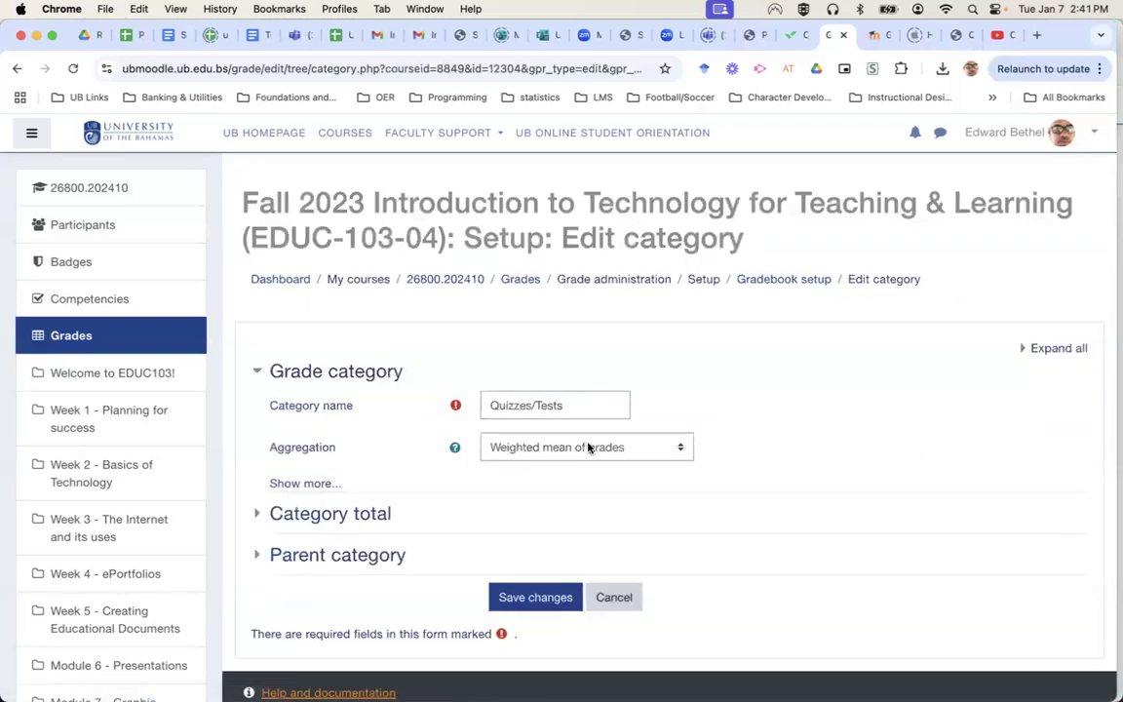
left_click(588, 447)
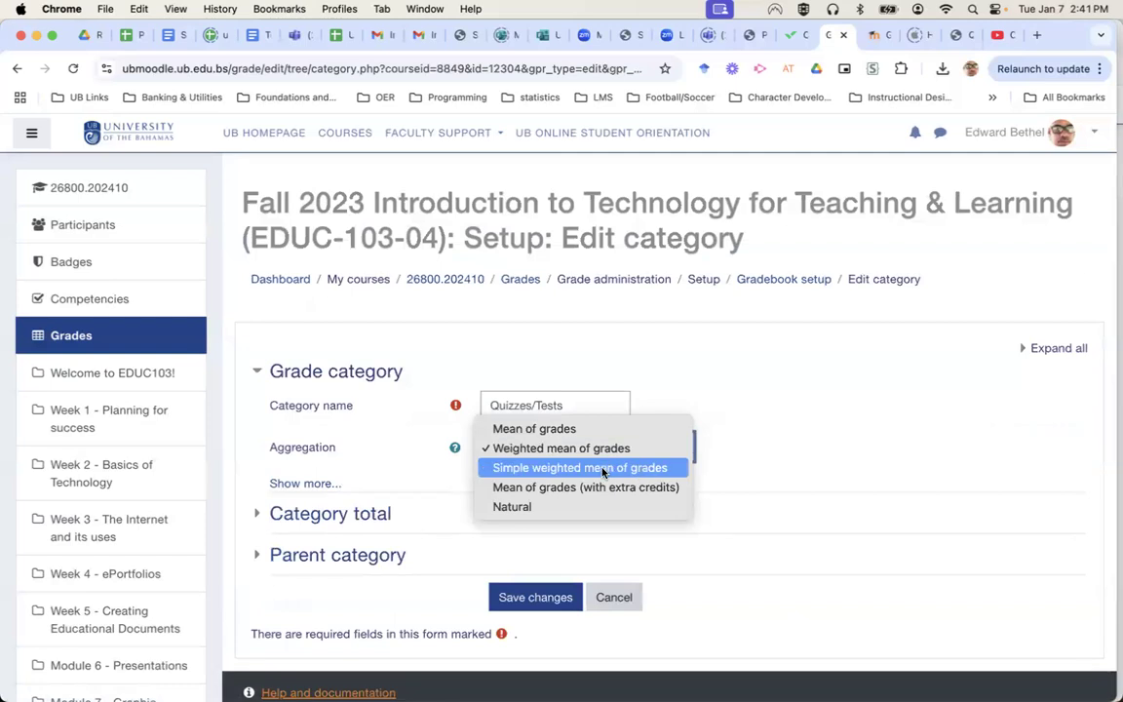
left_click(603, 469)
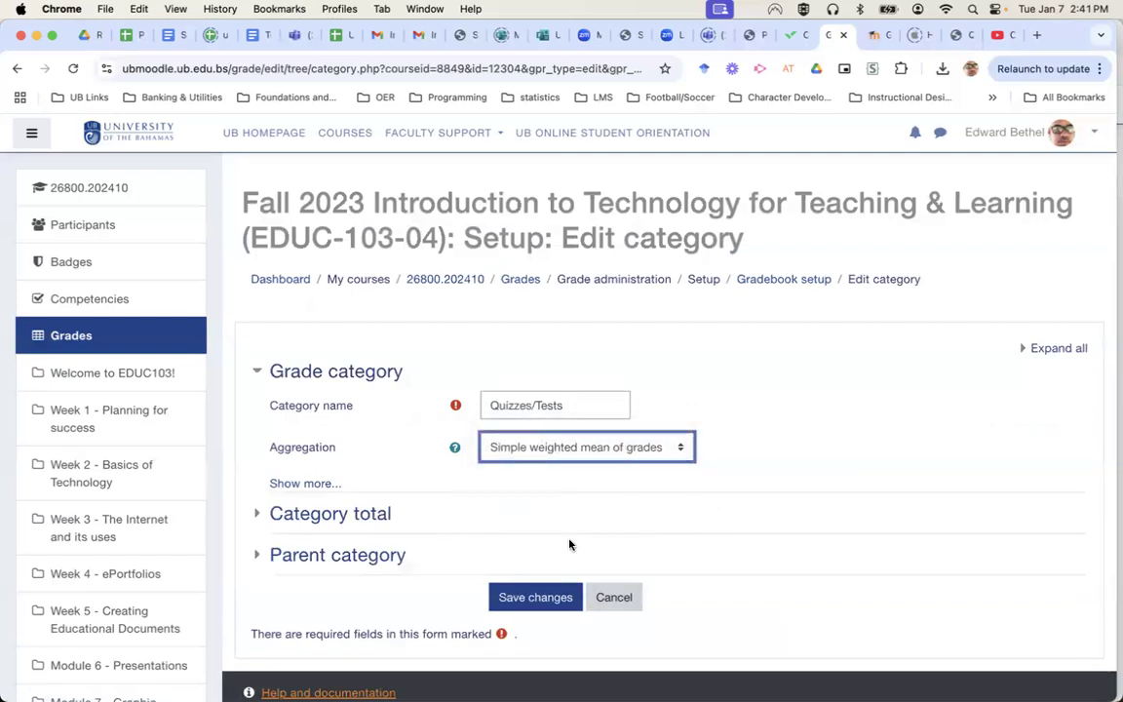
left_click(535, 599)
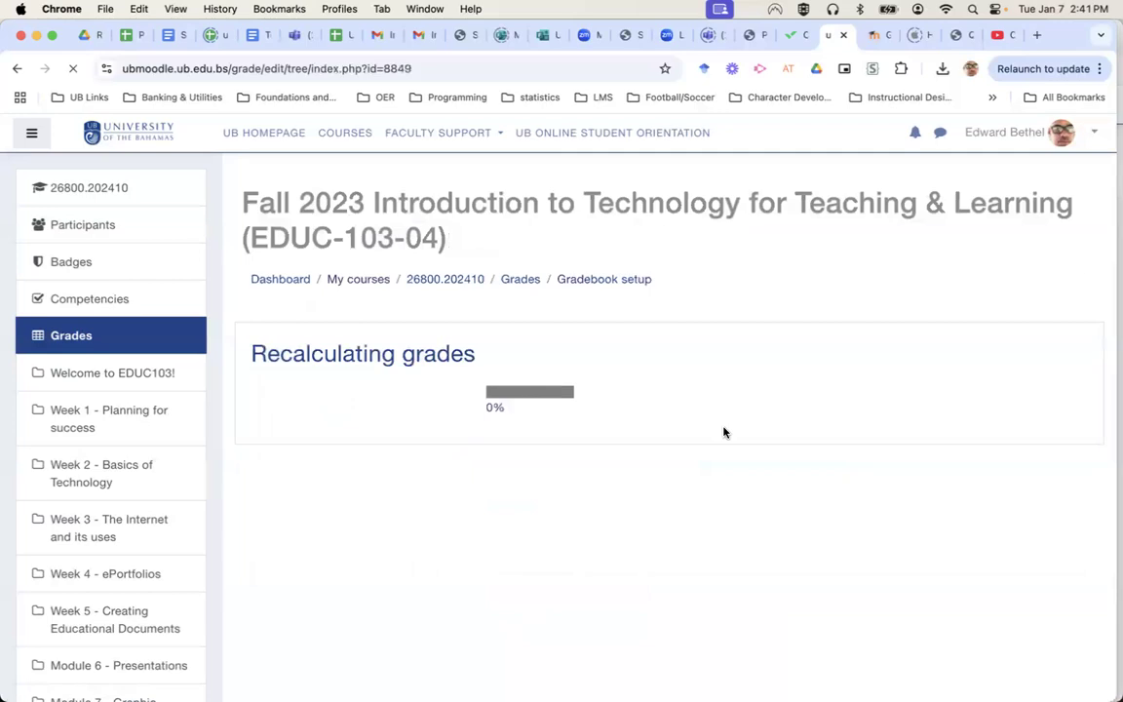
Continue after recalculation and scroll through the Quizzes/Tests items in Gradebook setup.
left_click(666, 445)
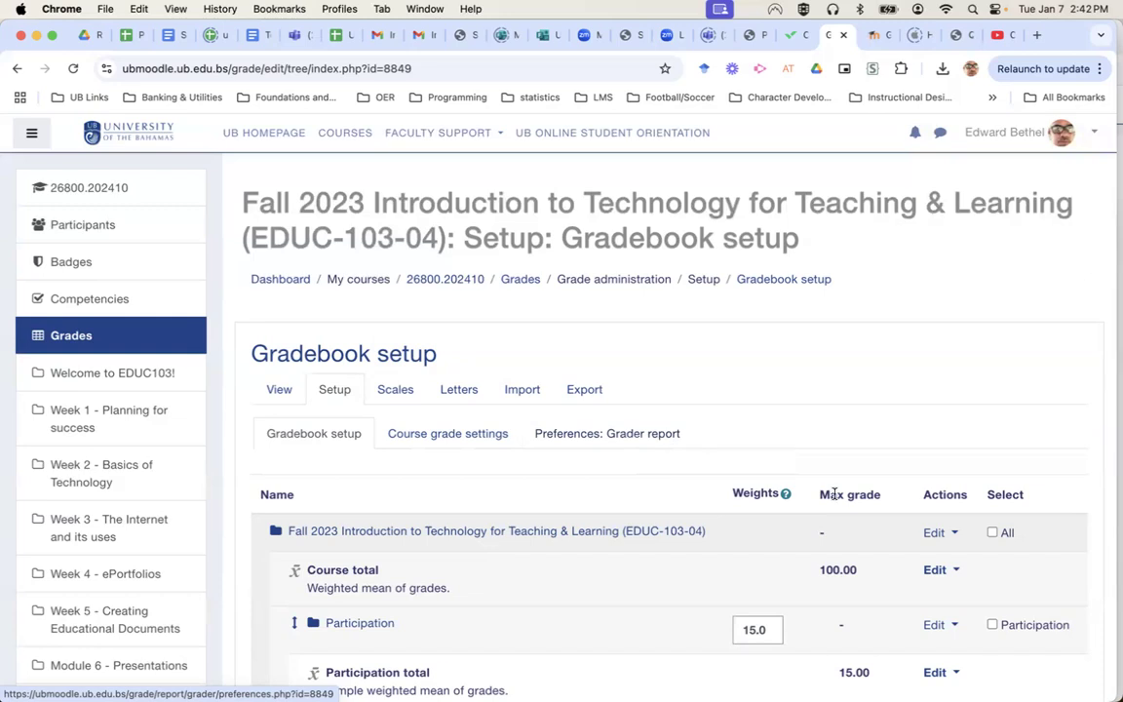
scroll(835, 494, "down", 10)
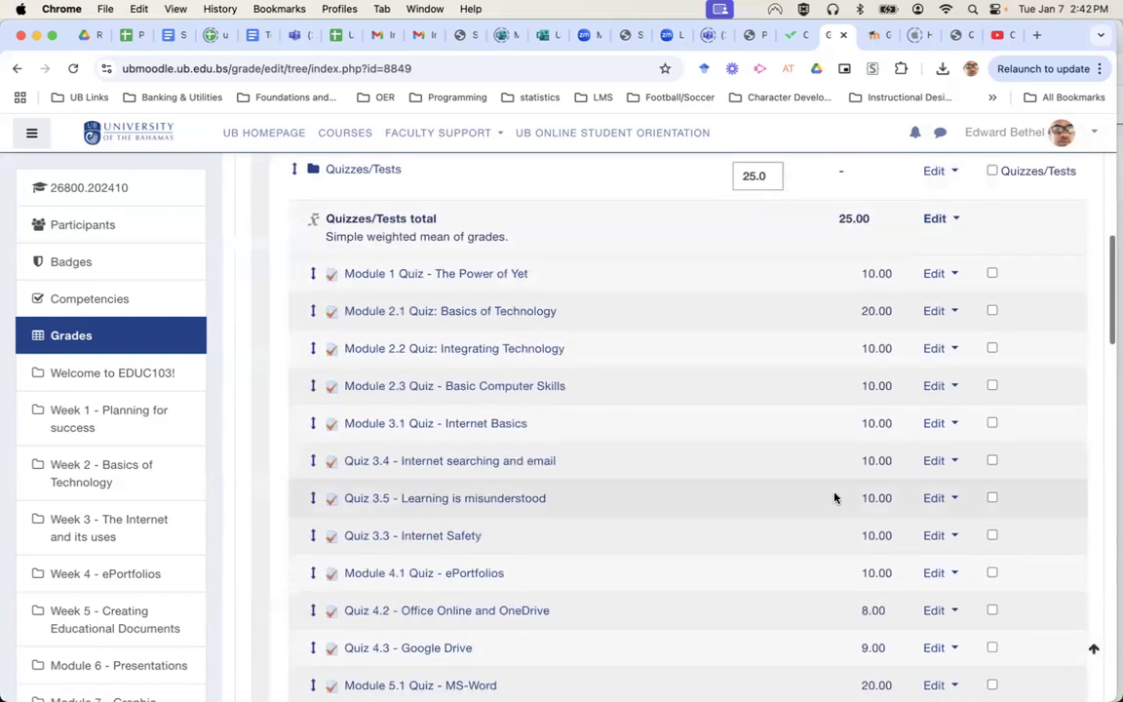
scroll(835, 495, "down", 4)
scroll(835, 498, "down", 8)
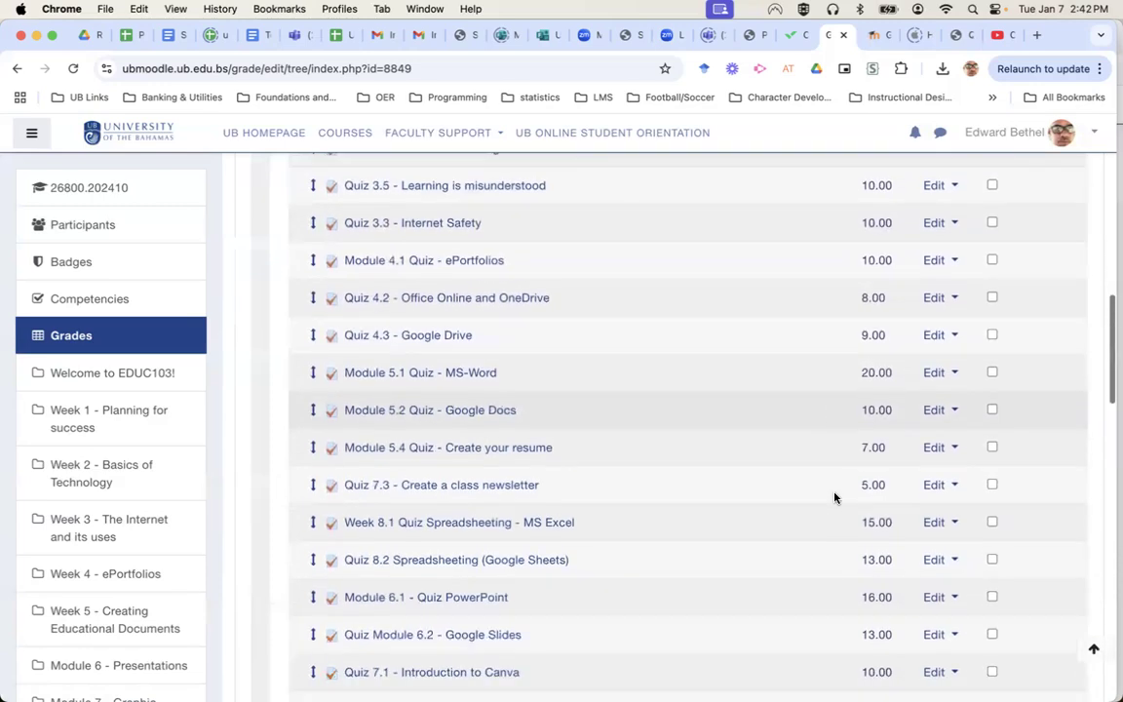
scroll(835, 498, "down", 1)
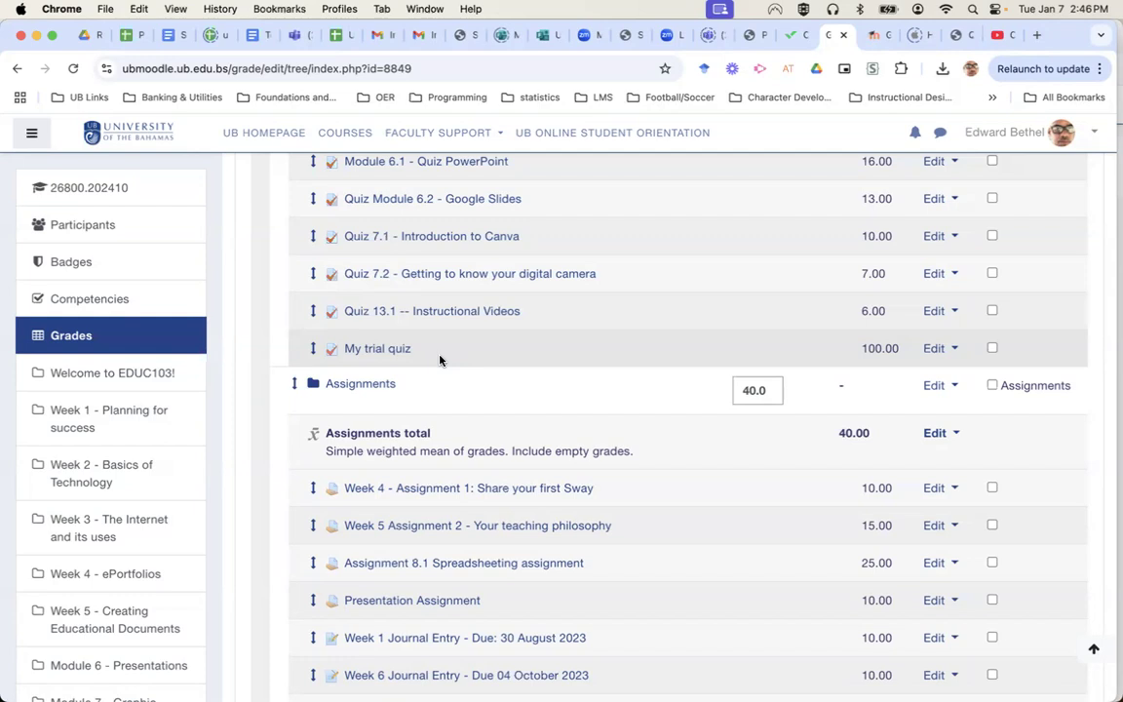
Scroll down the EDUC-103 gradebook setup to the Lessons category and its four 10-point lessons.
scroll(440, 360, "down", 10)
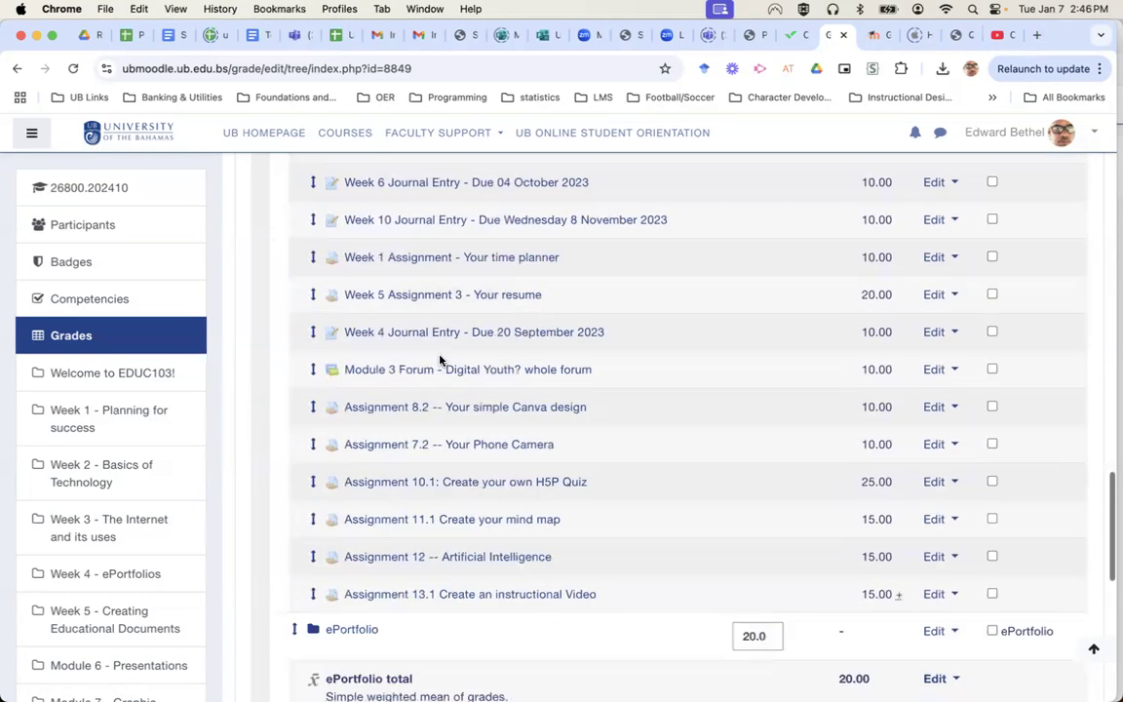
scroll(439, 359, "down", 5)
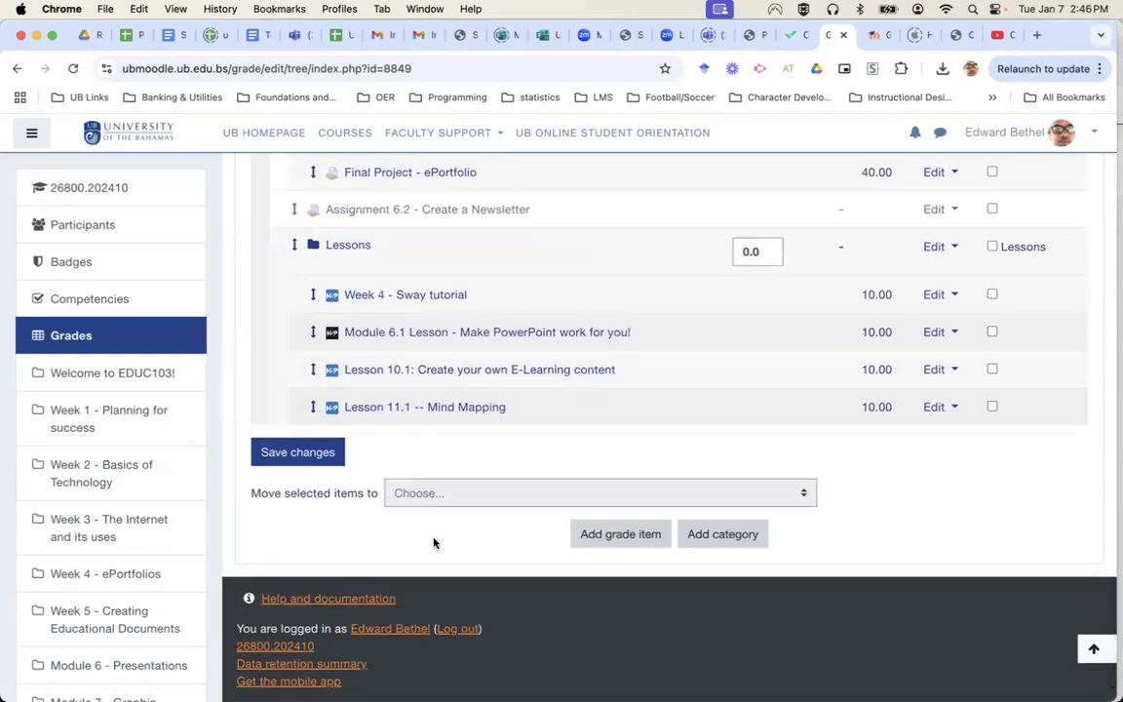
Start a new grade item named 'MidTerm Exam' with a maximum grade of 84.
left_click(610, 535)
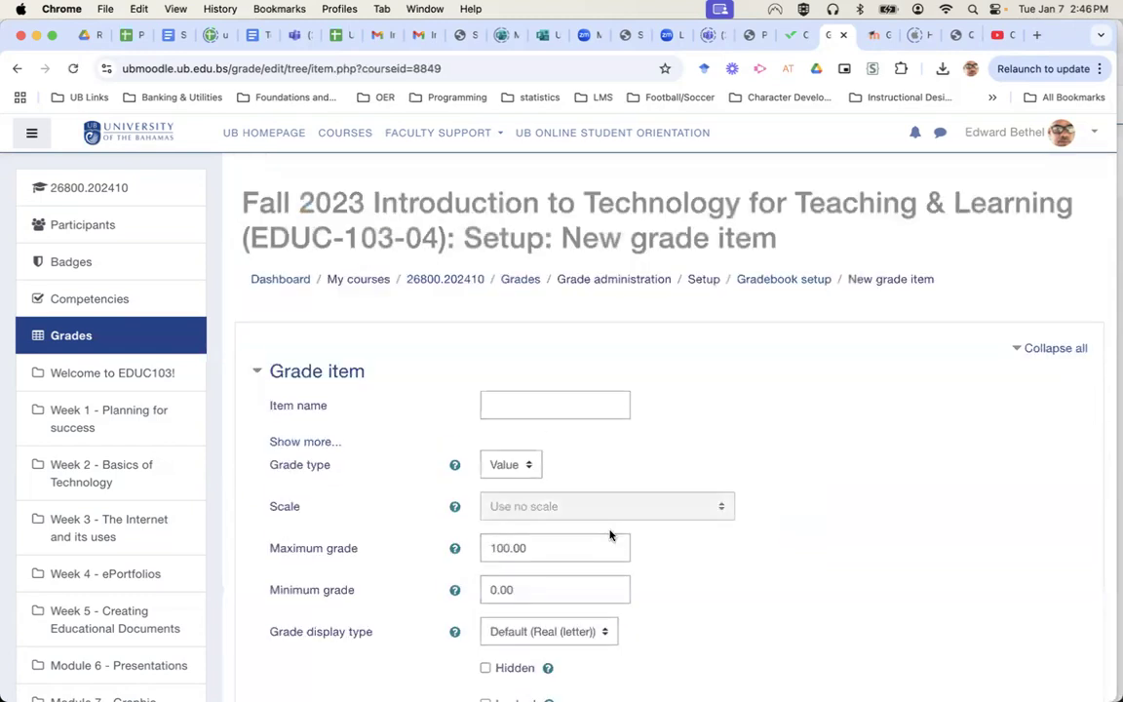
left_click(563, 403)
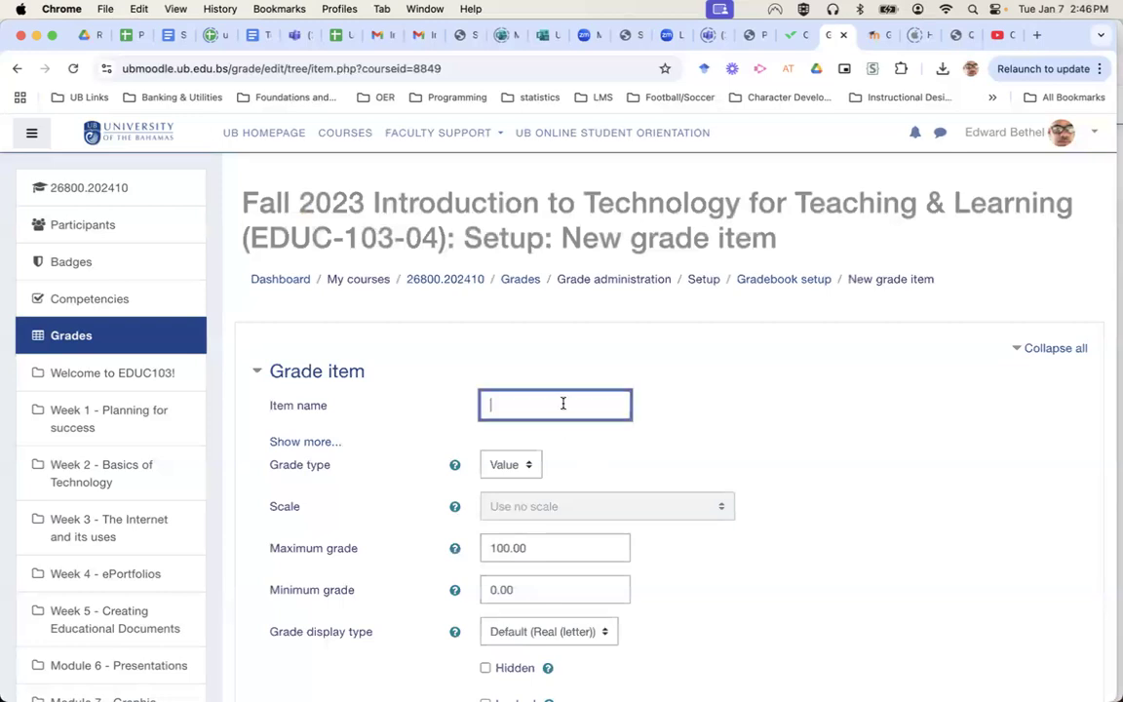
type("MidTerm Exam")
left_click(508, 548)
left_click_drag(508, 548, 481, 549)
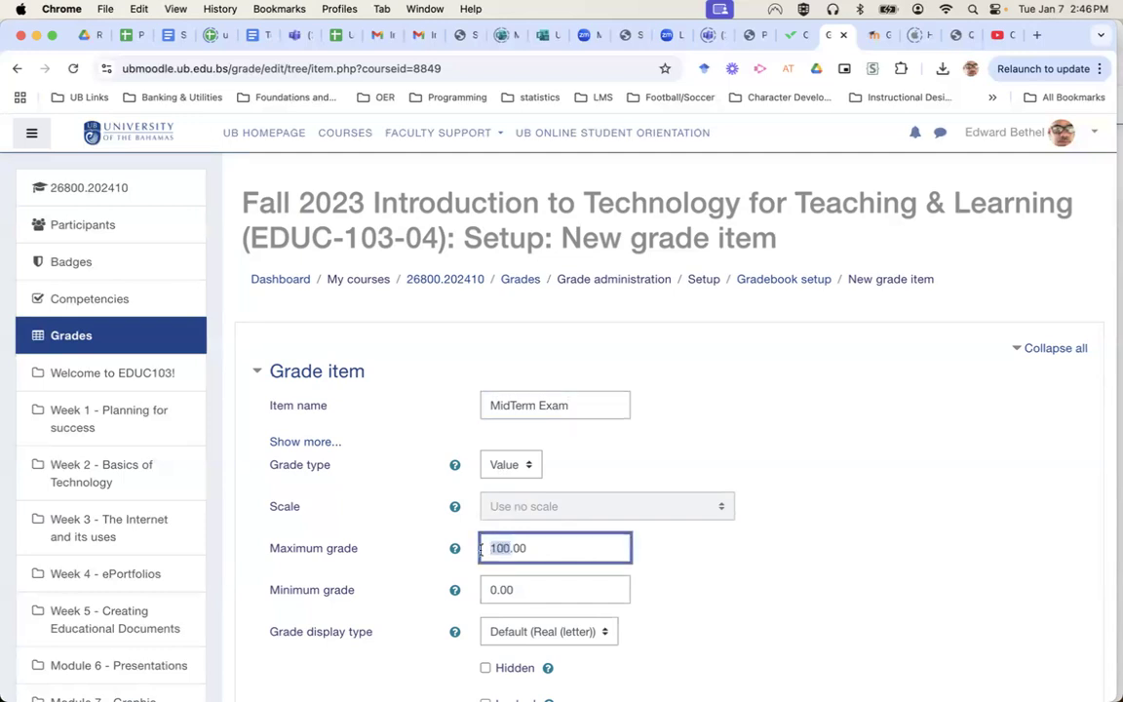
type("84")
Display the item as Real (percentage), place it in Quizzes/Tests, and save.
scroll(672, 604, "down", 2)
scroll(672, 603, "down", 4)
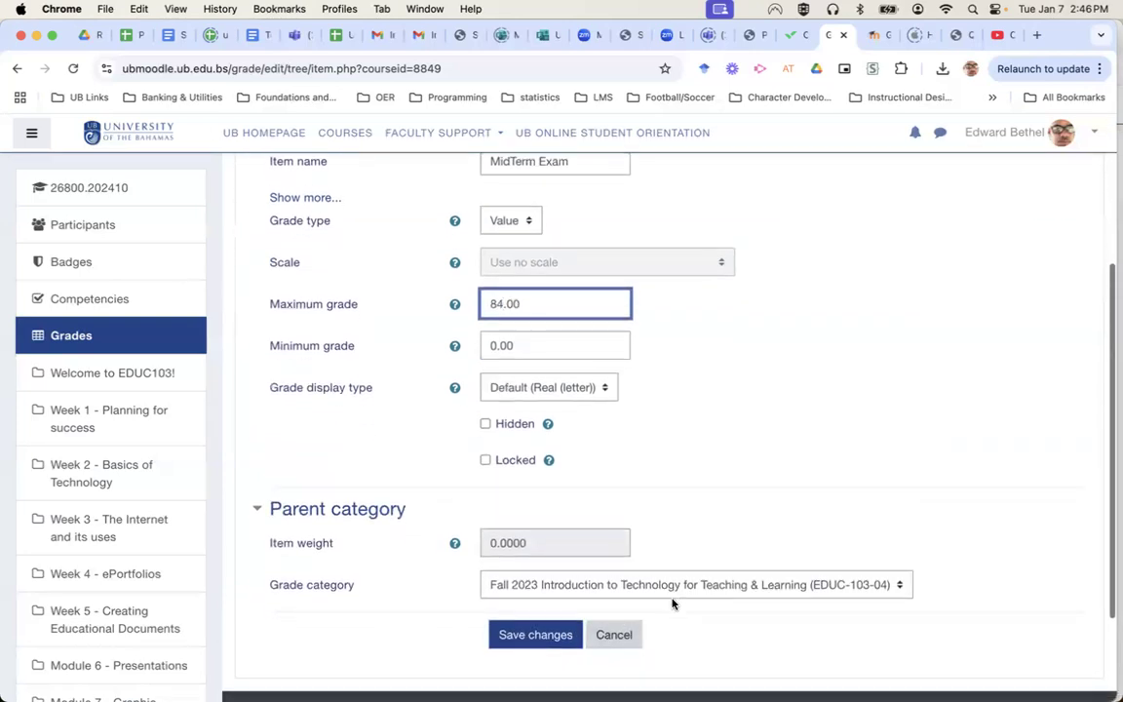
left_click(602, 390)
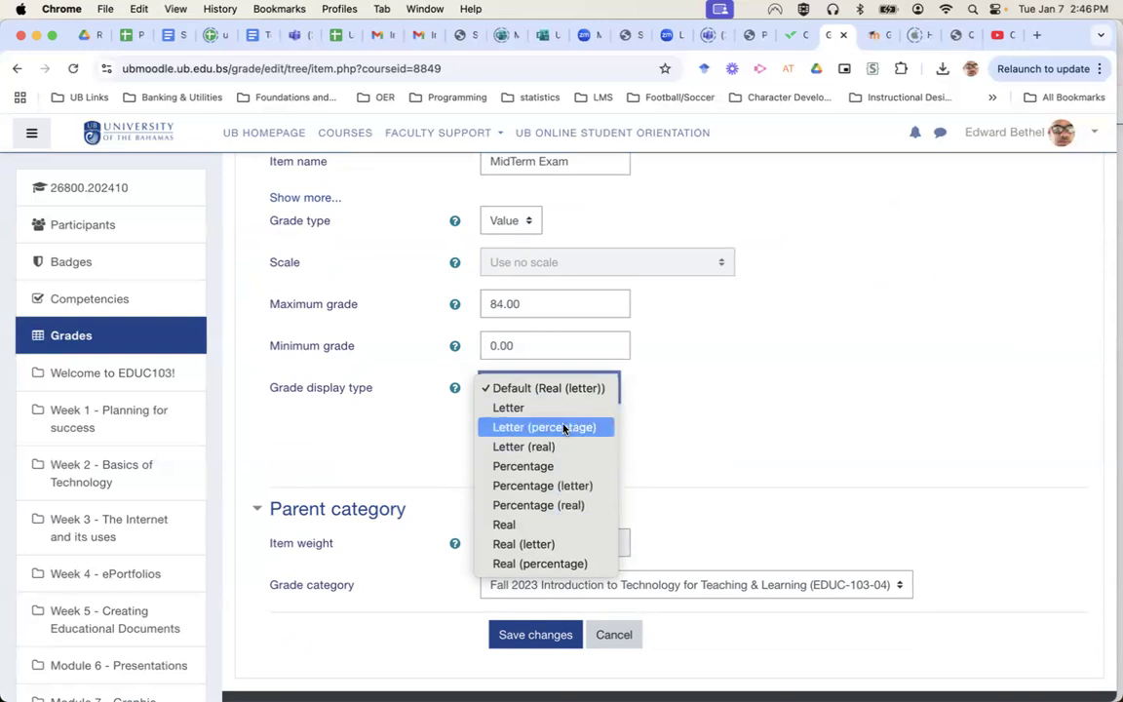
left_click(561, 565)
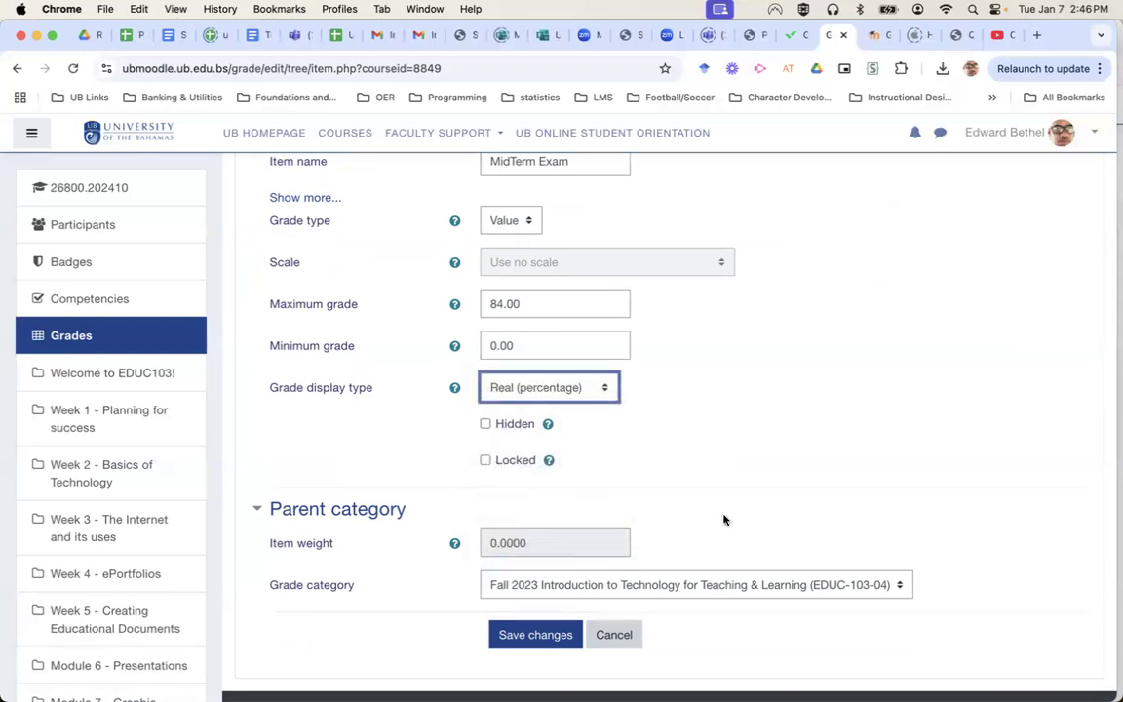
left_click(713, 586)
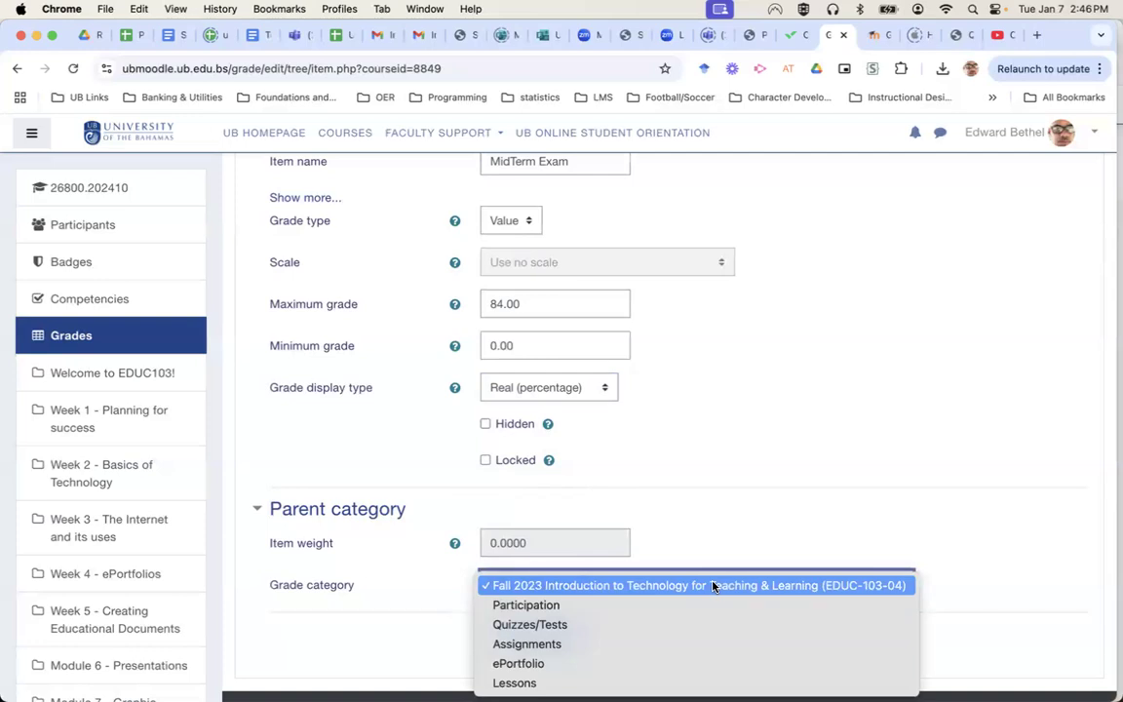
left_click(703, 632)
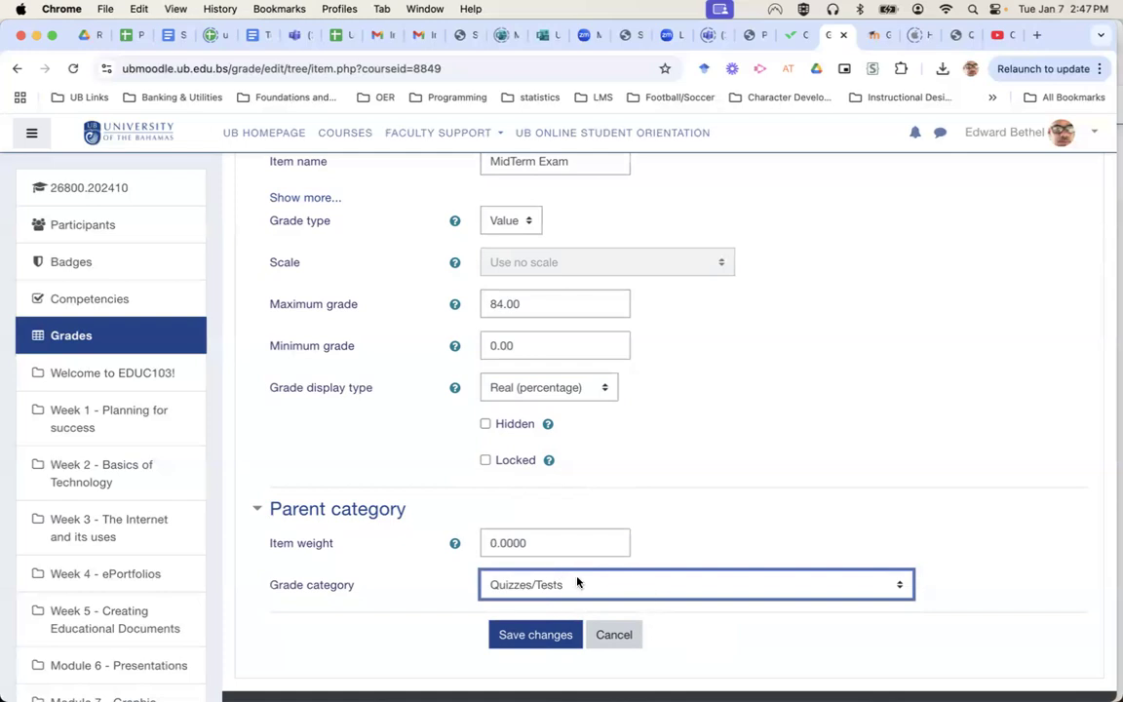
left_click(539, 635)
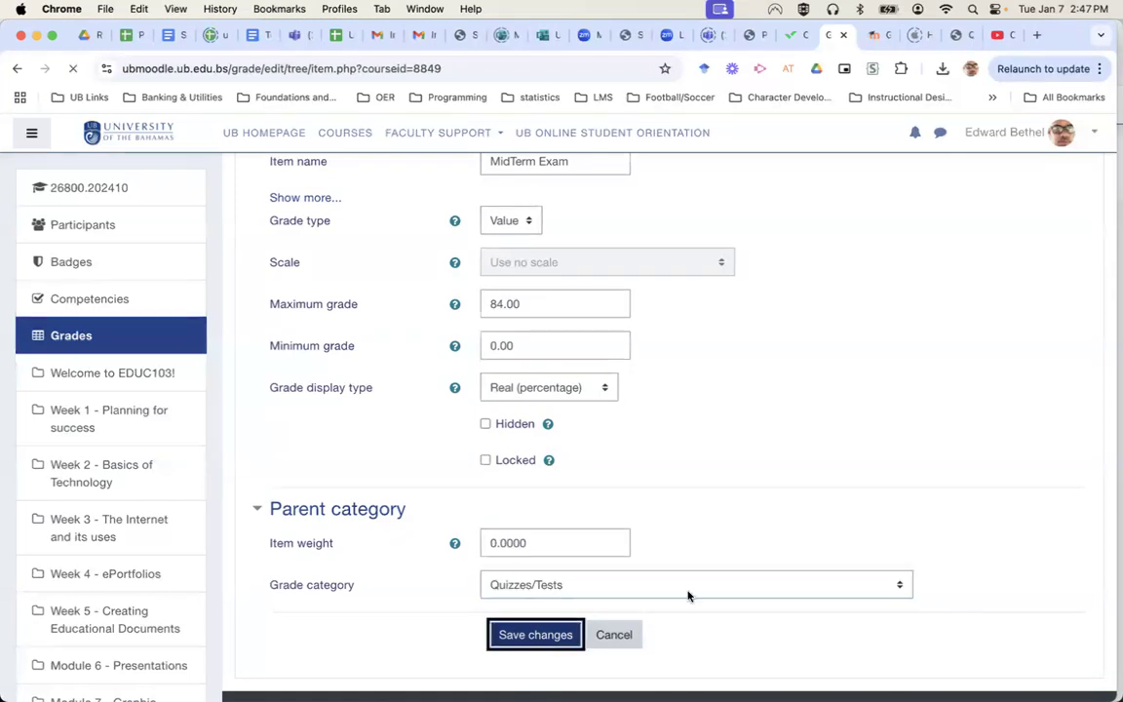
Continue past grade recalculation and scroll through the updated gradebook setup showing MidTerm Exam.
left_click(680, 447)
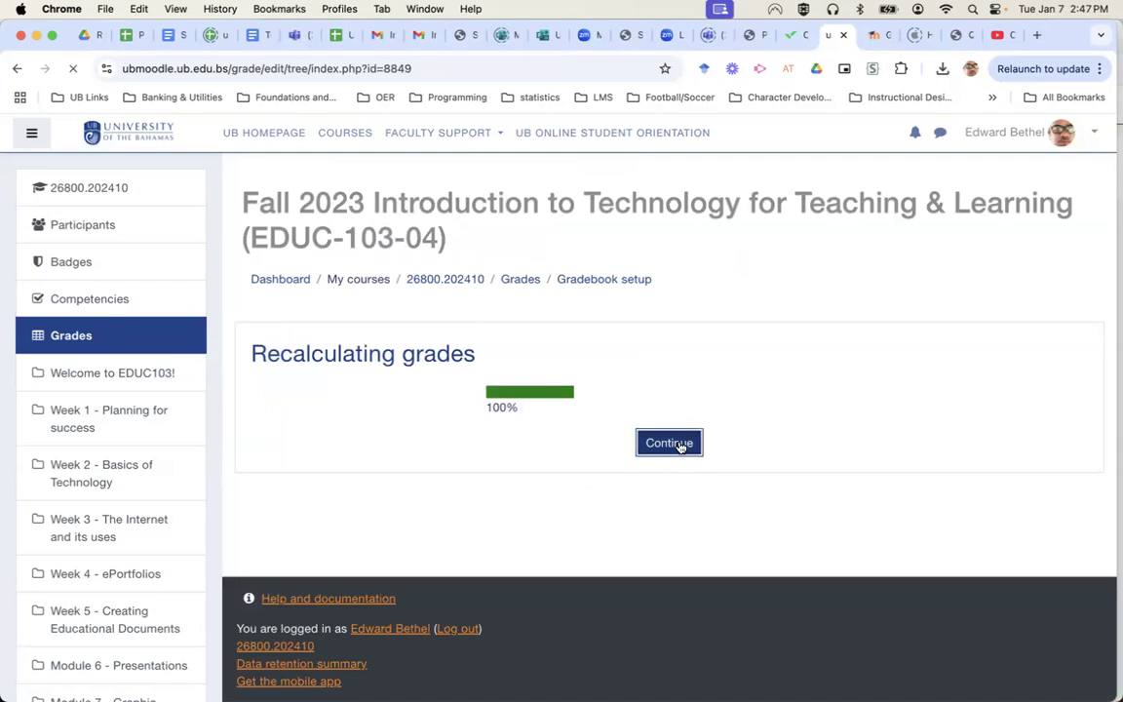
scroll(680, 447, "down", 15)
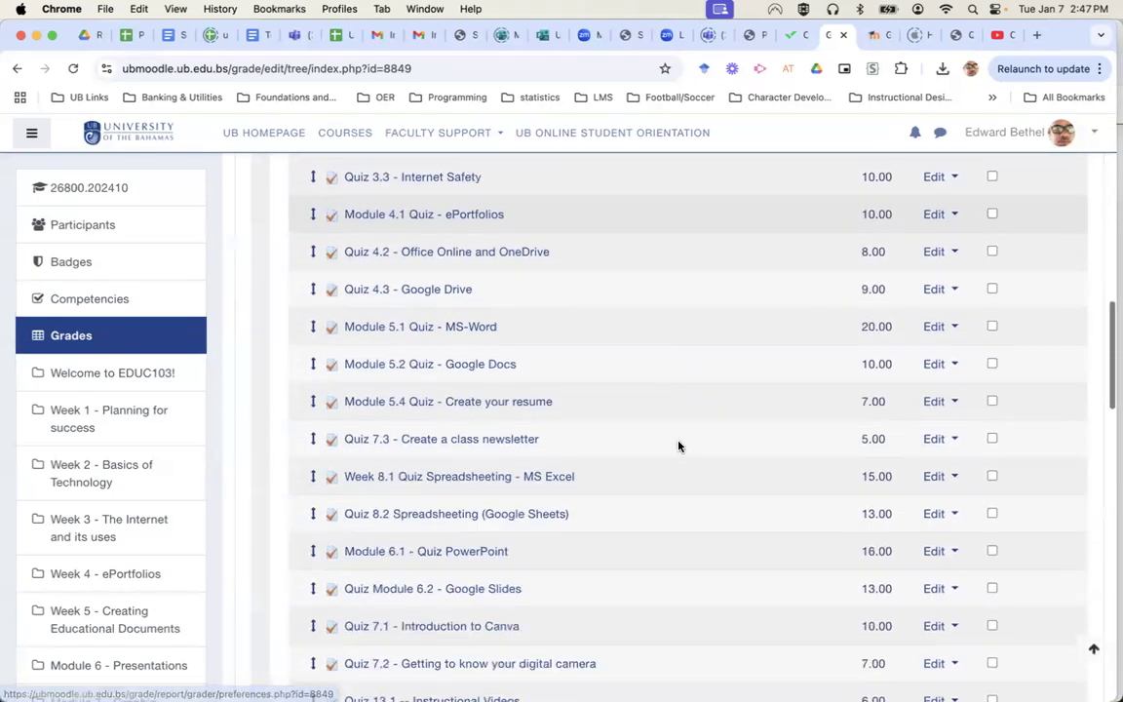
scroll(680, 447, "down", 1)
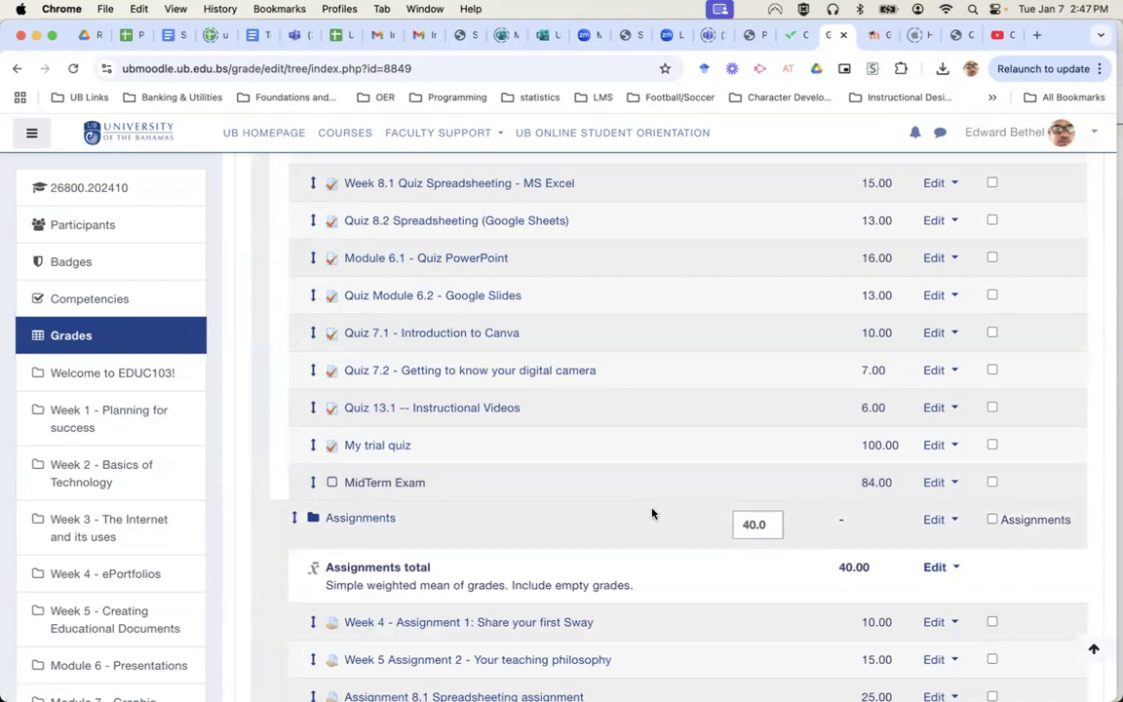
scroll(652, 514, "down", 10)
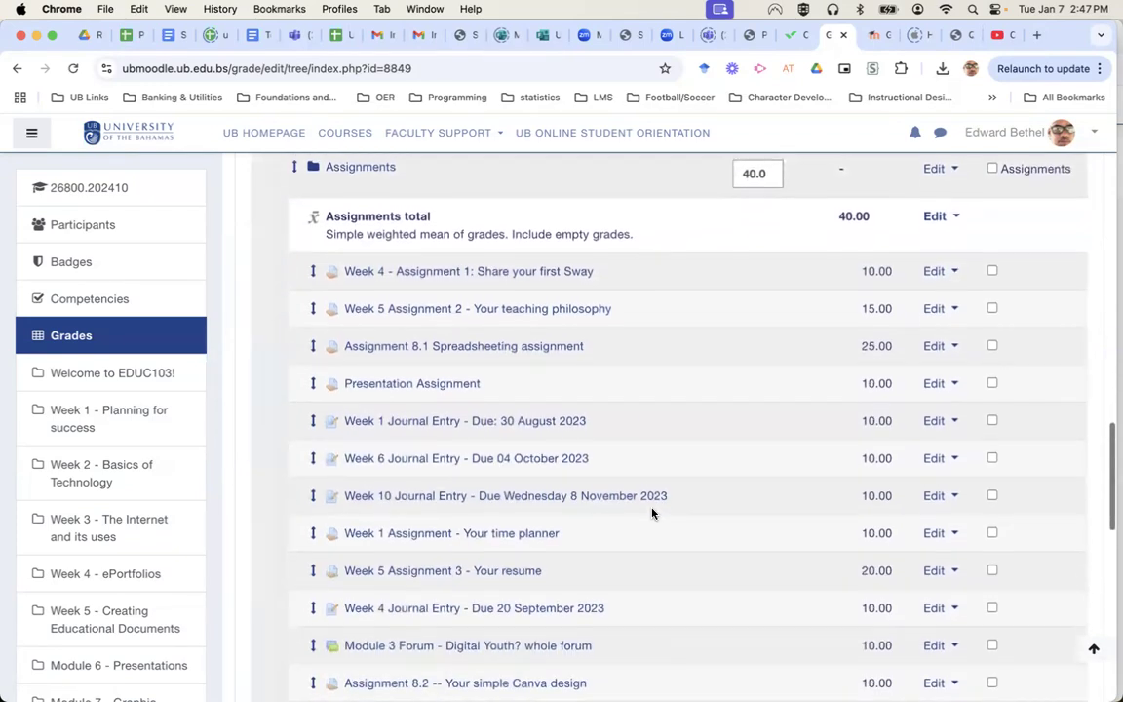
scroll(653, 514, "down", 2)
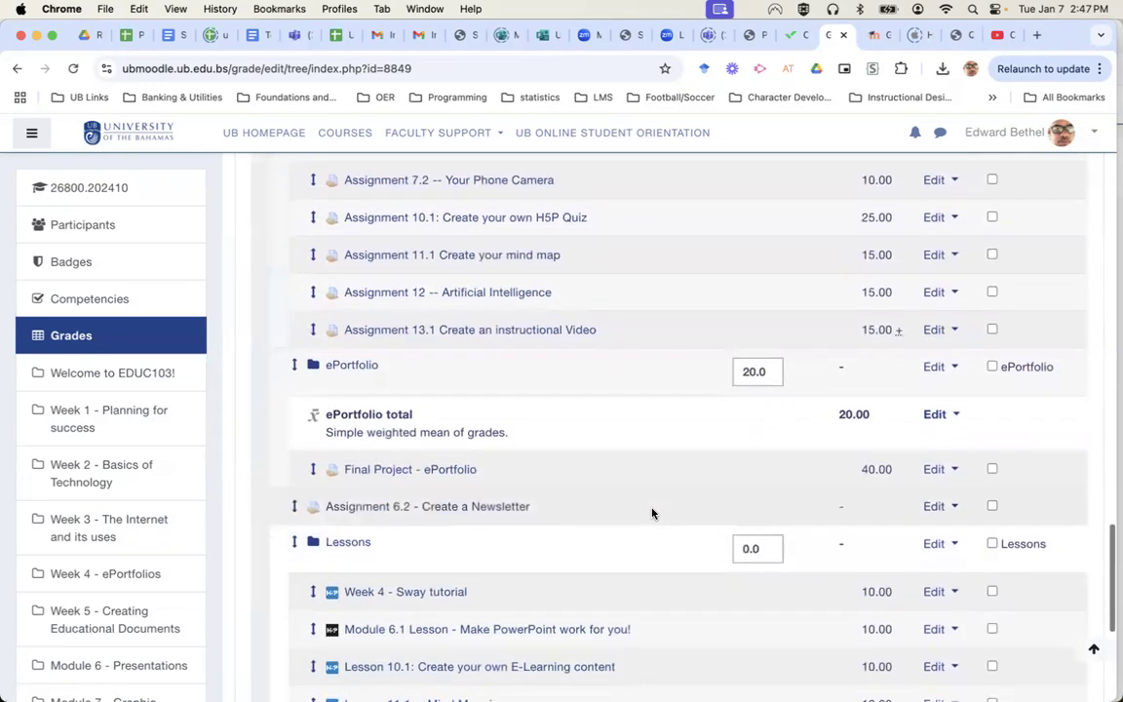
scroll(653, 514, "up", 20)
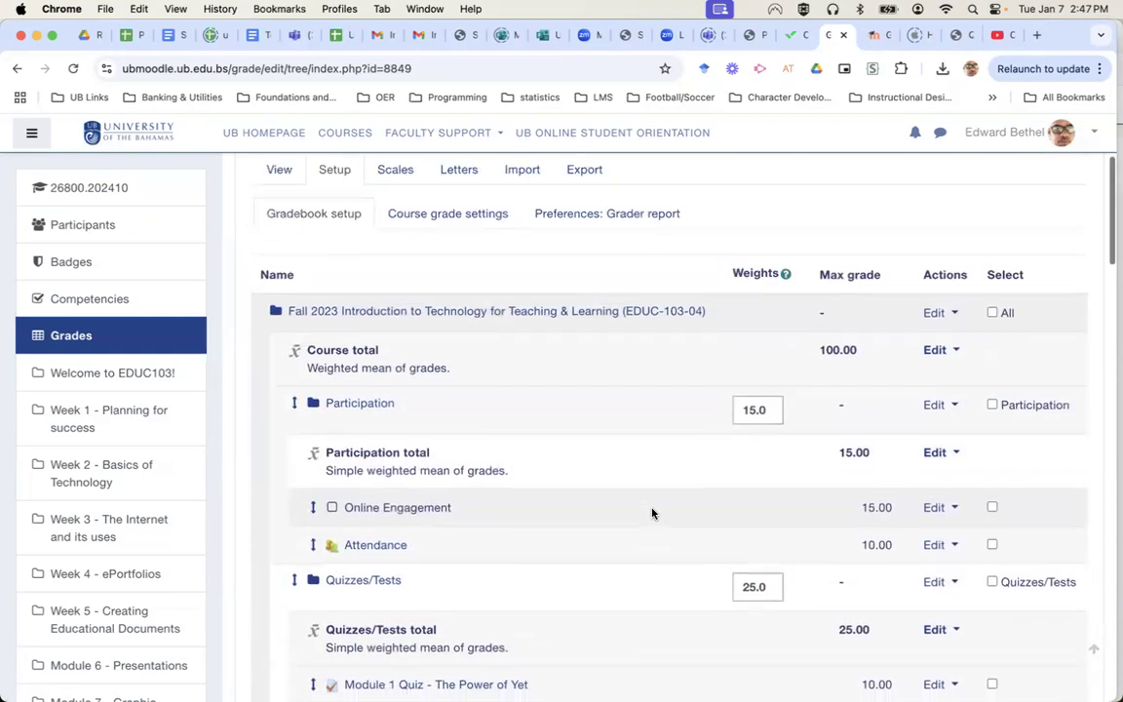
scroll(653, 514, "down", 3)
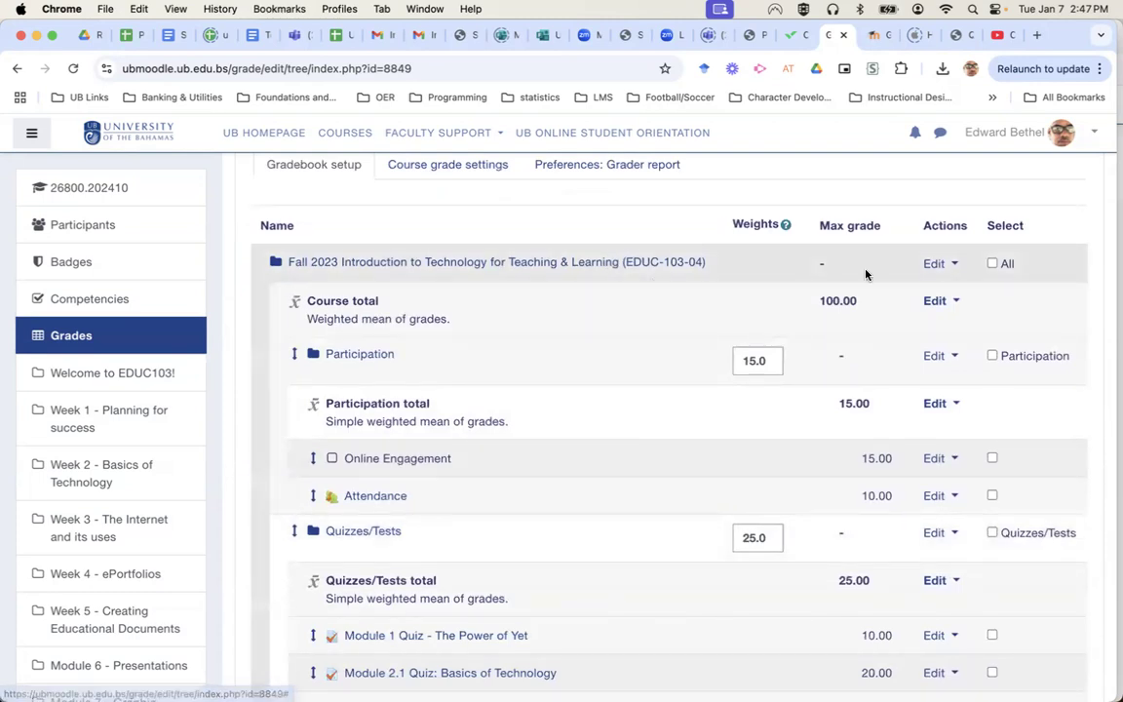
Open Edit settings for the EDUC-103-04 course's top-level grade category.
left_click(938, 263)
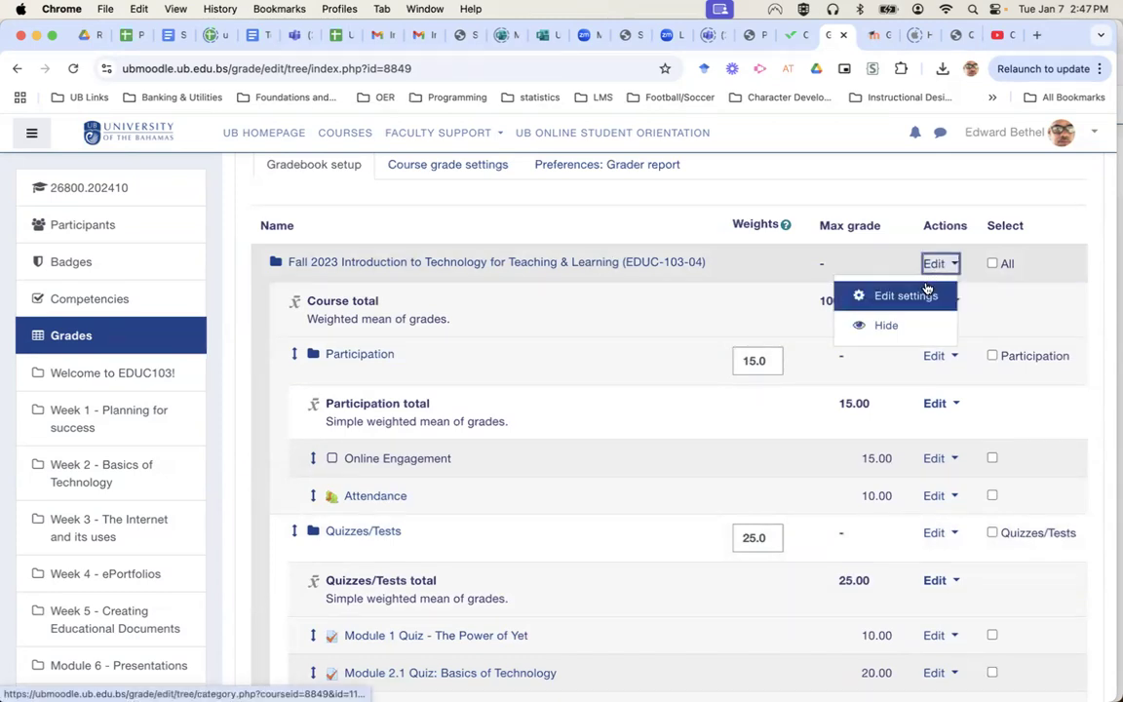
left_click(923, 292)
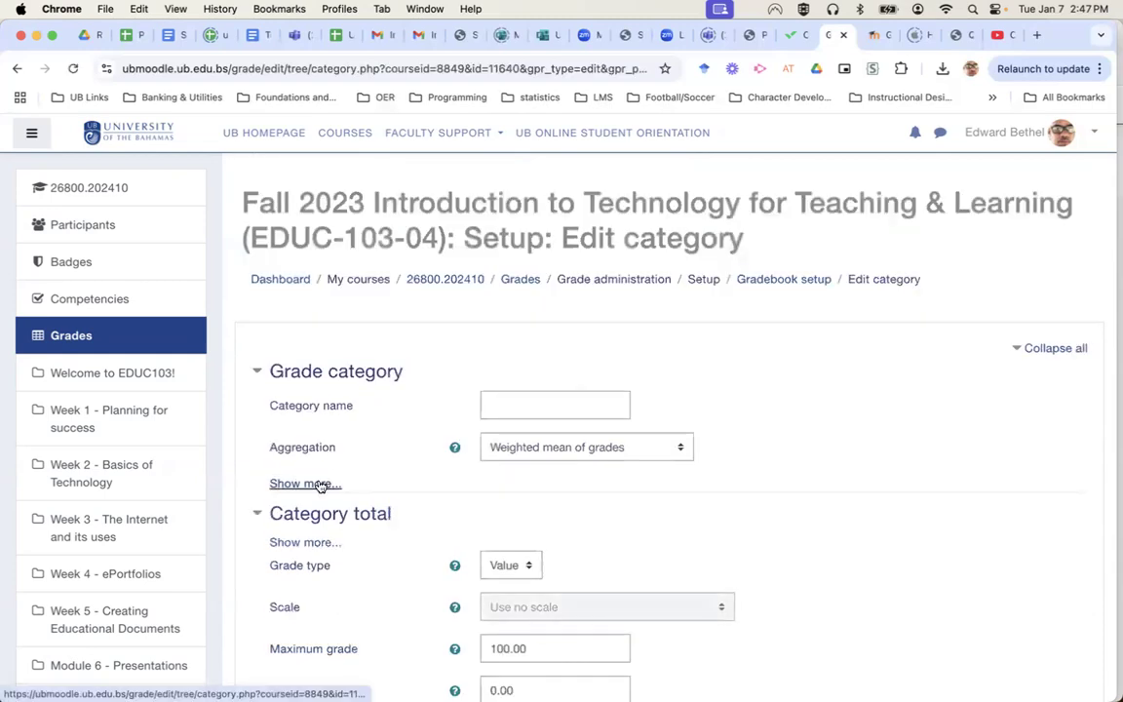
Show more aggregation options and leave Exclude empty grades ticked after toggling it.
left_click(321, 484)
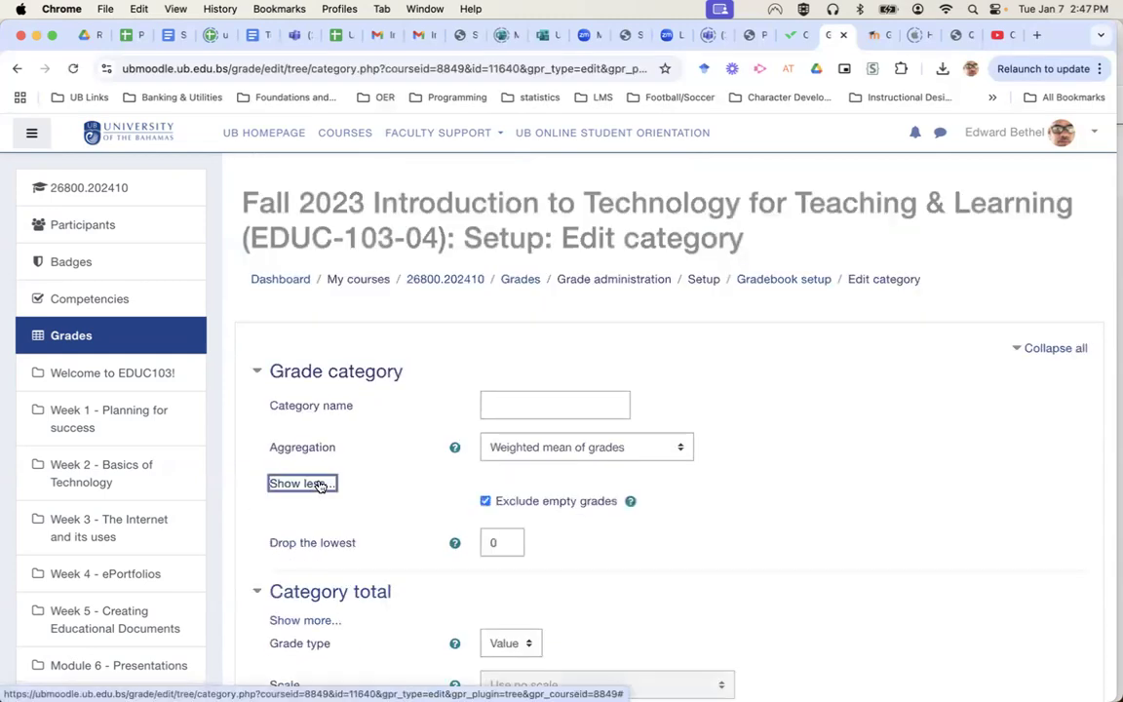
left_click(485, 501)
left_click(484, 501)
left_click(486, 501)
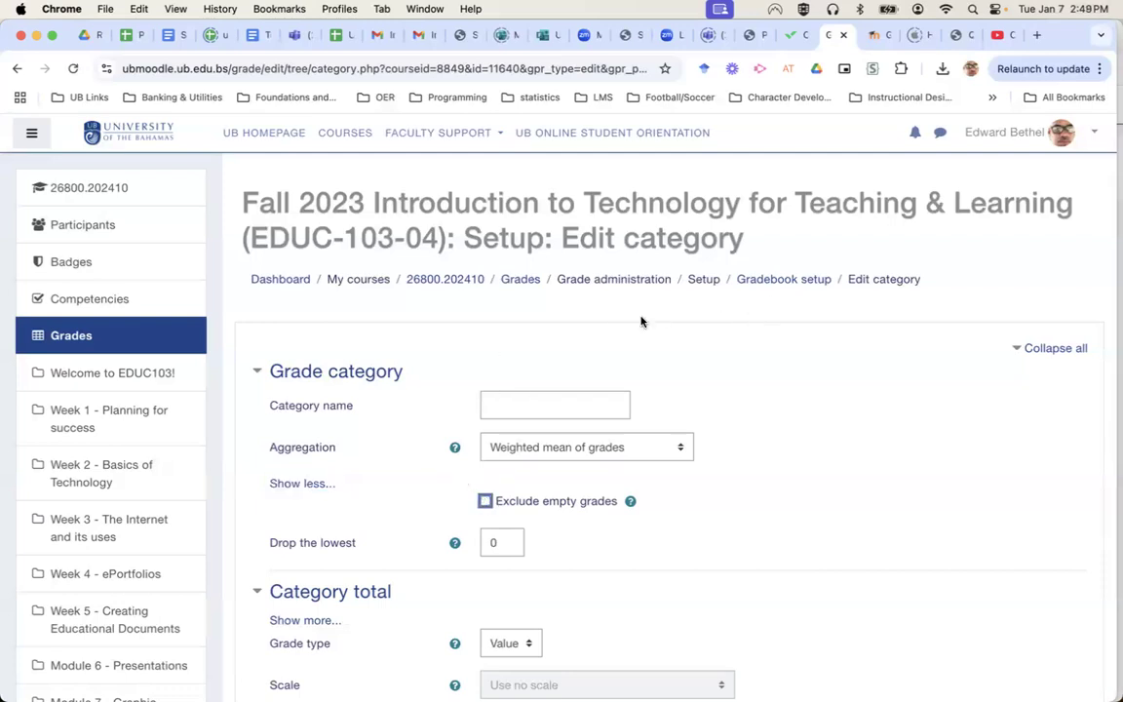
left_click(486, 501)
left_click(486, 500)
scroll(868, 597, "down", 5)
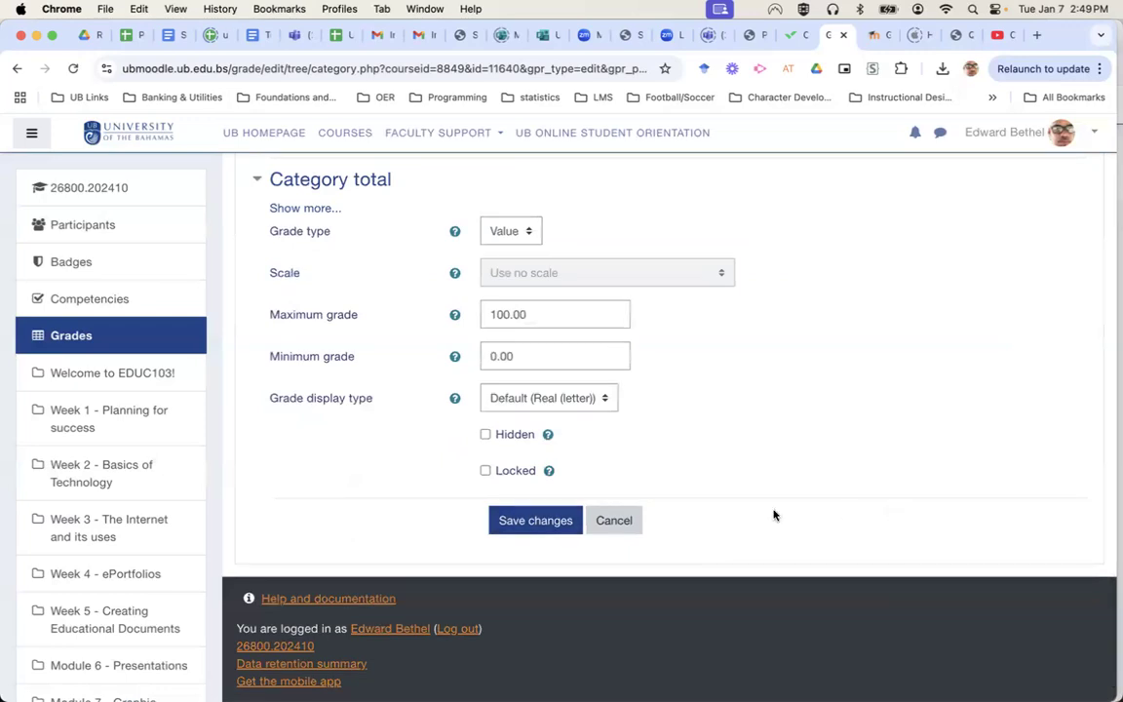
scroll(775, 515, "up", 5)
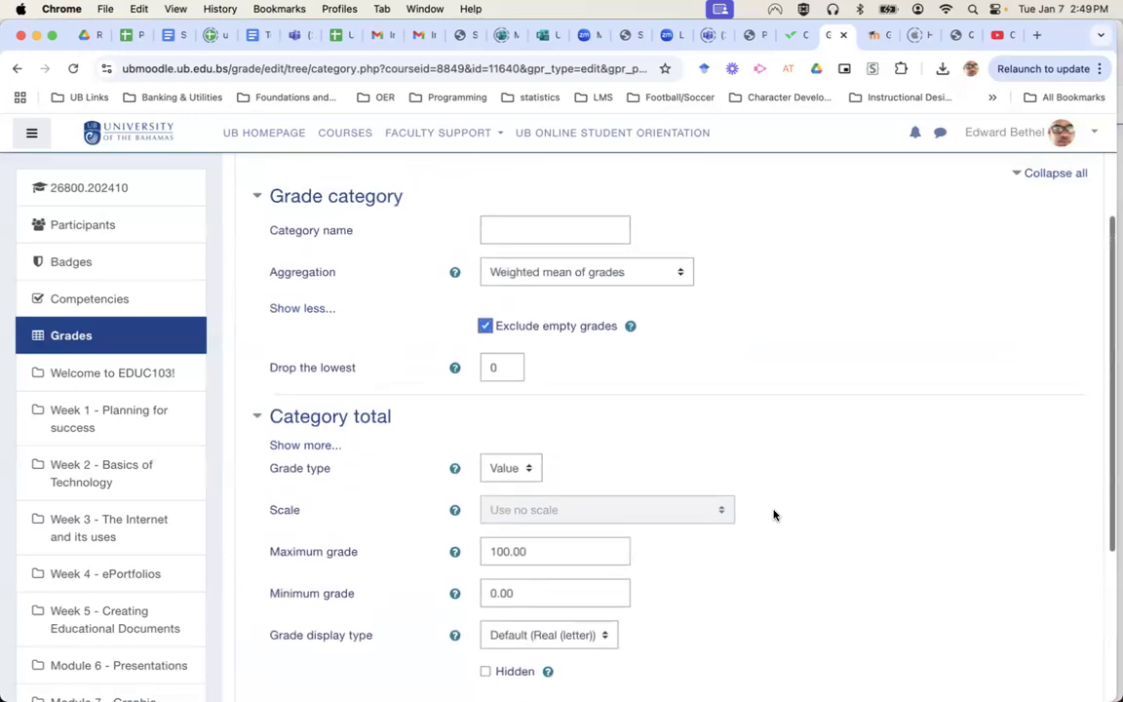
scroll(774, 515, "down", 2)
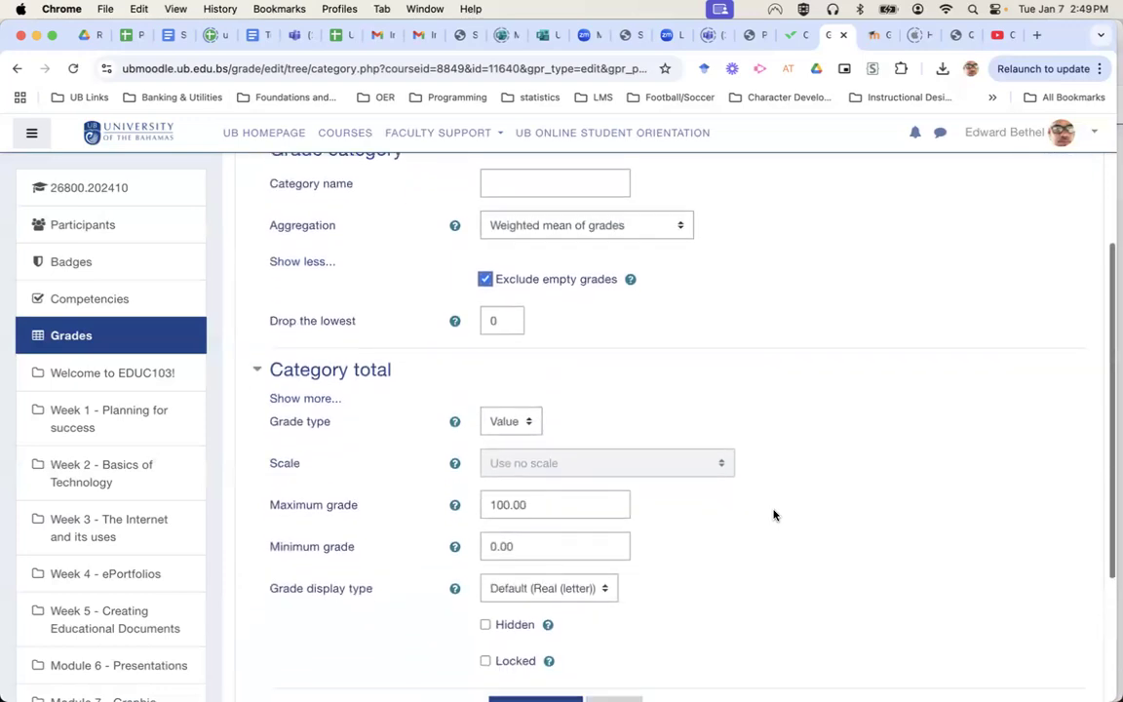
scroll(774, 515, "down", 3)
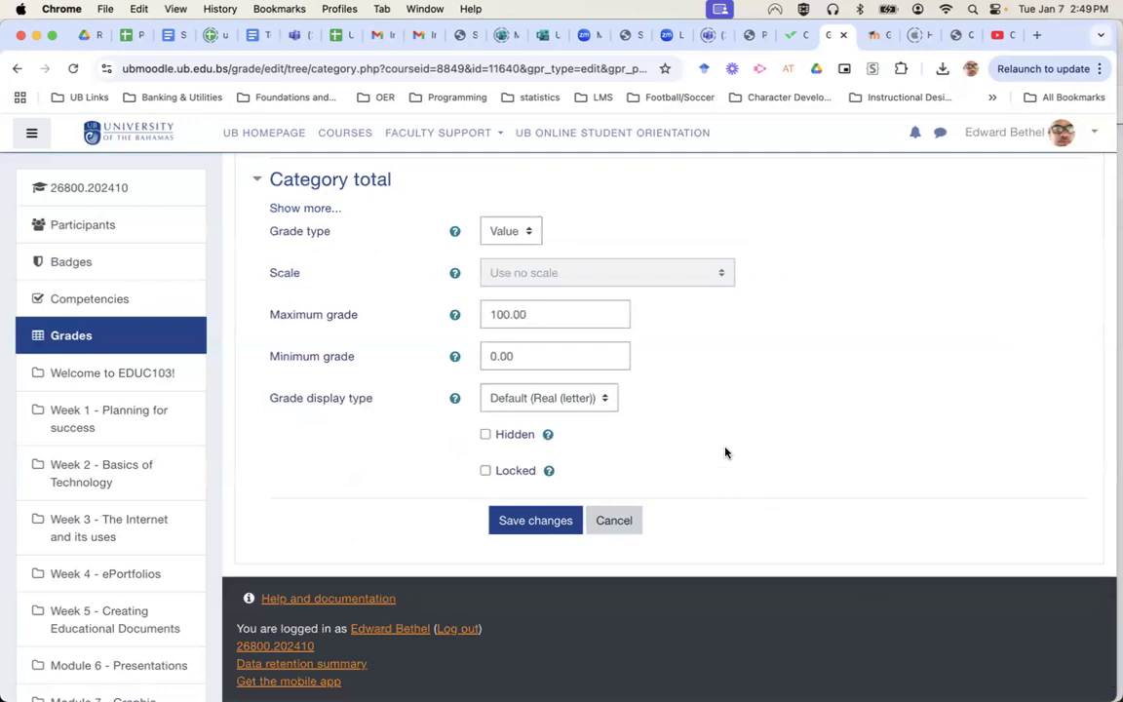
scroll(860, 439, "up", 5)
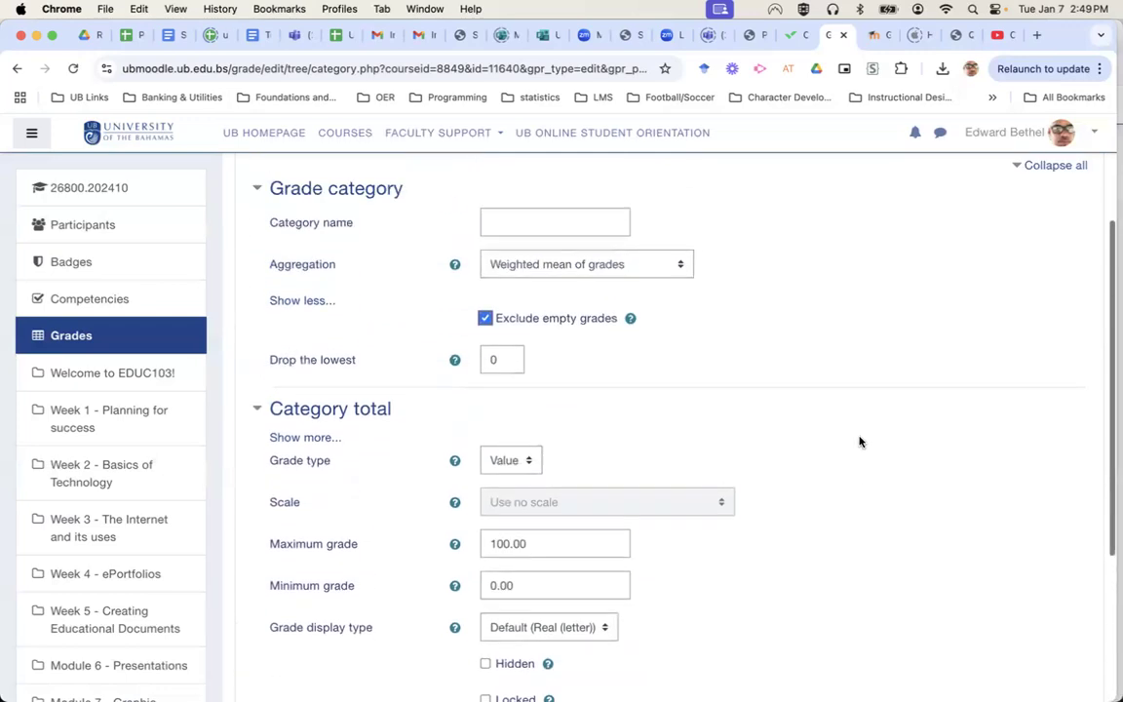
scroll(860, 442, "up", 1)
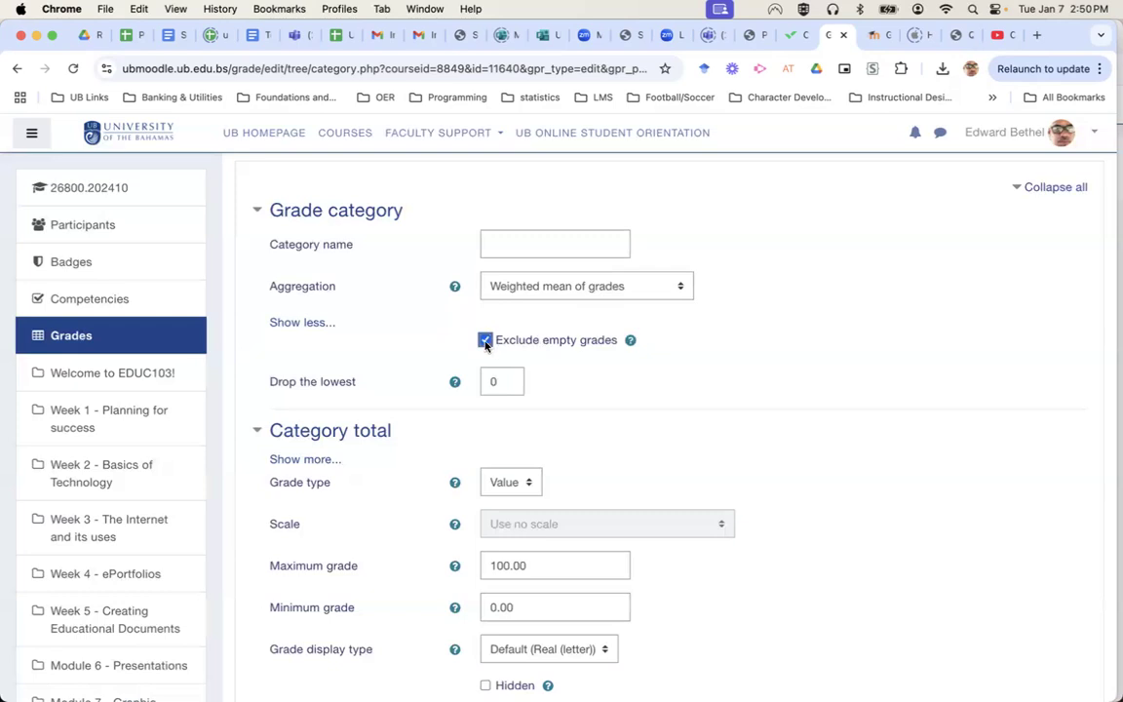
Switch to the TRIAL901 gradebook setup and open its course category's settings.
left_click(874, 36)
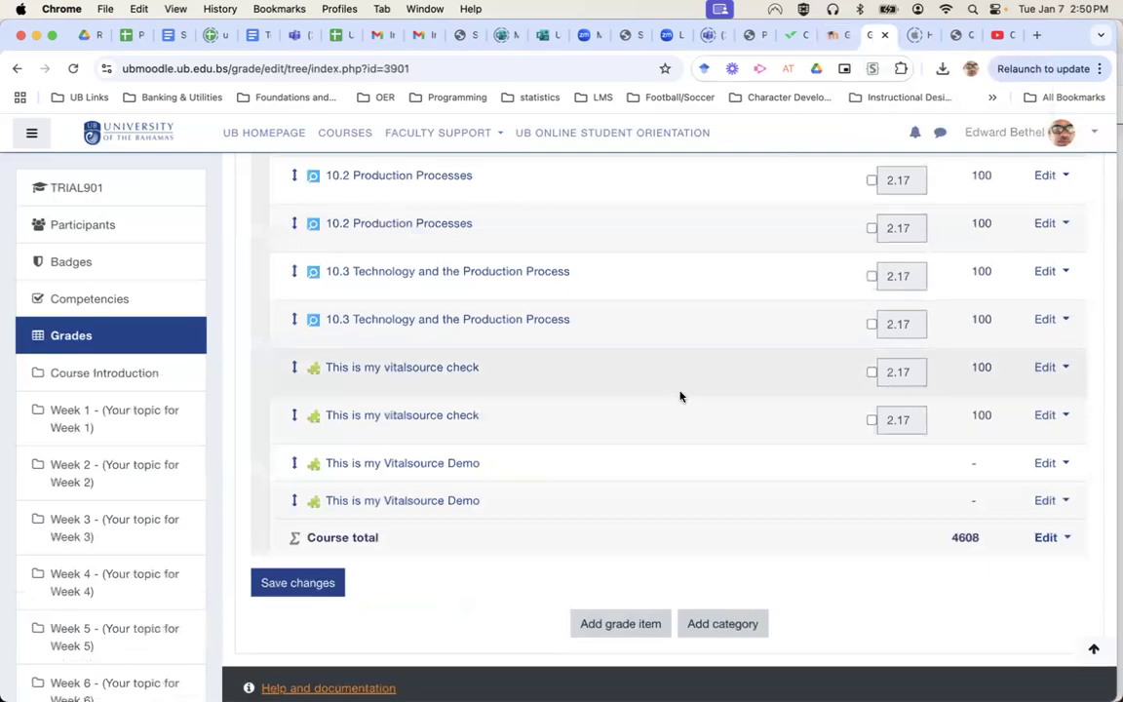
scroll(681, 396, "up", 15)
scroll(681, 396, "up", 20)
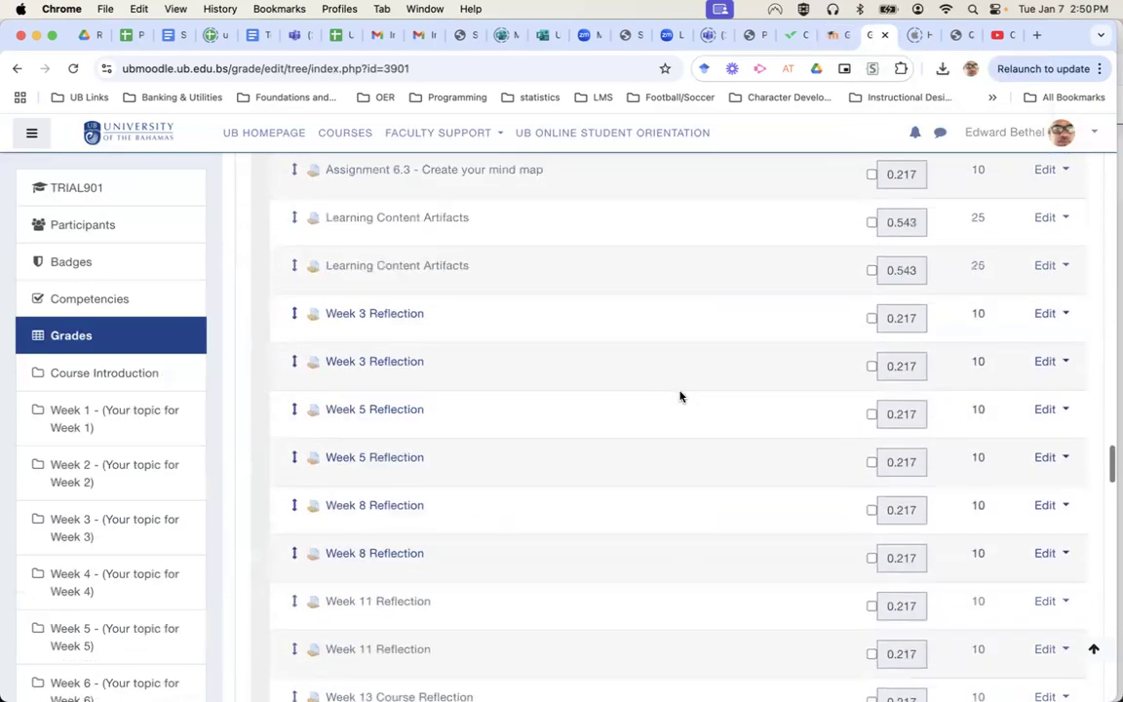
scroll(680, 395, "up", 20)
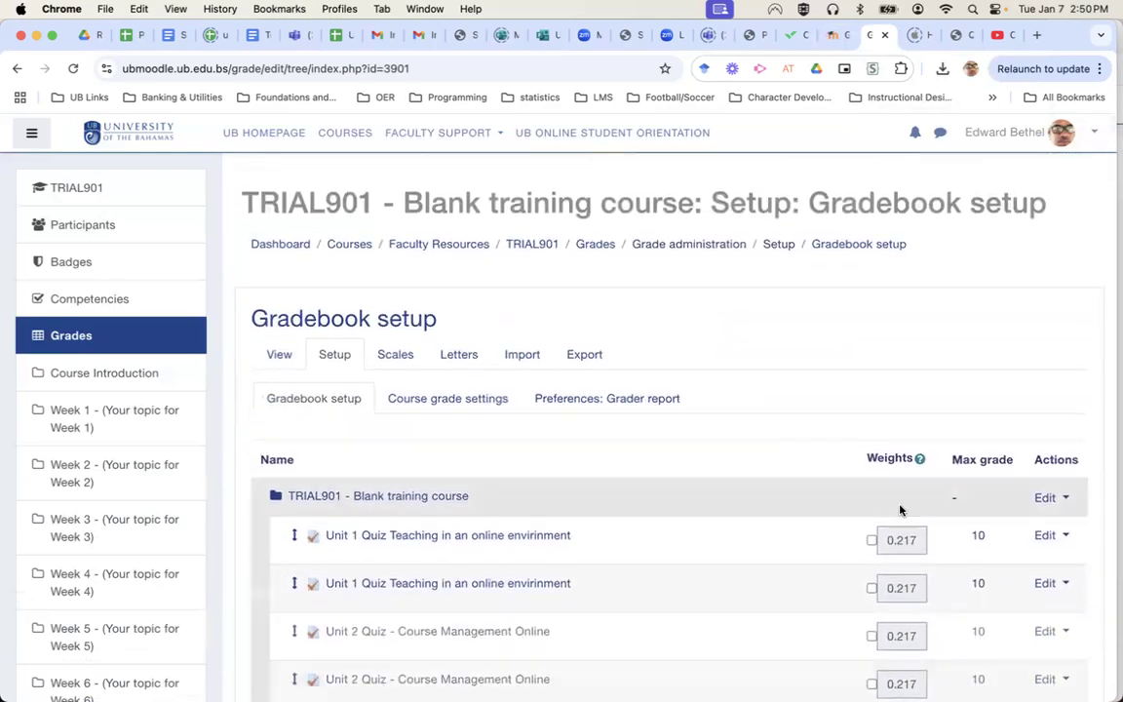
left_click(1048, 499)
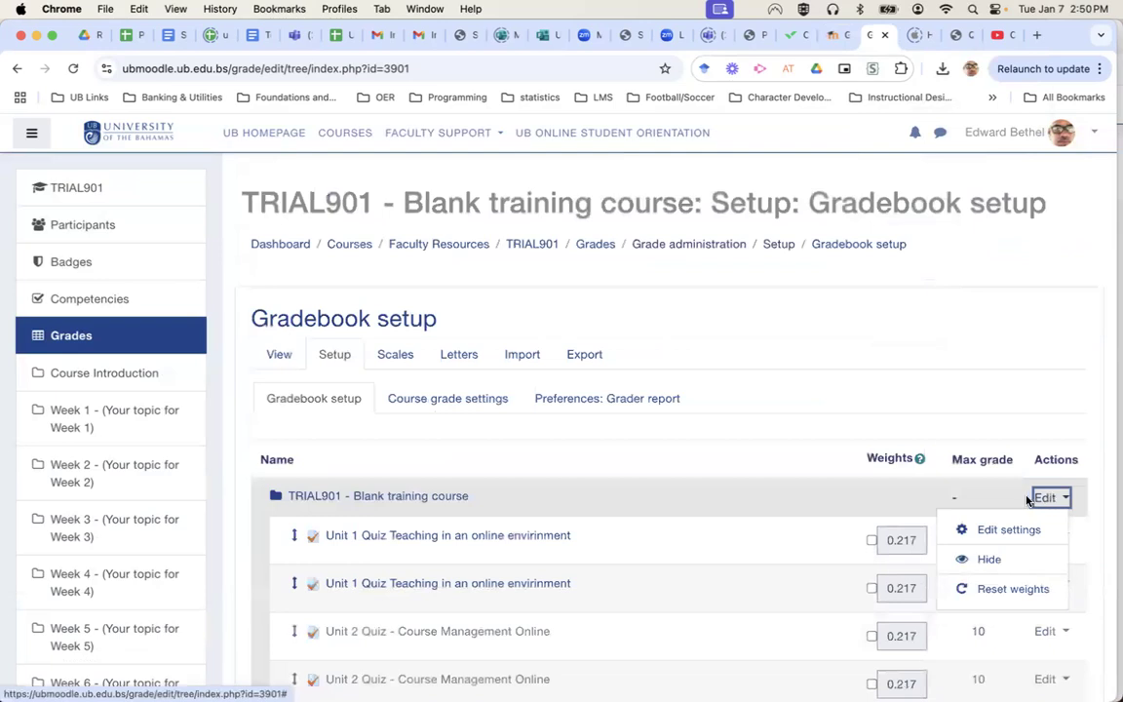
left_click(988, 531)
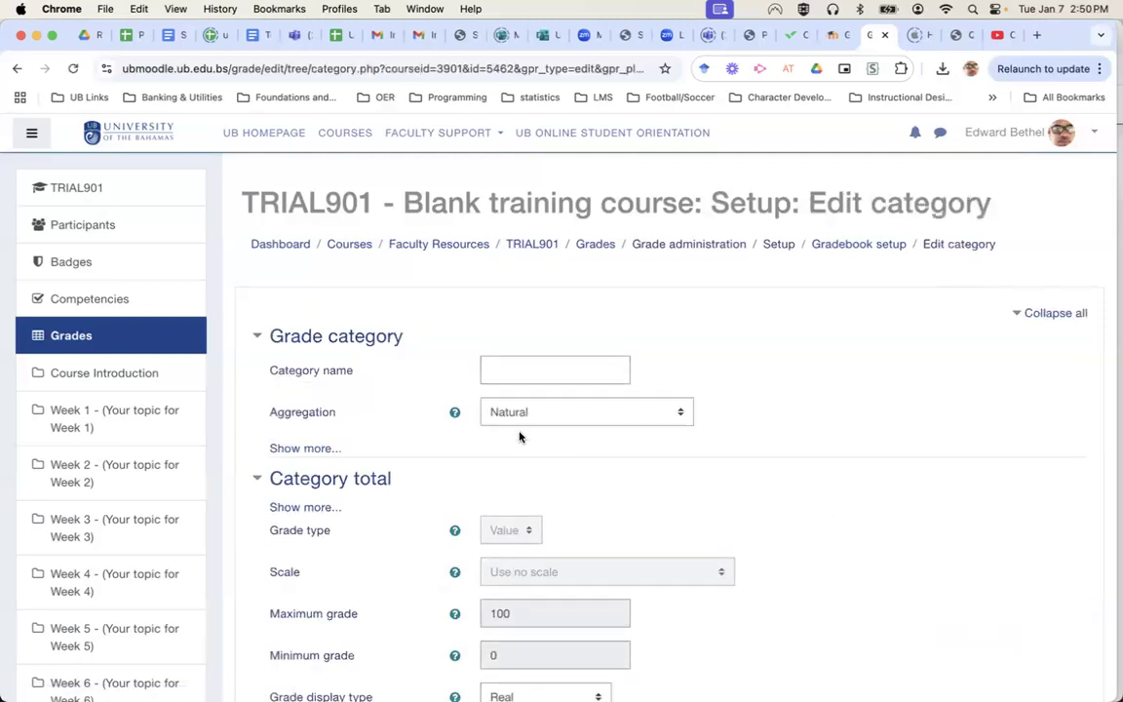
Set aggregation to Weighted mean of grades, untick Exclude empty grades, and save.
left_click(585, 413)
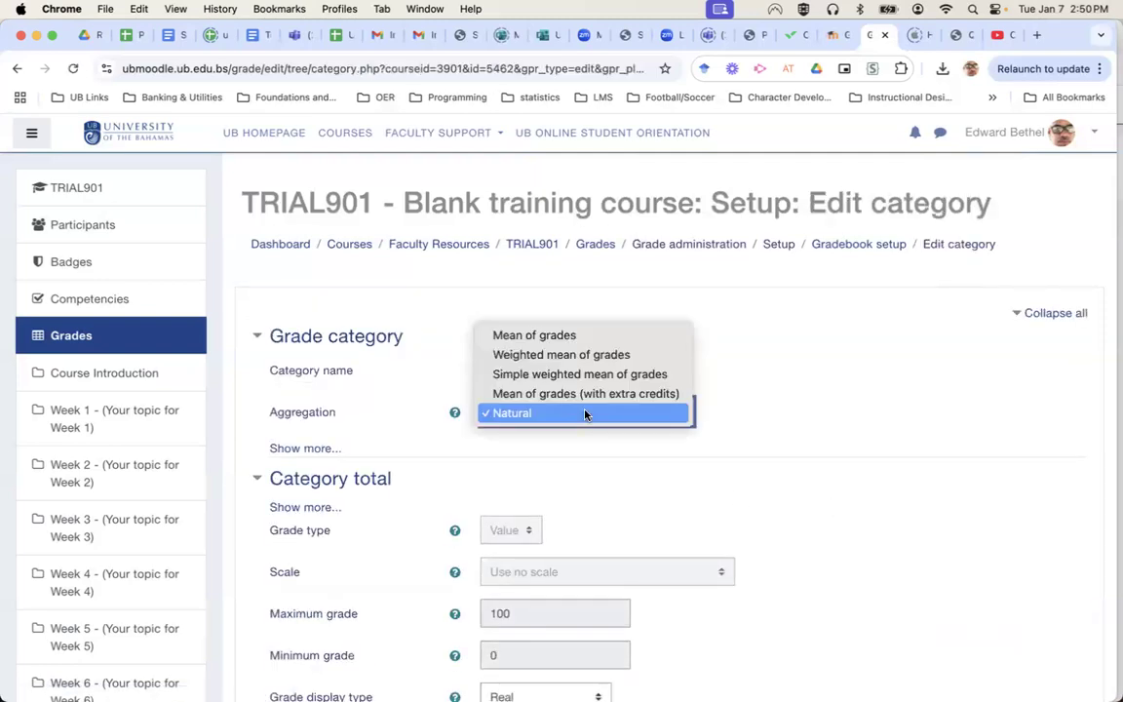
left_click(601, 357)
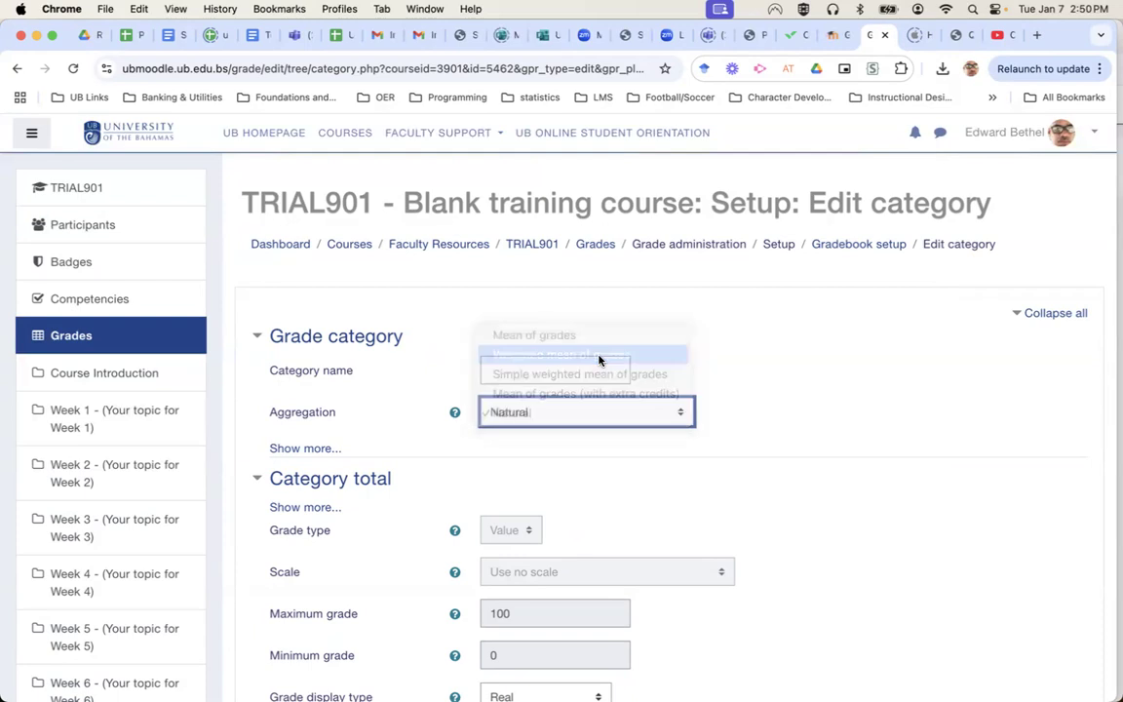
left_click(287, 450)
left_click(486, 466)
scroll(785, 494, "down", 8)
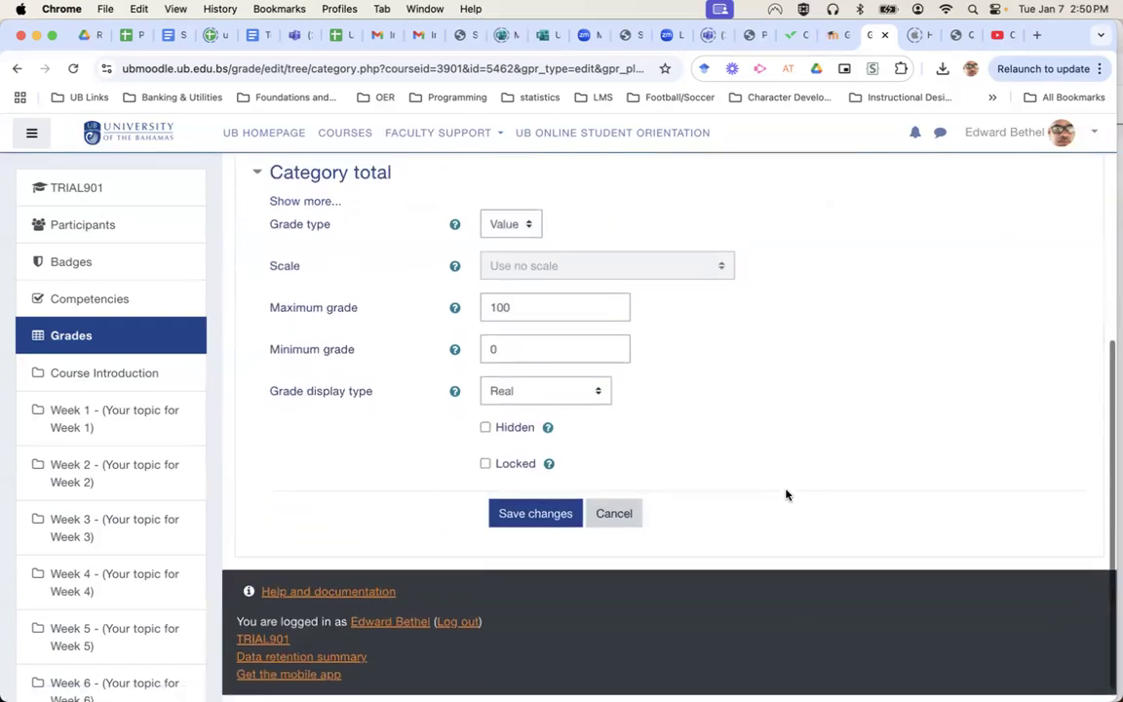
left_click(533, 523)
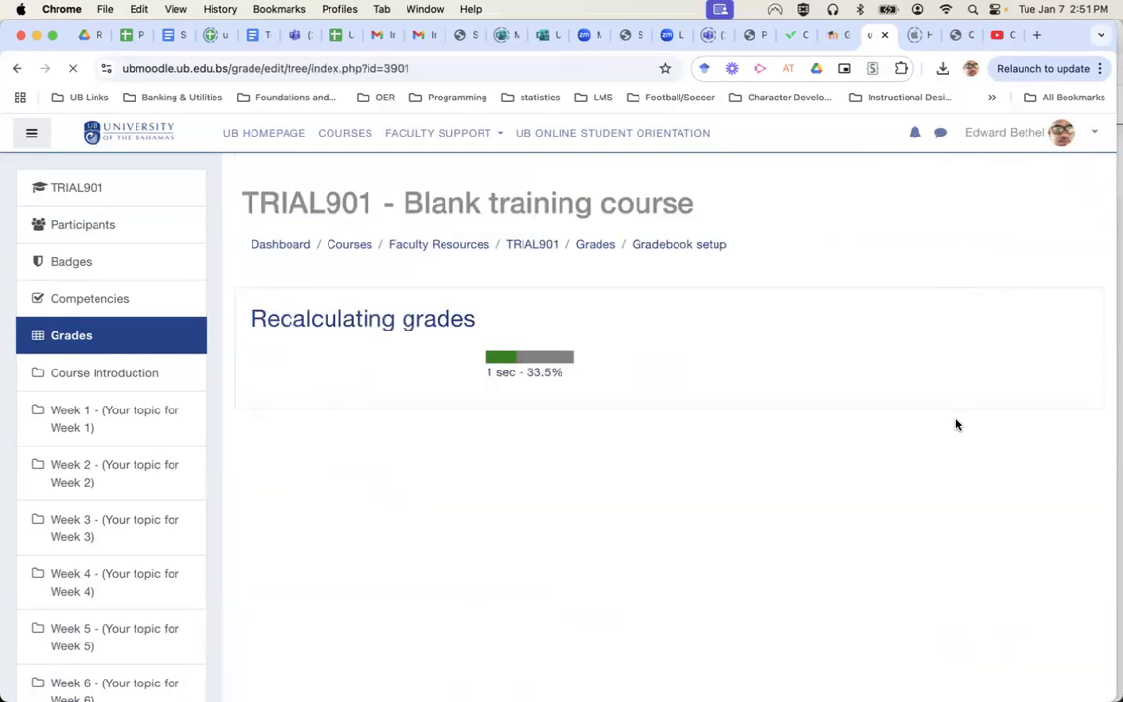
Continue after recalculation, then view the TRIAL901 participants list of three users.
left_click(679, 408)
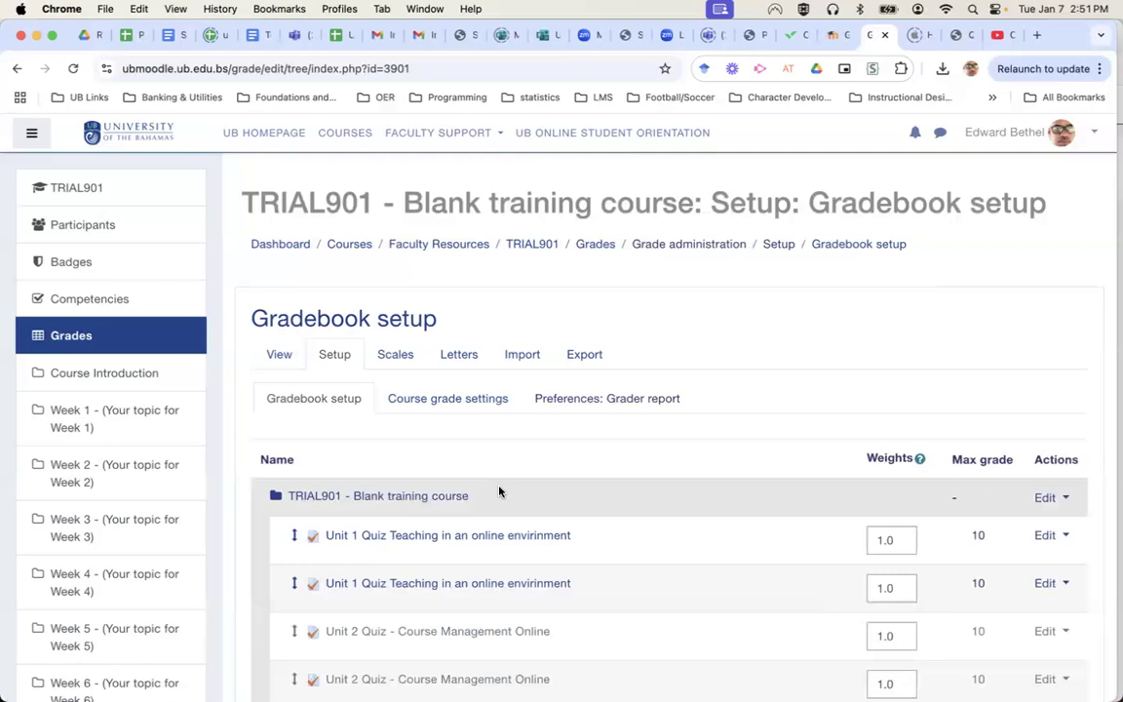
scroll(499, 493, "down", 10)
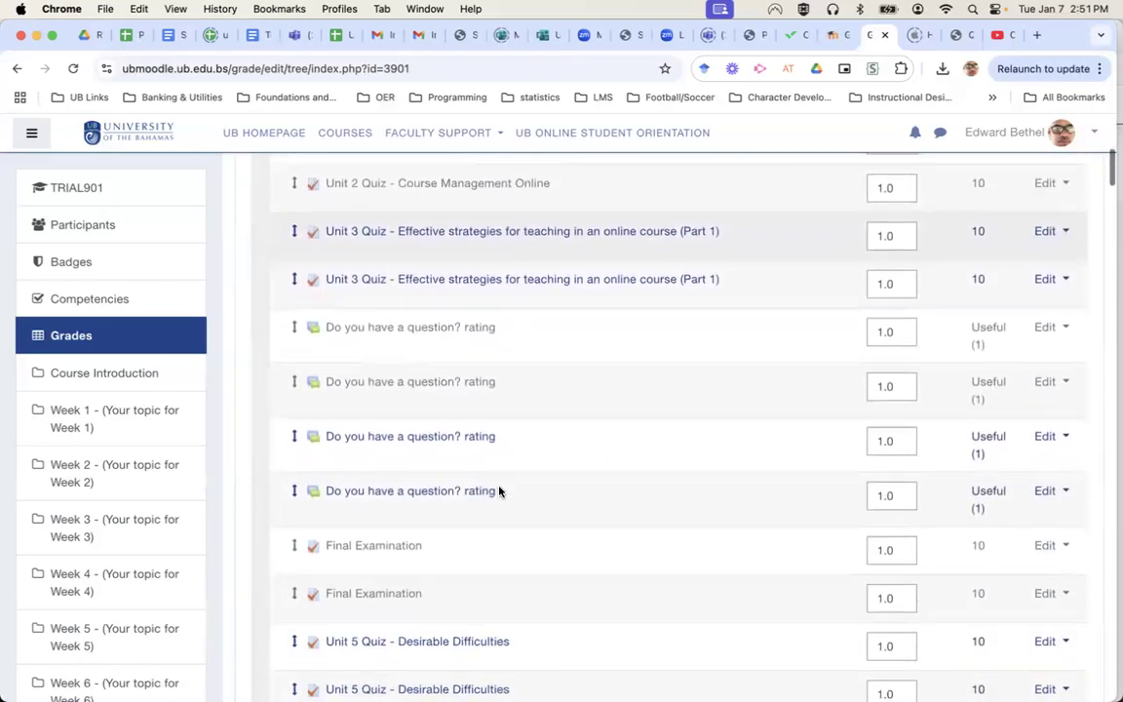
scroll(499, 493, "down", 5)
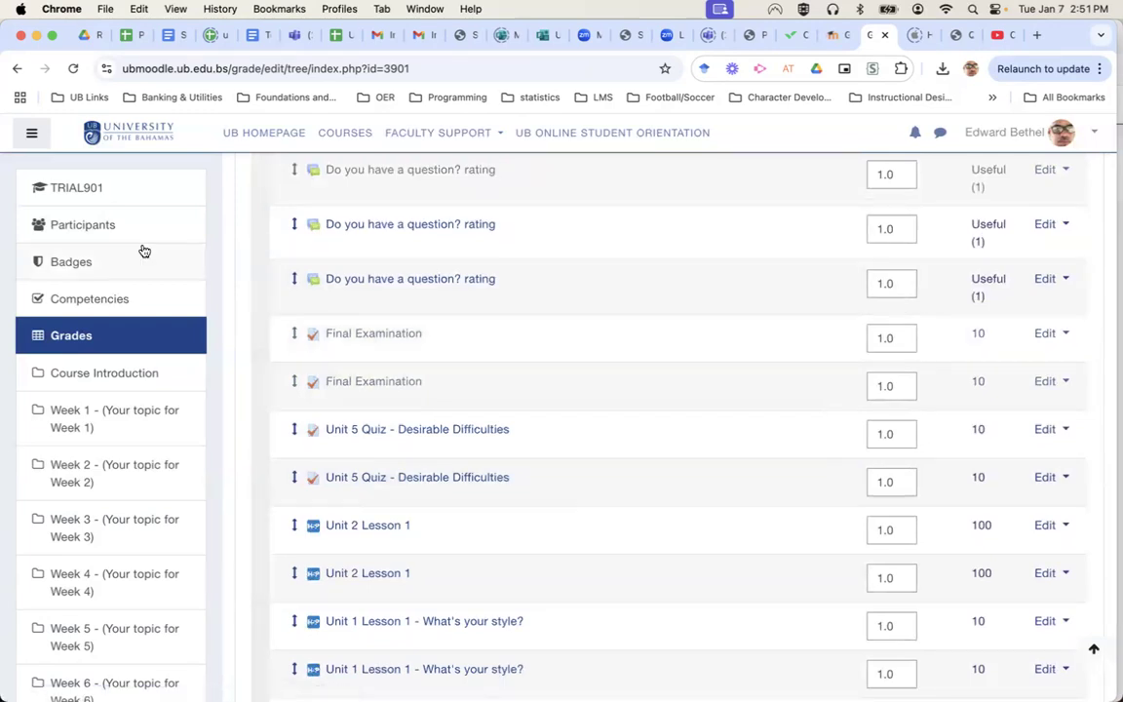
left_click(101, 226)
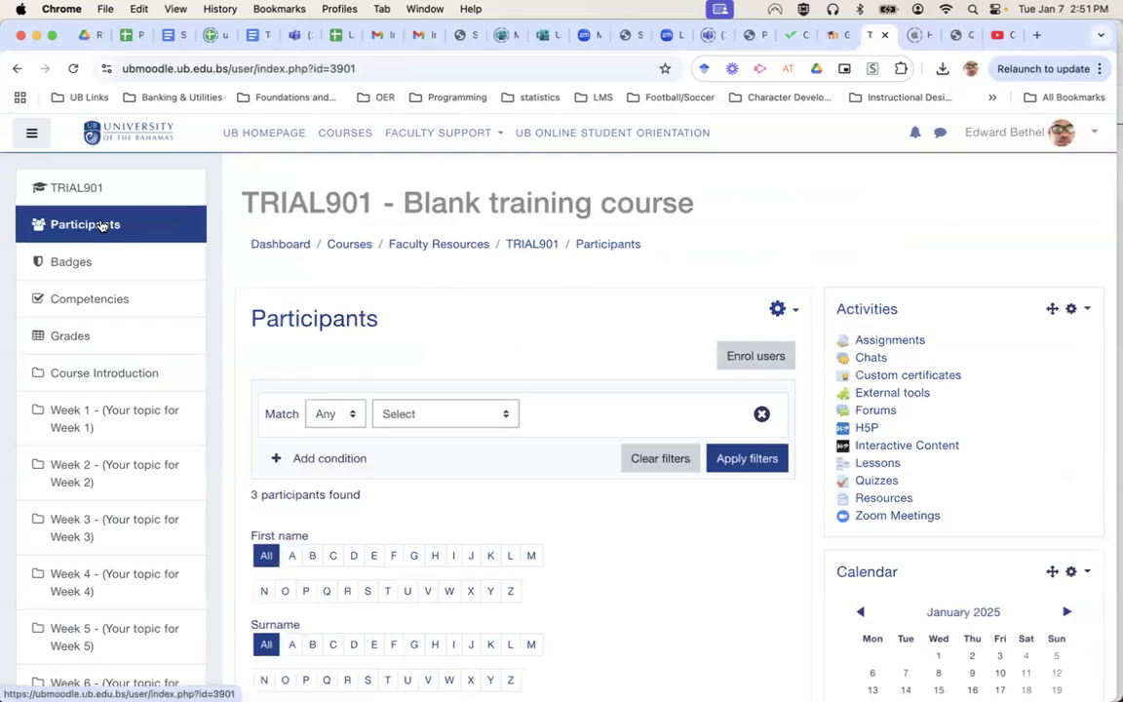
scroll(568, 573, "down", 5)
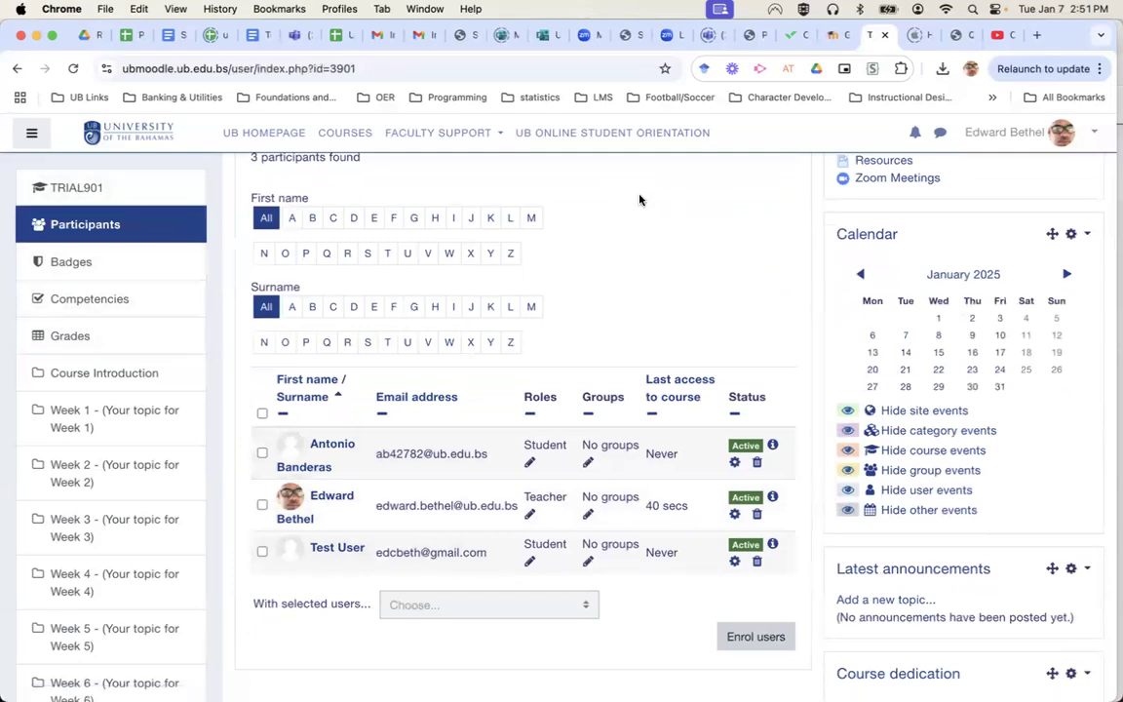
scroll(640, 198, "up", 5)
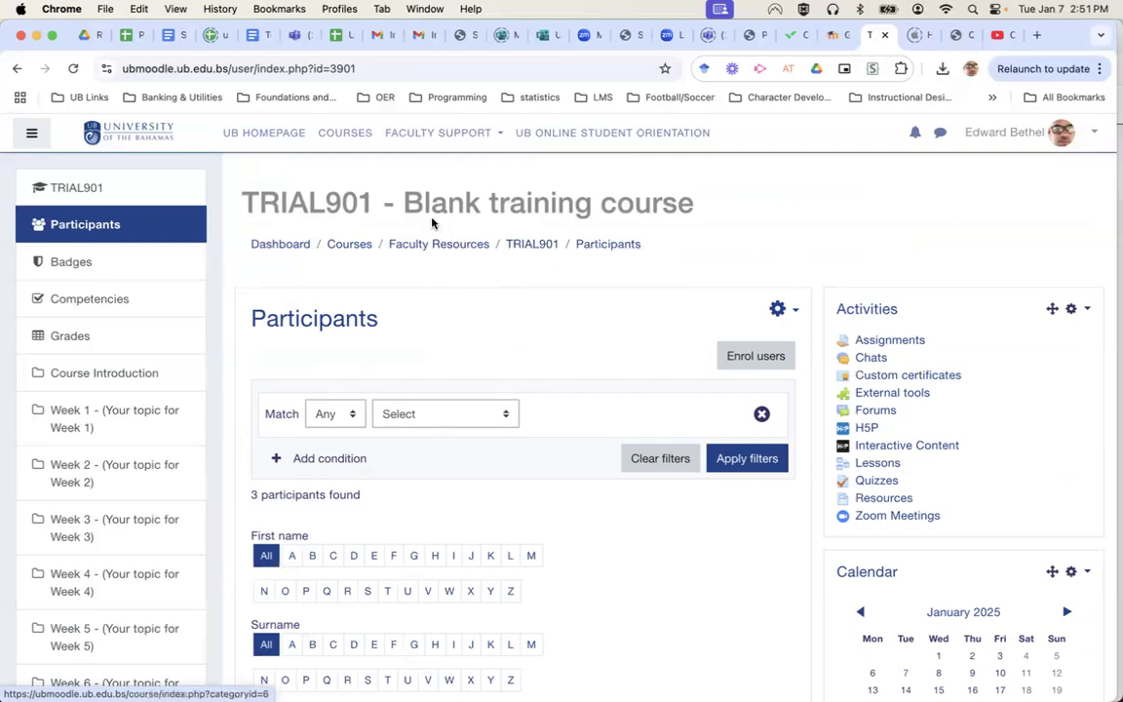
Check the Final Examination quiz report, which has no attempts, then return to the TRIAL901 course page.
left_click(17, 69)
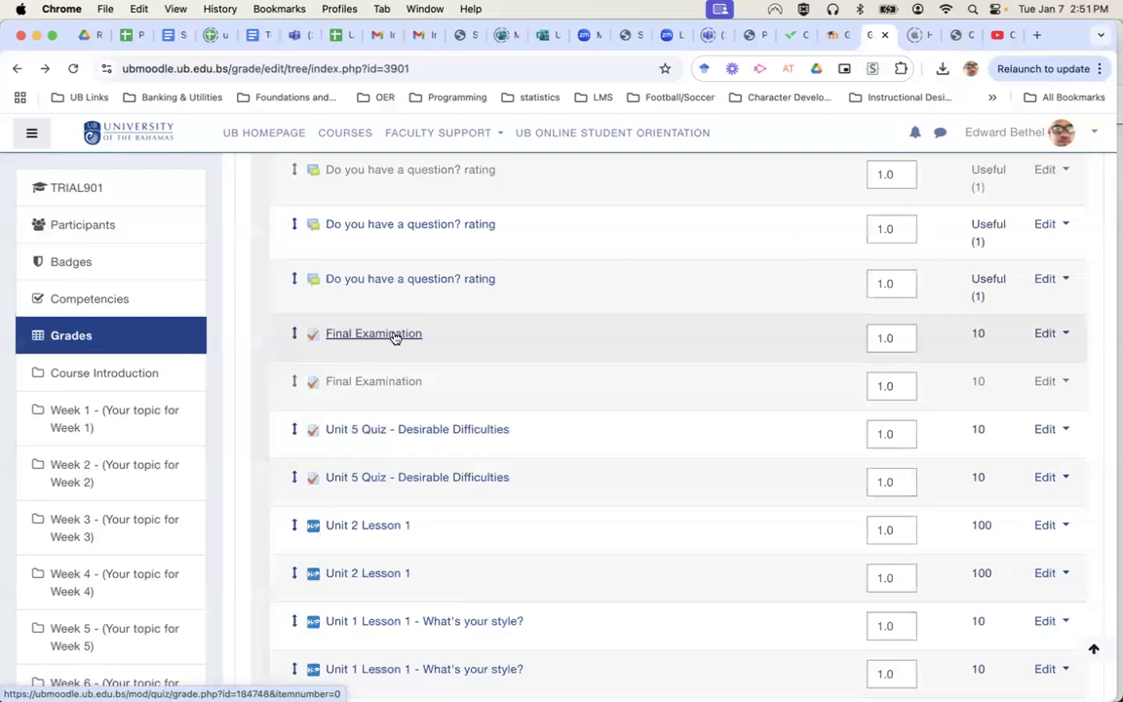
left_click(393, 335)
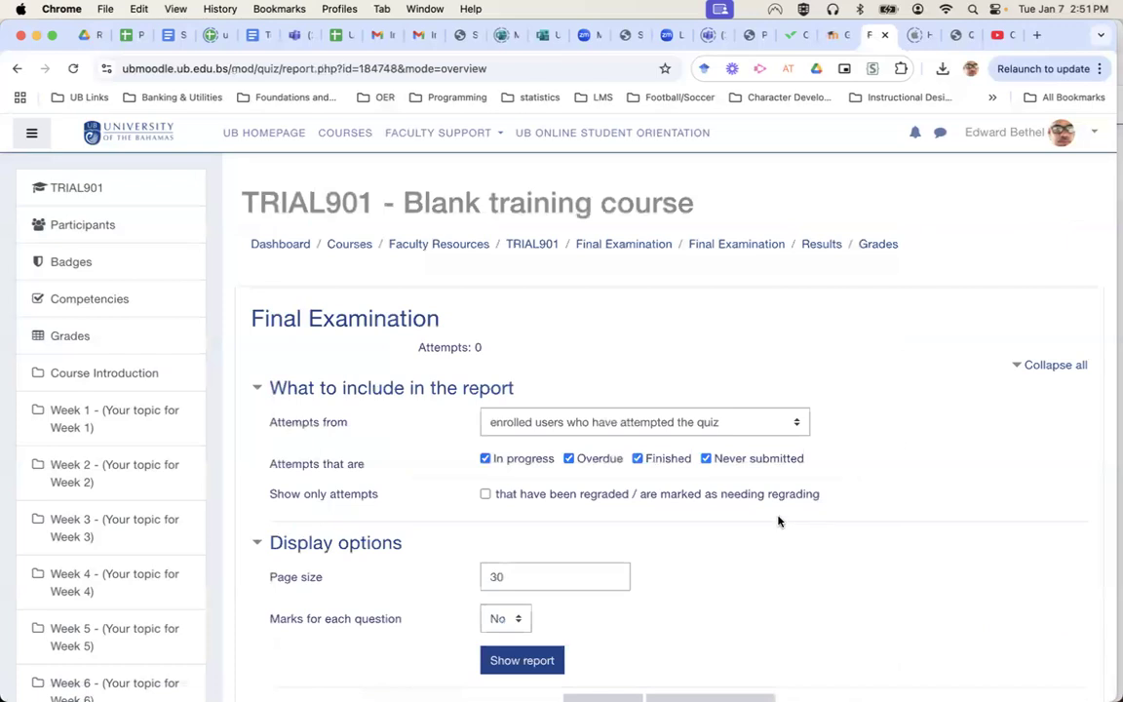
scroll(780, 518, "down", 3)
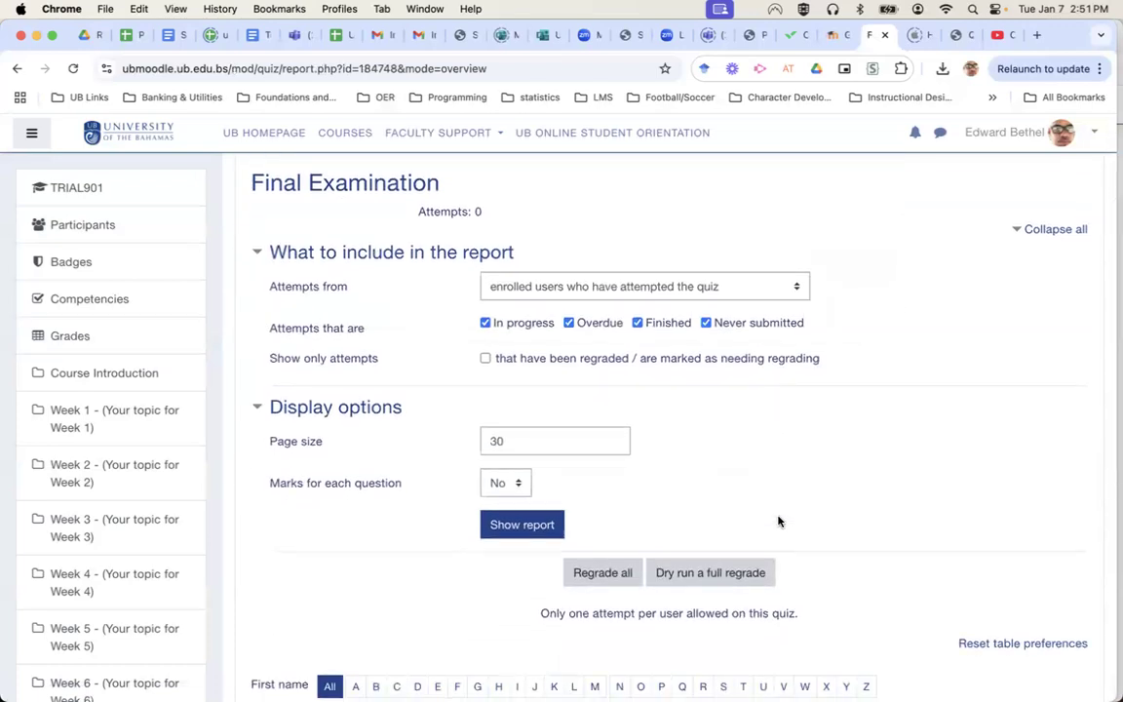
scroll(778, 521, "down", 5)
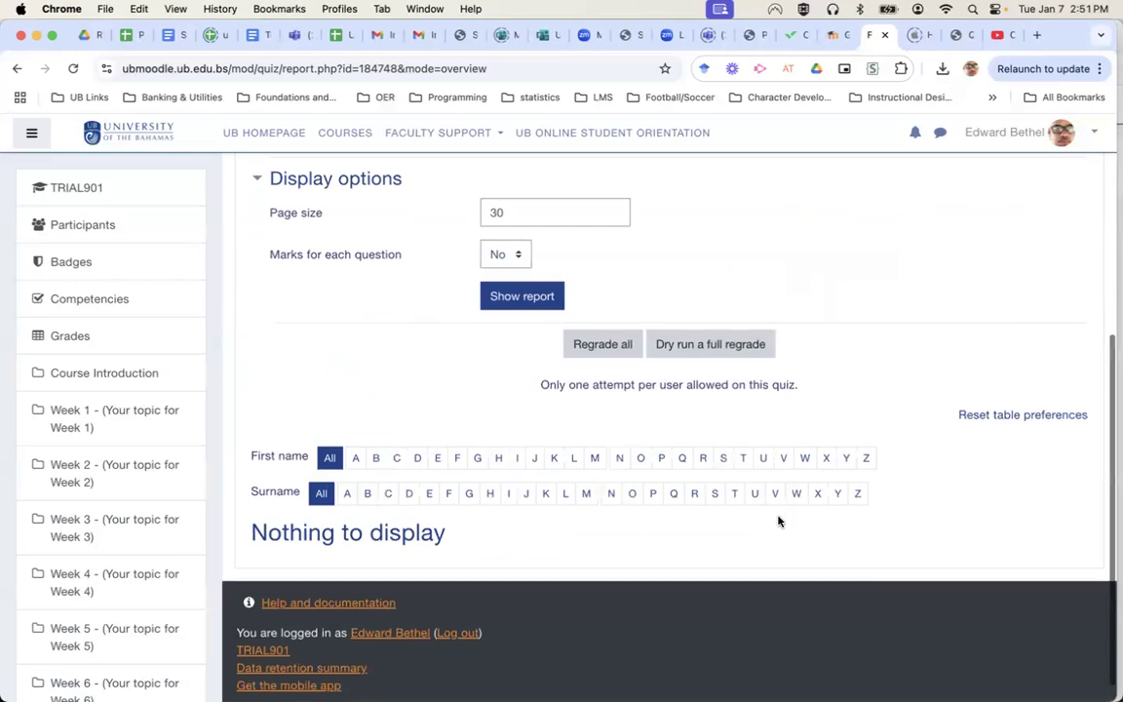
scroll(779, 522, "up", 7)
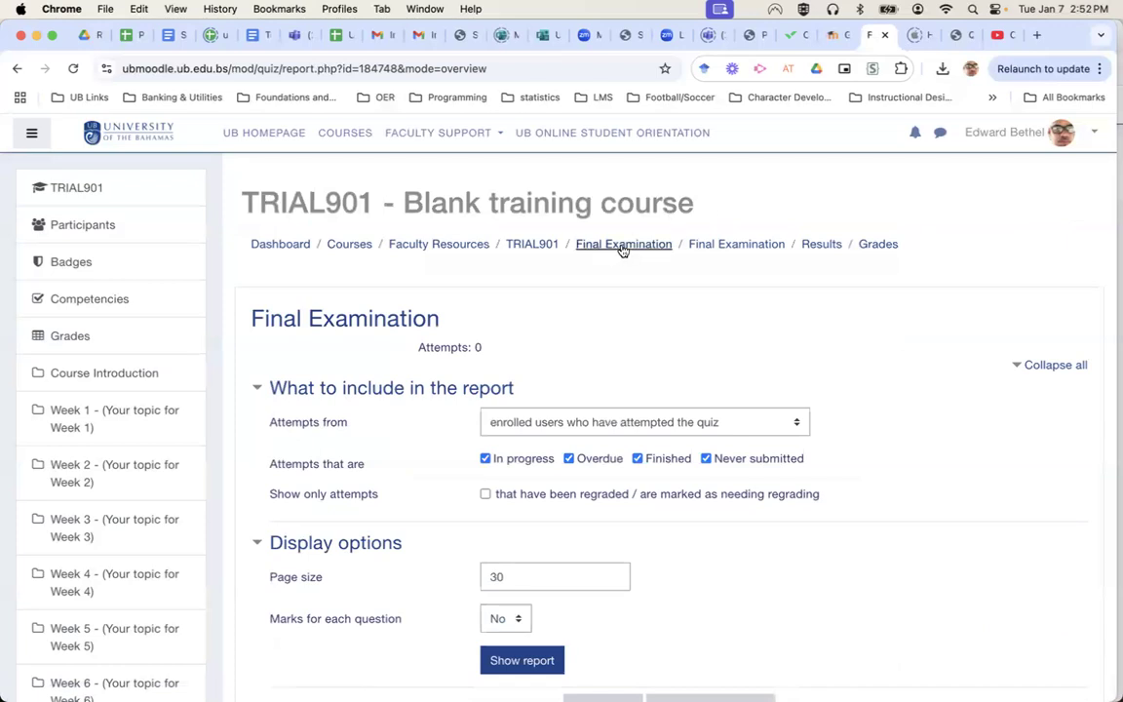
left_click(533, 251)
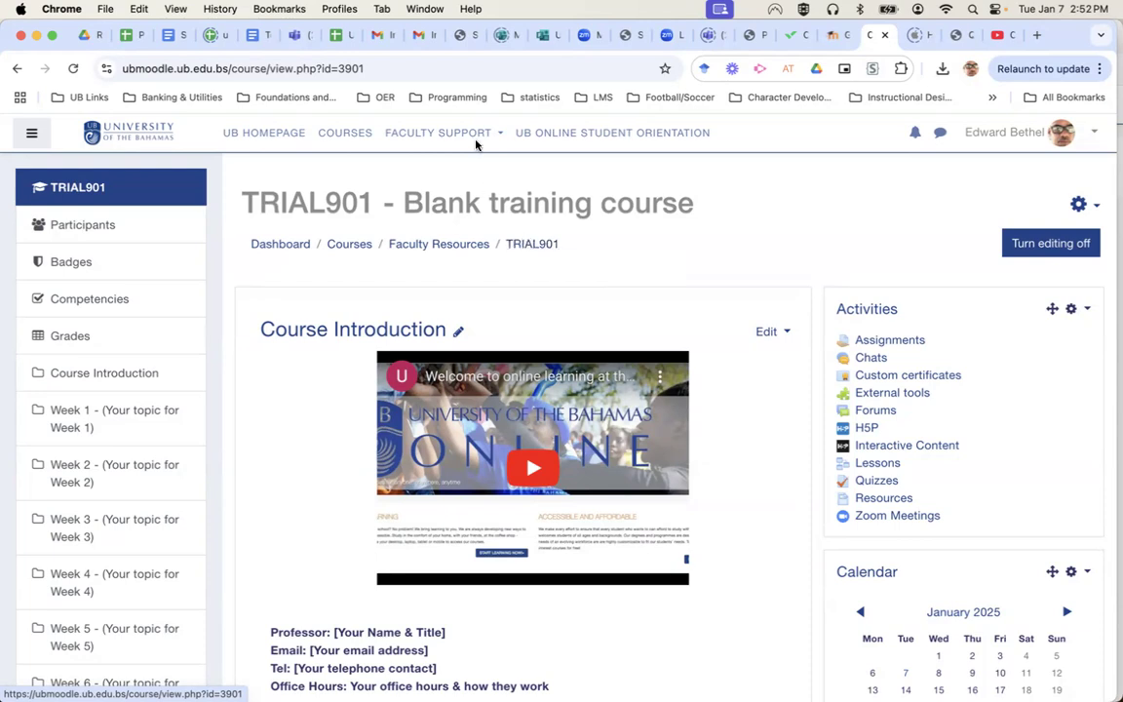
Switch to the browser tab holding the EDUC-103-04 Edit category form.
left_click(827, 41)
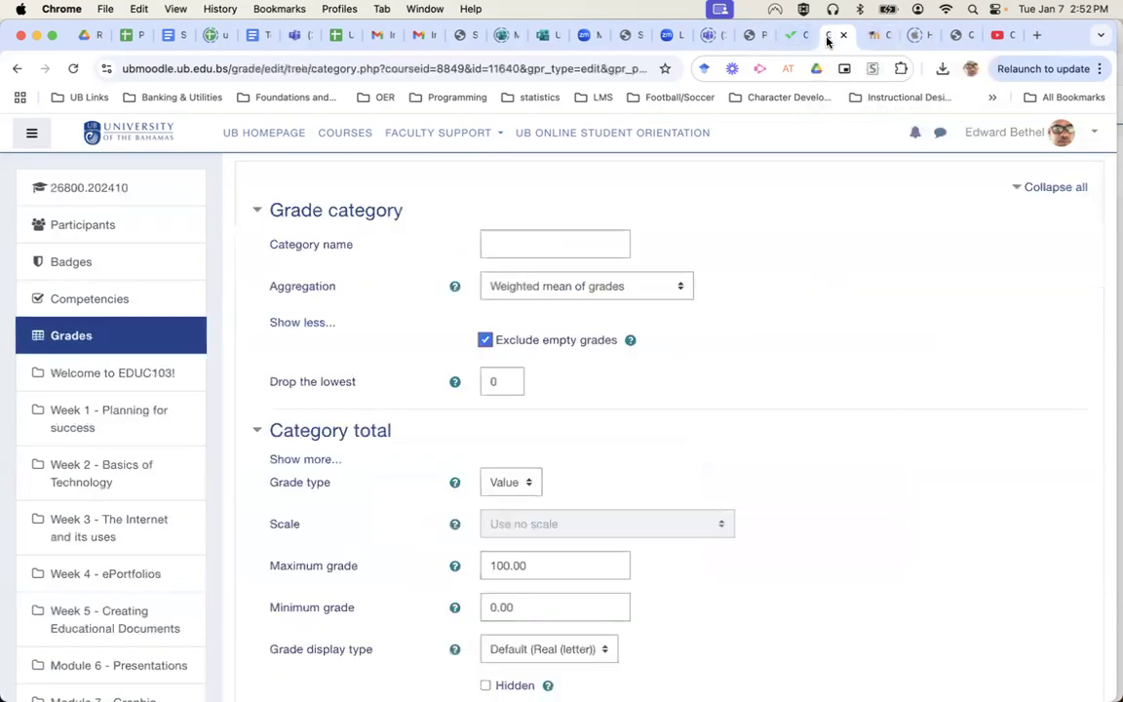
Cancel the EDUC-103-04 category edit and bring up the Single view grade report.
scroll(577, 338, "up", 3)
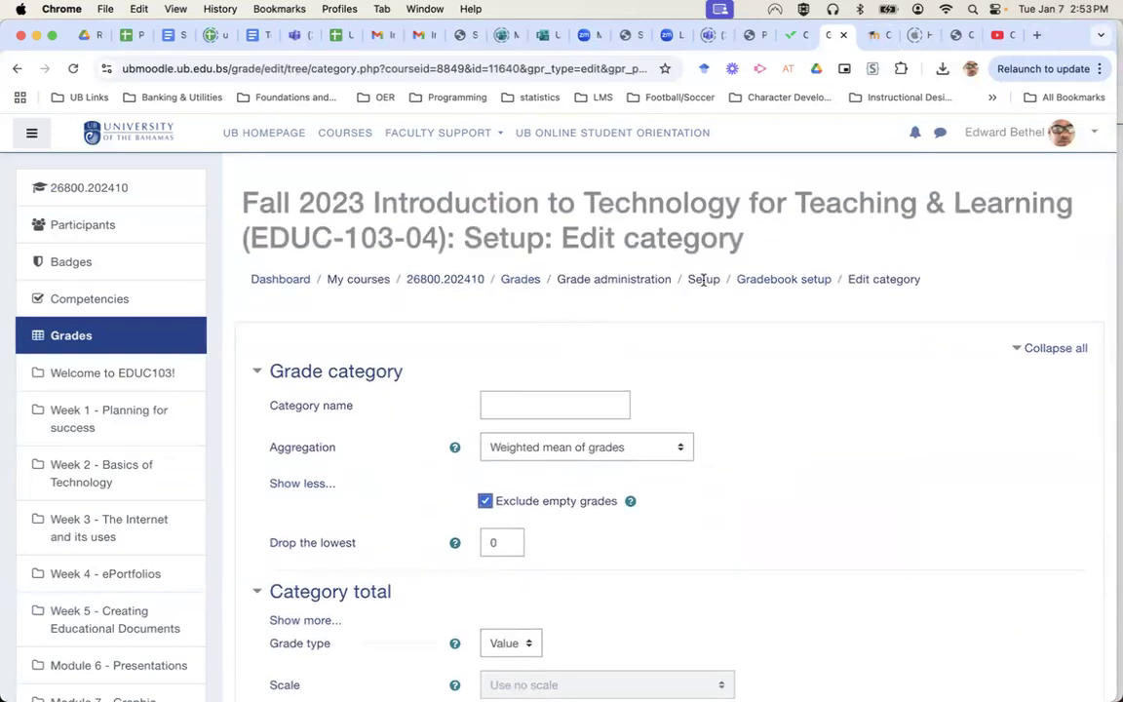
scroll(722, 531, "down", 5)
left_click(629, 520)
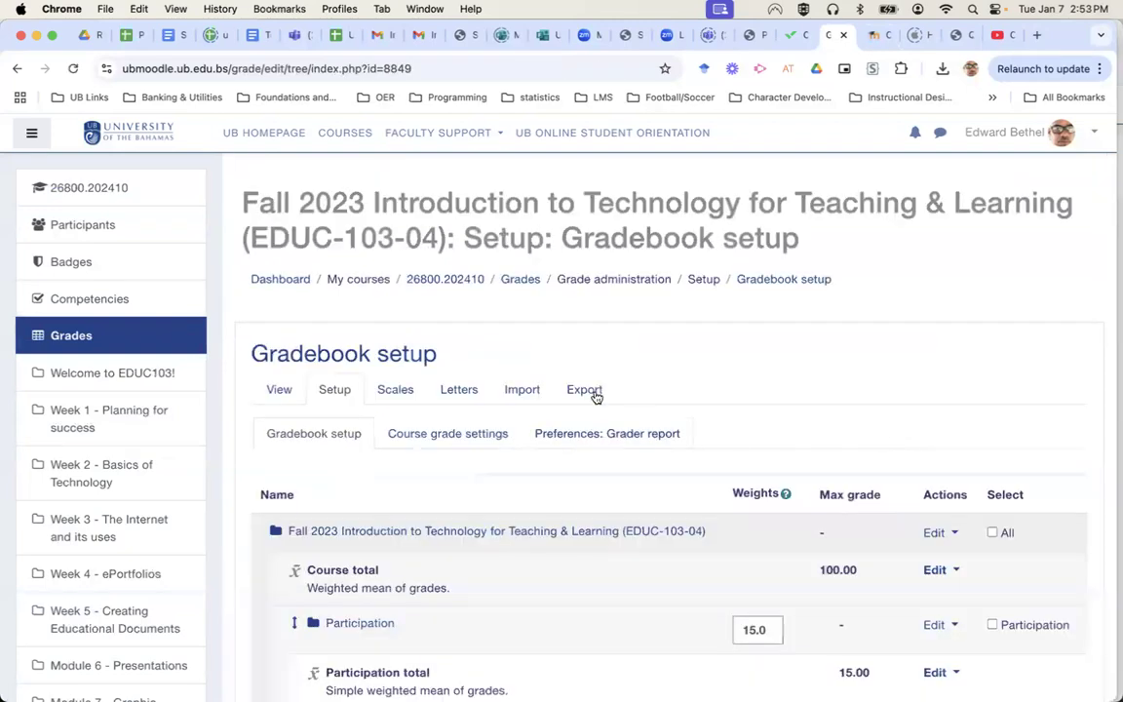
left_click(277, 390)
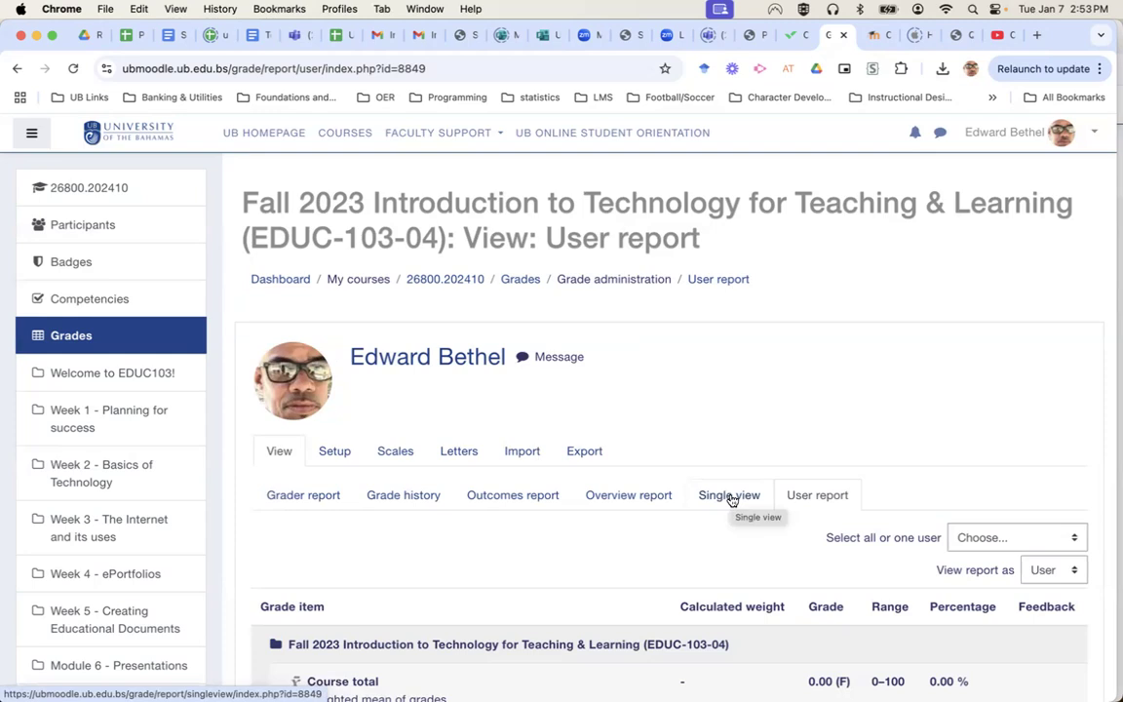
left_click(731, 498)
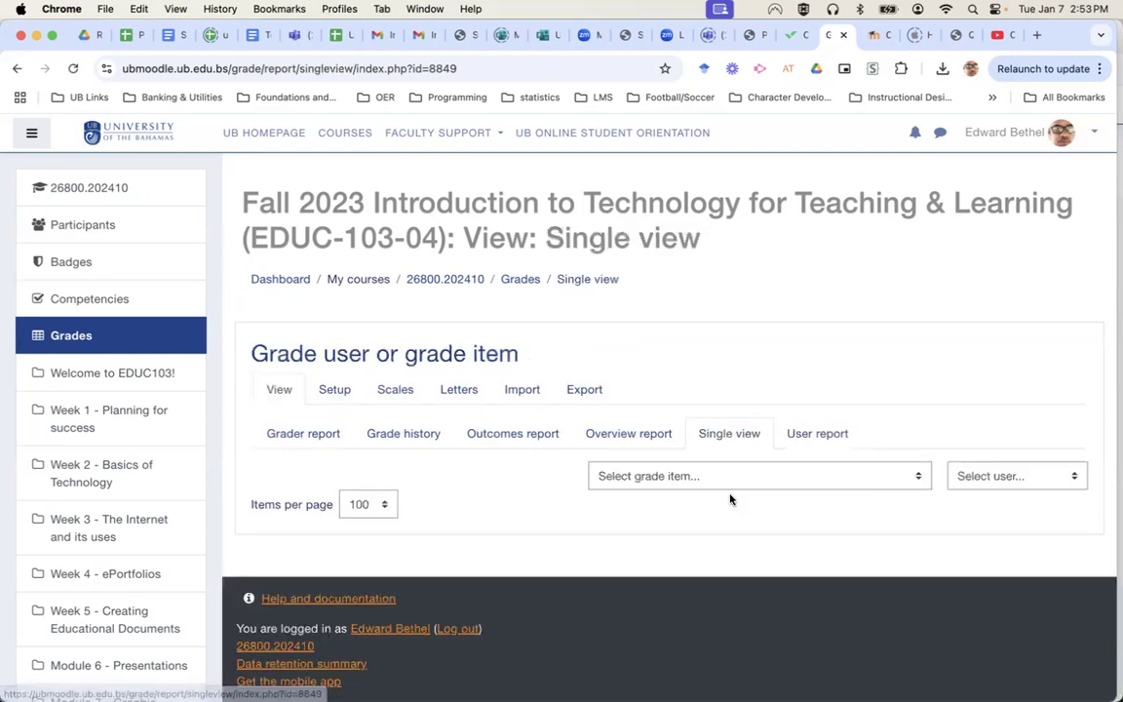
Select 'Module 1 Quiz - The Power of Yet' as the grade item in Single view.
left_click(749, 475)
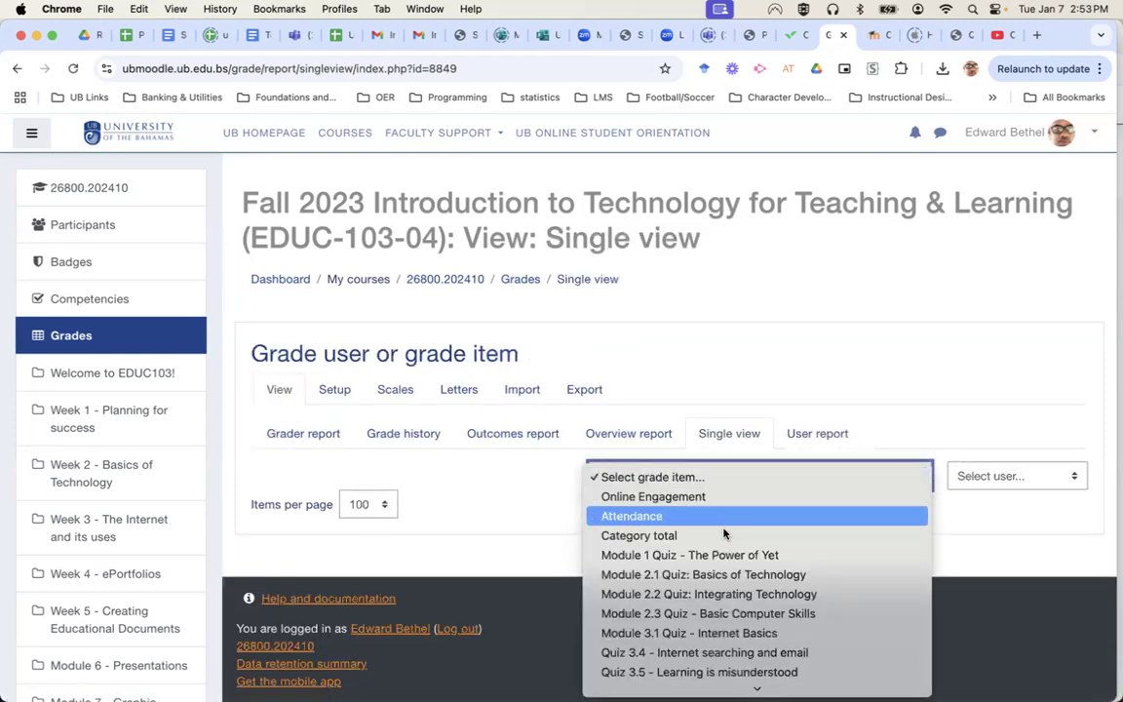
left_click(719, 559)
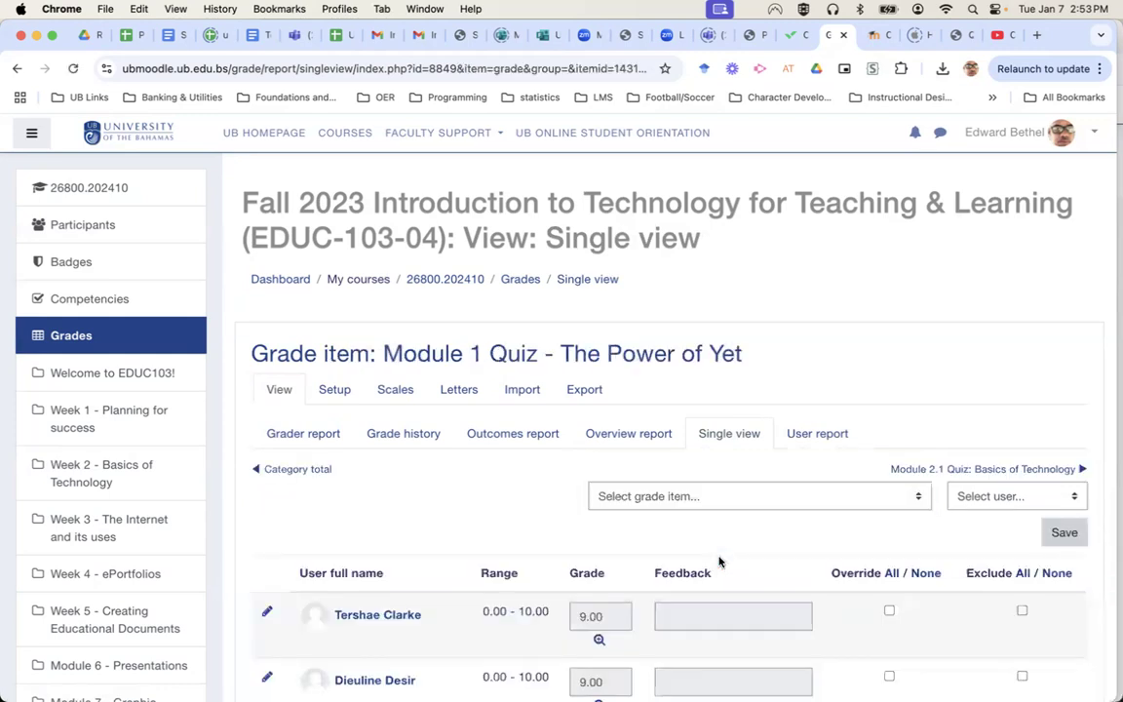
scroll(905, 596, "down", 5)
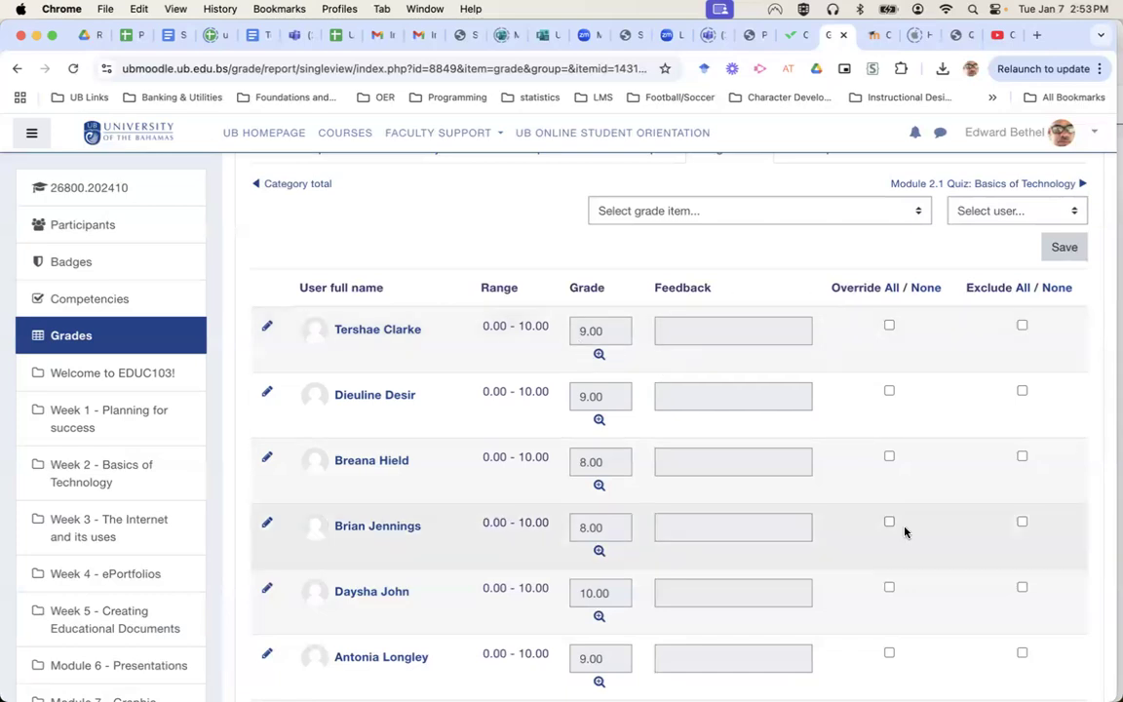
scroll(905, 532, "down", 3)
scroll(905, 531, "left", 5)
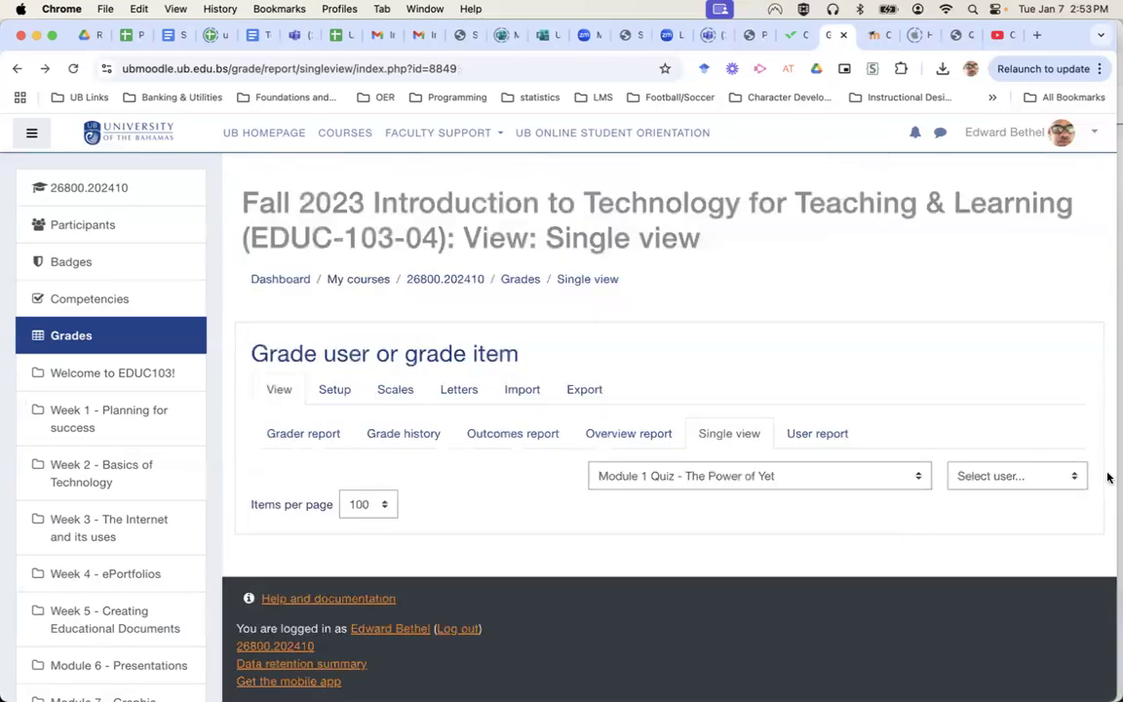
left_click(704, 476)
left_click(712, 478)
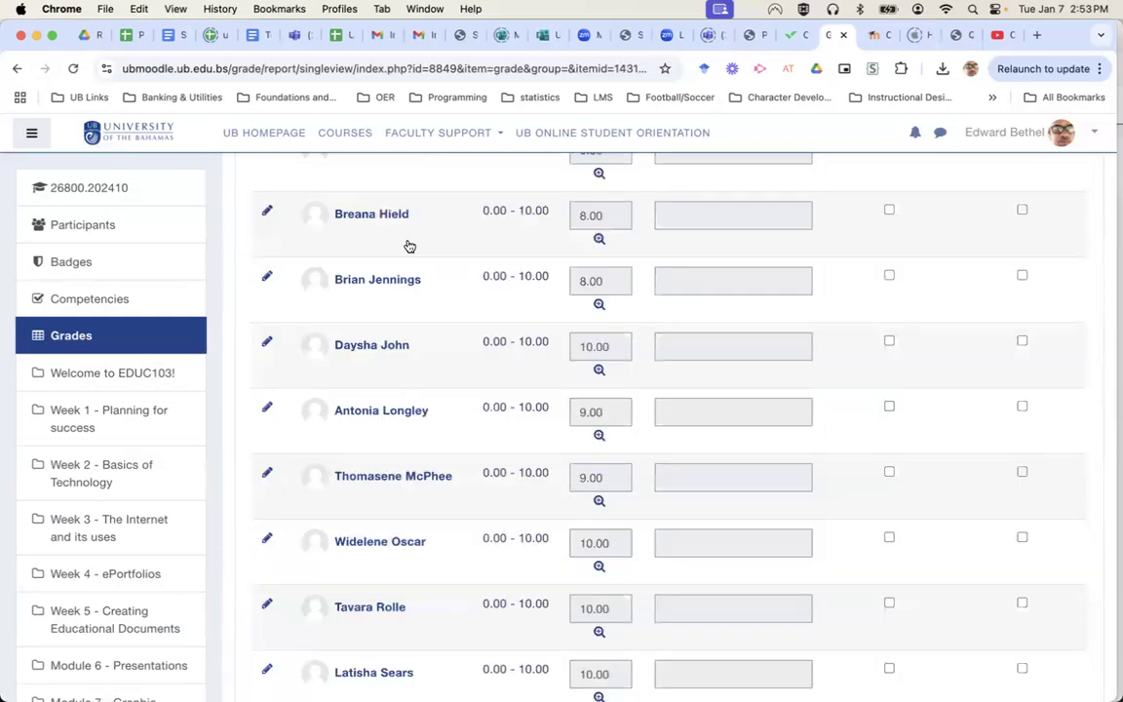
Exclude the first student's grade for the quiz.
scroll(898, 359, "up", 10)
scroll(898, 359, "down", 5)
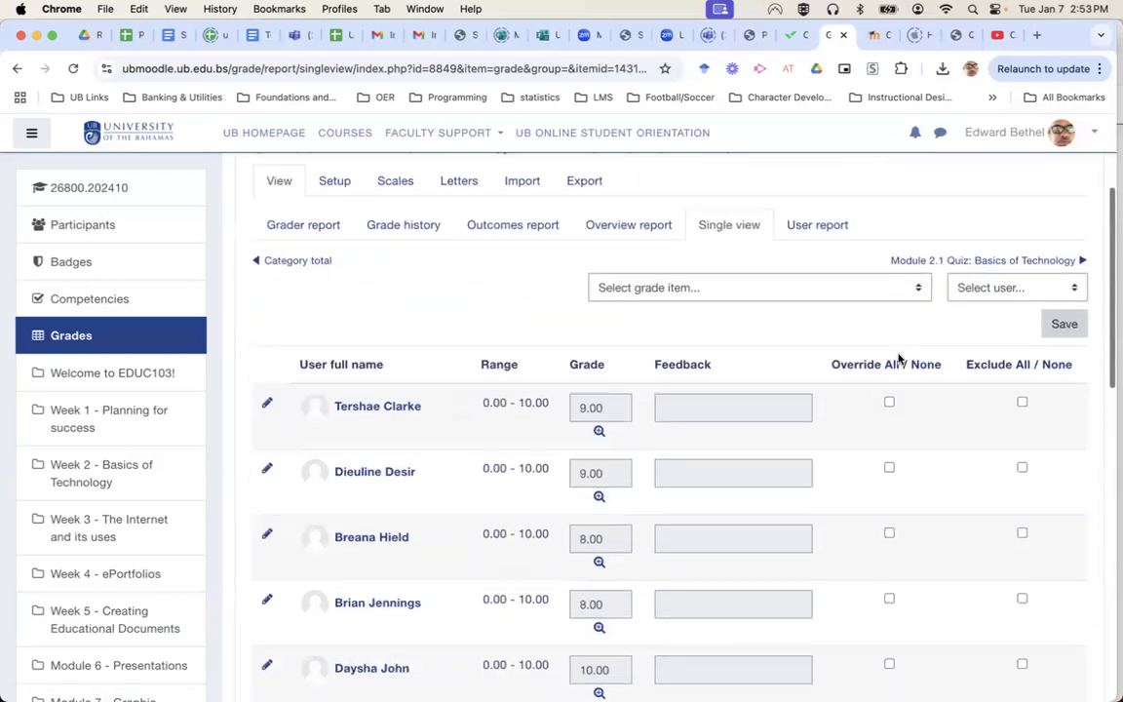
left_click(1022, 363)
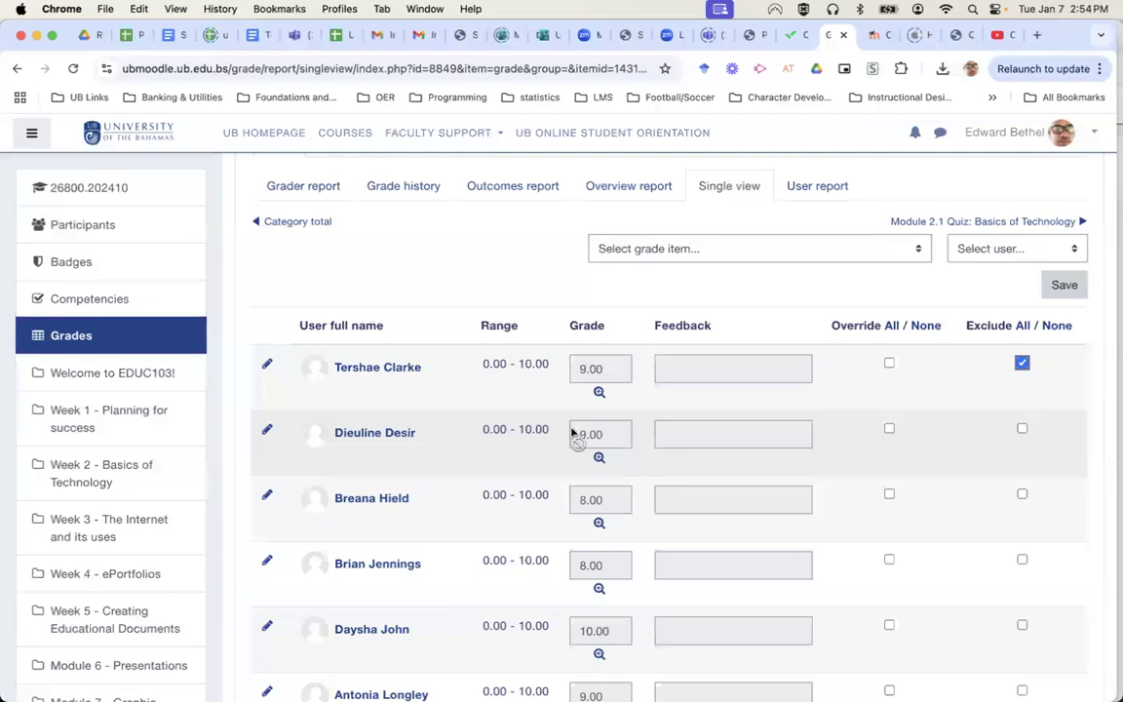
Override the second student's Module 1 Quiz grade, changing 9 to 10.
left_click(889, 430)
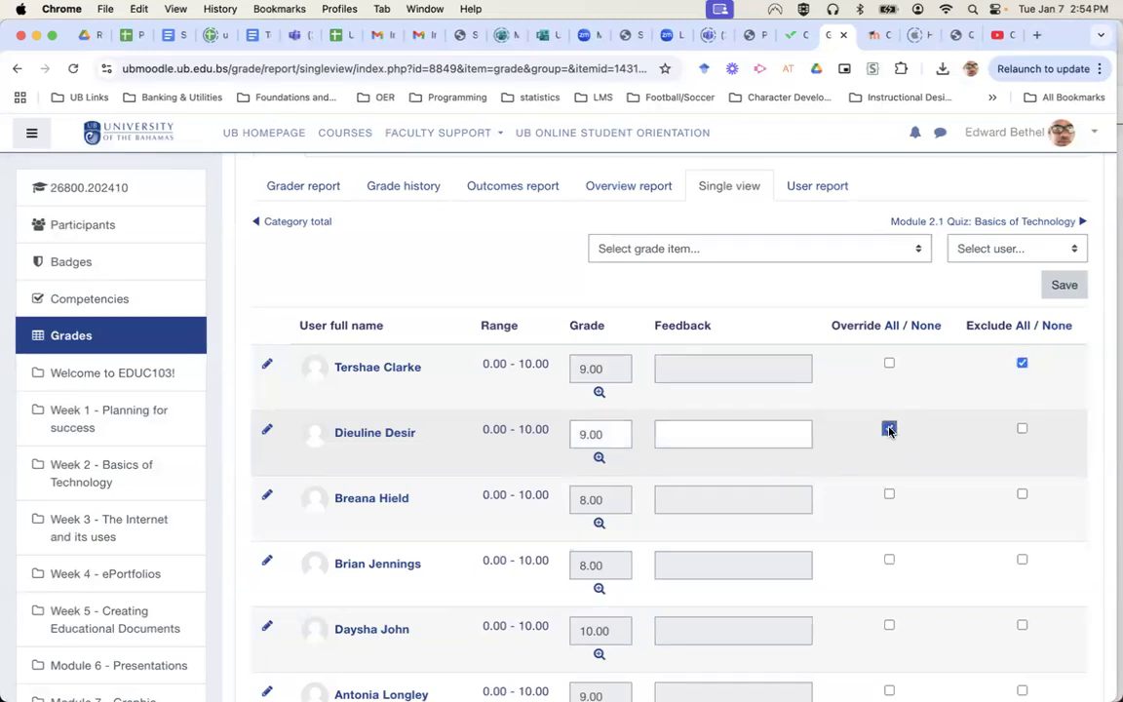
left_click(588, 433)
left_click(585, 433)
key("BackSpace")
type("10")
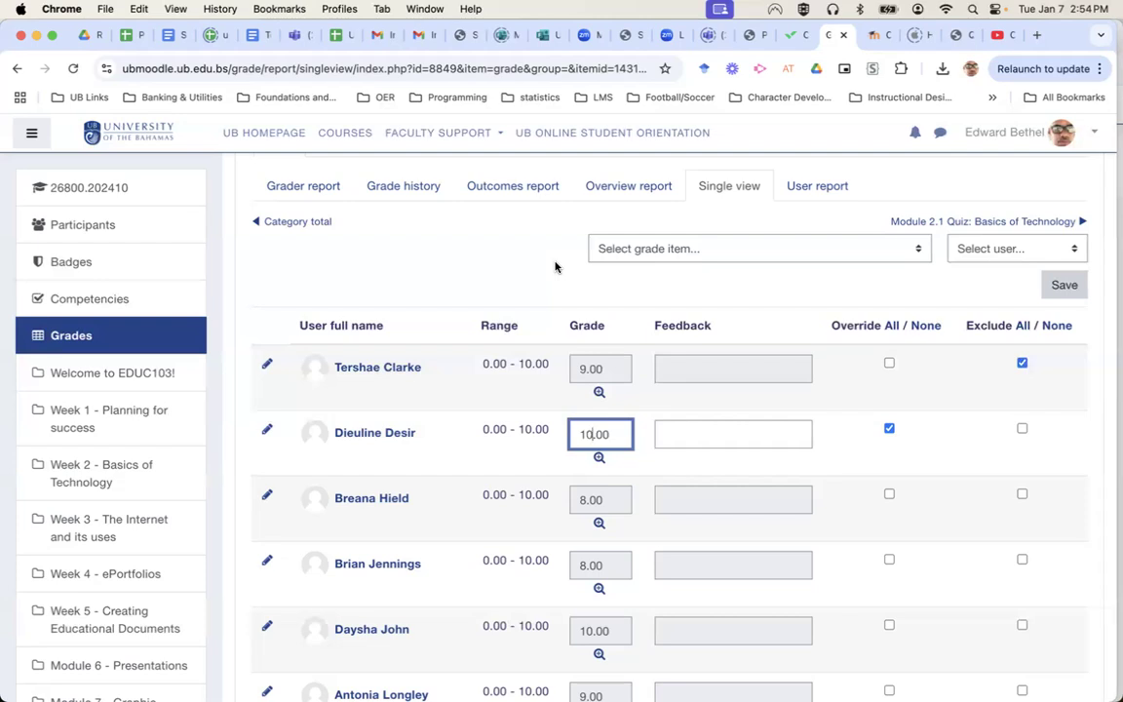
scroll(556, 267, "down", 1)
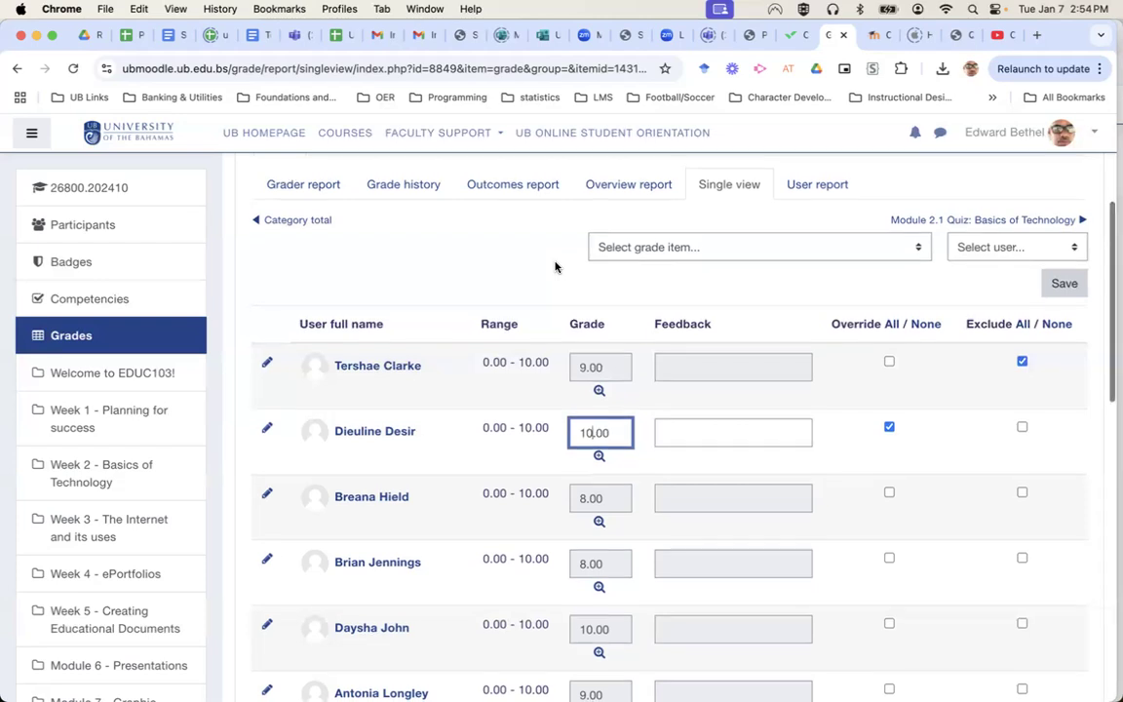
scroll(556, 267, "down", 1)
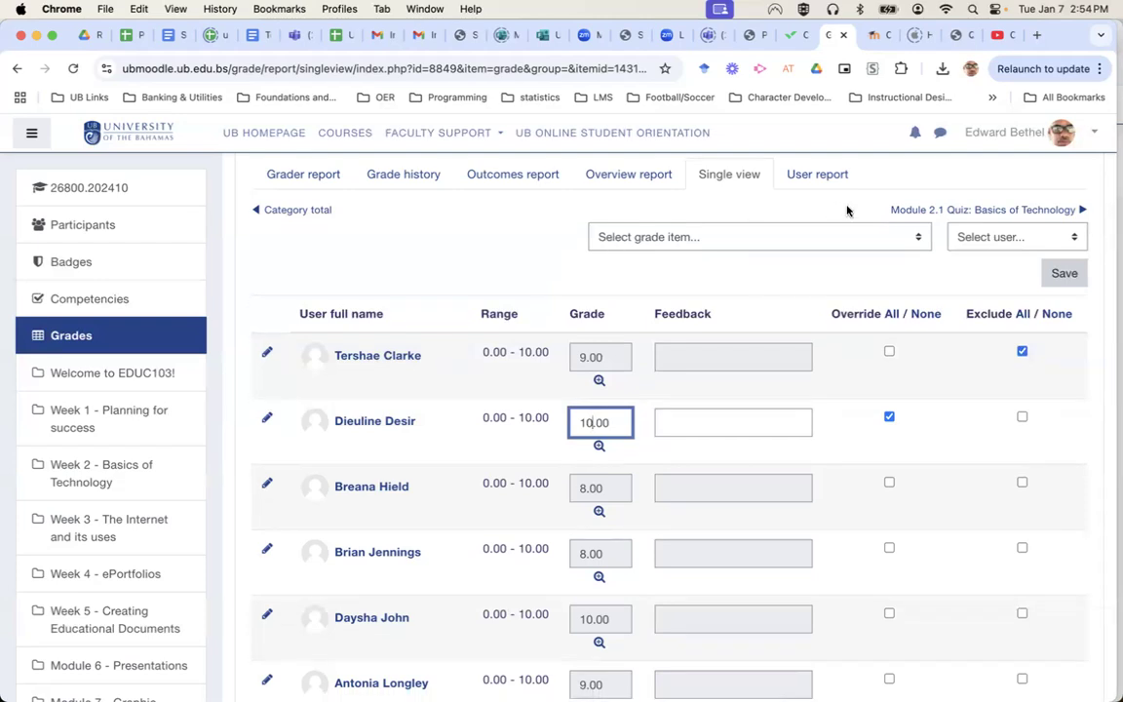
scroll(847, 210, "down", 5)
scroll(846, 210, "up", 8)
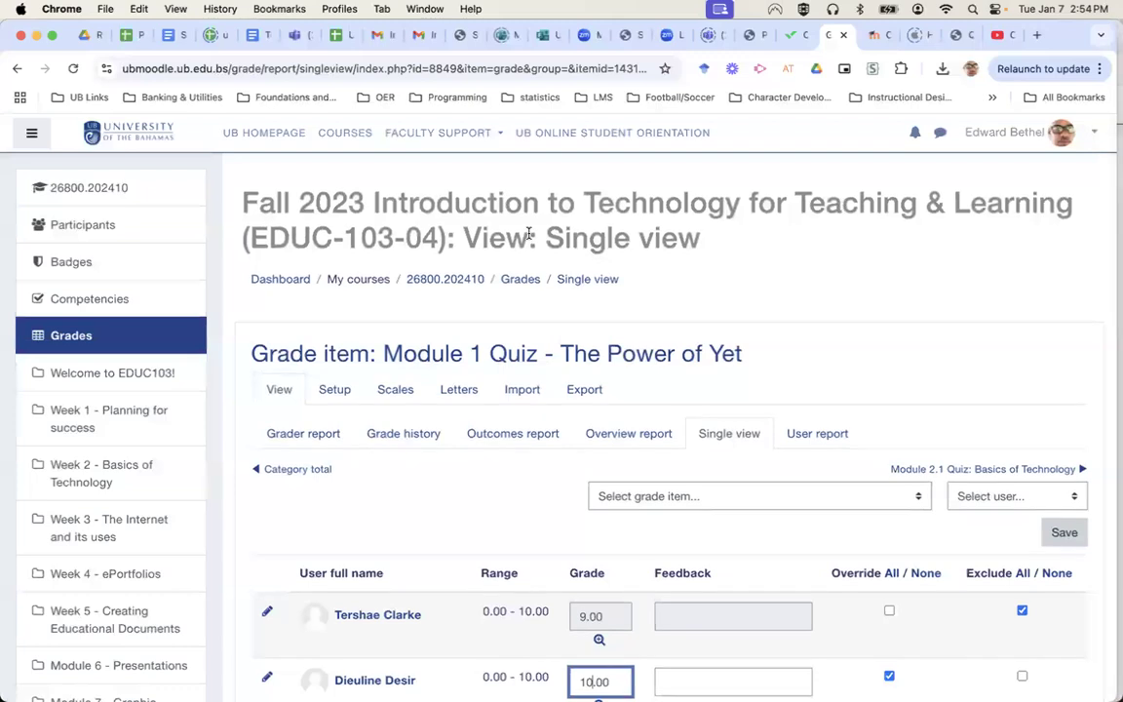
Browse the grader report, gradebook setup and grader report preferences pages.
left_click(306, 441)
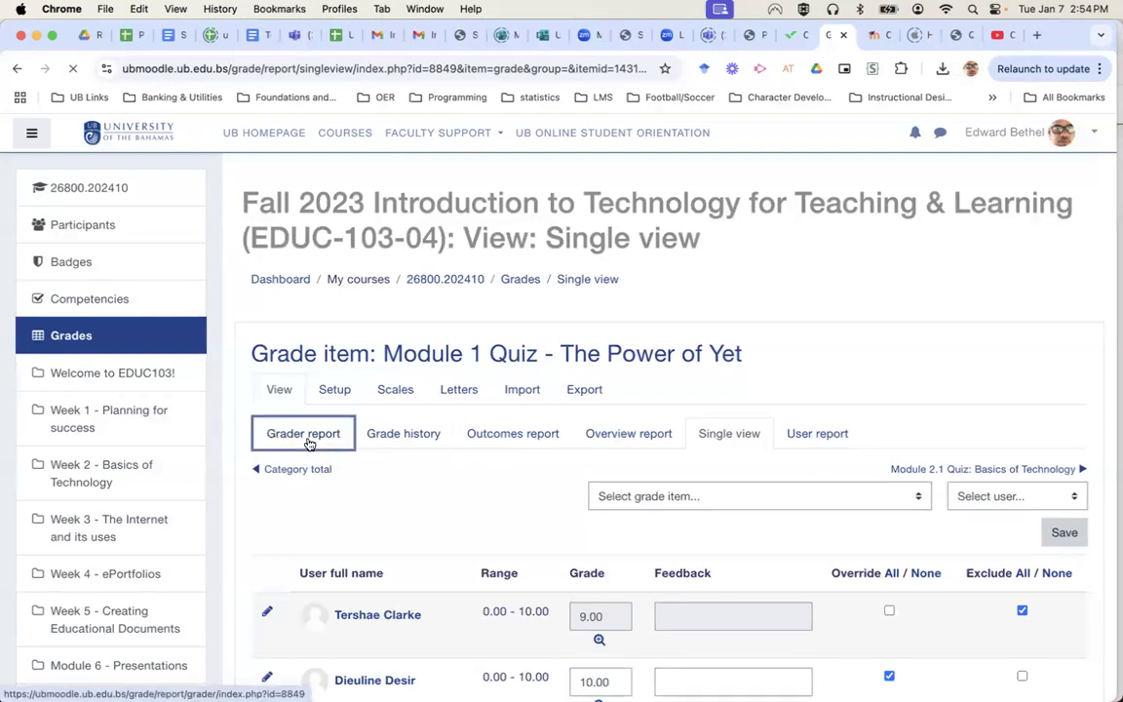
scroll(792, 419, "down", 5)
scroll(792, 420, "up", 5)
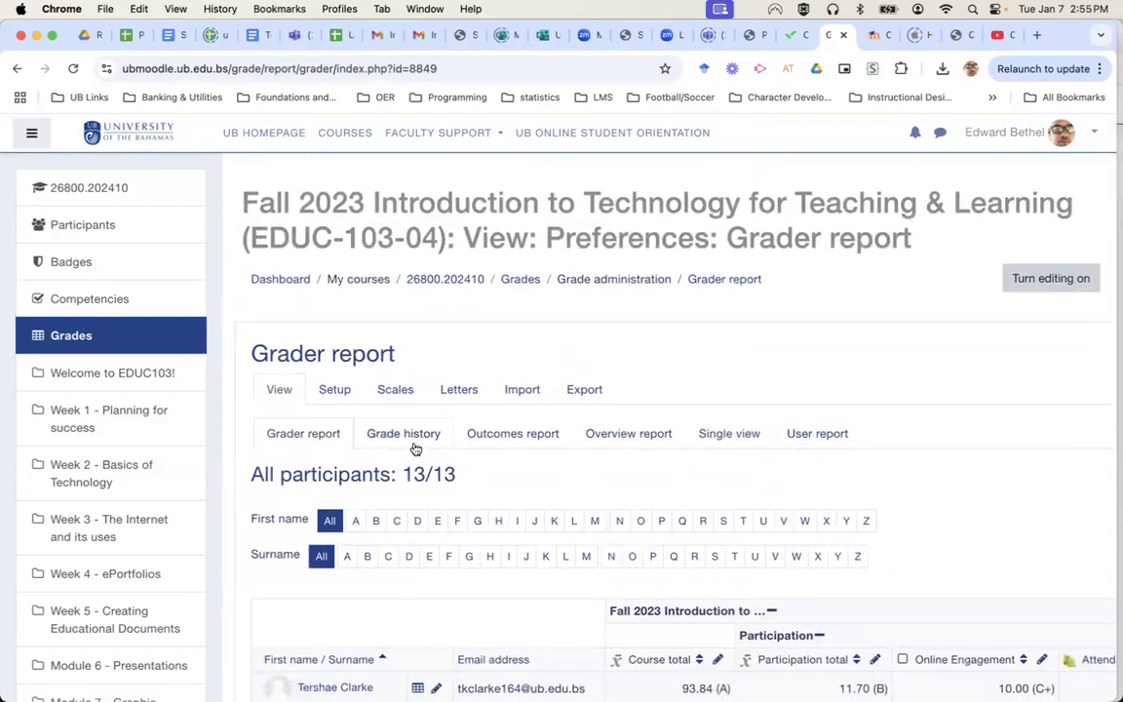
left_click(337, 392)
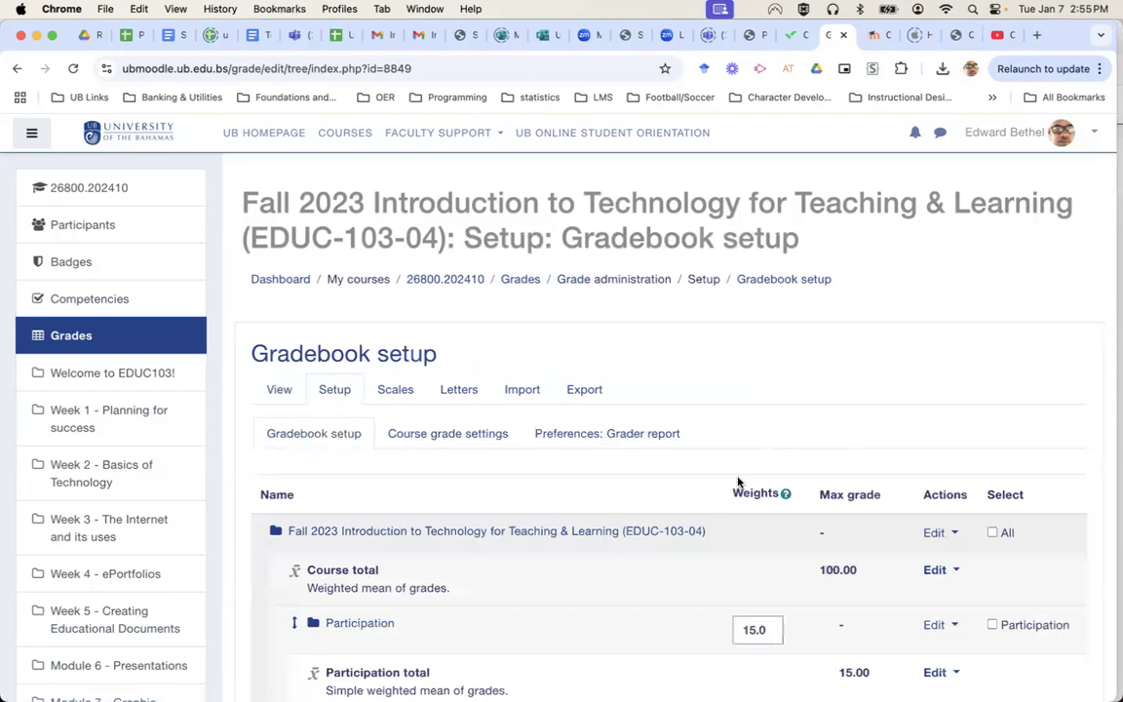
scroll(738, 482, "down", 1)
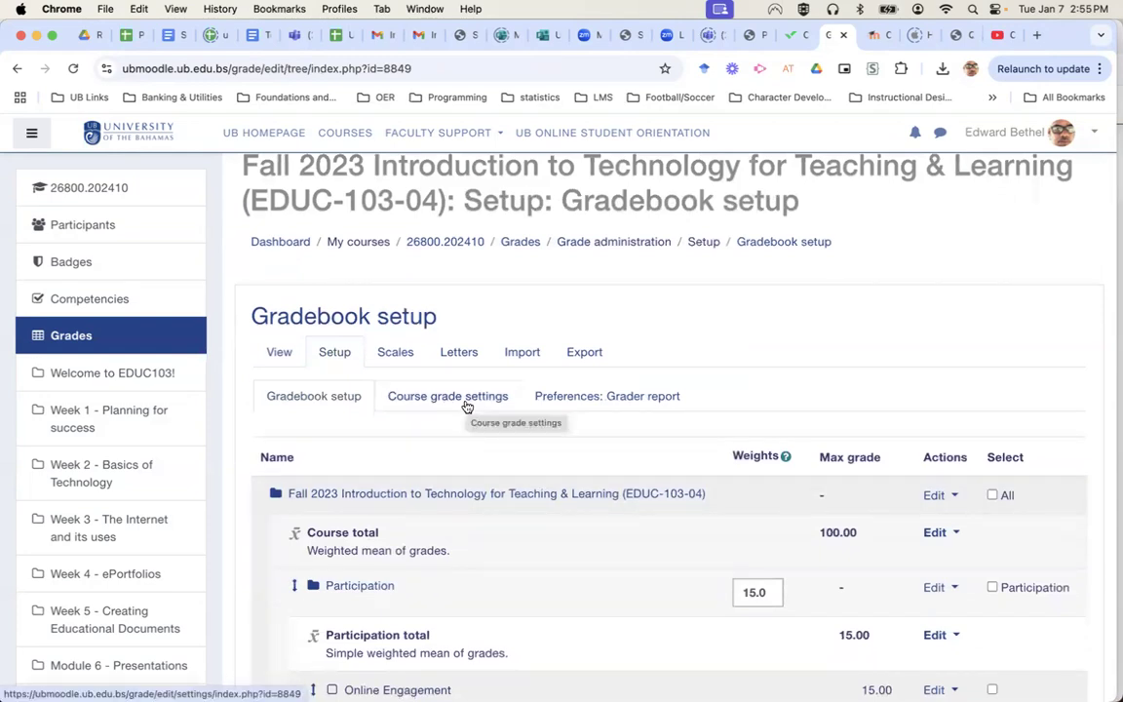
left_click(580, 398)
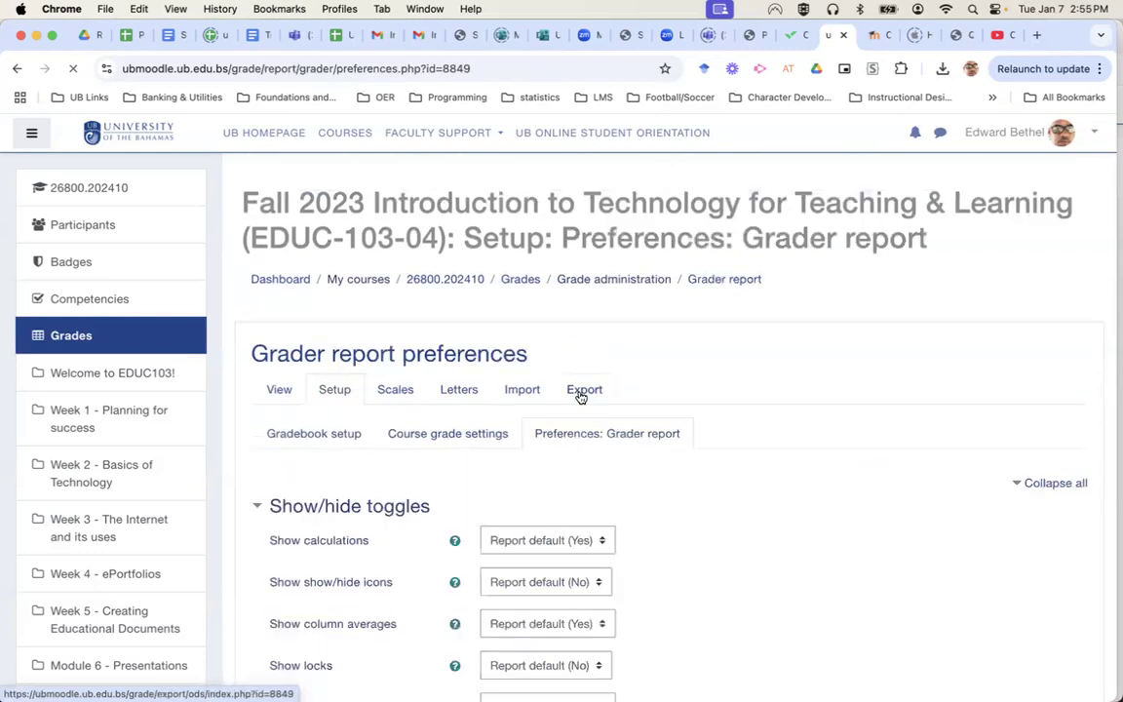
scroll(722, 626, "down", 5)
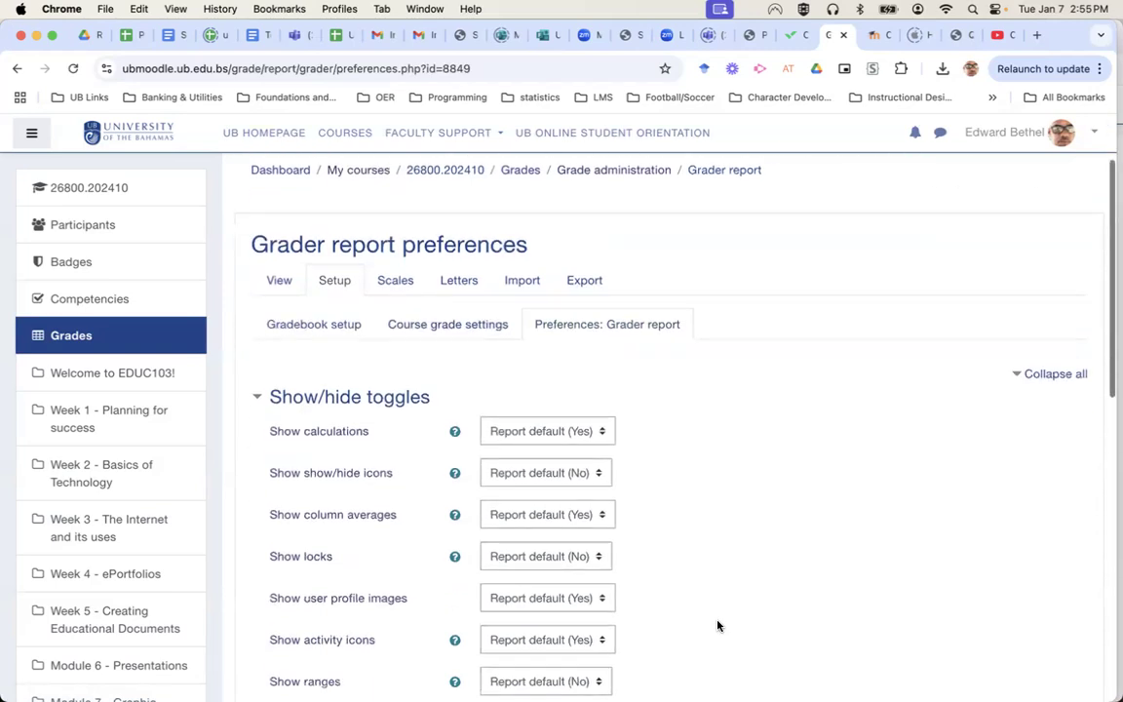
scroll(718, 626, "down", 6)
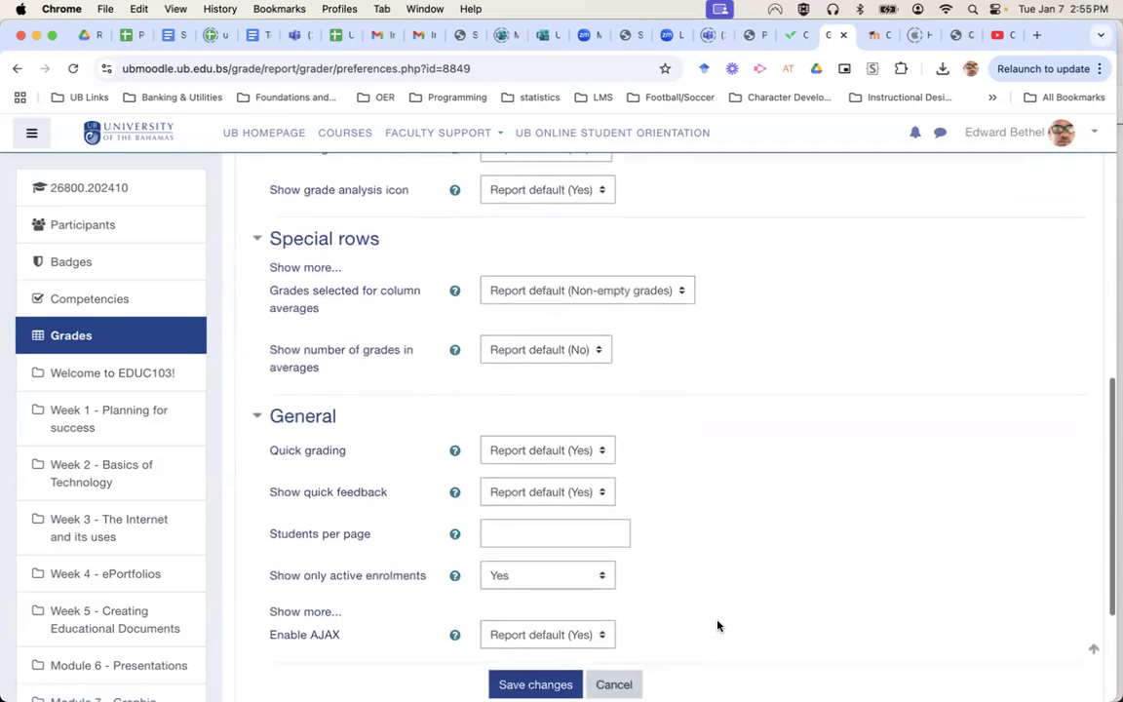
scroll(717, 626, "up", 5)
scroll(718, 626, "up", 6)
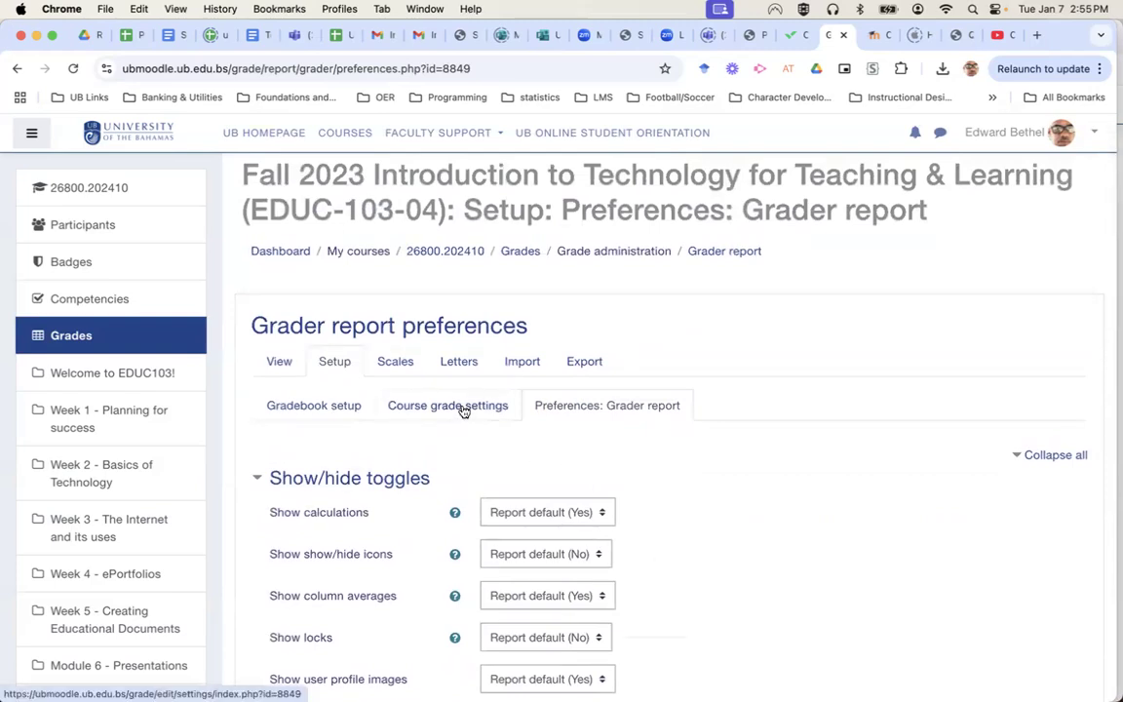
Go to Course grade settings and look through its options.
left_click(464, 411)
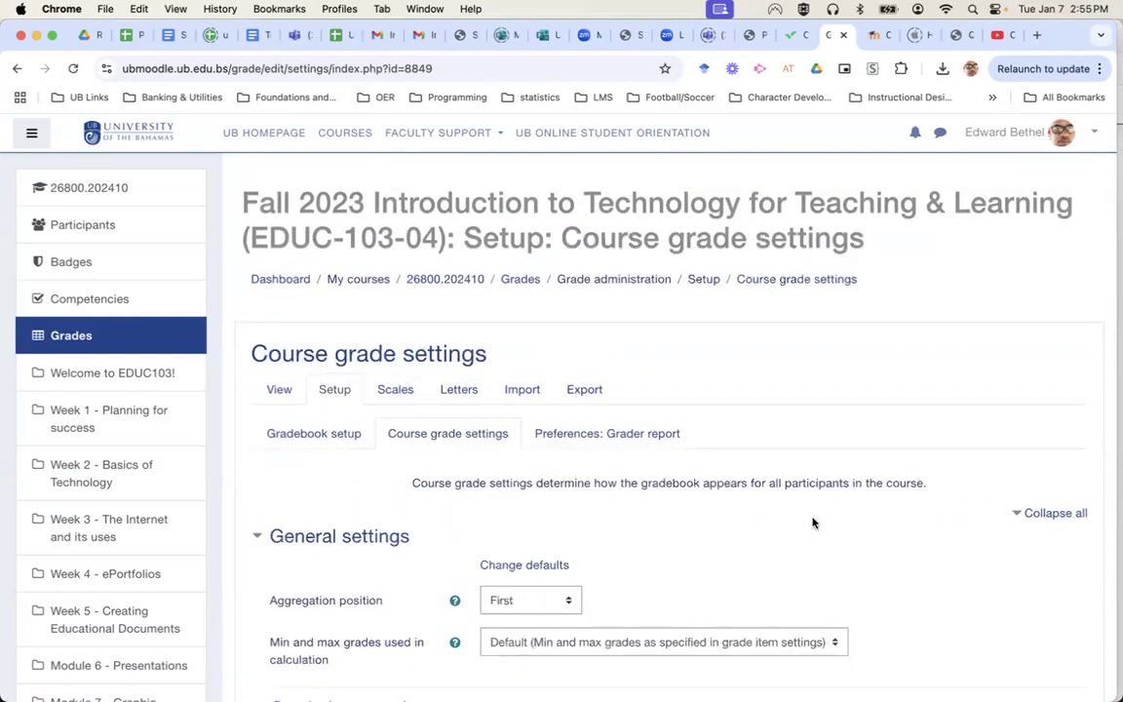
scroll(814, 524, "down", 5)
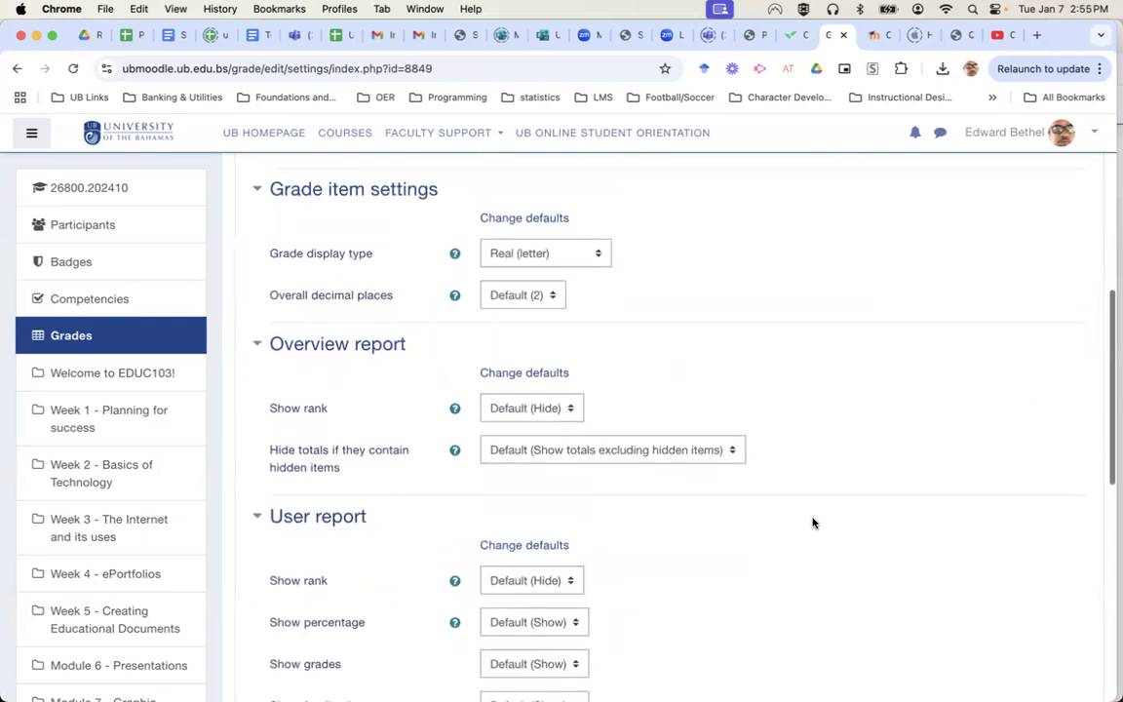
scroll(814, 524, "down", 2)
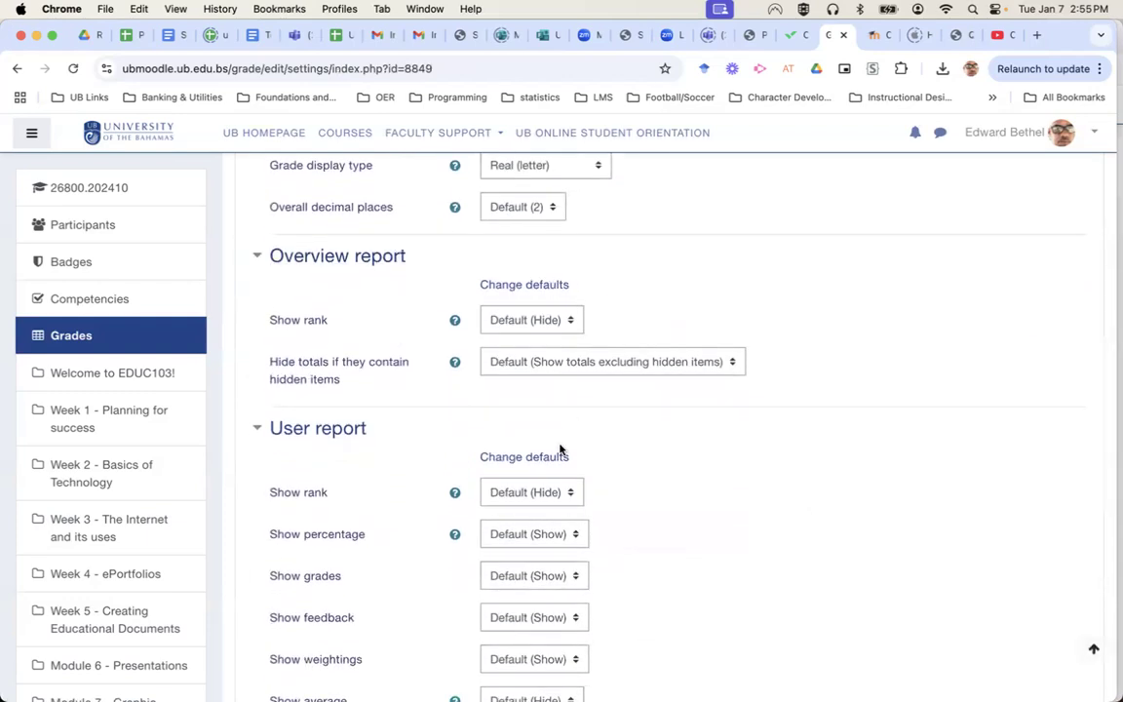
scroll(782, 471, "down", 5)
scroll(782, 475, "up", 6)
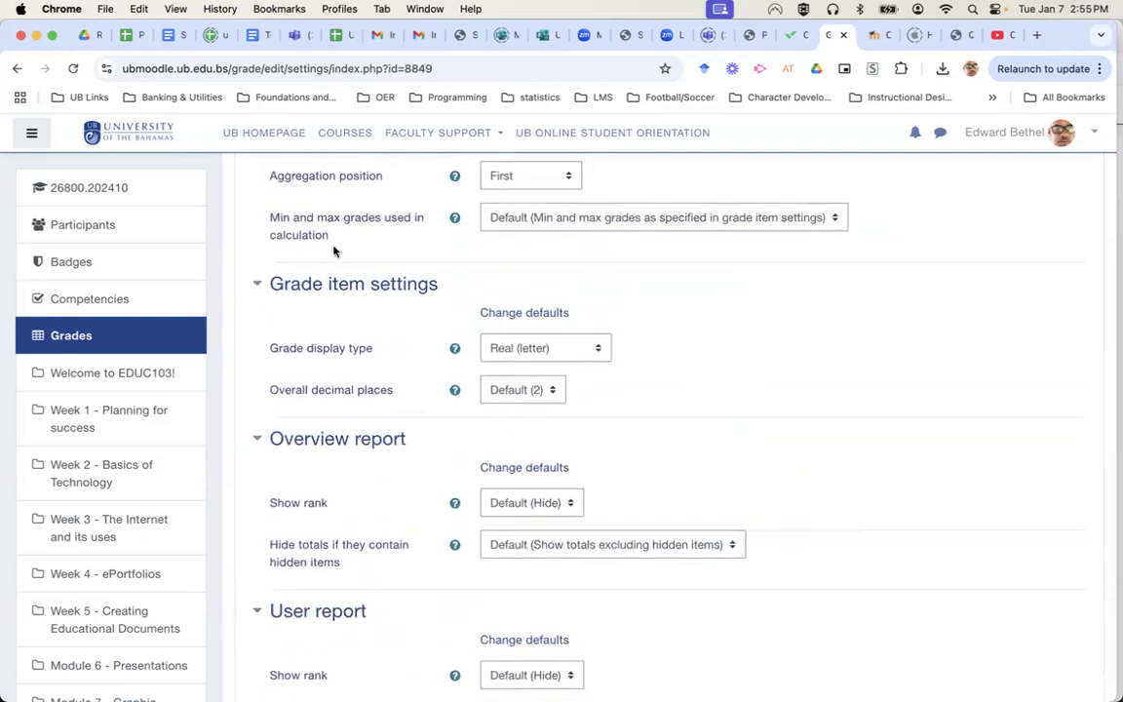
scroll(669, 340, "down", 1)
scroll(669, 339, "up", 2)
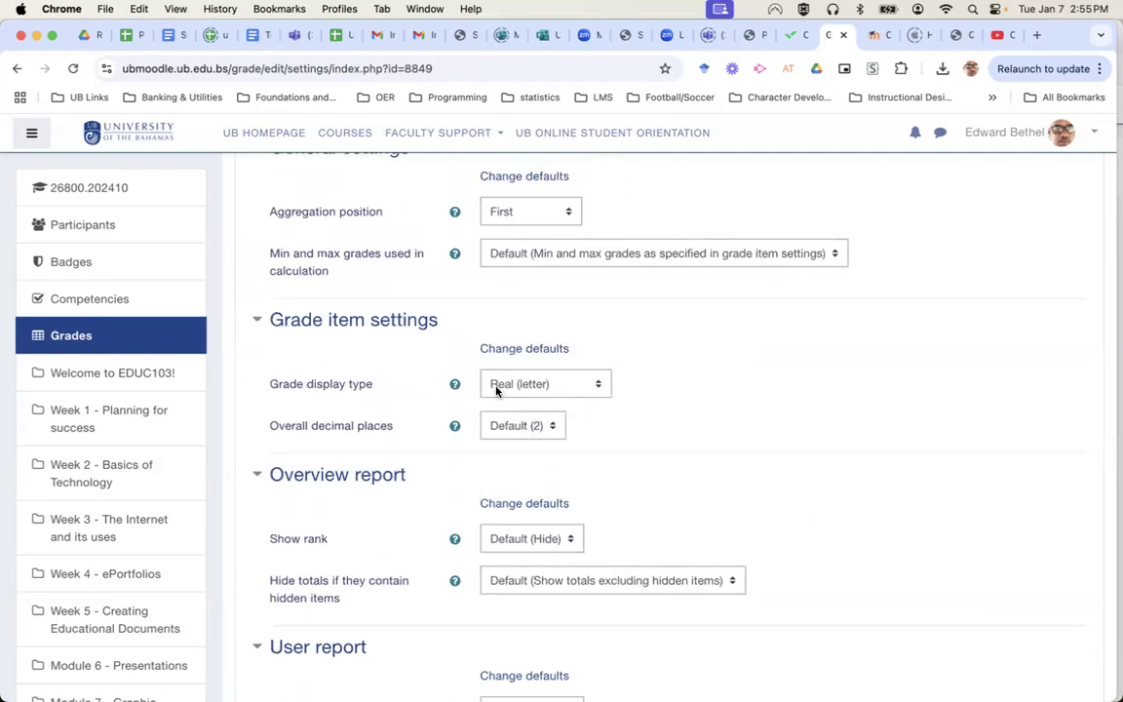
Set Grade display type to Percentage (letter) and save the settings.
left_click(584, 387)
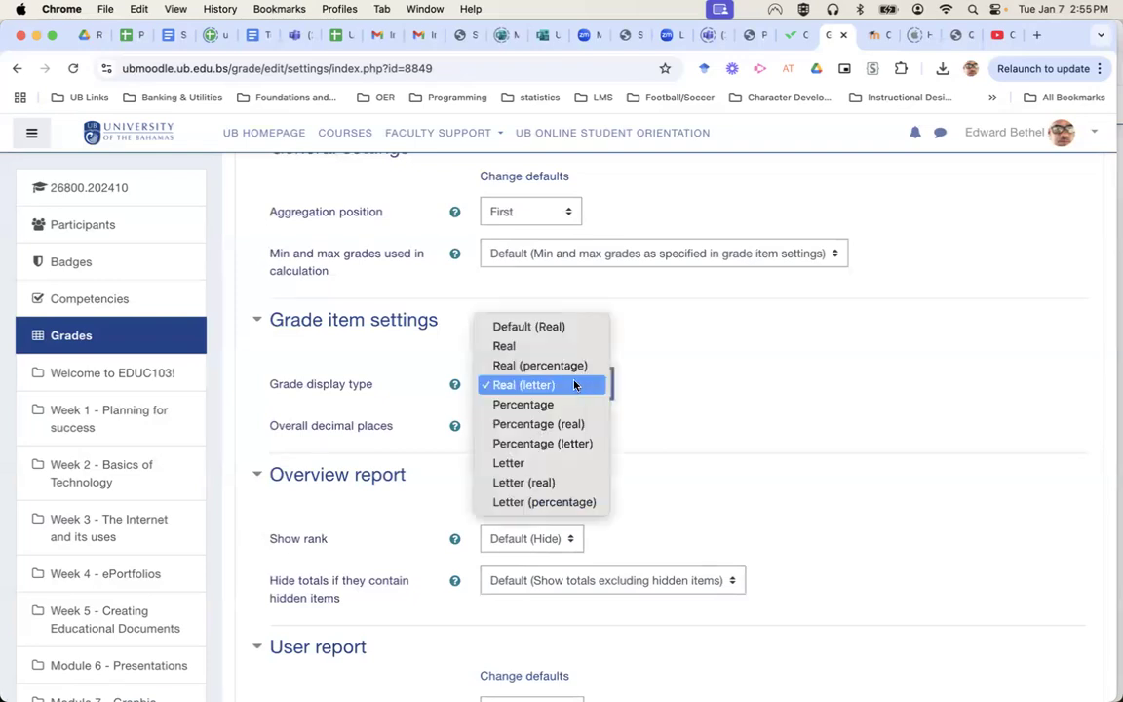
left_click(570, 447)
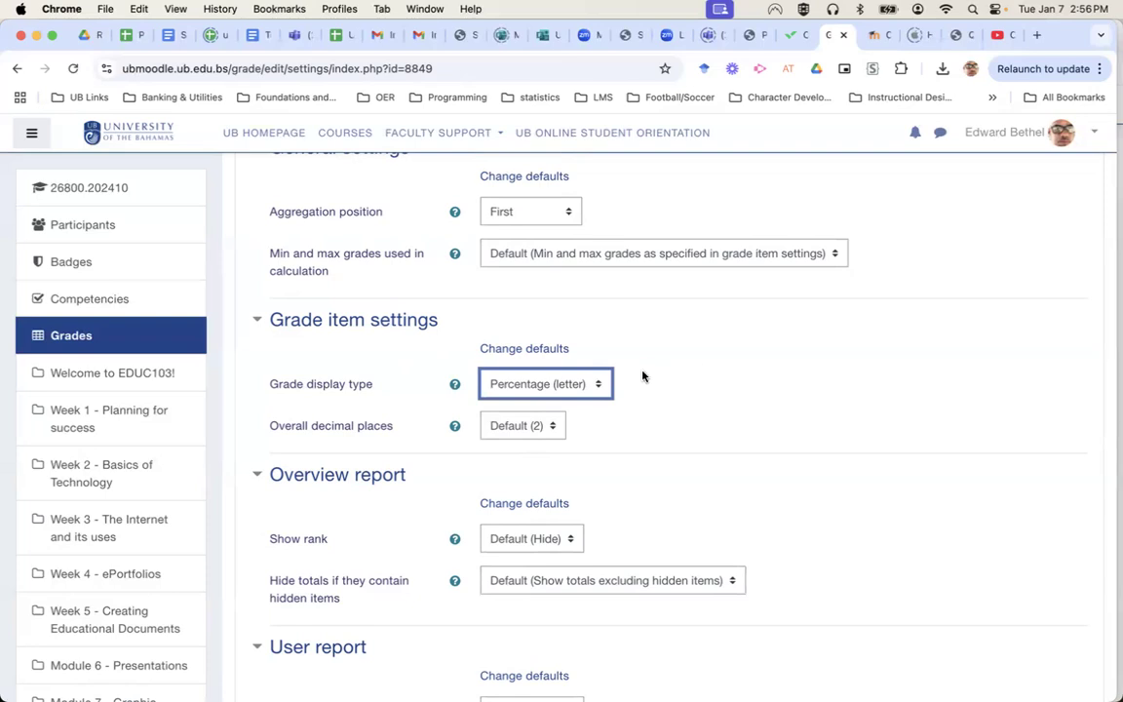
scroll(667, 501, "down", 5)
scroll(667, 502, "up", 3)
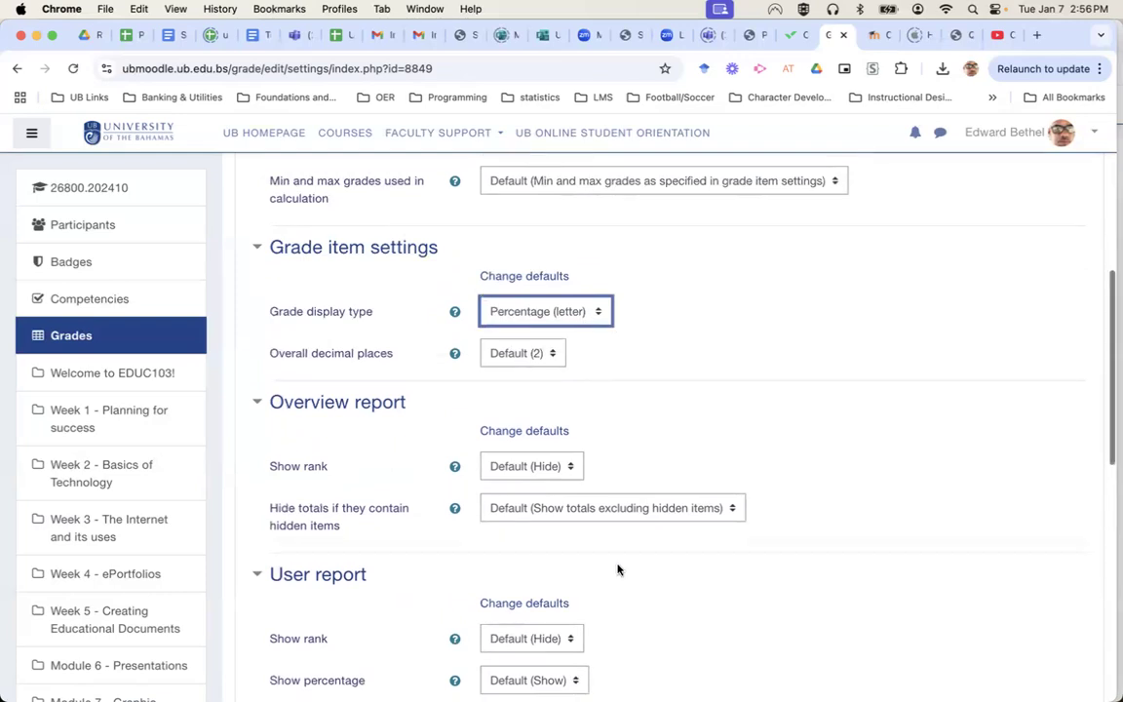
scroll(620, 570, "down", 10)
left_click(547, 525)
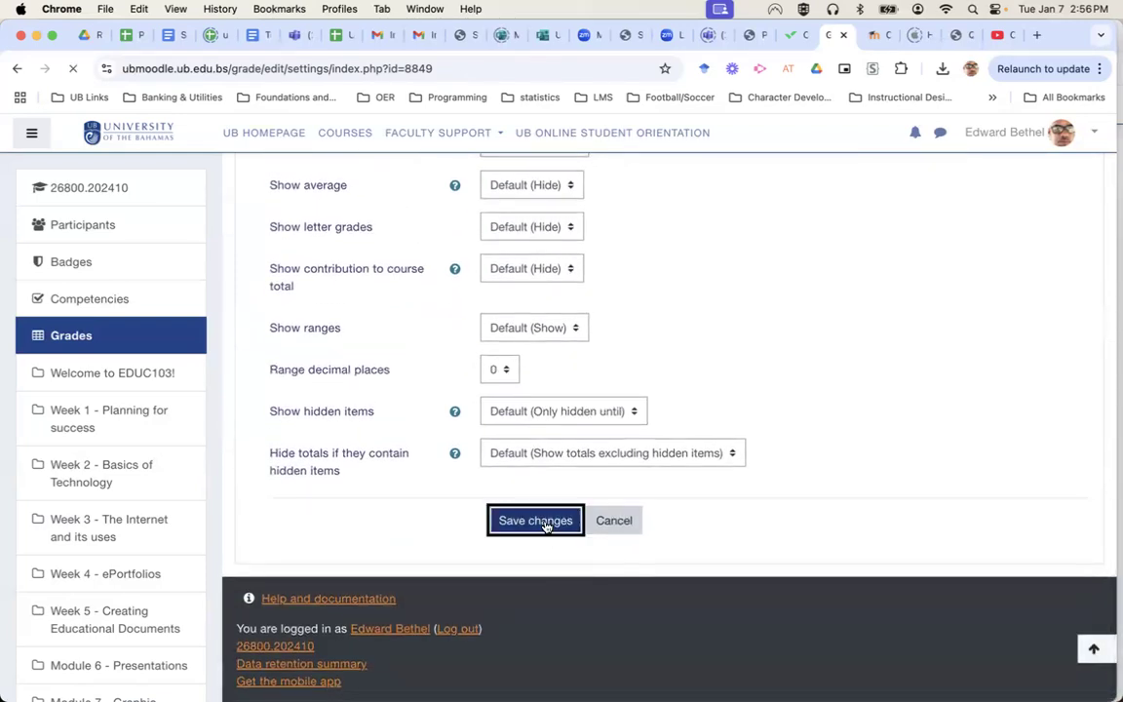
scroll(825, 526, "down", 3)
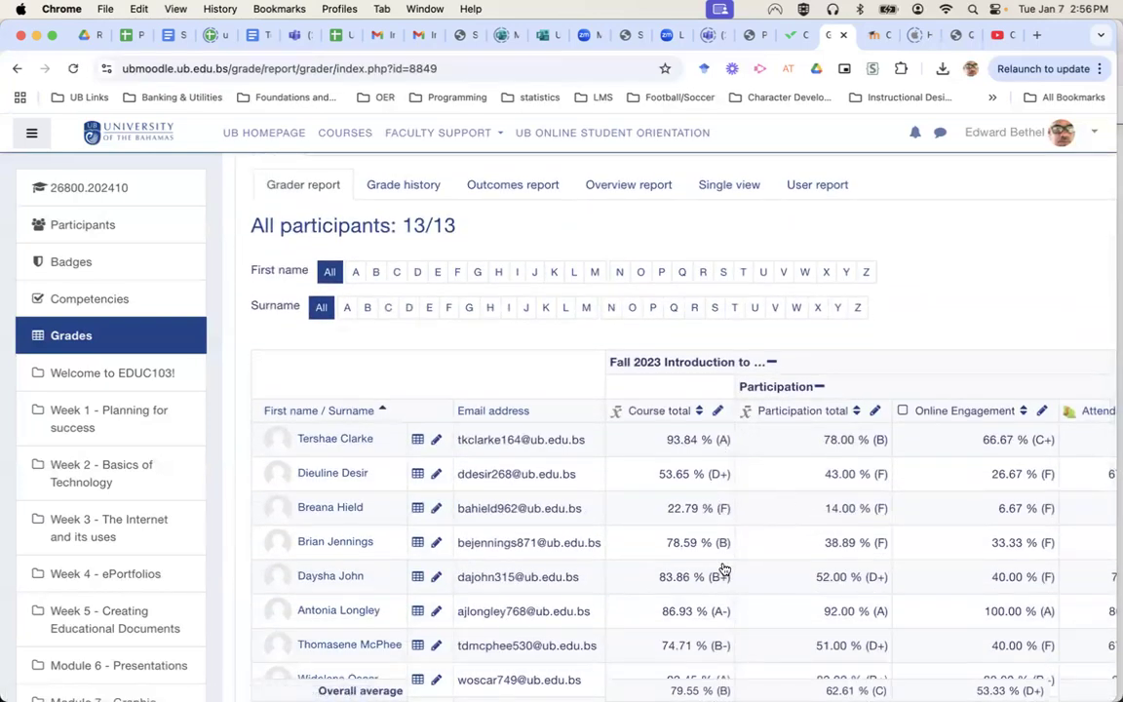
scroll(820, 387, "up", 5)
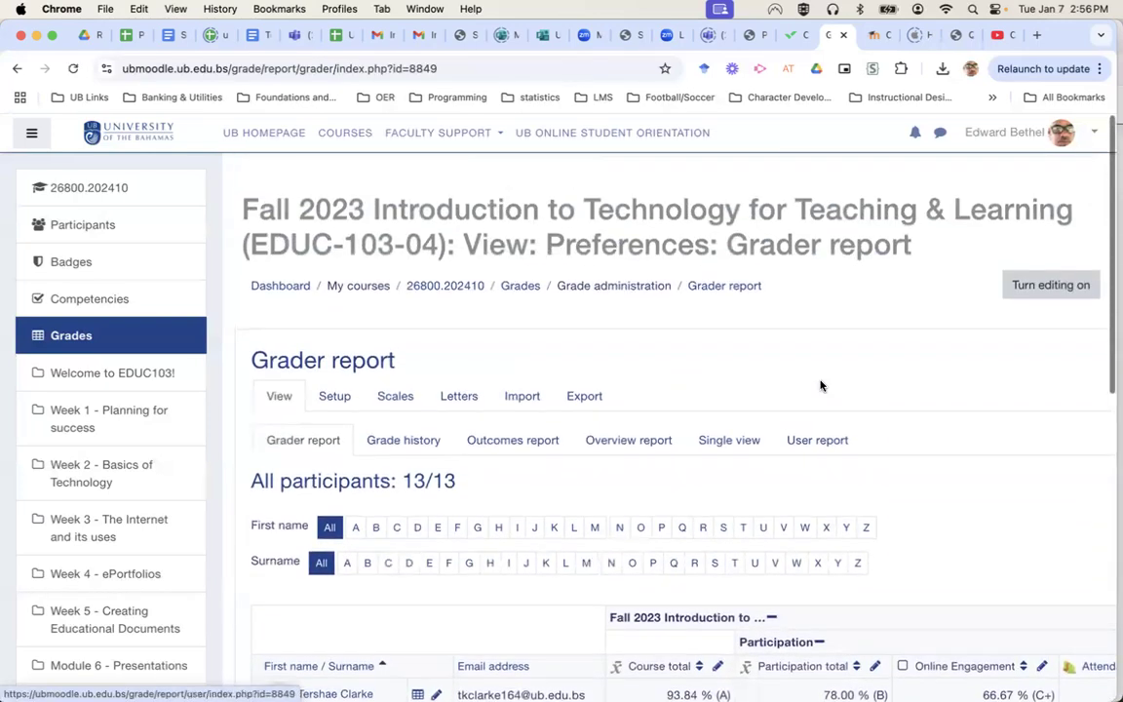
left_click(464, 390)
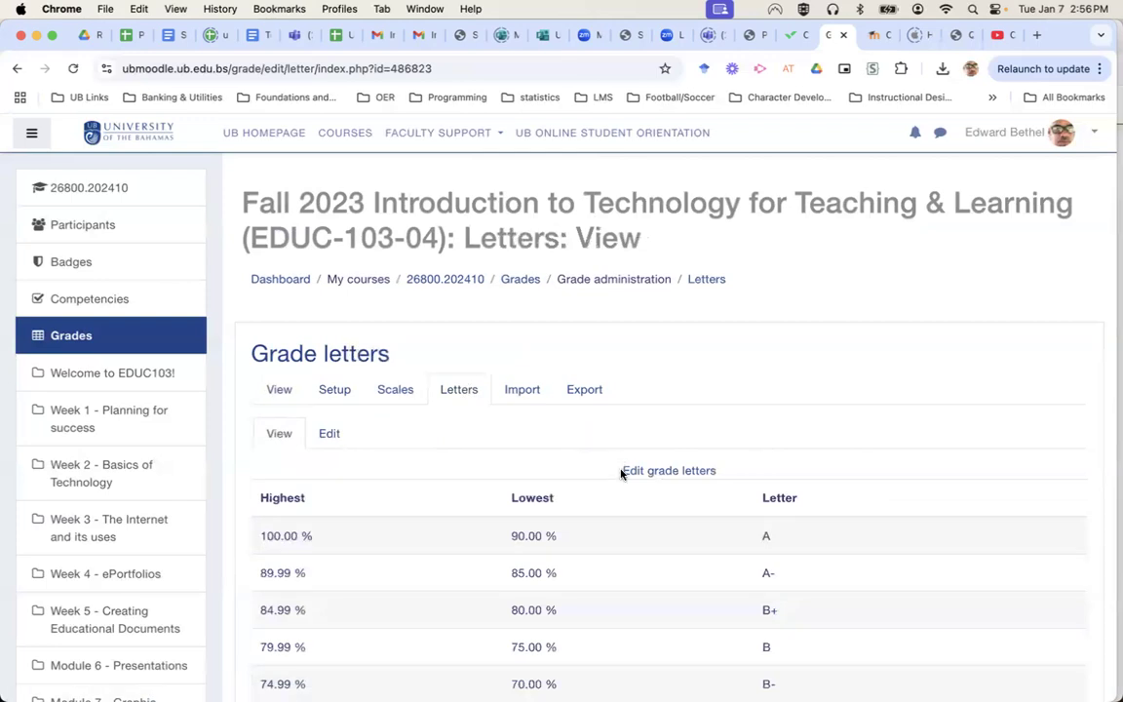
scroll(624, 471, "down", 4)
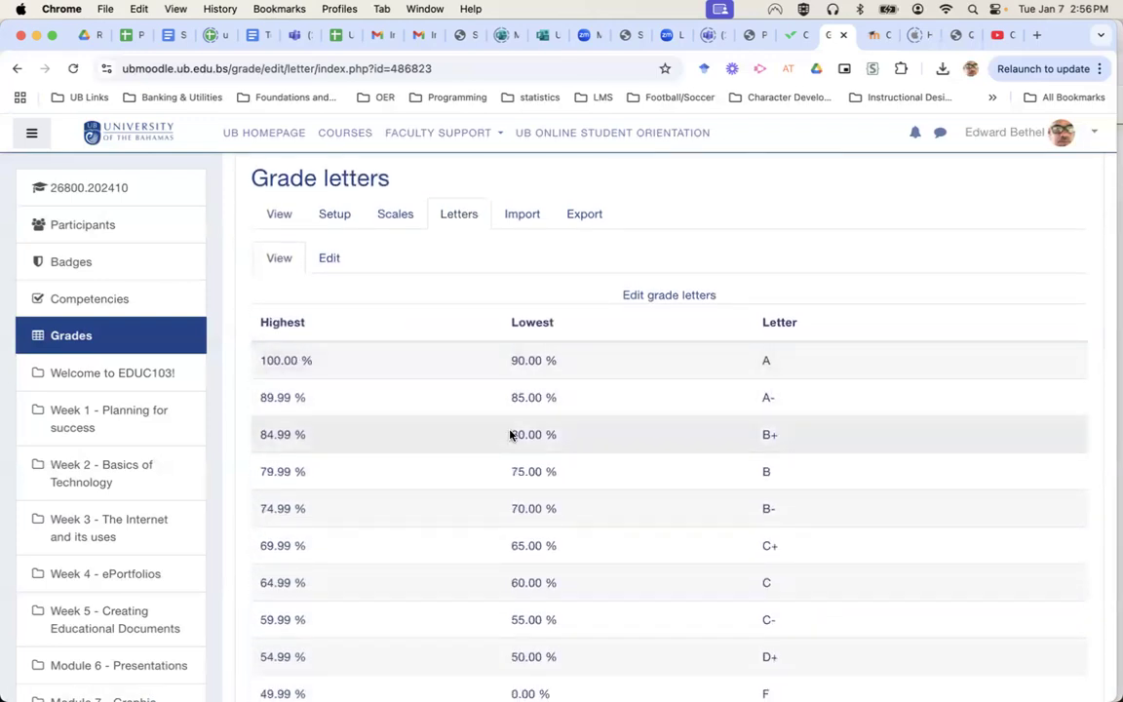
scroll(695, 553, "down", 3)
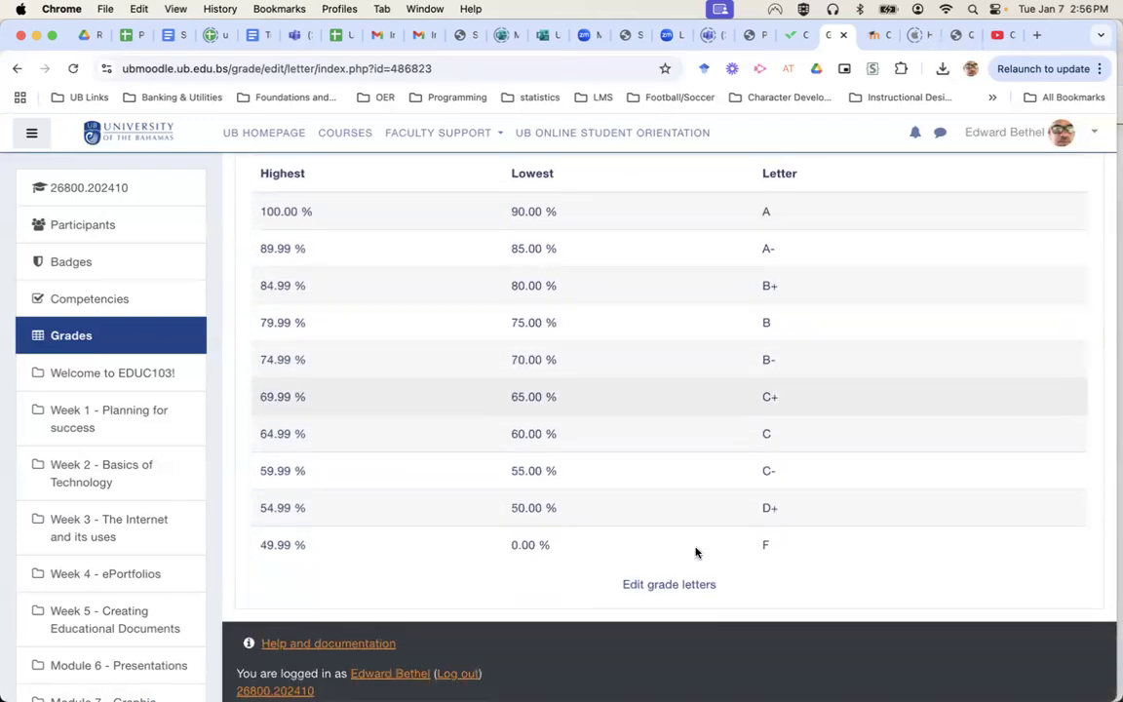
scroll(695, 553, "up", 6)
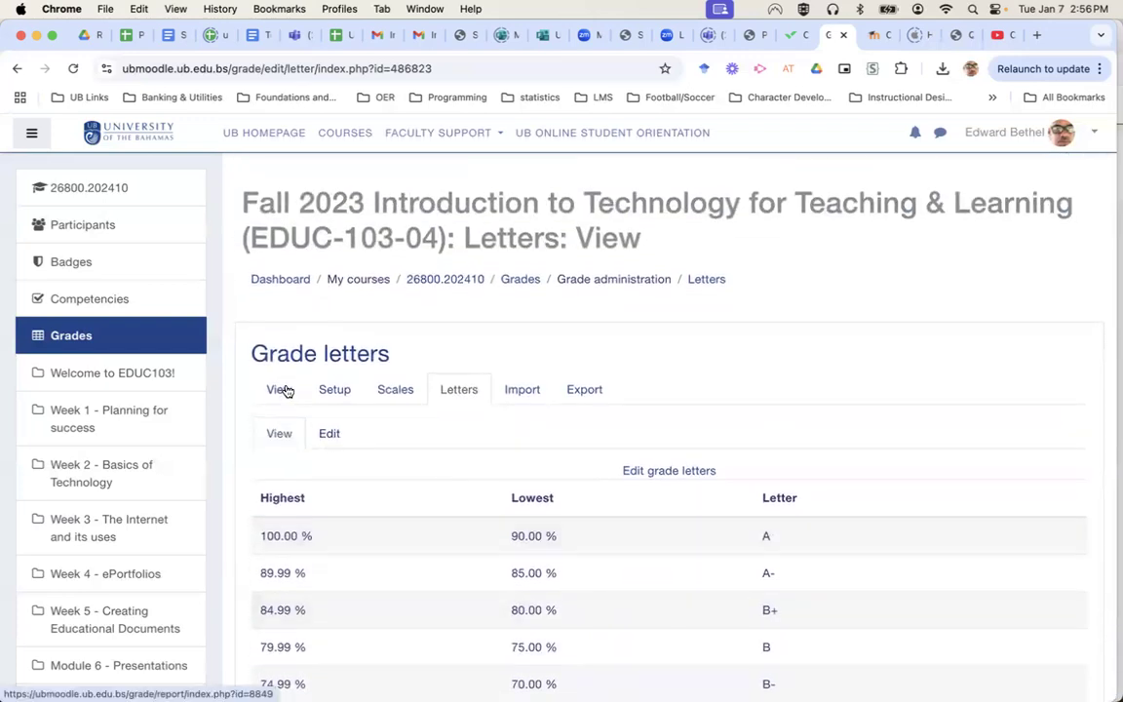
left_click(282, 390)
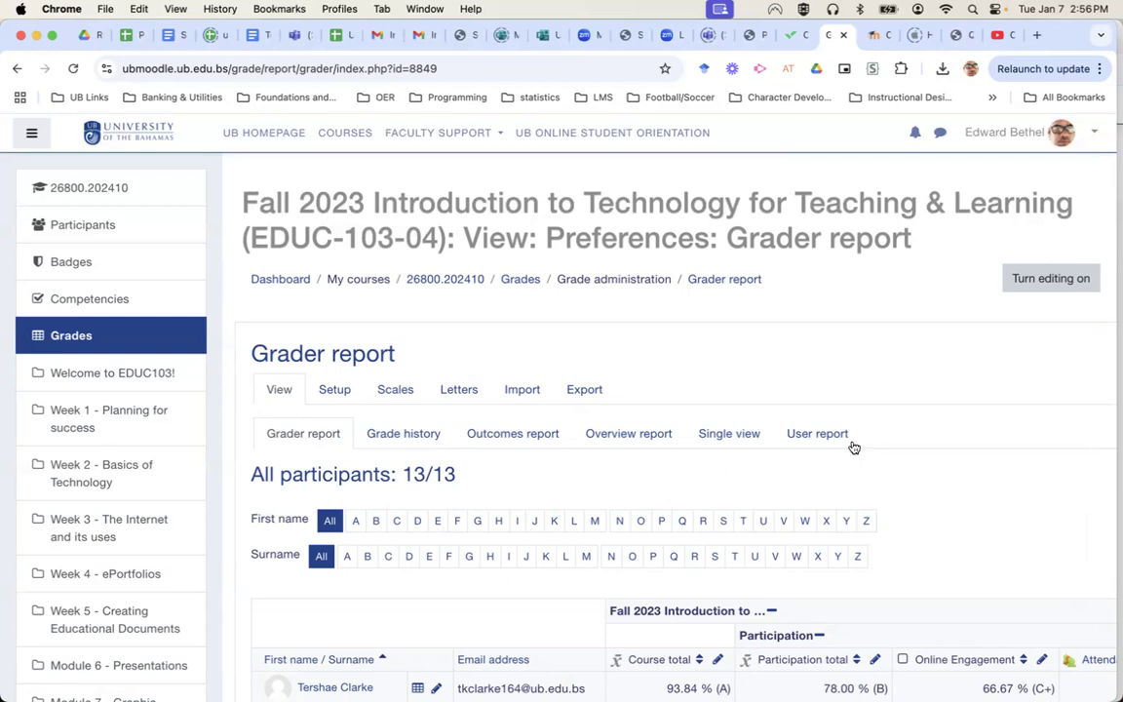
View the gradebook's Outcomes report for EDUC-103-04.
left_click(510, 435)
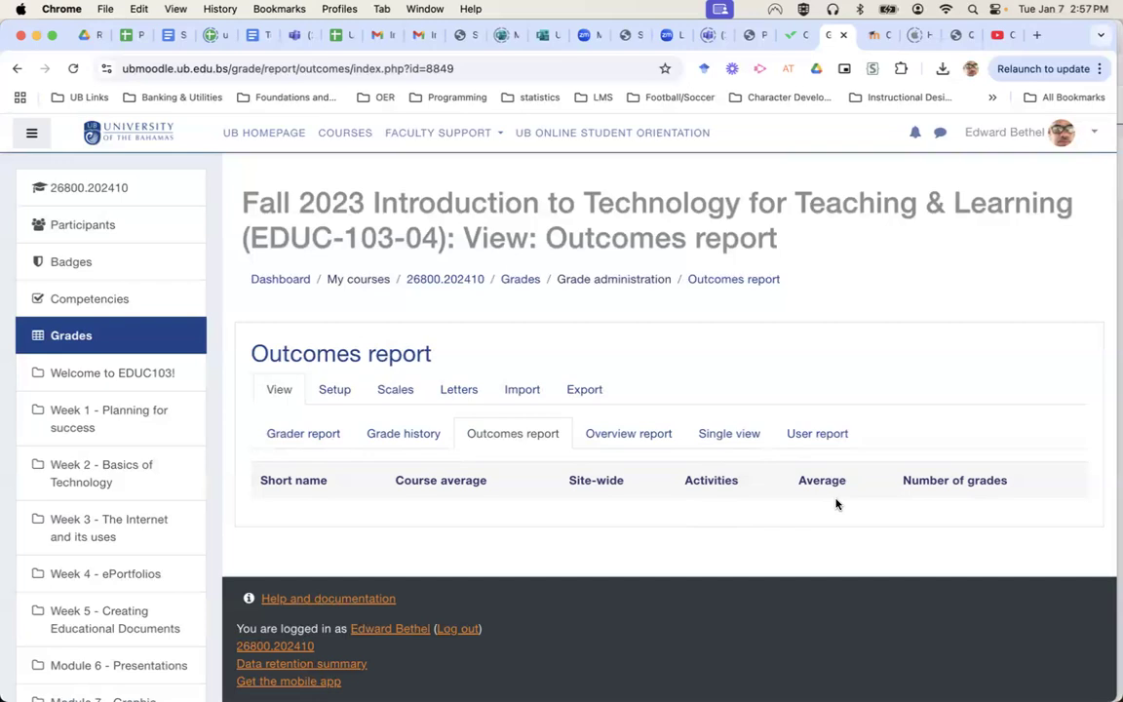
Review the Overview report listing enrolled courses and their grades.
left_click(618, 439)
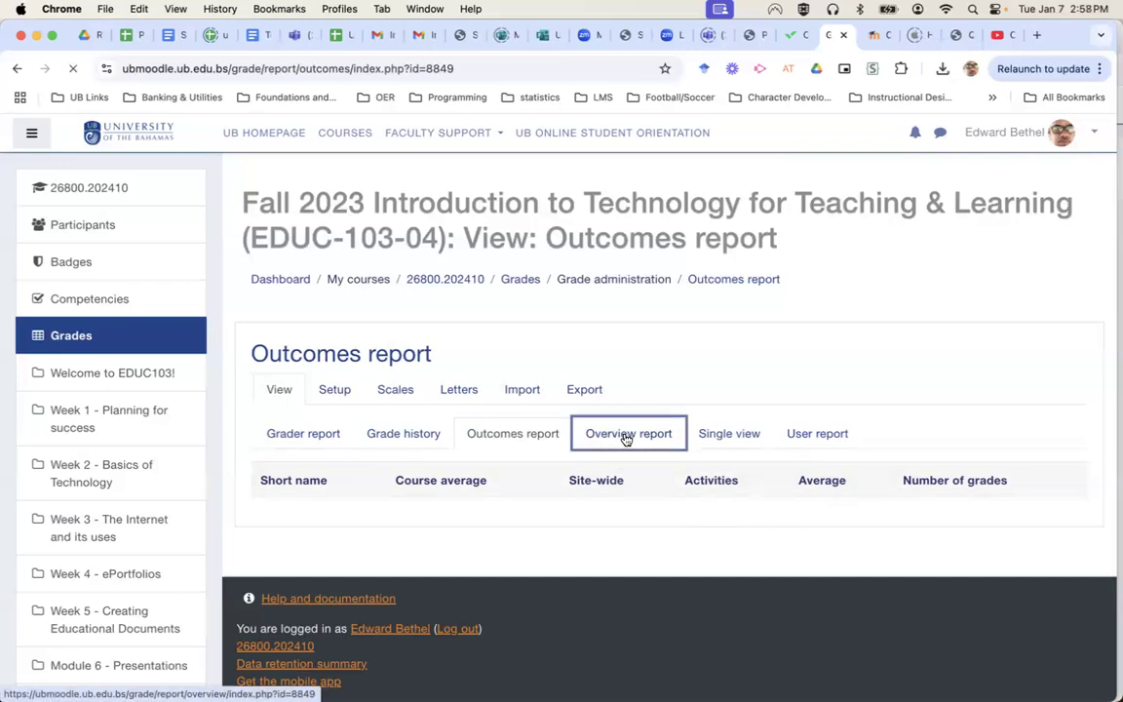
scroll(808, 556, "down", 5)
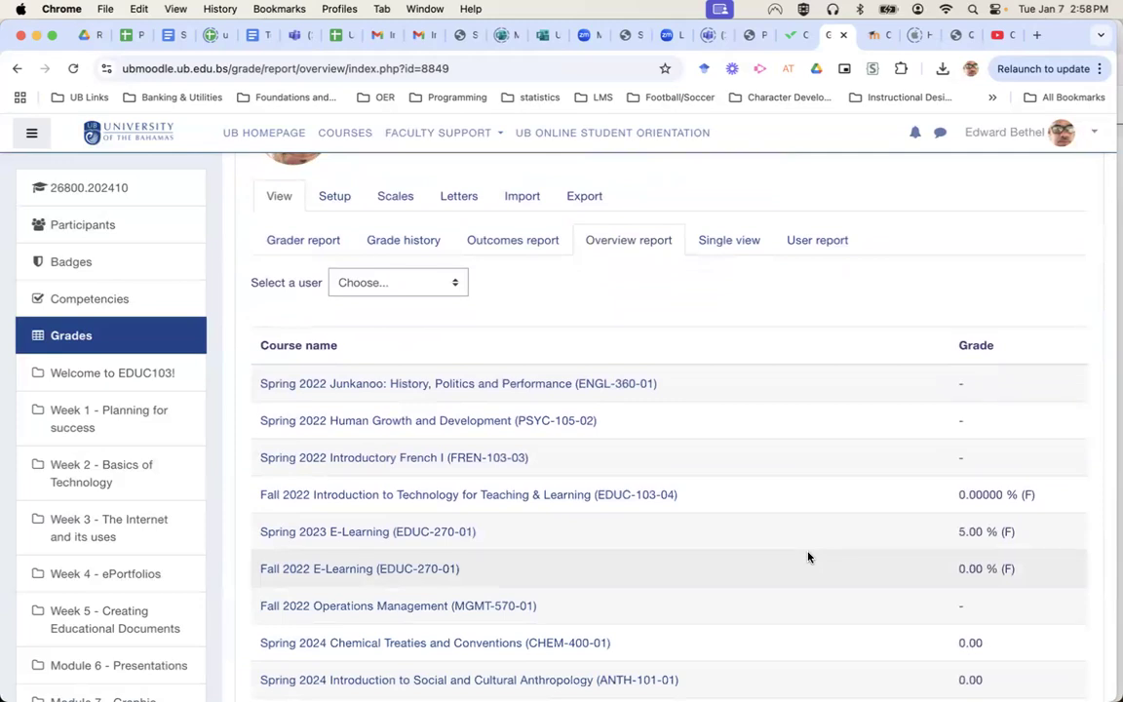
scroll(808, 557, "down", 9)
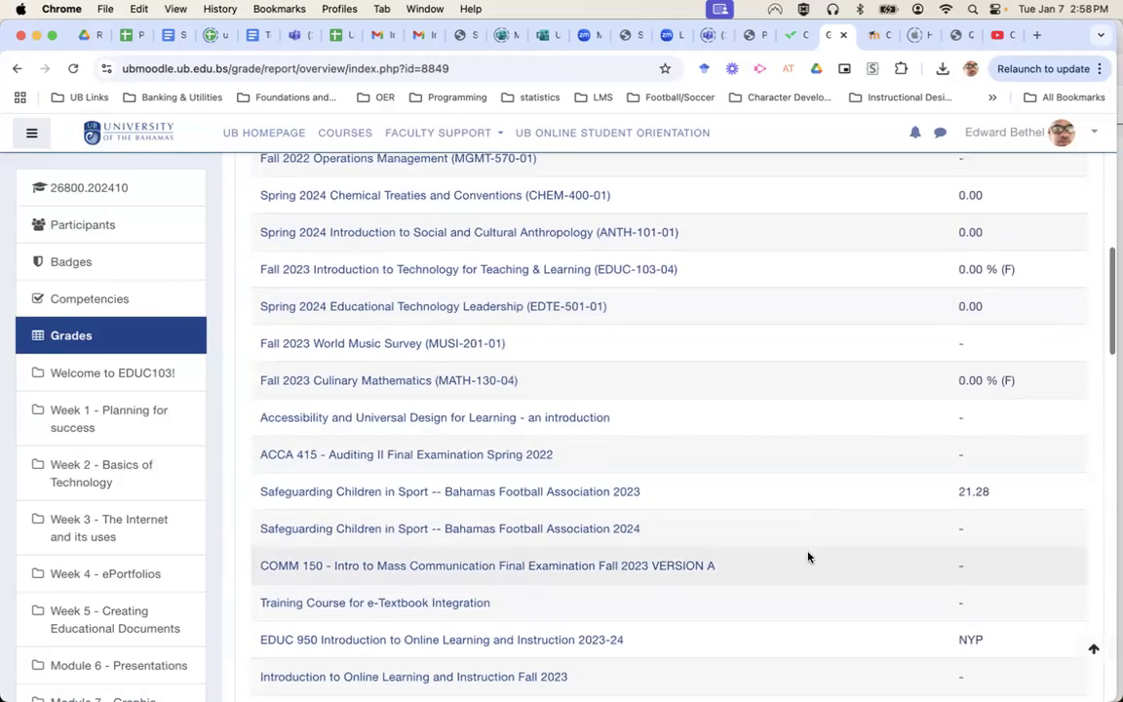
scroll(809, 557, "up", 1)
scroll(808, 557, "down", 5)
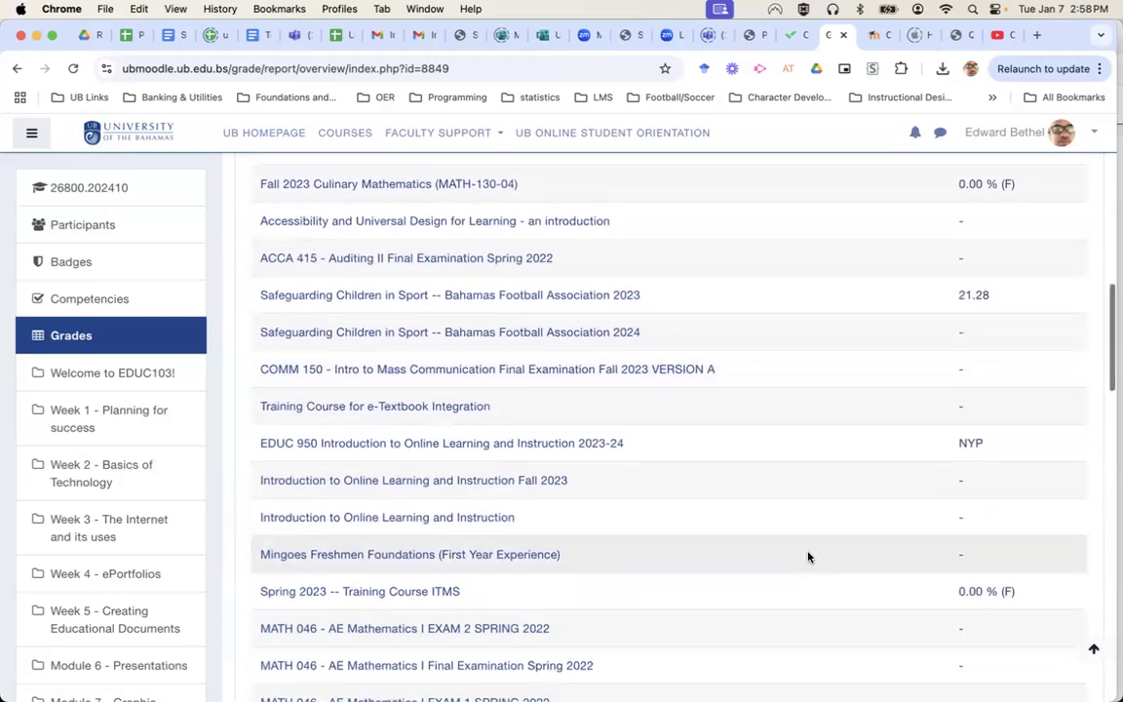
scroll(808, 557, "up", 1)
scroll(808, 557, "down", 5)
scroll(808, 556, "down", 6)
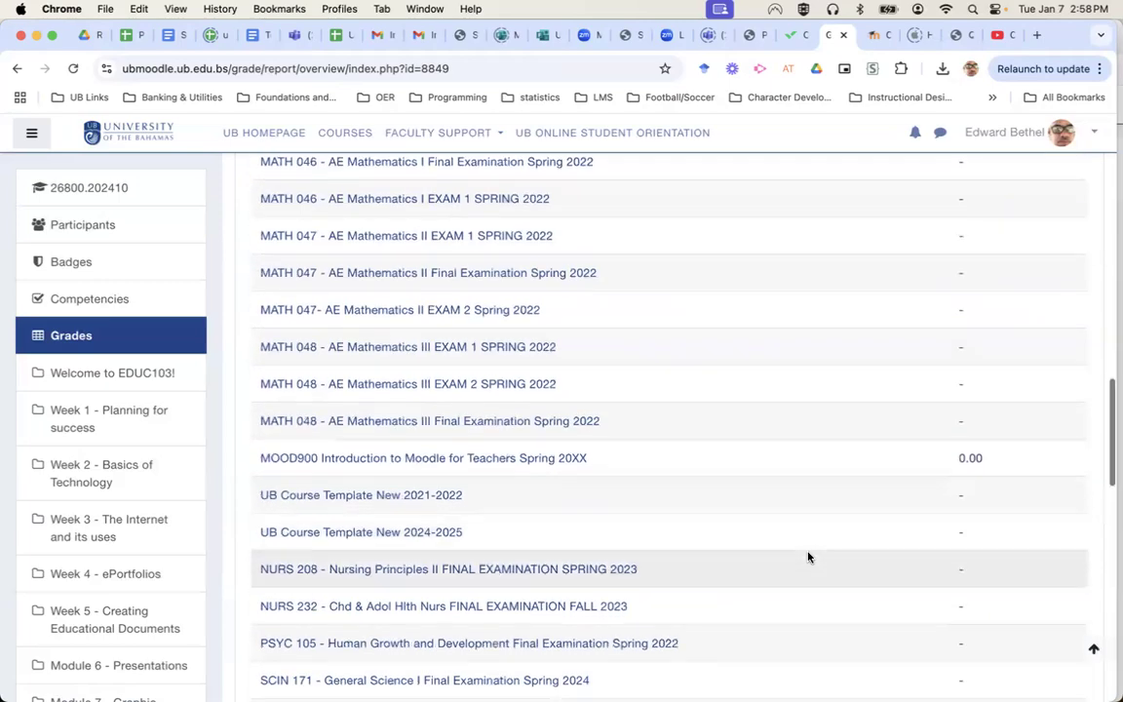
scroll(808, 556, "down", 11)
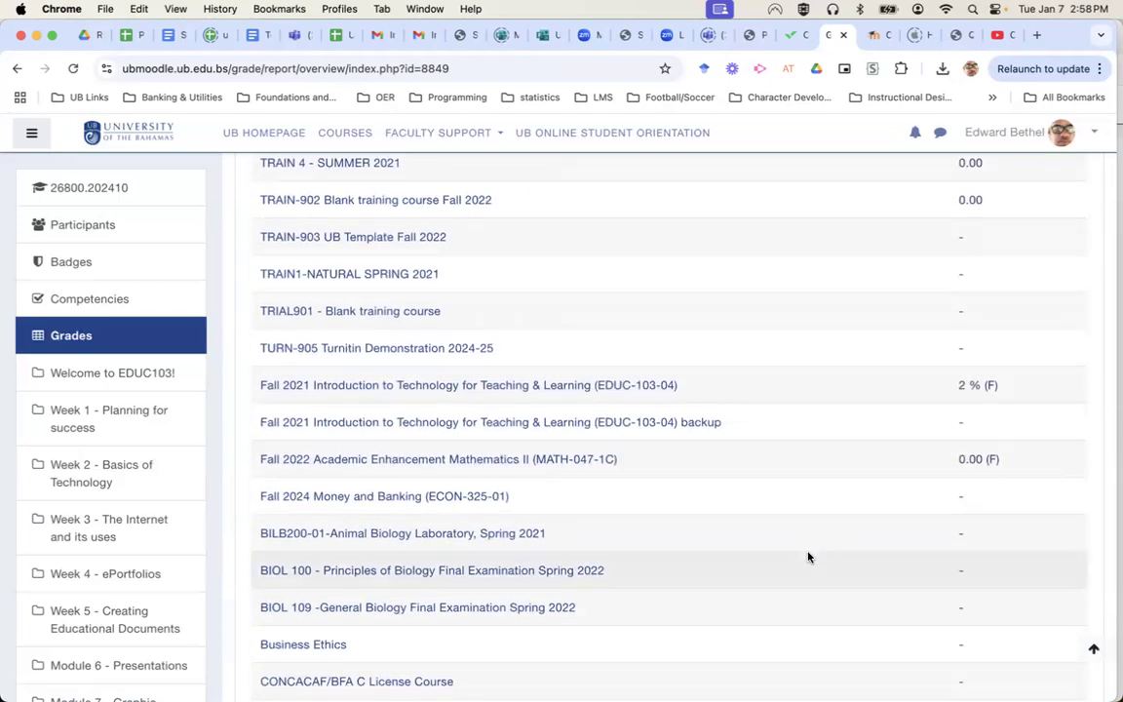
scroll(808, 557, "up", 20)
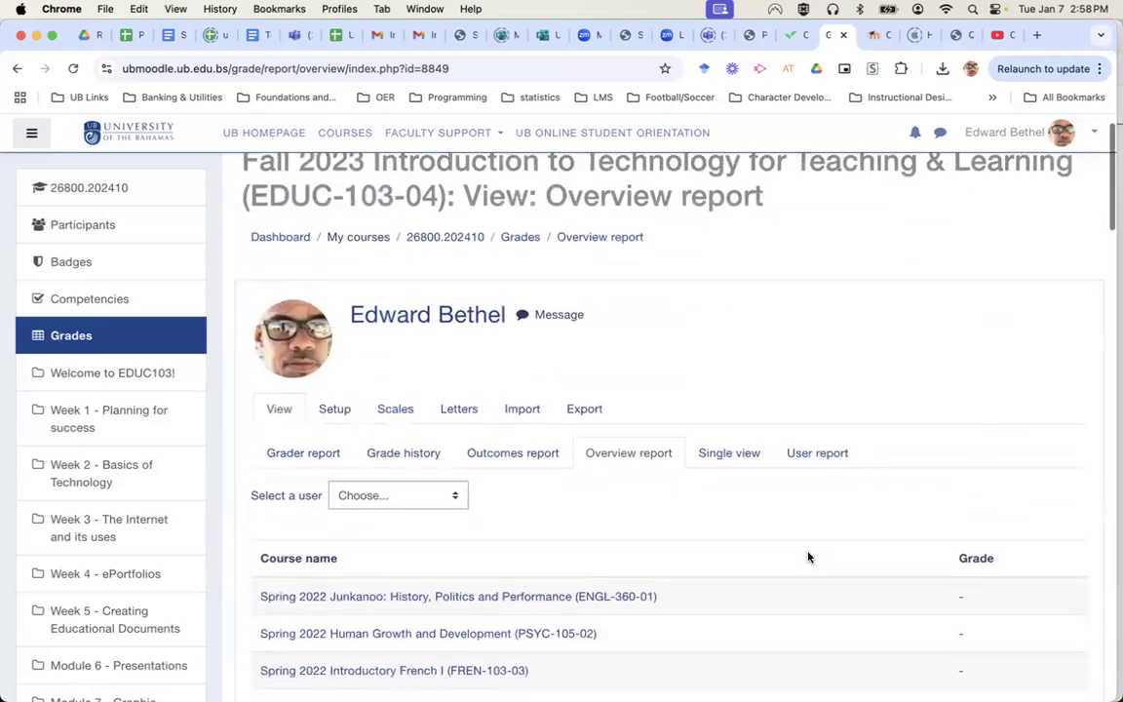
scroll(809, 557, "up", 1)
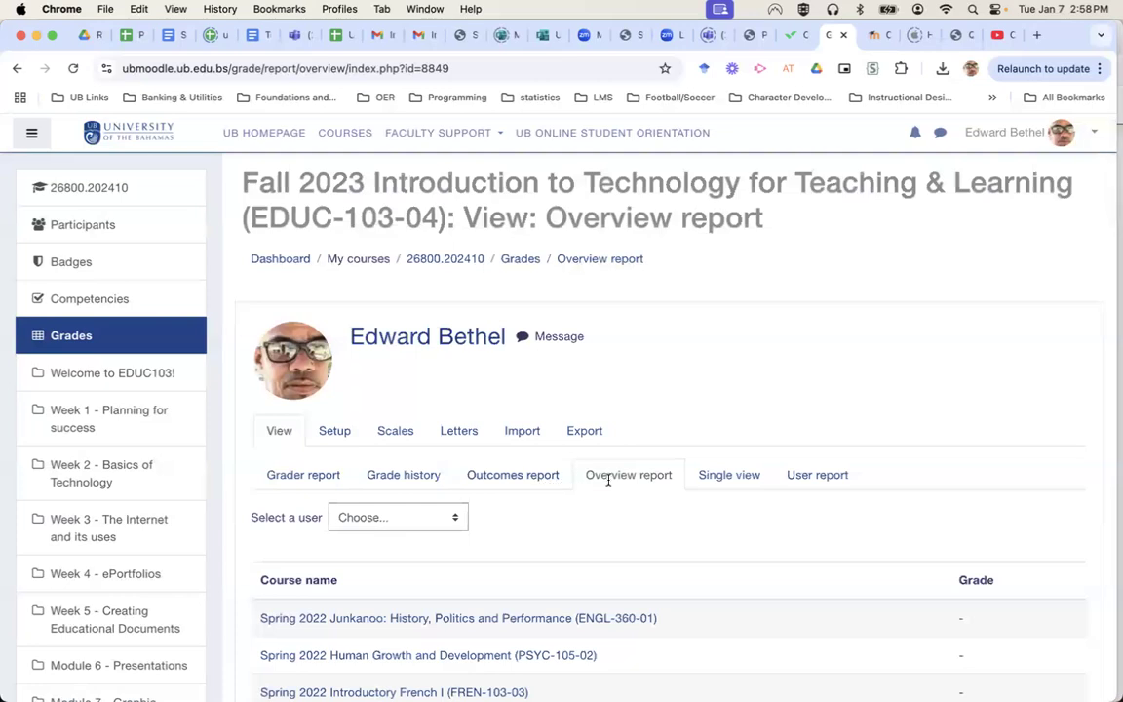
Dismiss the user selector without choosing and switch to the Grader report.
left_click(425, 515)
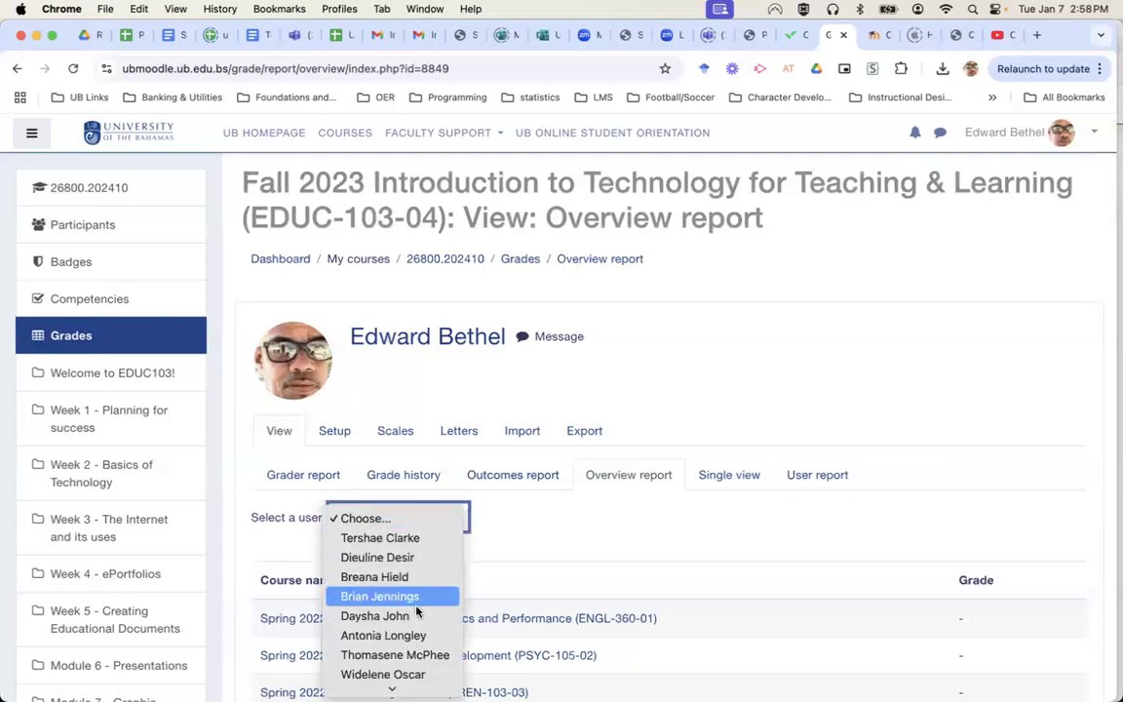
left_click(557, 566)
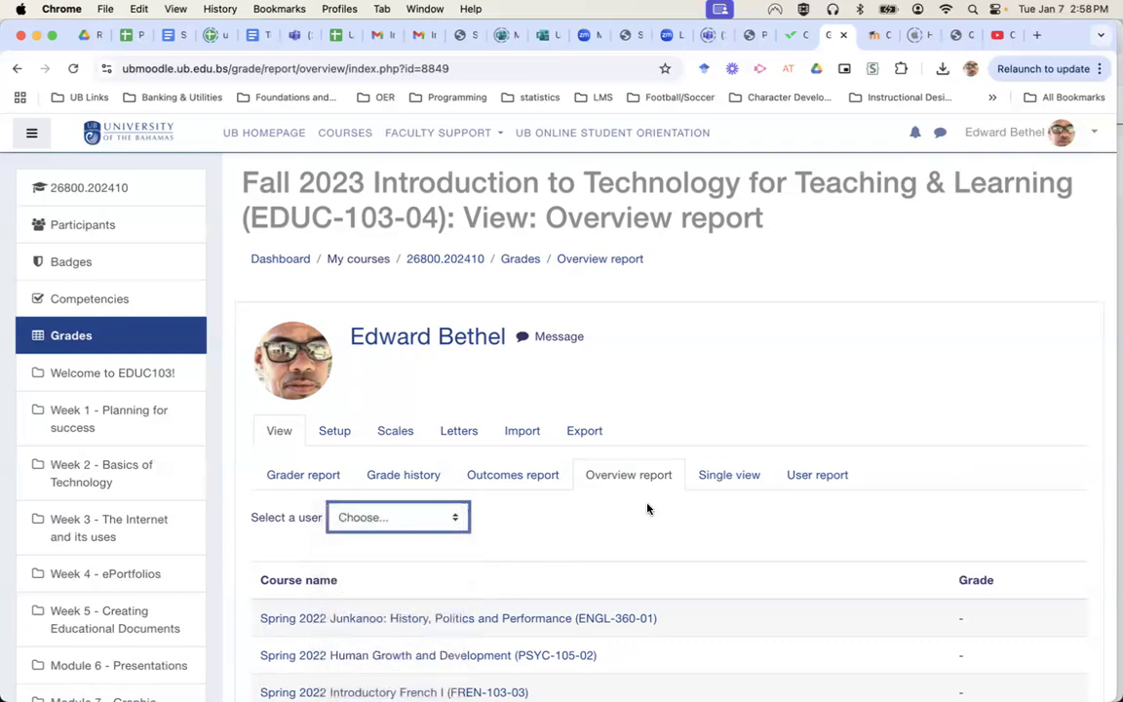
left_click(304, 476)
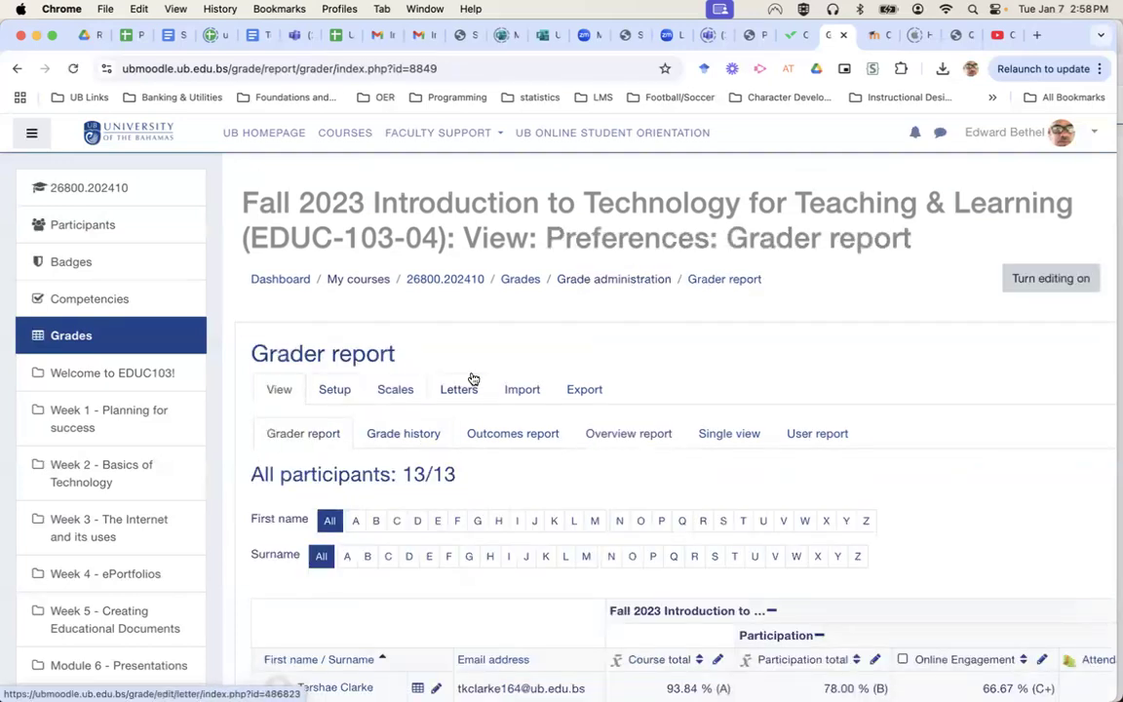
Export the grades as an Excel spreadsheet and save 26800.202410 Grades.xlsx.
left_click(586, 391)
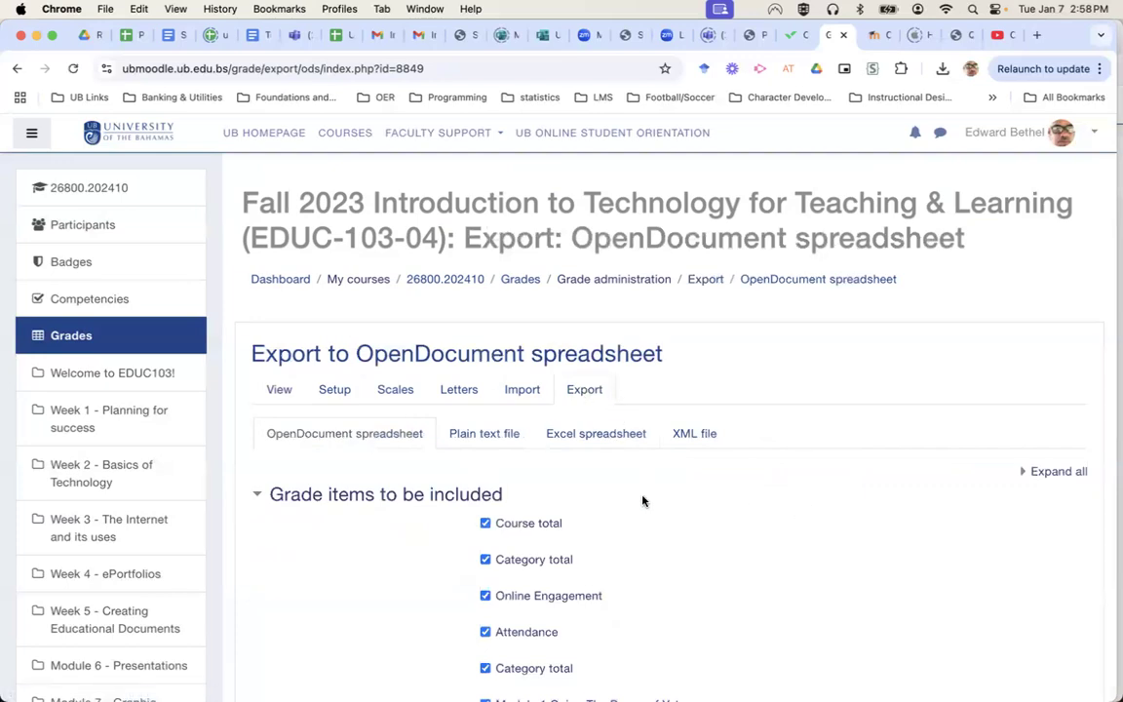
left_click(593, 435)
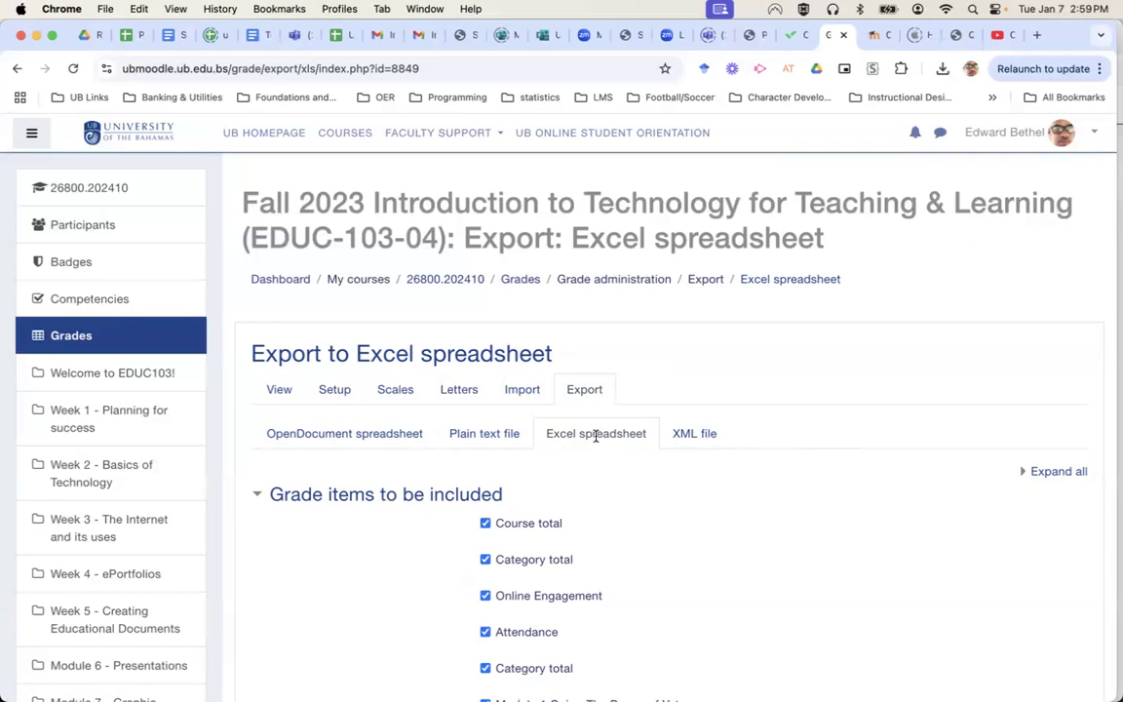
scroll(684, 533, "down", 10)
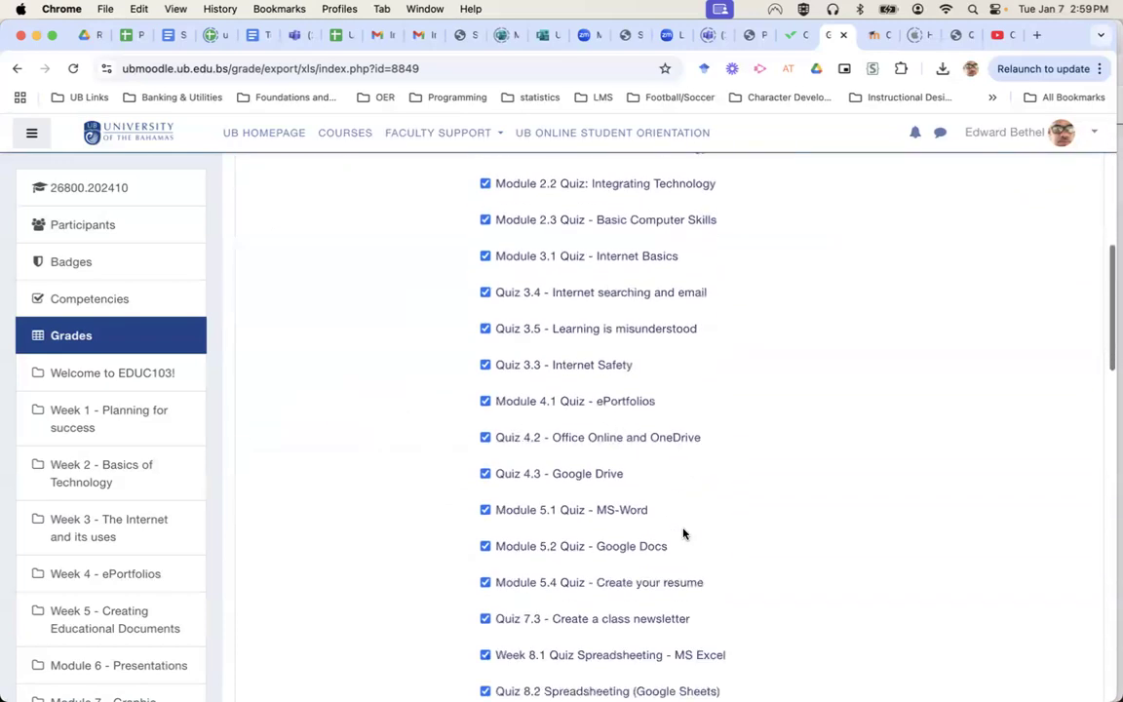
scroll(683, 534, "down", 12)
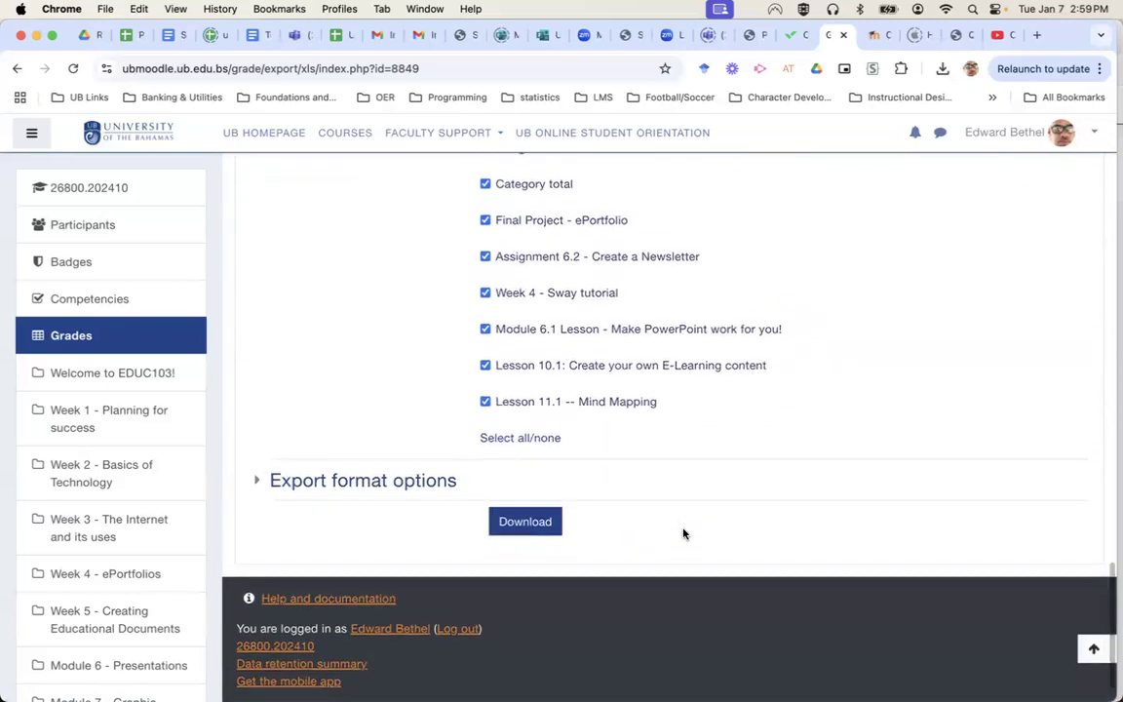
left_click(384, 483)
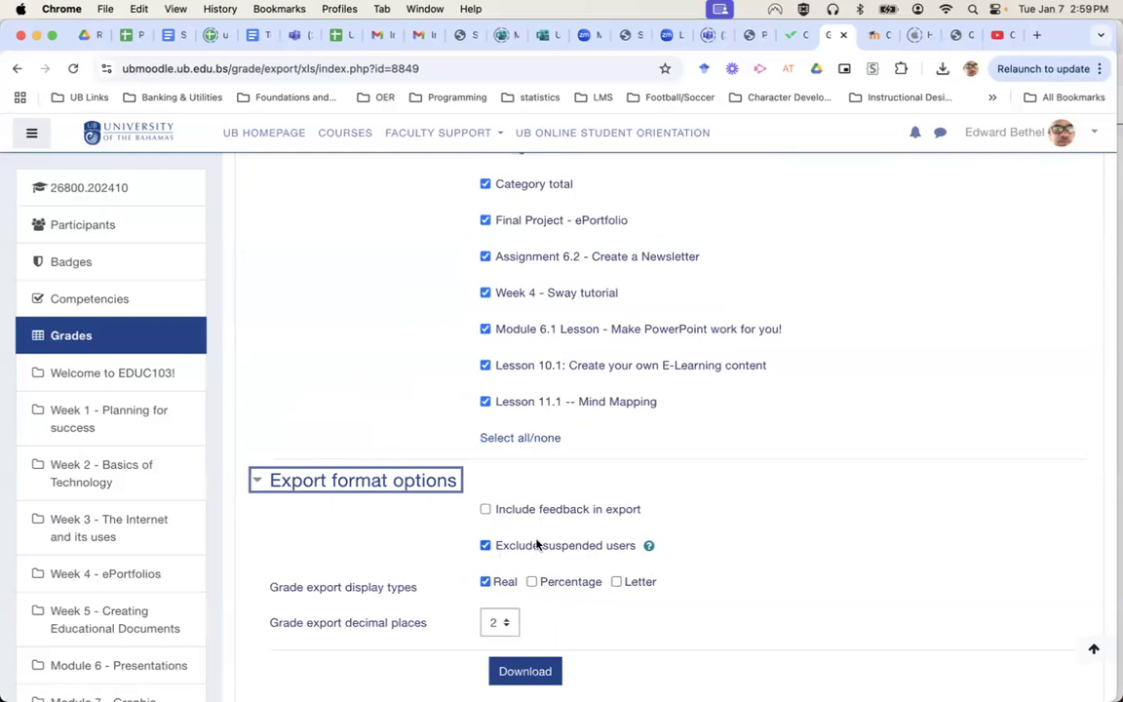
left_click(535, 676)
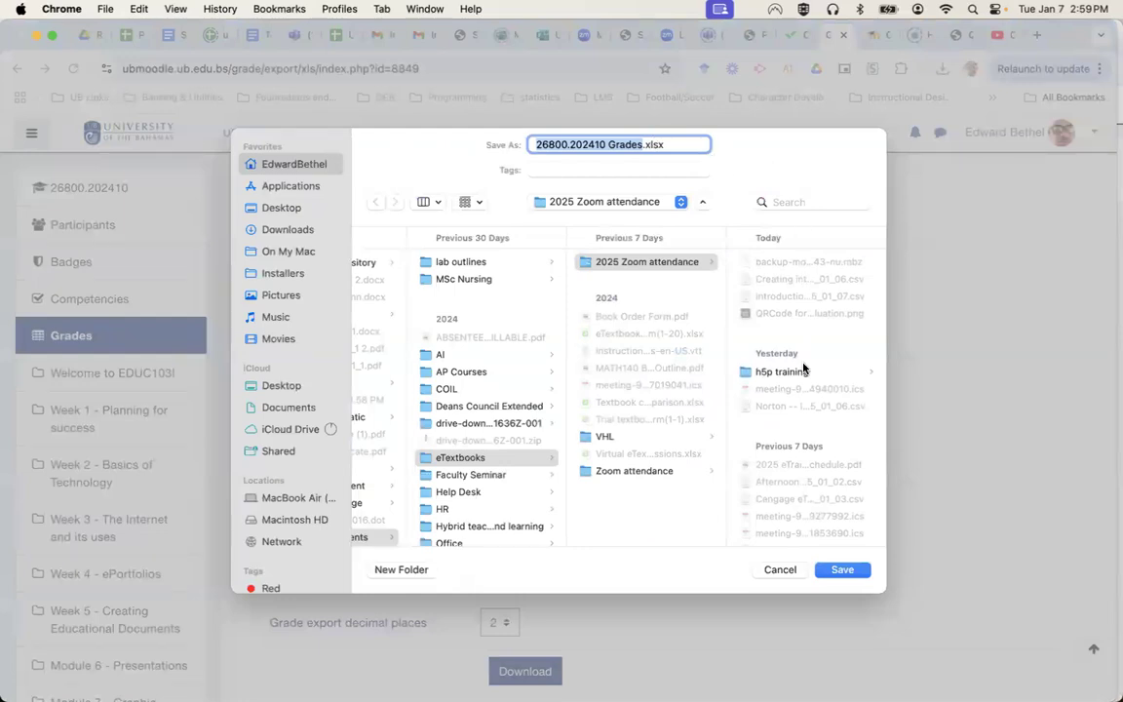
left_click(842, 571)
mouse_move(841, 107)
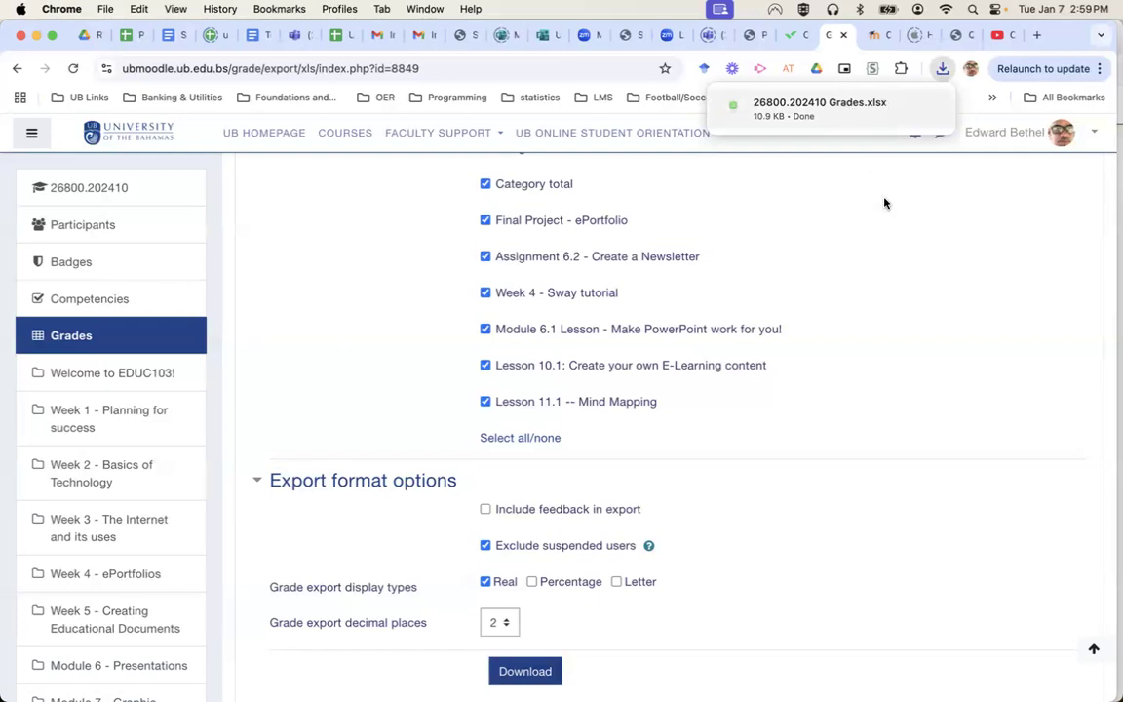
left_click(853, 116)
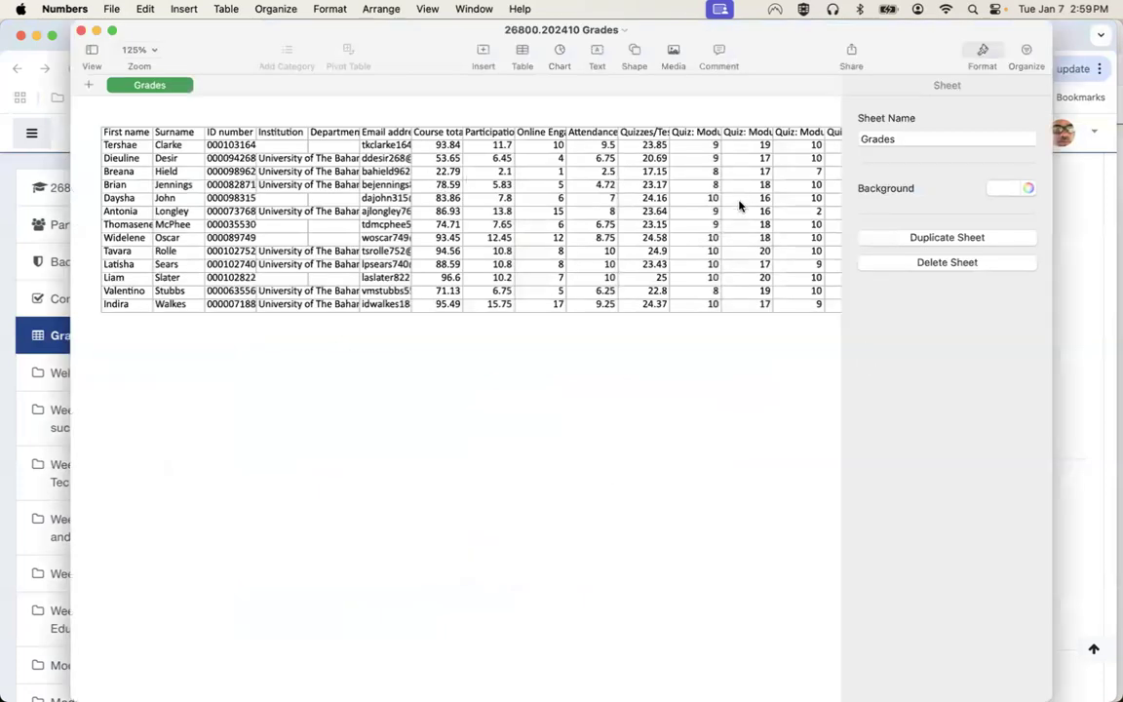
scroll(739, 234, "right", 5)
scroll(739, 248, "right", 10)
scroll(739, 249, "left", 8)
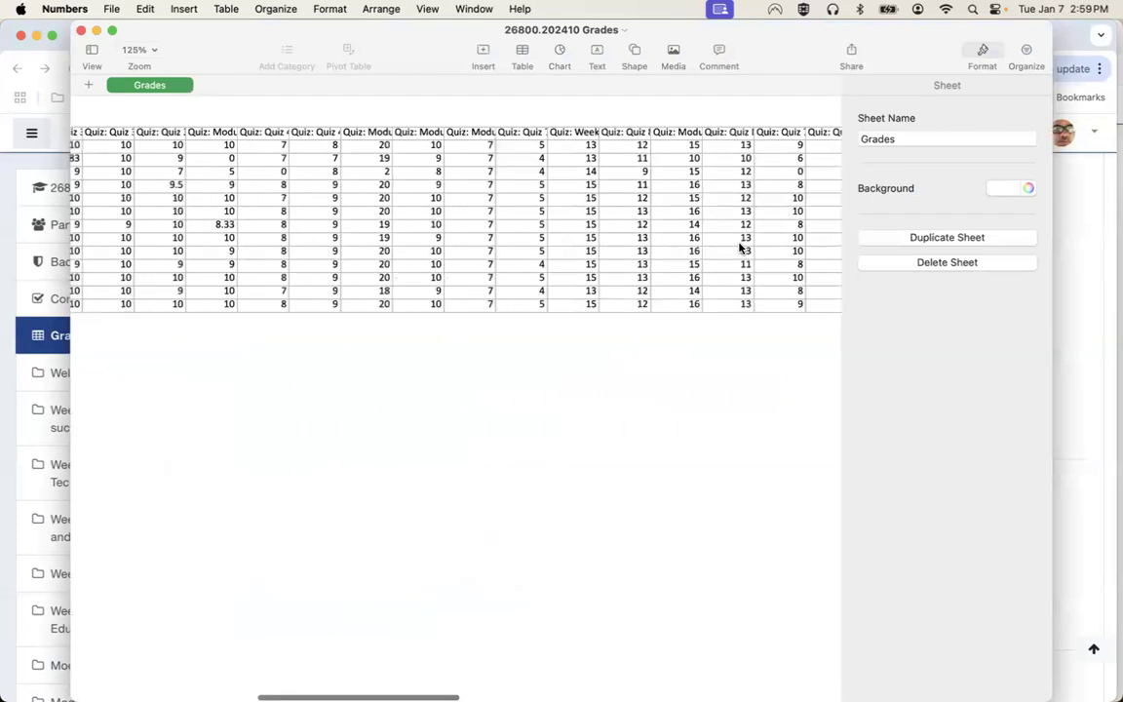
scroll(739, 249, "left", 10)
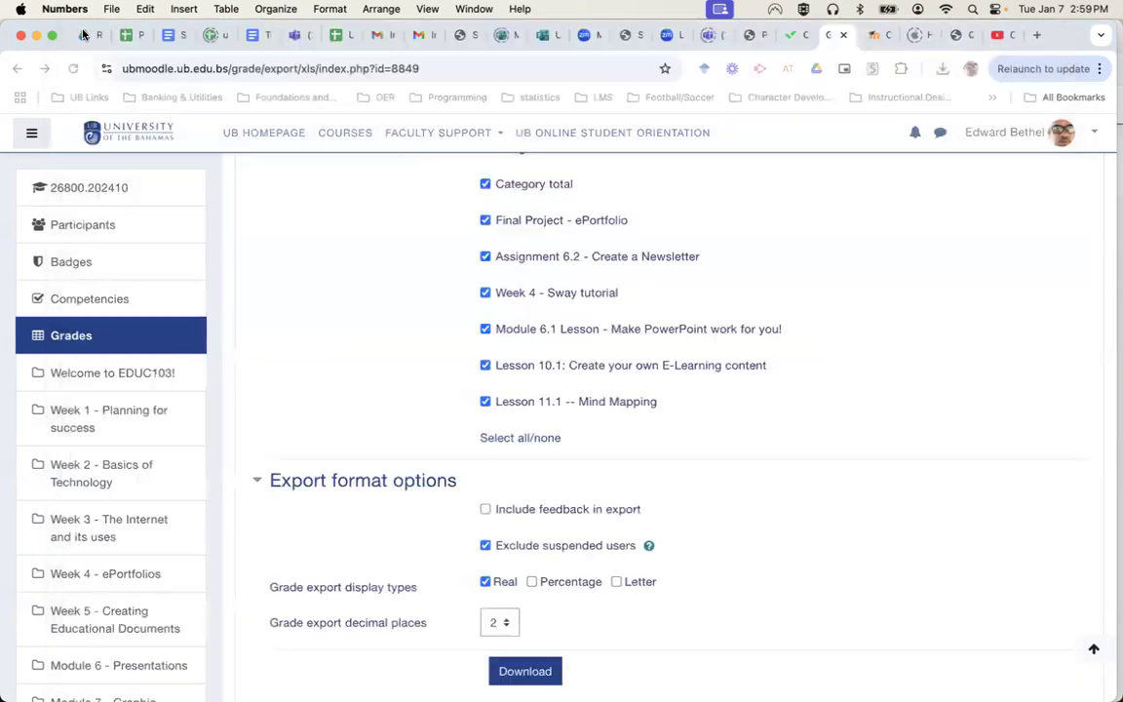
left_click(81, 31)
Return to the Excel export form and tick Percentage alongside Real.
scroll(728, 431, "up", 10)
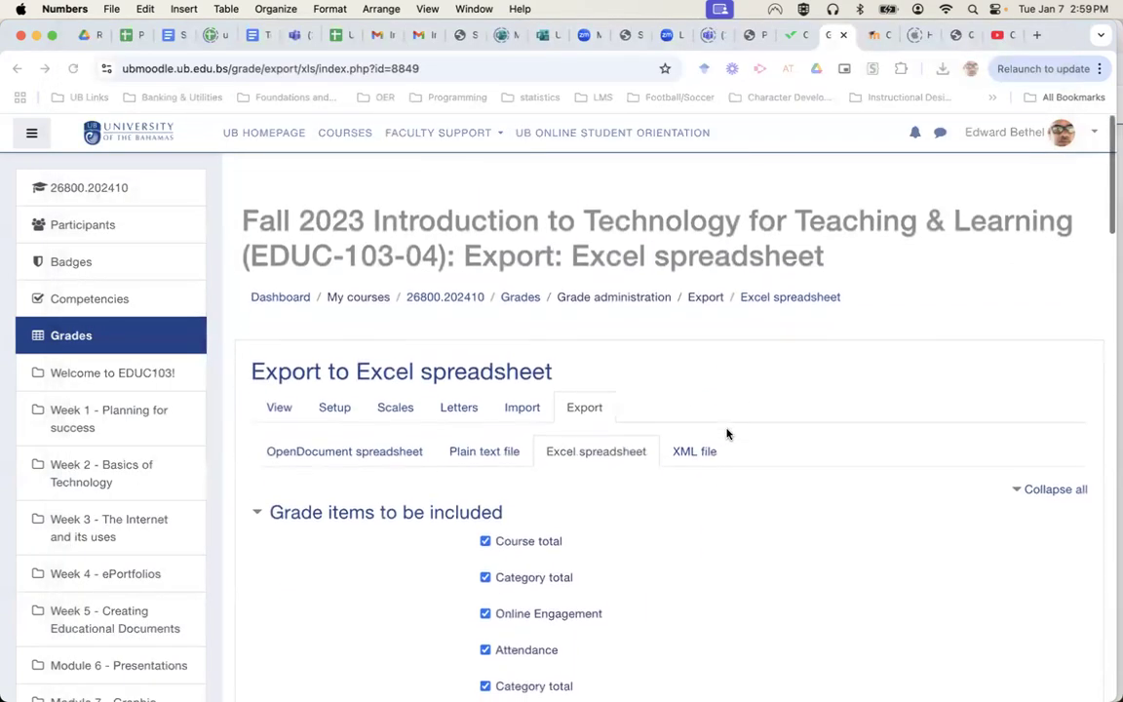
left_click(280, 392)
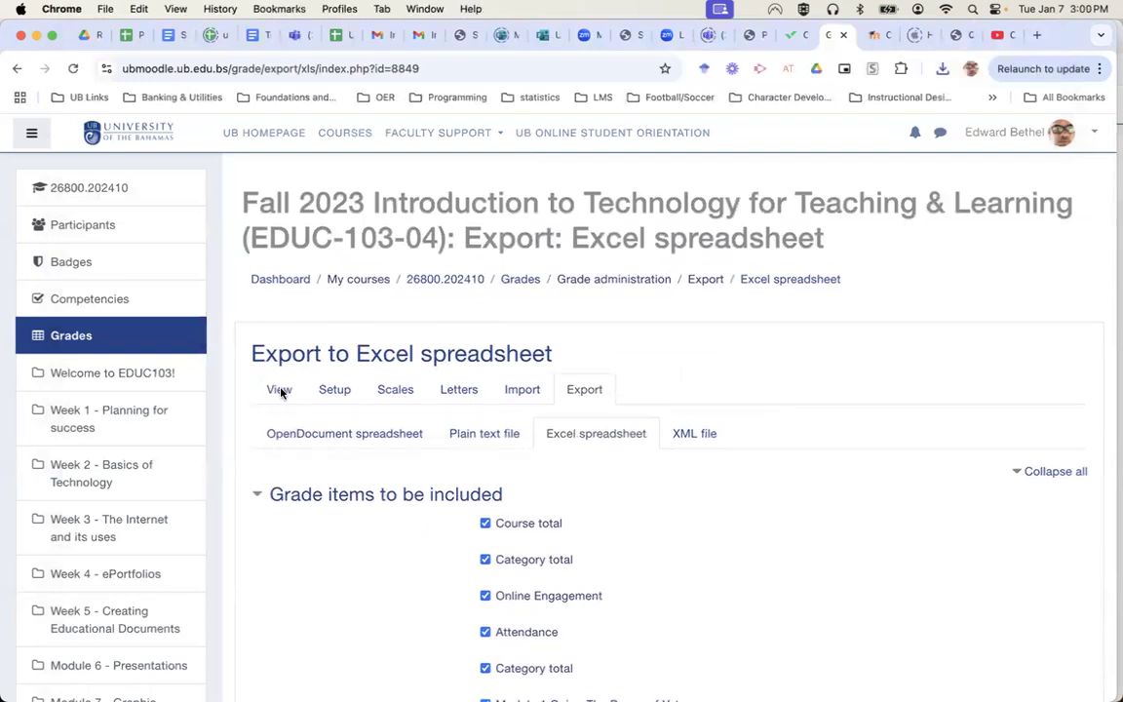
left_click(280, 392)
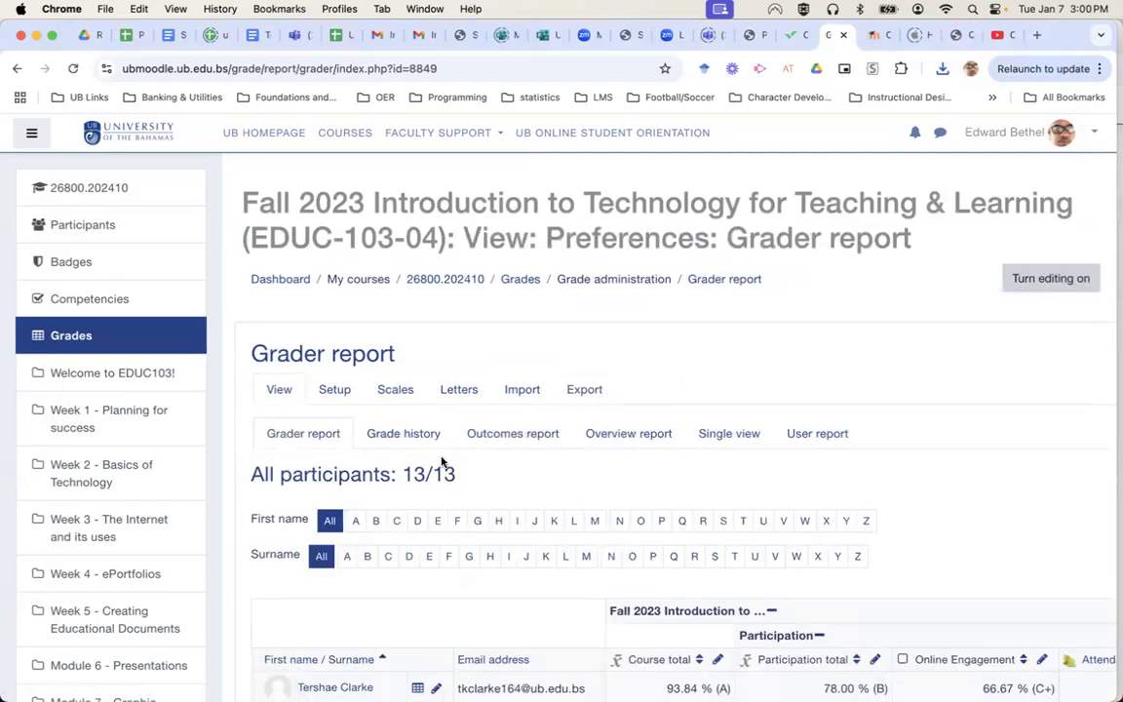
left_click(592, 395)
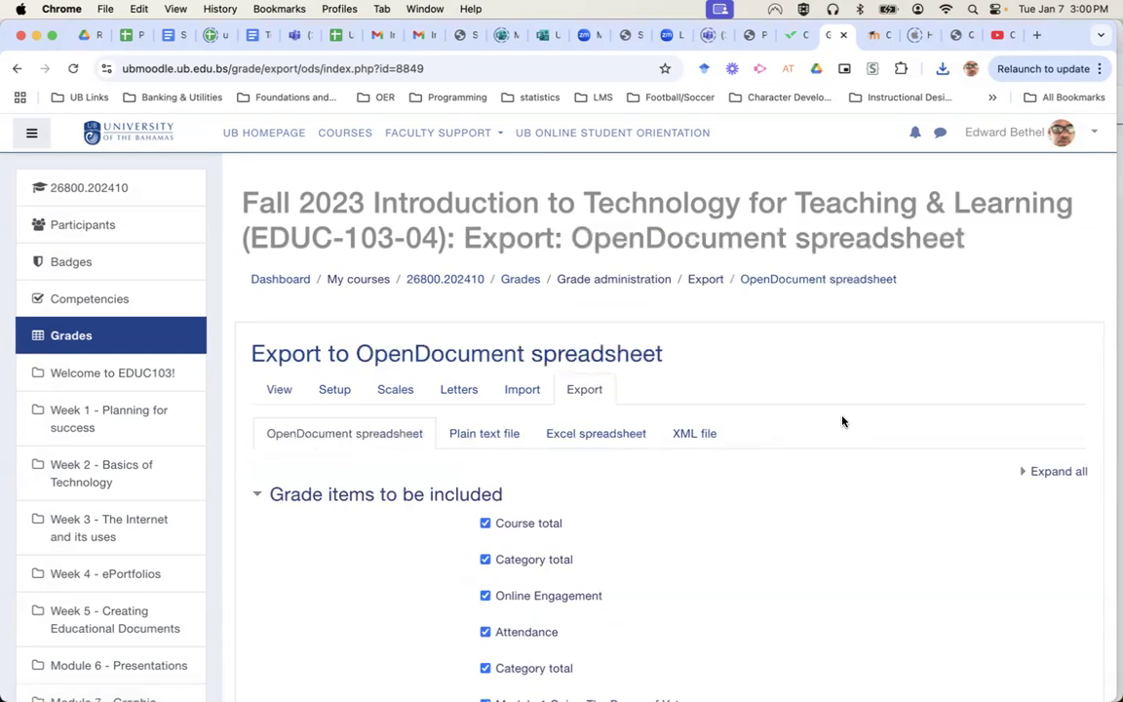
left_click(616, 438)
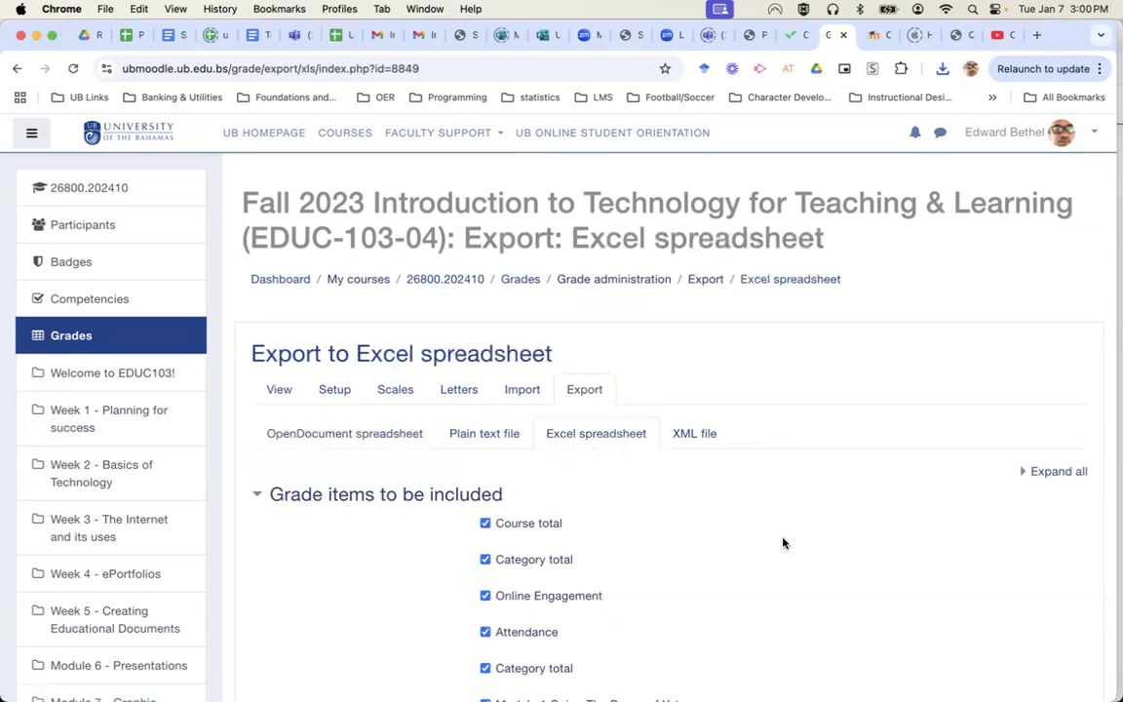
scroll(783, 543, "down", 2)
scroll(783, 543, "down", 15)
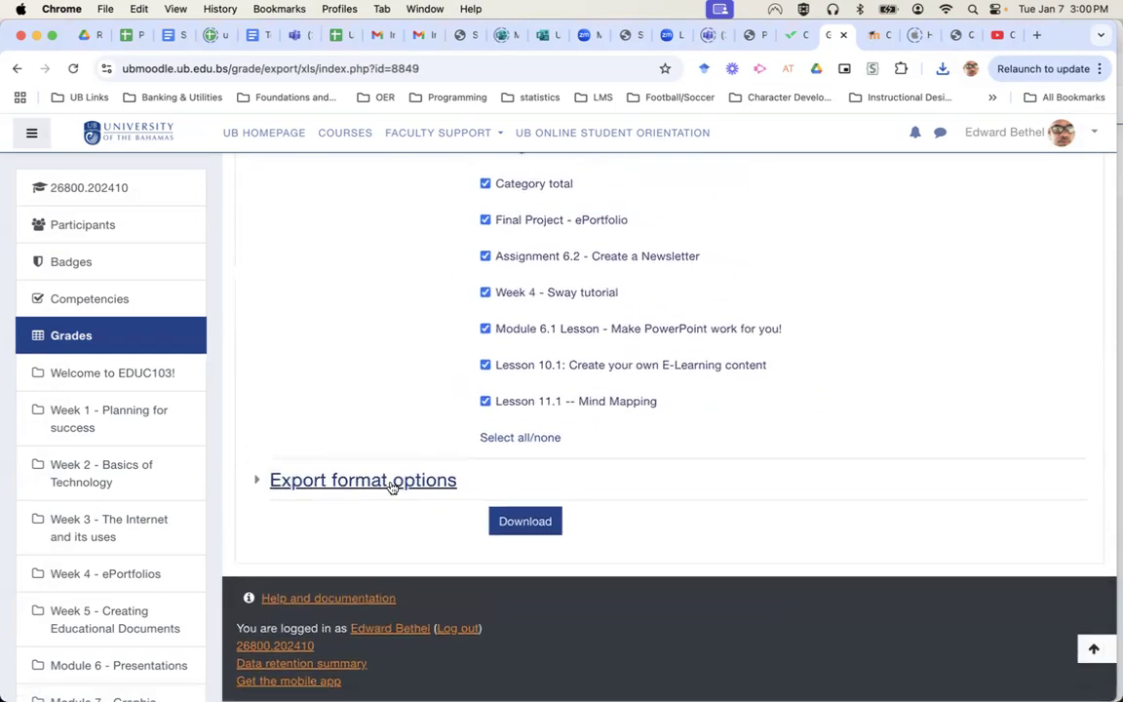
left_click(393, 482)
left_click(531, 582)
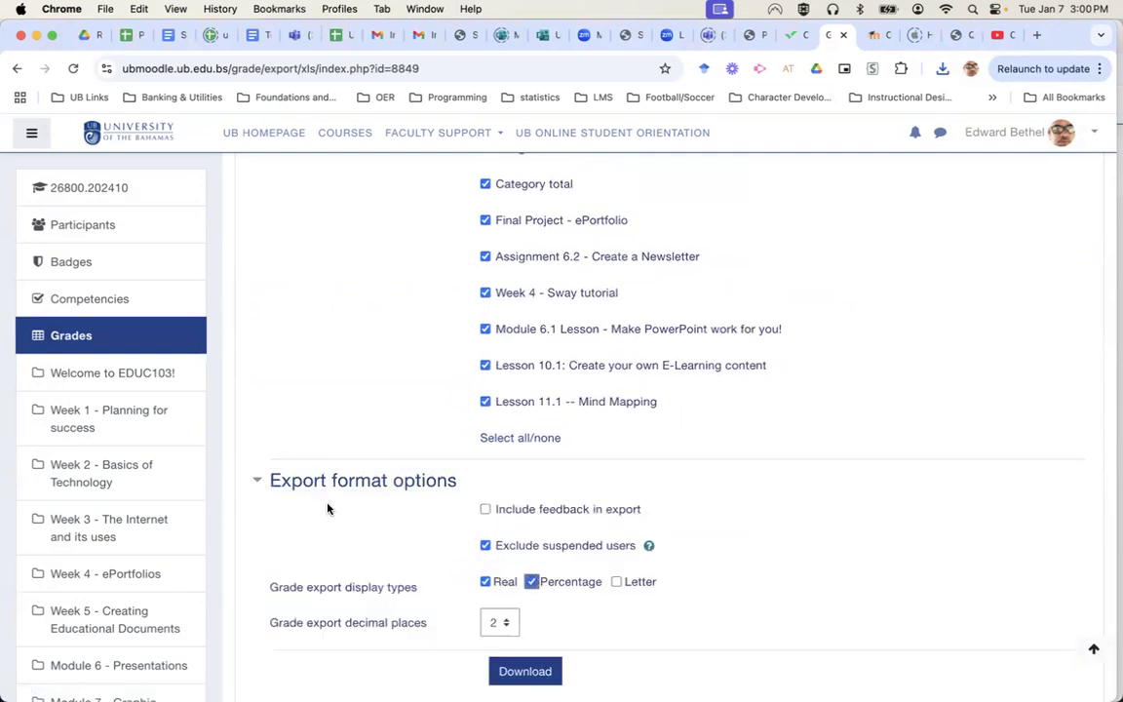
key("ctrl+Up")
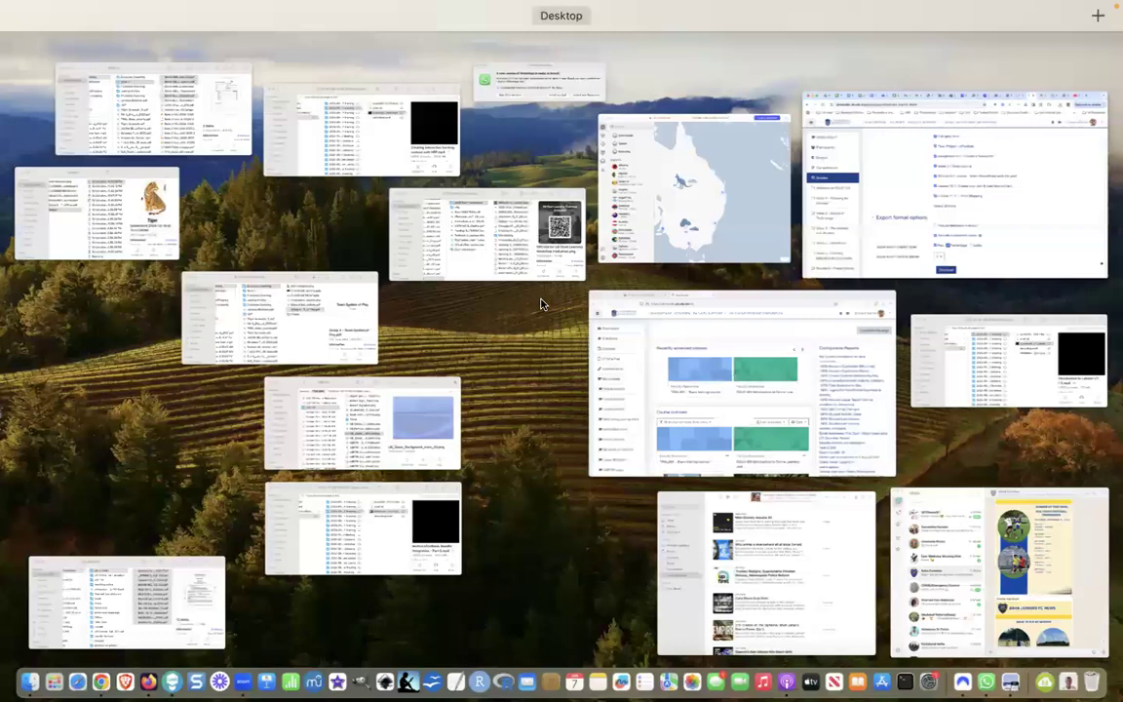
left_click(965, 197)
mouse_move(743, 687)
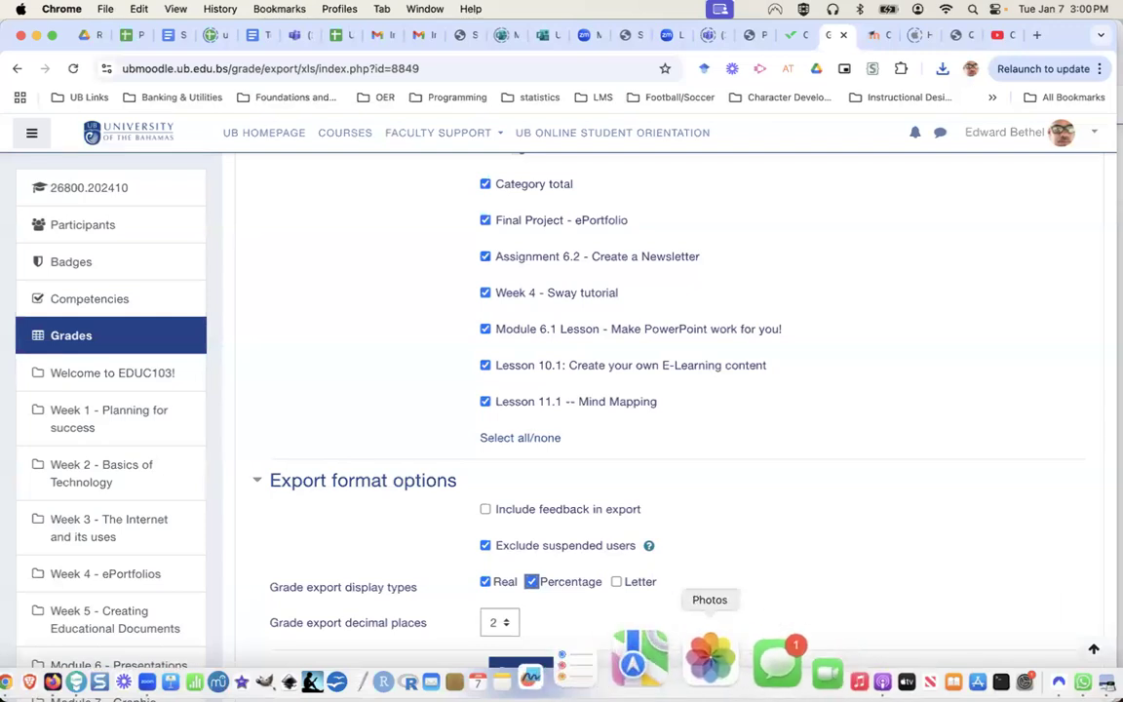
left_click(285, 663)
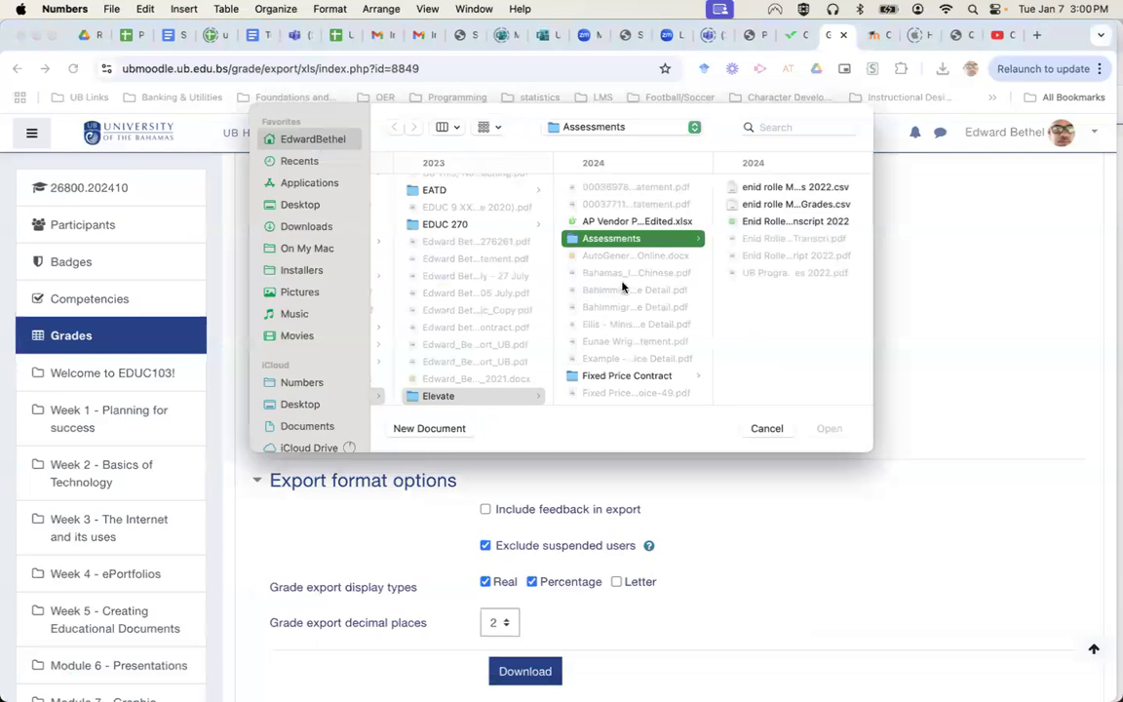
left_click(765, 429)
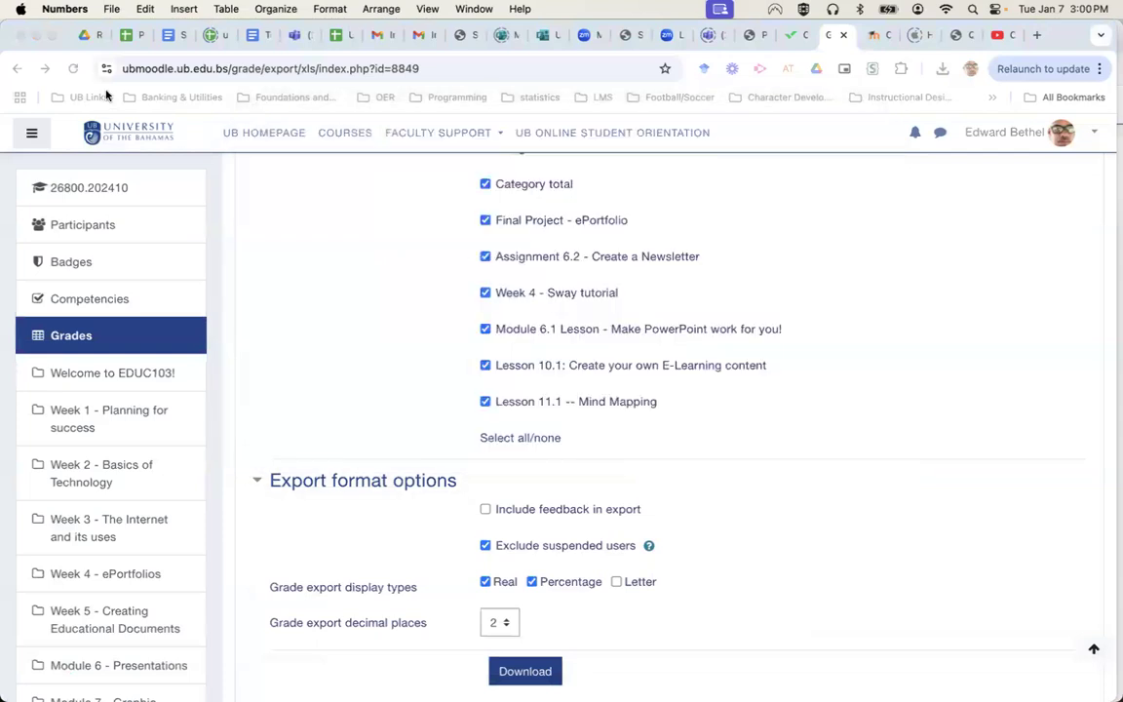
left_click(110, 9)
mouse_move(125, 66)
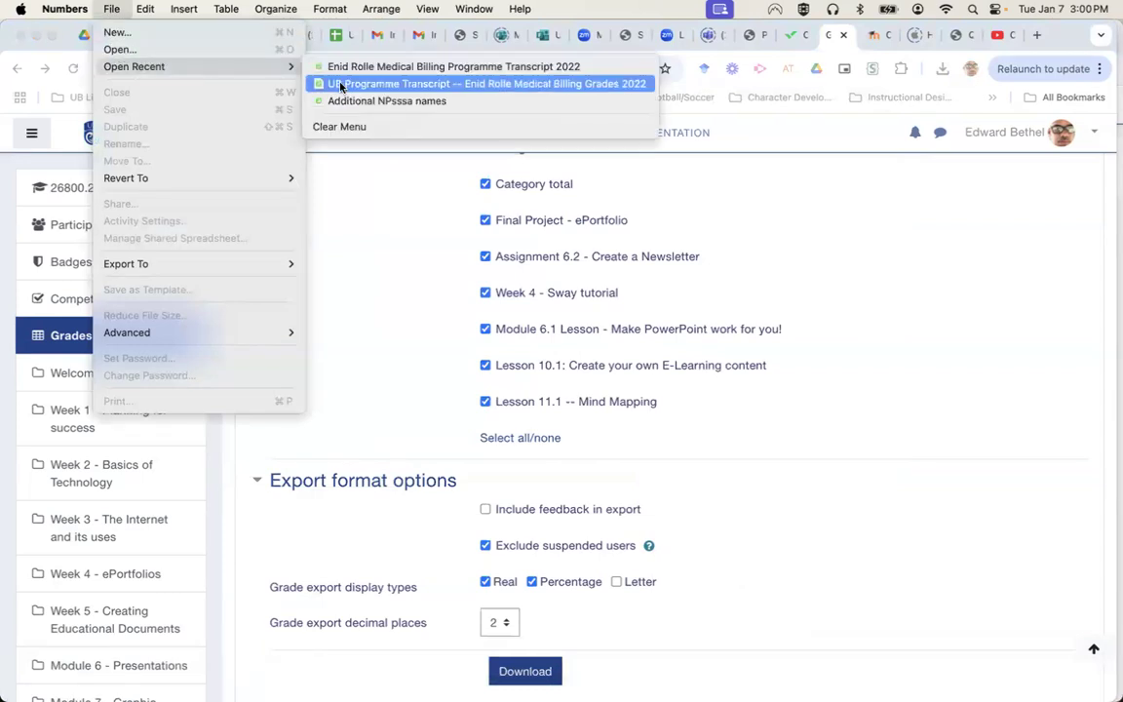
left_click(111, 9)
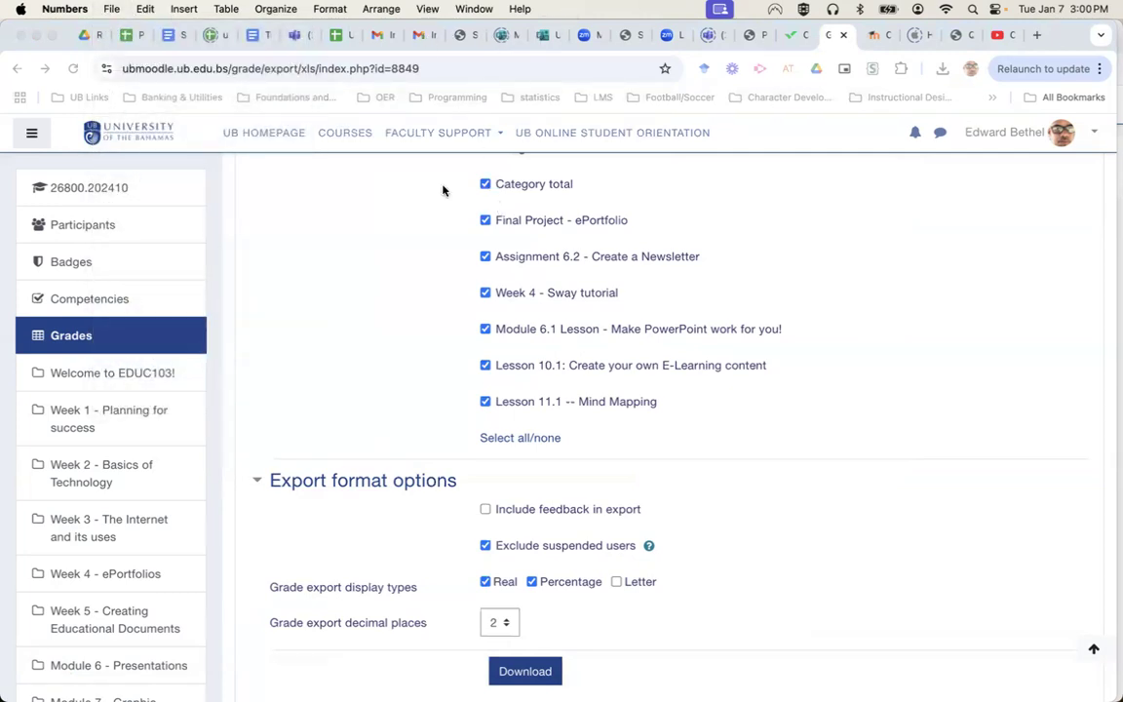
left_click(351, 268)
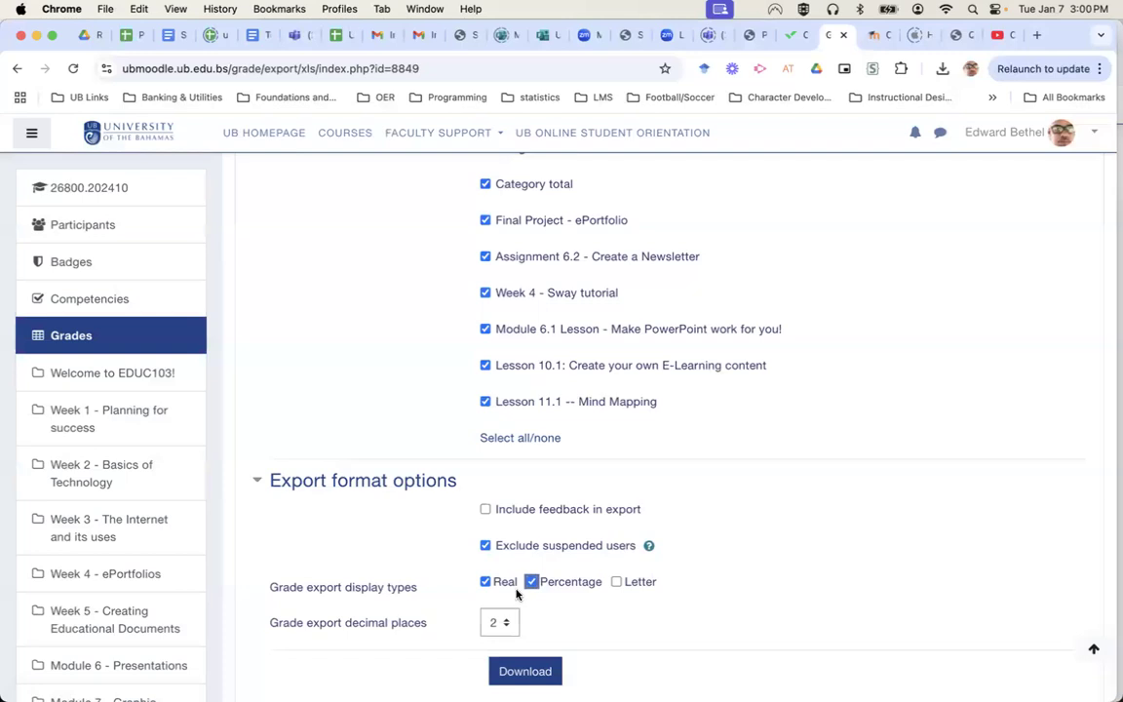
Cancel the first download and change display types to Percentage and Letter, without Real.
left_click(540, 675)
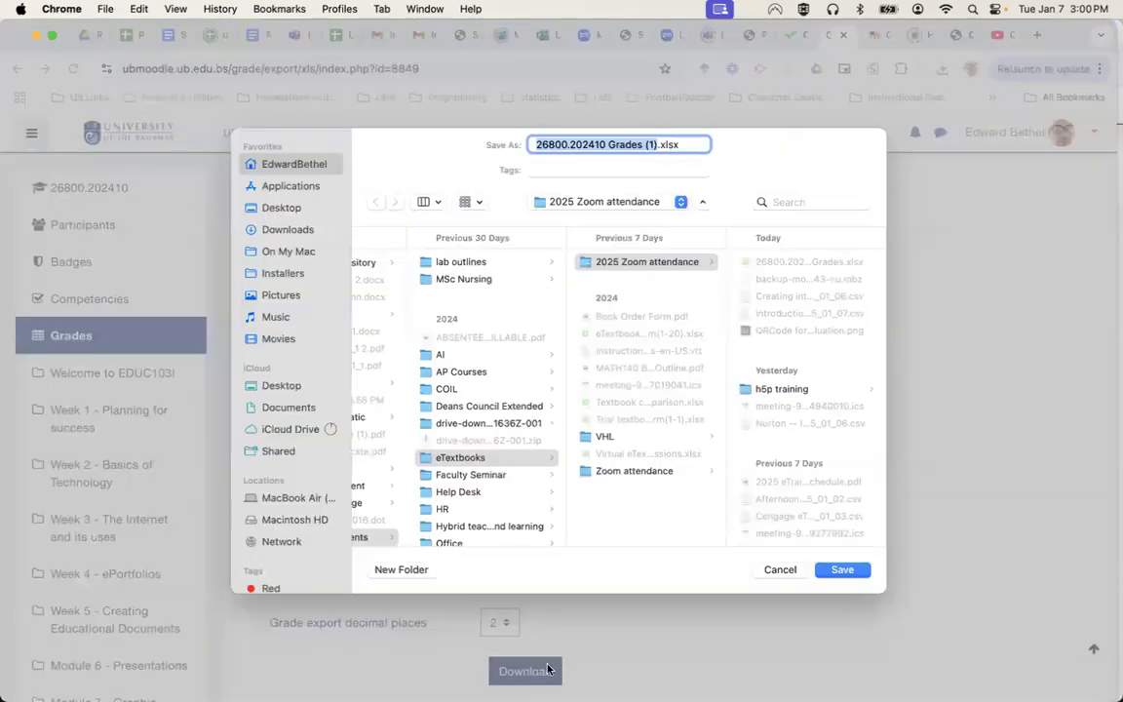
left_click(780, 572)
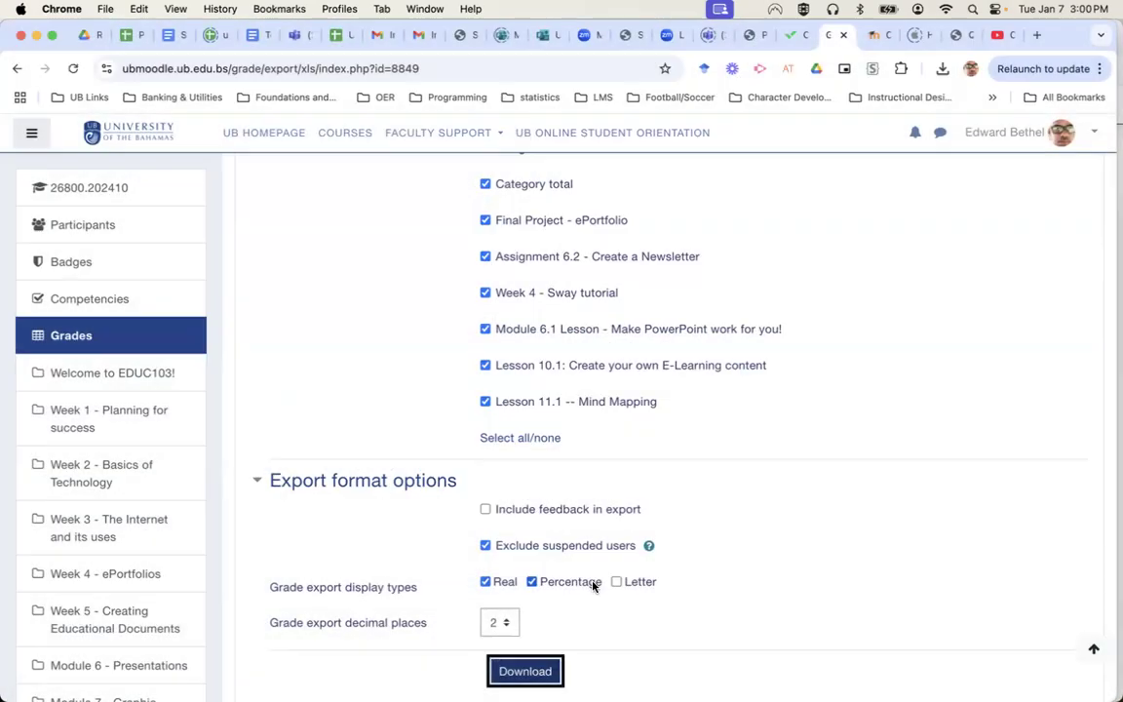
left_click(616, 582)
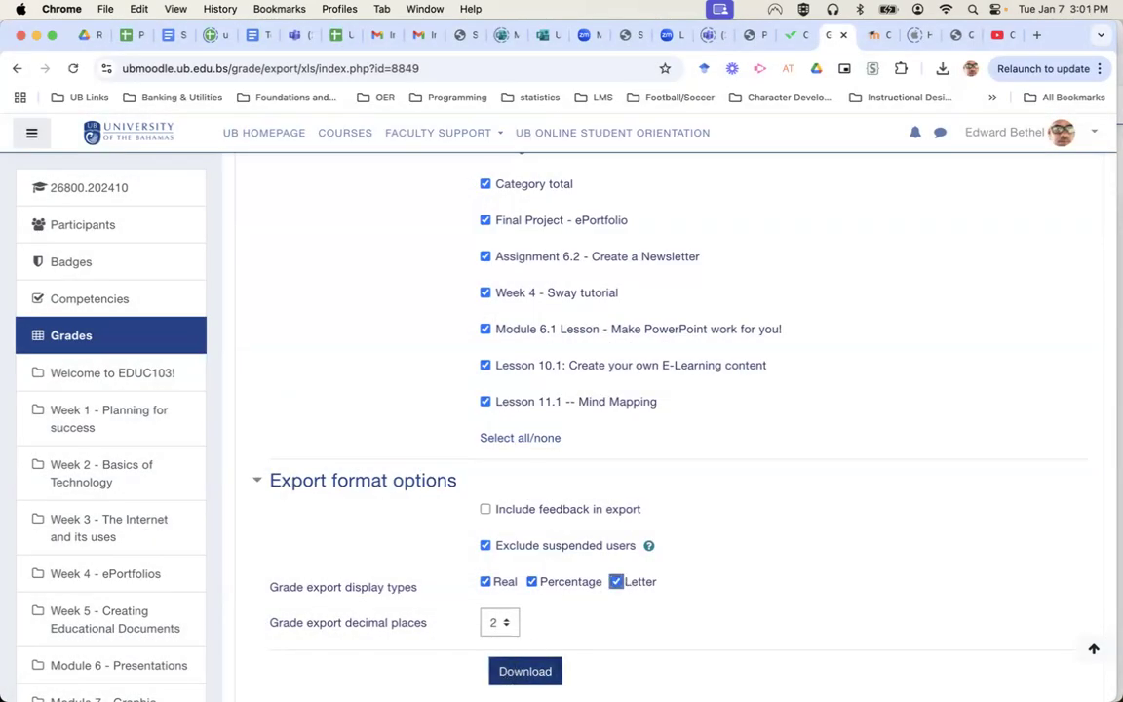
left_click(484, 582)
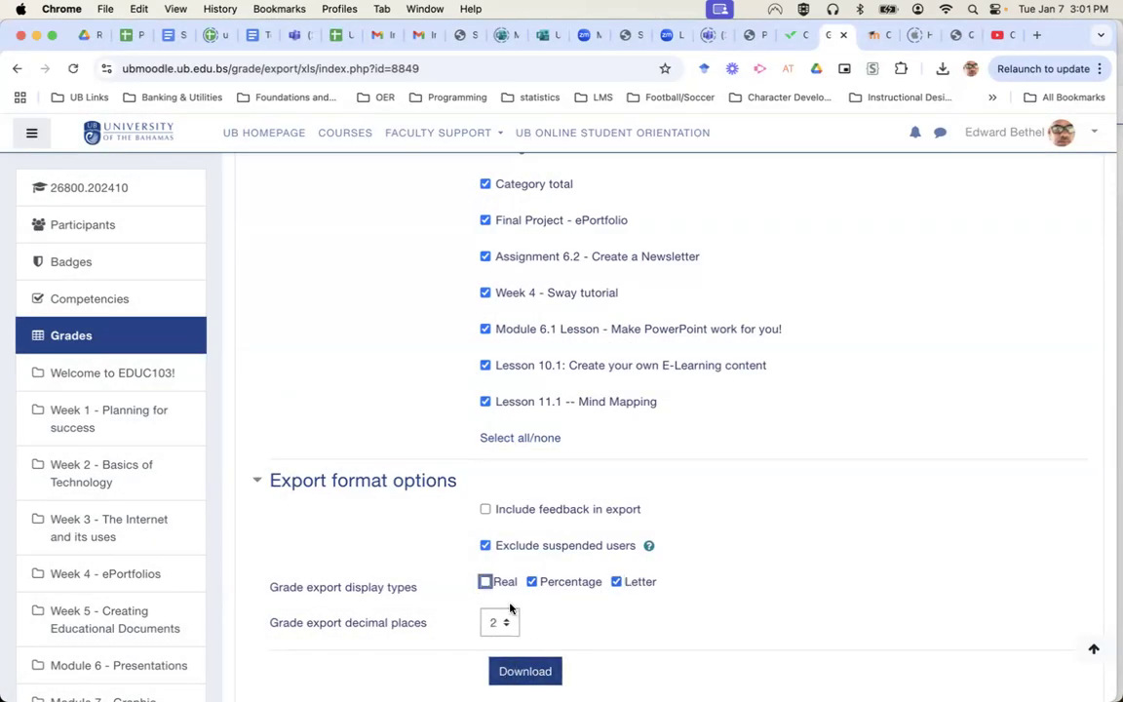
Download 26800.202410 Grades (1).xlsx and open it in Numbers.
left_click(545, 671)
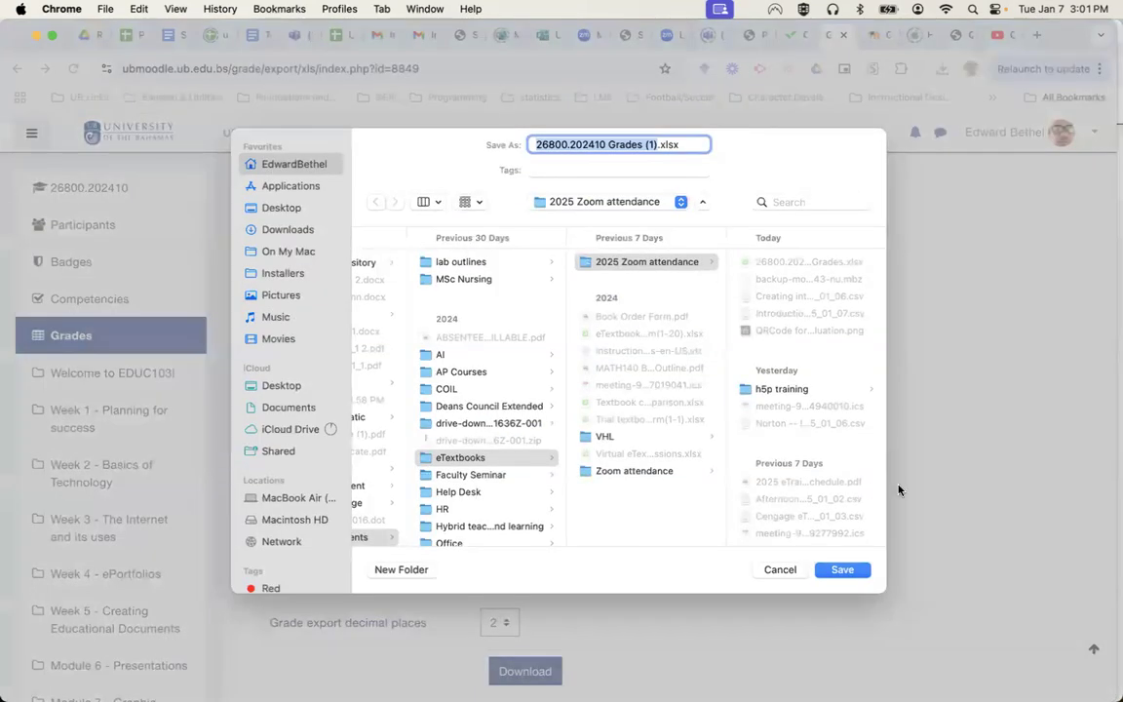
left_click(841, 570)
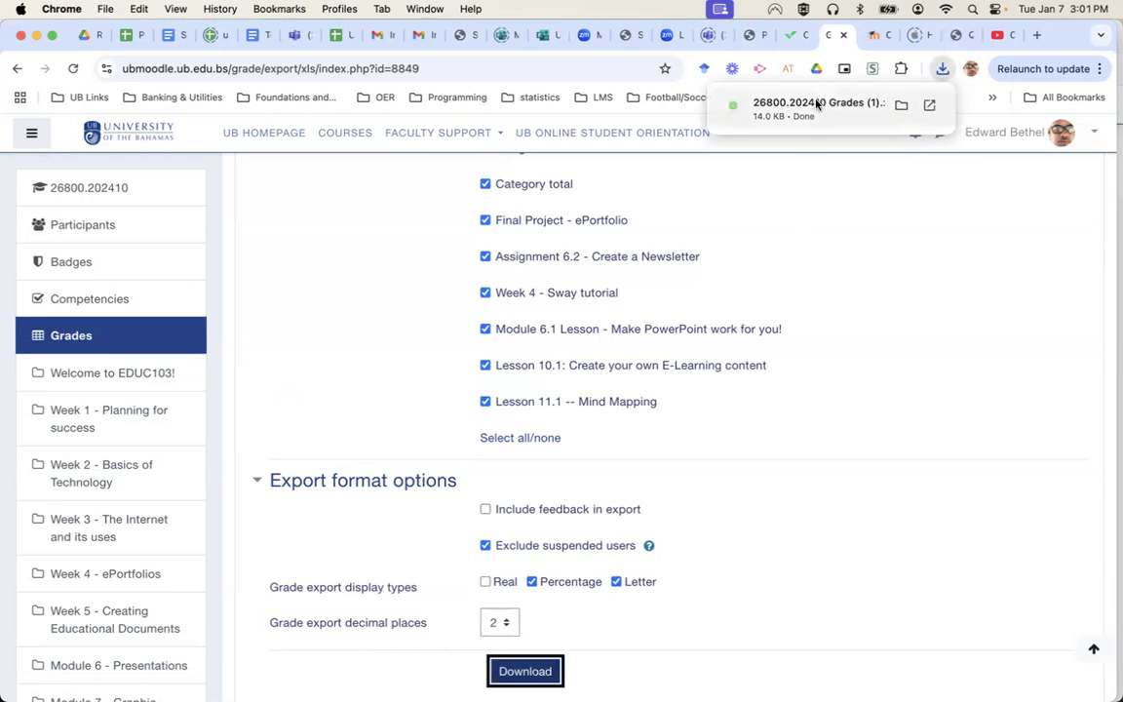
left_click(815, 102)
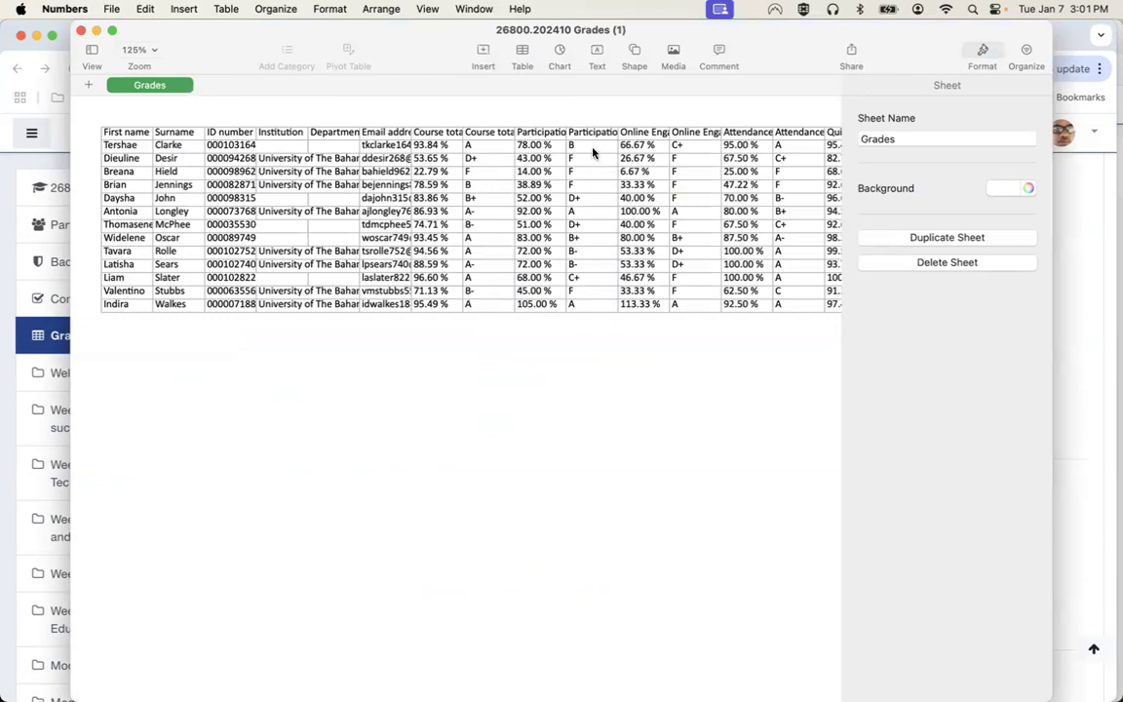
Scroll across to the Quiz columns in Numbers, then return to Chrome.
scroll(781, 253, "right", 10)
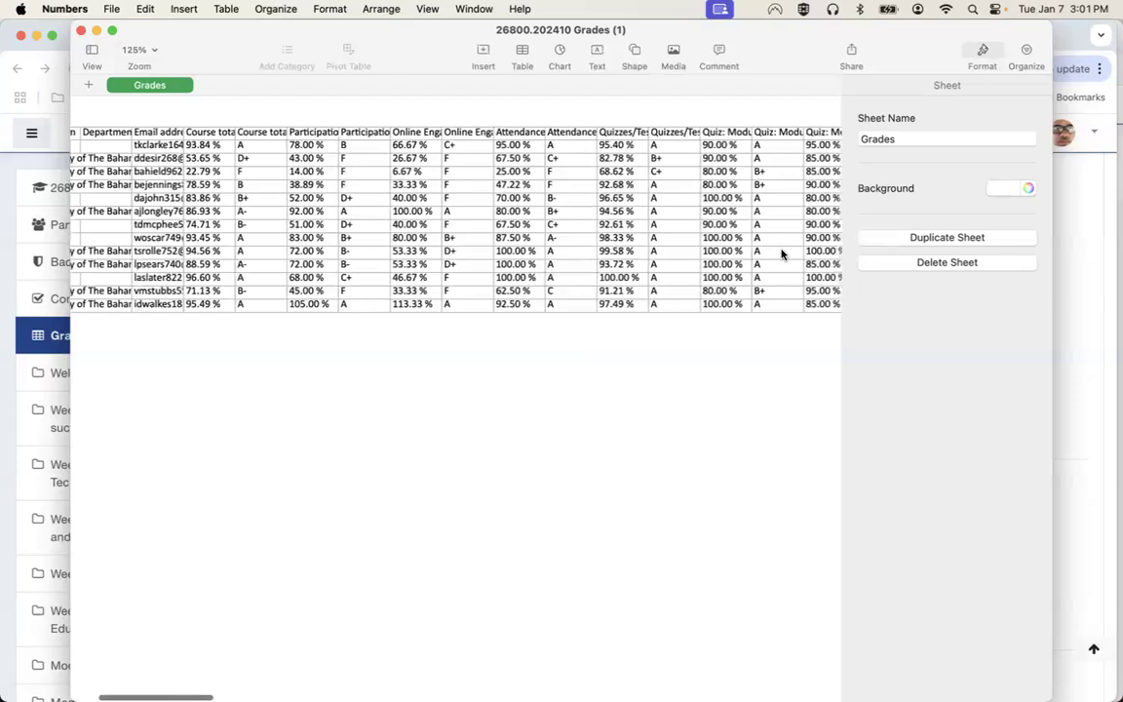
scroll(780, 251, "right", 10)
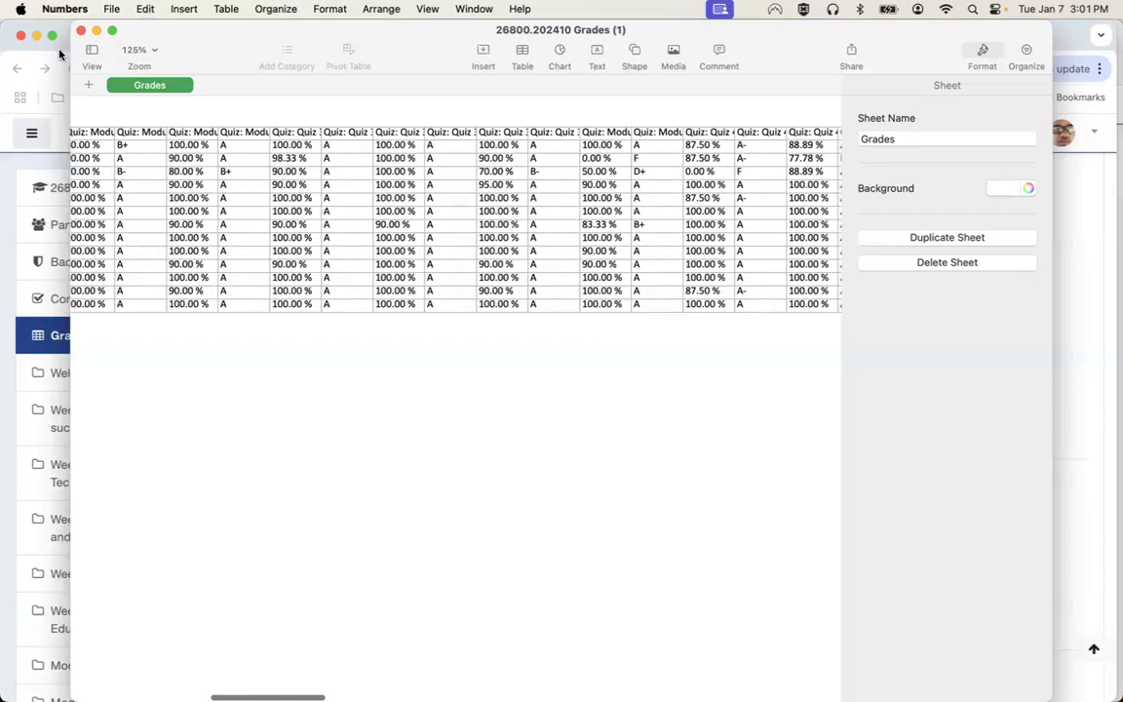
left_click(62, 142)
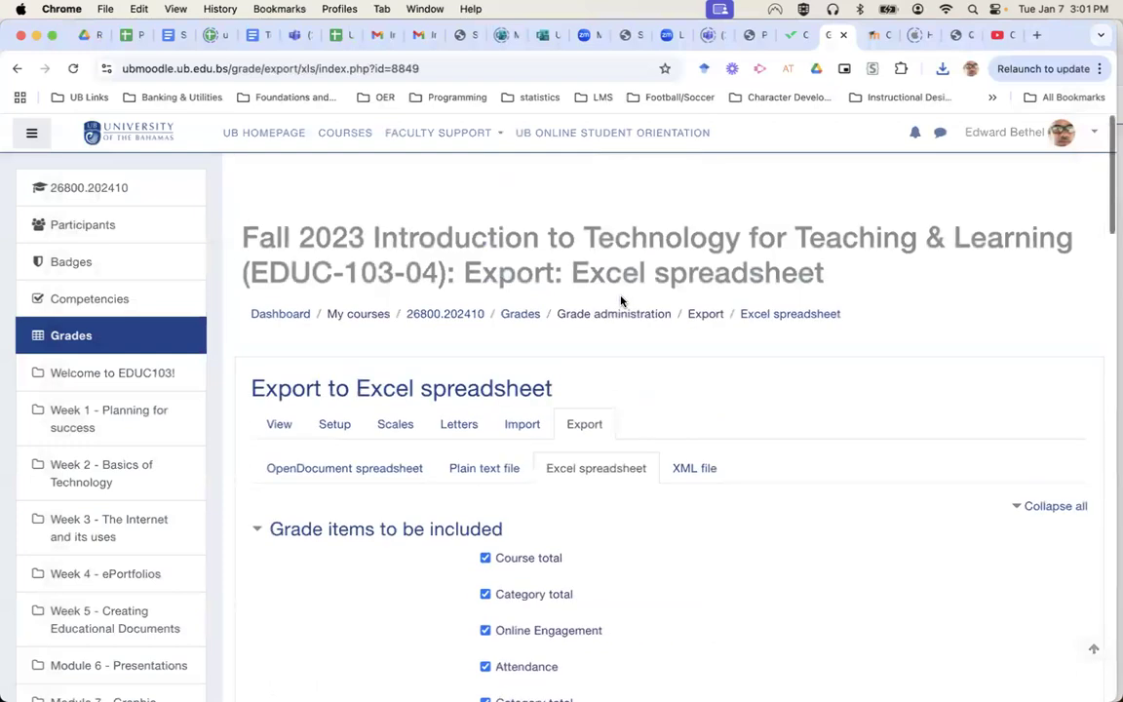
Review the Grade letters table, from A at 90–100 % down to F below 50 %.
left_click(279, 391)
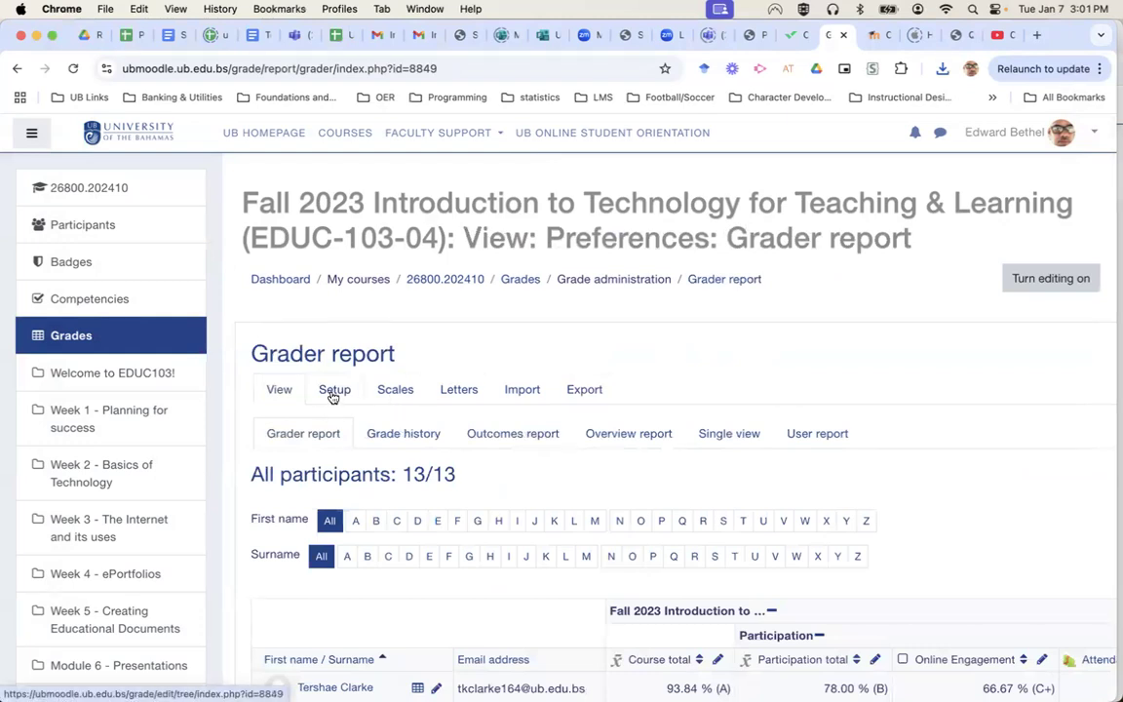
left_click(469, 393)
scroll(775, 421, "down", 5)
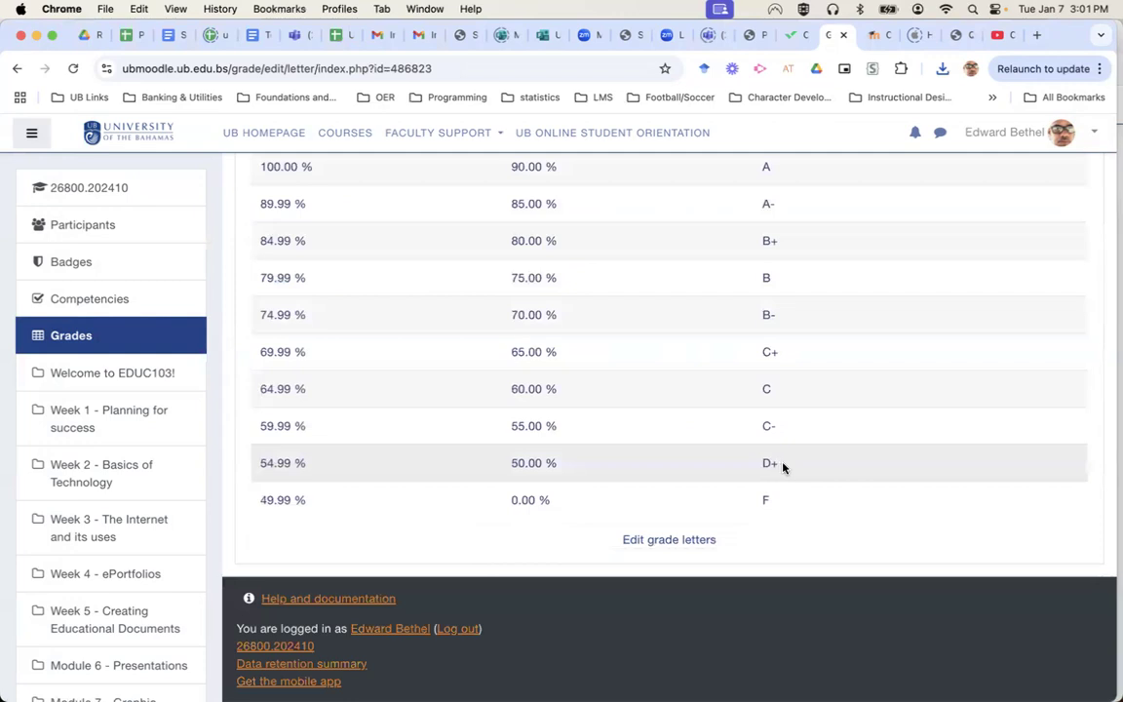
scroll(618, 447, "up", 5)
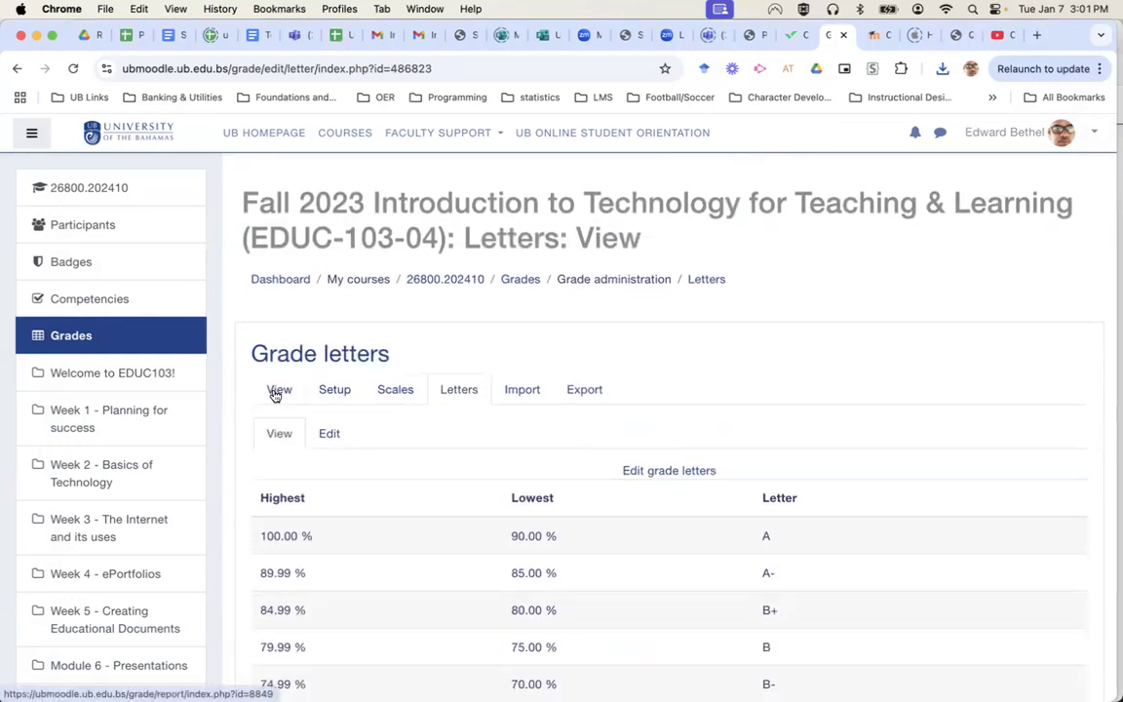
scroll(768, 452, "down", 5)
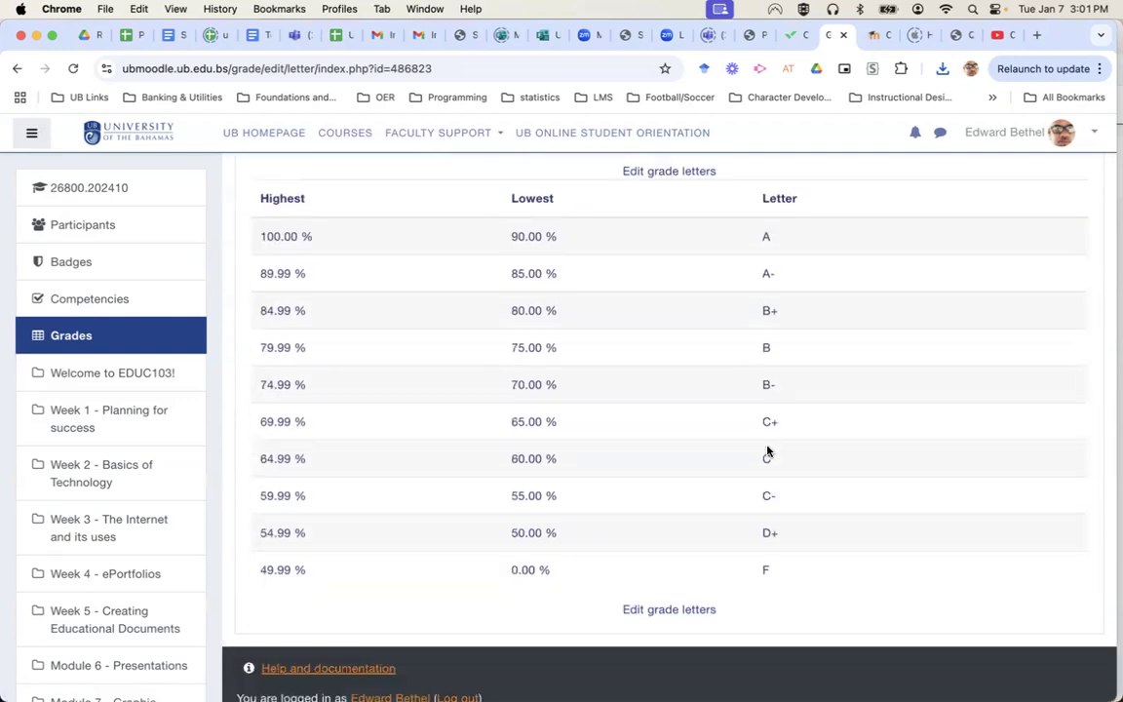
scroll(768, 452, "up", 2)
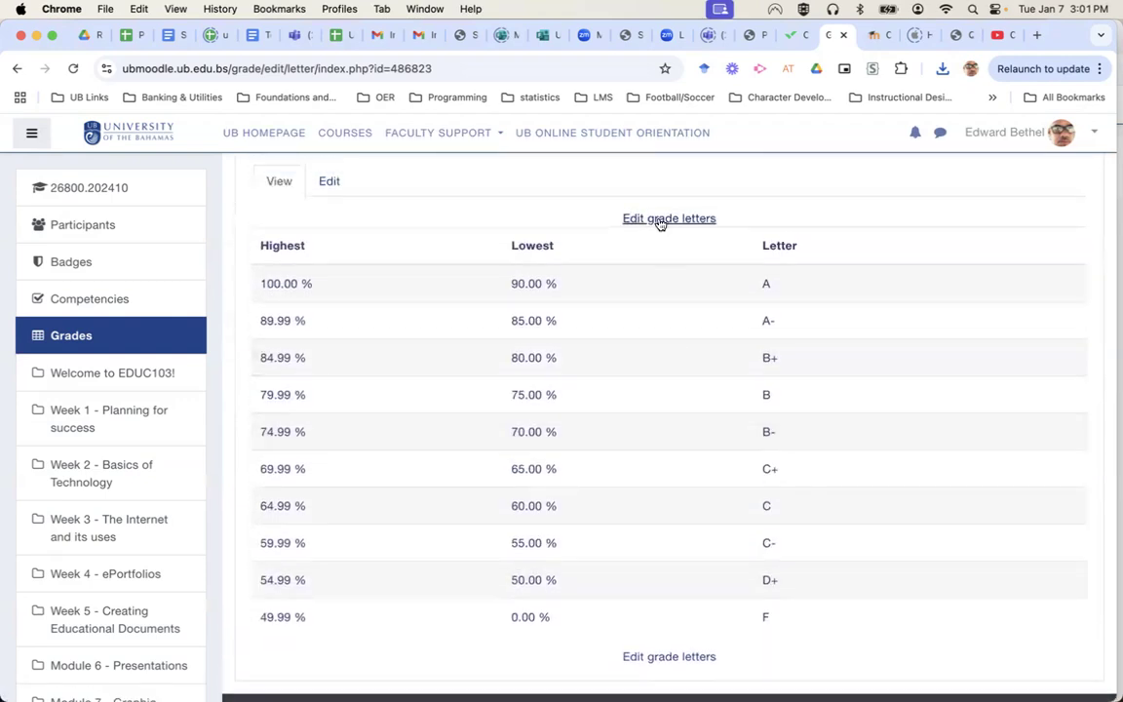
left_click(331, 185)
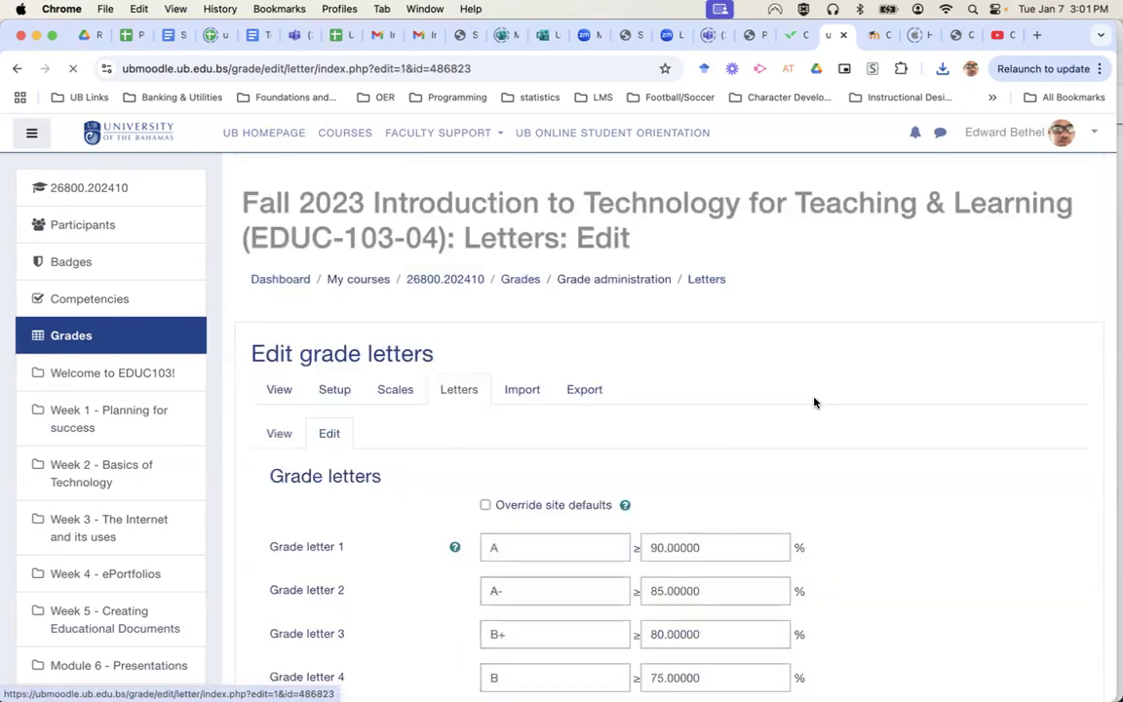
scroll(883, 598, "down", 6)
scroll(882, 594, "up", 5)
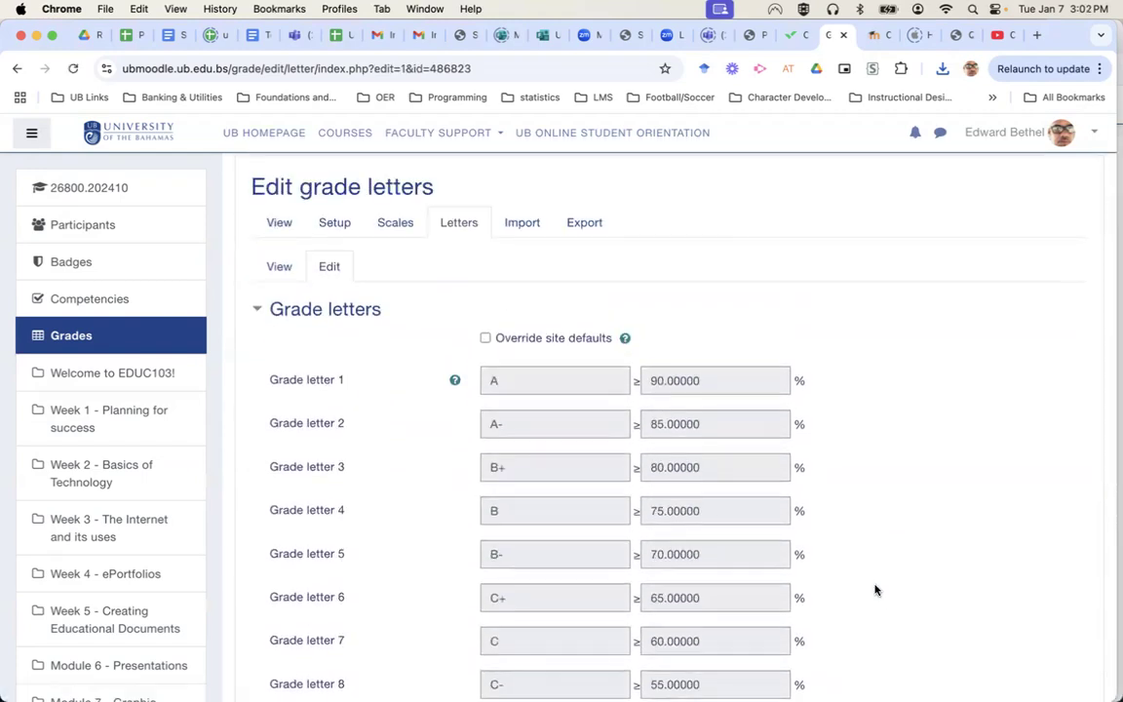
left_click(278, 267)
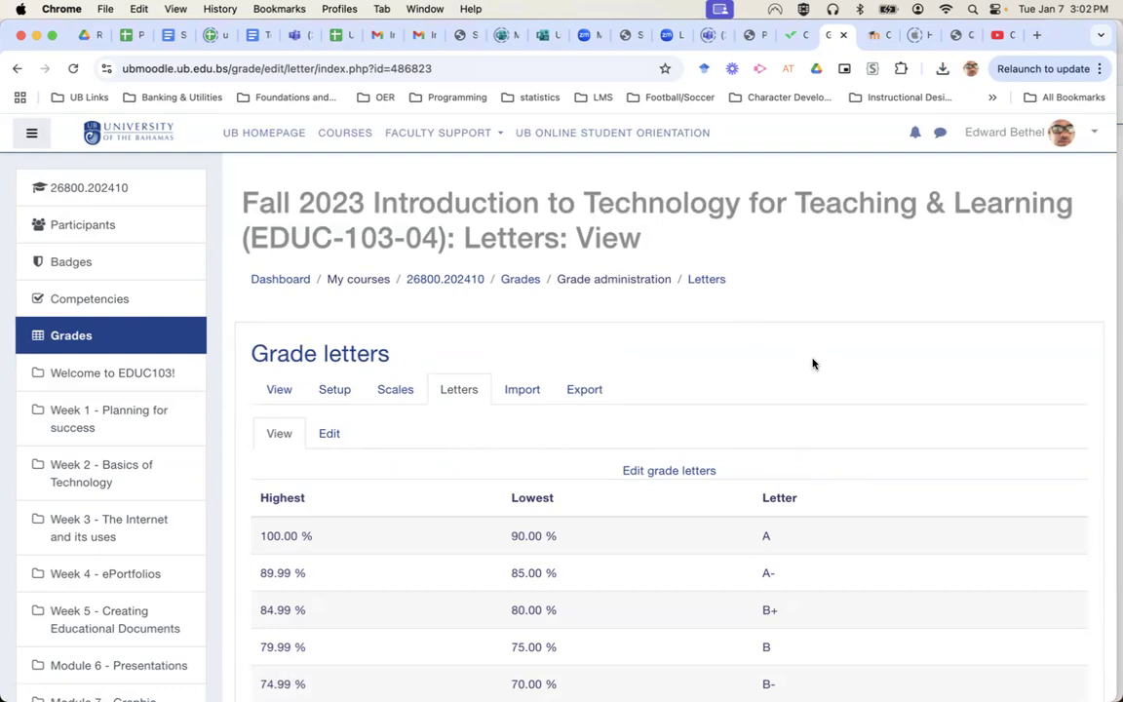
Reopen the EDUC-103-04 Grader report and review all 13 participants' percentage-and-letter totals.
left_click(283, 397)
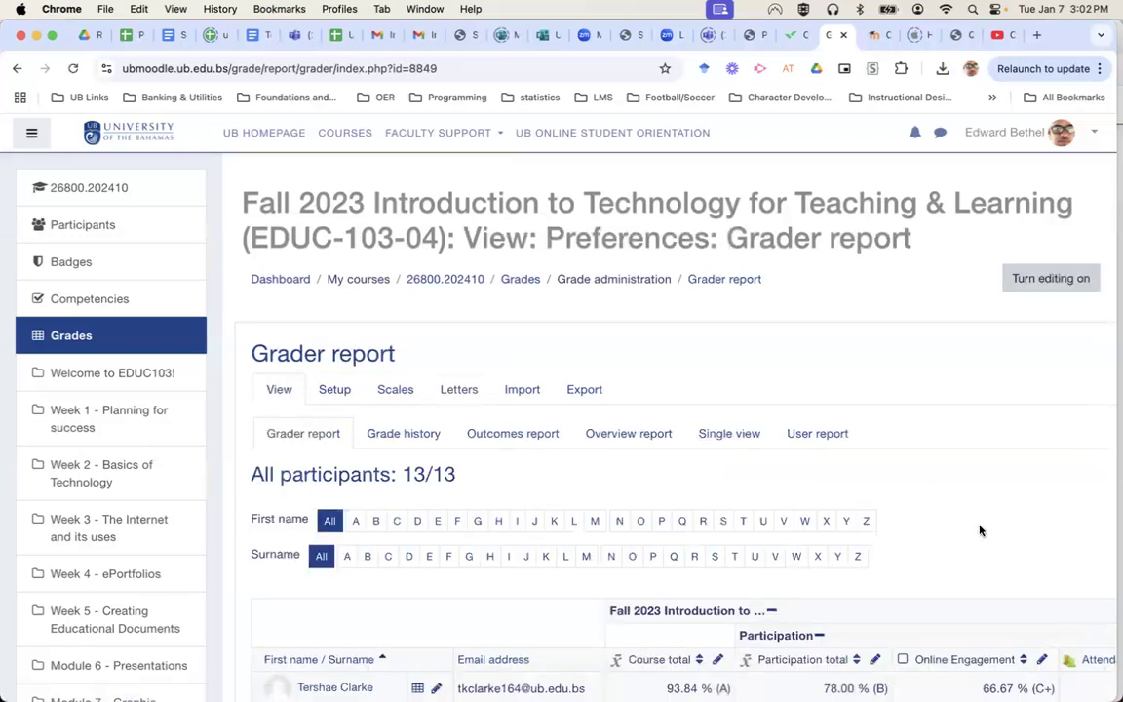
scroll(981, 531, "down", 5)
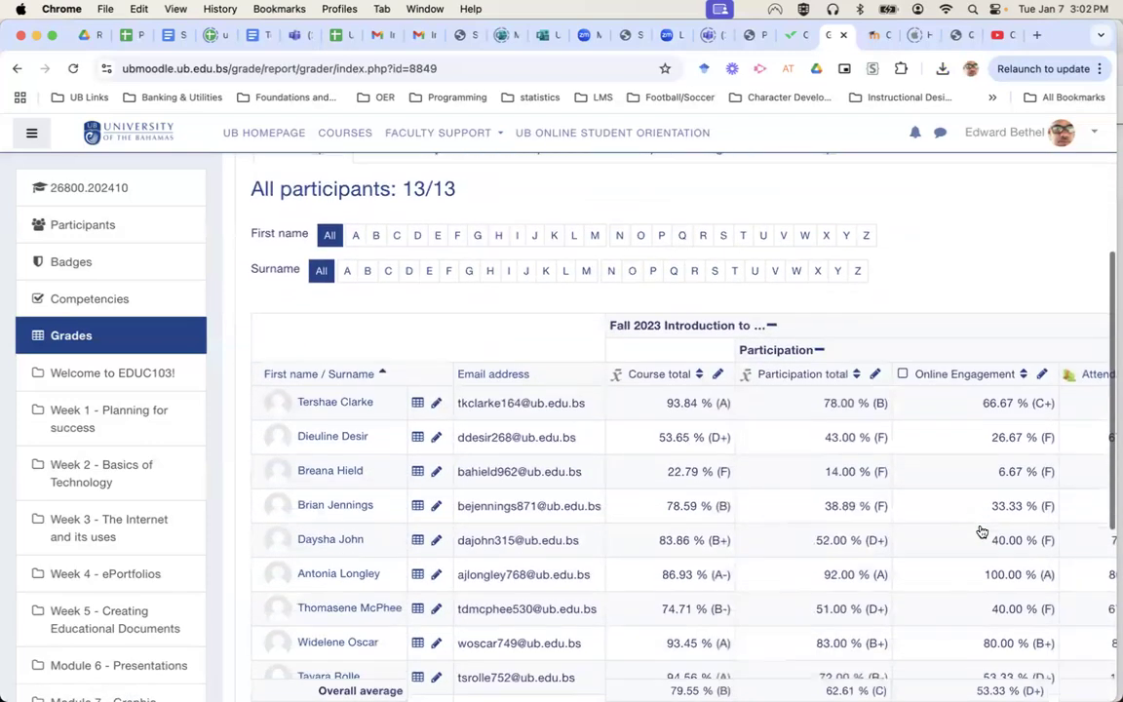
scroll(982, 531, "down", 3)
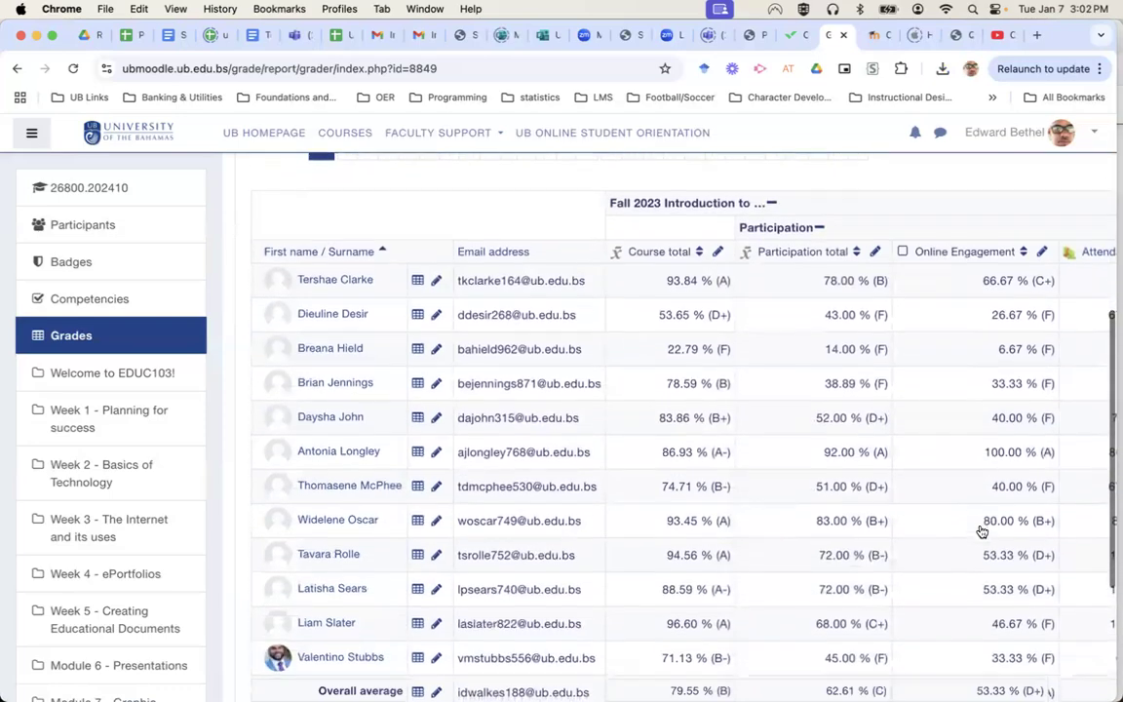
scroll(982, 531, "down", 3)
scroll(981, 530, "up", 10)
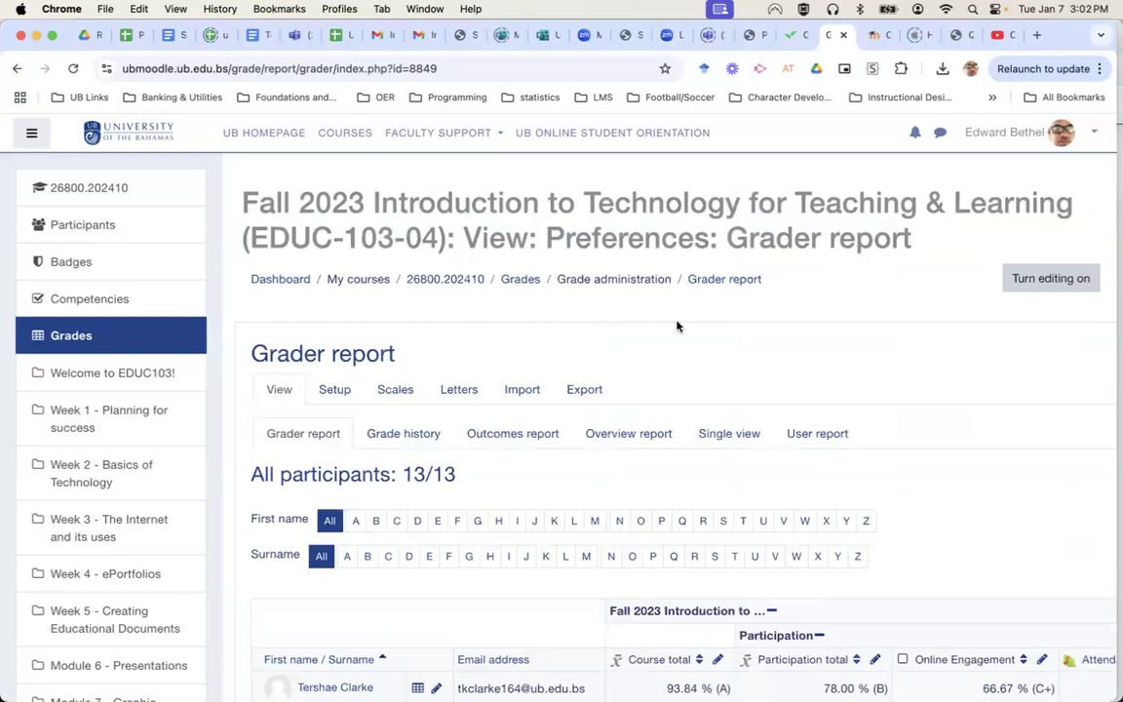
Show one student's User report and review their quiz grades and 74.71 % (B-) course total.
left_click(825, 433)
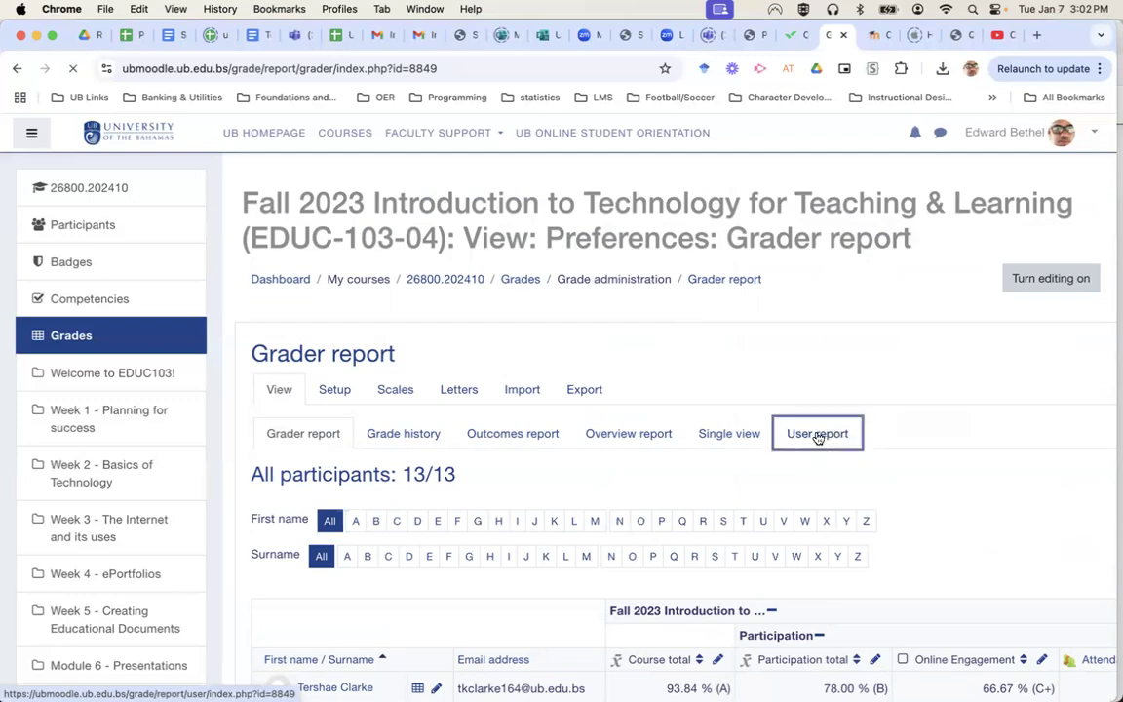
scroll(975, 487, "down", 5)
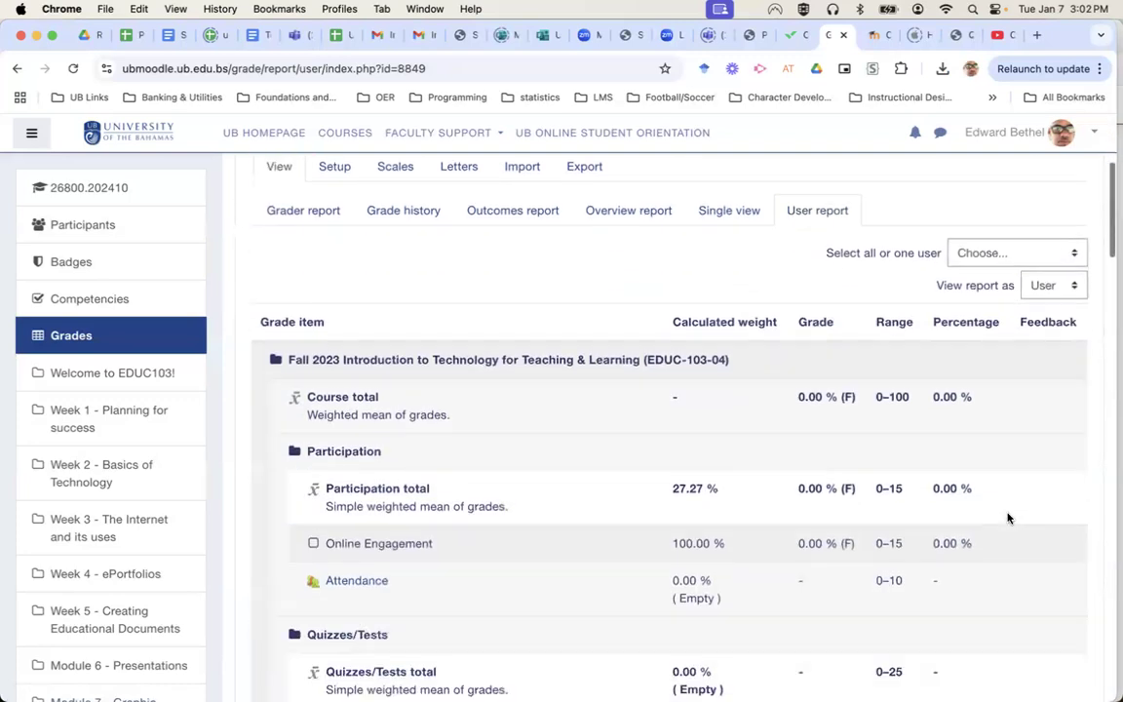
scroll(1008, 518, "up", 3)
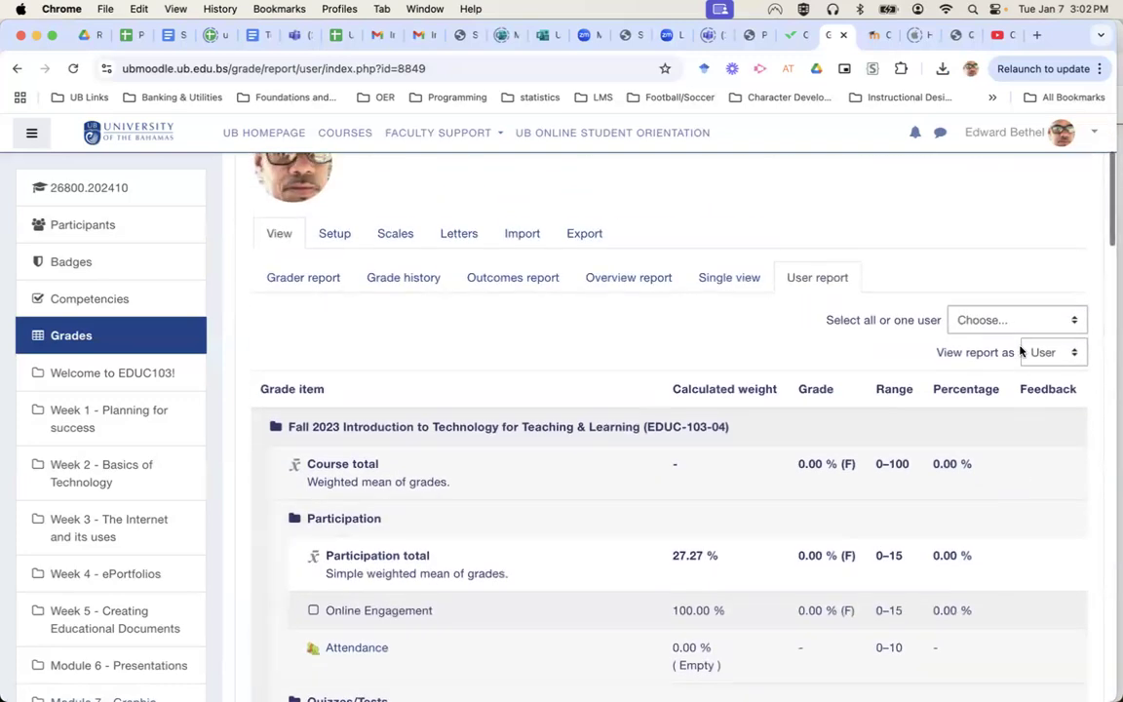
left_click(1013, 321)
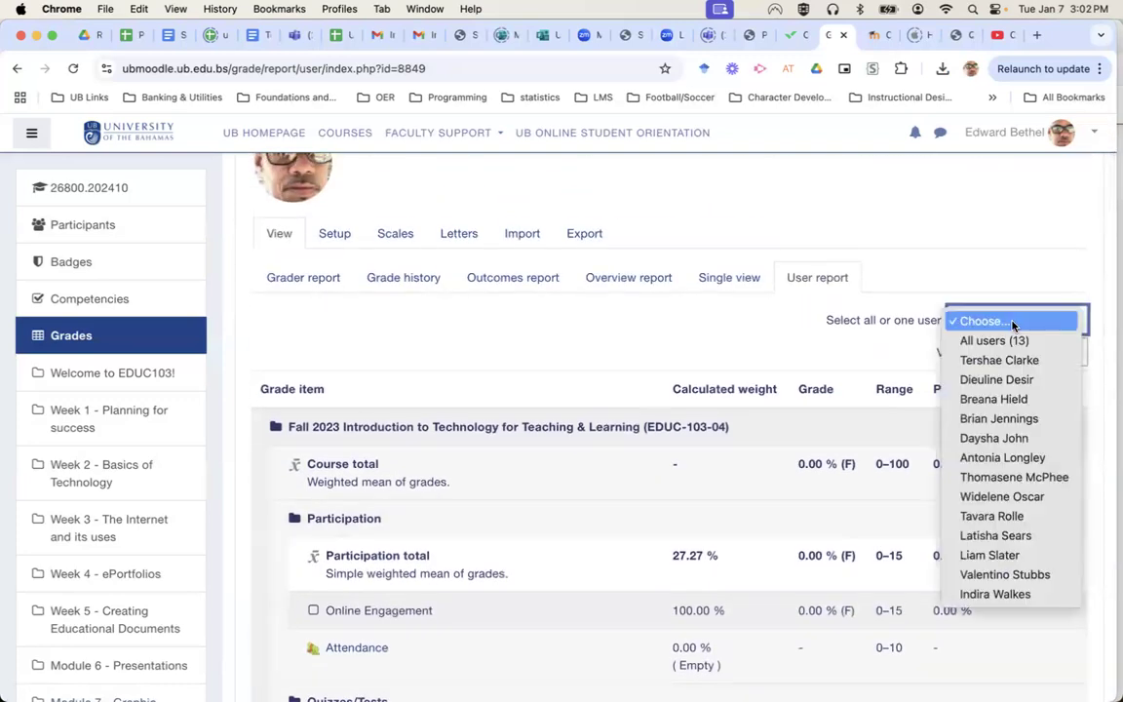
left_click(983, 477)
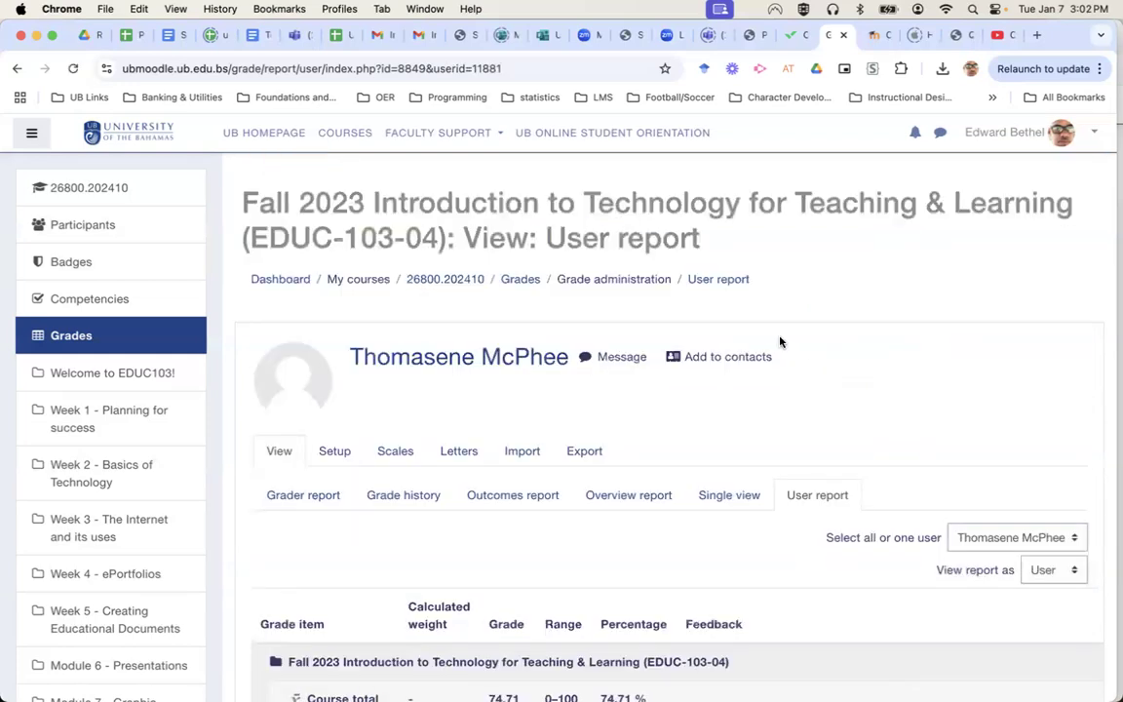
scroll(863, 351, "down", 10)
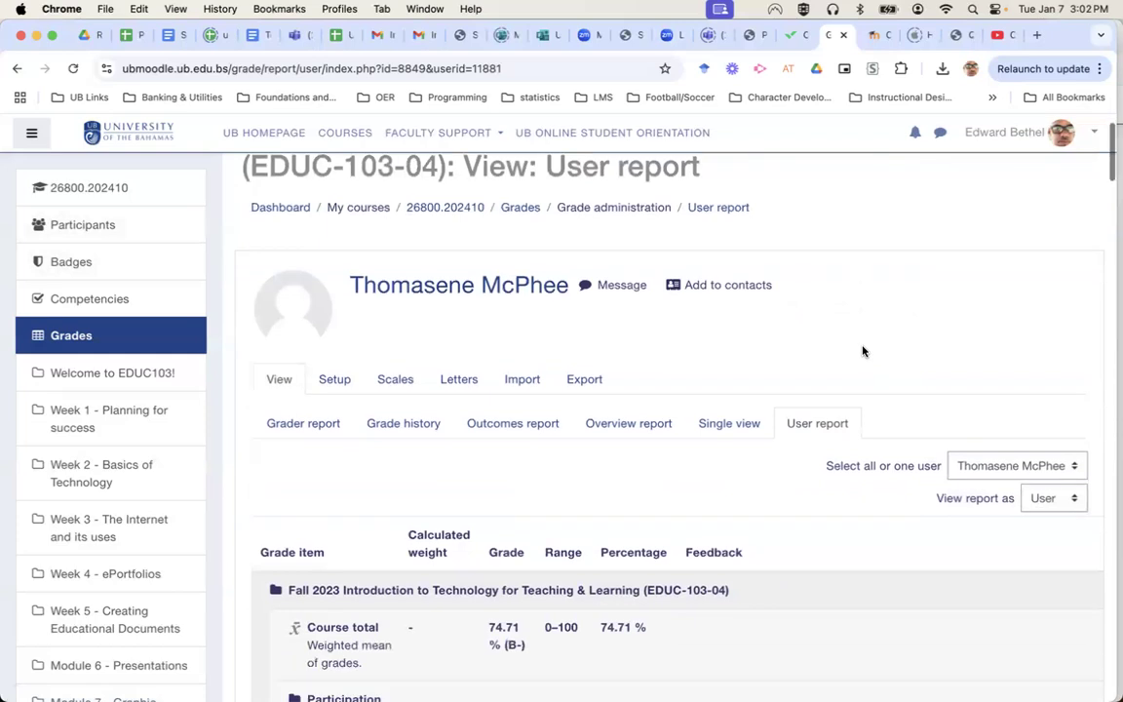
scroll(863, 351, "up", 10)
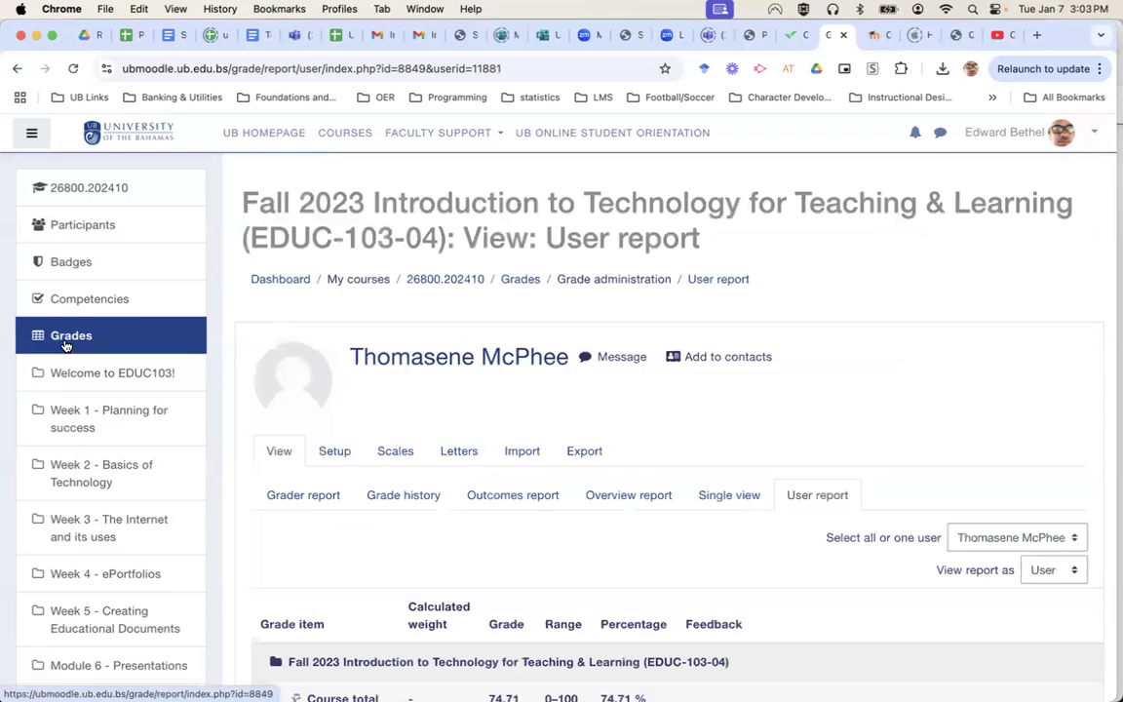
scroll(477, 409, "down", 10)
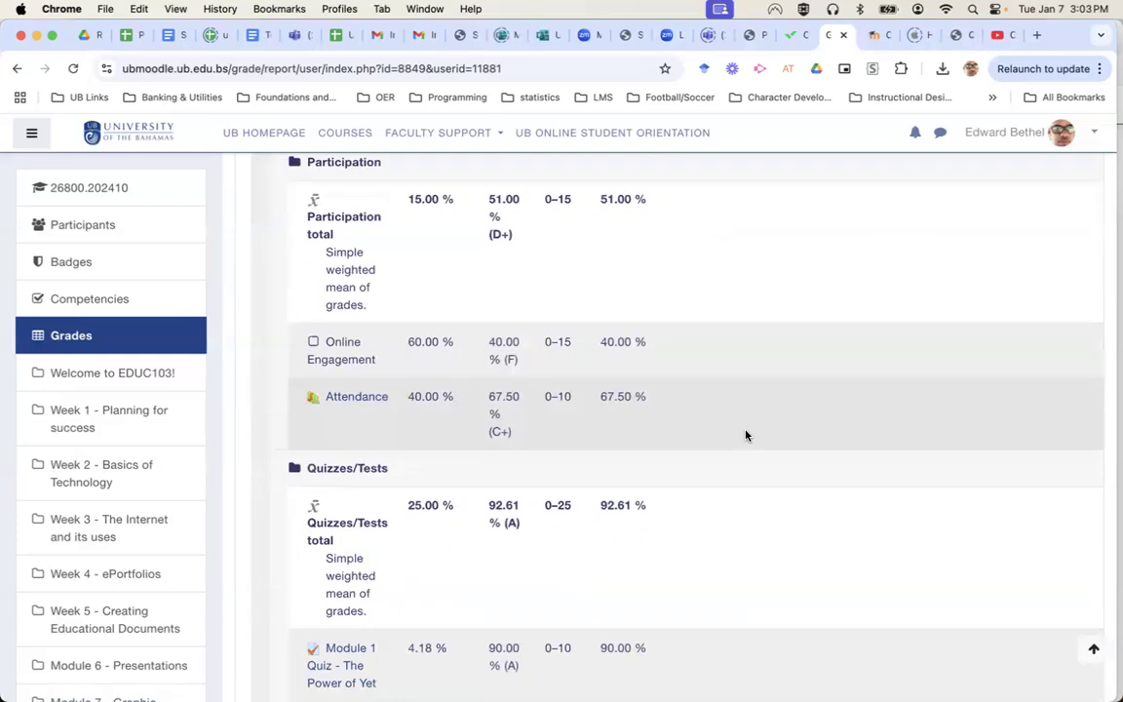
scroll(746, 436, "down", 1)
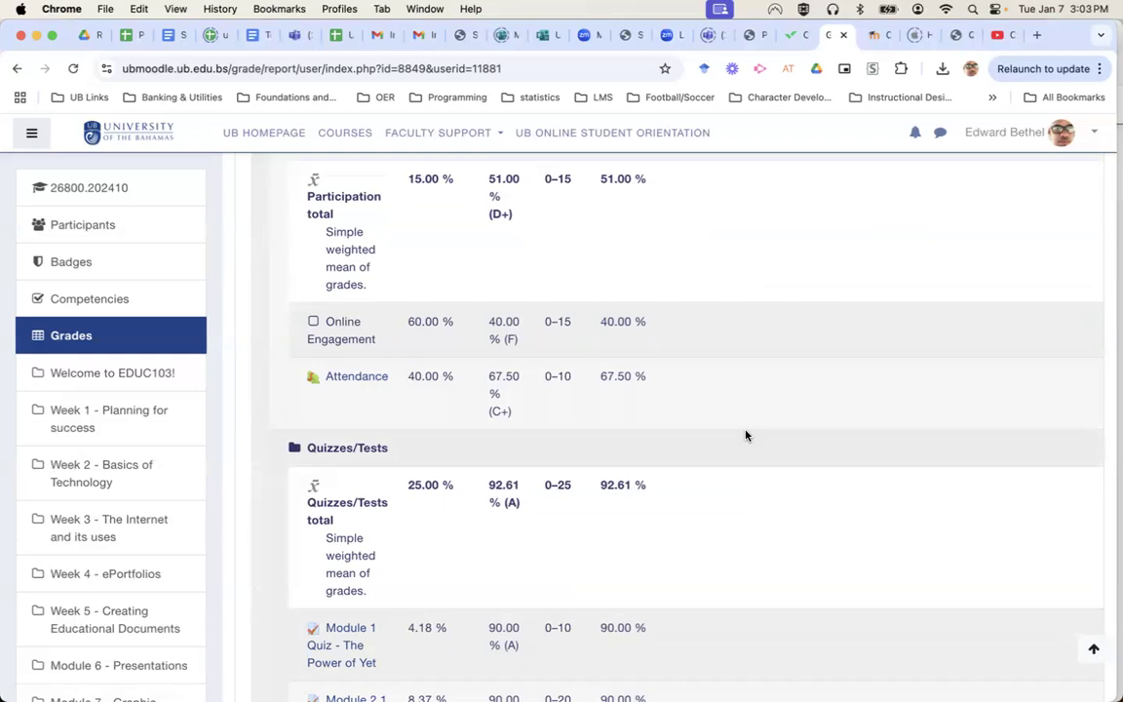
scroll(746, 436, "down", 10)
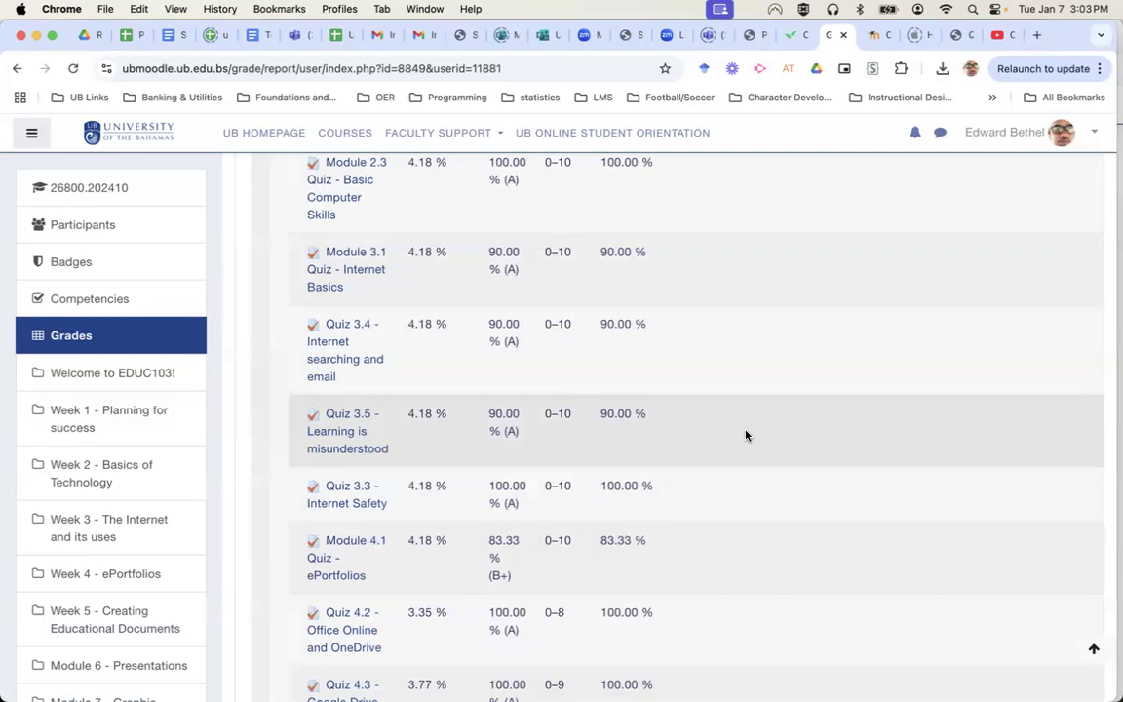
scroll(746, 436, "up", 10)
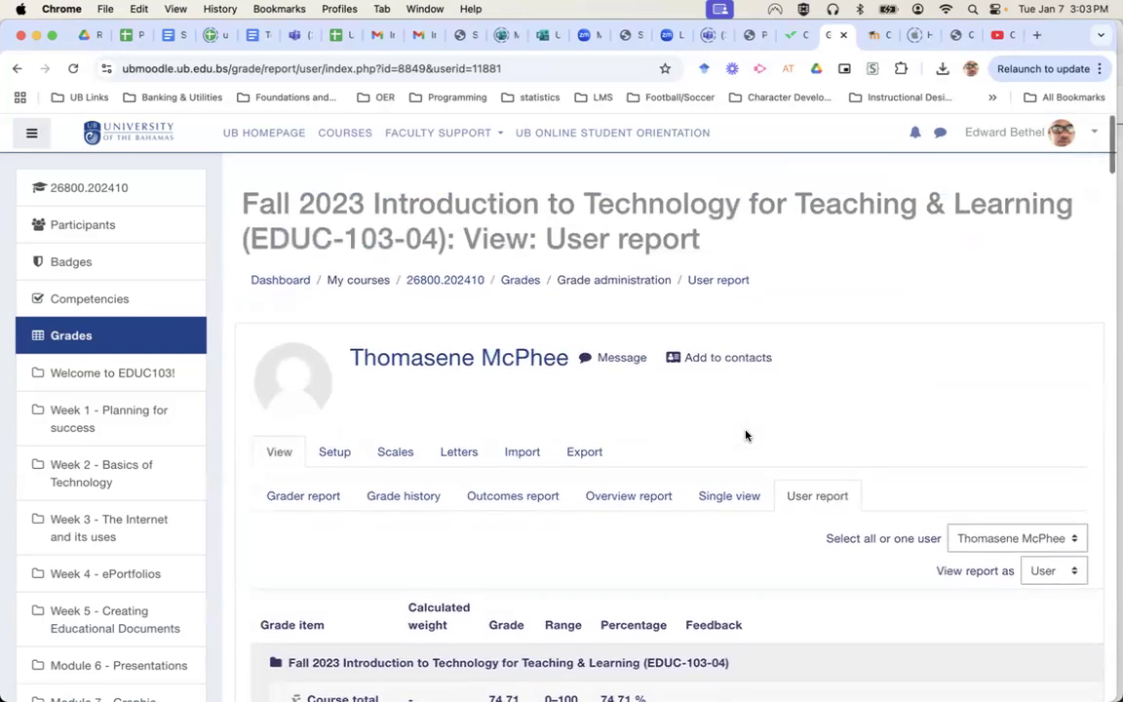